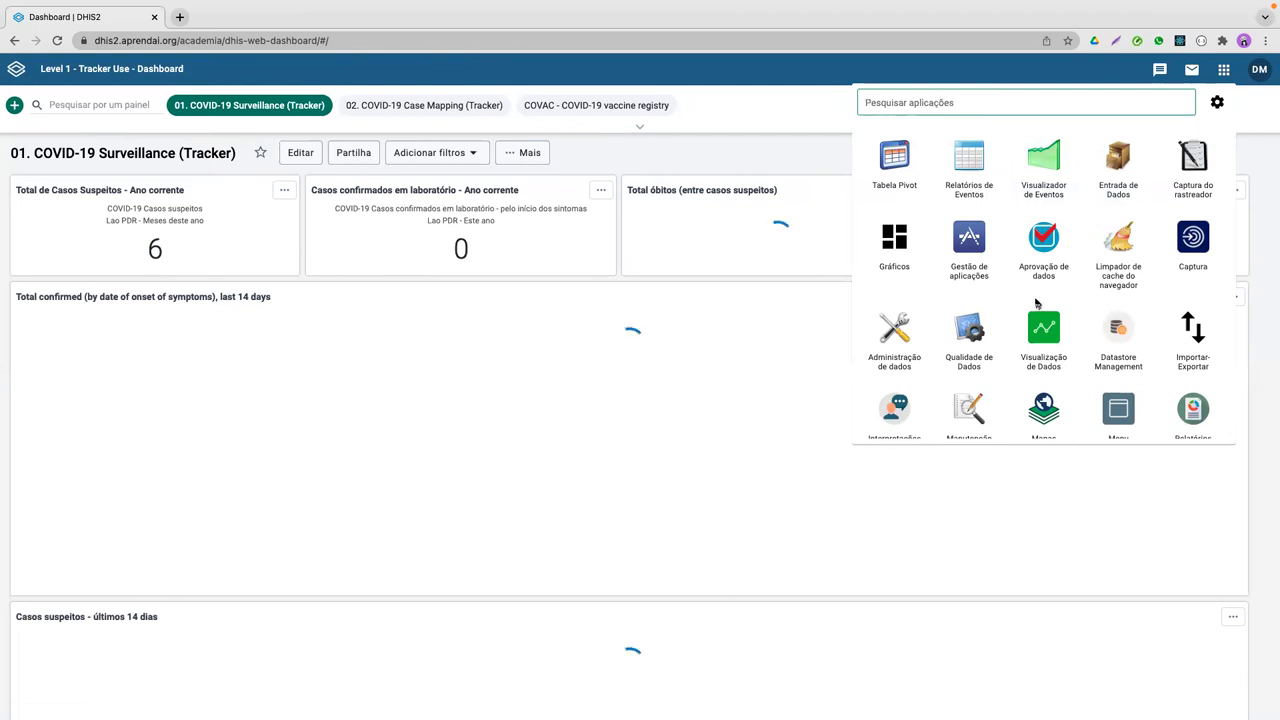
Step: Open the Visualizador de Eventos application from the list of available applications
{"action": "scroll", "coordinate": [1037, 302], "scroll_direction": "down", "scroll_amount": 4}
{"action": "scroll", "coordinate": [1037, 302], "scroll_direction": "up", "scroll_amount": 4}
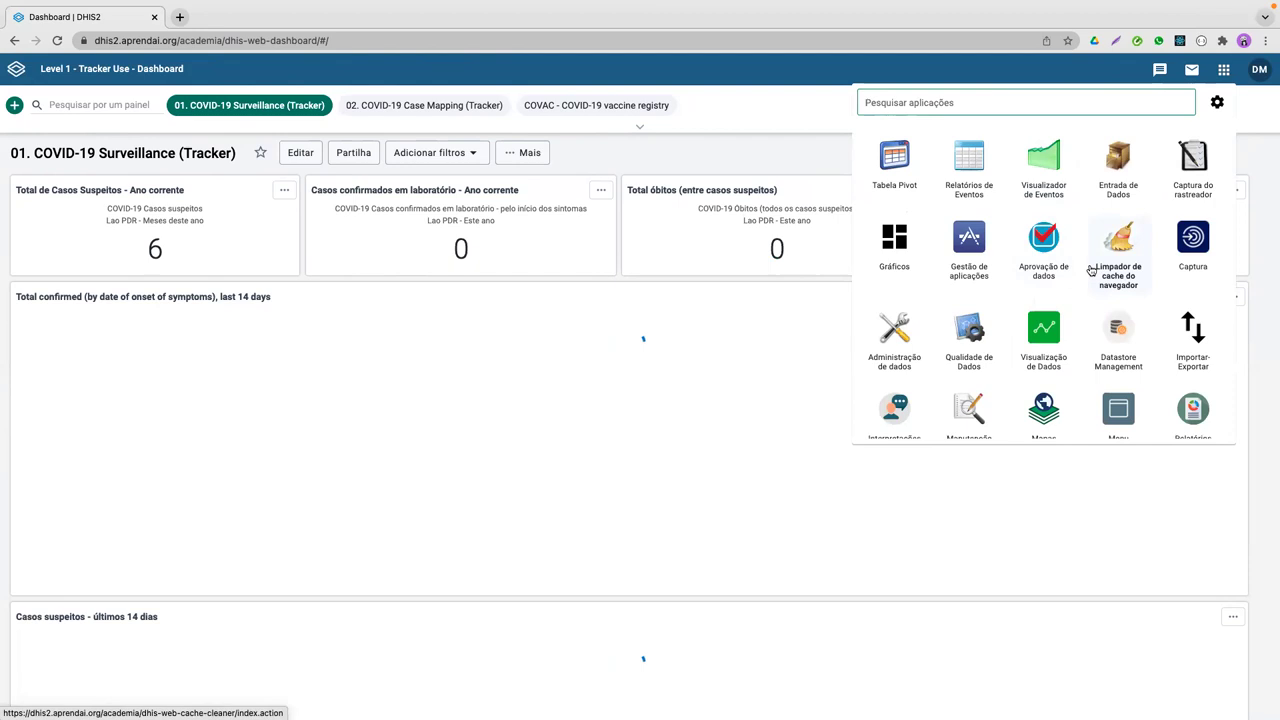
{"action": "left_click", "coordinate": [1048, 162]}
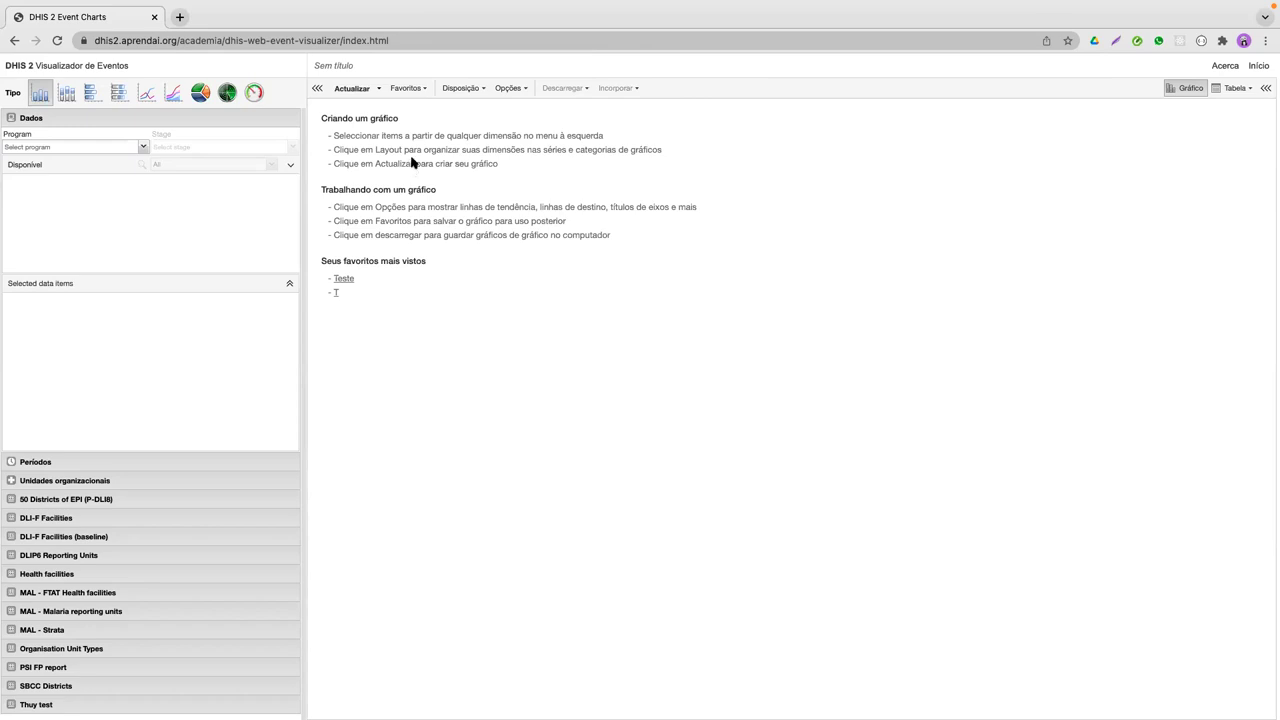
Step: Capture the whole page area below the address bar and outline the Tipo row of chart types with a red rectangle
{"action": "key", "text": "super+shift+4"}
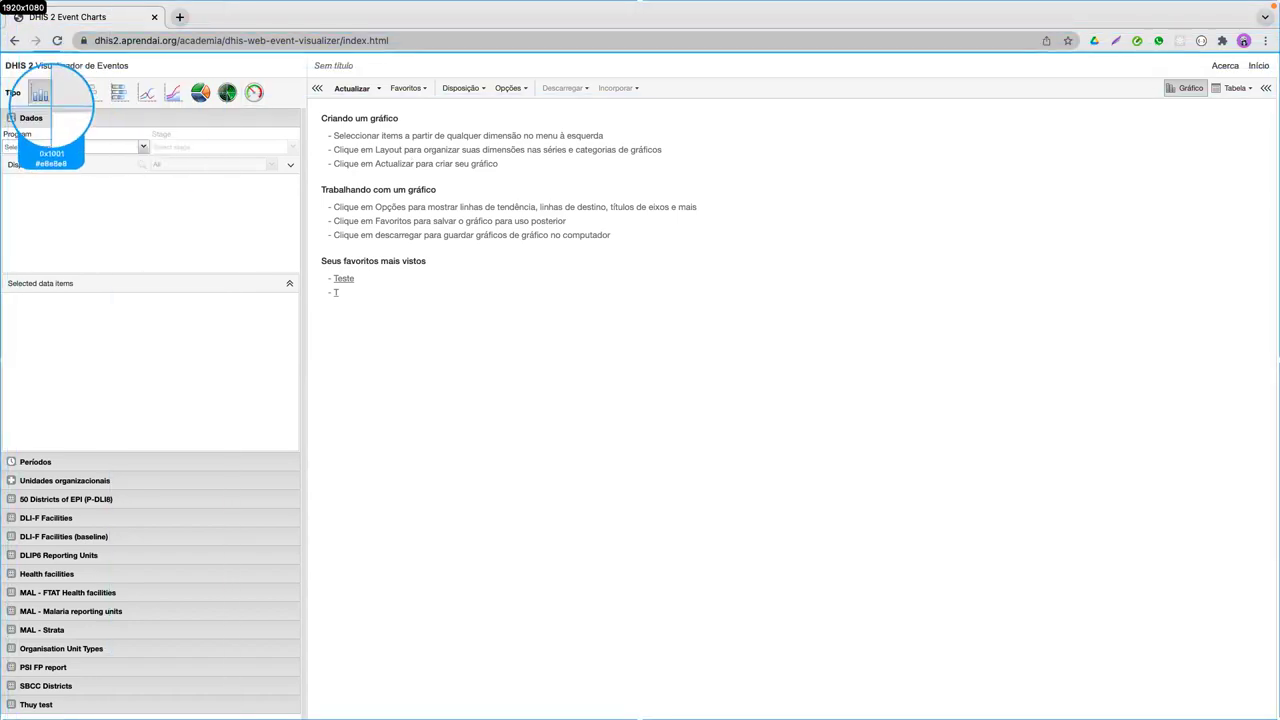
{"action": "mouse_move", "coordinate": [2, 53]}
{"action": "left_mouse_down"}
{"action": "mouse_move", "coordinate": [1029, 509]}
{"action": "mouse_move", "coordinate": [1278, 718]}
{"action": "left_mouse_up"}
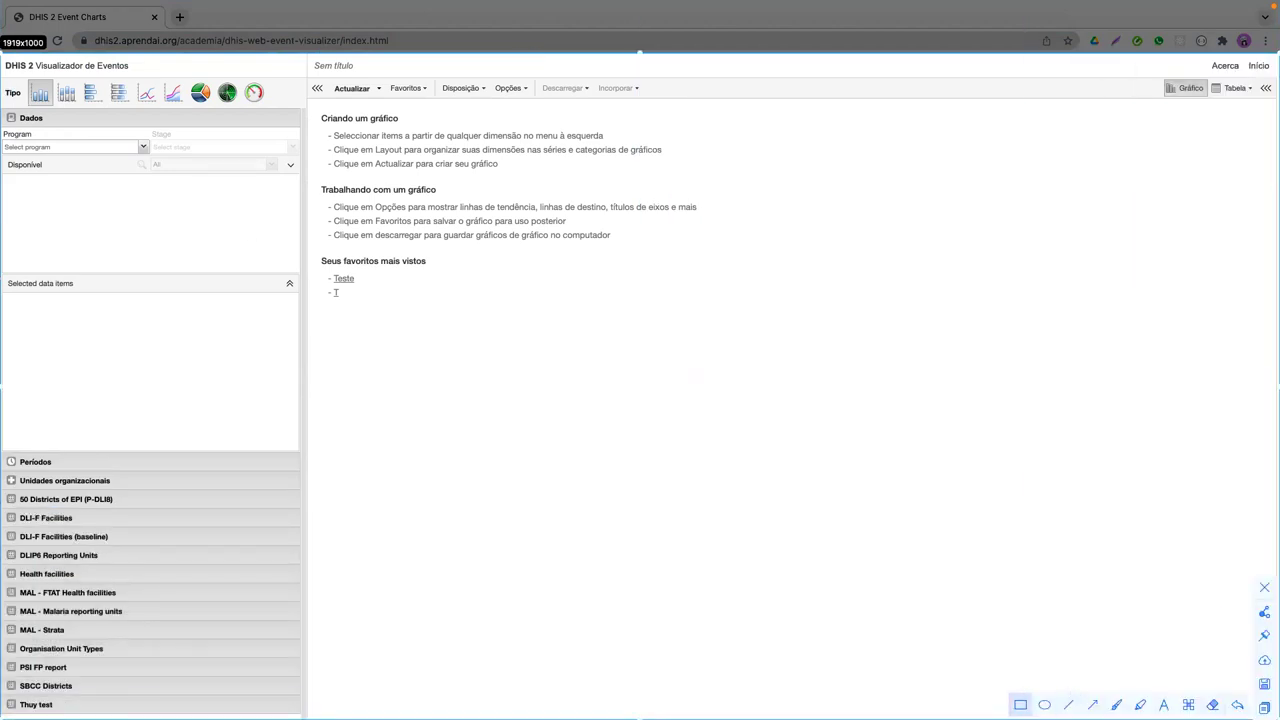
{"action": "left_click", "coordinate": [1020, 704]}
{"action": "mouse_move", "coordinate": [269, 107]}
{"action": "left_mouse_down"}
{"action": "mouse_move", "coordinate": [210, 86]}
{"action": "mouse_move", "coordinate": [2, 74]}
{"action": "left_mouse_up"}
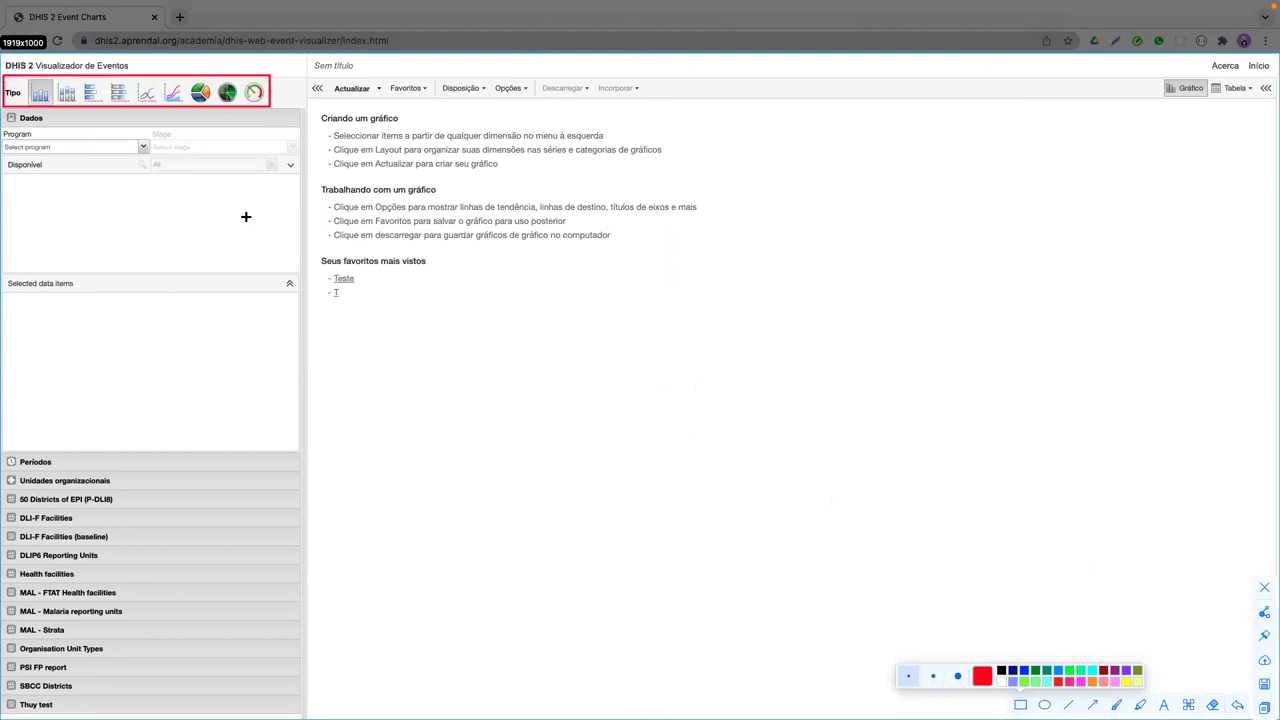
Step: Point a red arrow at the first chart type and sketch a sample column chart with a horizontal axis and two bars
{"action": "left_click", "coordinate": [1092, 704]}
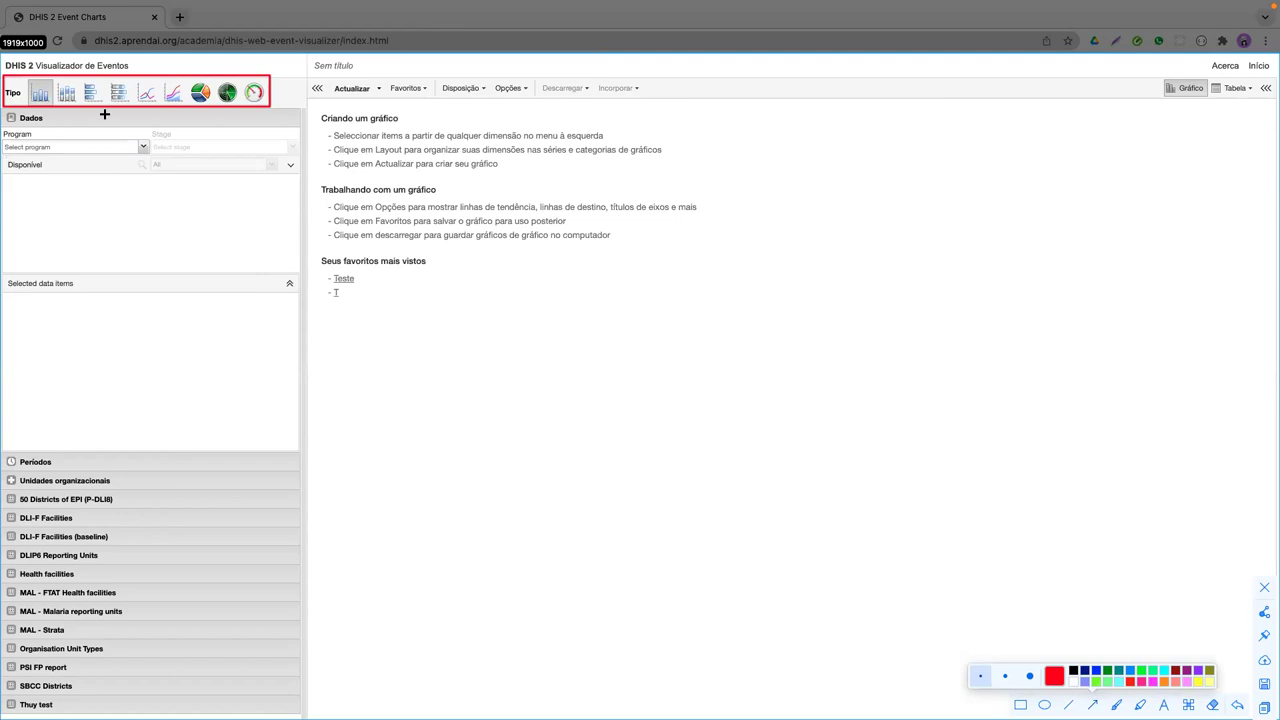
{"action": "left_click_drag", "start_coordinate": [28, 162], "coordinate": [36, 107]}
{"action": "left_click_drag", "start_coordinate": [488, 556], "coordinate": [1148, 553]}
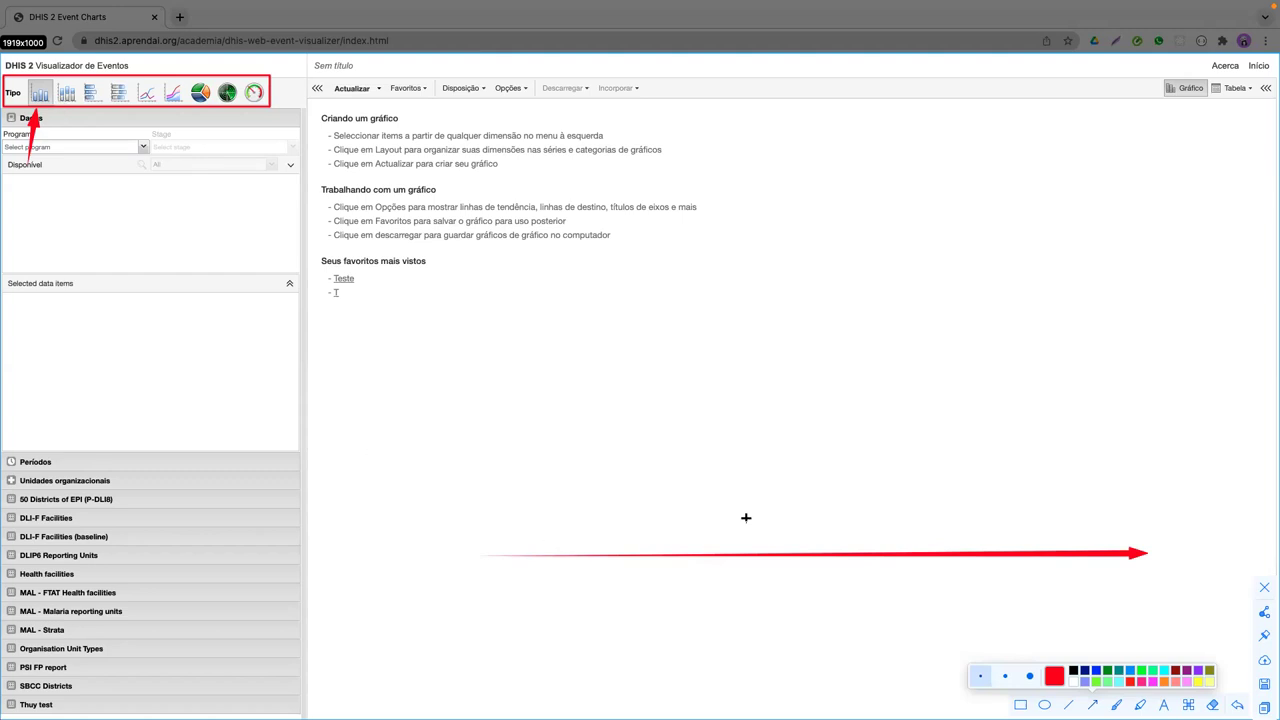
{"action": "left_click", "coordinate": [1020, 704]}
{"action": "left_click_drag", "start_coordinate": [549, 552], "coordinate": [600, 323]}
{"action": "left_click_drag", "start_coordinate": [628, 547], "coordinate": [694, 268]}
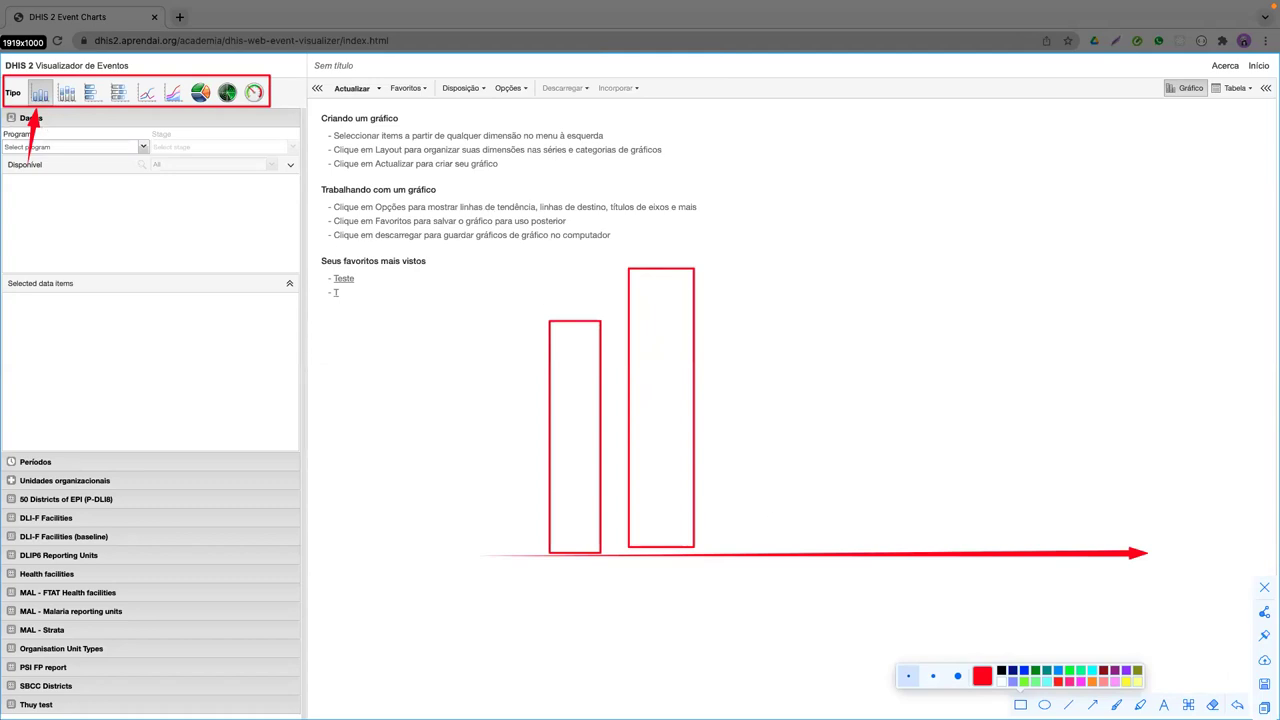
Step: Mark the remaining chart types in the Tipo row with red arrows, and close the annotation overlay
{"action": "left_click", "coordinate": [1092, 705]}
{"action": "left_click_drag", "start_coordinate": [60, 170], "coordinate": [62, 101]}
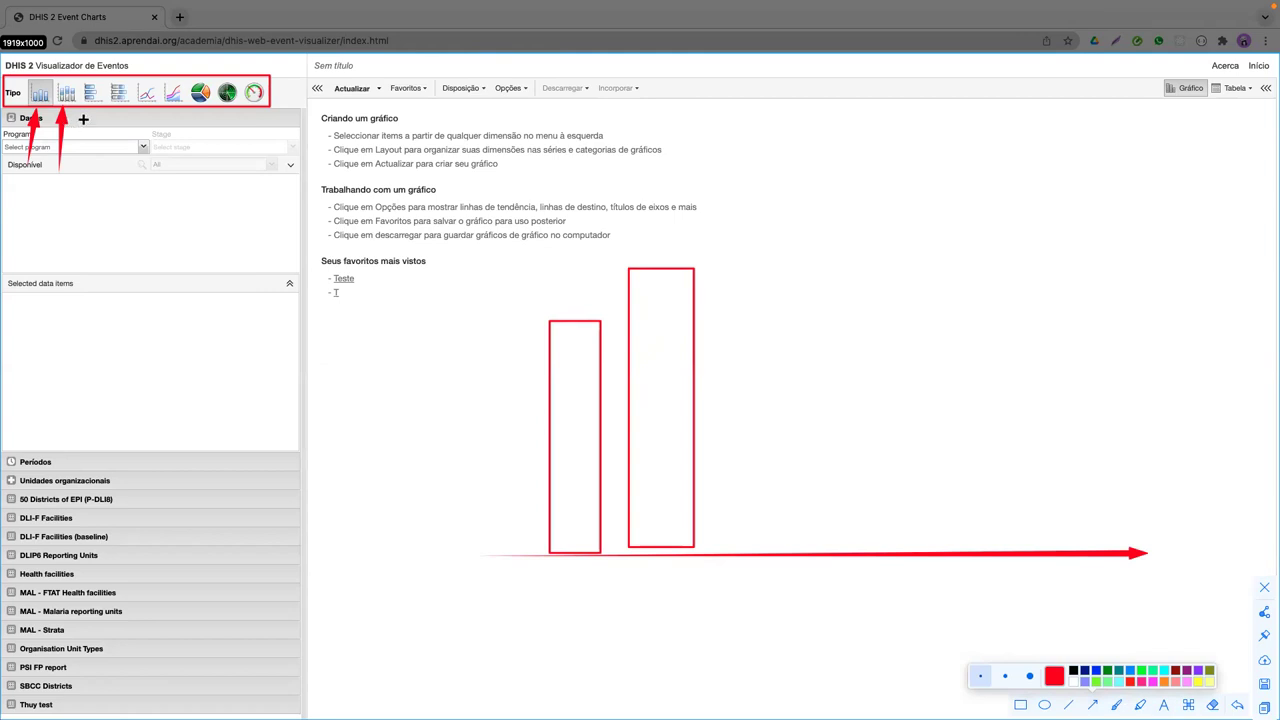
{"action": "left_click_drag", "start_coordinate": [60, 168], "coordinate": [86, 107]}
{"action": "left_click_drag", "start_coordinate": [101, 141], "coordinate": [116, 105]}
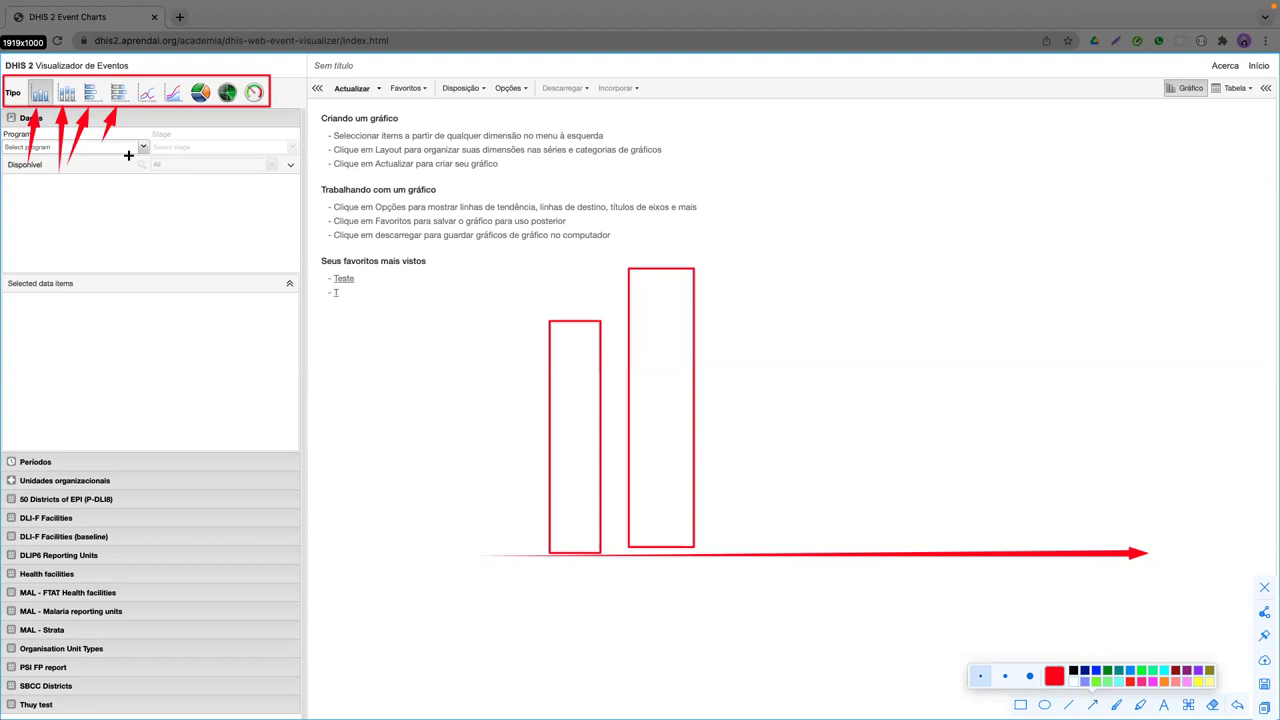
{"action": "mouse_move", "coordinate": [134, 146]}
{"action": "left_mouse_down"}
{"action": "mouse_move", "coordinate": [149, 102]}
{"action": "mouse_move", "coordinate": [171, 104]}
{"action": "left_mouse_up"}
{"action": "left_click_drag", "start_coordinate": [204, 144], "coordinate": [201, 102]}
{"action": "mouse_move", "coordinate": [237, 132]}
{"action": "left_mouse_down"}
{"action": "mouse_move", "coordinate": [236, 115]}
{"action": "mouse_move", "coordinate": [255, 120]}
{"action": "left_mouse_up"}
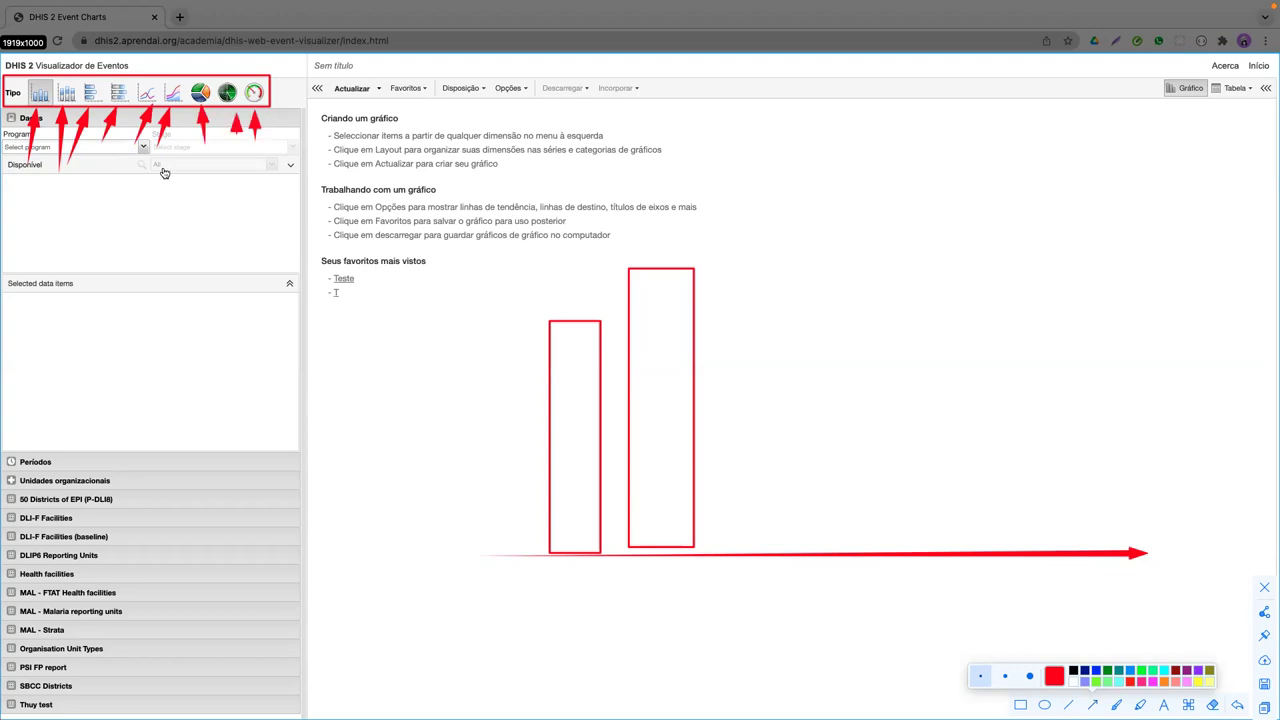
{"action": "key", "text": "Escape"}
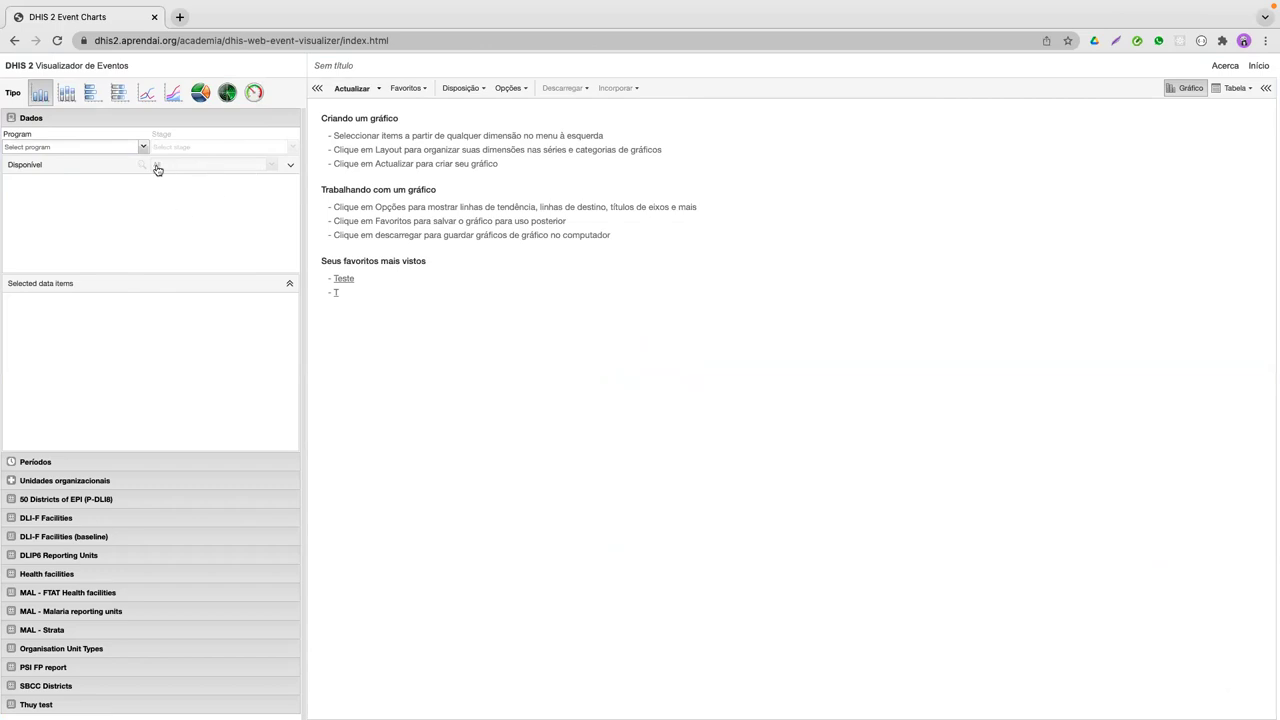
{"action": "key", "text": "F1"}
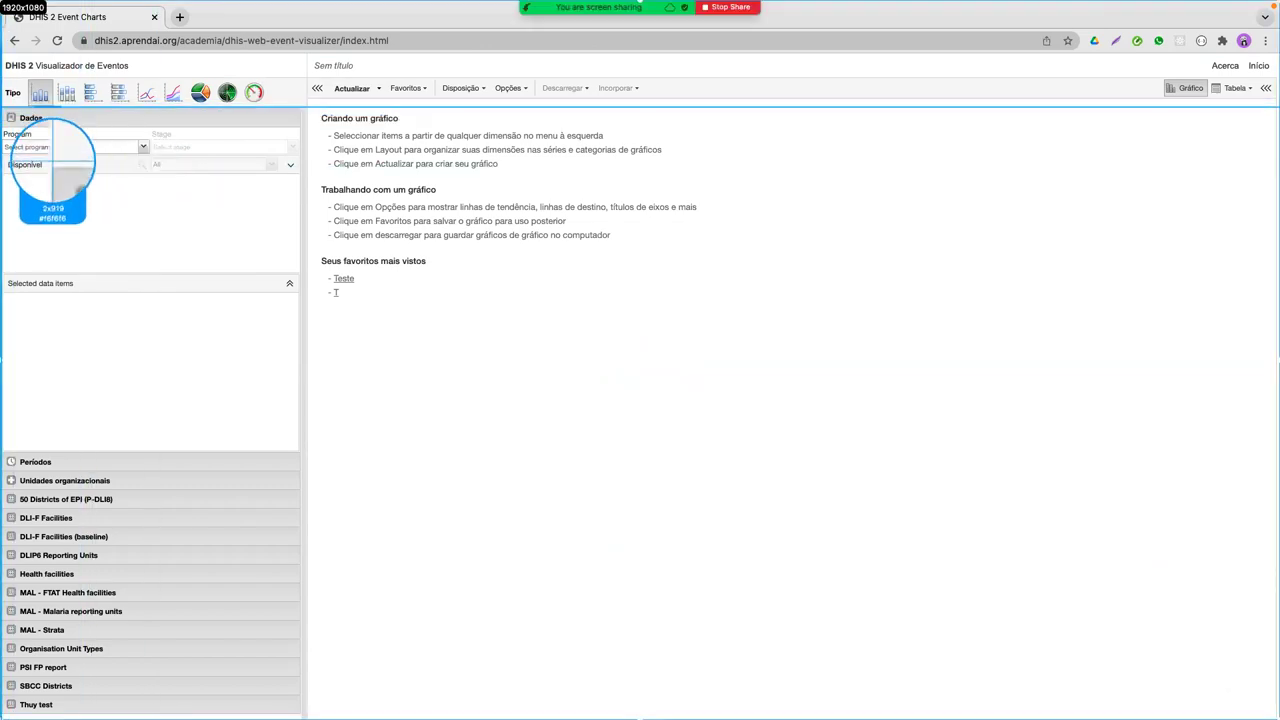
{"action": "mouse_move", "coordinate": [1, 106]}
{"action": "left_mouse_down"}
{"action": "mouse_move", "coordinate": [325, 292]}
{"action": "mouse_move", "coordinate": [304, 281]}
{"action": "left_mouse_up"}
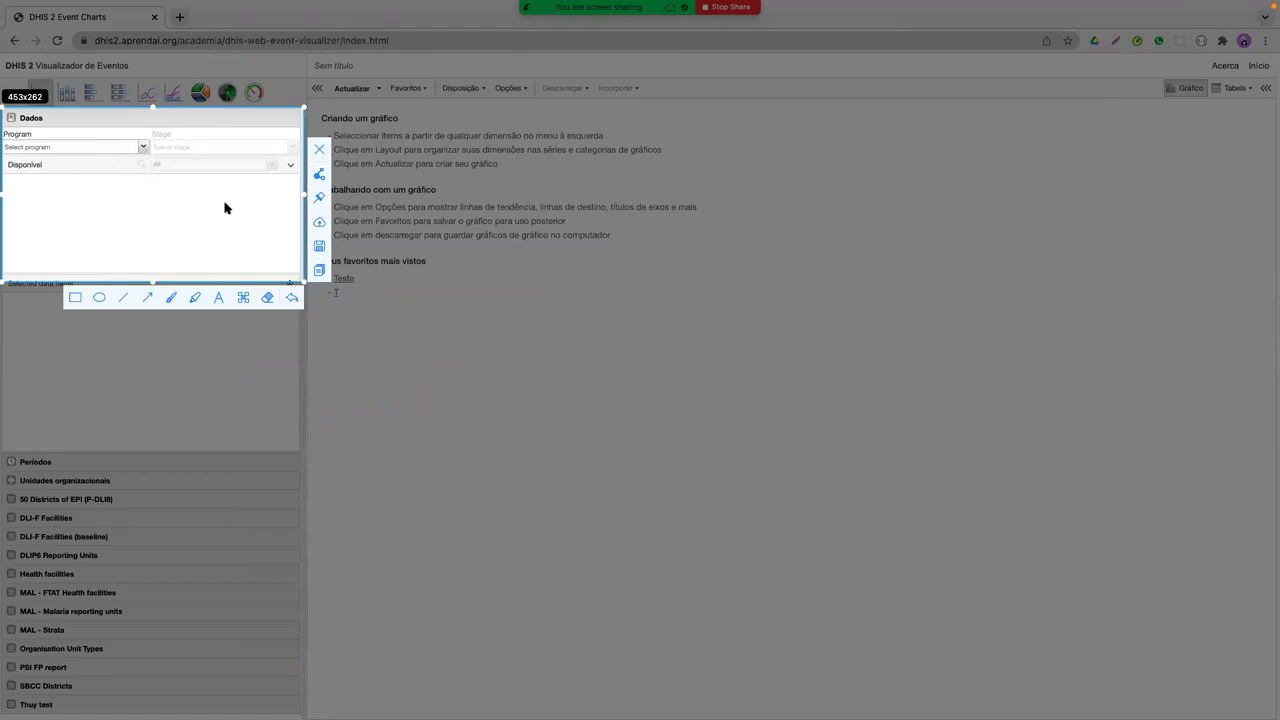
{"action": "key", "text": "Escape"}
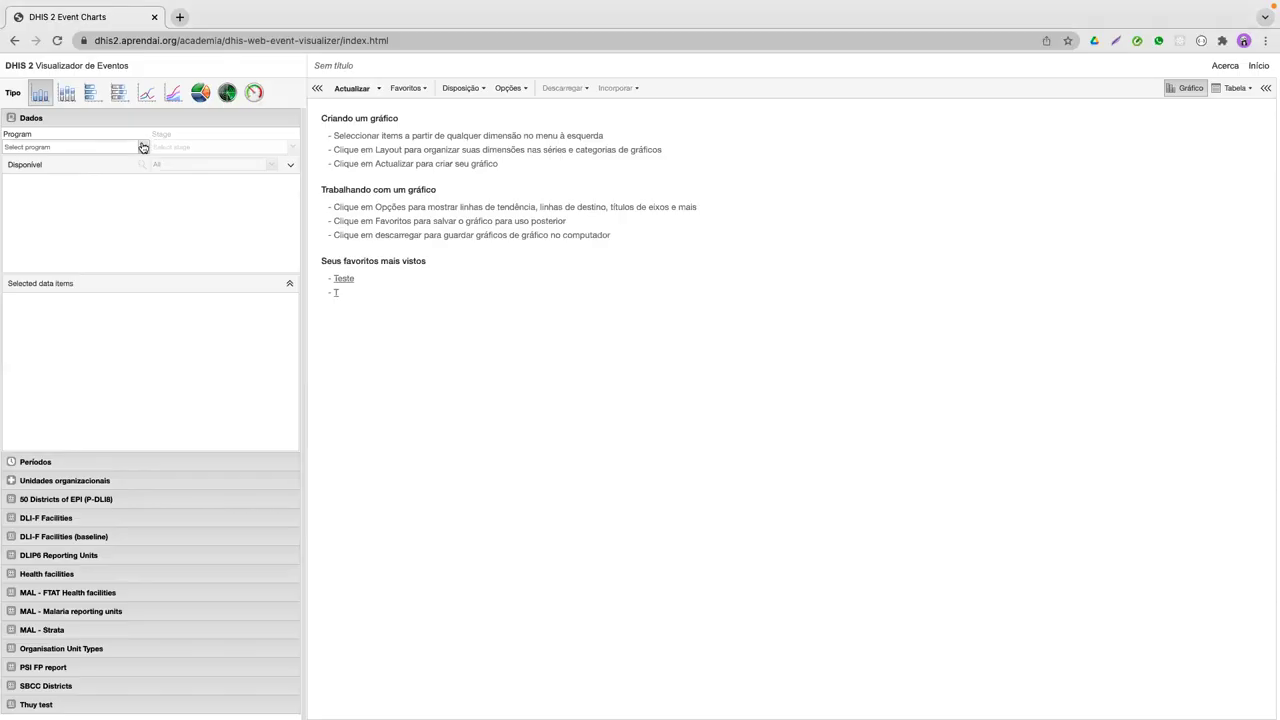
Step: Set the program to COVID-19 Vigilância Baseada no Caso and the stage to Estágio 1 - Exame clínico e diagnóstico
{"action": "left_click", "coordinate": [143, 146]}
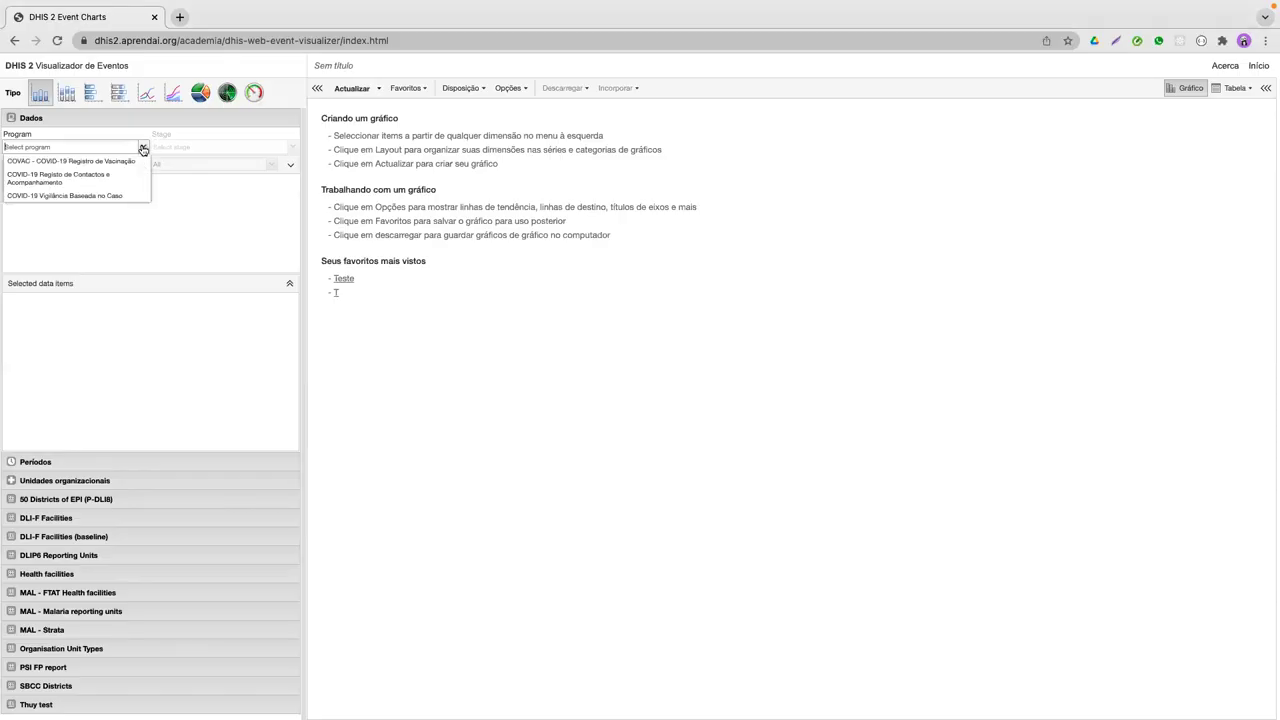
{"action": "left_click", "coordinate": [109, 195]}
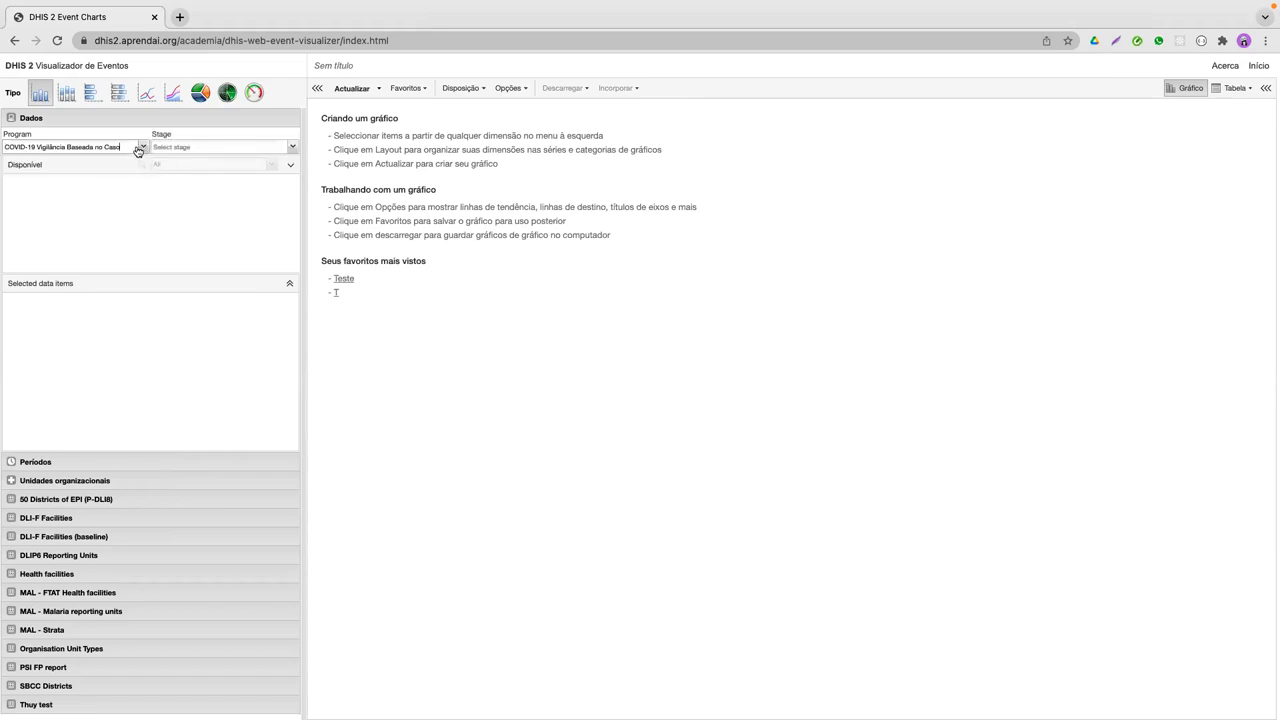
{"action": "left_click", "coordinate": [292, 149]}
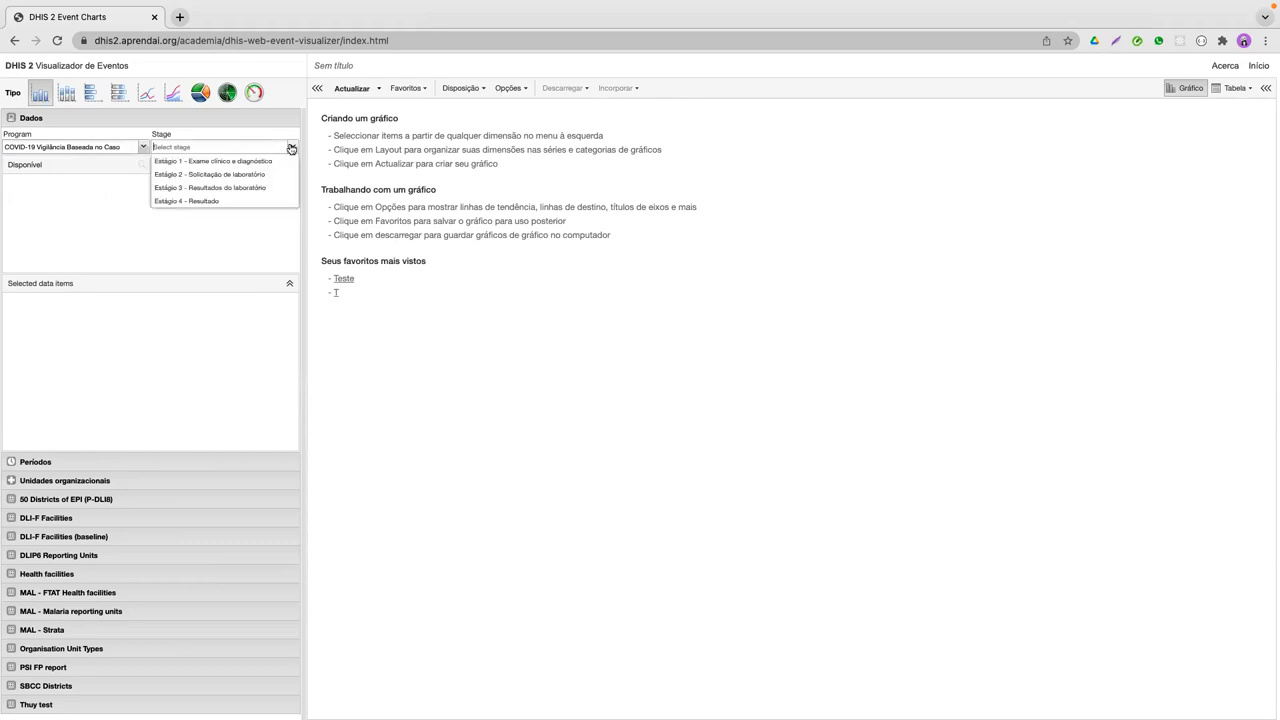
{"action": "left_click", "coordinate": [143, 148]}
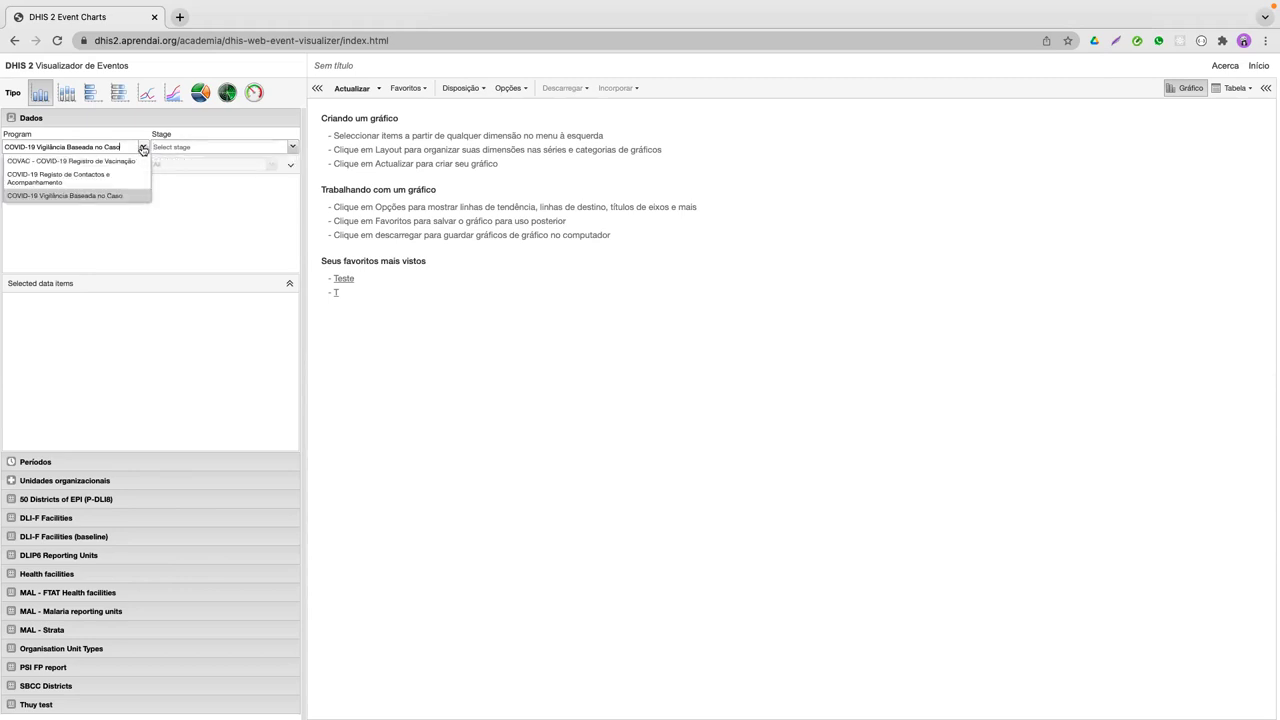
{"action": "left_click", "coordinate": [134, 148]}
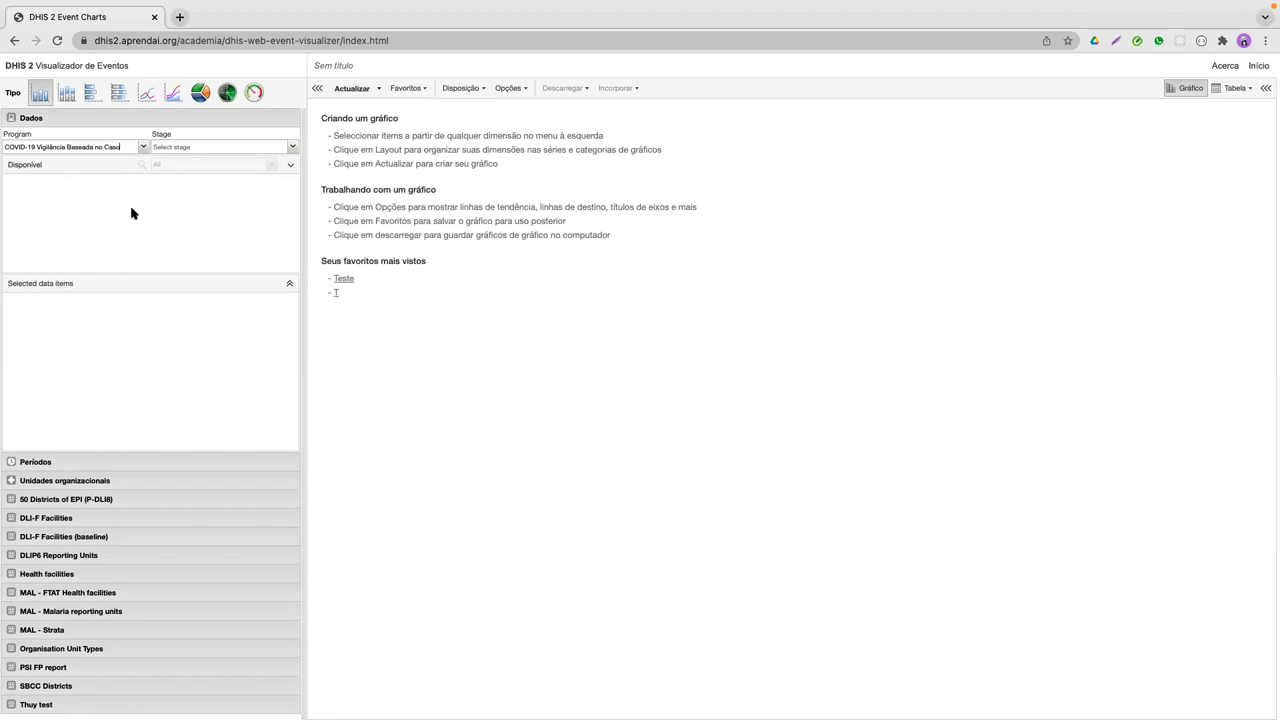
{"action": "left_click", "coordinate": [143, 149]}
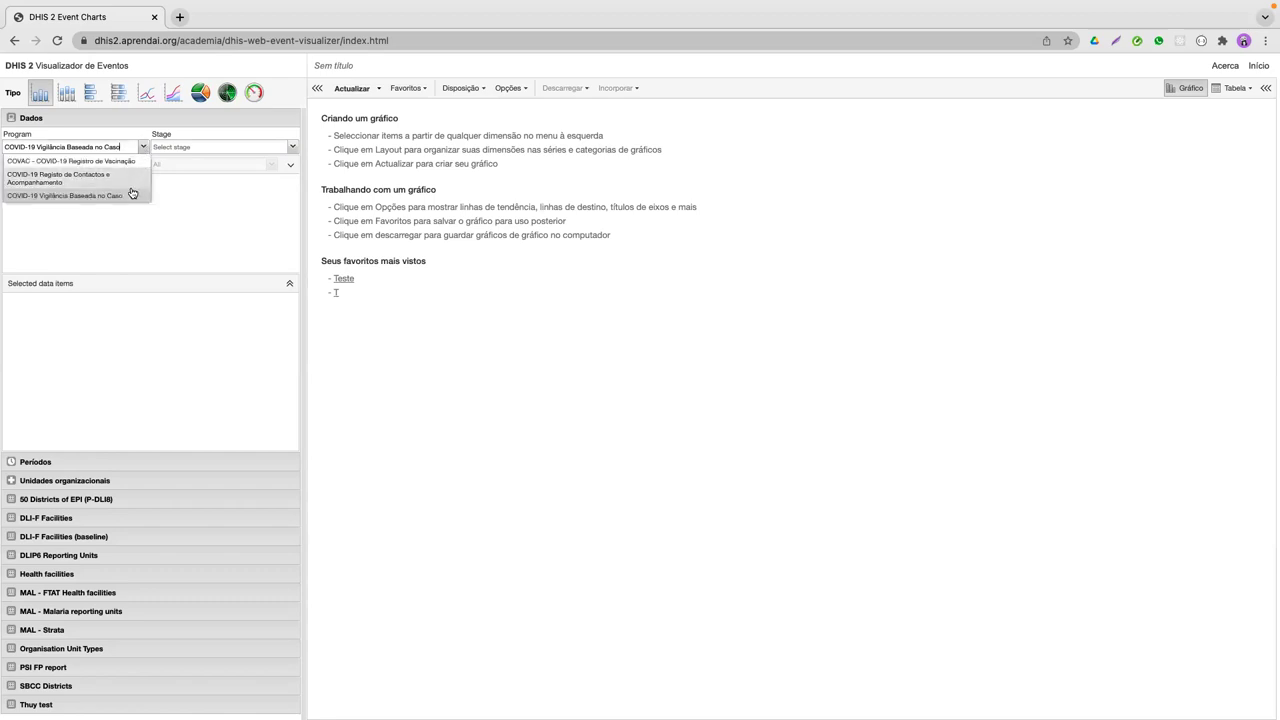
{"action": "left_click", "coordinate": [88, 196]}
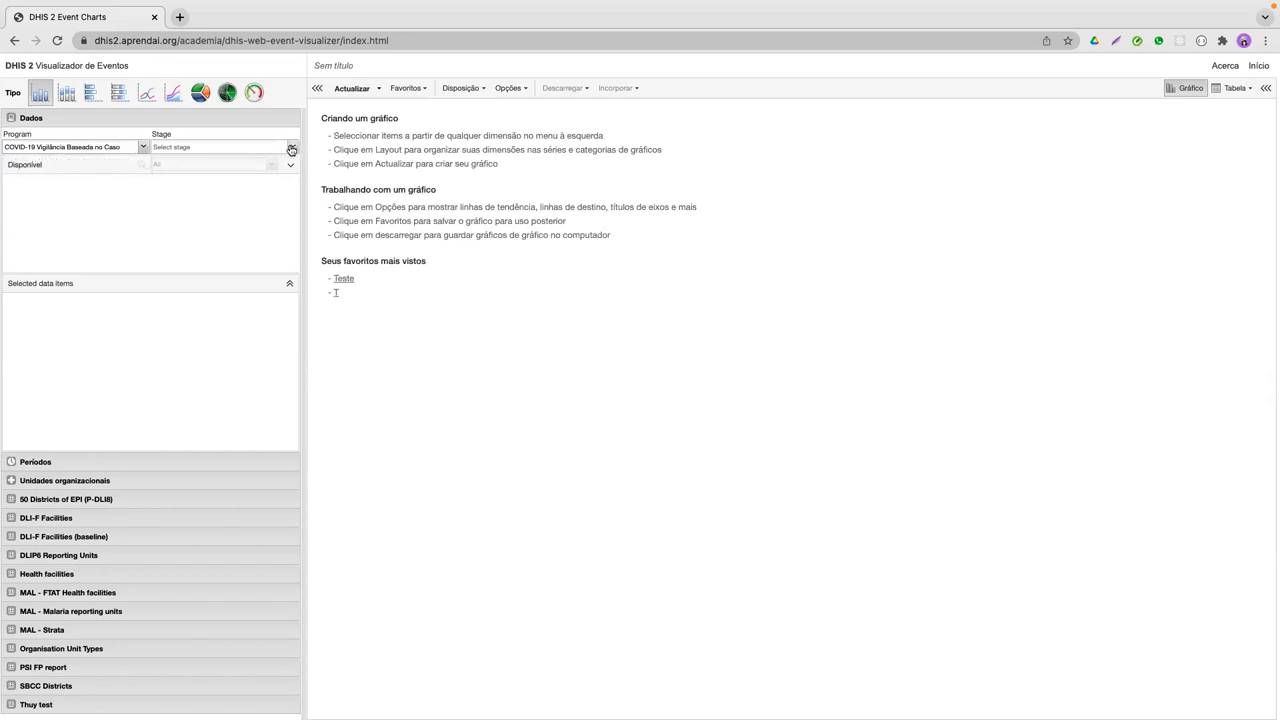
{"action": "left_click", "coordinate": [291, 148]}
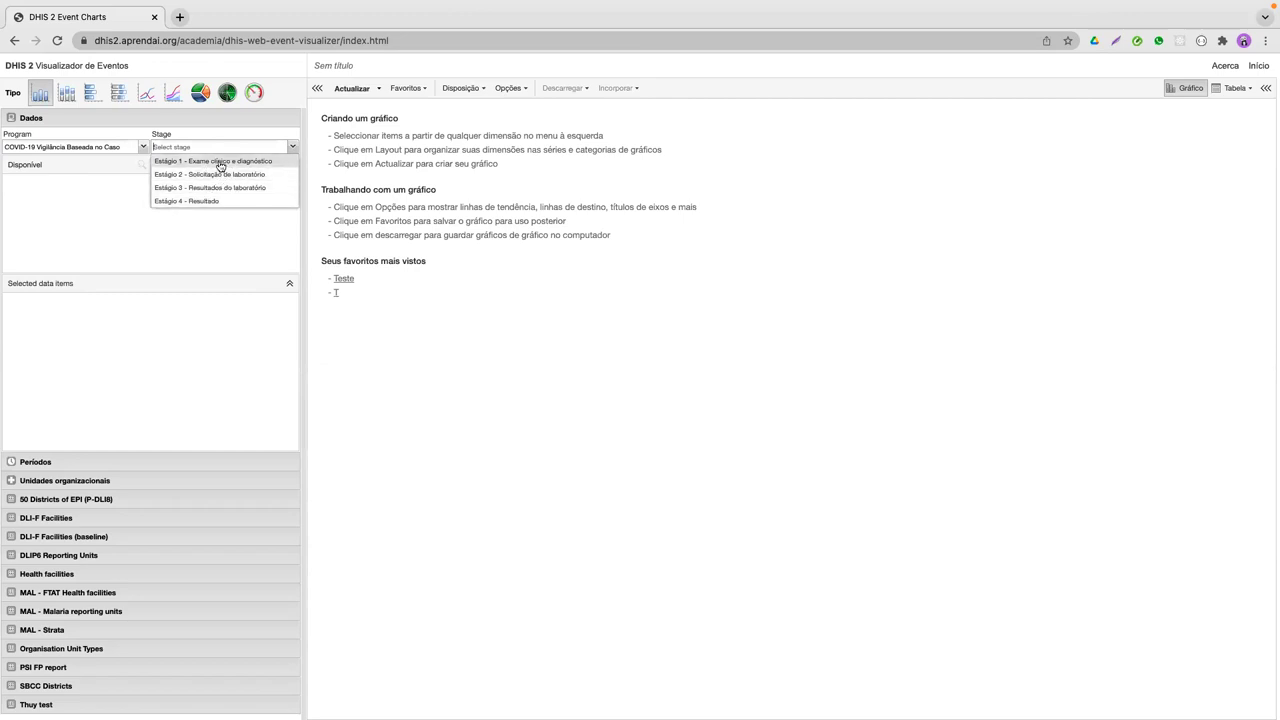
{"action": "left_click", "coordinate": [220, 166]}
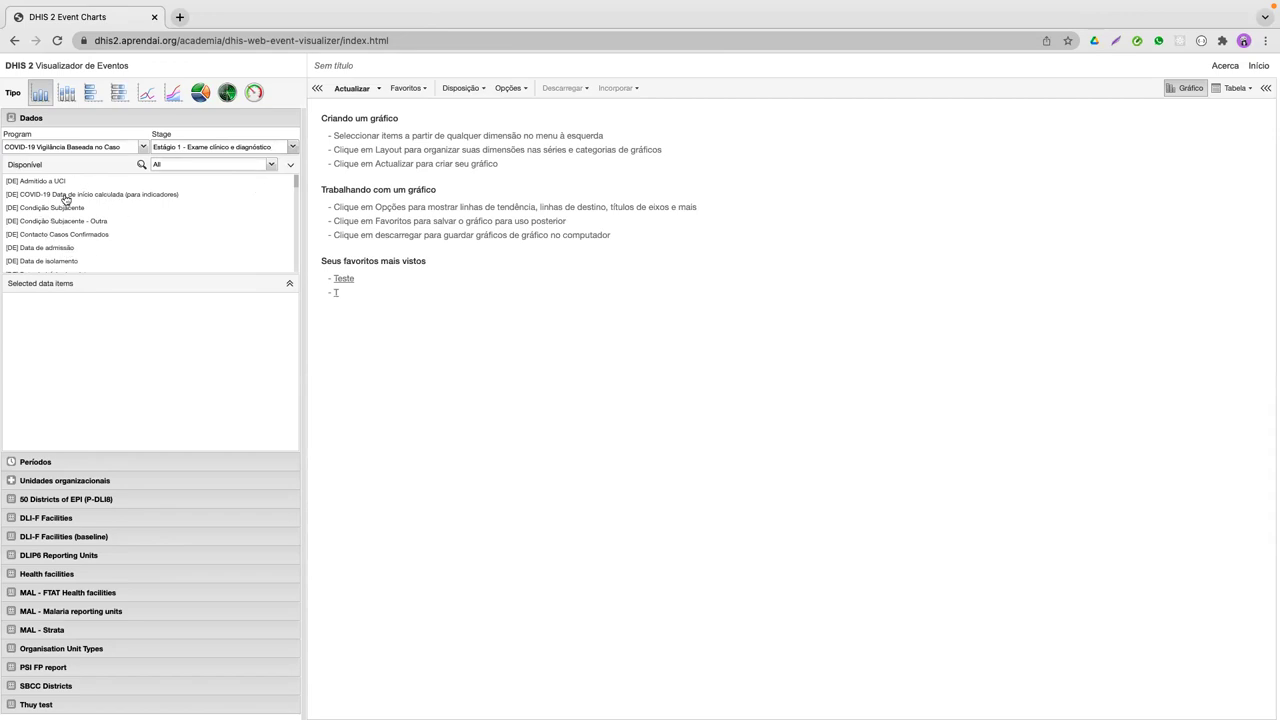
Step: Look through the available data items of the clinical examination and diagnosis stage
{"action": "scroll", "coordinate": [106, 222], "scroll_direction": "down", "scroll_amount": 5}
{"action": "scroll", "coordinate": [108, 230], "scroll_direction": "up", "scroll_amount": 5}
{"action": "scroll", "coordinate": [143, 234], "scroll_direction": "down", "scroll_amount": 3}
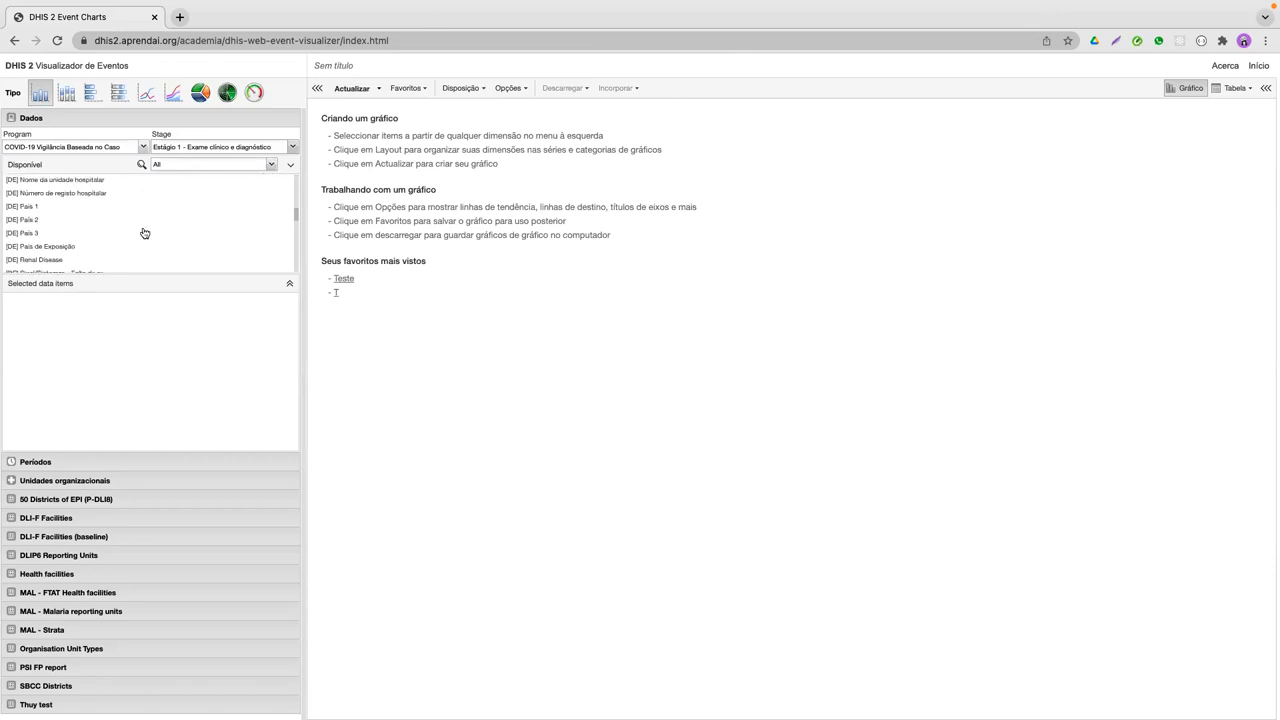
{"action": "scroll", "coordinate": [120, 240], "scroll_direction": "up", "scroll_amount": 3}
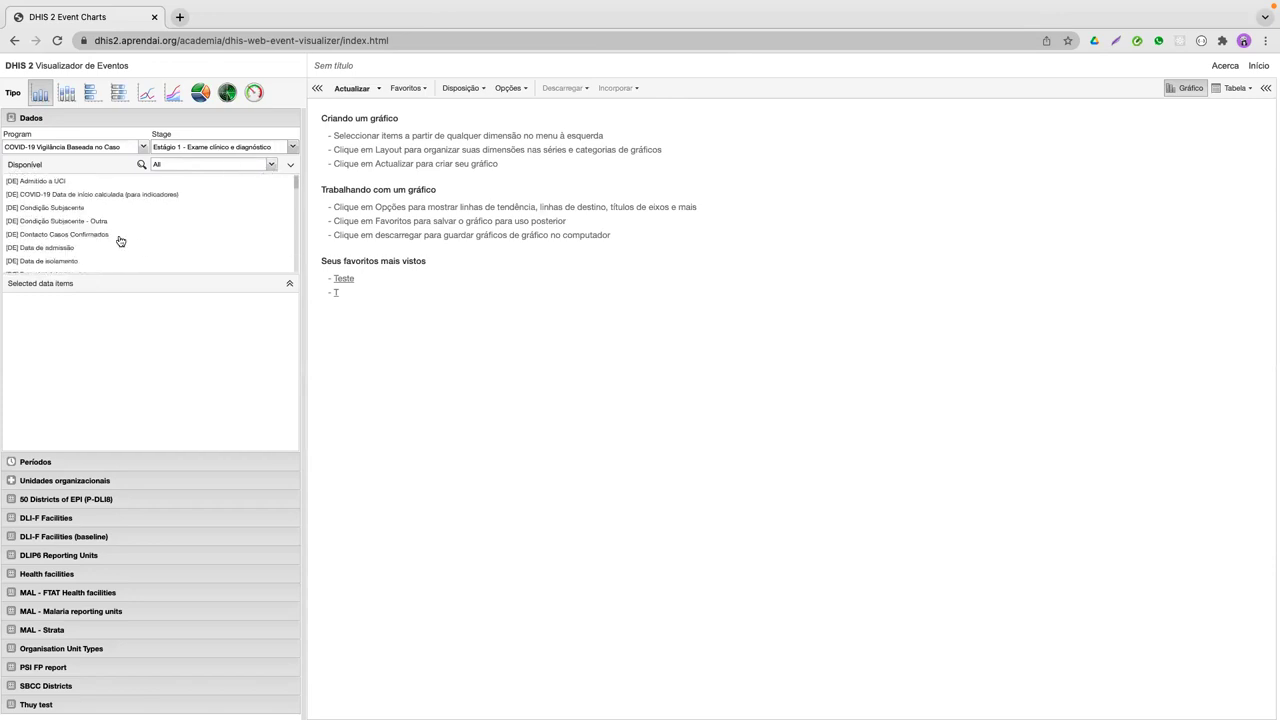
{"action": "scroll", "coordinate": [91, 214], "scroll_direction": "down", "scroll_amount": 10}
{"action": "scroll", "coordinate": [128, 258], "scroll_direction": "up", "scroll_amount": 10}
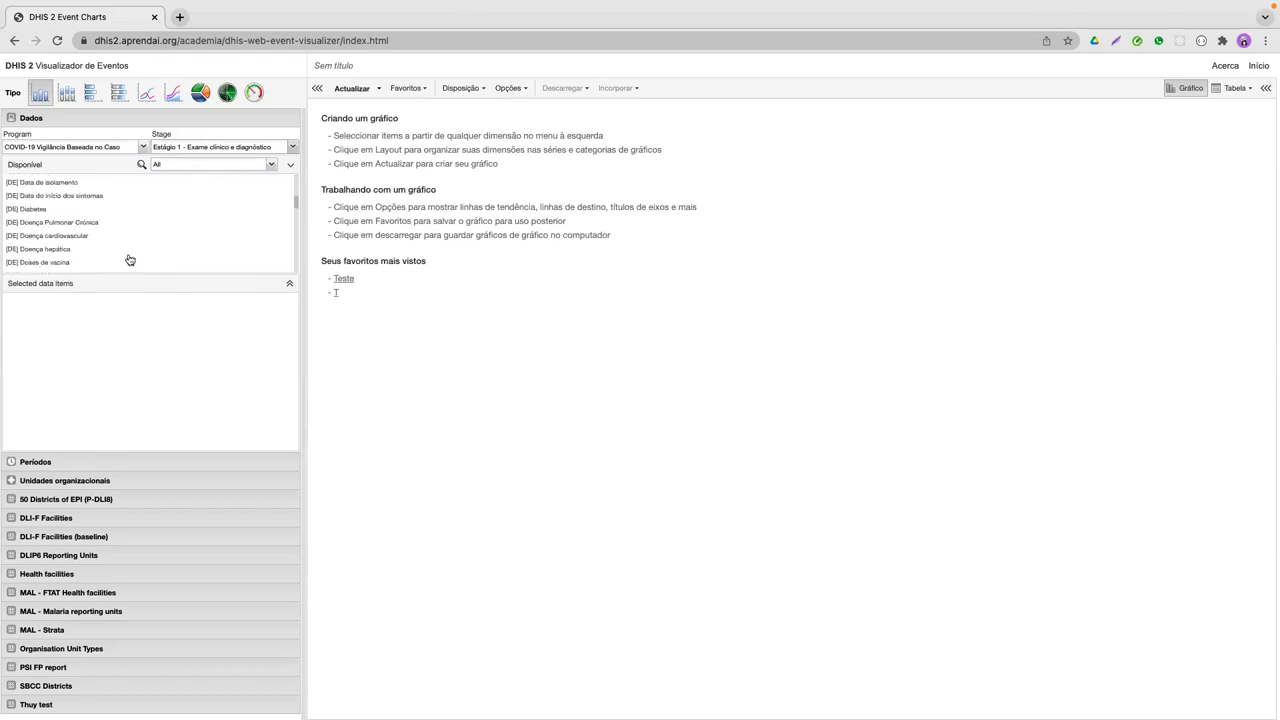
{"action": "scroll", "coordinate": [103, 226], "scroll_direction": "down", "scroll_amount": 2}
{"action": "scroll", "coordinate": [128, 187], "scroll_direction": "down", "scroll_amount": 3}
Step: Review the available items filtered by Data elements, by Program attributes, and with the filter set back to All
{"action": "left_click", "coordinate": [271, 166]}
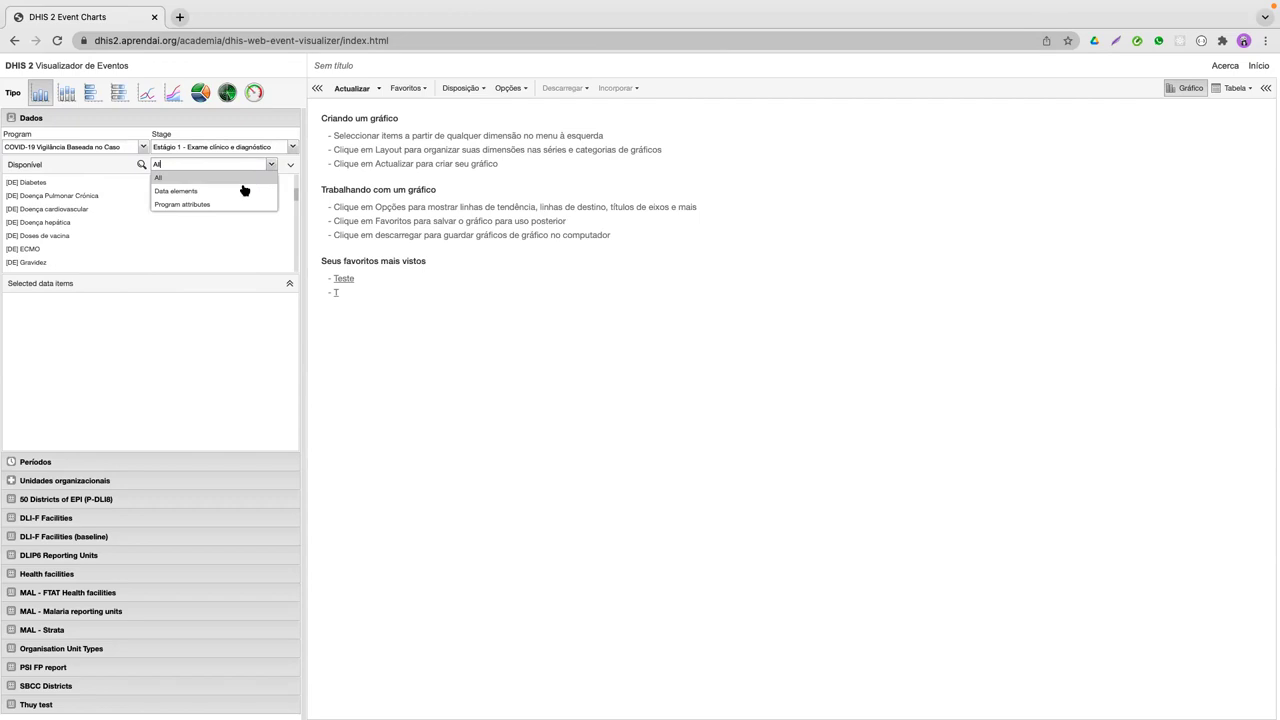
{"action": "left_click", "coordinate": [188, 192]}
{"action": "scroll", "coordinate": [122, 222], "scroll_direction": "up", "scroll_amount": 10}
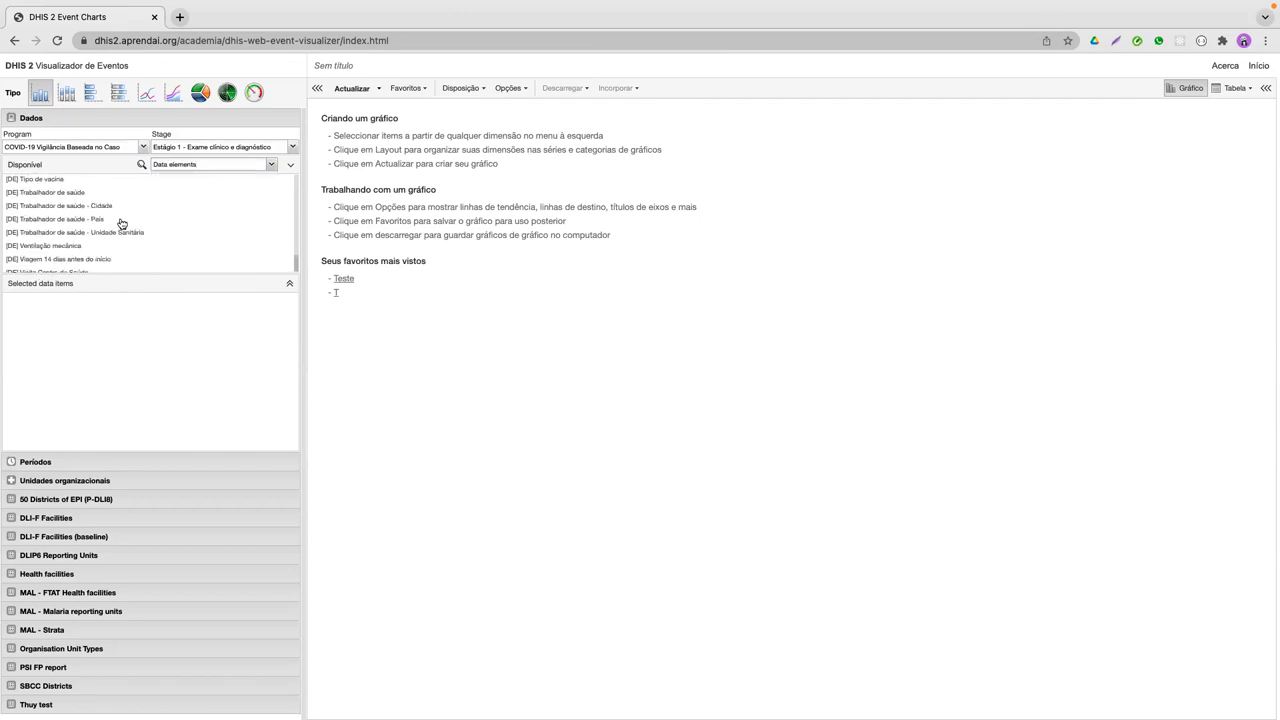
{"action": "left_click", "coordinate": [271, 164]}
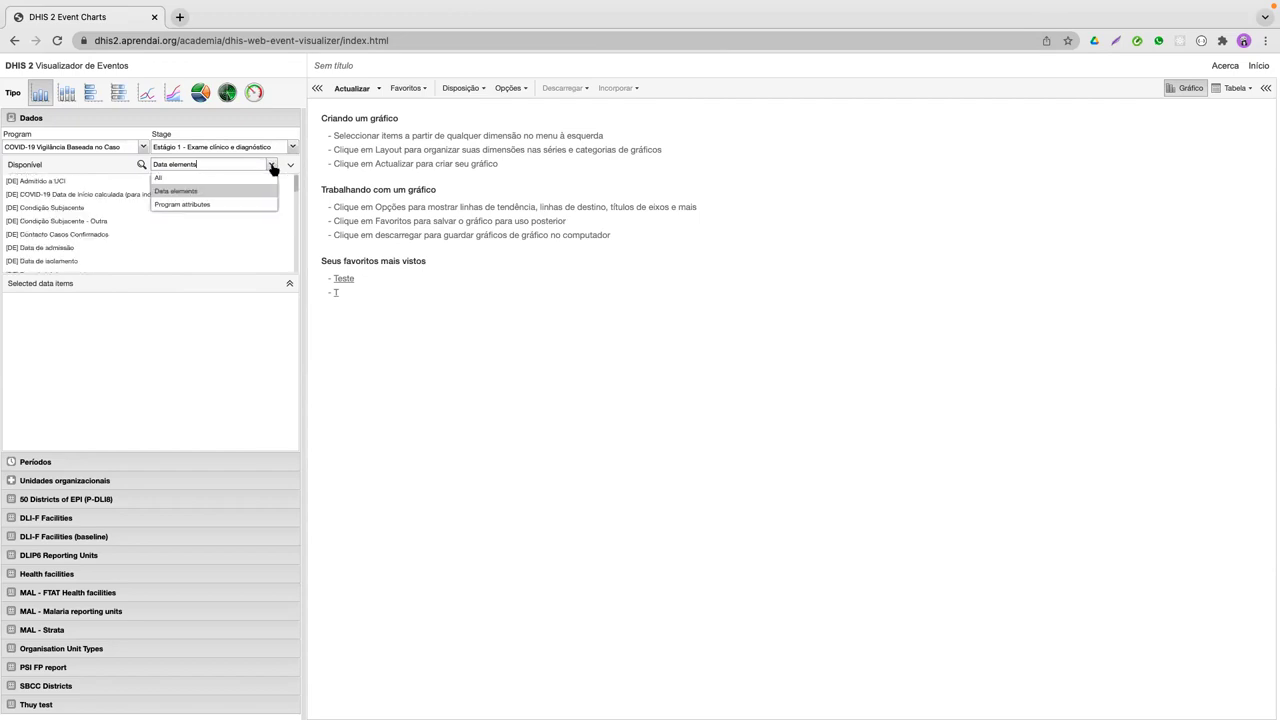
{"action": "left_click", "coordinate": [211, 205]}
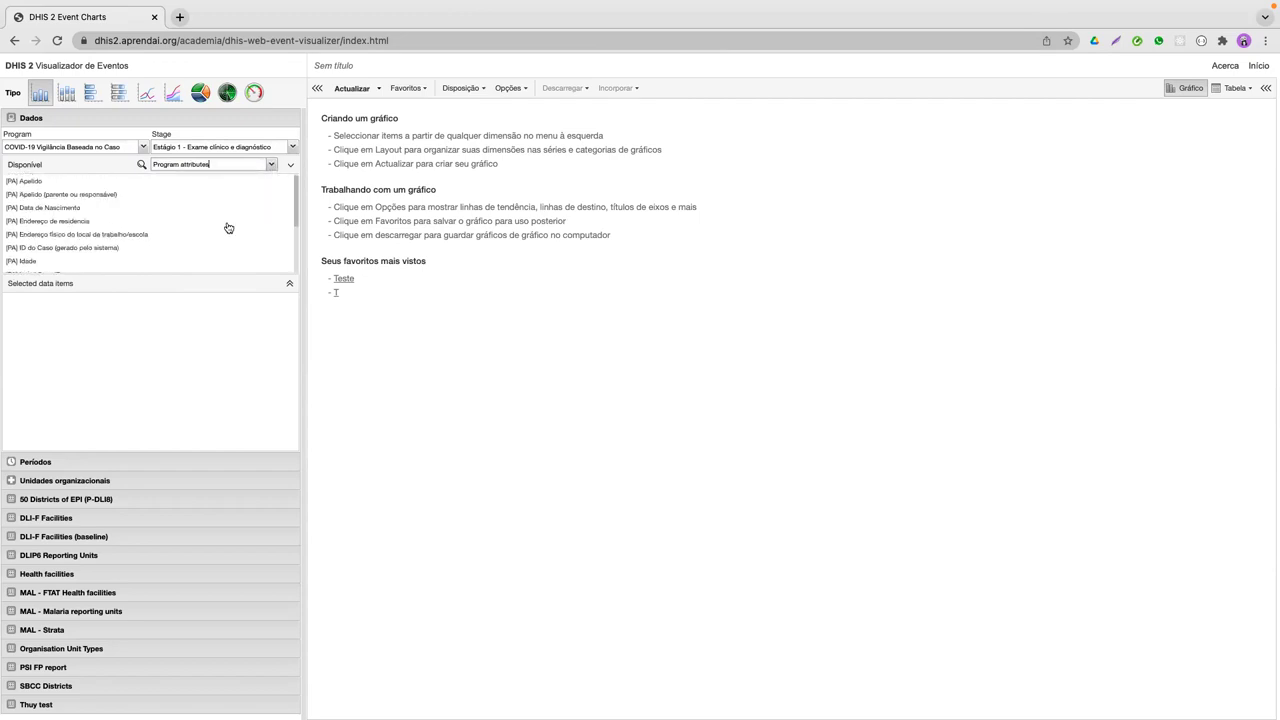
{"action": "left_click", "coordinate": [271, 164]}
{"action": "left_click", "coordinate": [237, 178]}
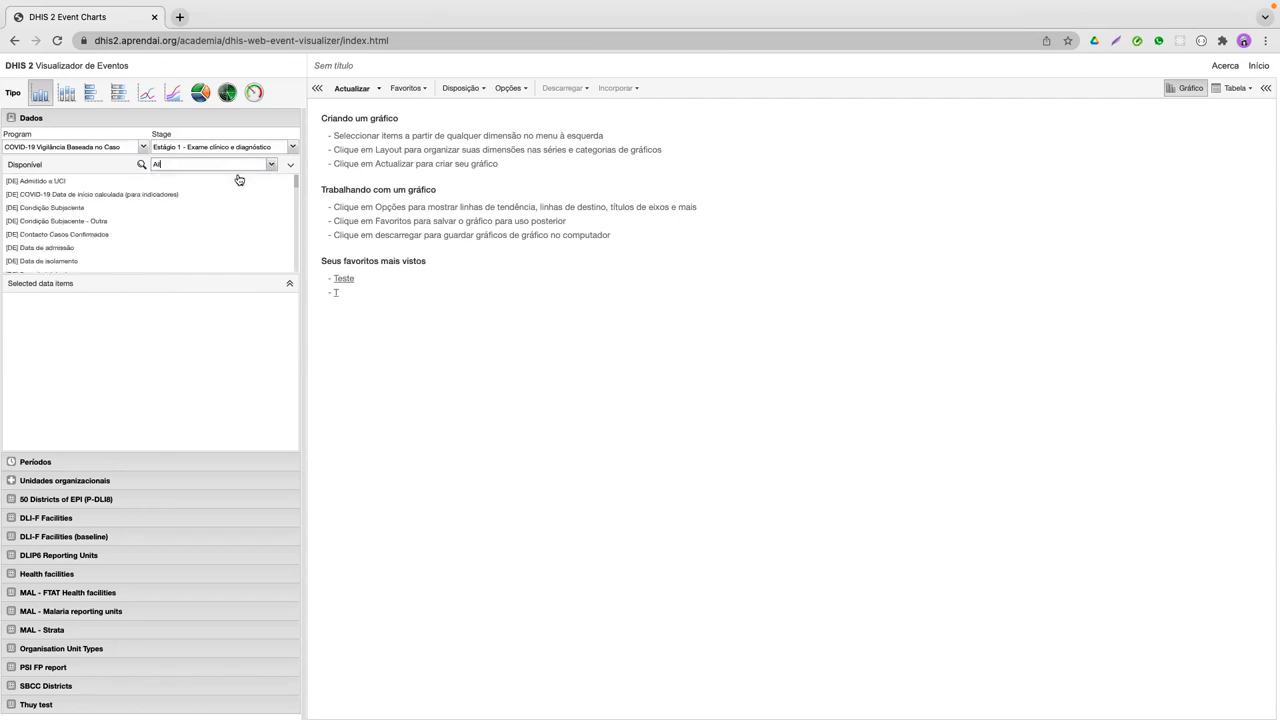
{"action": "scroll", "coordinate": [100, 220], "scroll_direction": "down", "scroll_amount": 10}
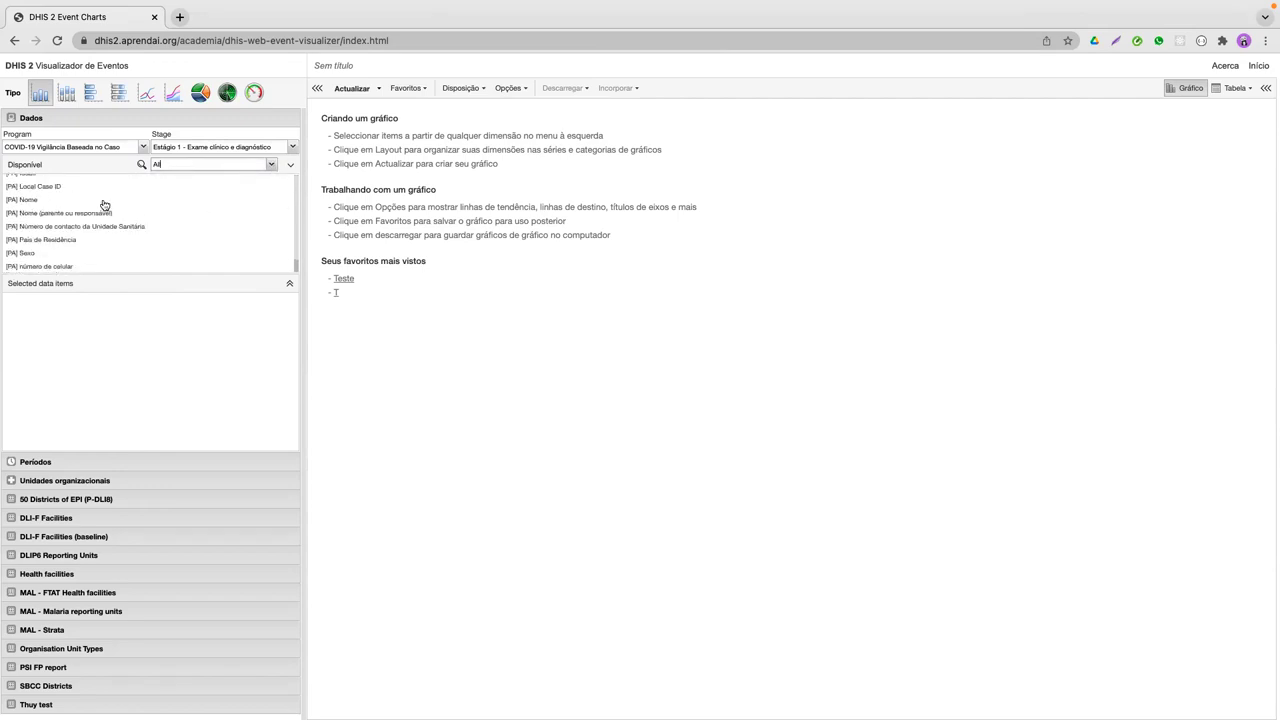
{"action": "scroll", "coordinate": [87, 212], "scroll_direction": "up", "scroll_amount": 10}
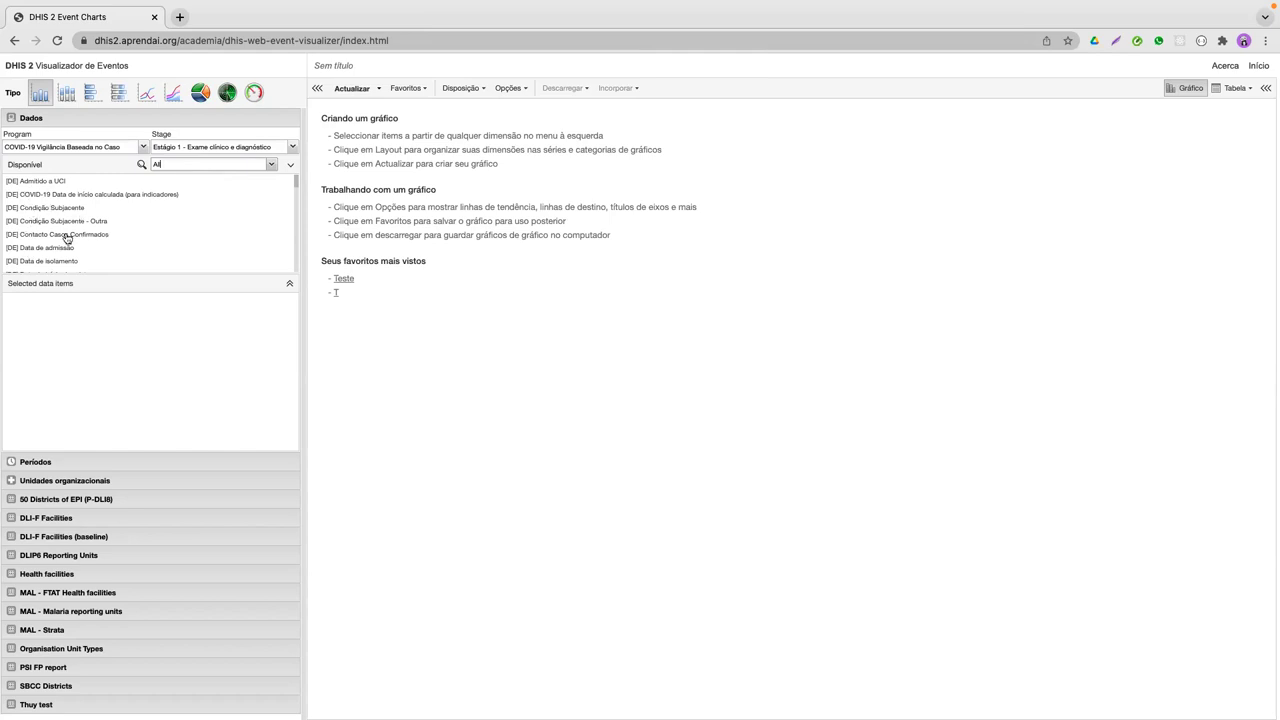
{"action": "scroll", "coordinate": [63, 240], "scroll_direction": "down", "scroll_amount": 5}
{"action": "scroll", "coordinate": [22, 251], "scroll_direction": "down", "scroll_amount": 8}
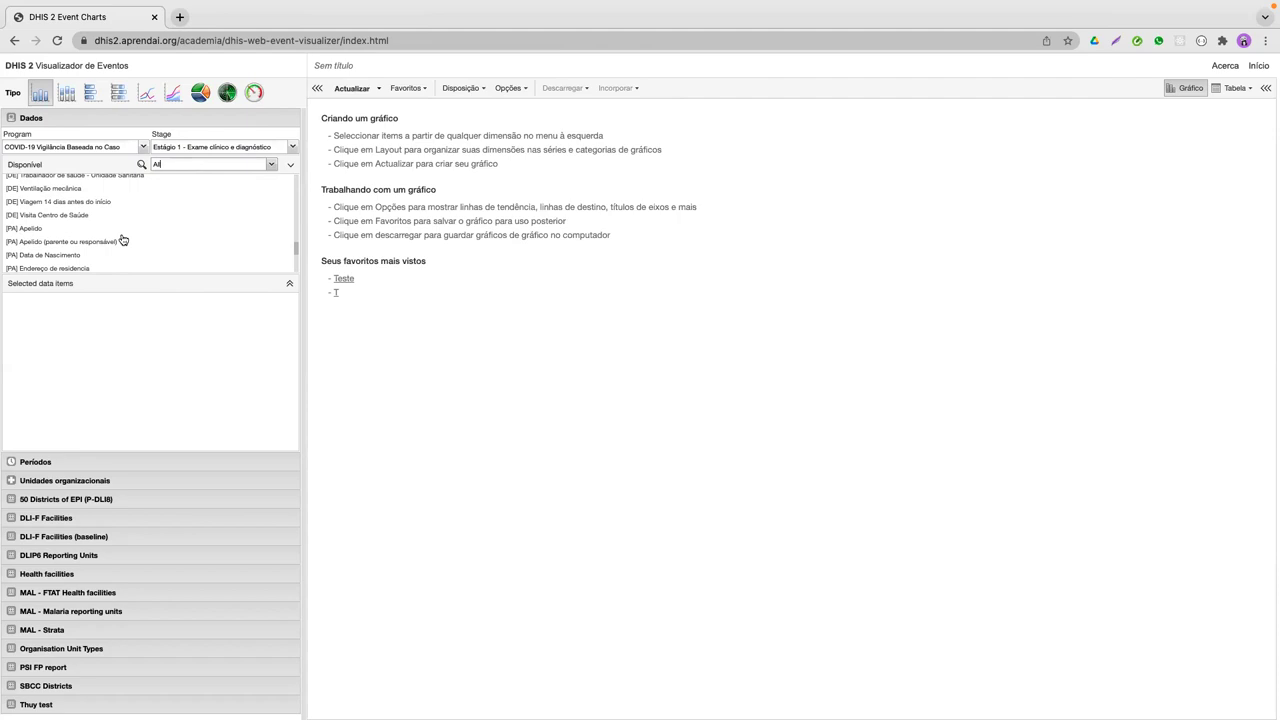
Step: Add the data elements Condição Subjacente and Condição Subjacente - Outra to the selected data items
{"action": "scroll", "coordinate": [141, 218], "scroll_direction": "up", "scroll_amount": 10}
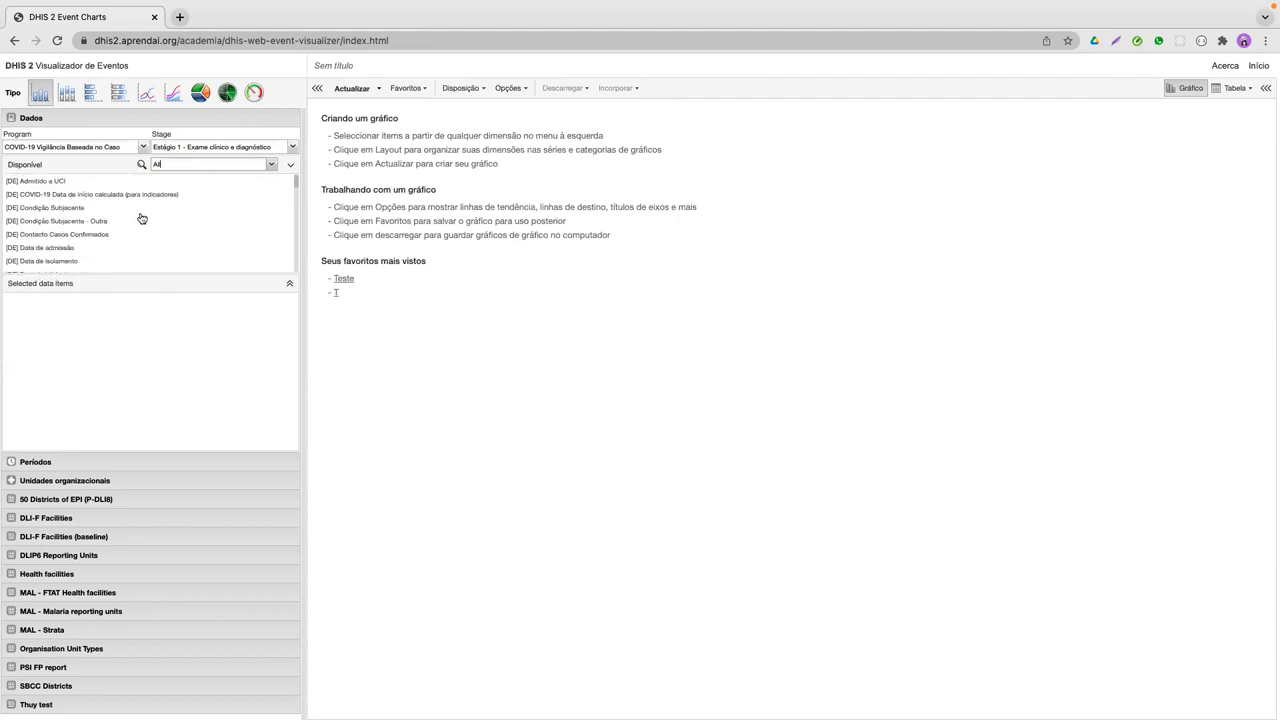
{"action": "left_click", "coordinate": [77, 209]}
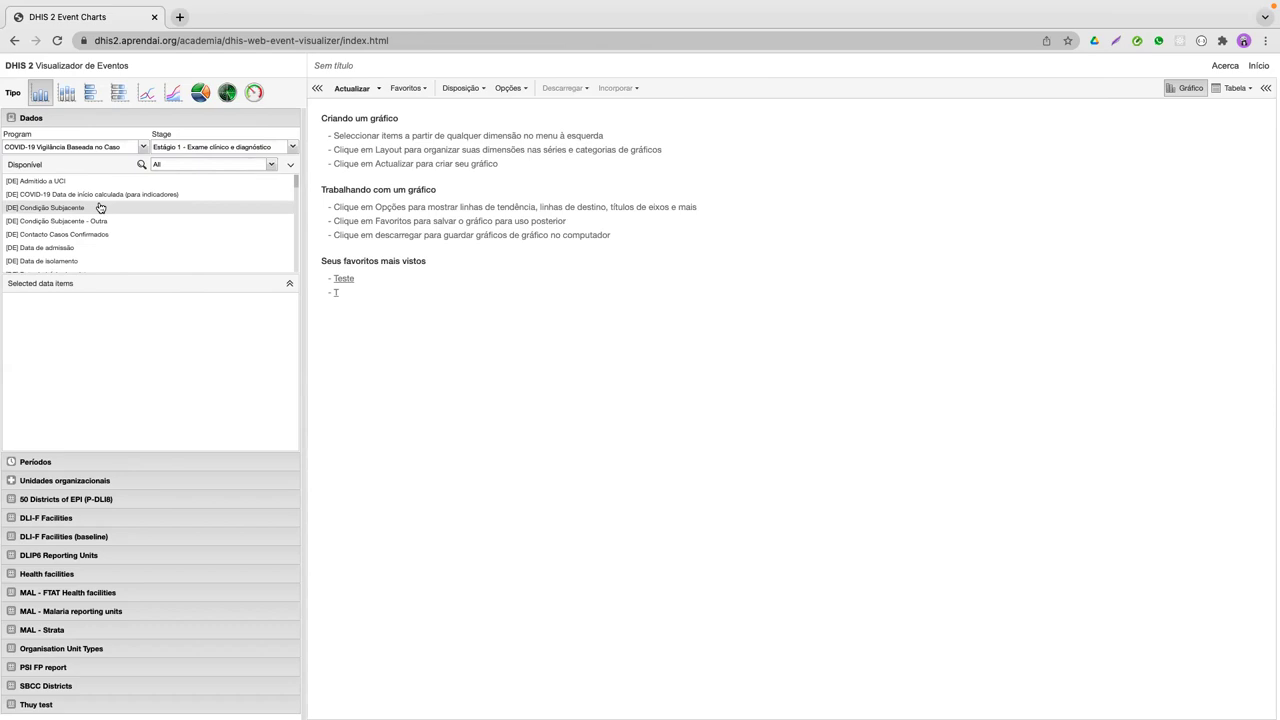
{"action": "double_click", "coordinate": [97, 207]}
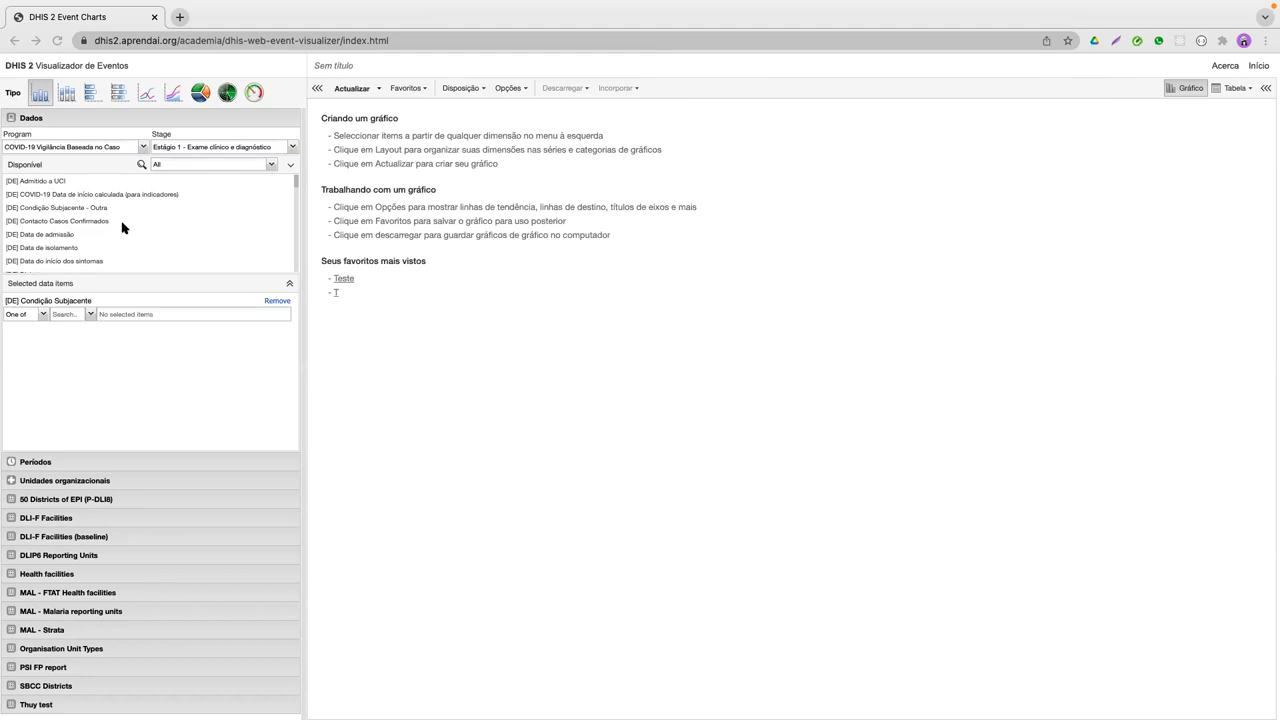
{"action": "double_click", "coordinate": [96, 208]}
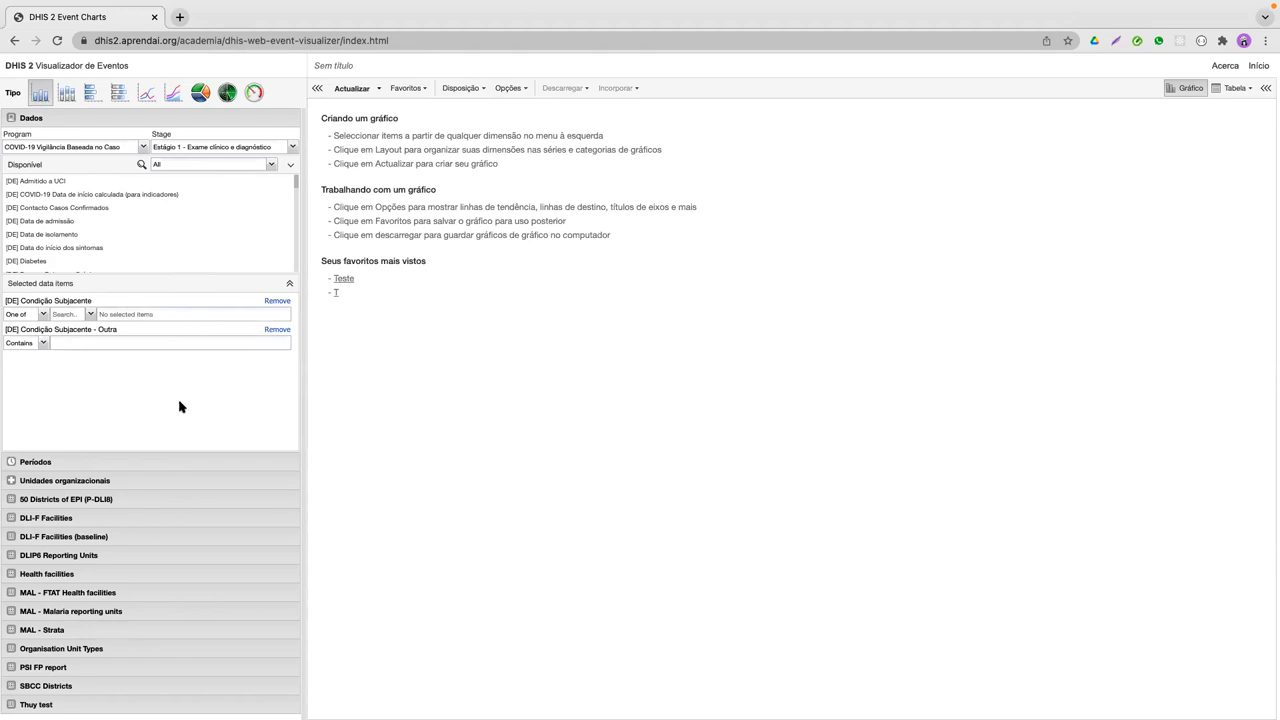
Step: Examine the Períodos dimension and its period mode choices, keeping Fixed and relative periods selected
{"action": "left_click", "coordinate": [86, 466]}
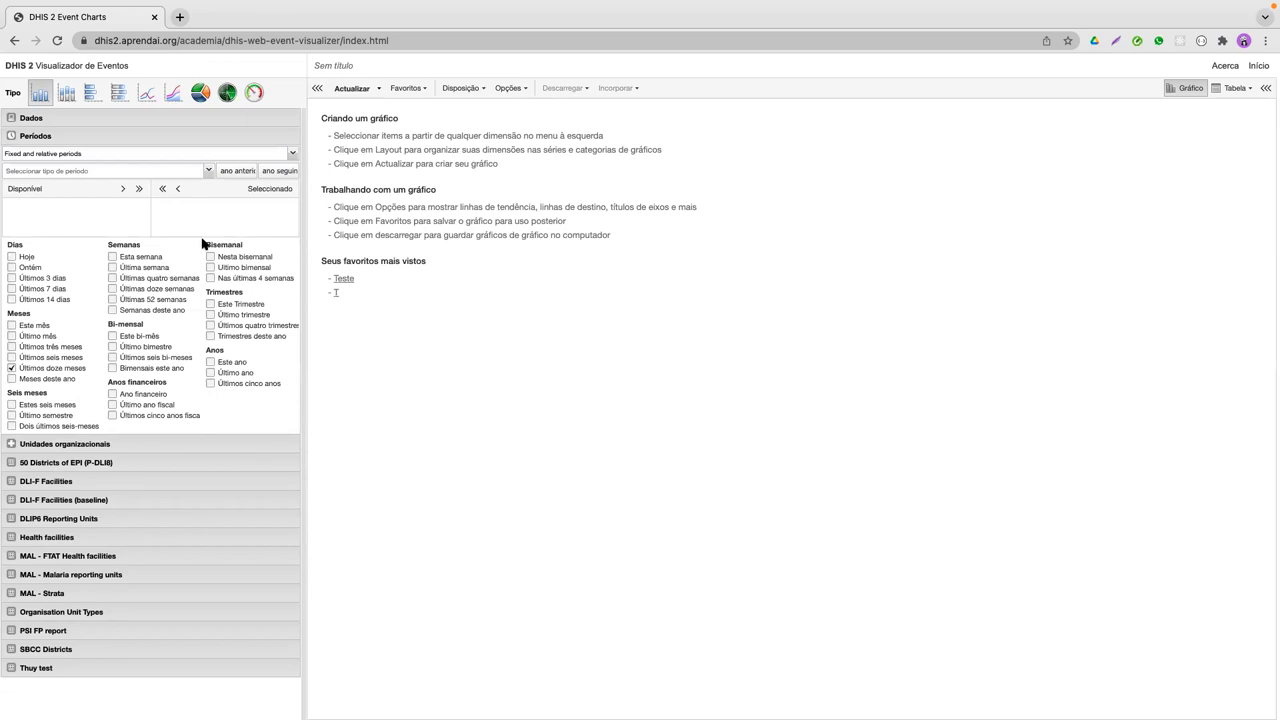
{"action": "left_click", "coordinate": [78, 157]}
{"action": "left_click", "coordinate": [130, 155]}
{"action": "left_click", "coordinate": [252, 153]}
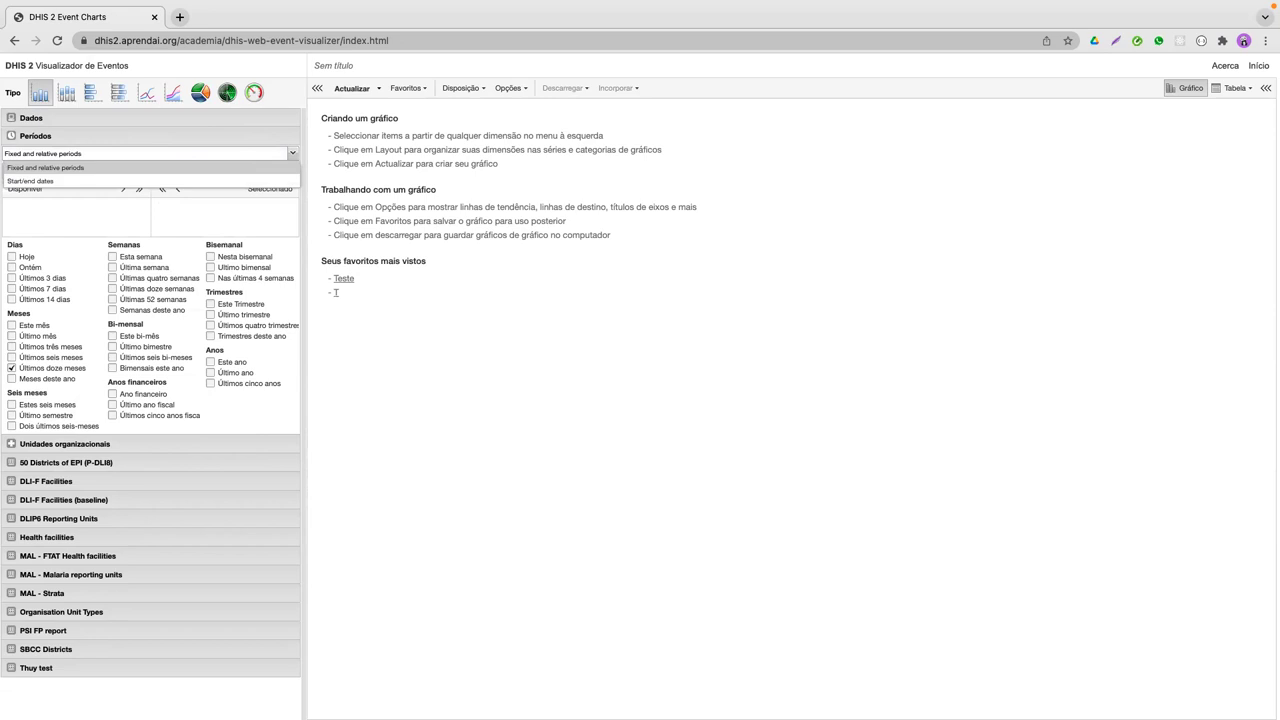
{"action": "left_click", "coordinate": [72, 166]}
{"action": "left_click", "coordinate": [70, 136]}
{"action": "left_click", "coordinate": [63, 136]}
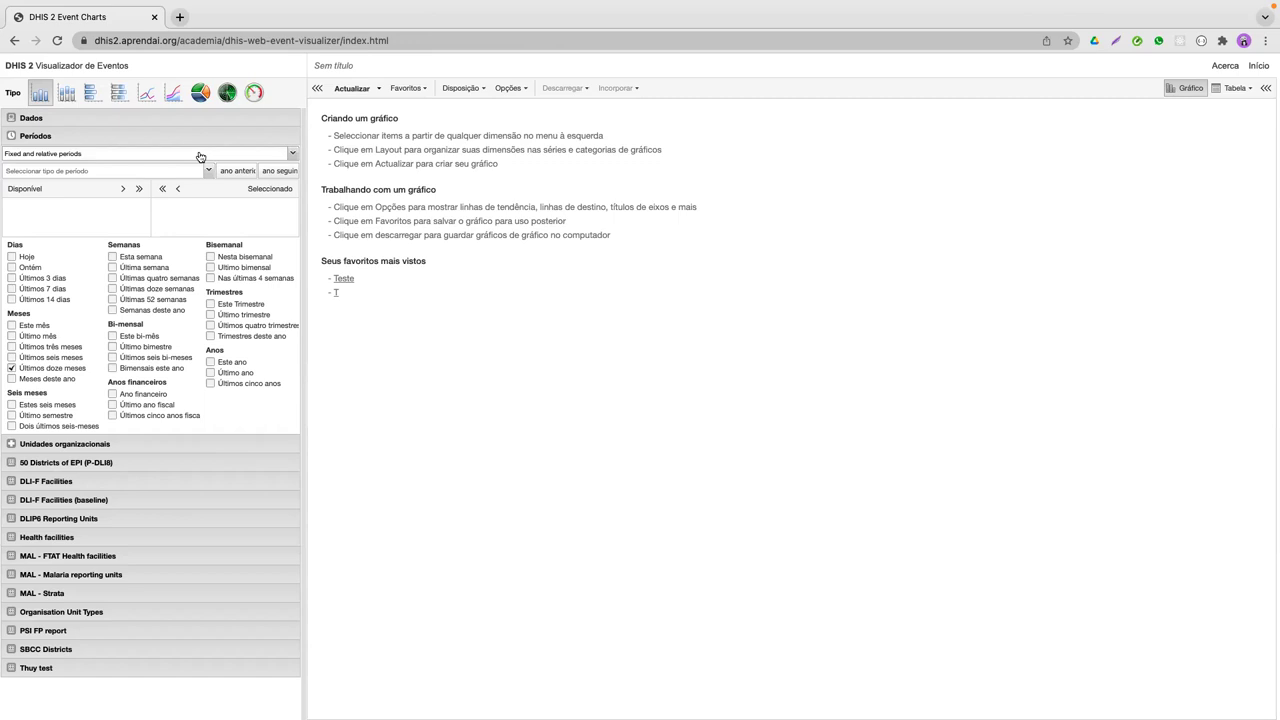
{"action": "left_click", "coordinate": [91, 155]}
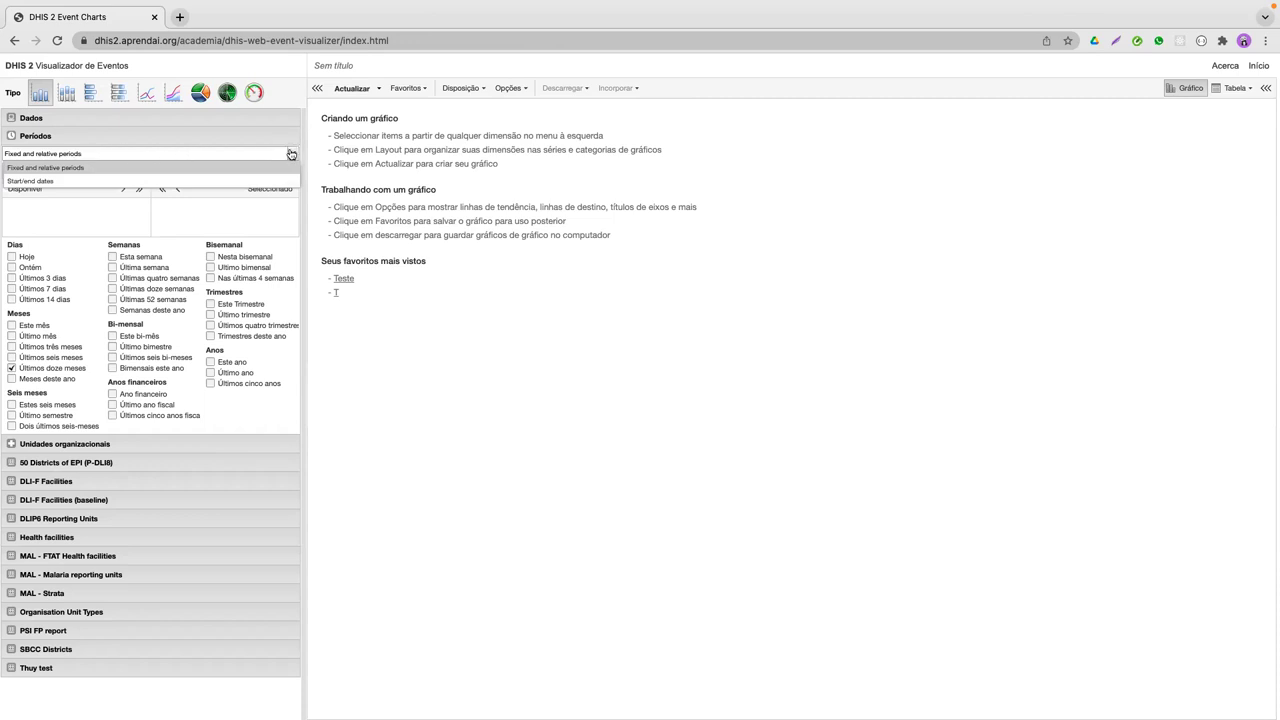
{"action": "left_click", "coordinate": [72, 154]}
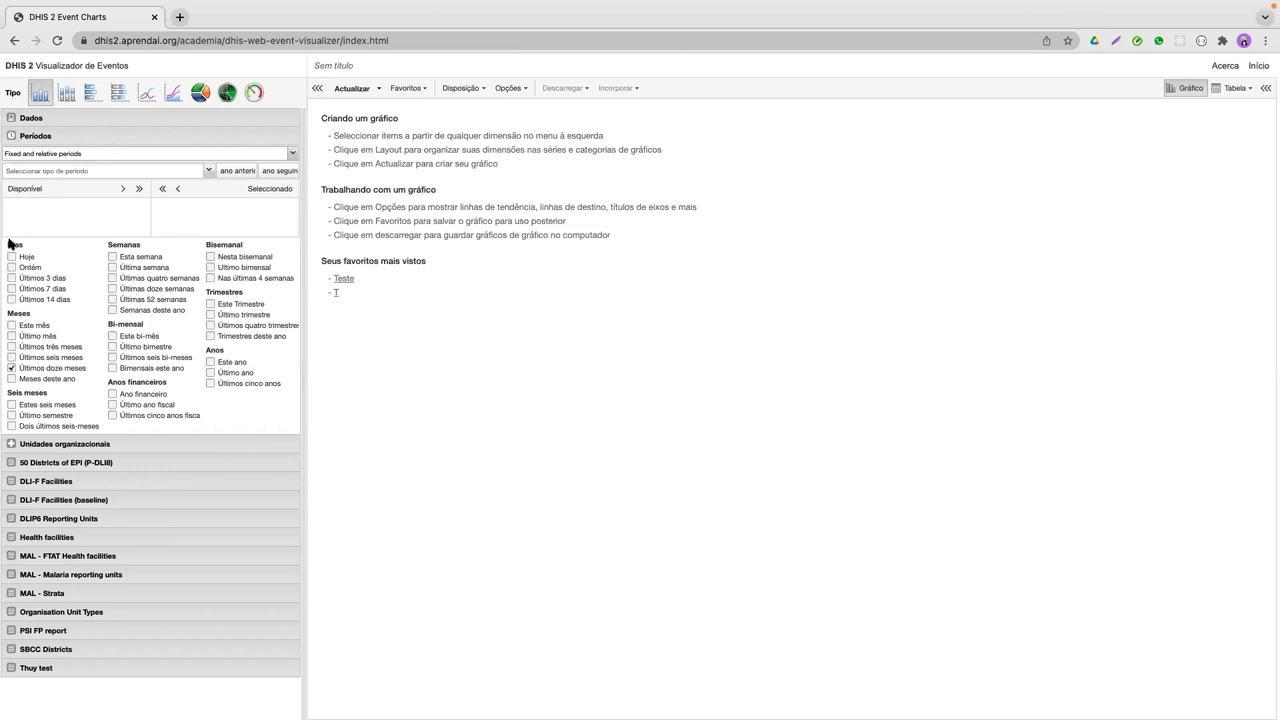
Step: Mark relative period checkboxes such as Últimos 14 dias and Semanas deste ano with red brush ticks, and close the annotation overlay
{"action": "key", "text": "super+shift+4"}
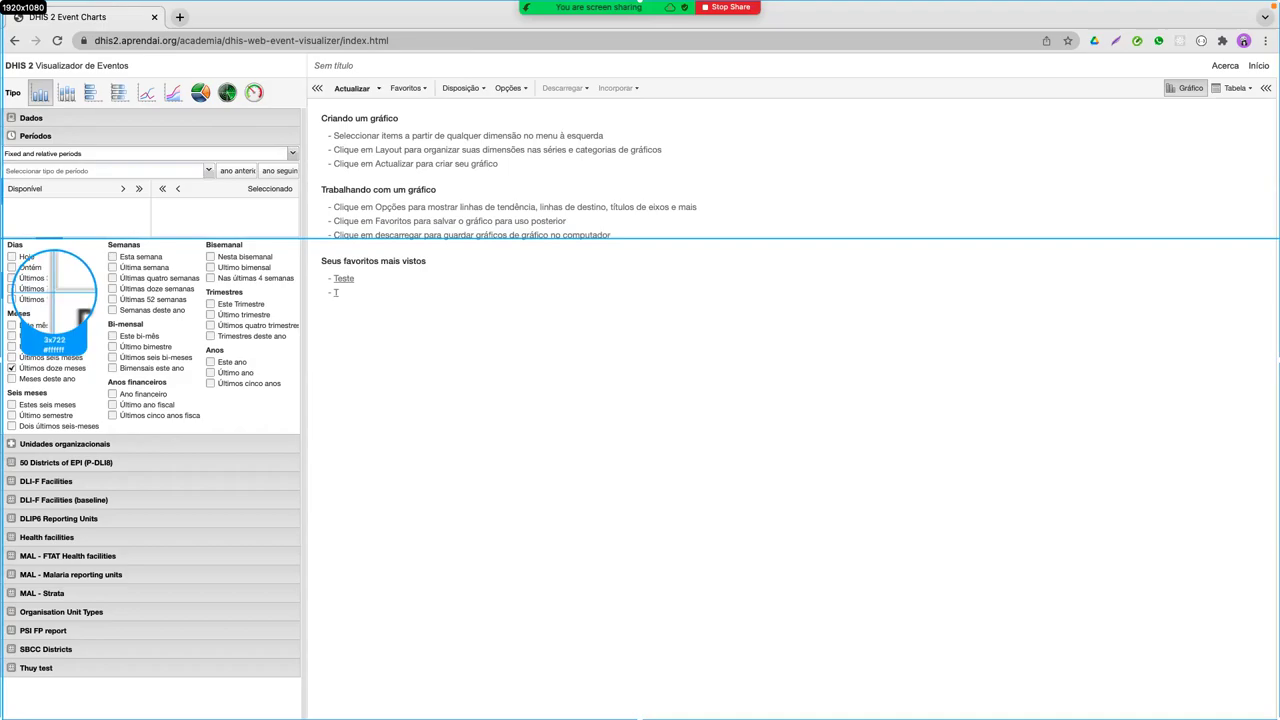
{"action": "mouse_move", "coordinate": [3, 238]}
{"action": "left_mouse_down"}
{"action": "mouse_move", "coordinate": [28, 242]}
{"action": "mouse_move", "coordinate": [268, 439]}
{"action": "mouse_move", "coordinate": [301, 438]}
{"action": "left_mouse_up"}
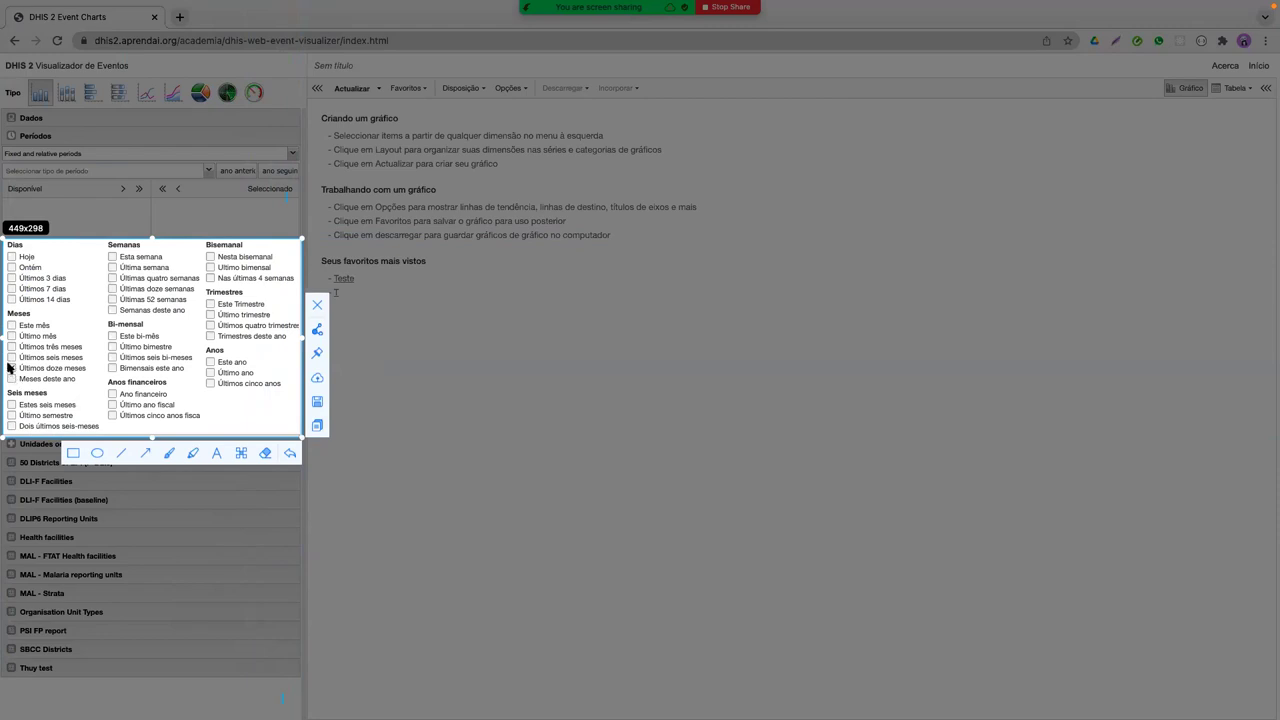
{"action": "left_click", "coordinate": [11, 368]}
{"action": "left_click", "coordinate": [169, 453]}
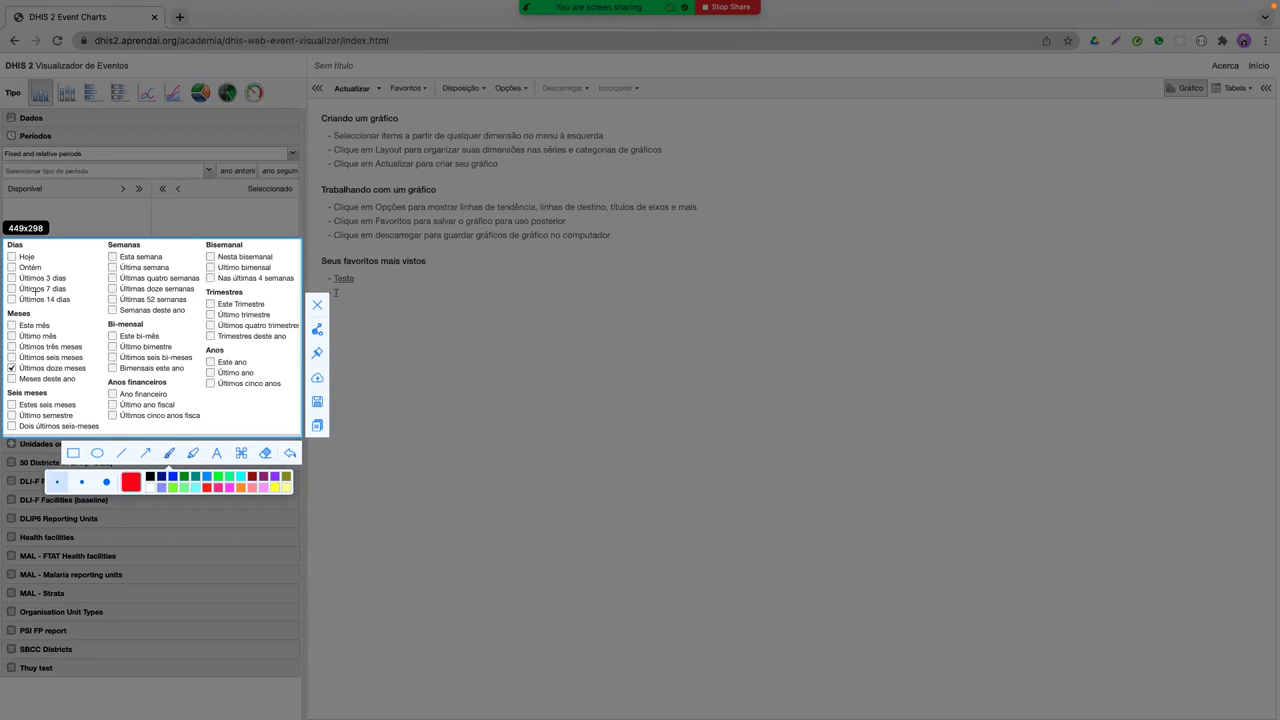
{"action": "left_click_drag", "start_coordinate": [12, 298], "coordinate": [23, 286]}
{"action": "left_click_drag", "start_coordinate": [108, 307], "coordinate": [121, 297]}
{"action": "left_click", "coordinate": [10, 368]}
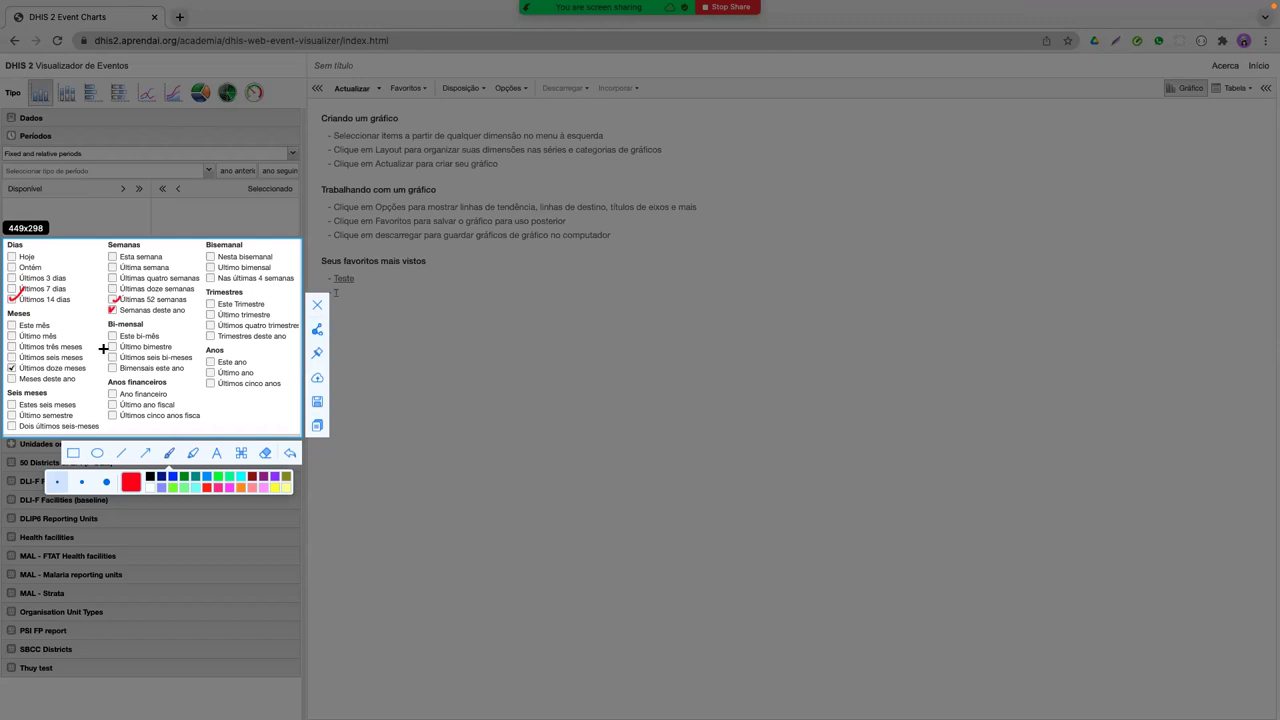
{"action": "left_click", "coordinate": [319, 306]}
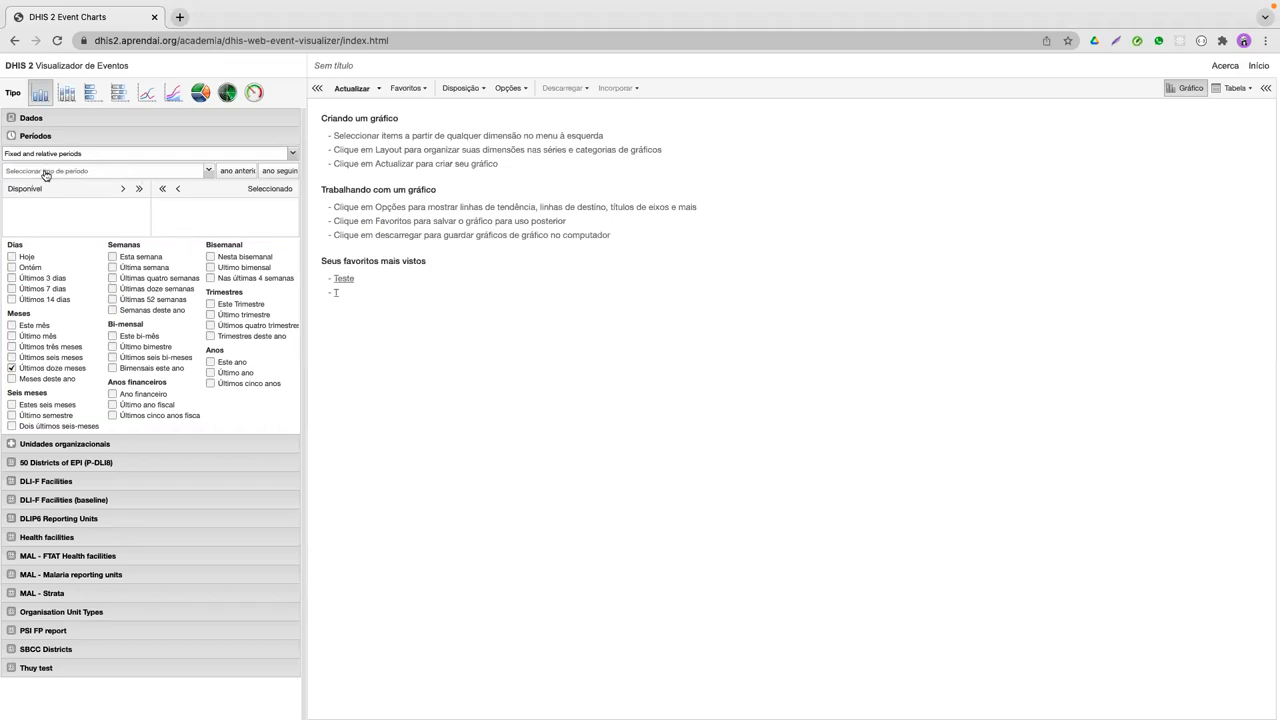
Step: Look through the fixed period types and set the period type to Diário
{"action": "left_click", "coordinate": [207, 172]}
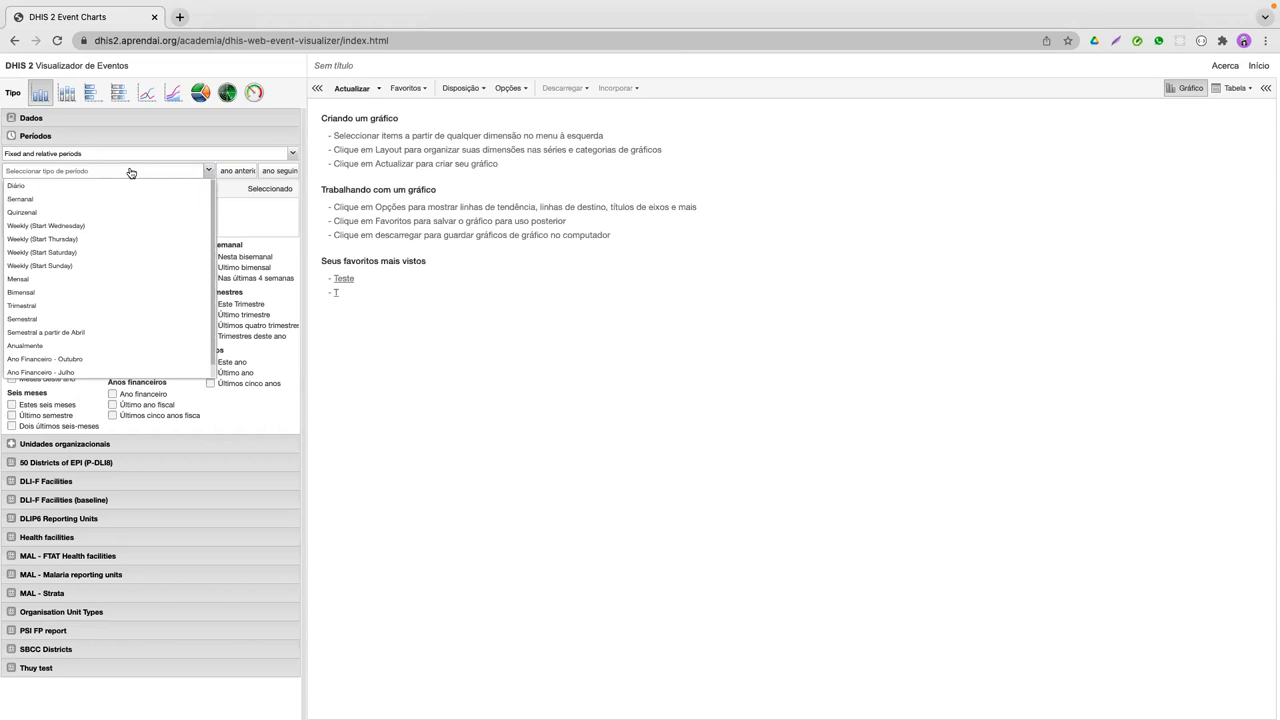
{"action": "scroll", "coordinate": [129, 245], "scroll_direction": "down", "scroll_amount": 1}
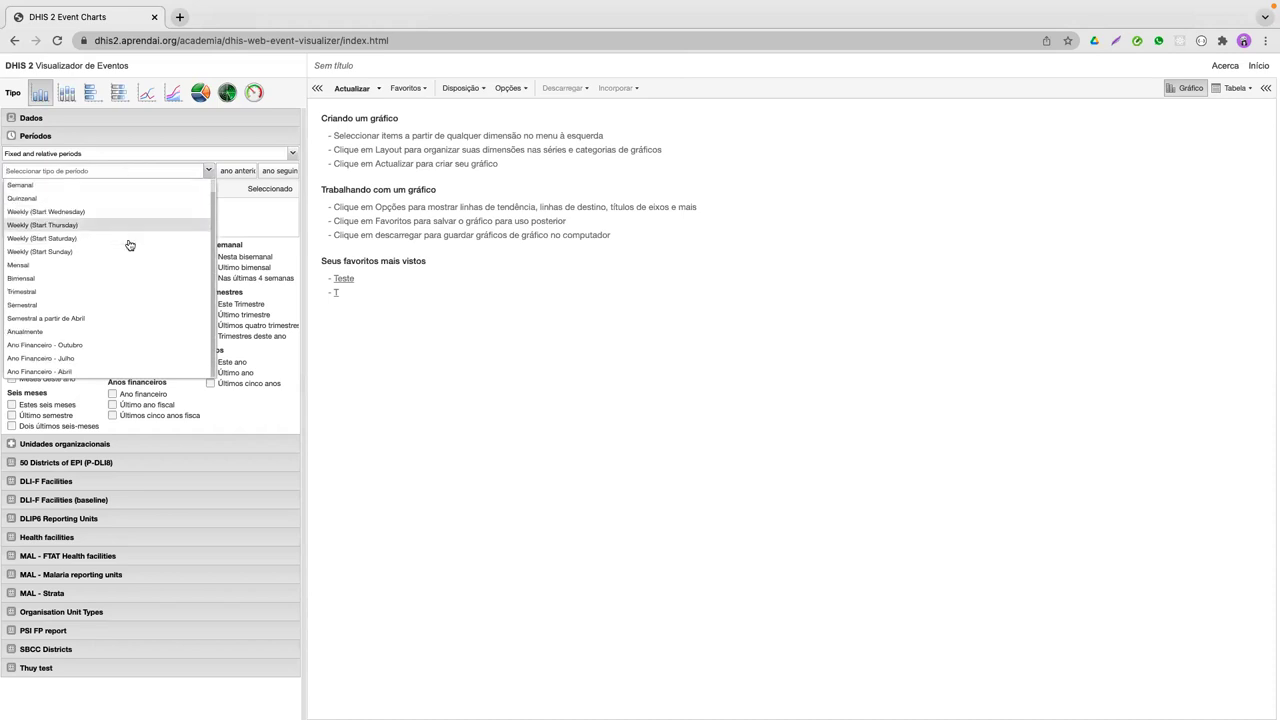
{"action": "left_click", "coordinate": [232, 210]}
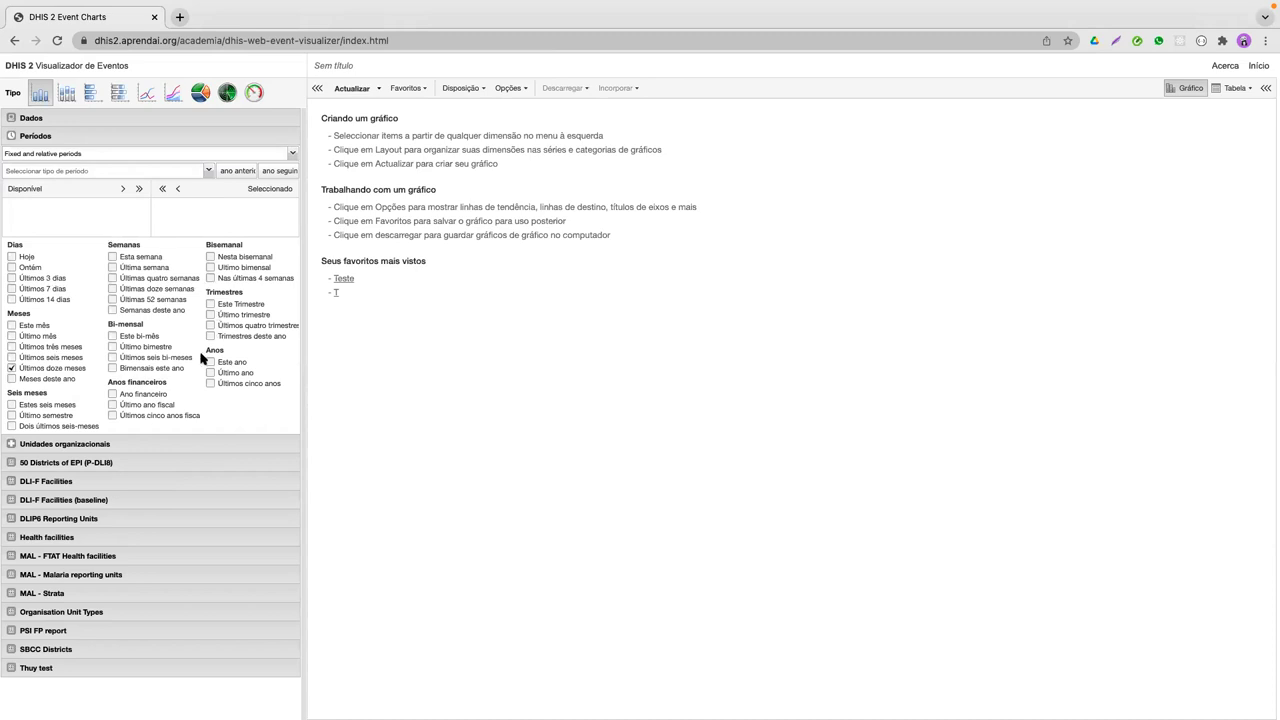
{"action": "left_click", "coordinate": [208, 171]}
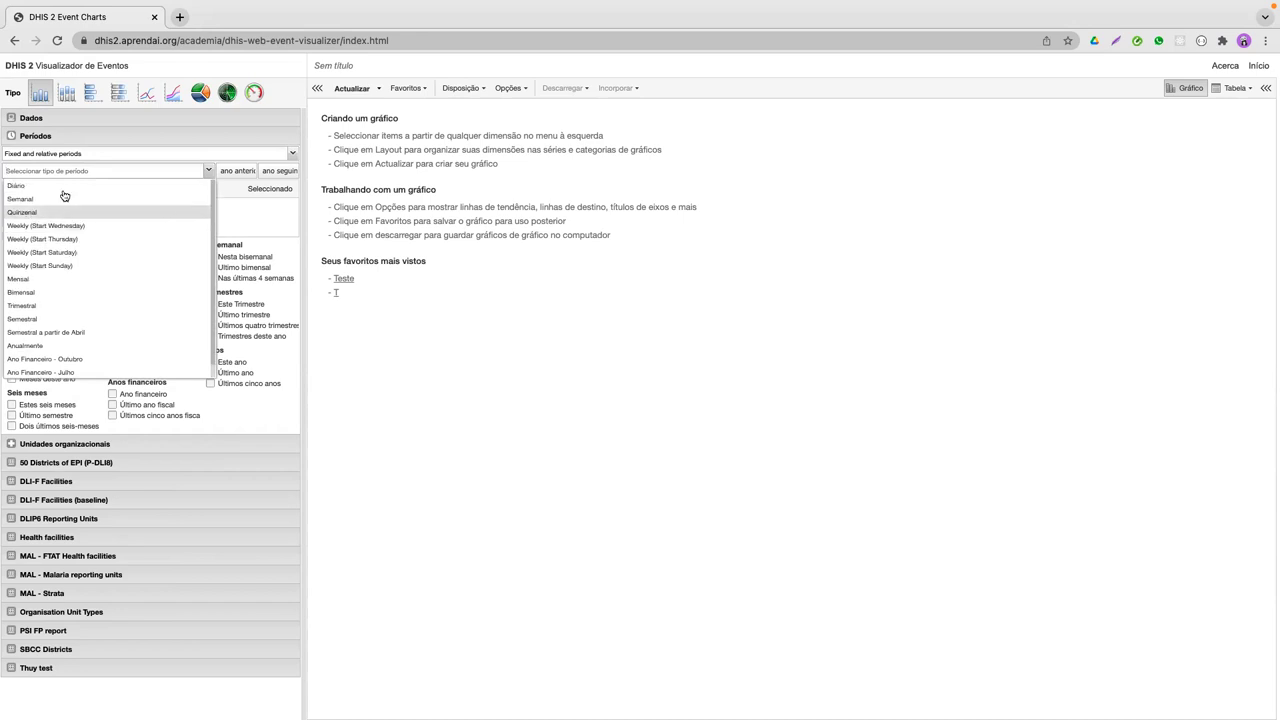
{"action": "scroll", "coordinate": [100, 340], "scroll_direction": "down", "scroll_amount": 1}
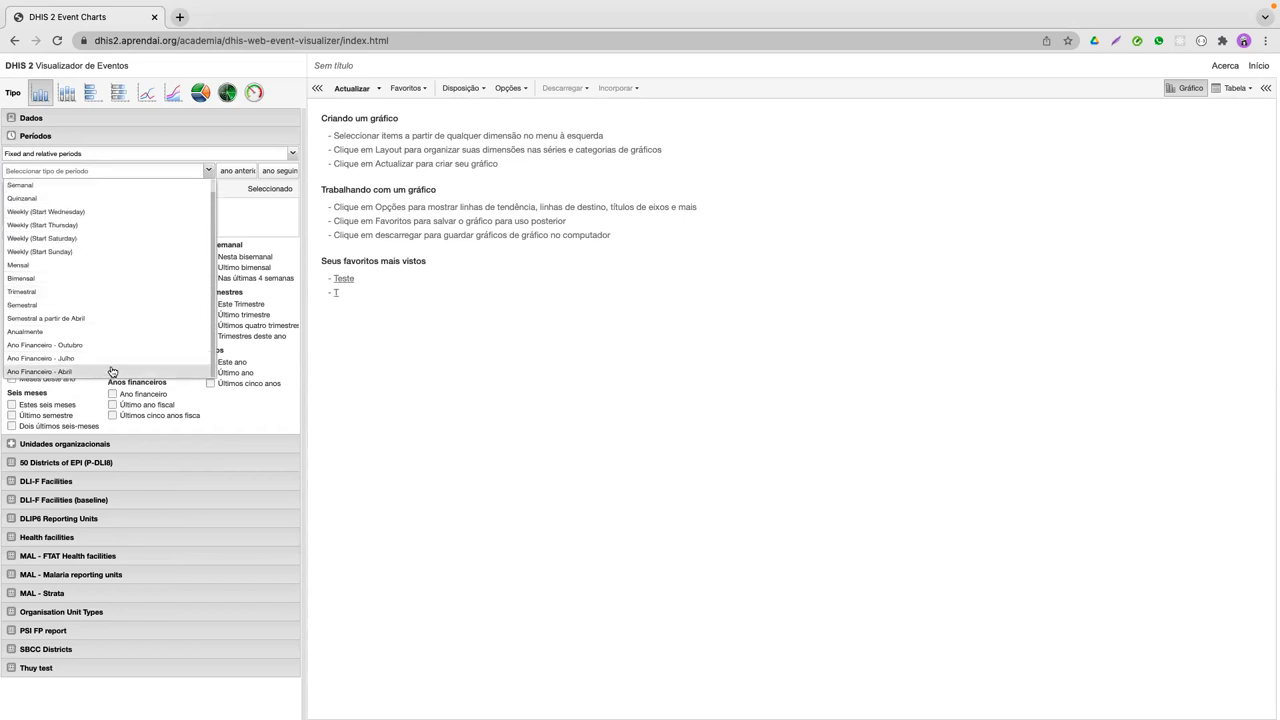
{"action": "scroll", "coordinate": [106, 221], "scroll_direction": "up", "scroll_amount": 1}
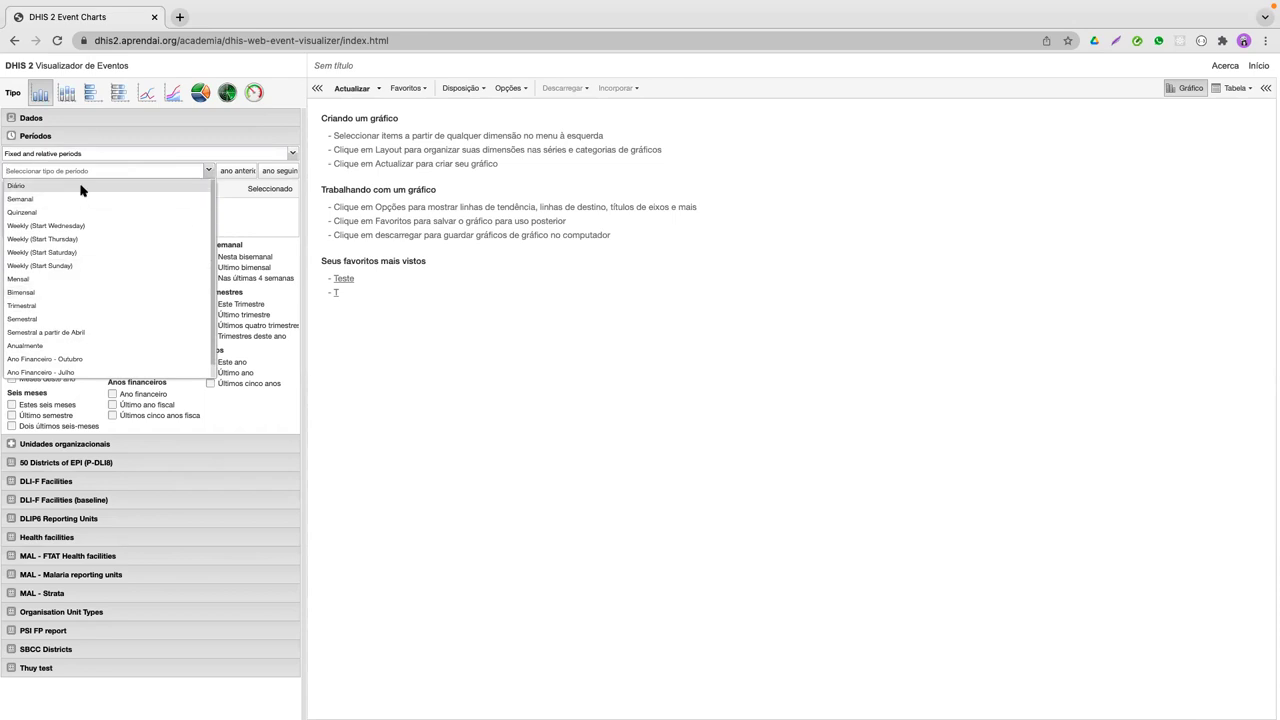
{"action": "left_click", "coordinate": [80, 188]}
{"action": "scroll", "coordinate": [82, 218], "scroll_direction": "up", "scroll_amount": 1}
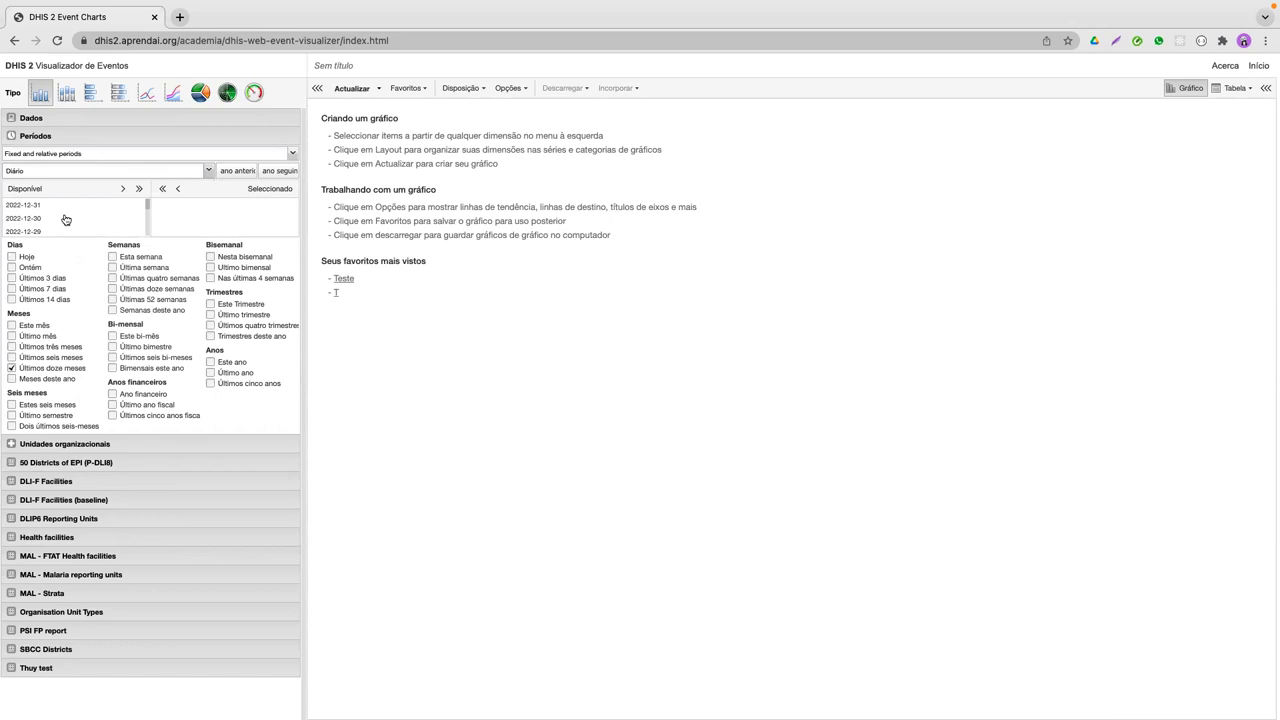
Step: Look through the available daily periods of 2022
{"action": "scroll", "coordinate": [71, 221], "scroll_direction": "down", "scroll_amount": 10}
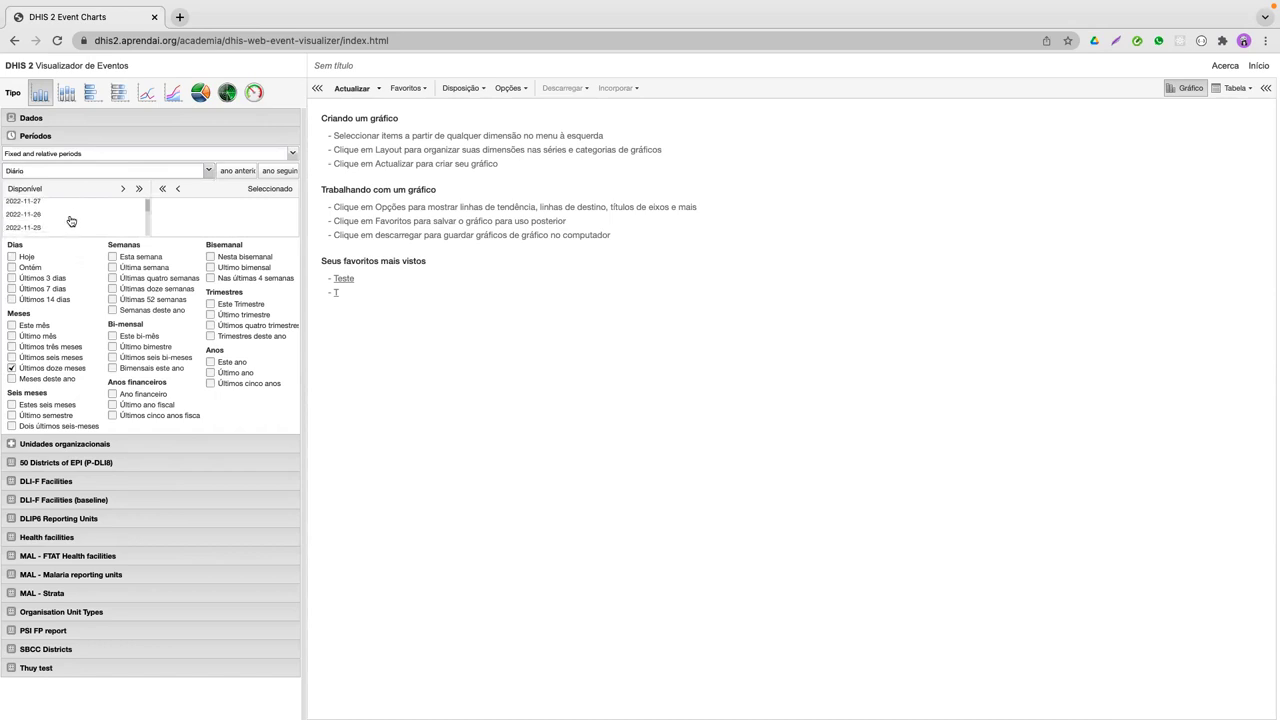
{"action": "scroll", "coordinate": [71, 221], "scroll_direction": "down", "scroll_amount": 20}
{"action": "scroll", "coordinate": [71, 221], "scroll_direction": "down", "scroll_amount": 8}
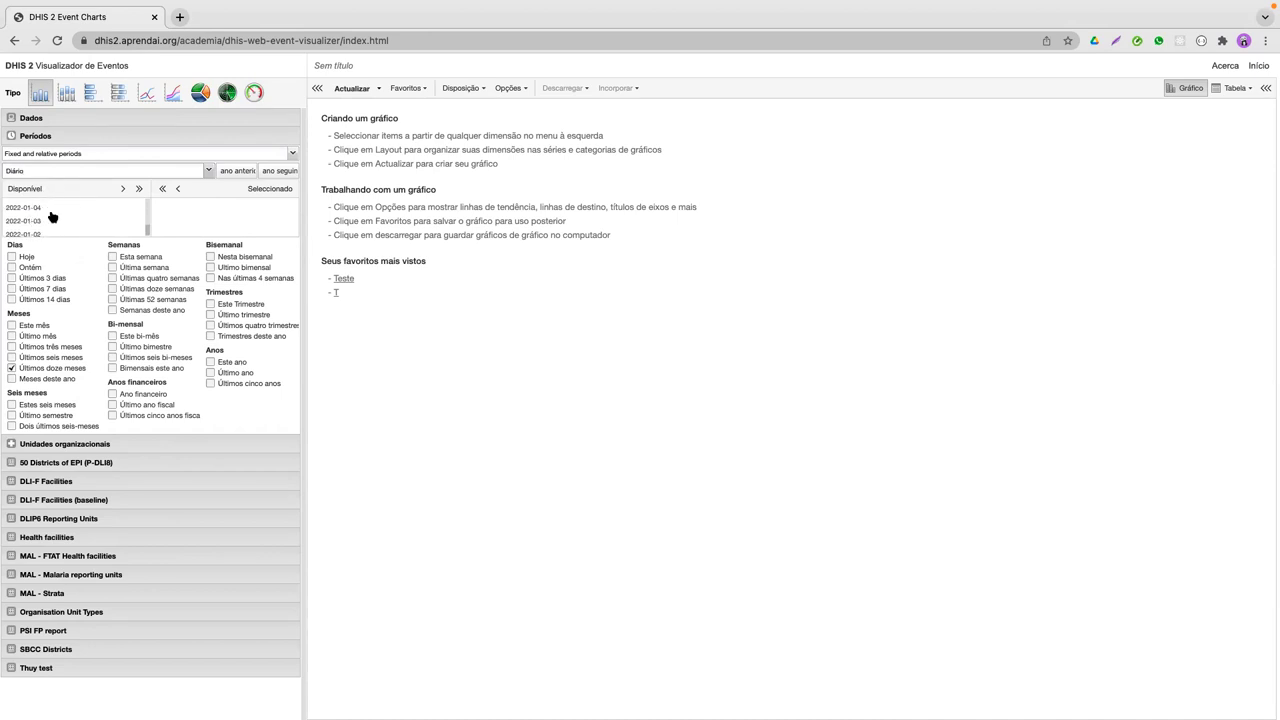
{"action": "scroll", "coordinate": [45, 216], "scroll_direction": "up", "scroll_amount": 6}
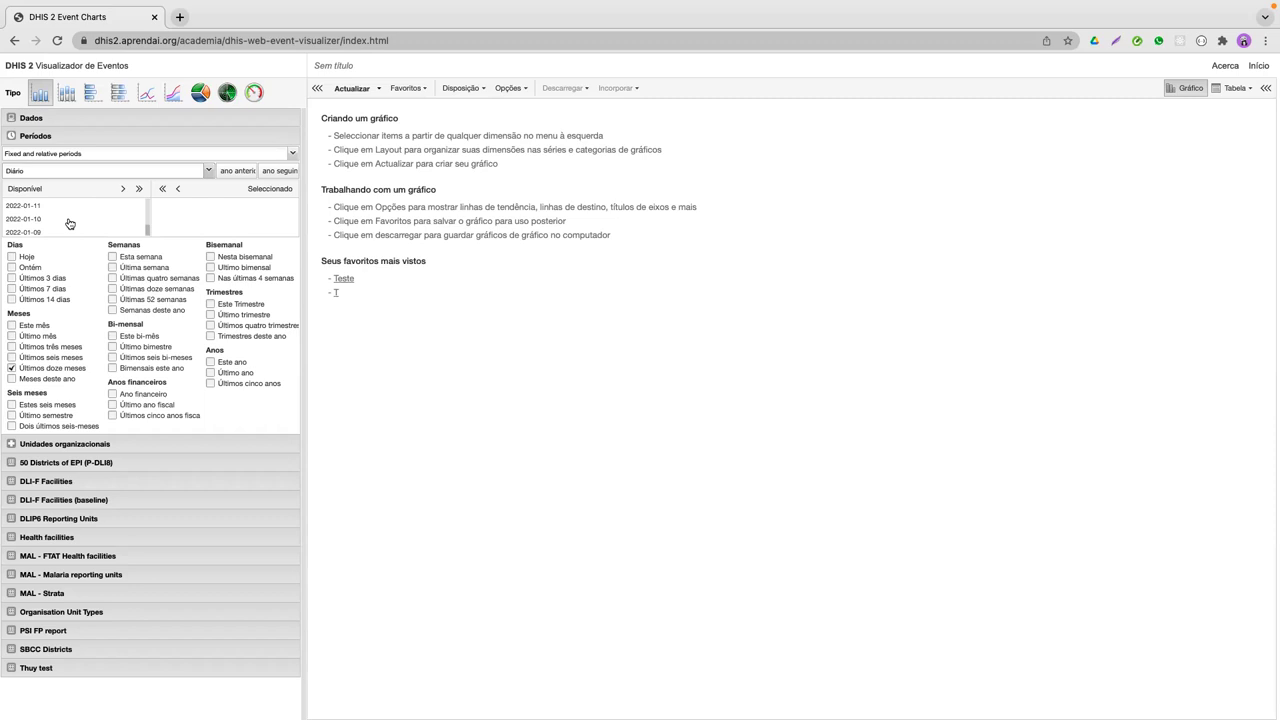
{"action": "scroll", "coordinate": [69, 223], "scroll_direction": "up", "scroll_amount": 20}
{"action": "scroll", "coordinate": [64, 218], "scroll_direction": "down", "scroll_amount": 6}
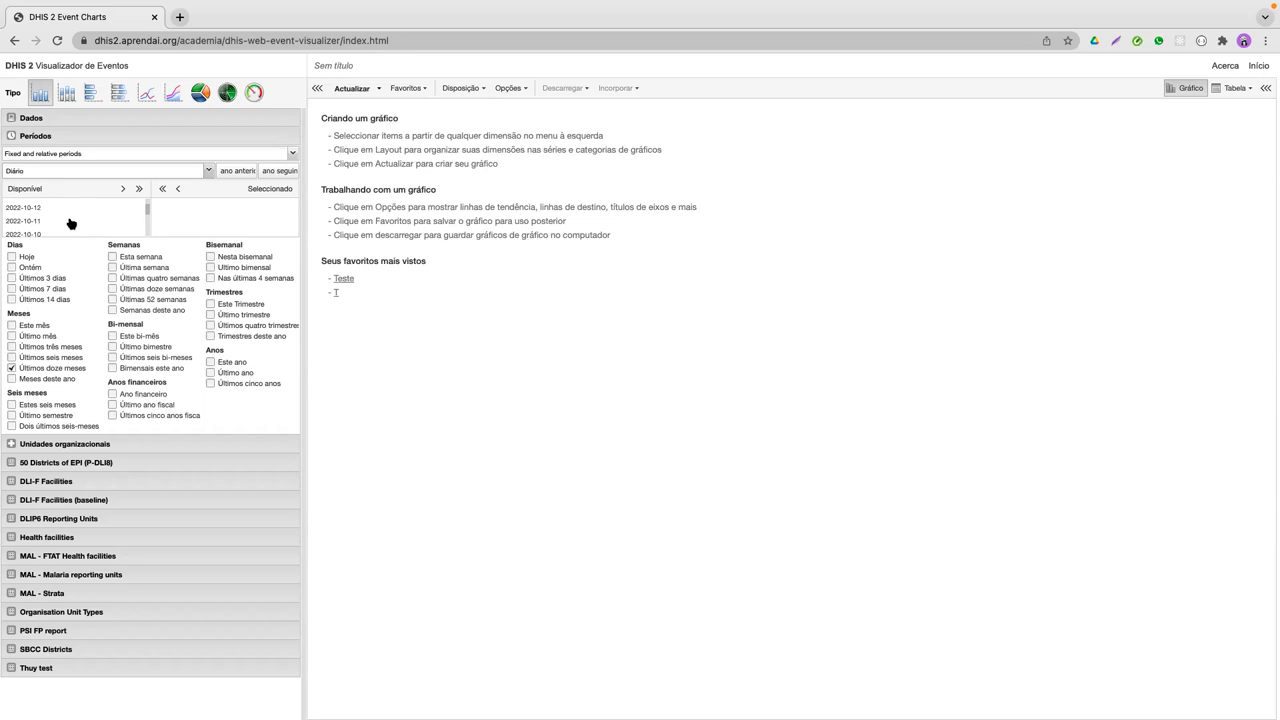
{"action": "scroll", "coordinate": [71, 223], "scroll_direction": "down", "scroll_amount": 15}
{"action": "scroll", "coordinate": [71, 223], "scroll_direction": "down", "scroll_amount": 1}
{"action": "scroll", "coordinate": [70, 223], "scroll_direction": "up", "scroll_amount": 10}
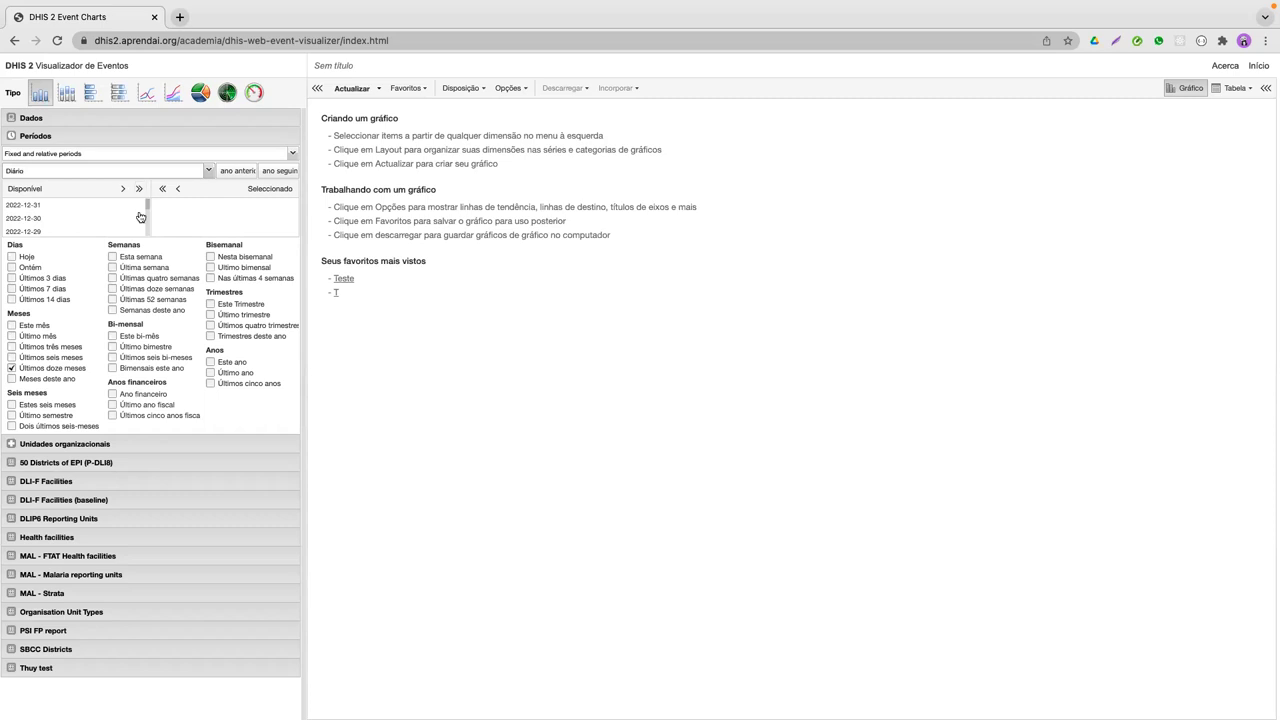
Step: Capture the fixed periods area, mark the add-all control with a red arrow, and close the annotation overlay
{"action": "key", "text": "super+shift+4"}
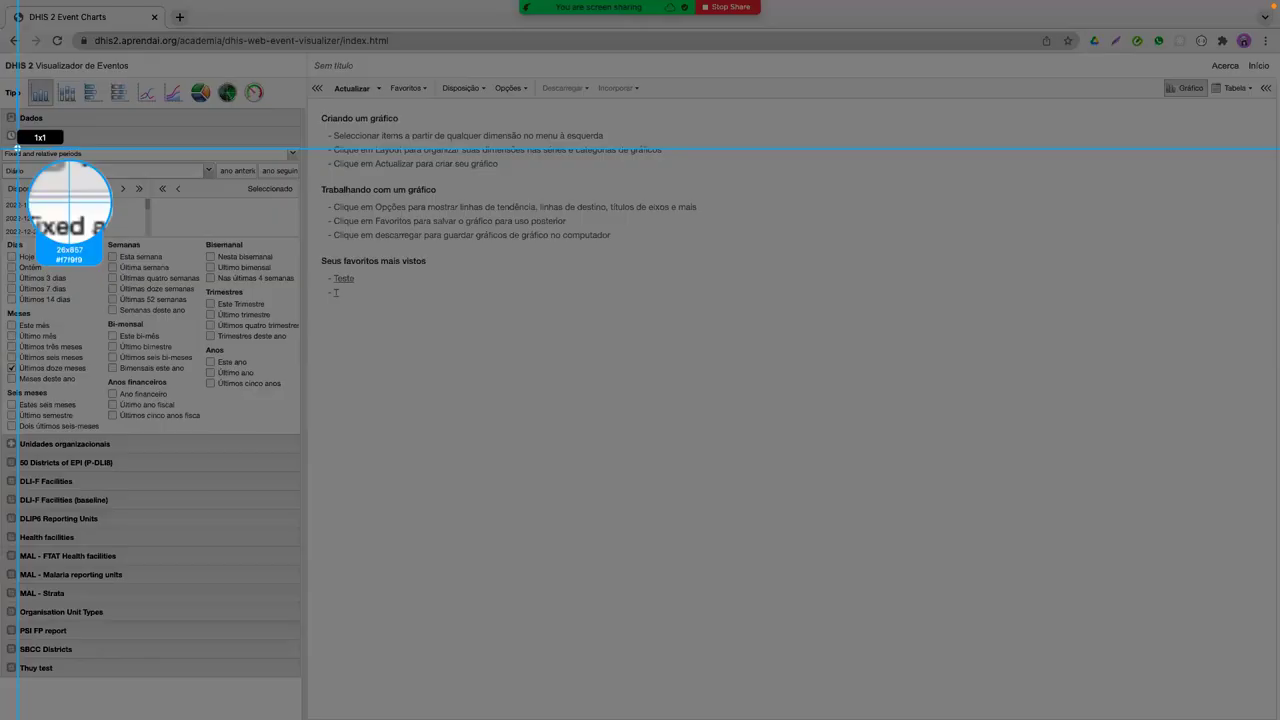
{"action": "left_click_drag", "start_coordinate": [5, 148], "coordinate": [343, 368]}
{"action": "left_click_drag", "start_coordinate": [3, 257], "coordinate": [0, 256]}
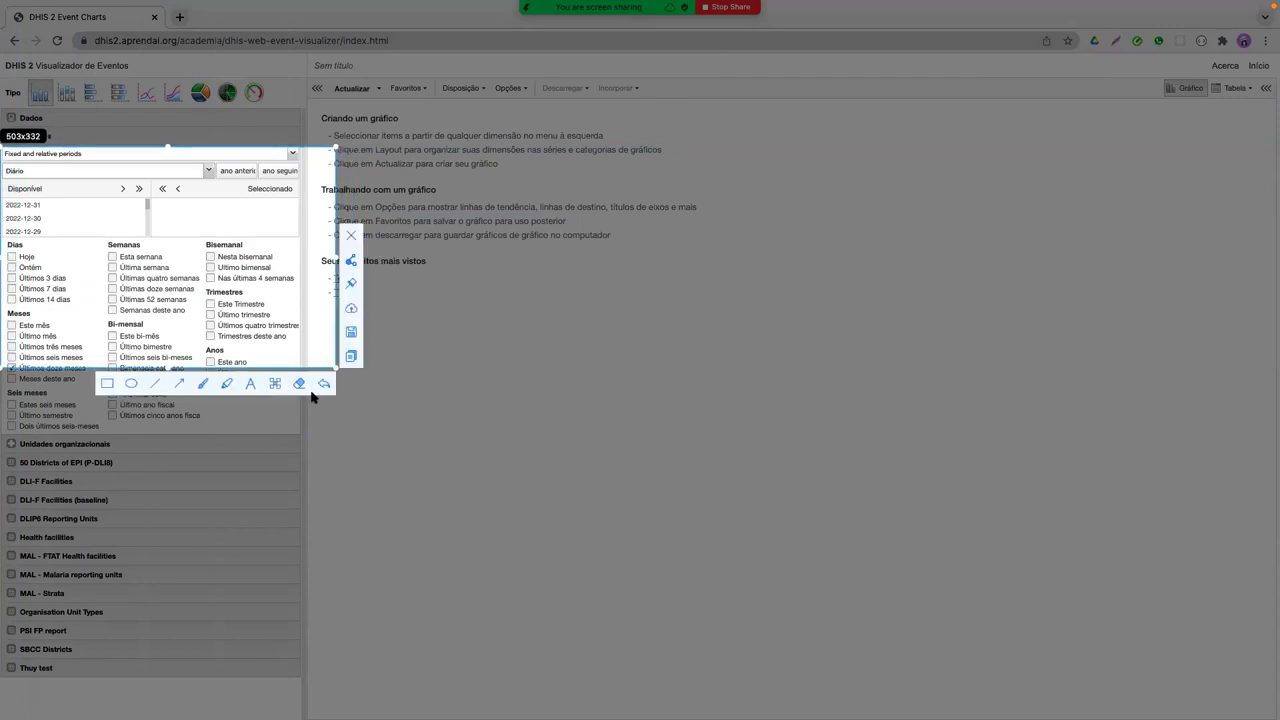
{"action": "left_click", "coordinate": [180, 382]}
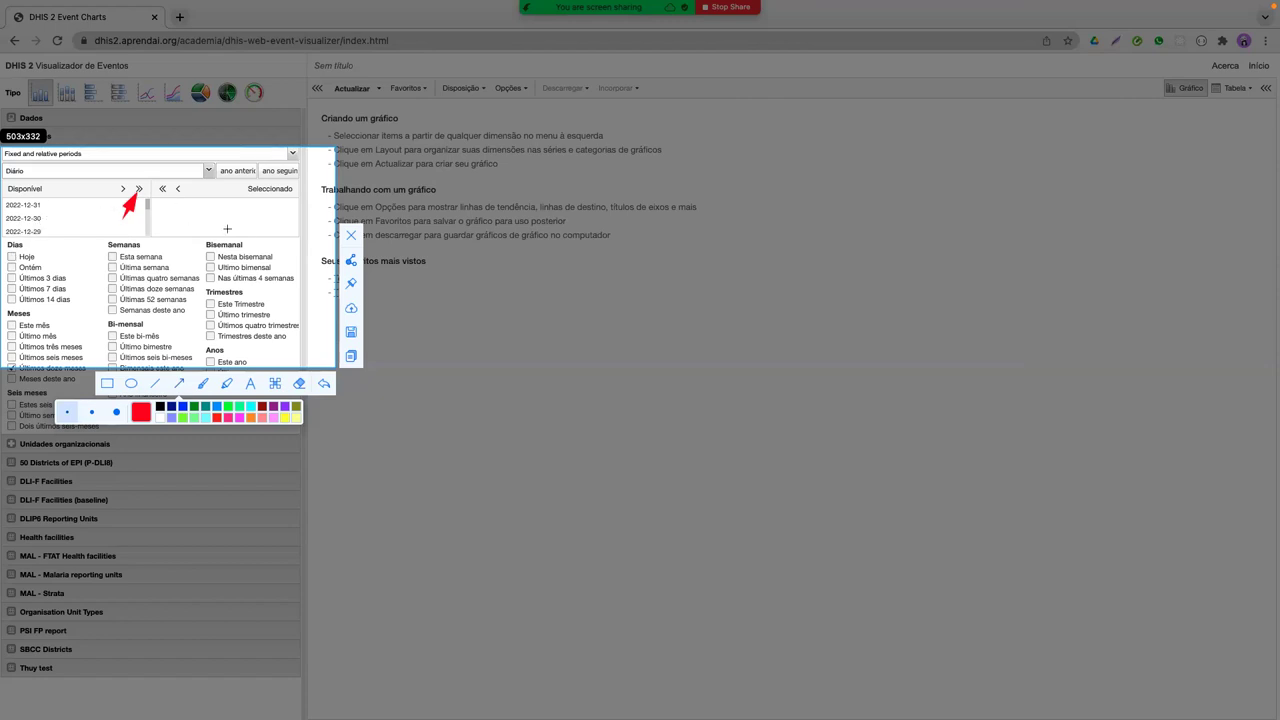
{"action": "left_click", "coordinate": [349, 237]}
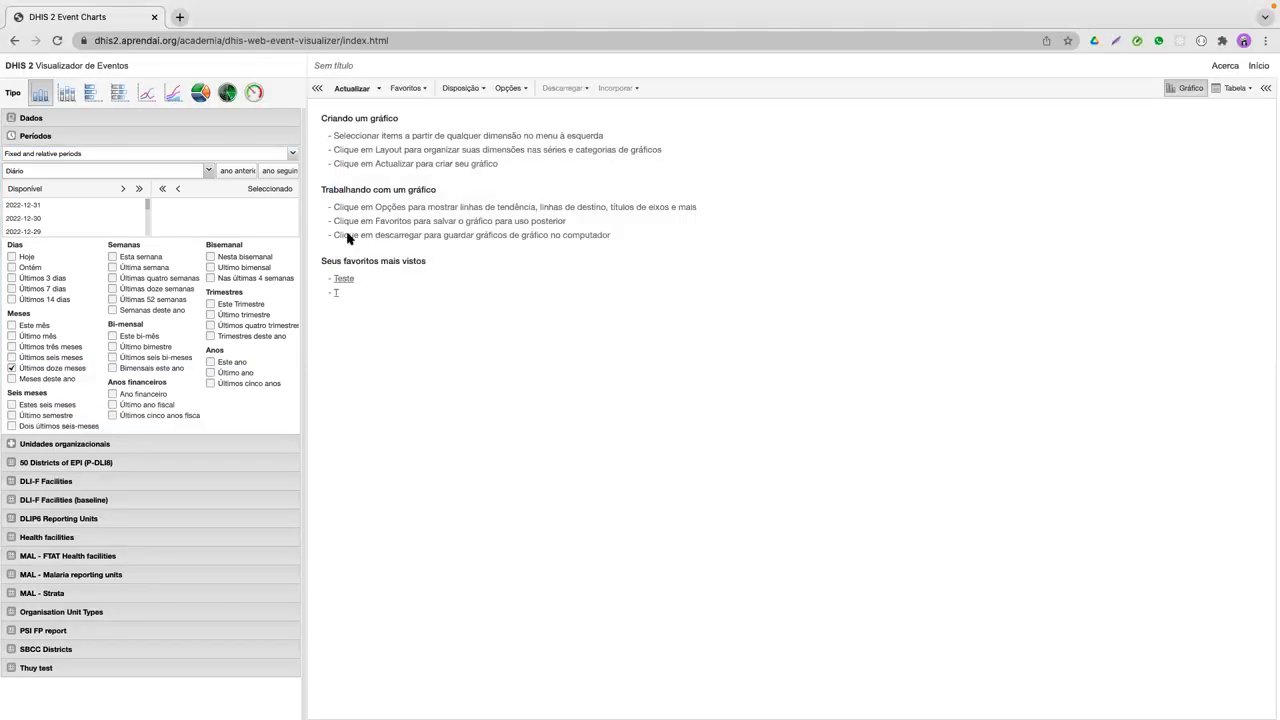
Step: Add the day 2022-12-30 to the selected periods, remove it, and select 2022-12-31 instead
{"action": "left_click", "coordinate": [27, 220]}
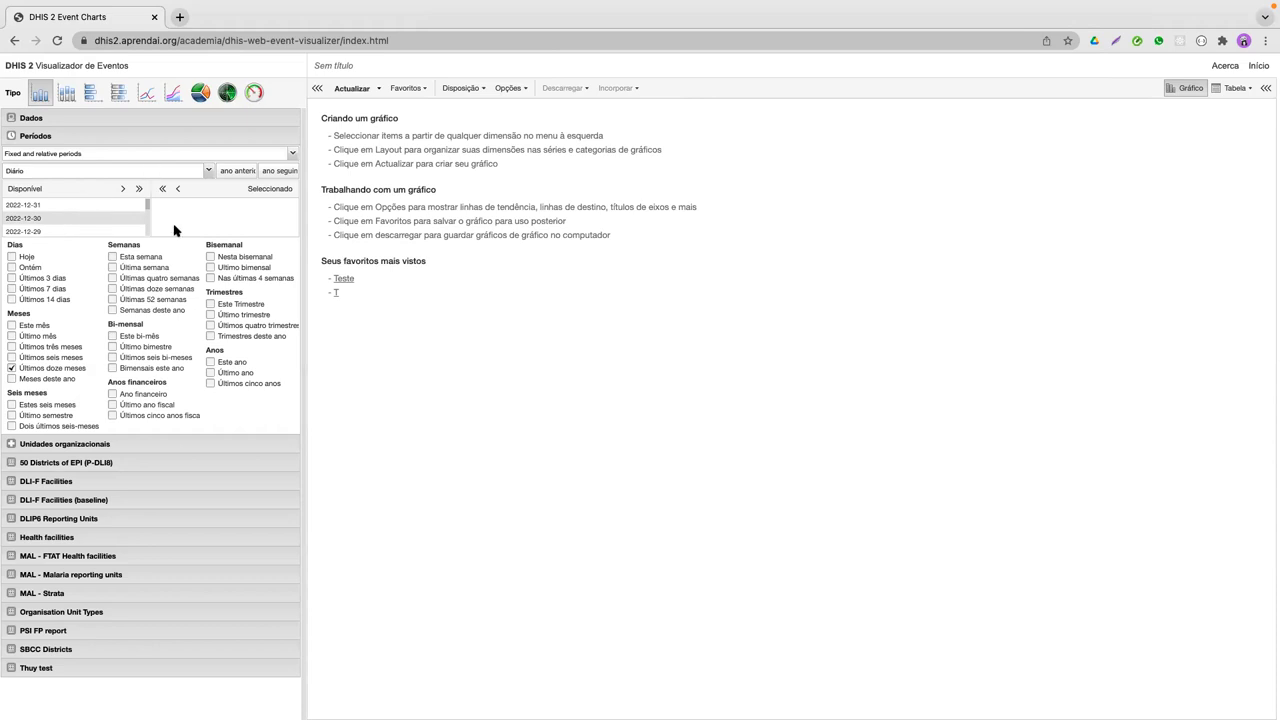
{"action": "double_click", "coordinate": [44, 219]}
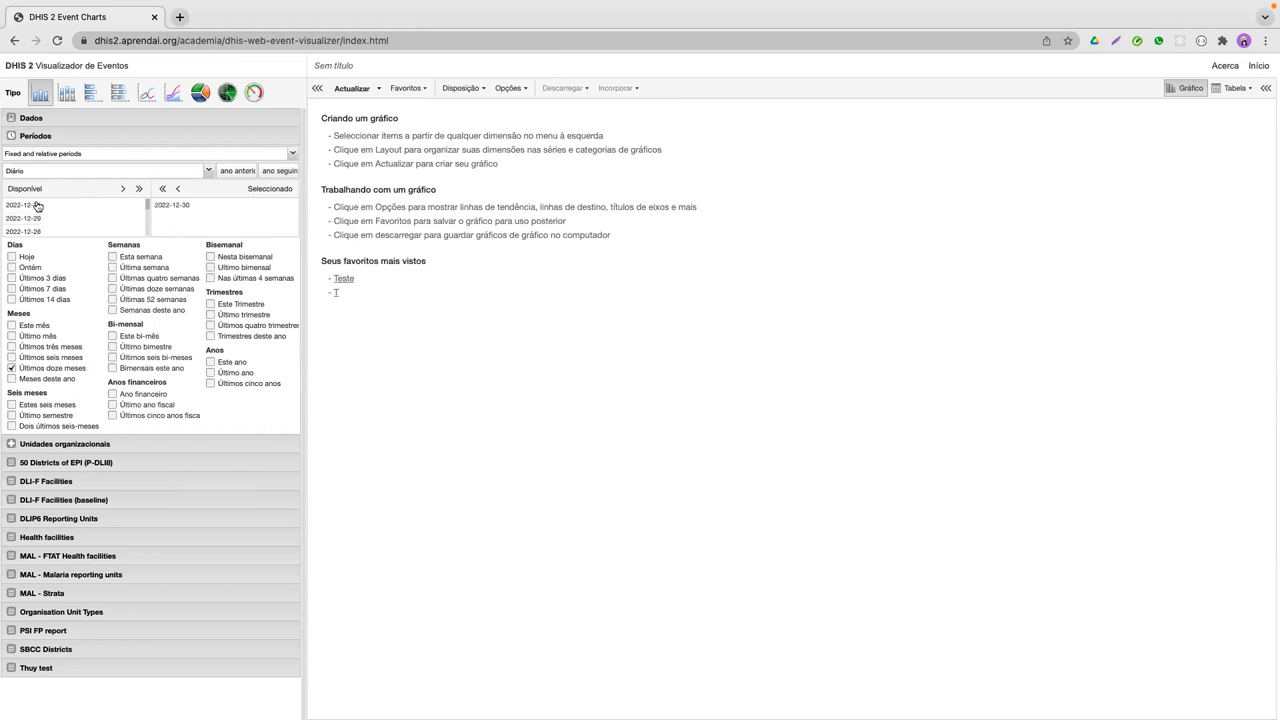
{"action": "double_click", "coordinate": [180, 206]}
{"action": "double_click", "coordinate": [32, 206]}
Step: Deselect the relative period Últimos doze meses, and switch Últimos seis meses on and off
{"action": "left_click", "coordinate": [12, 369]}
{"action": "left_click", "coordinate": [12, 358]}
{"action": "left_click", "coordinate": [12, 358]}
Step: Empty the period selection, try selecting and removing all available days, and repeat this with only 2022-12-31
{"action": "double_click", "coordinate": [178, 205]}
{"action": "left_click", "coordinate": [138, 190]}
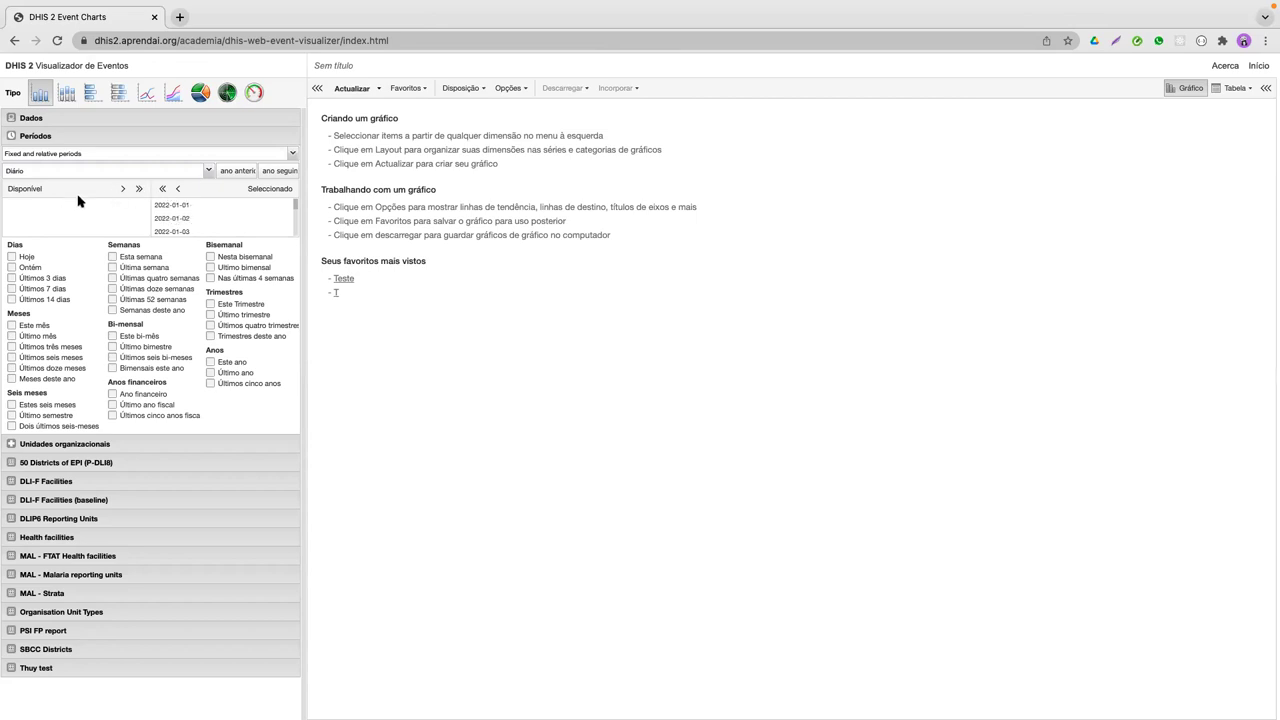
{"action": "left_click", "coordinate": [163, 189]}
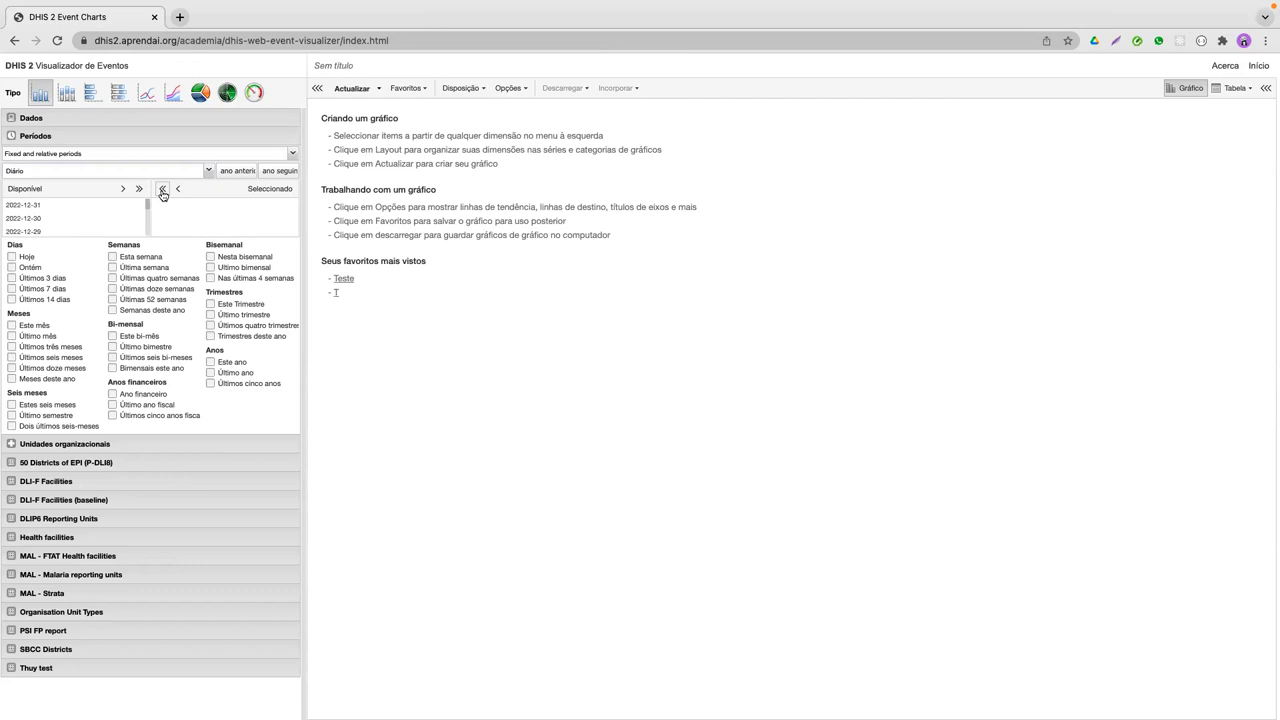
{"action": "double_click", "coordinate": [46, 205]}
{"action": "double_click", "coordinate": [166, 205]}
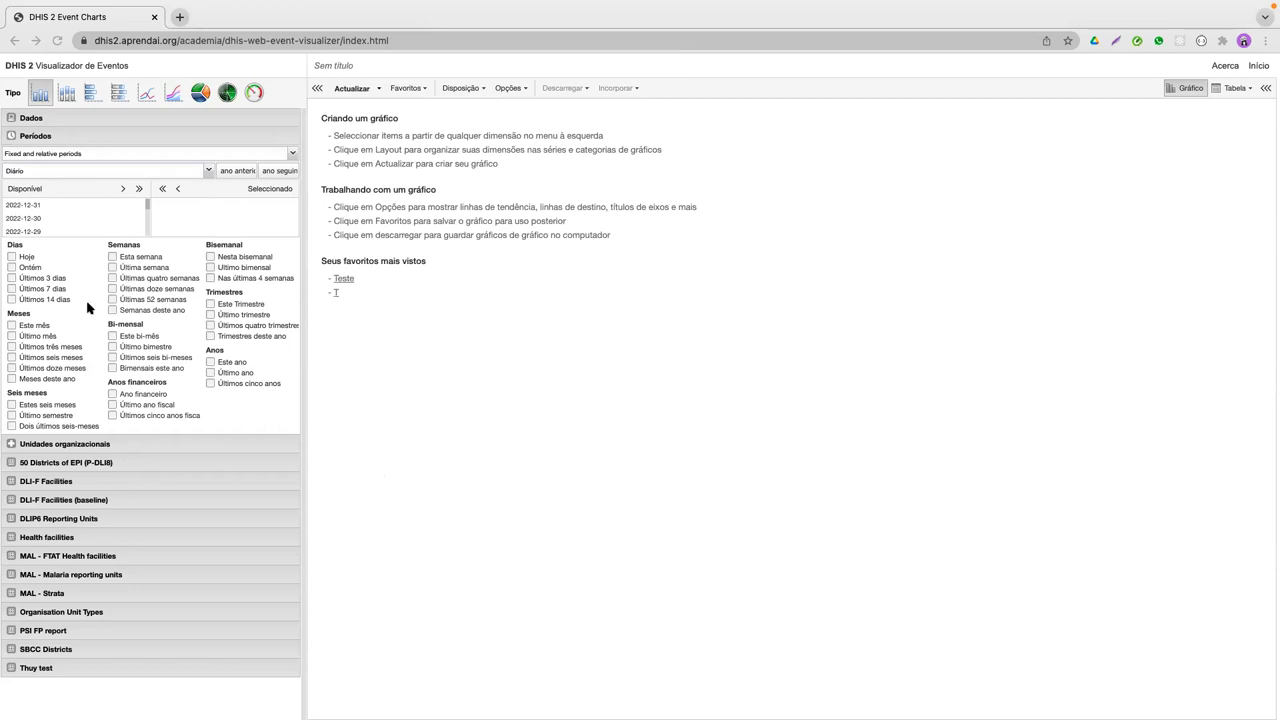
Step: Select the day 2022-12-30 and the relative period Este mês, and try switching the period mode to Start/end dates and back
{"action": "double_click", "coordinate": [29, 218]}
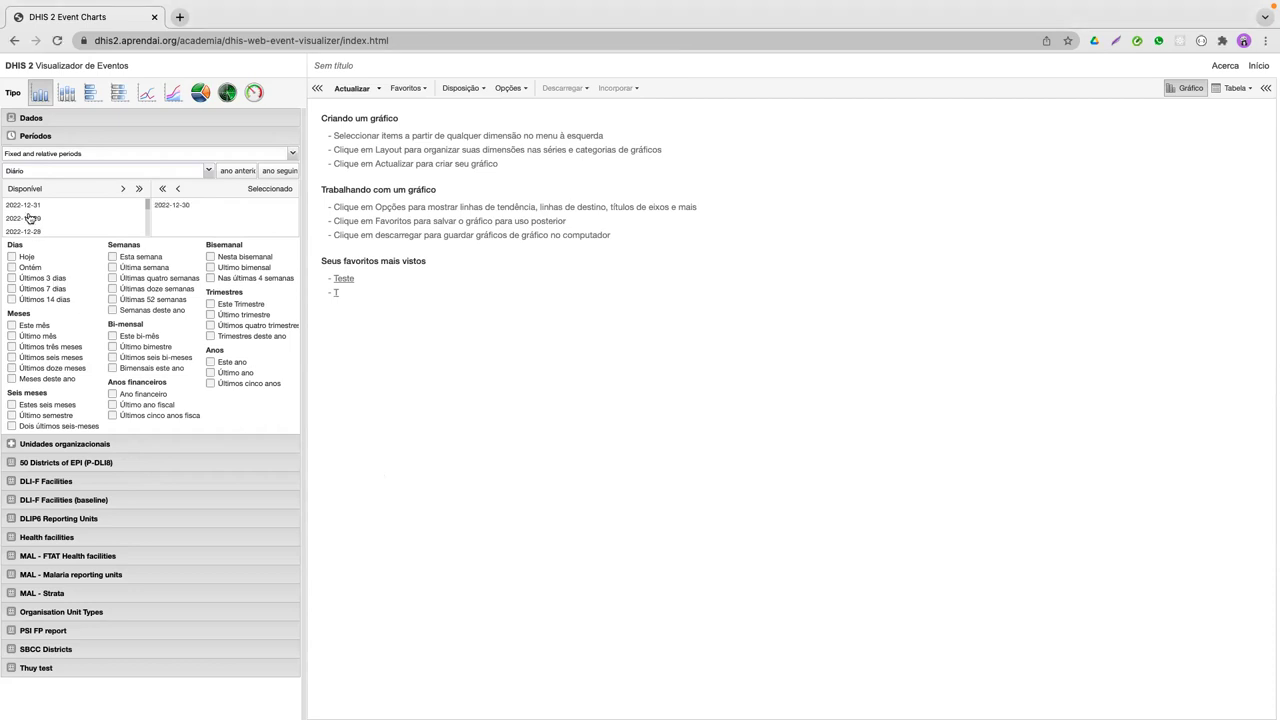
{"action": "left_click", "coordinate": [12, 326]}
{"action": "left_click", "coordinate": [72, 155]}
{"action": "left_click", "coordinate": [58, 181]}
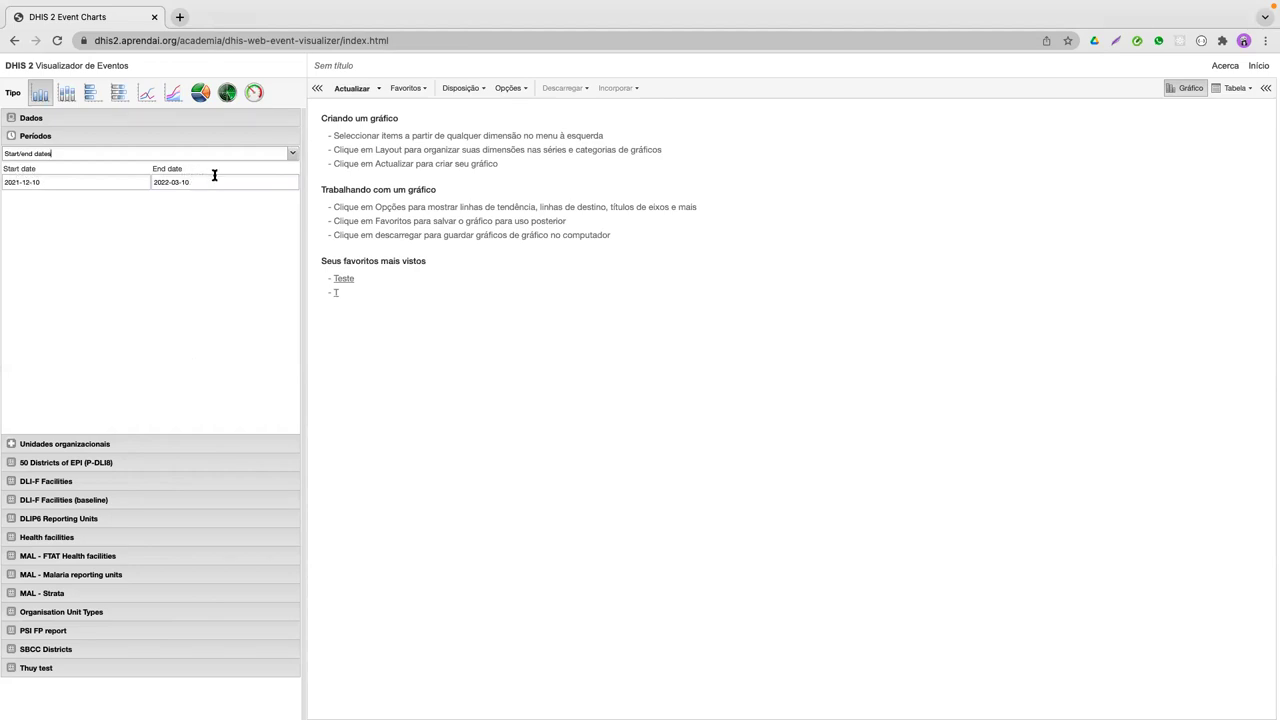
{"action": "left_click", "coordinate": [70, 154]}
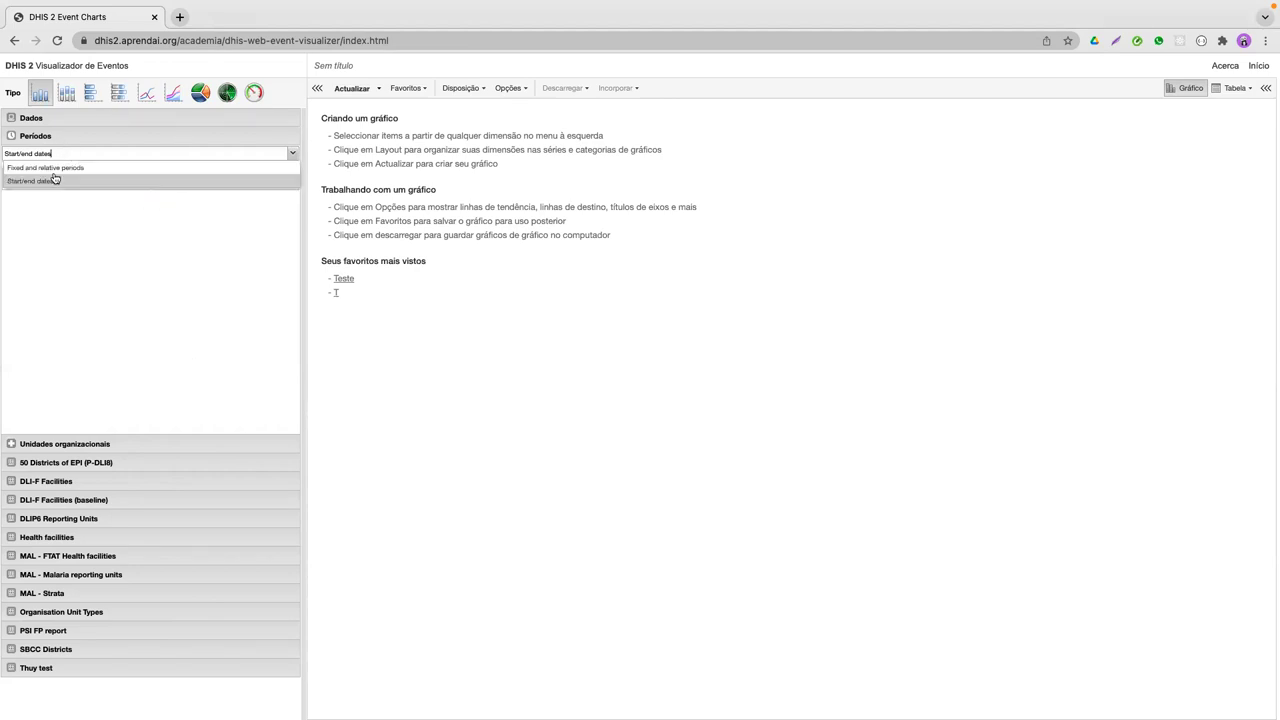
{"action": "left_click", "coordinate": [83, 166]}
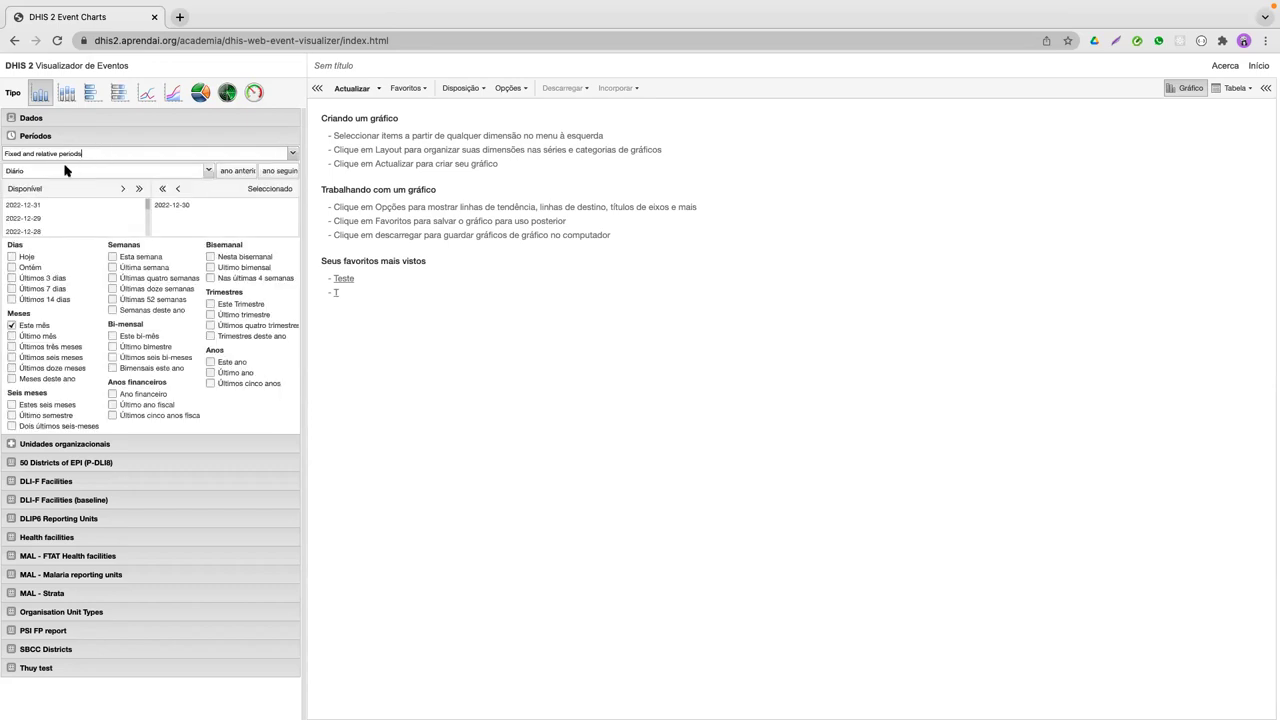
Step: Define the period by Start/end dates and set the start date to 2021-12-01
{"action": "left_click", "coordinate": [143, 158]}
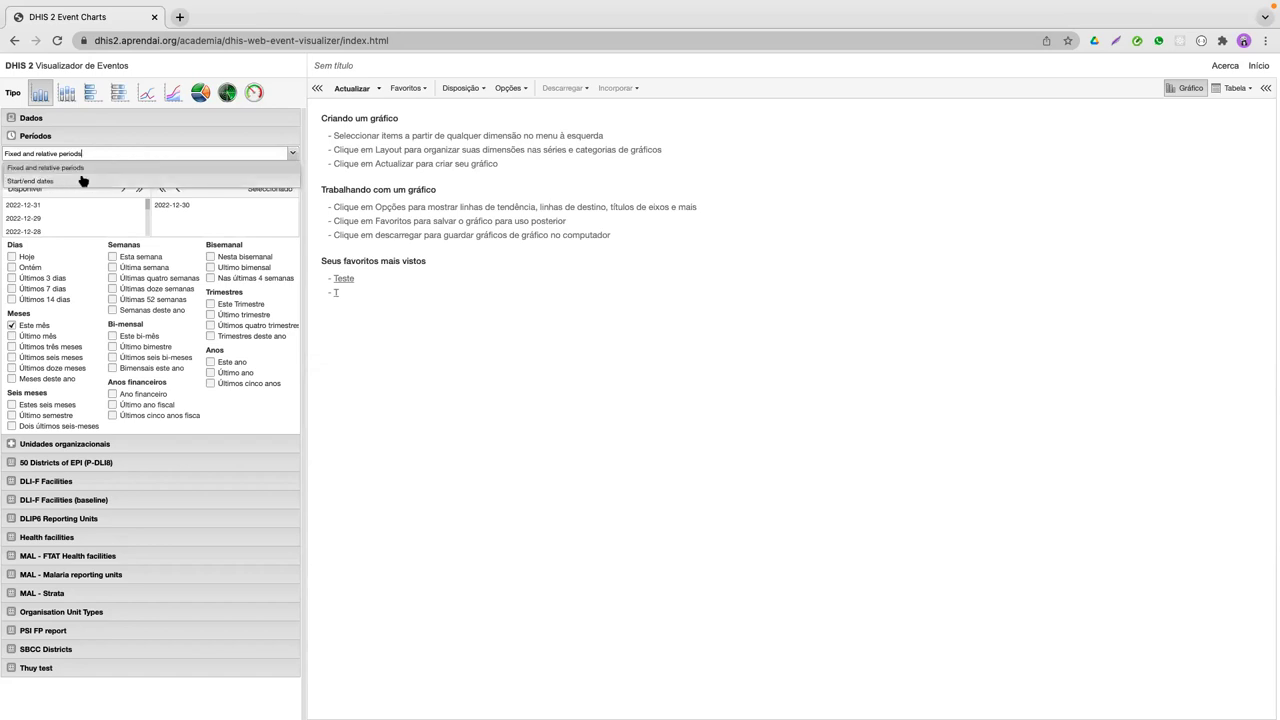
{"action": "left_click", "coordinate": [73, 179]}
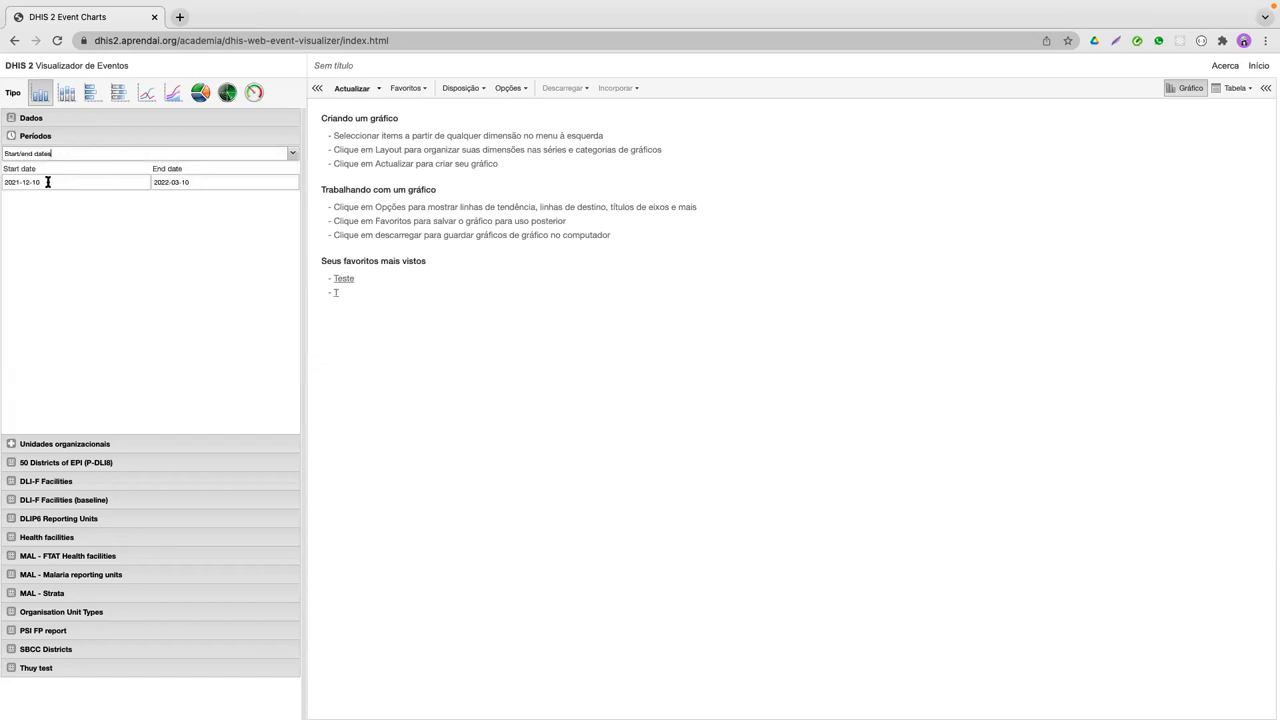
{"action": "left_click", "coordinate": [28, 182]}
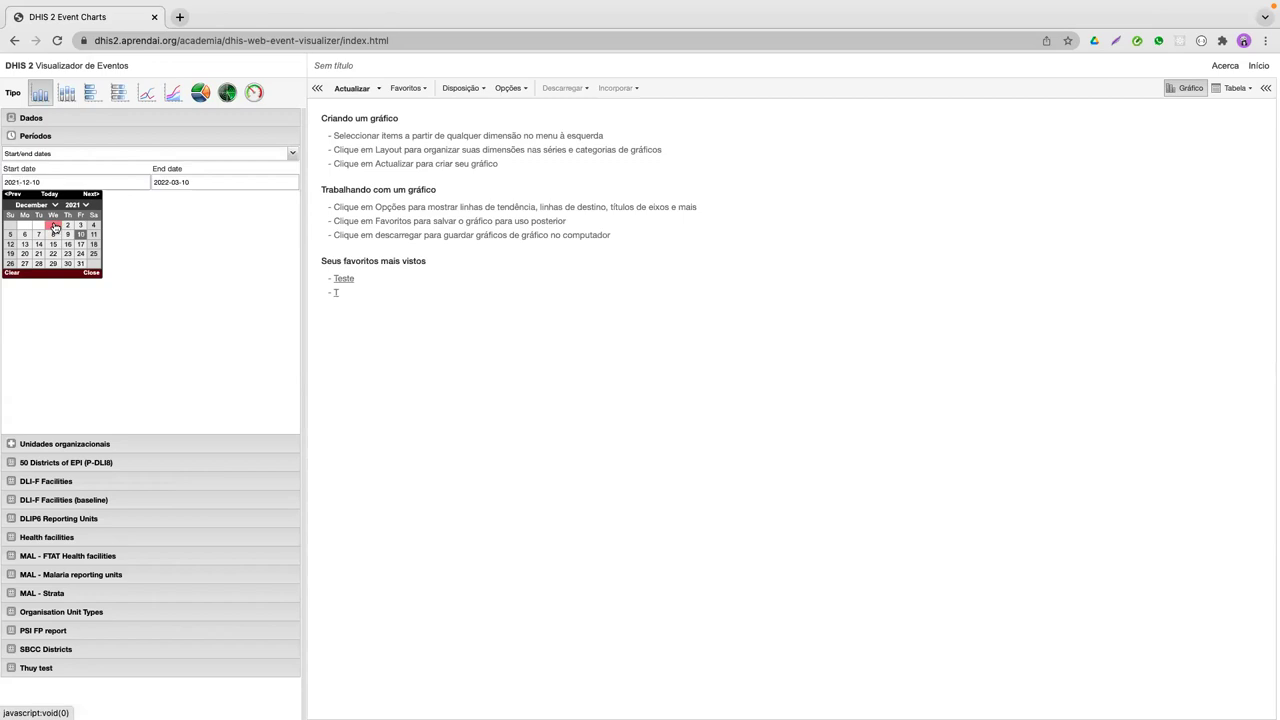
{"action": "left_click", "coordinate": [53, 226]}
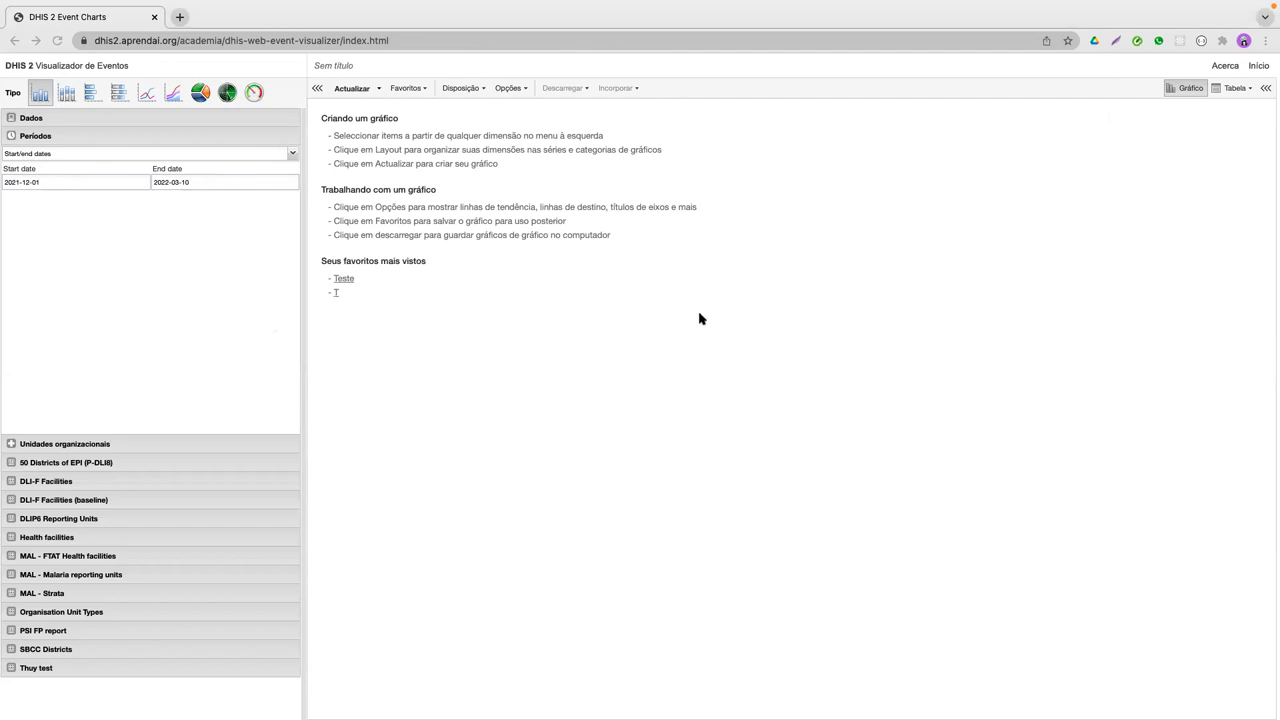
Step: Open the organisation unit settings and switch User org unit and both Dois níveis abaixo options on and off
{"action": "left_click", "coordinate": [76, 443]}
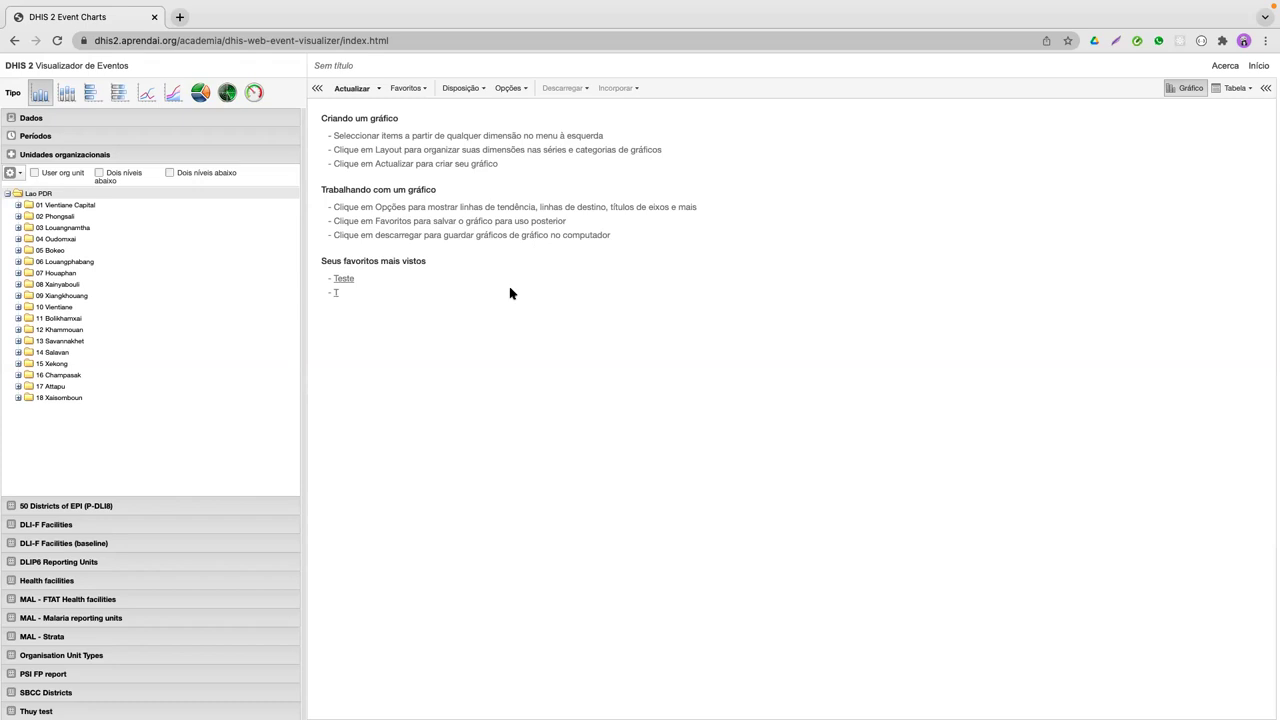
{"action": "left_click", "coordinate": [34, 174]}
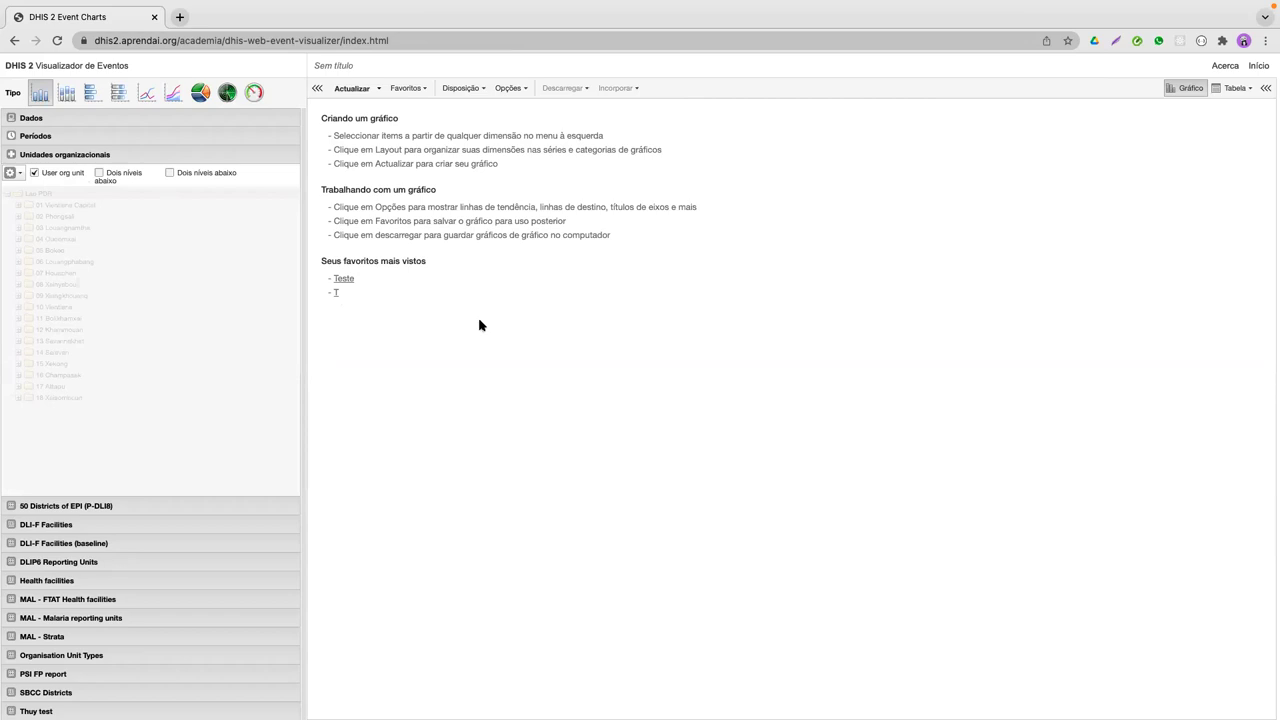
{"action": "left_click", "coordinate": [36, 174]}
{"action": "left_click", "coordinate": [99, 174]}
{"action": "left_click", "coordinate": [170, 172]}
{"action": "left_click", "coordinate": [99, 173]}
{"action": "left_click", "coordinate": [169, 173]}
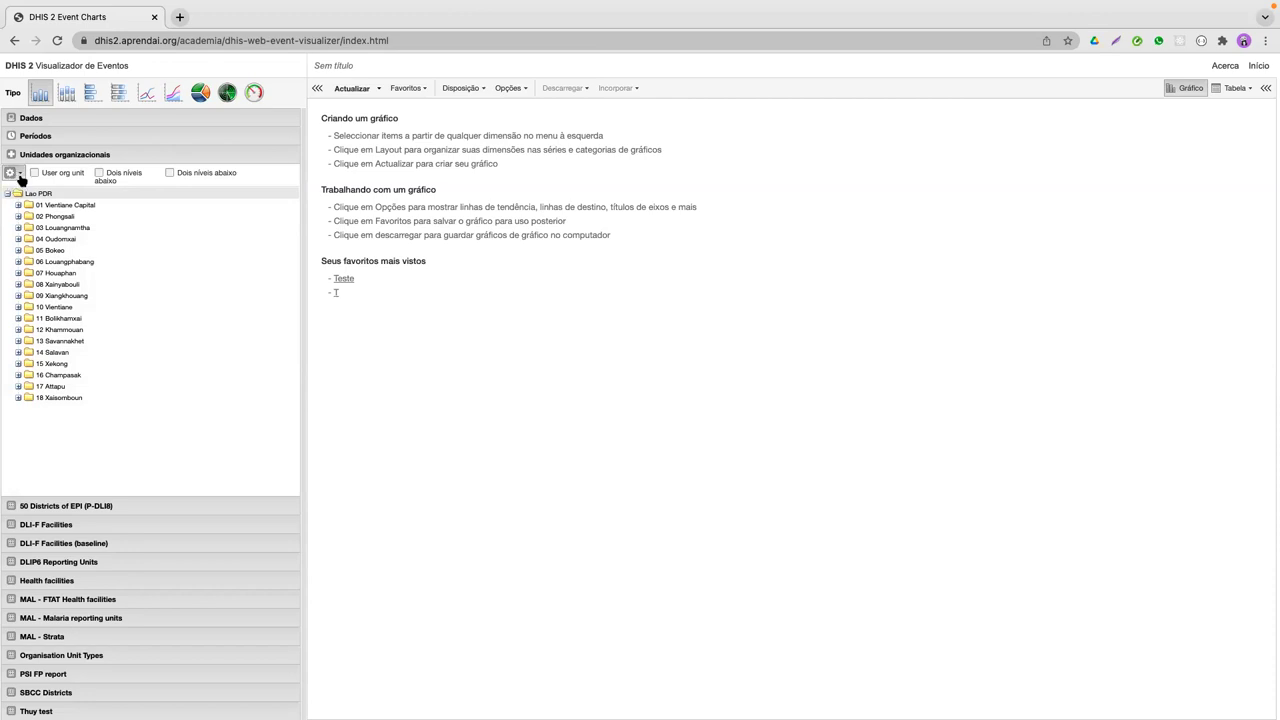
Step: Change the organisation unit selection mode to Select levels
{"action": "left_click", "coordinate": [19, 177]}
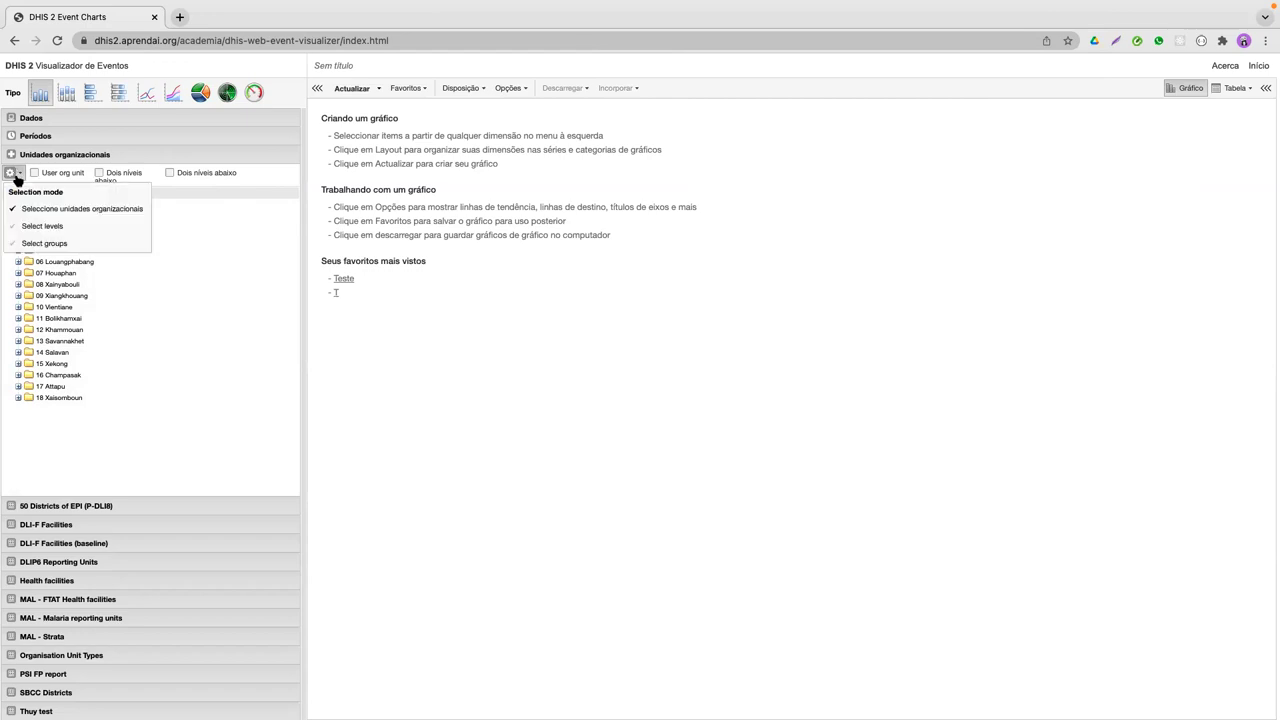
{"action": "left_click", "coordinate": [57, 228]}
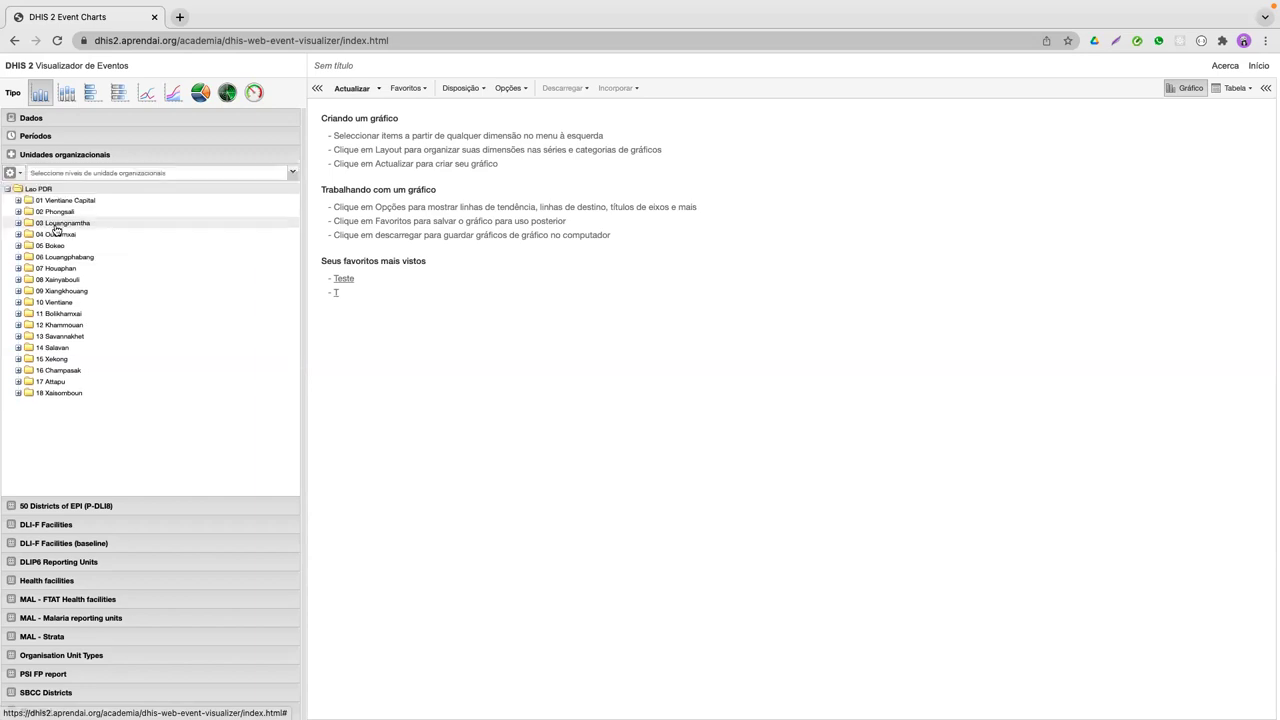
{"action": "left_click", "coordinate": [16, 173]}
{"action": "left_click", "coordinate": [34, 225]}
Step: Look through the available organisation unit levels and choose Level 2
{"action": "left_click", "coordinate": [181, 175]}
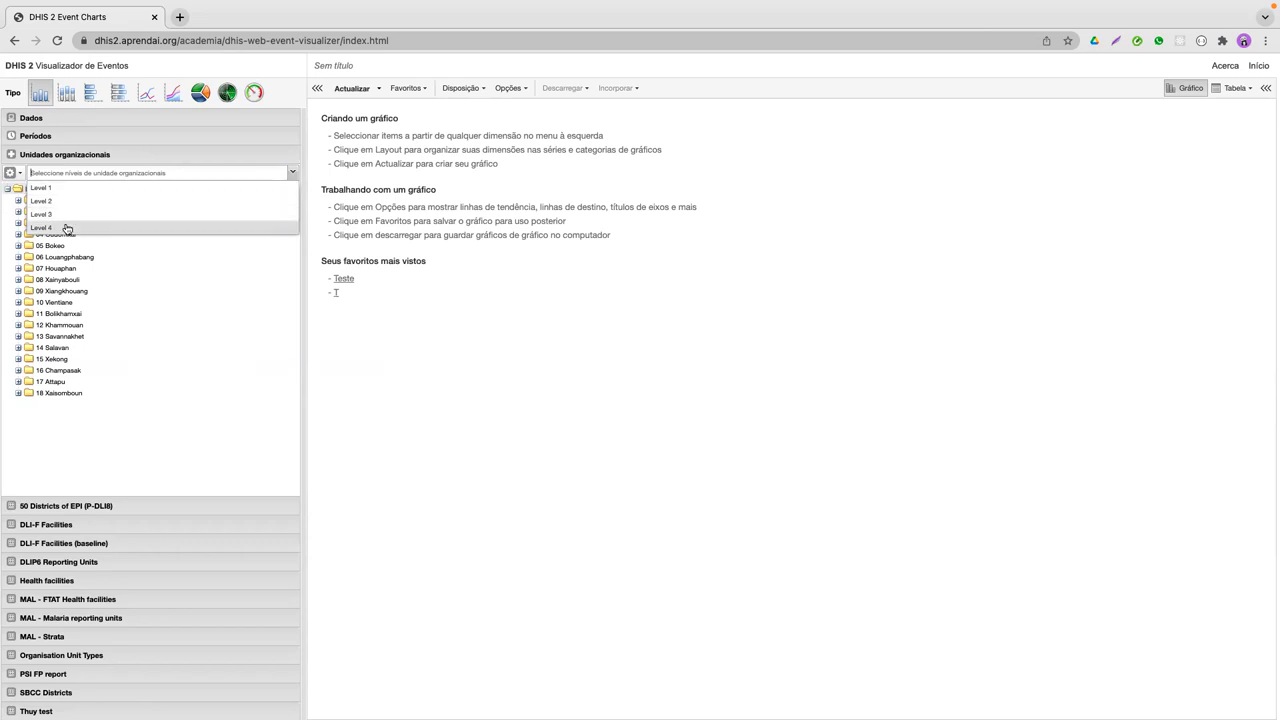
{"action": "left_click", "coordinate": [97, 175]}
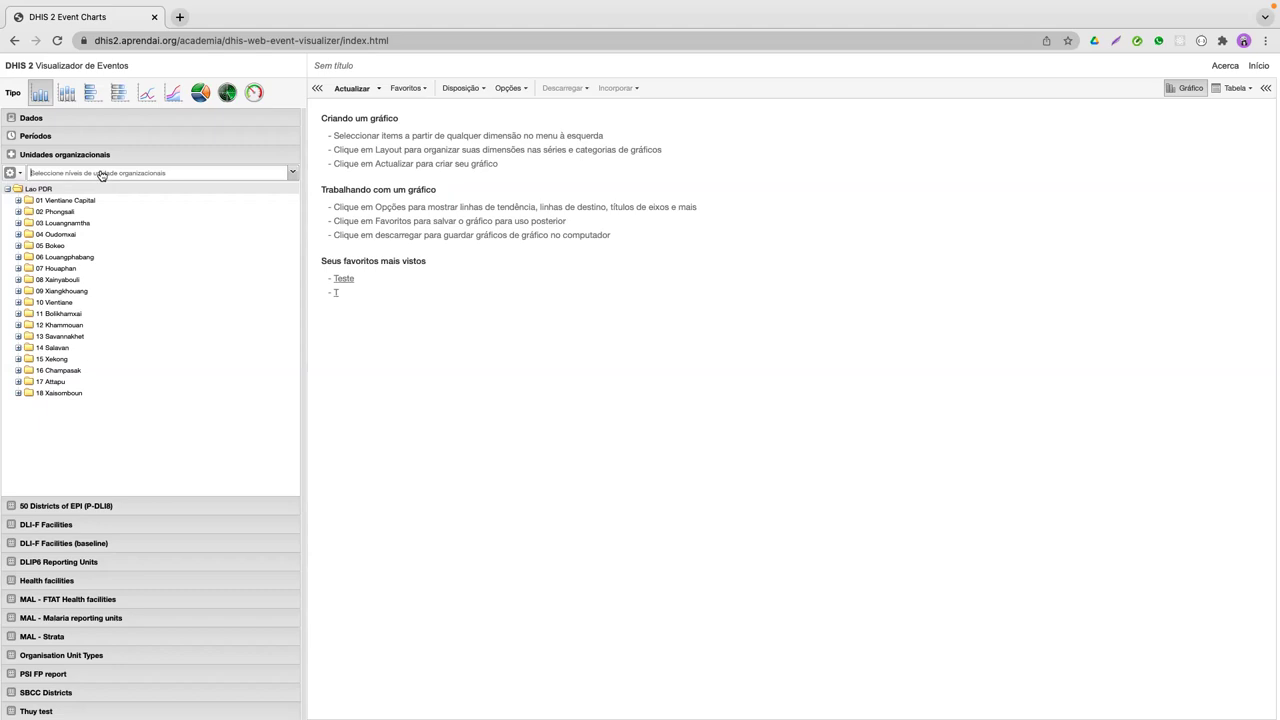
{"action": "left_click", "coordinate": [101, 175]}
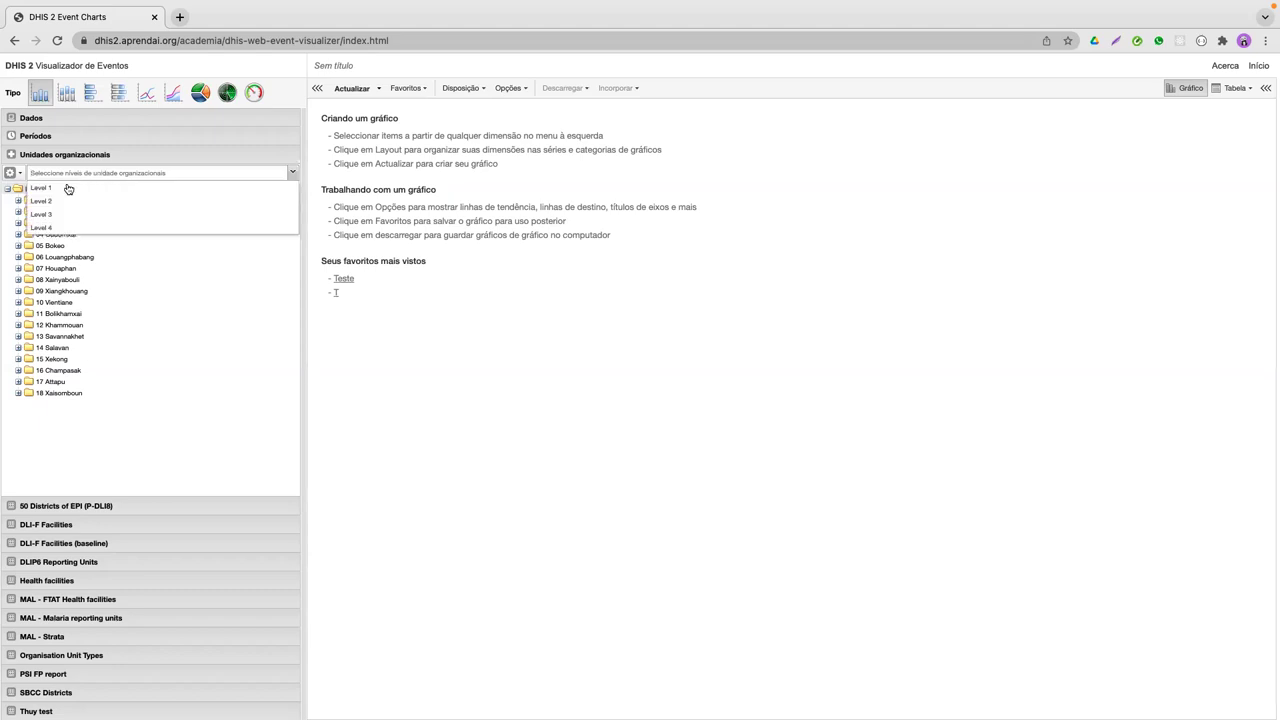
{"action": "left_click", "coordinate": [89, 175]}
{"action": "left_click", "coordinate": [92, 175]}
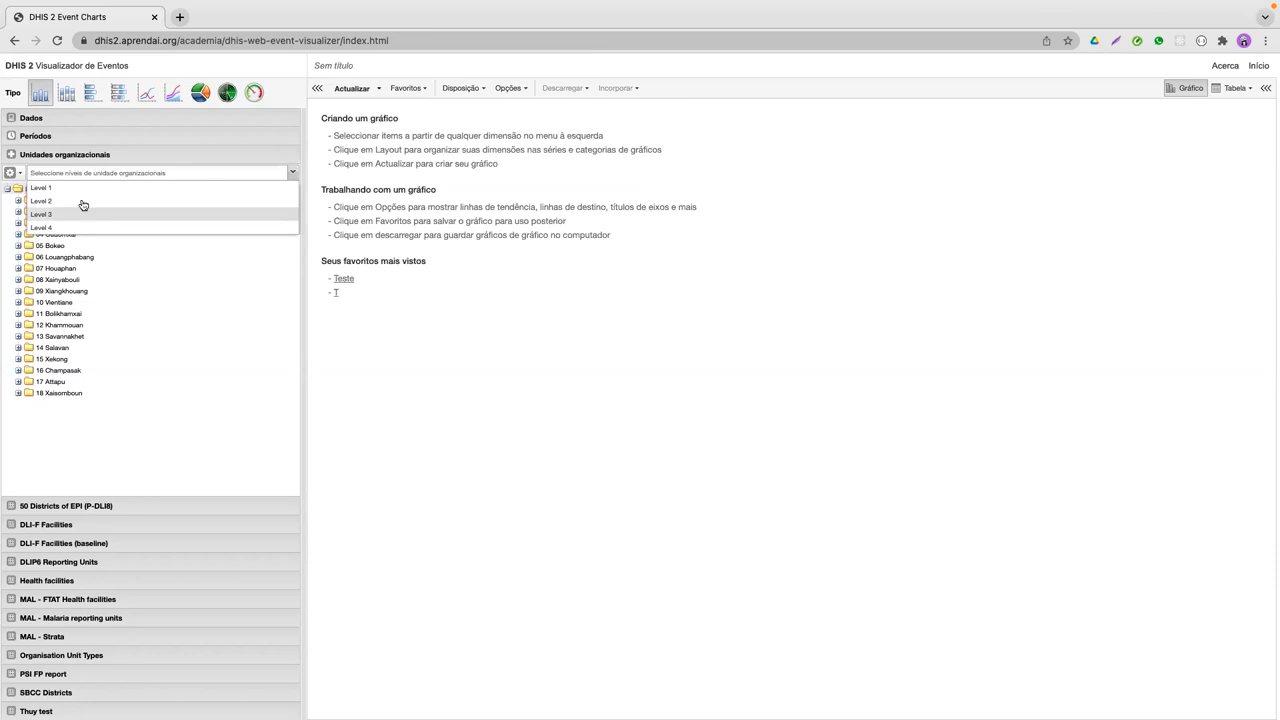
{"action": "left_click", "coordinate": [86, 175]}
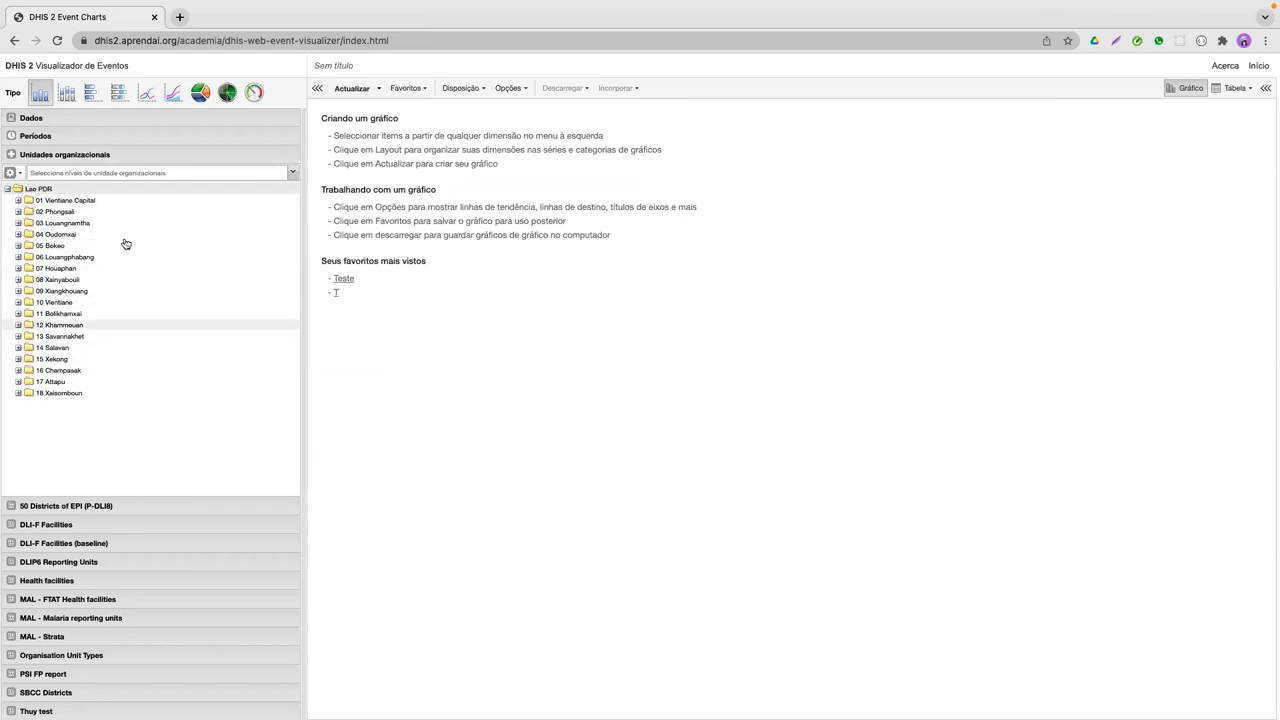
{"action": "left_click", "coordinate": [75, 173]}
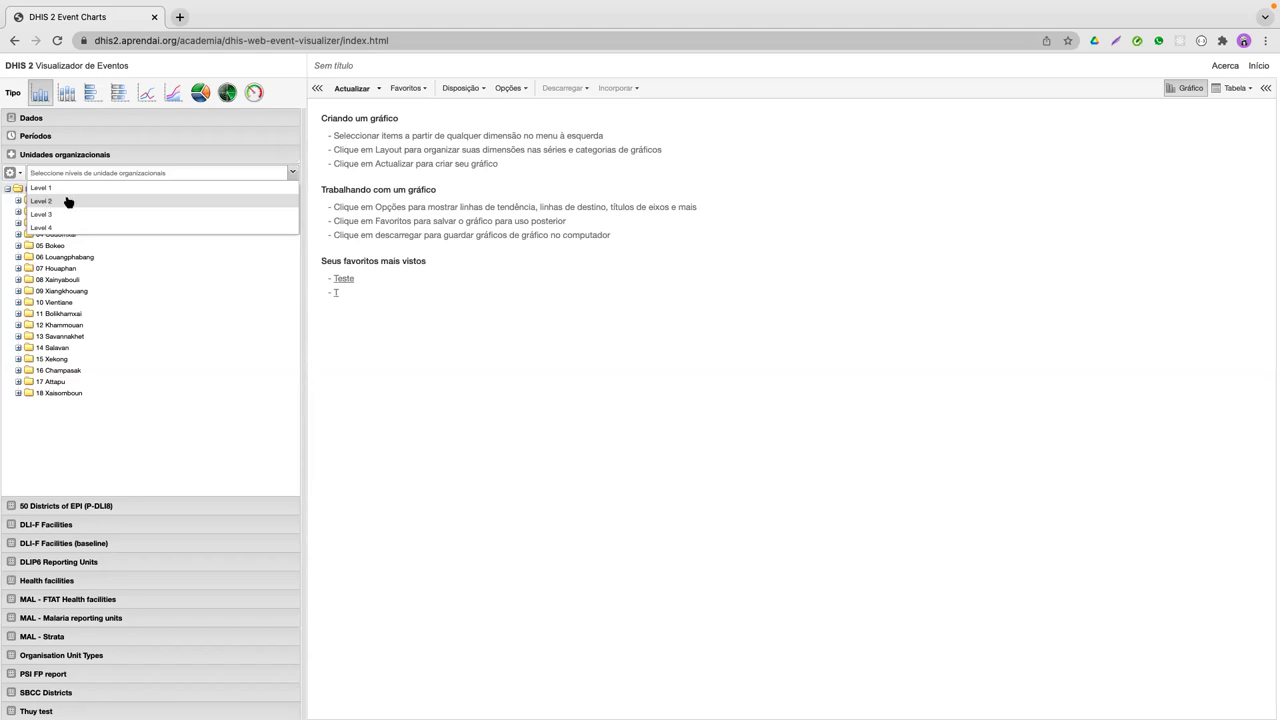
{"action": "left_click", "coordinate": [66, 202]}
{"action": "left_click", "coordinate": [351, 317]}
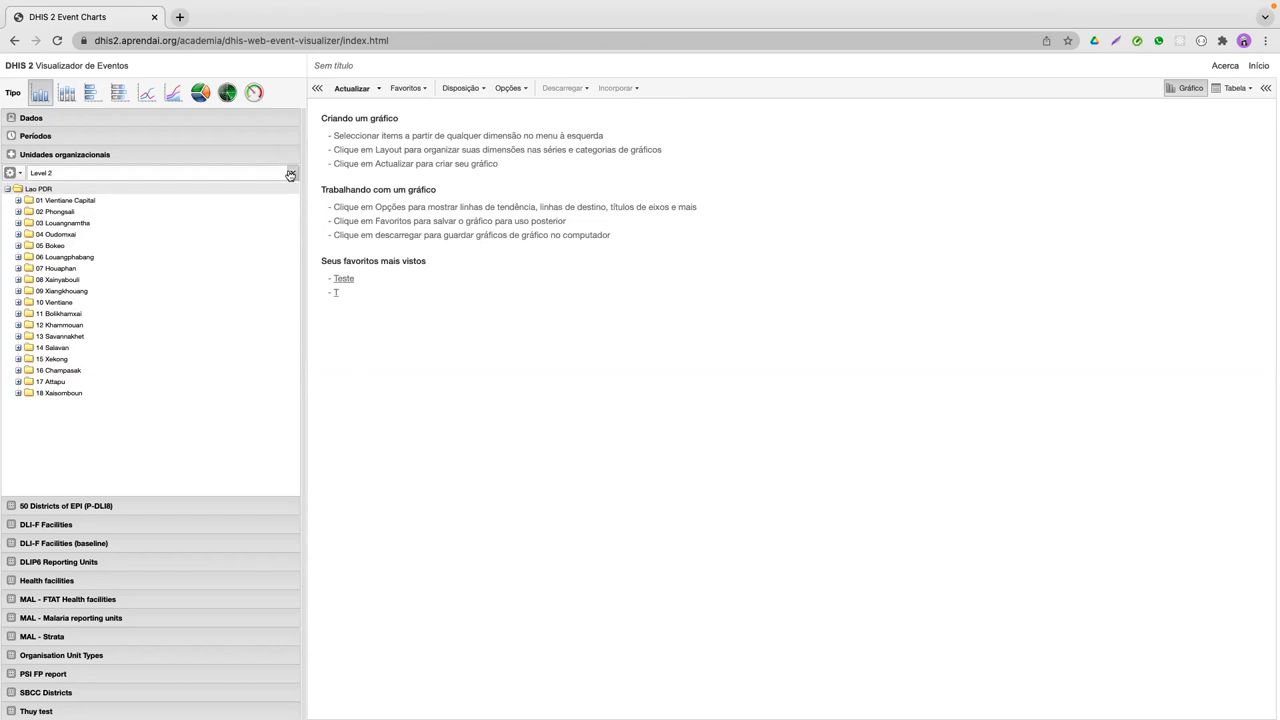
Step: Add Level 3, Level 1 and Level 4 to the selected organisation unit levels
{"action": "left_click", "coordinate": [292, 174]}
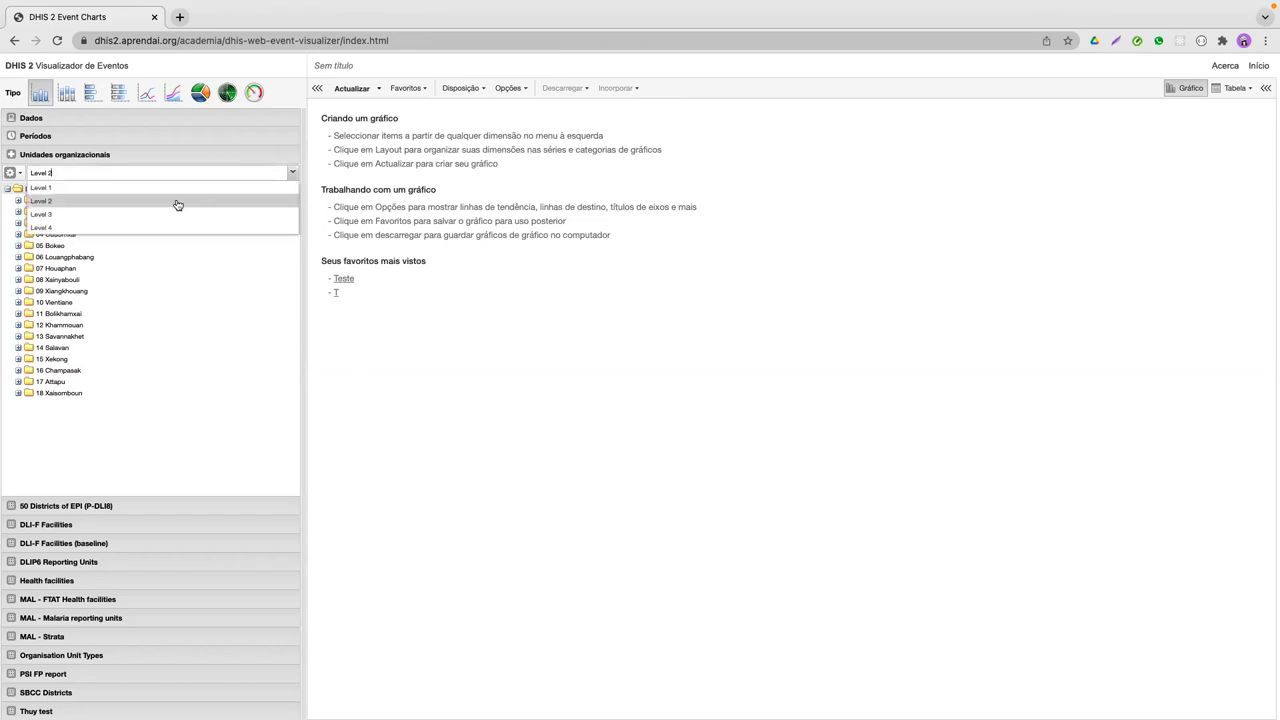
{"action": "left_click", "coordinate": [83, 215]}
{"action": "left_click", "coordinate": [78, 188]}
{"action": "left_click", "coordinate": [88, 228]}
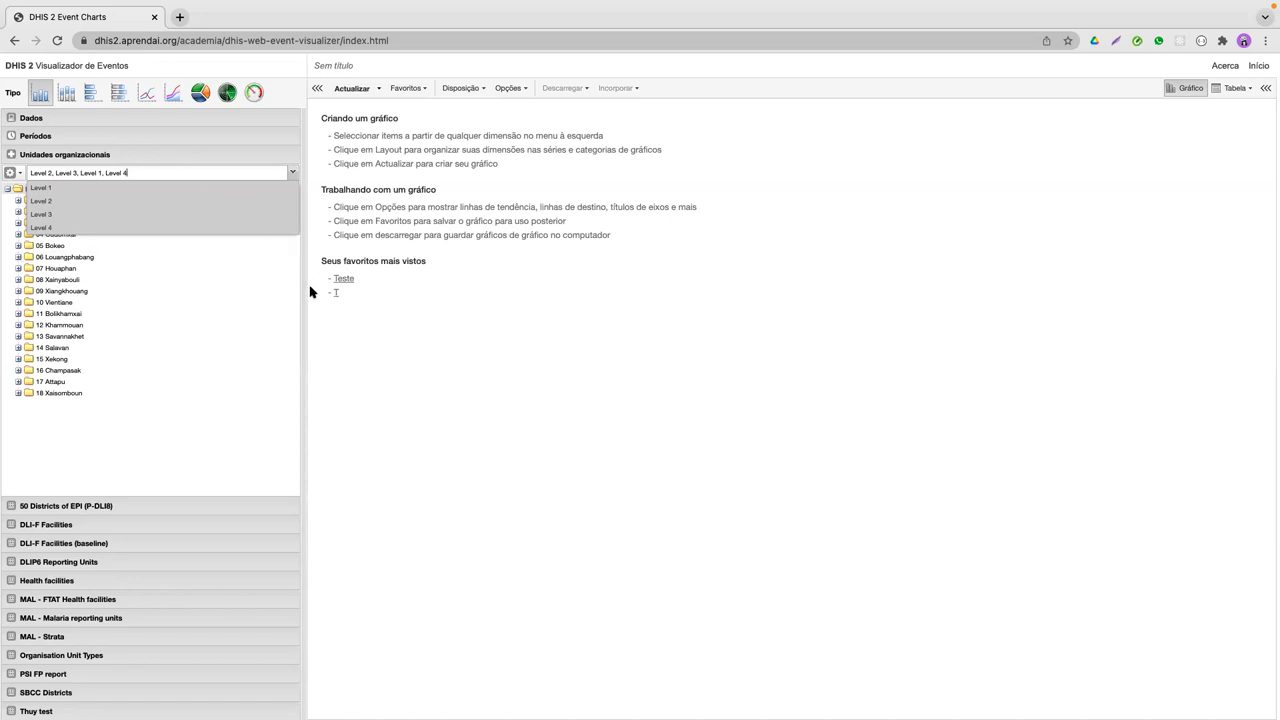
Step: Deselect Levels 1, 2, 4 and 3 from the organisation unit levels
{"action": "left_click", "coordinate": [114, 189]}
{"action": "left_click", "coordinate": [76, 203]}
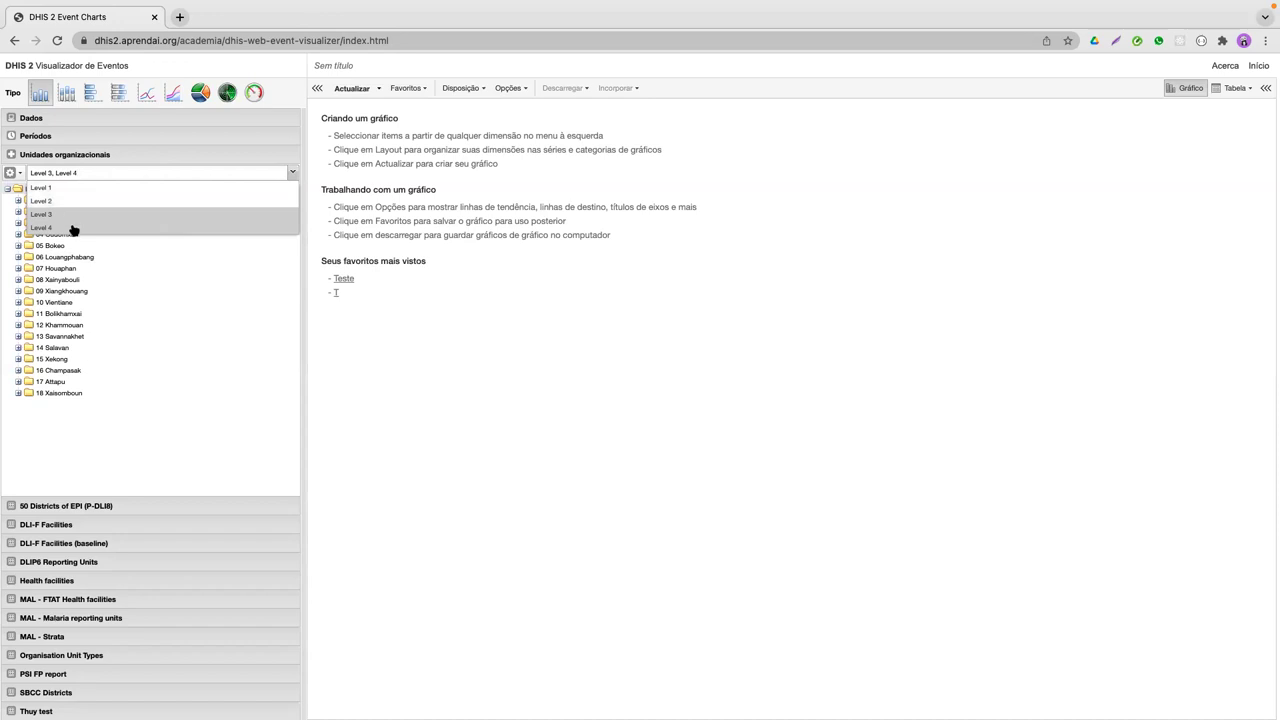
{"action": "left_click", "coordinate": [72, 228]}
{"action": "left_click", "coordinate": [74, 214]}
Step: Select Level 1 and Level 2, and deselect both again
{"action": "left_click", "coordinate": [77, 188]}
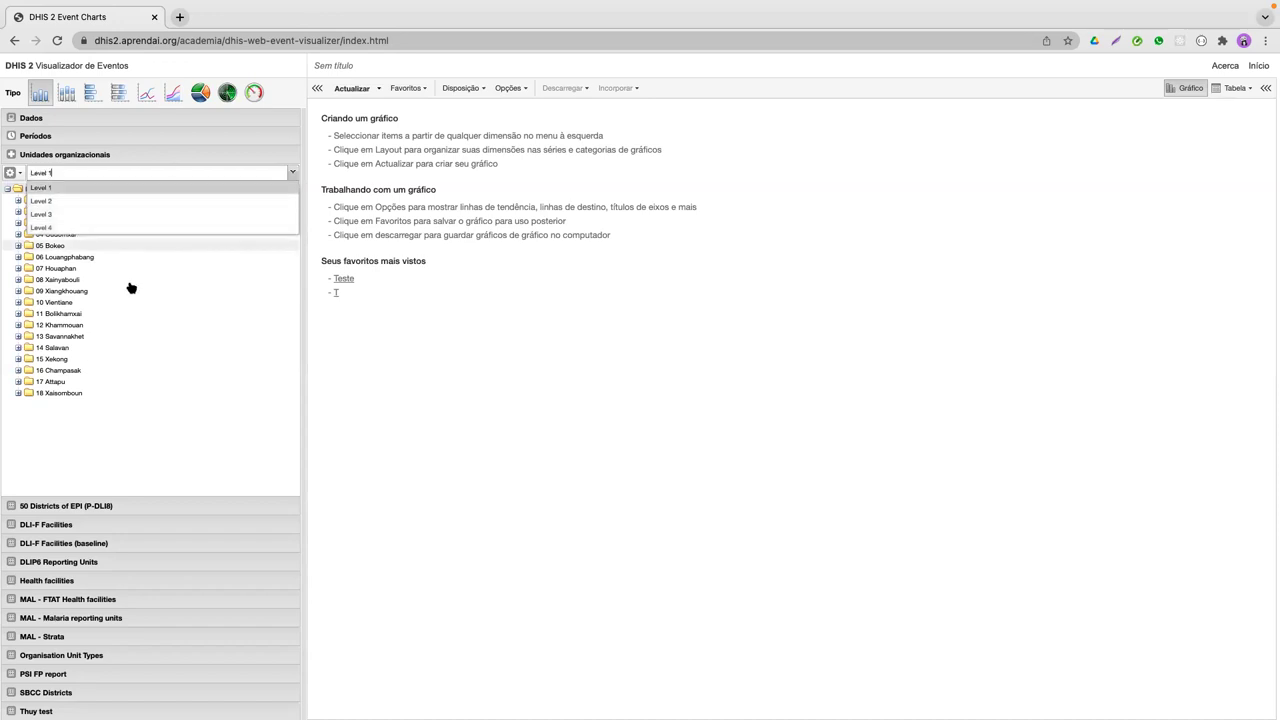
{"action": "left_click", "coordinate": [80, 202]}
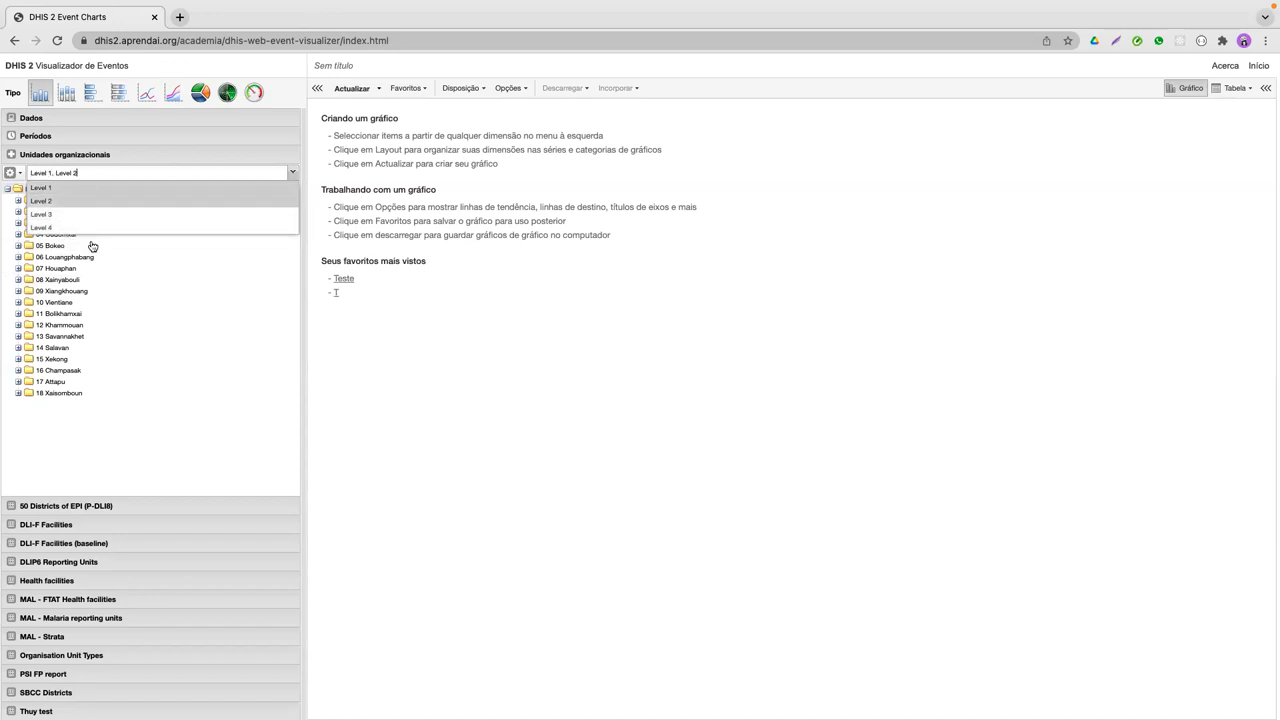
{"action": "left_click", "coordinate": [74, 204]}
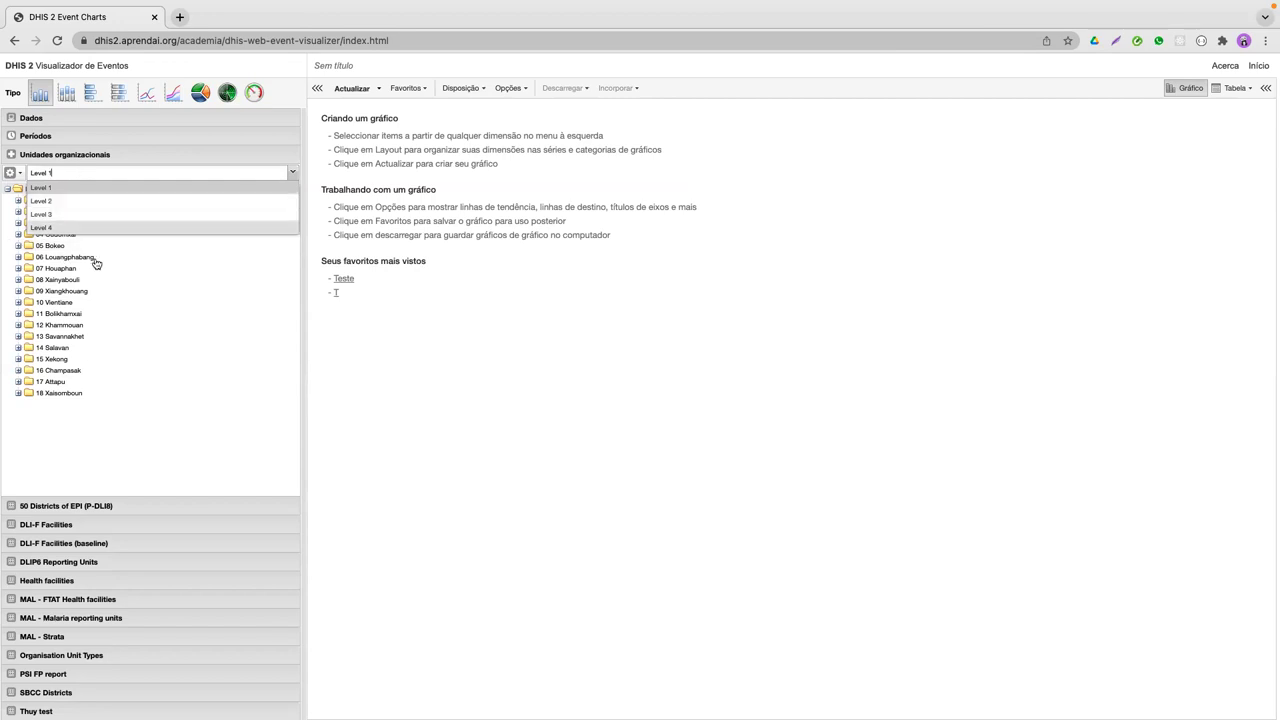
{"action": "left_click", "coordinate": [50, 189]}
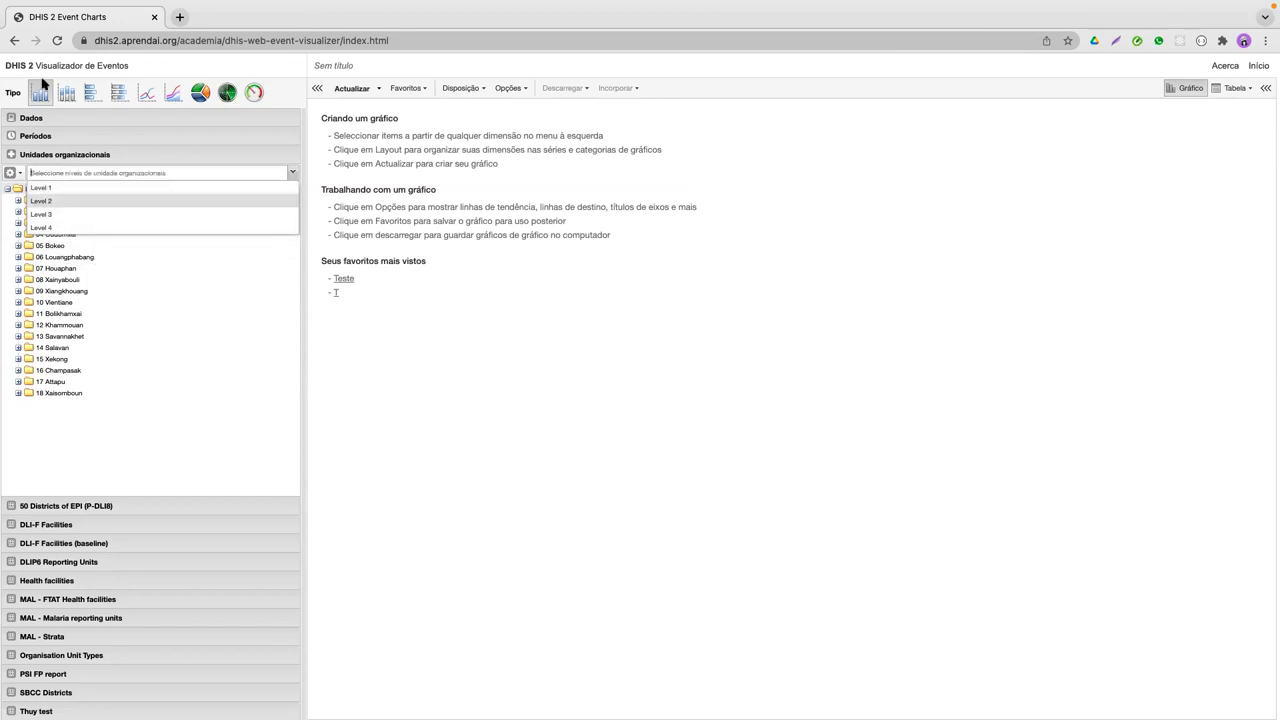
Step: Switch the organisation unit selection mode to groups and look through the available organisation unit groups
{"action": "left_click", "coordinate": [20, 174]}
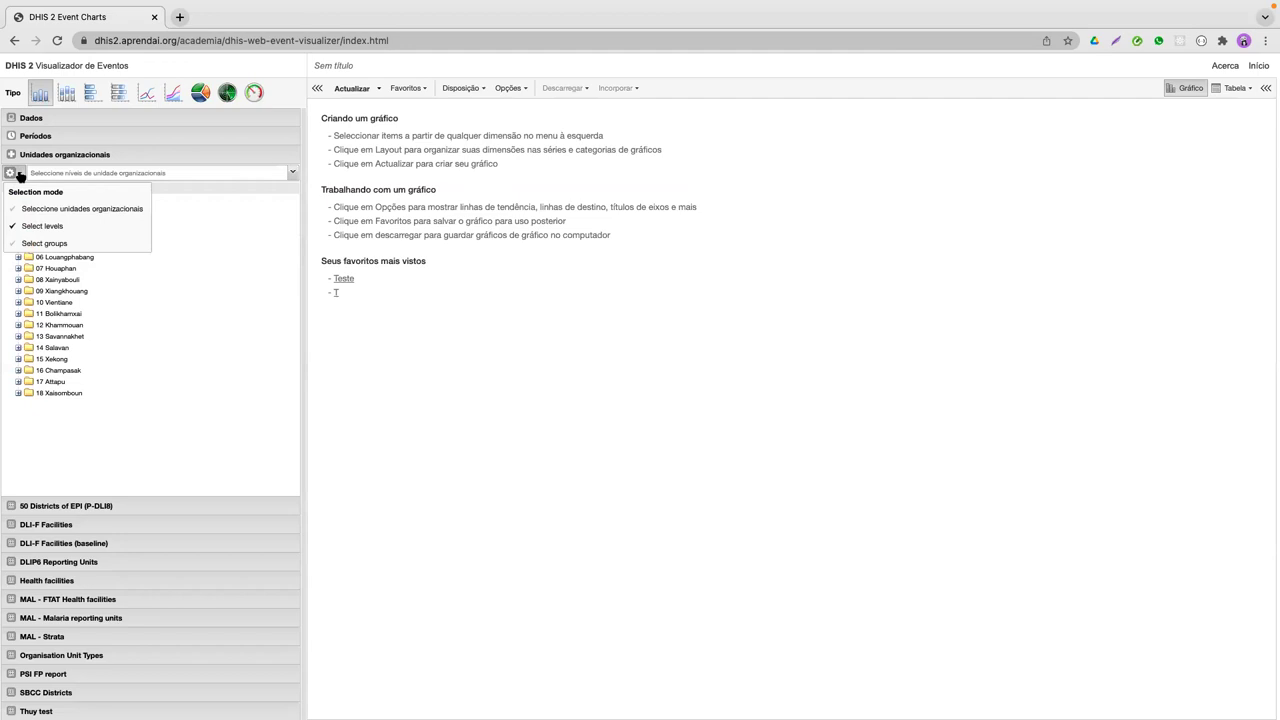
{"action": "left_click", "coordinate": [40, 244]}
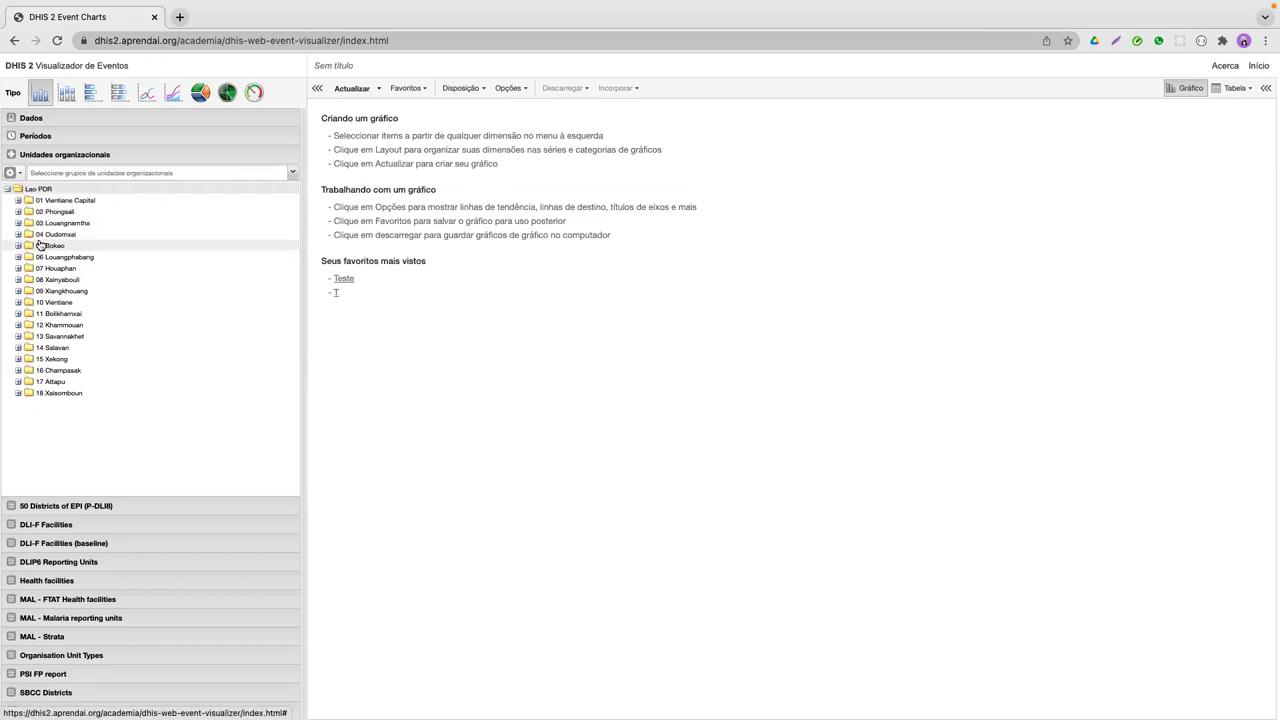
{"action": "left_click", "coordinate": [22, 176]}
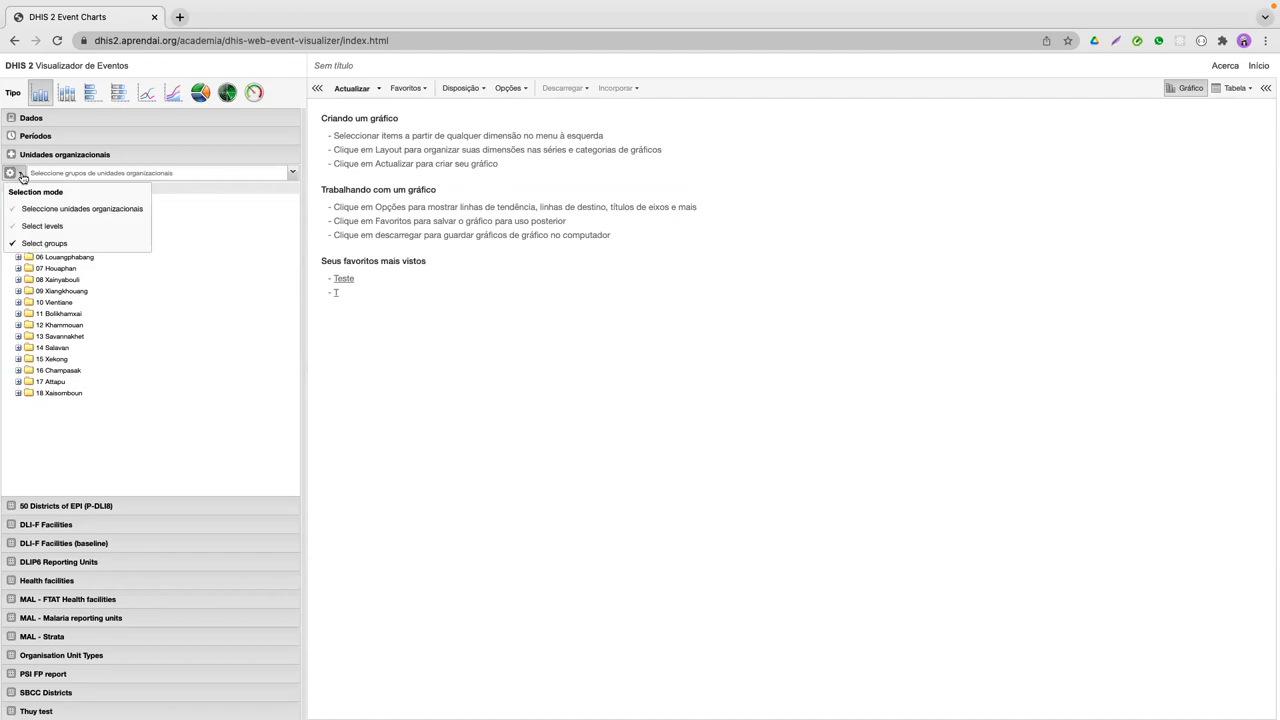
{"action": "left_click", "coordinate": [62, 176]}
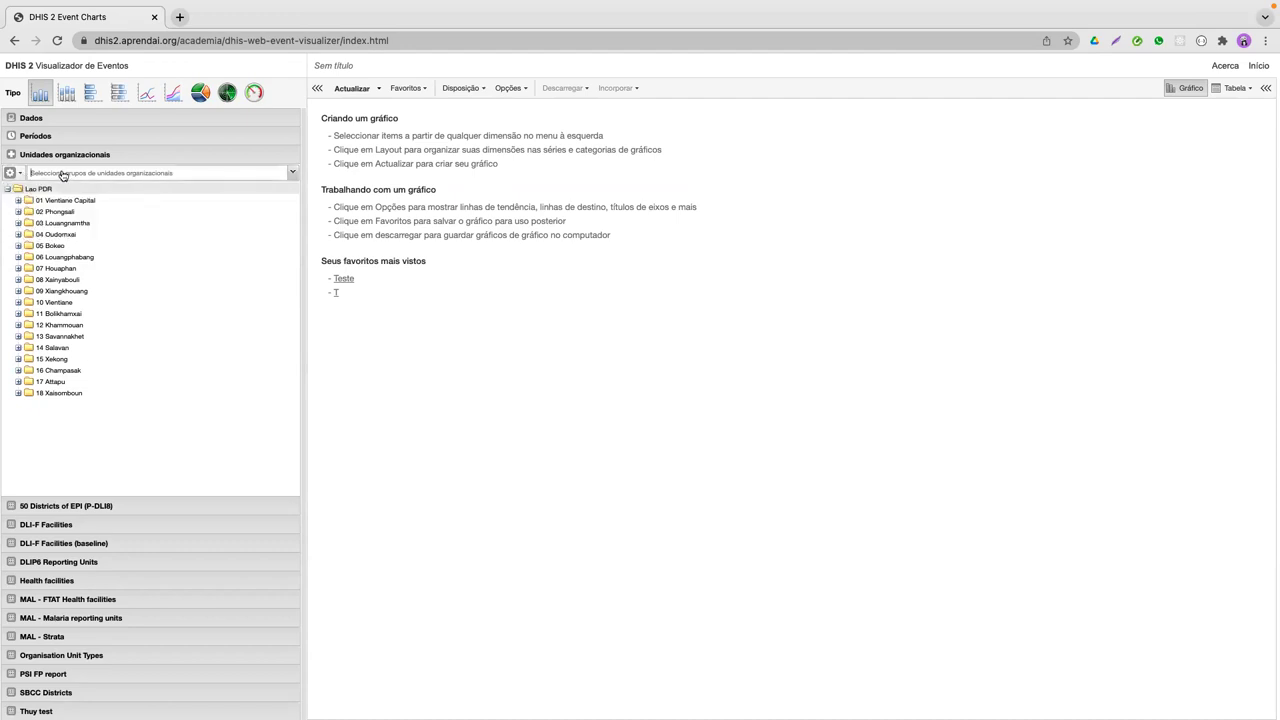
{"action": "scroll", "coordinate": [80, 280], "scroll_direction": "down", "scroll_amount": 3}
{"action": "scroll", "coordinate": [80, 280], "scroll_direction": "down", "scroll_amount": 8}
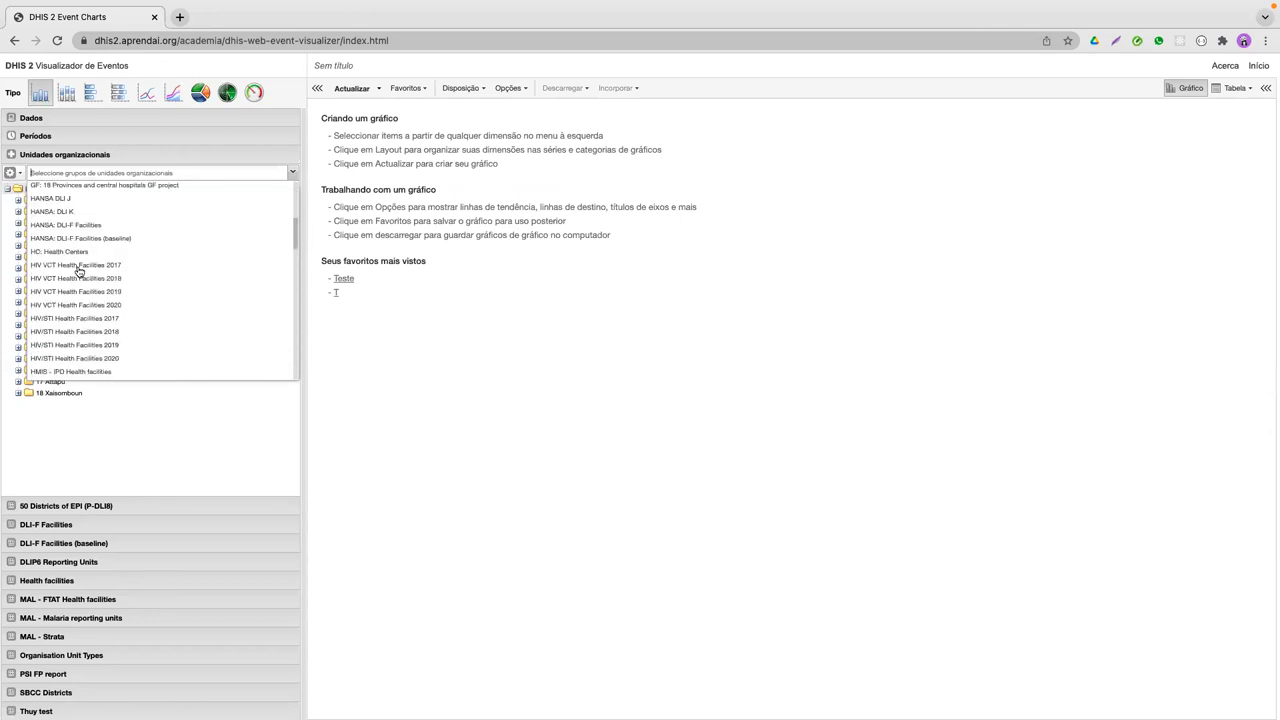
{"action": "scroll", "coordinate": [79, 271], "scroll_direction": "down", "scroll_amount": 10}
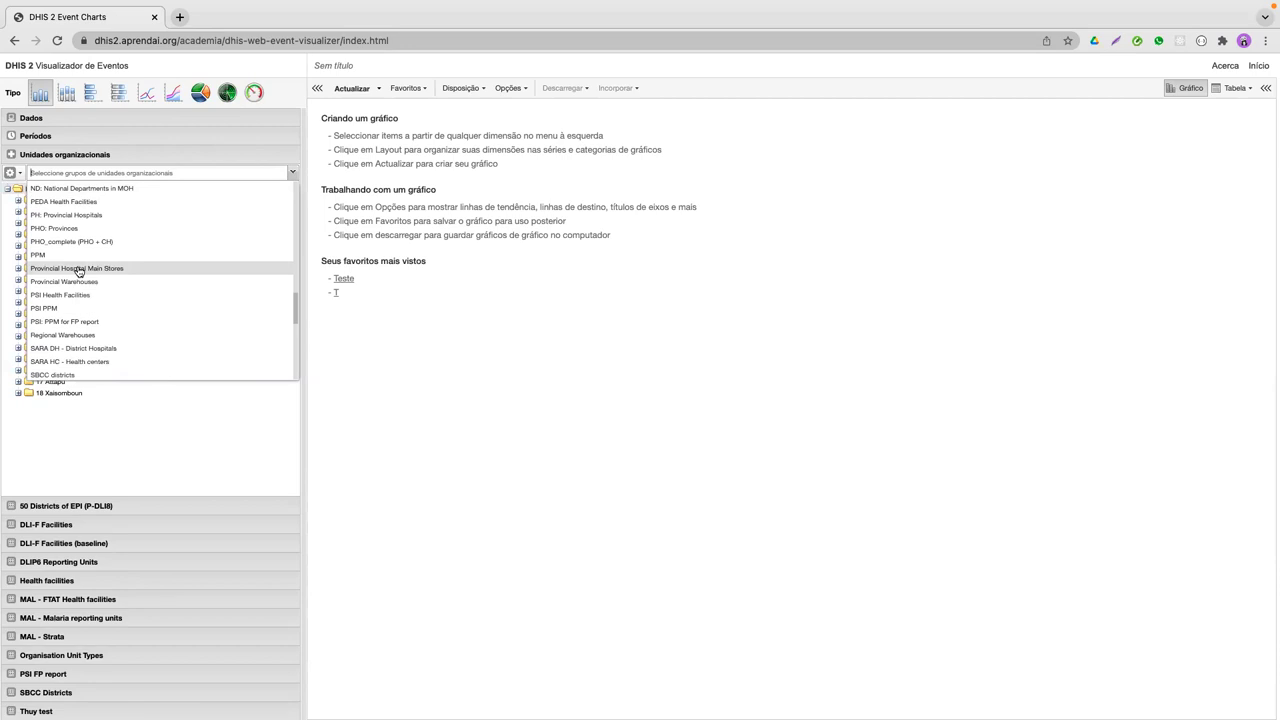
{"action": "scroll", "coordinate": [79, 271], "scroll_direction": "down", "scroll_amount": 2}
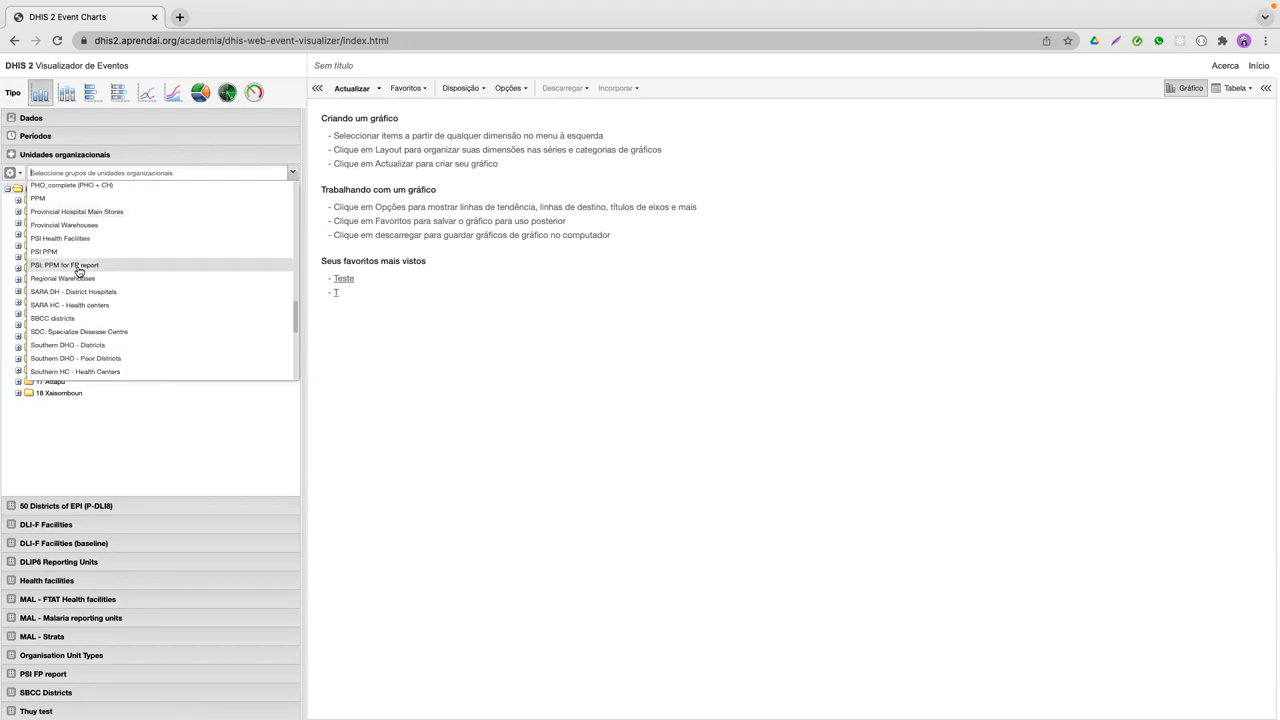
{"action": "scroll", "coordinate": [79, 271], "scroll_direction": "down", "scroll_amount": 3}
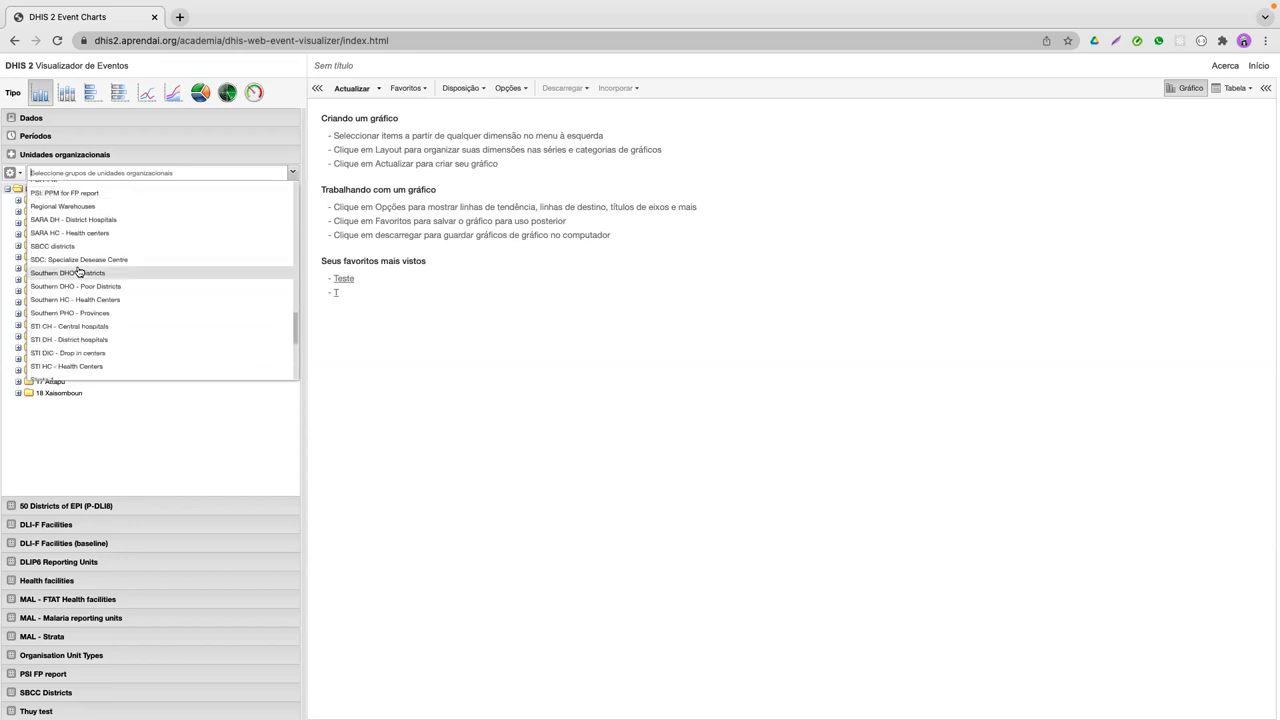
{"action": "scroll", "coordinate": [79, 271], "scroll_direction": "up", "scroll_amount": 10}
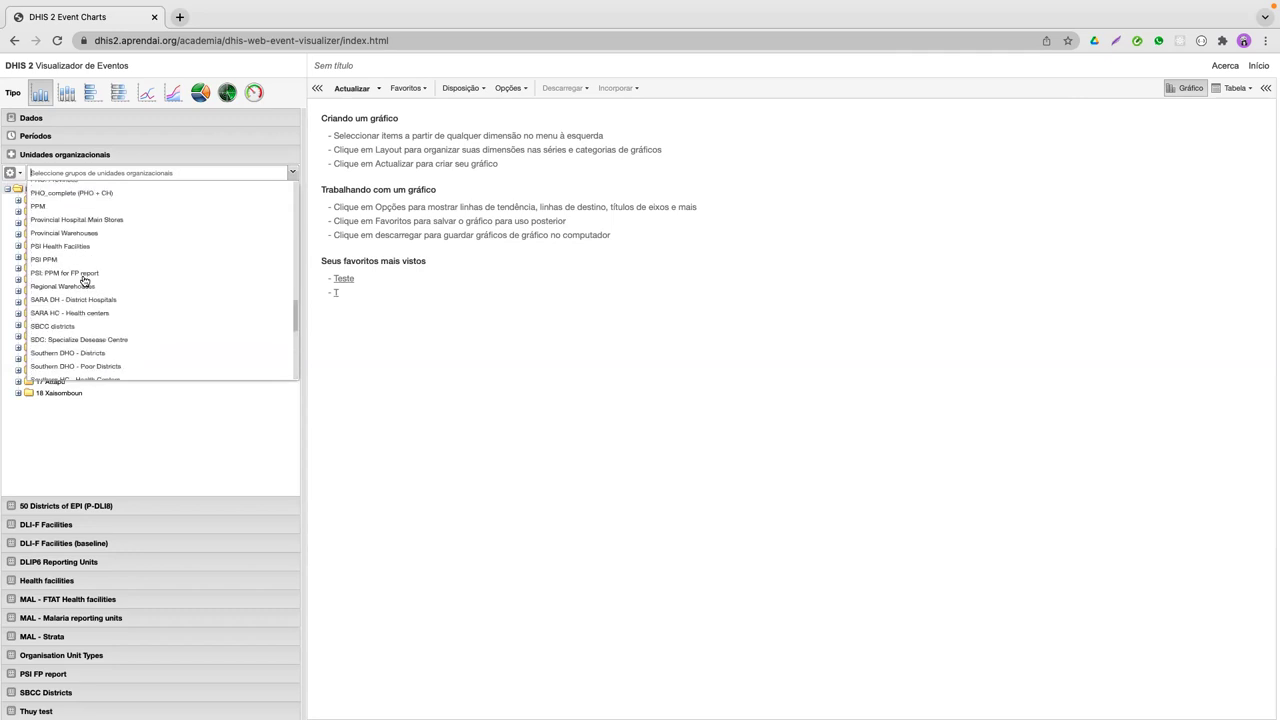
{"action": "scroll", "coordinate": [87, 288], "scroll_direction": "up", "scroll_amount": 2}
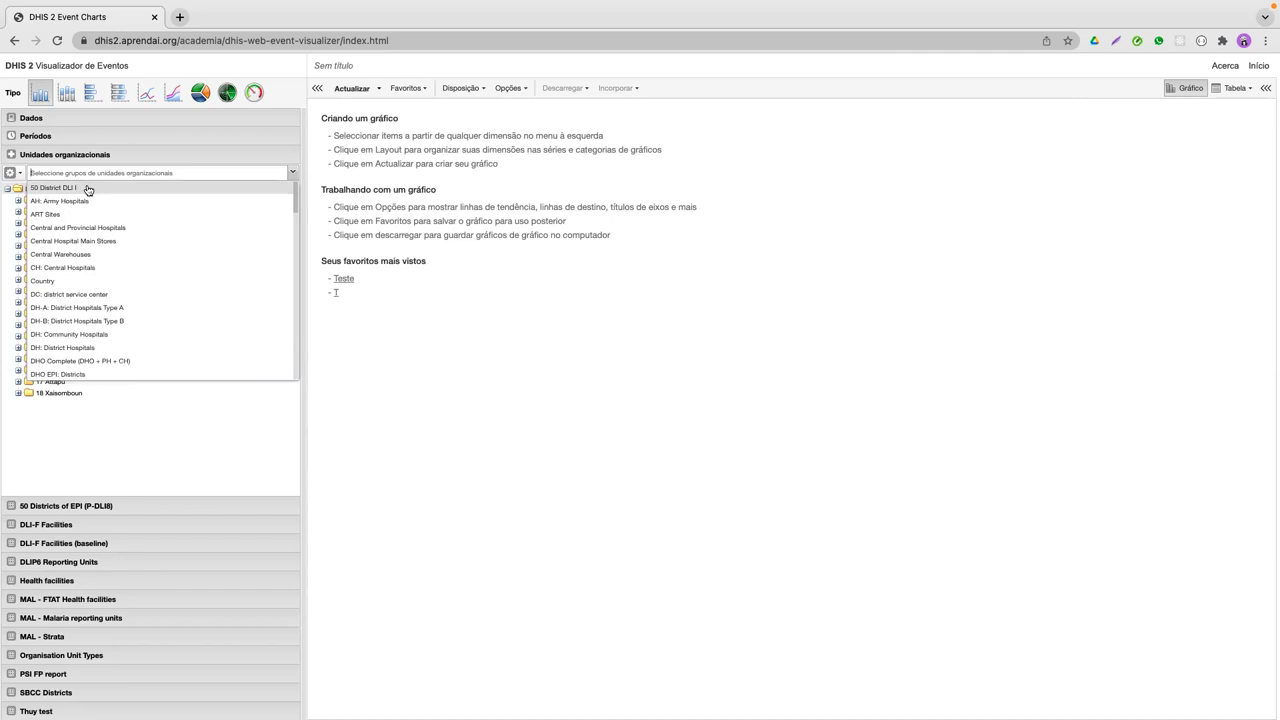
Step: Set the selection mode back to individual organisation units and expand 01 Vientiane Capital and 0001 CH Mahosot in the tree
{"action": "left_click", "coordinate": [20, 175]}
{"action": "left_click", "coordinate": [33, 208]}
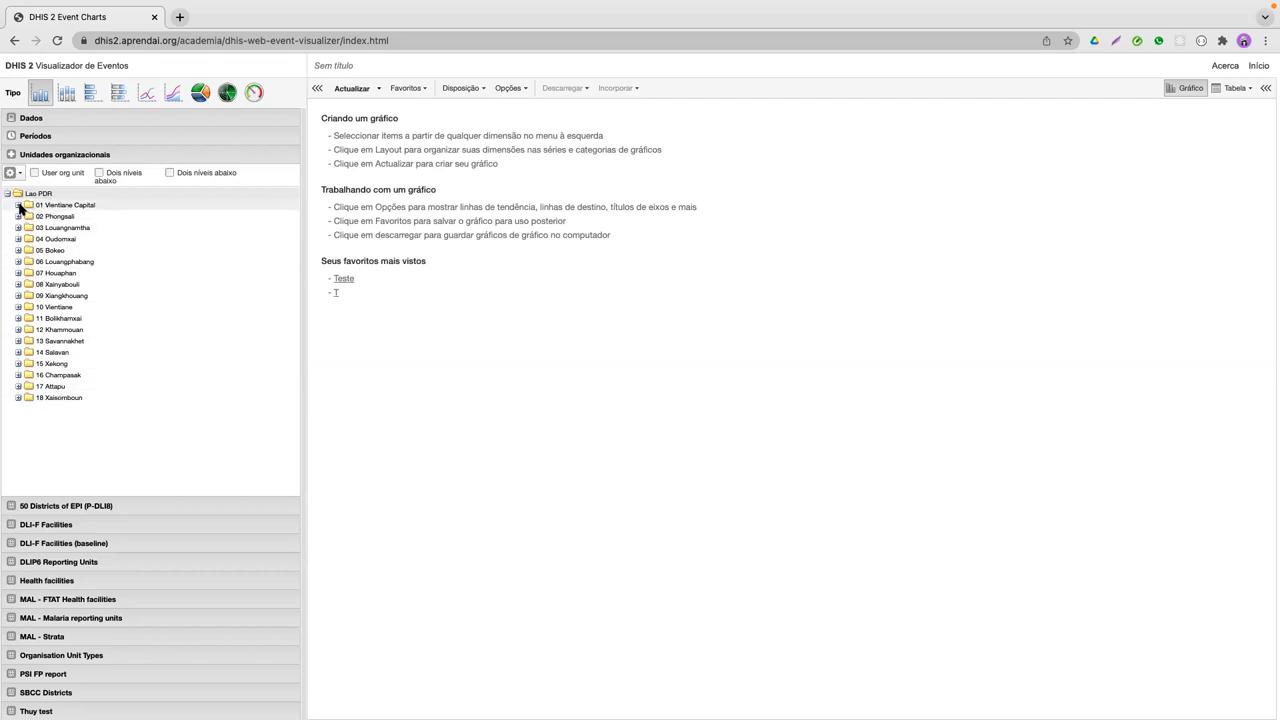
{"action": "left_click", "coordinate": [18, 206]}
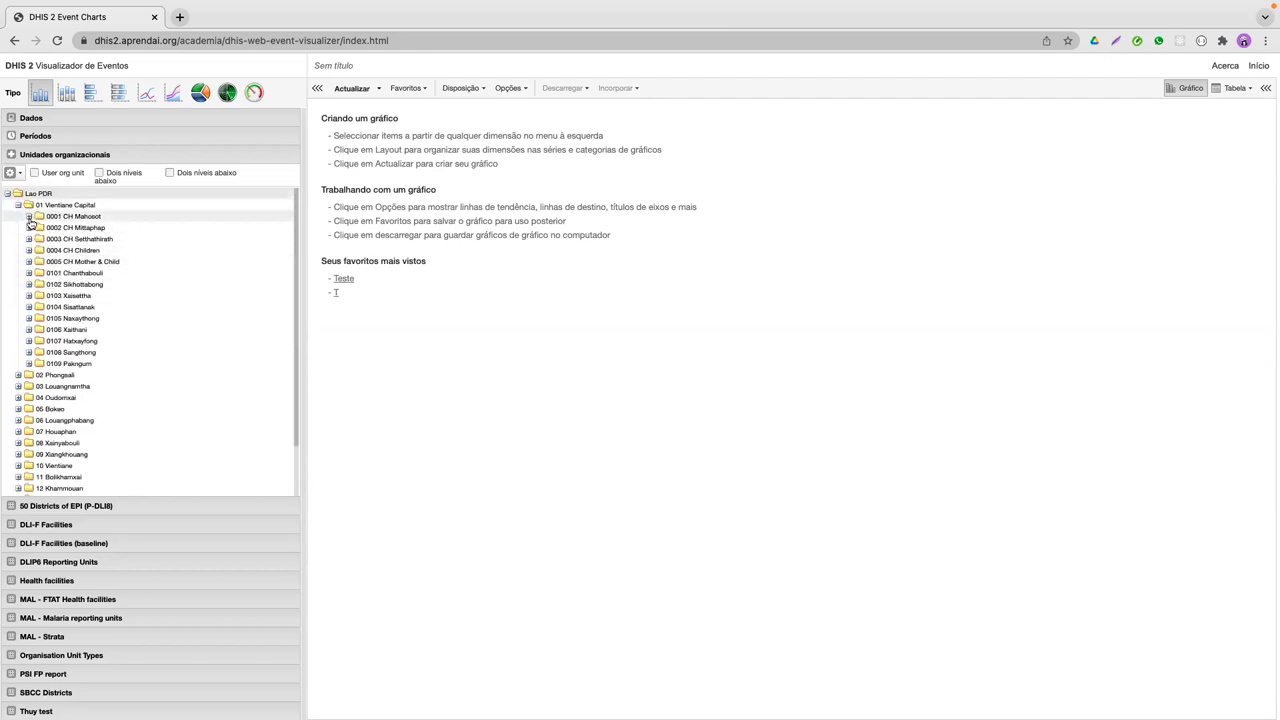
{"action": "left_click", "coordinate": [29, 216]}
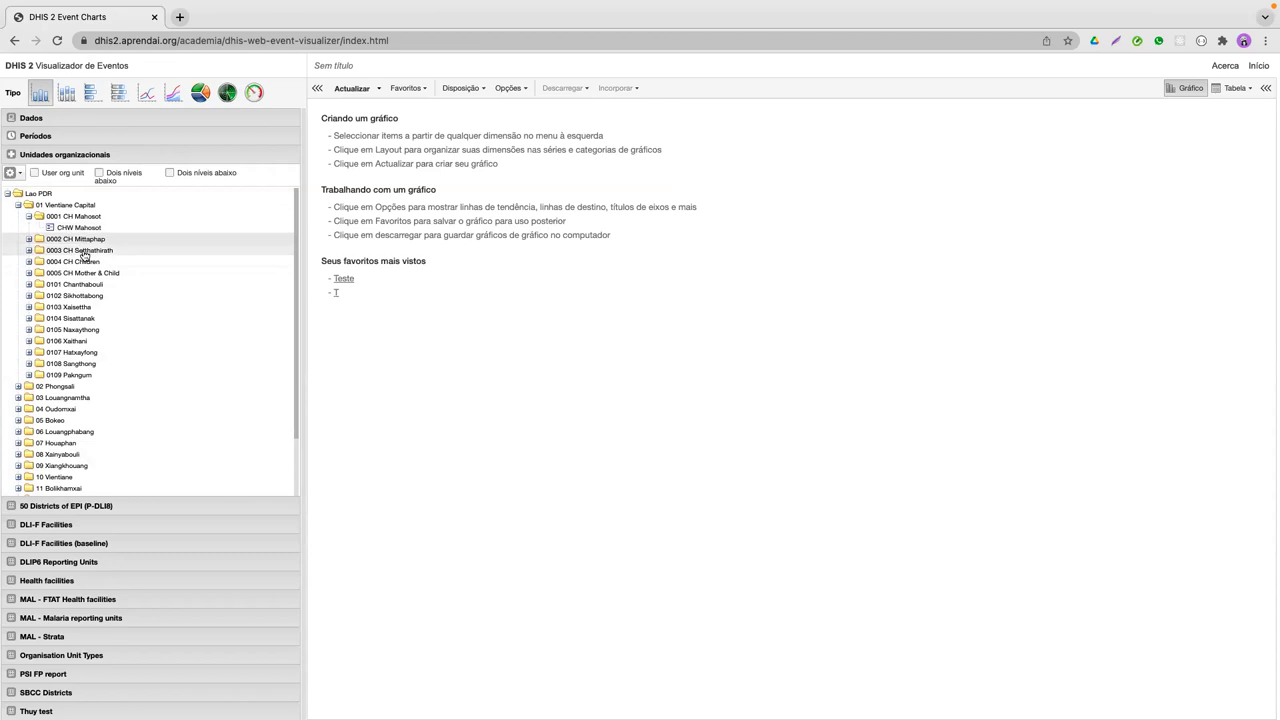
Step: Select 0003 CH Setthathirath, 0101 Chanthabouli, 0103 Xaisettha, 0106 Xaithani and 0109 Pakngum together under 01 Vientiane Capital
{"action": "left_click", "coordinate": [114, 254], "text": "super"}
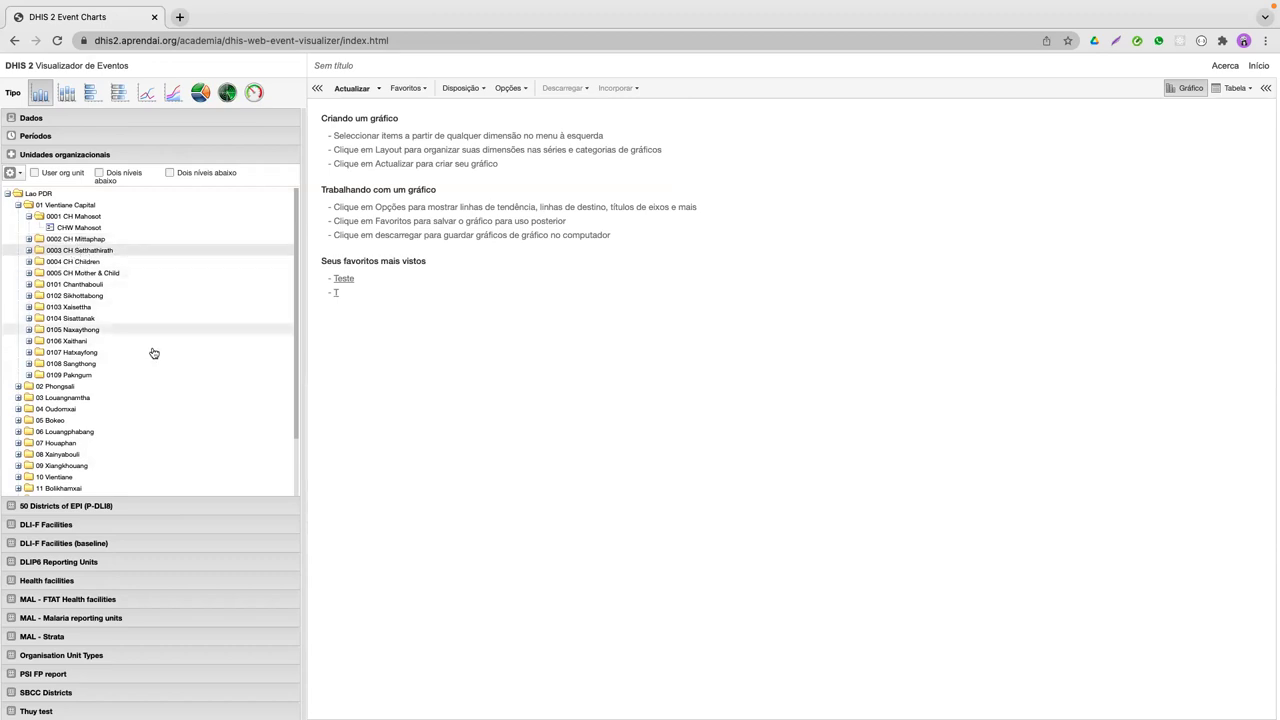
{"action": "left_click", "coordinate": [74, 284], "text": "ctrl"}
{"action": "left_click", "coordinate": [68, 342], "text": "ctrl"}
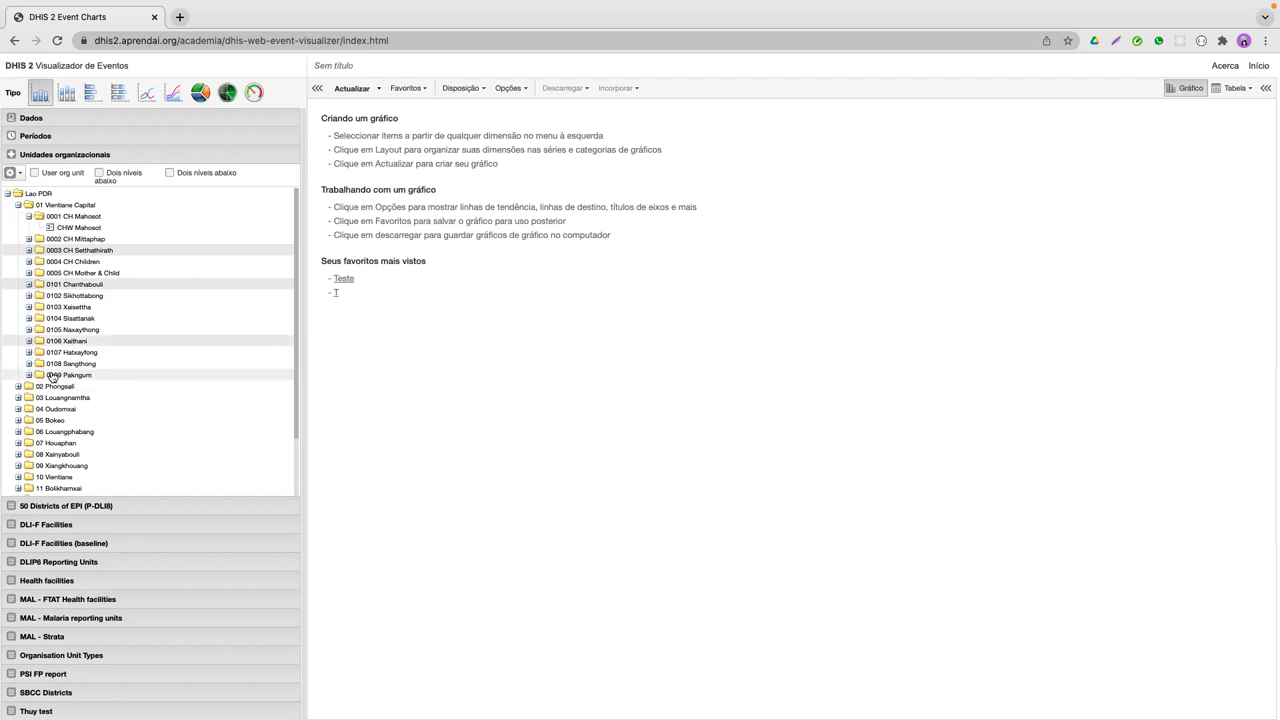
{"action": "left_click", "coordinate": [68, 307], "text": "ctrl"}
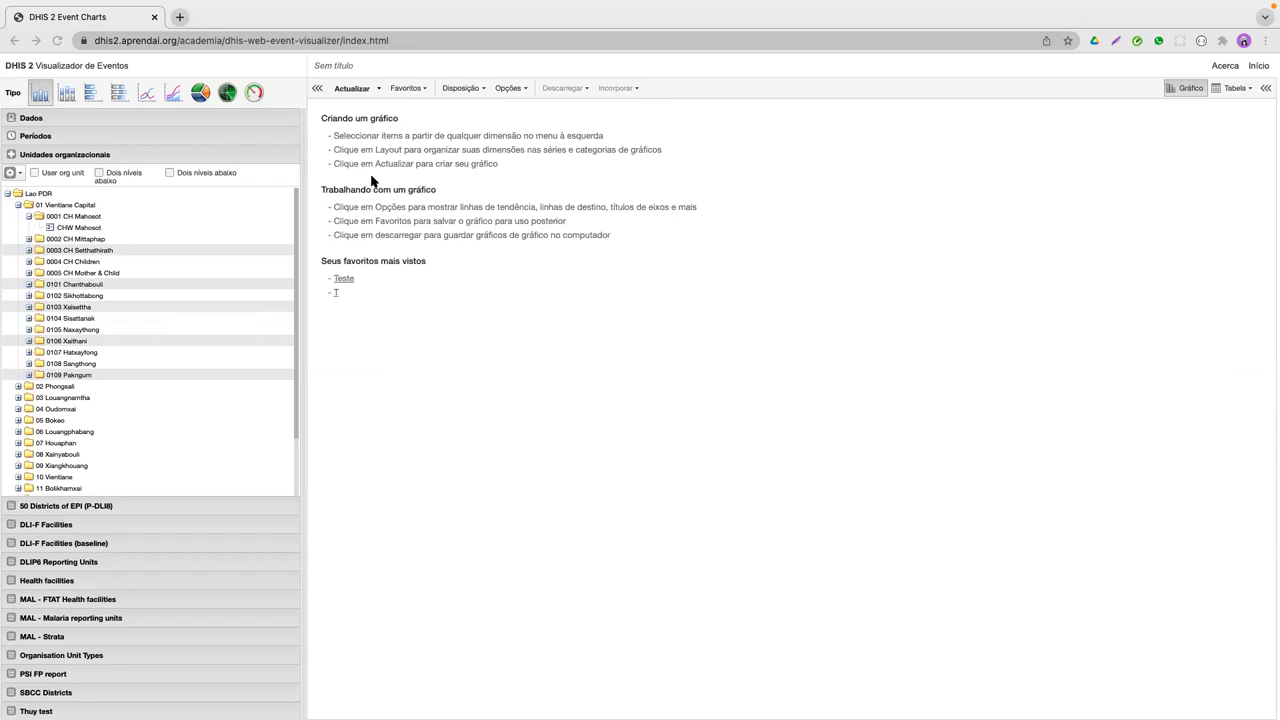
Step: Capture the empty chart area with the screenshot tool, sketch red freehand lines over it and discard the capture
{"action": "key", "text": "super+shift+4"}
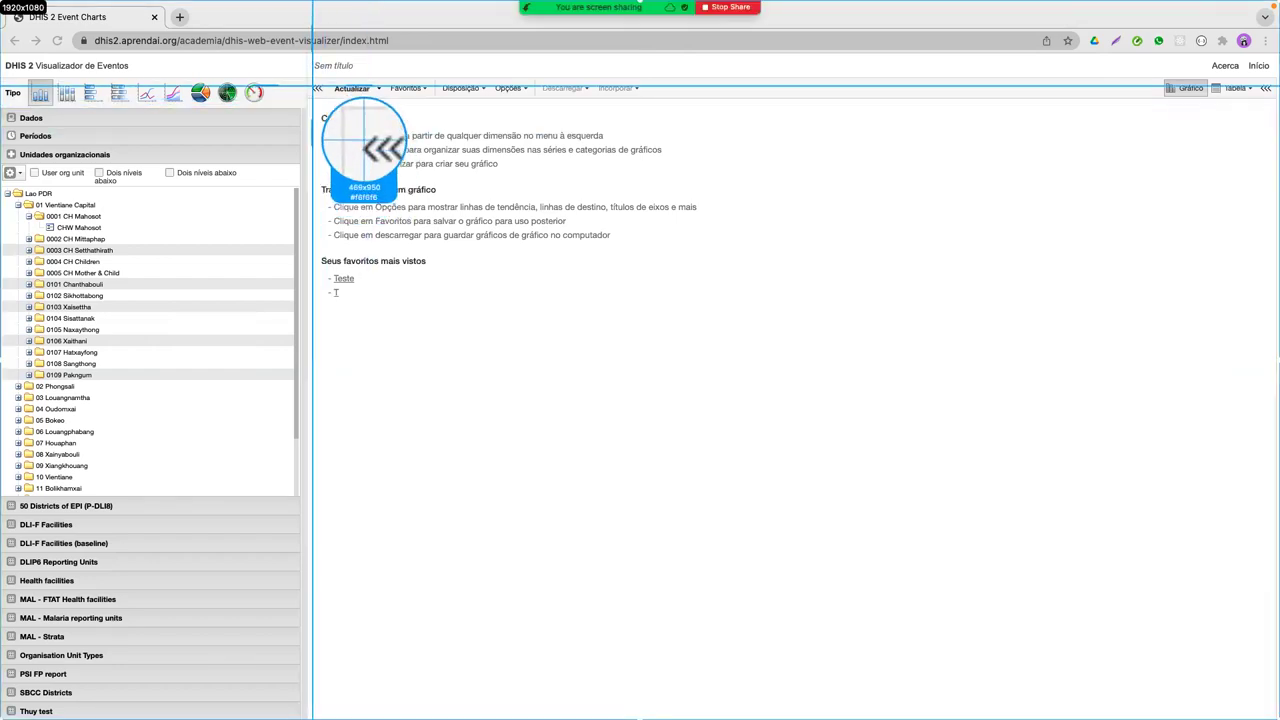
{"action": "mouse_move", "coordinate": [305, 72]}
{"action": "left_mouse_down"}
{"action": "mouse_move", "coordinate": [822, 73]}
{"action": "mouse_move", "coordinate": [983, 103]}
{"action": "mouse_move", "coordinate": [643, 143]}
{"action": "mouse_move", "coordinate": [662, 108]}
{"action": "mouse_move", "coordinate": [650, 100]}
{"action": "left_mouse_up"}
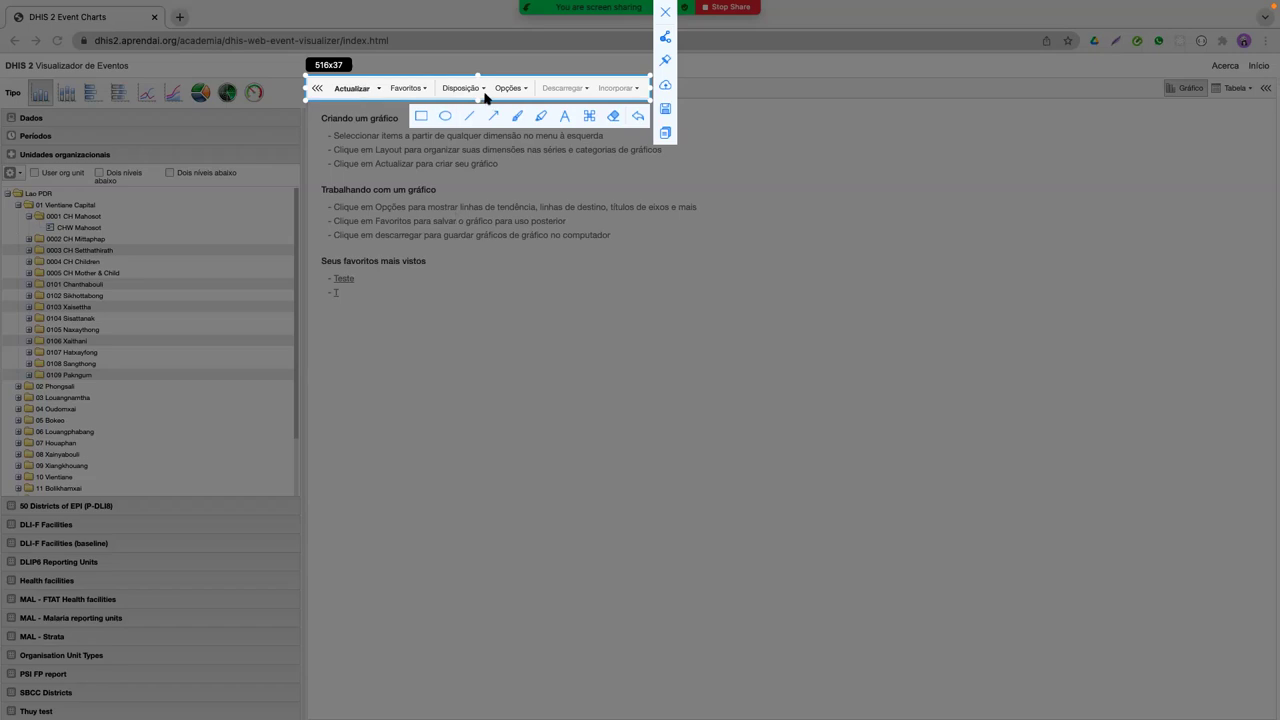
{"action": "left_click_drag", "start_coordinate": [477, 104], "coordinate": [645, 547]}
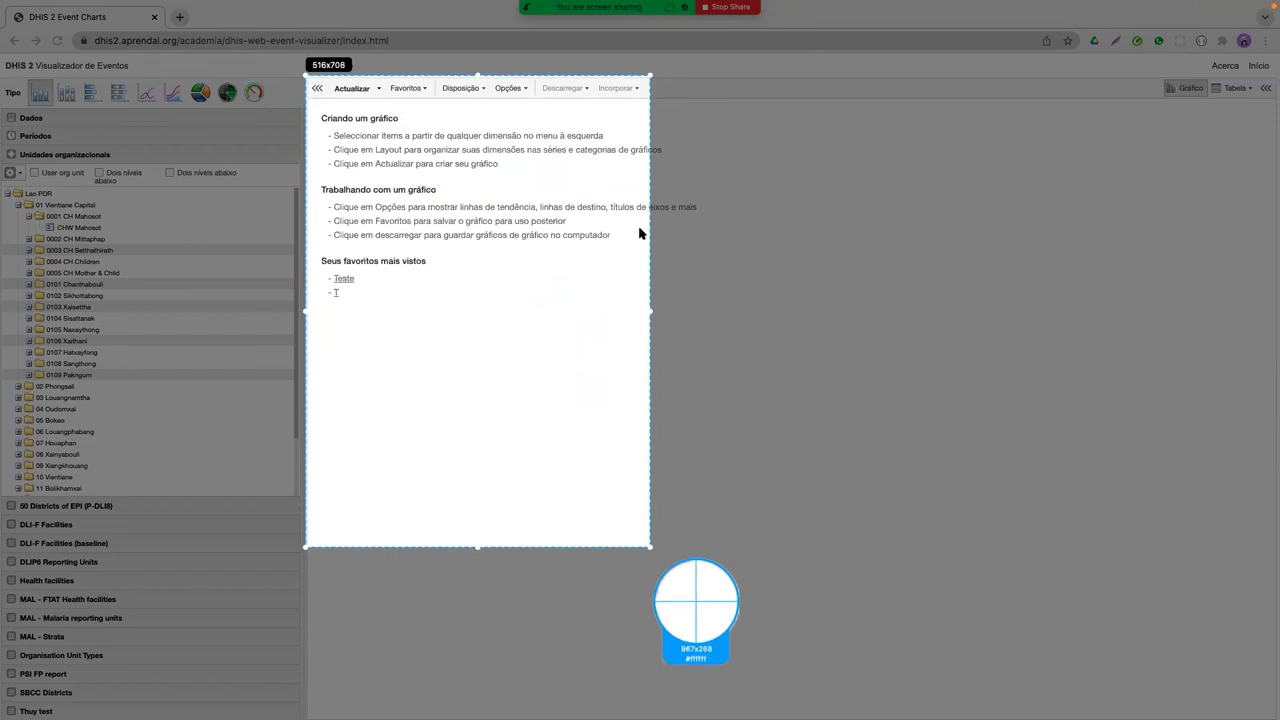
{"action": "left_click_drag", "start_coordinate": [649, 309], "coordinate": [1252, 310]}
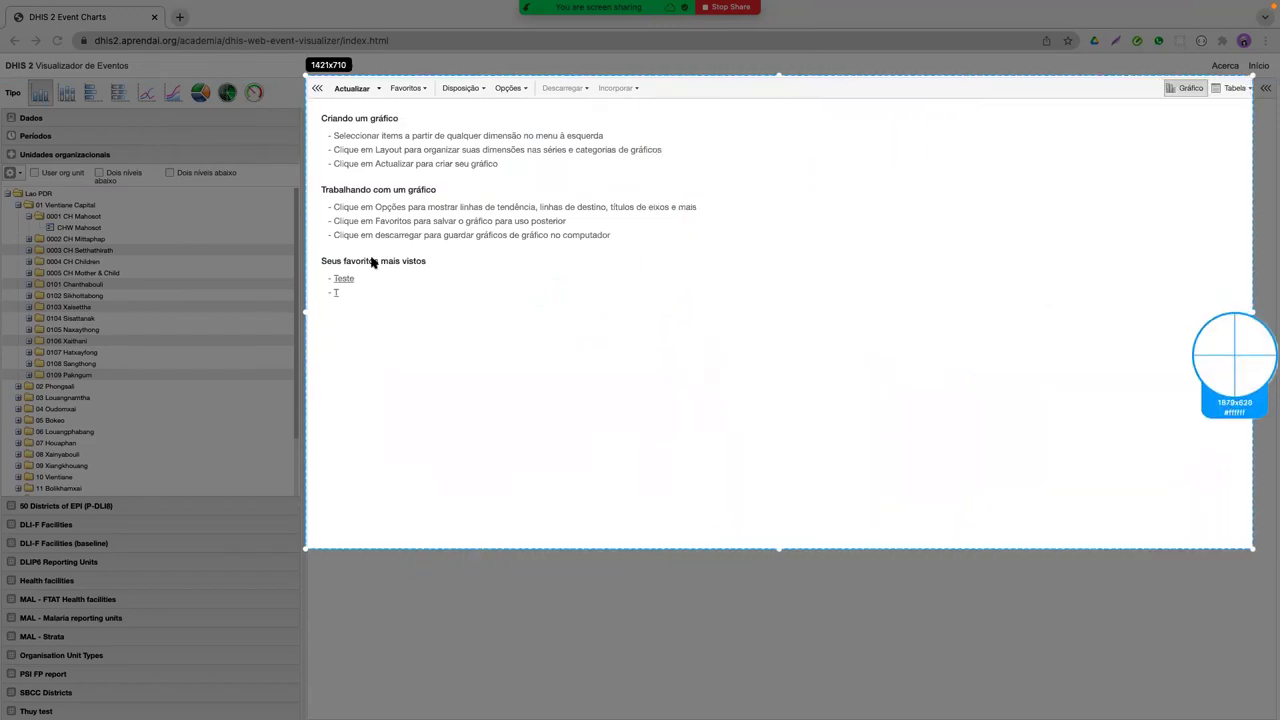
{"action": "left_click", "coordinate": [1120, 564]}
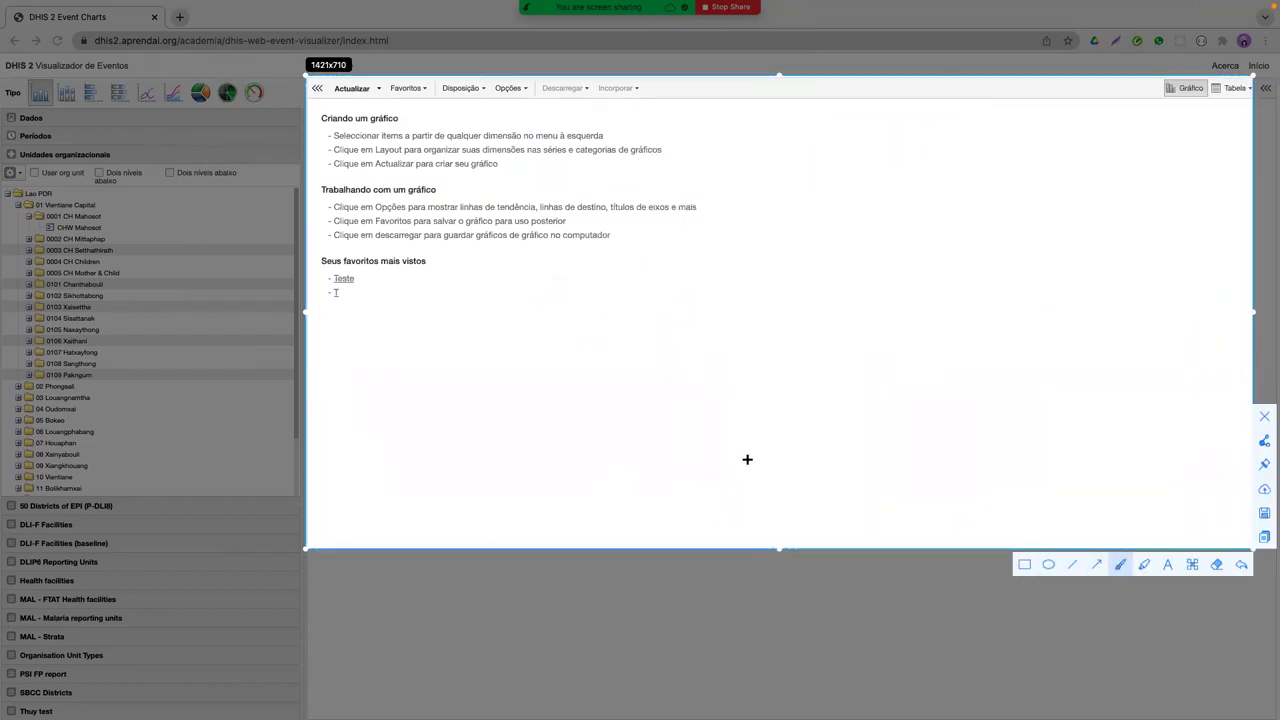
{"action": "mouse_move", "coordinate": [386, 382]}
{"action": "left_mouse_down"}
{"action": "mouse_move", "coordinate": [534, 218]}
{"action": "mouse_move", "coordinate": [668, 307]}
{"action": "left_mouse_up"}
{"action": "mouse_move", "coordinate": [987, 275]}
{"action": "left_mouse_down"}
{"action": "mouse_move", "coordinate": [1086, 357]}
{"action": "mouse_move", "coordinate": [909, 163]}
{"action": "mouse_move", "coordinate": [780, 297]}
{"action": "mouse_move", "coordinate": [407, 290]}
{"action": "mouse_move", "coordinate": [534, 406]}
{"action": "mouse_move", "coordinate": [818, 304]}
{"action": "left_mouse_up"}
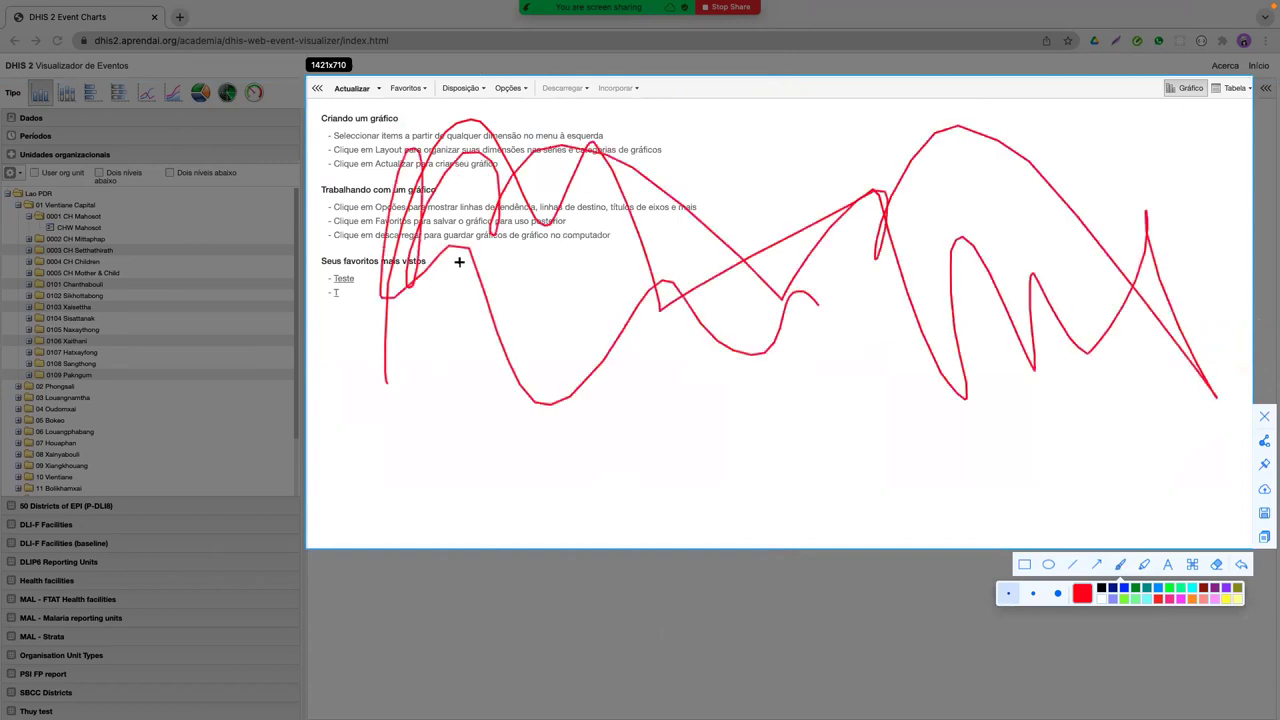
{"action": "left_click_drag", "start_coordinate": [316, 328], "coordinate": [329, 328]}
{"action": "mouse_move", "coordinate": [376, 262]}
{"action": "left_mouse_down"}
{"action": "mouse_move", "coordinate": [667, 386]}
{"action": "mouse_move", "coordinate": [722, 318]}
{"action": "left_mouse_up"}
{"action": "left_click", "coordinate": [1267, 419]}
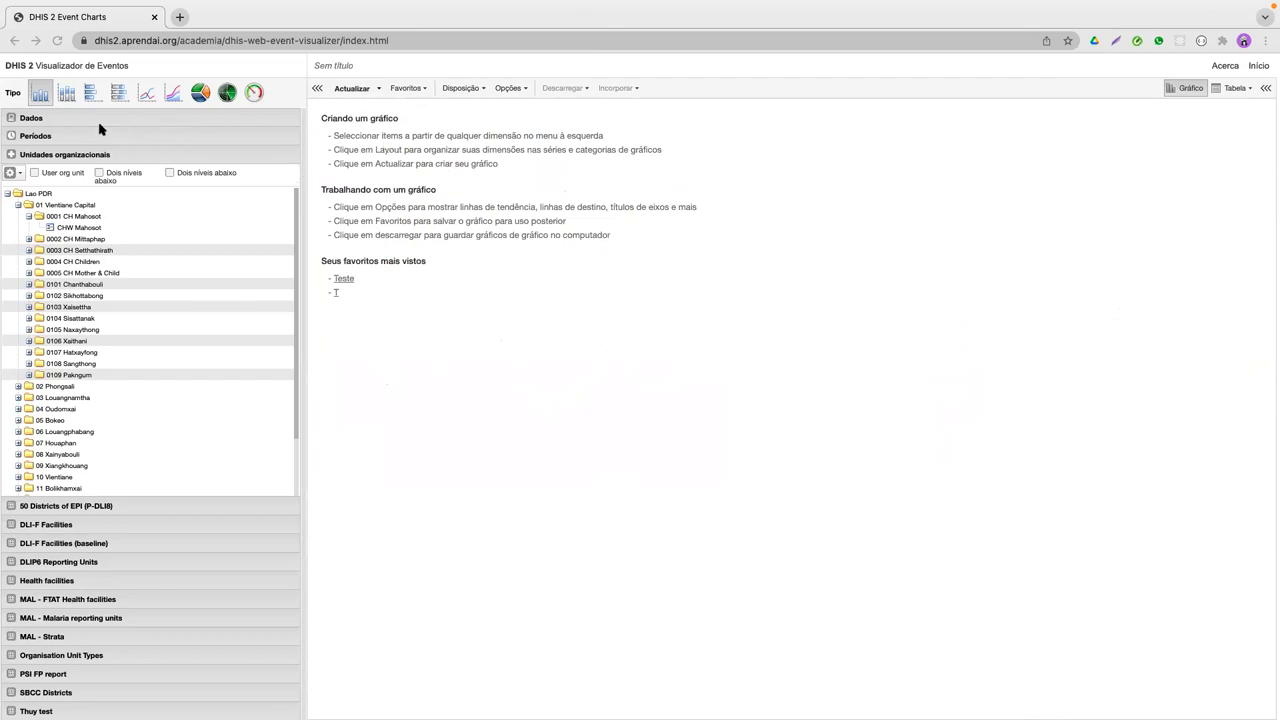
Step: Change the period type to Fixed and relative periods, and return to the data item selection
{"action": "left_click", "coordinate": [58, 136]}
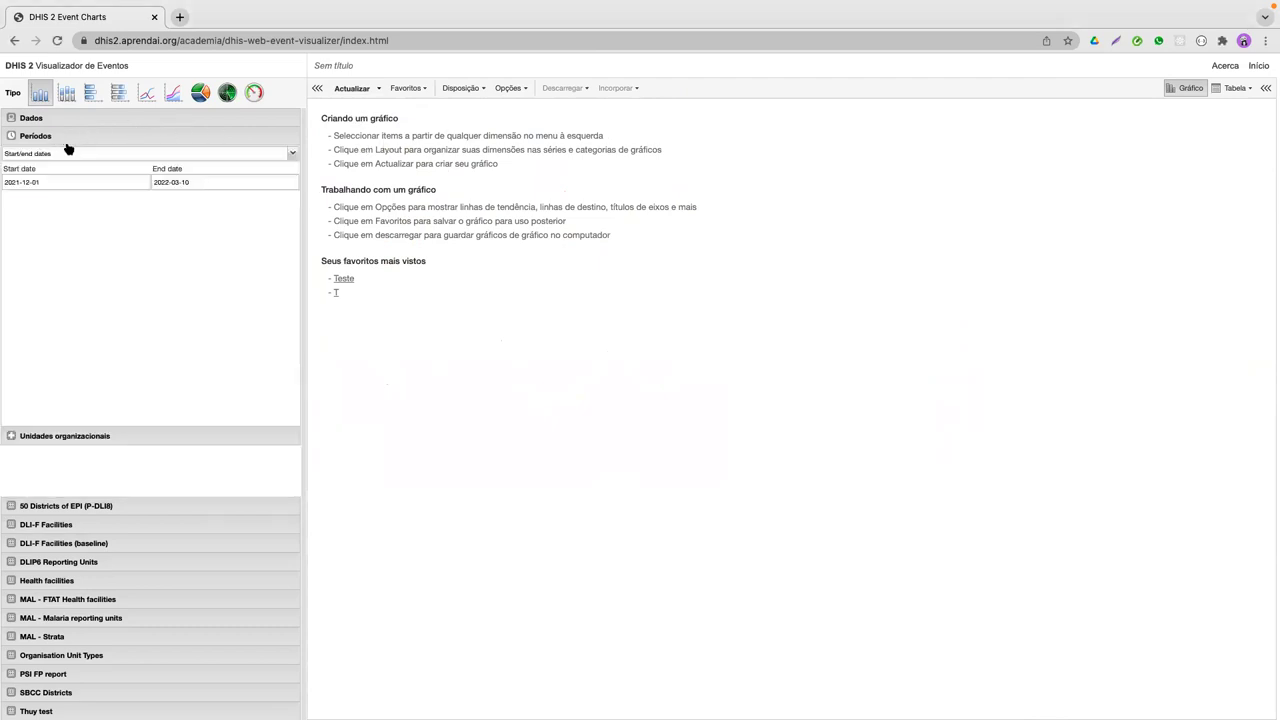
{"action": "left_click", "coordinate": [68, 155]}
{"action": "left_click", "coordinate": [54, 167]}
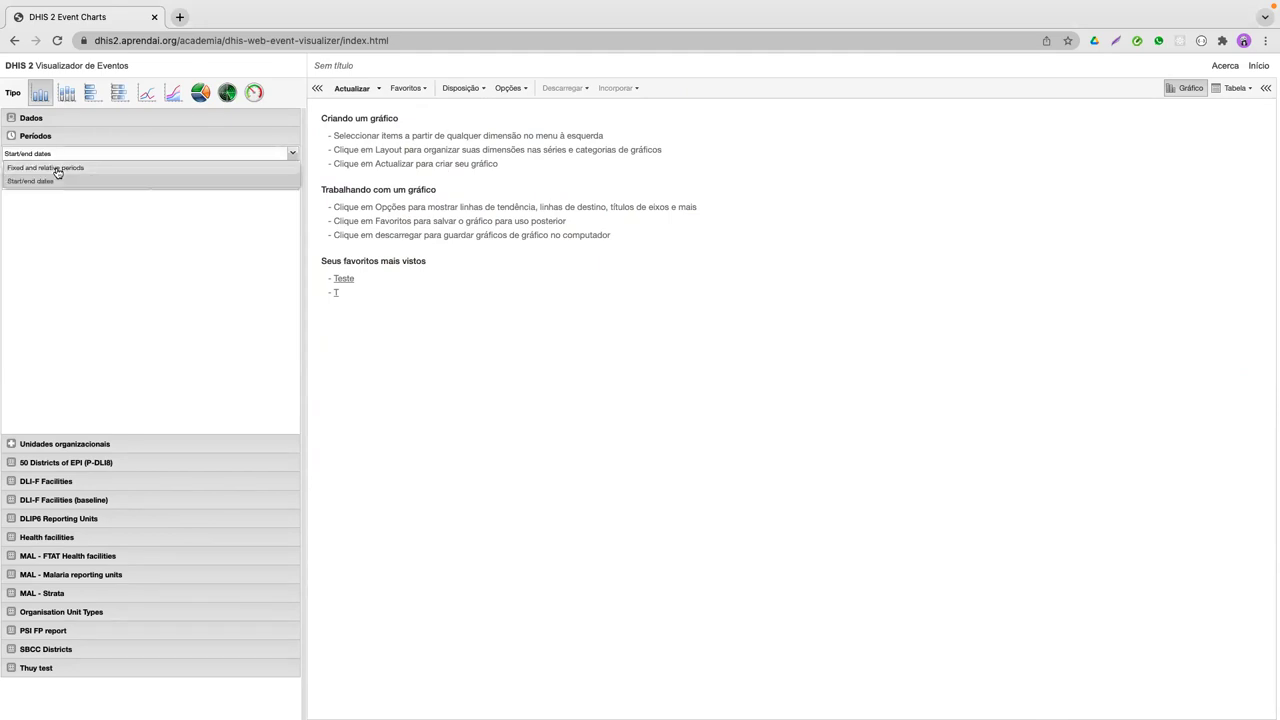
{"action": "left_click", "coordinate": [40, 118]}
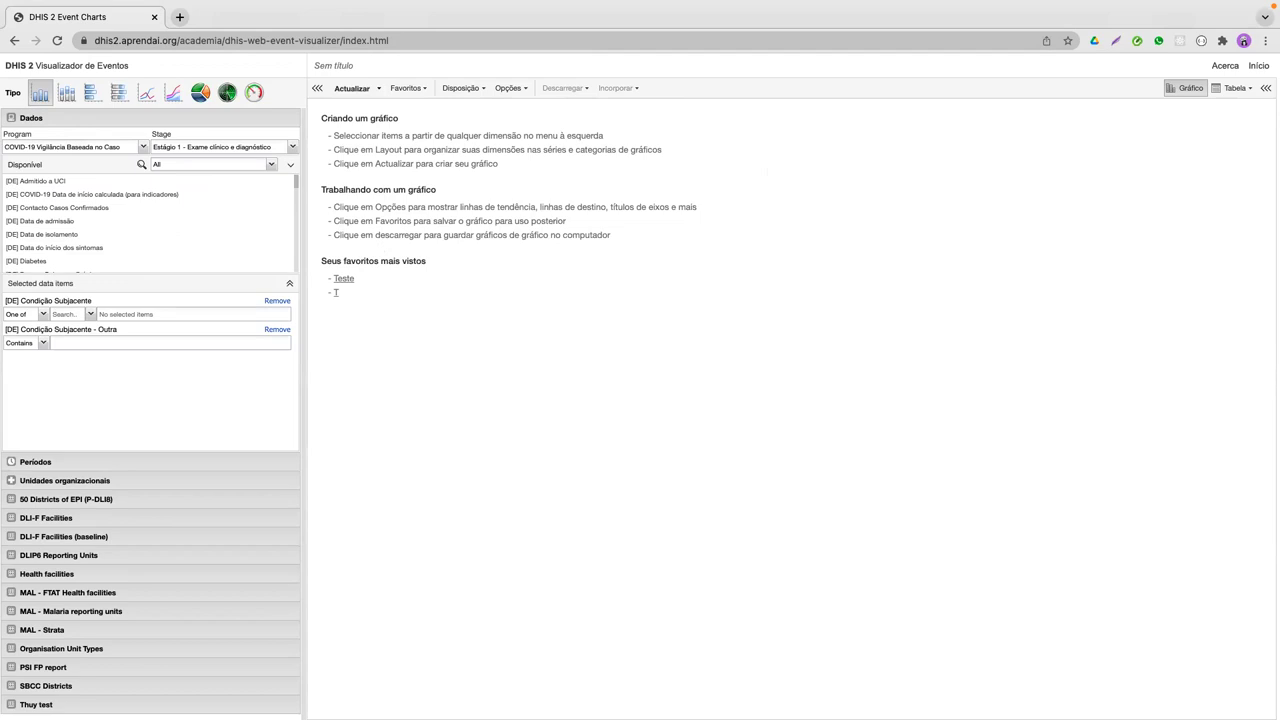
Step: Open the list of saved favourites, try out its name search, clear the search text and close the list
{"action": "left_click", "coordinate": [416, 88]}
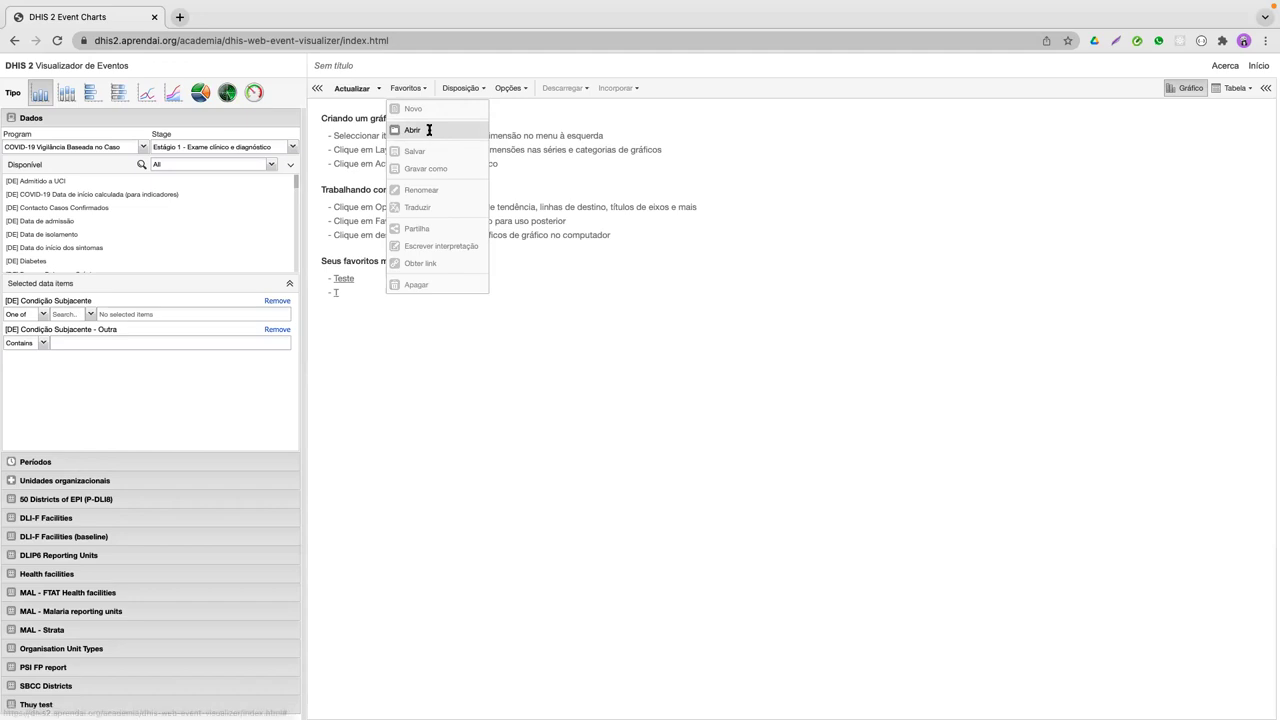
{"action": "left_click", "coordinate": [470, 130]}
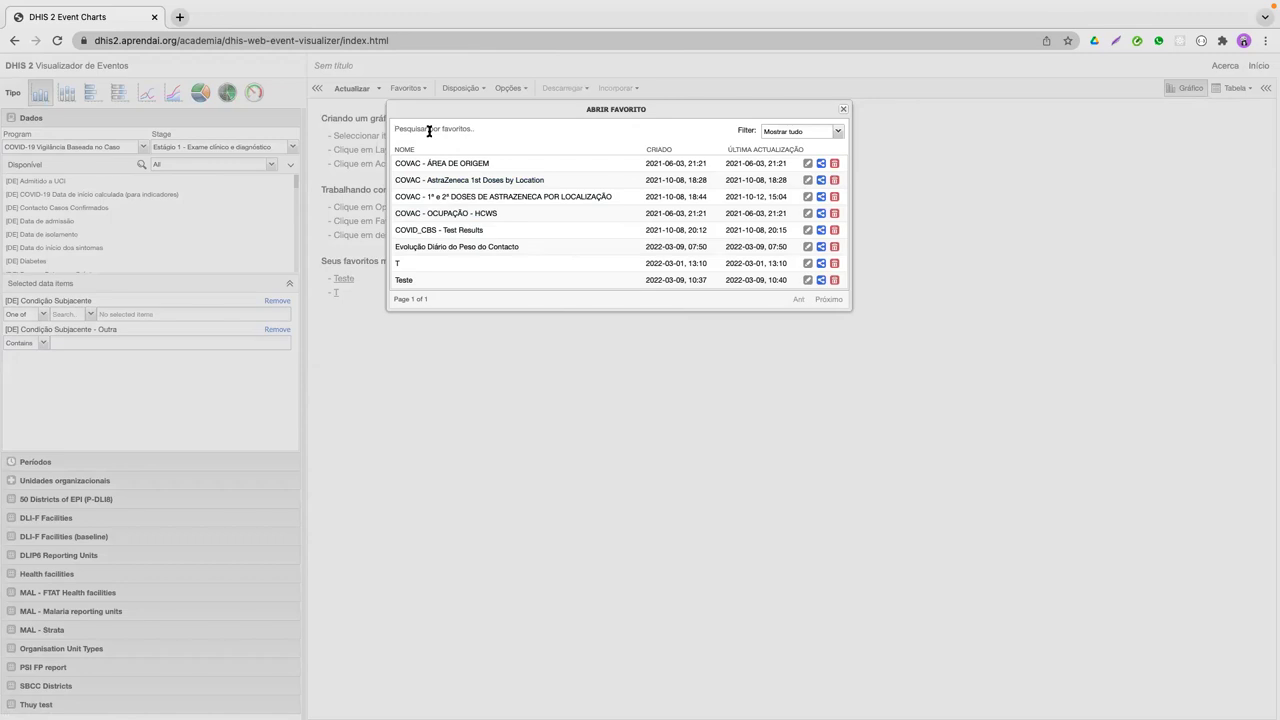
{"action": "type", "text": "ysdsh"}
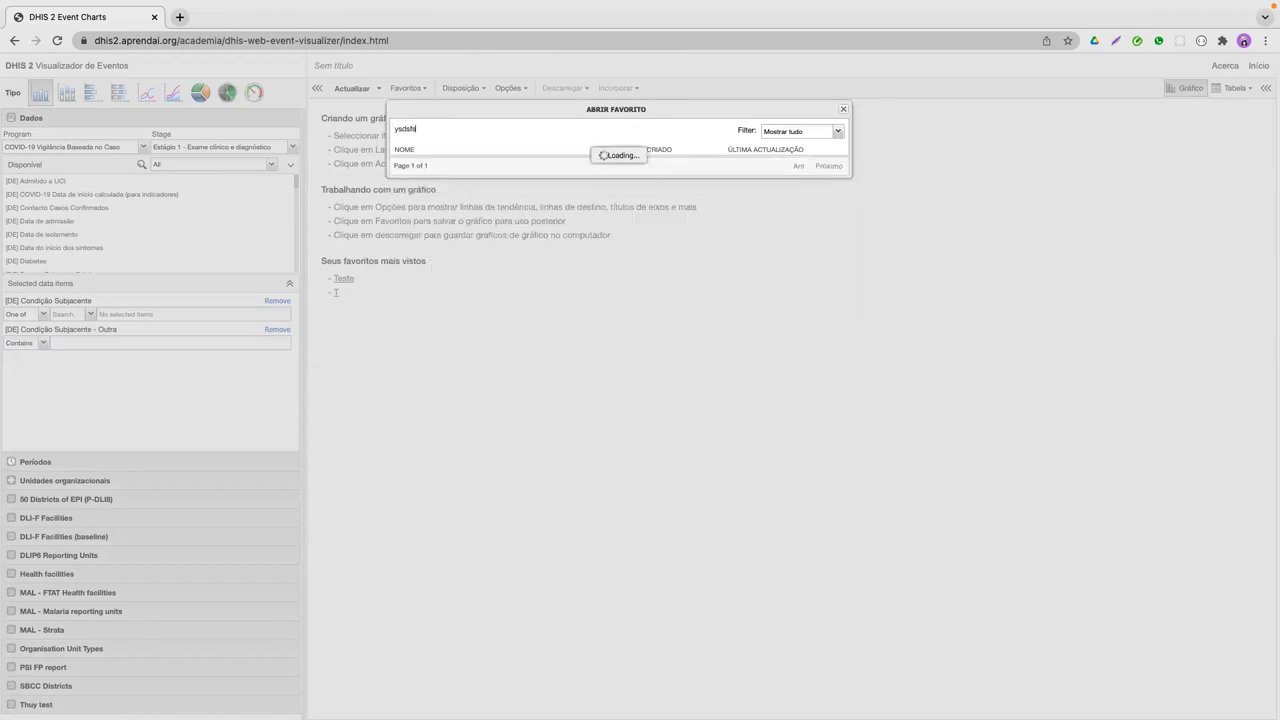
{"action": "key", "text": "BackSpace"}
{"action": "key", "text": "BackSpace"}
{"action": "key", "text": "BackSpace"}
{"action": "key", "text": "BackSpace"}
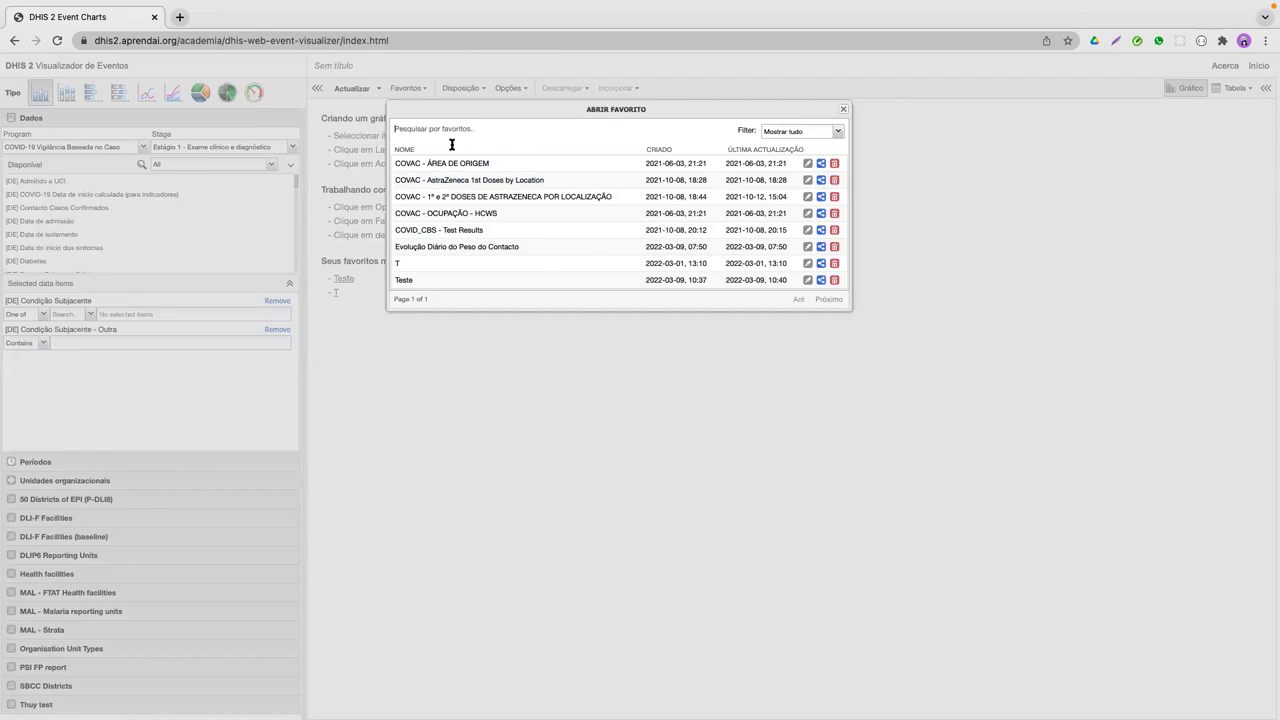
{"action": "left_click", "coordinate": [413, 90]}
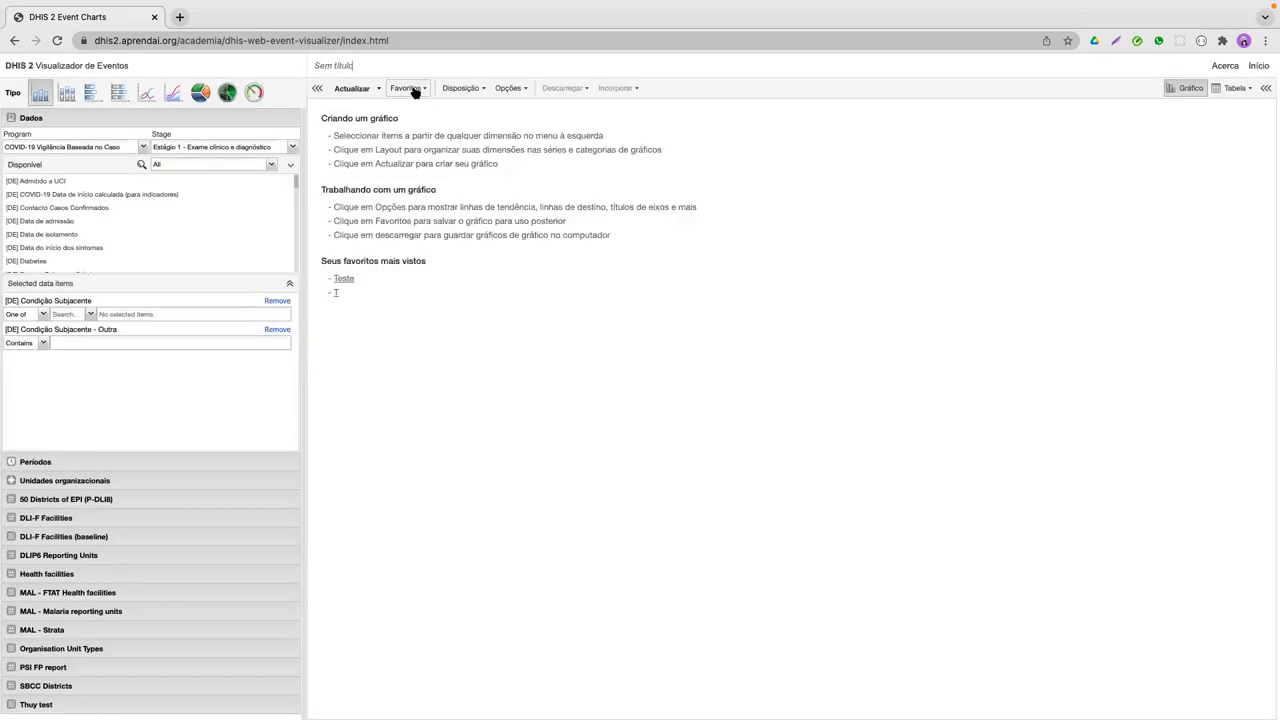
Step: Review the actions available for chart favourites, such as open, save, rename, share and delete
{"action": "left_click", "coordinate": [415, 90]}
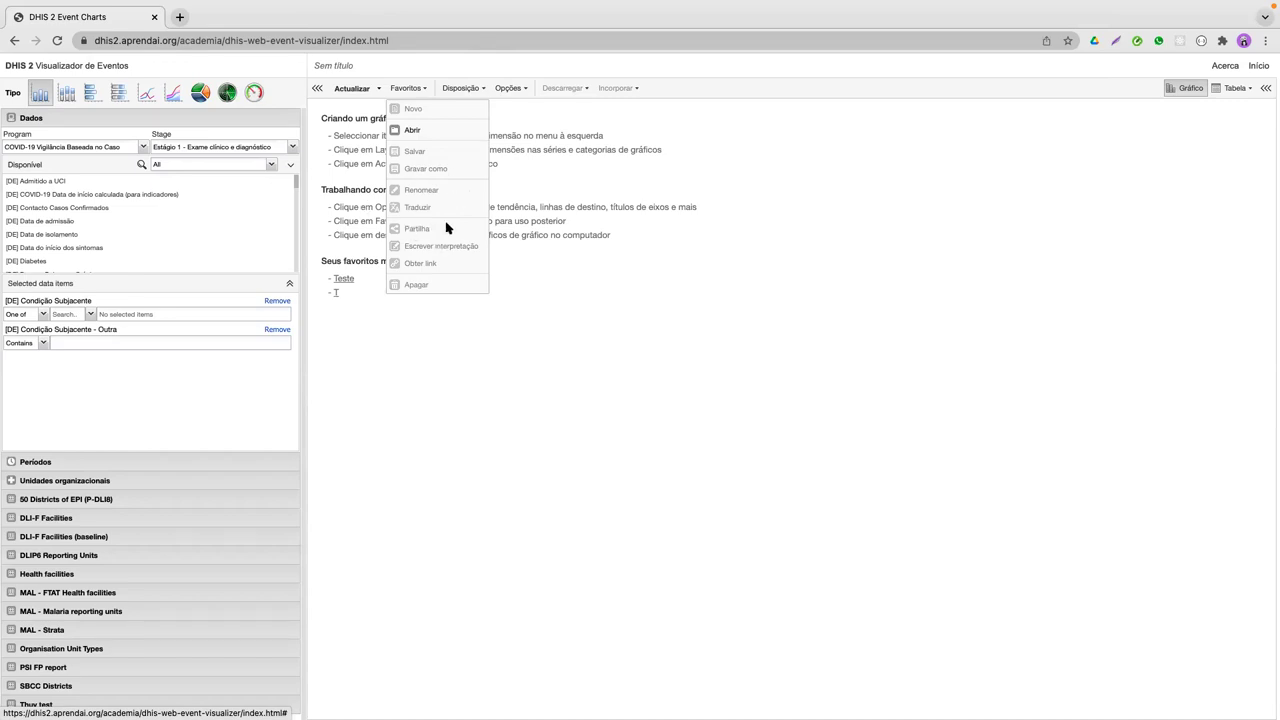
{"action": "left_click", "coordinate": [554, 220]}
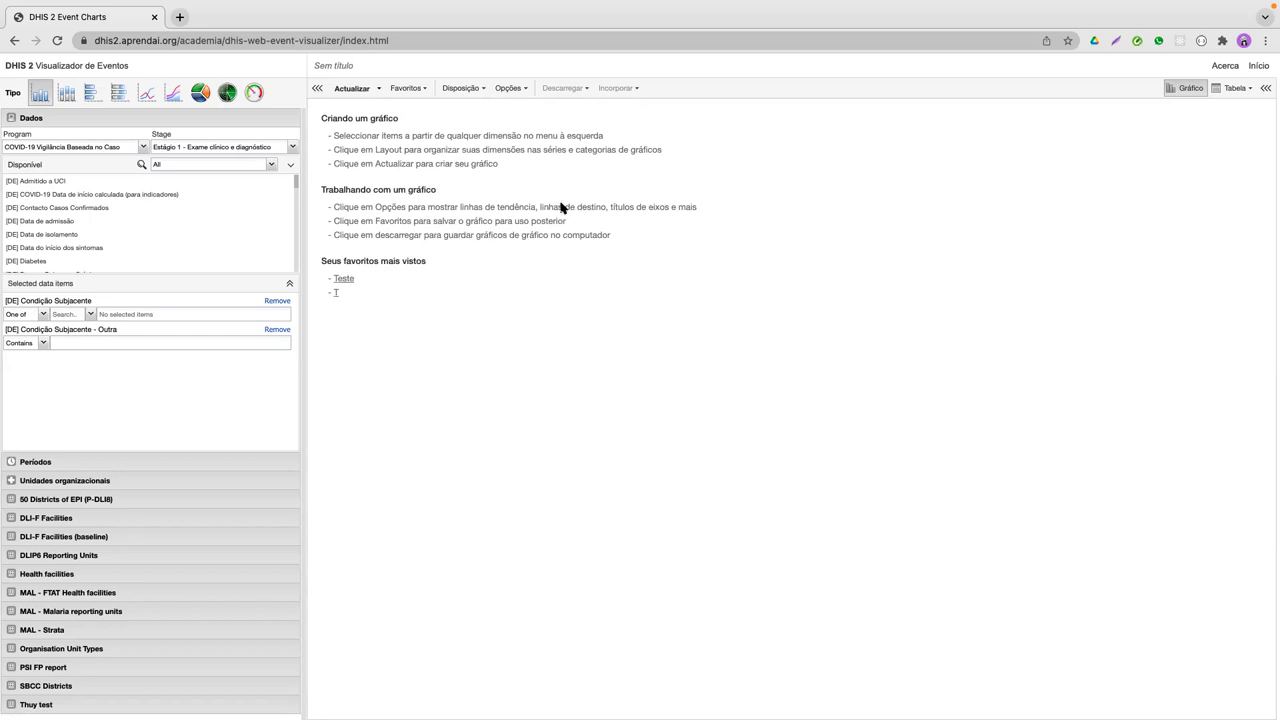
{"action": "left_click", "coordinate": [420, 89]}
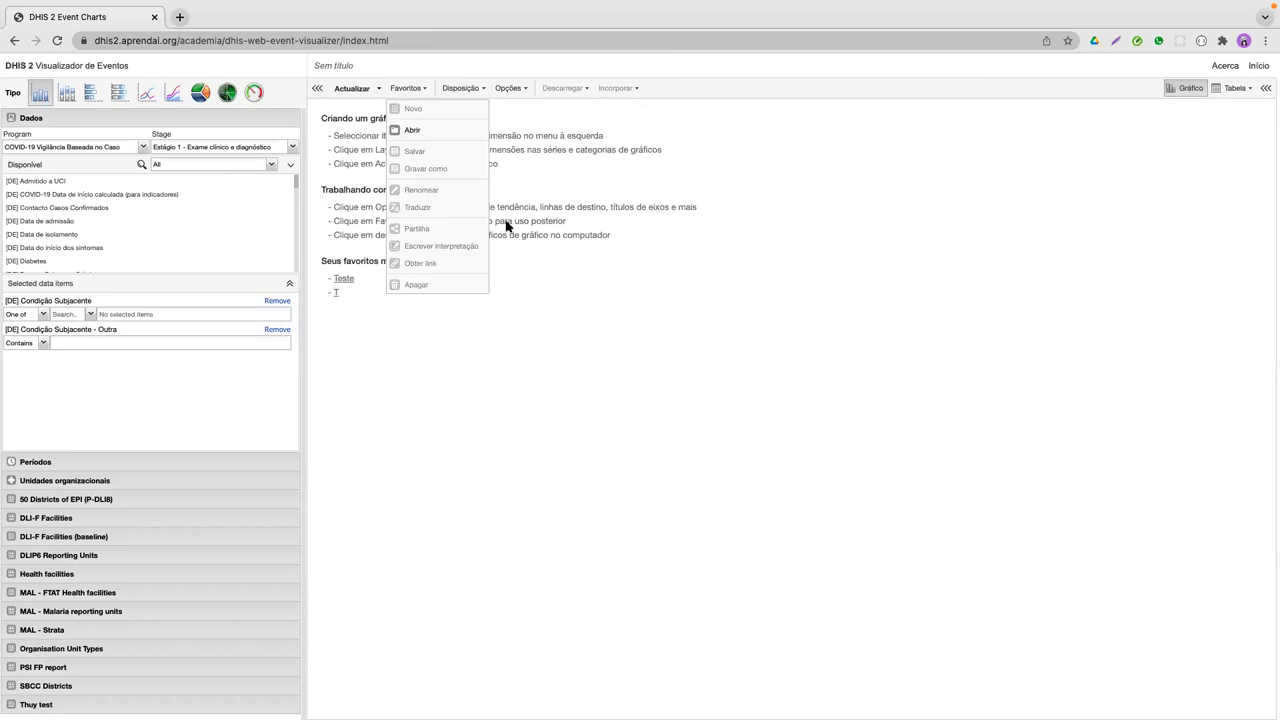
Step: Review the chart layout's filter, series and category dimensions and its aggregation and time field choices, leaving the layout unchanged
{"action": "left_click", "coordinate": [471, 90]}
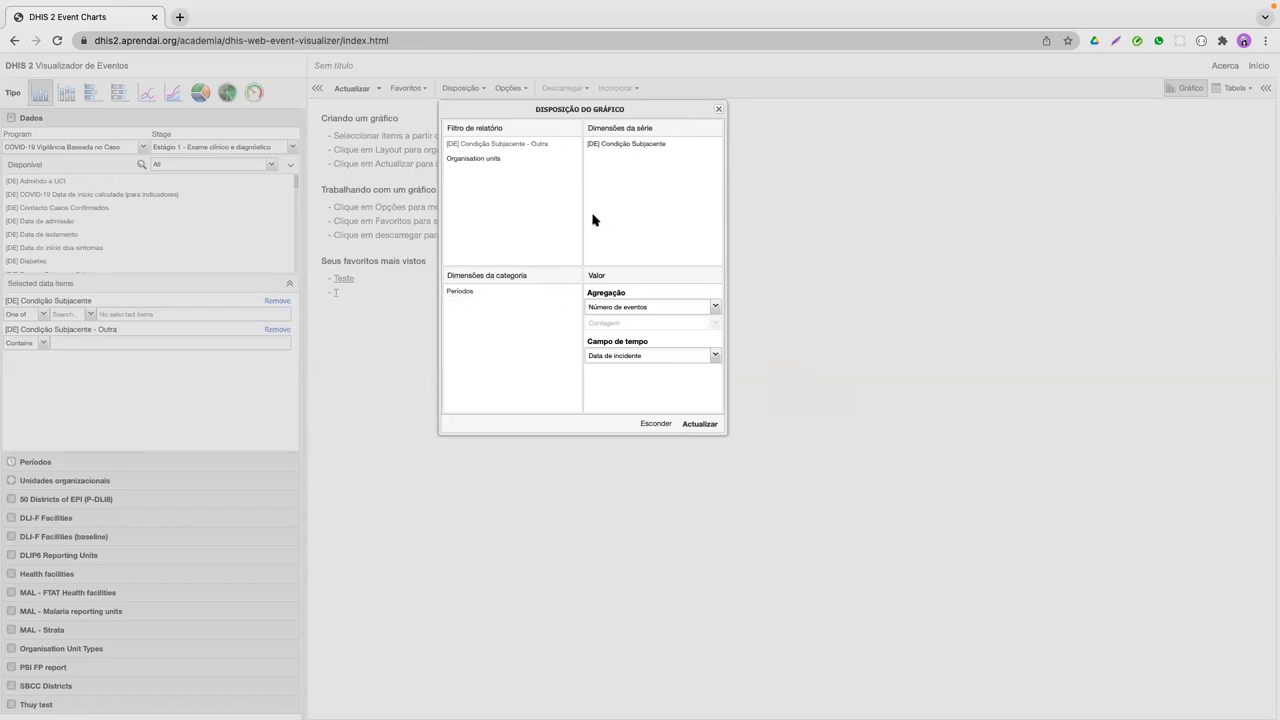
{"action": "left_click_drag", "start_coordinate": [643, 146], "coordinate": [654, 177]}
{"action": "left_click_drag", "start_coordinate": [460, 172], "coordinate": [501, 279]}
{"action": "left_click", "coordinate": [547, 288]}
{"action": "left_click", "coordinate": [715, 307]}
{"action": "left_click", "coordinate": [668, 310]}
{"action": "left_click_drag", "start_coordinate": [616, 110], "coordinate": [874, 97]}
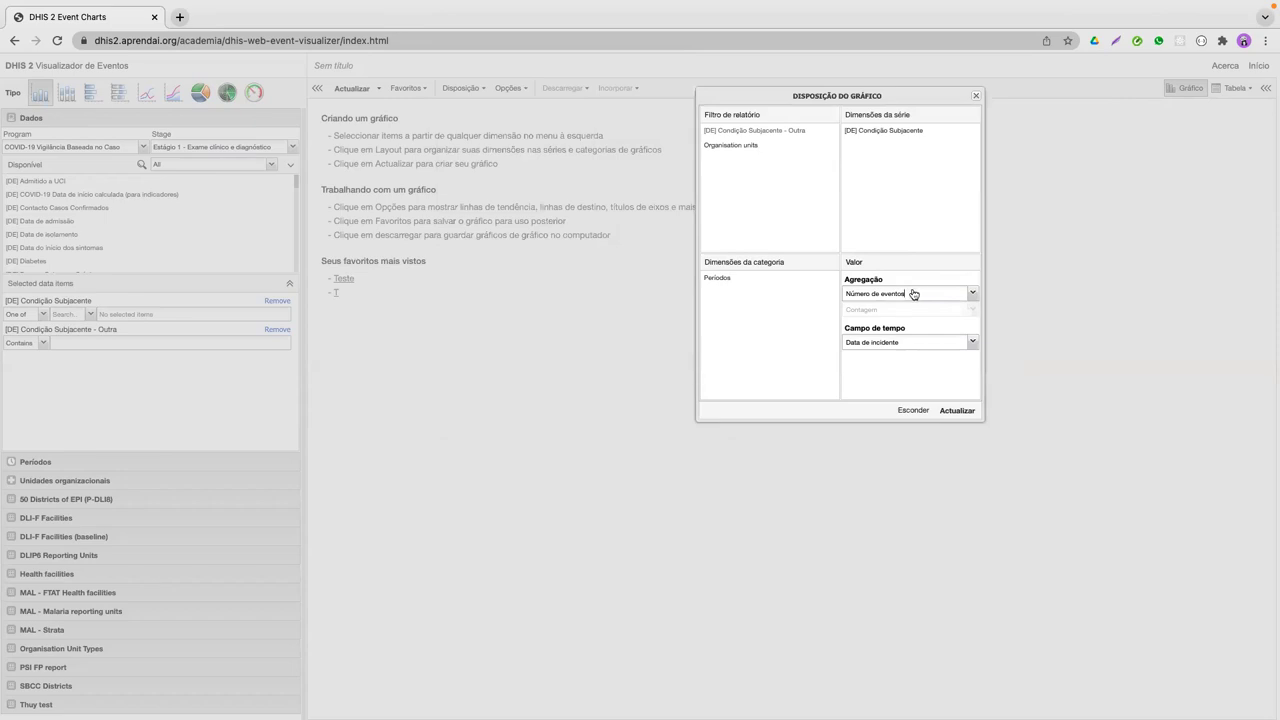
{"action": "left_click", "coordinate": [921, 346]}
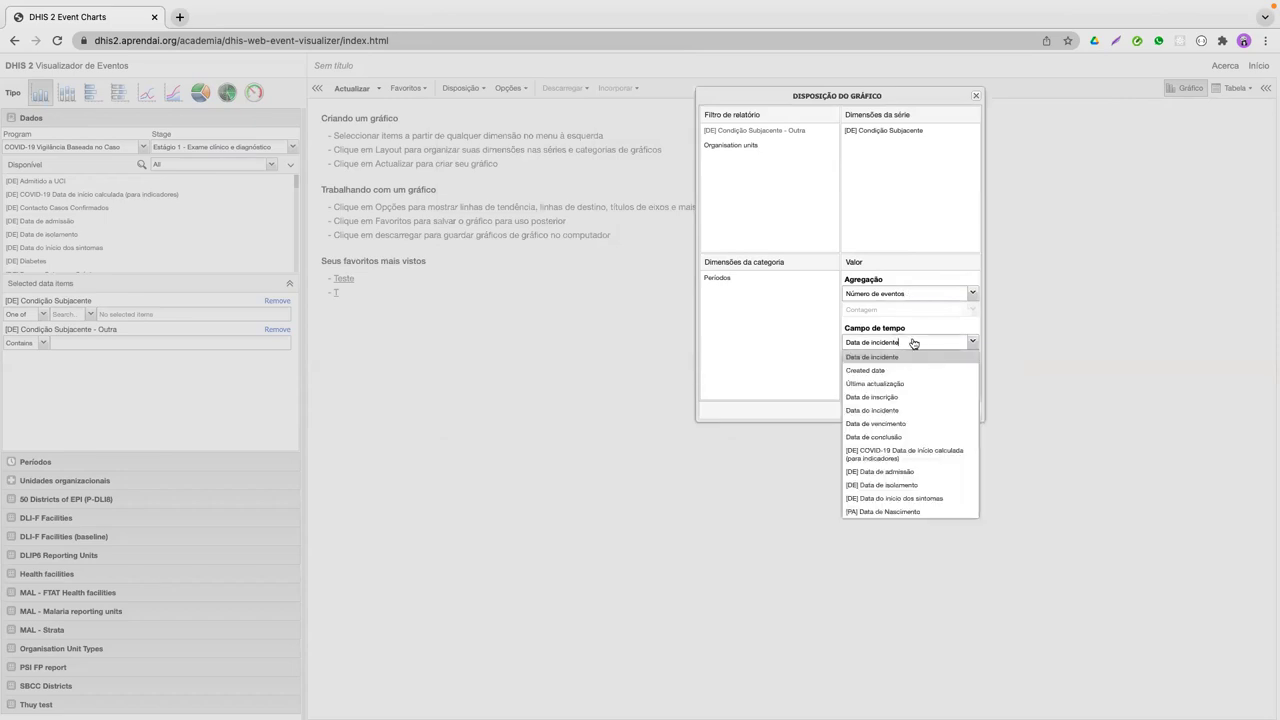
{"action": "left_click", "coordinate": [884, 325]}
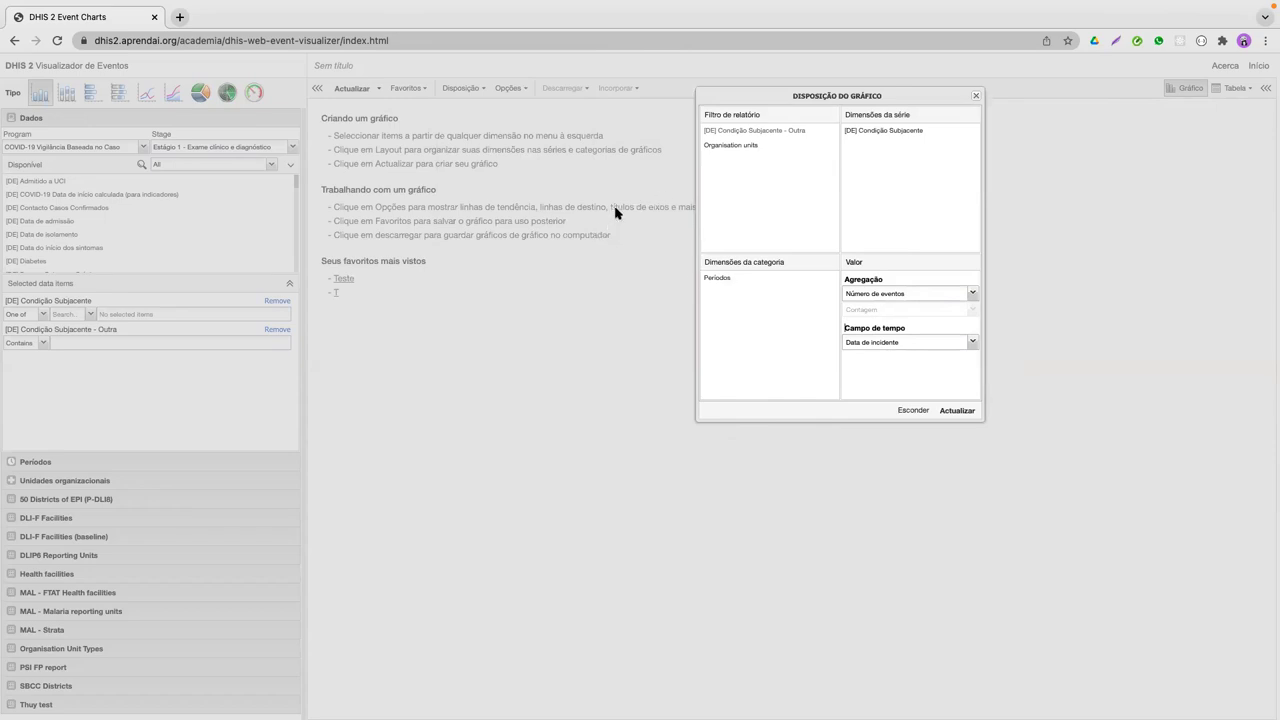
{"action": "left_click", "coordinate": [913, 410]}
Step: Open the chart options, review the data, axis, style and general settings, and close them without changes
{"action": "left_click", "coordinate": [474, 88]}
{"action": "left_click", "coordinate": [518, 88]}
{"action": "left_click", "coordinate": [520, 89]}
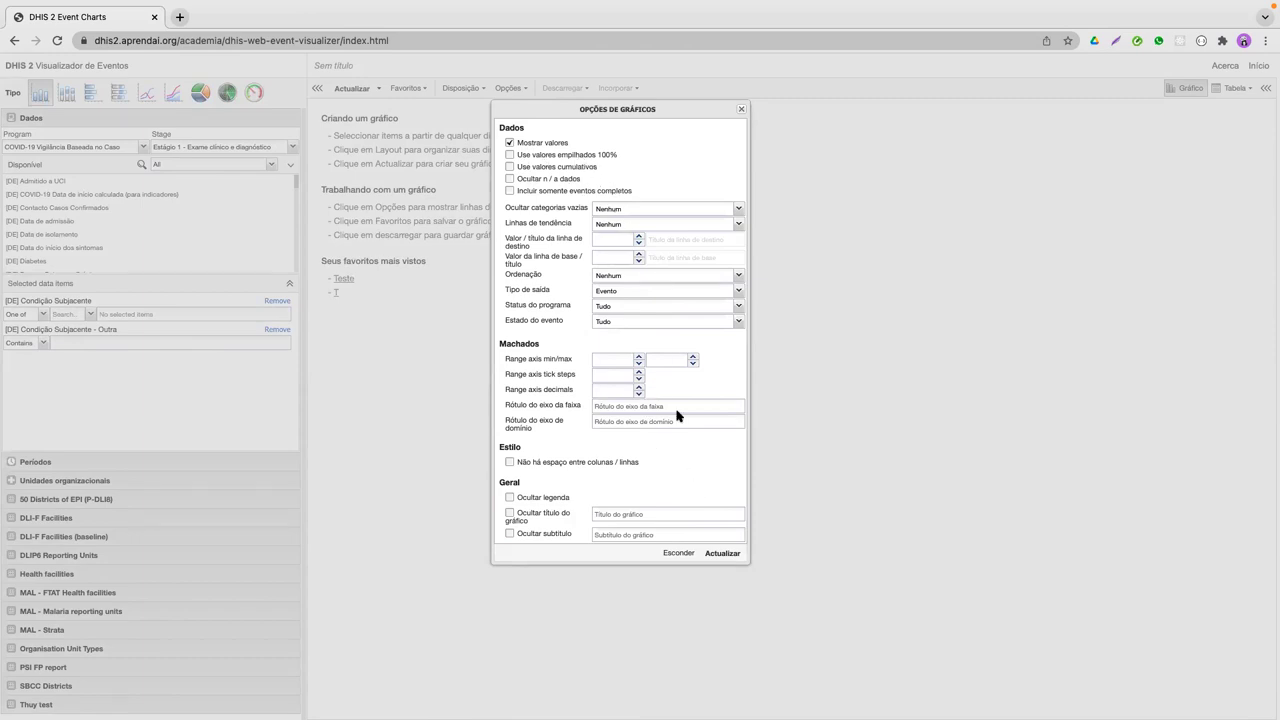
{"action": "left_click", "coordinate": [741, 110]}
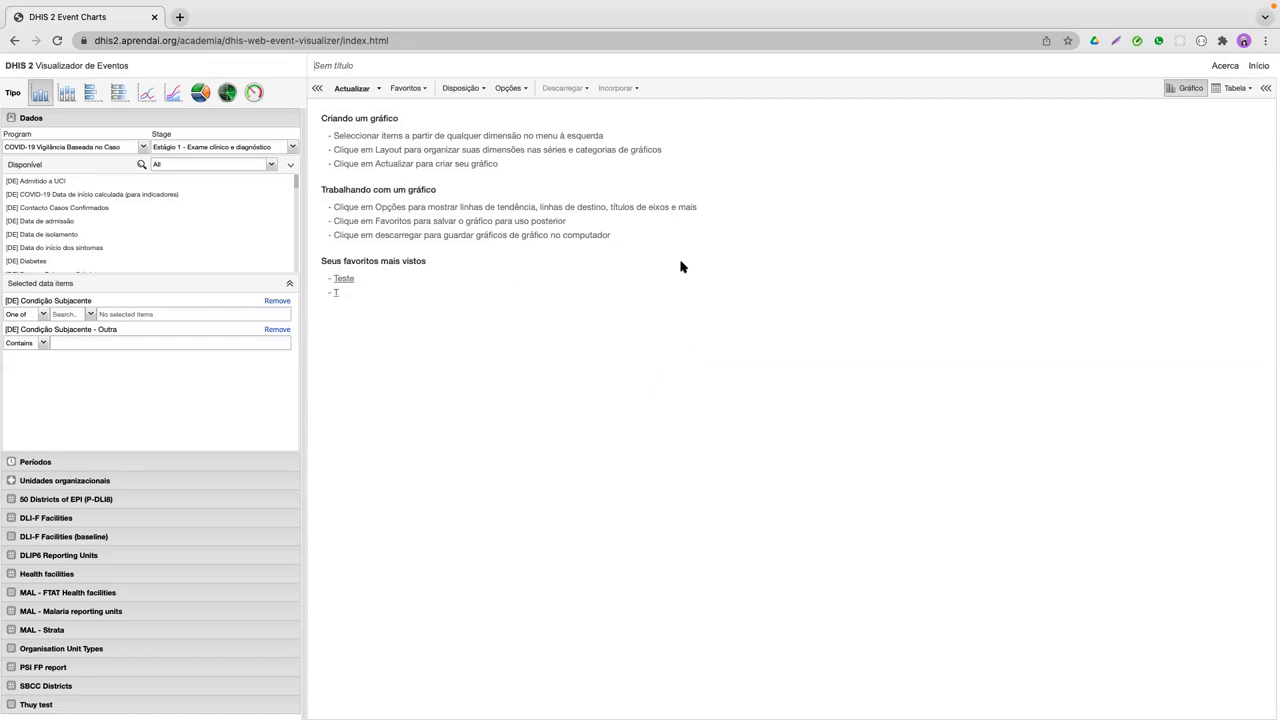
Step: Remove both Condição Subjacente data items from the selection and reload the page to start from an empty chart
{"action": "left_click", "coordinate": [277, 301]}
{"action": "left_click", "coordinate": [278, 301]}
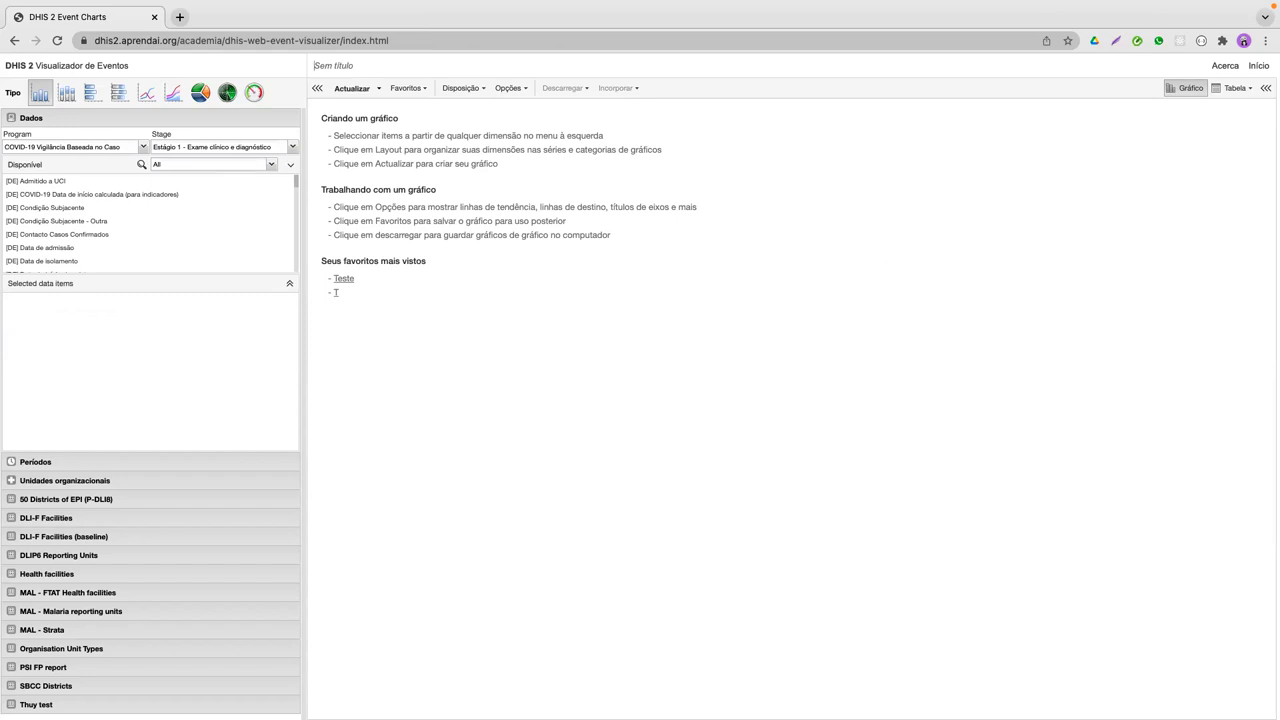
{"action": "left_click", "coordinate": [56, 42]}
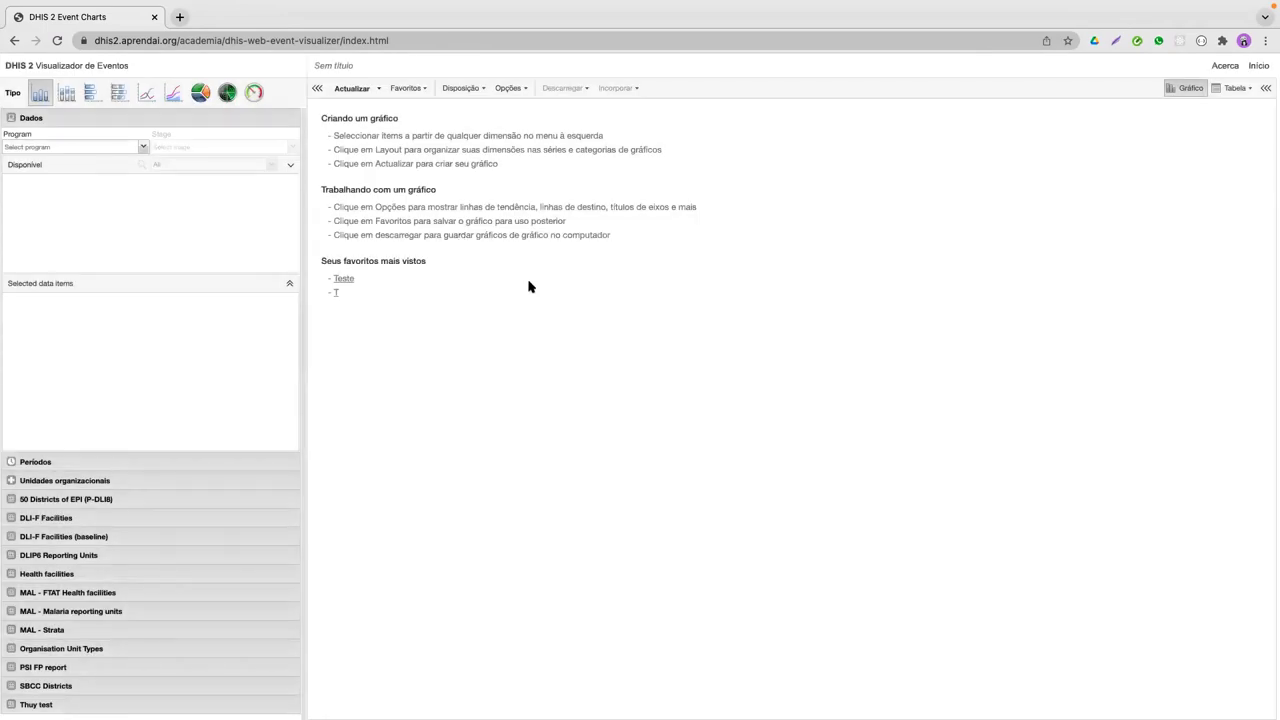
Step: Show all open windows and move the Event Visualizer presentation tab out of the event chart's browser window
{"action": "key", "text": "ctrl+Up"}
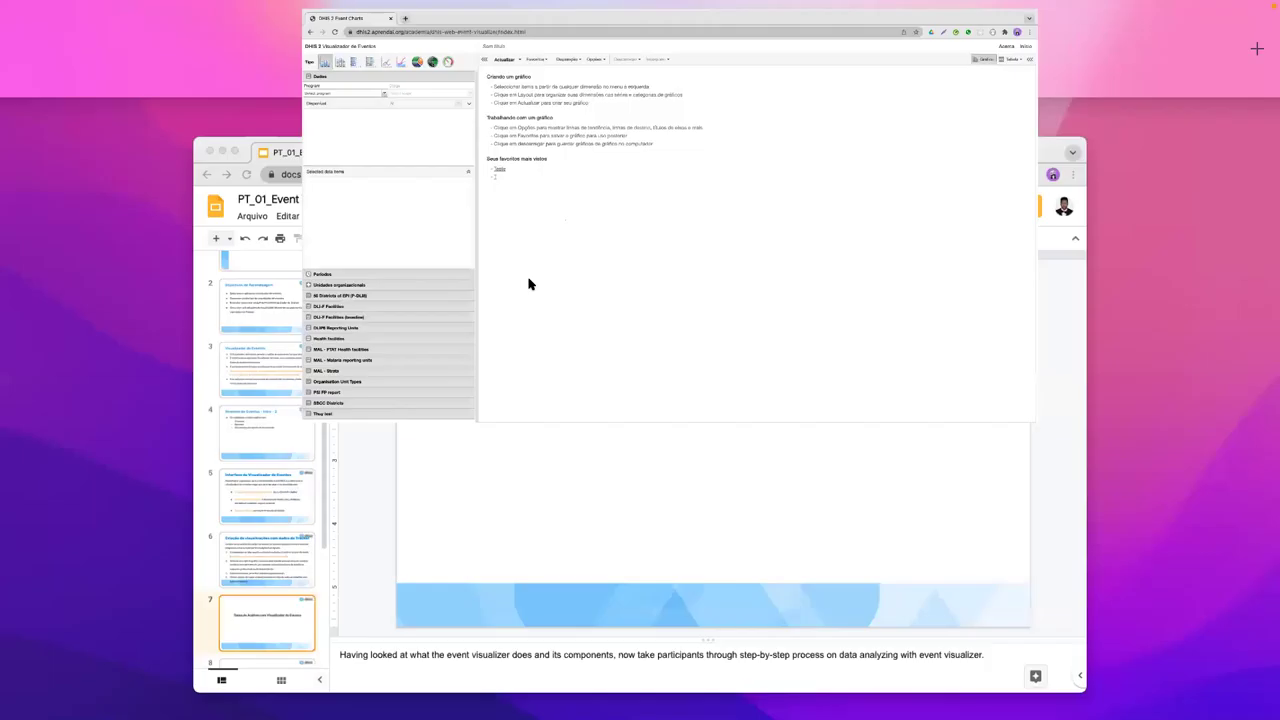
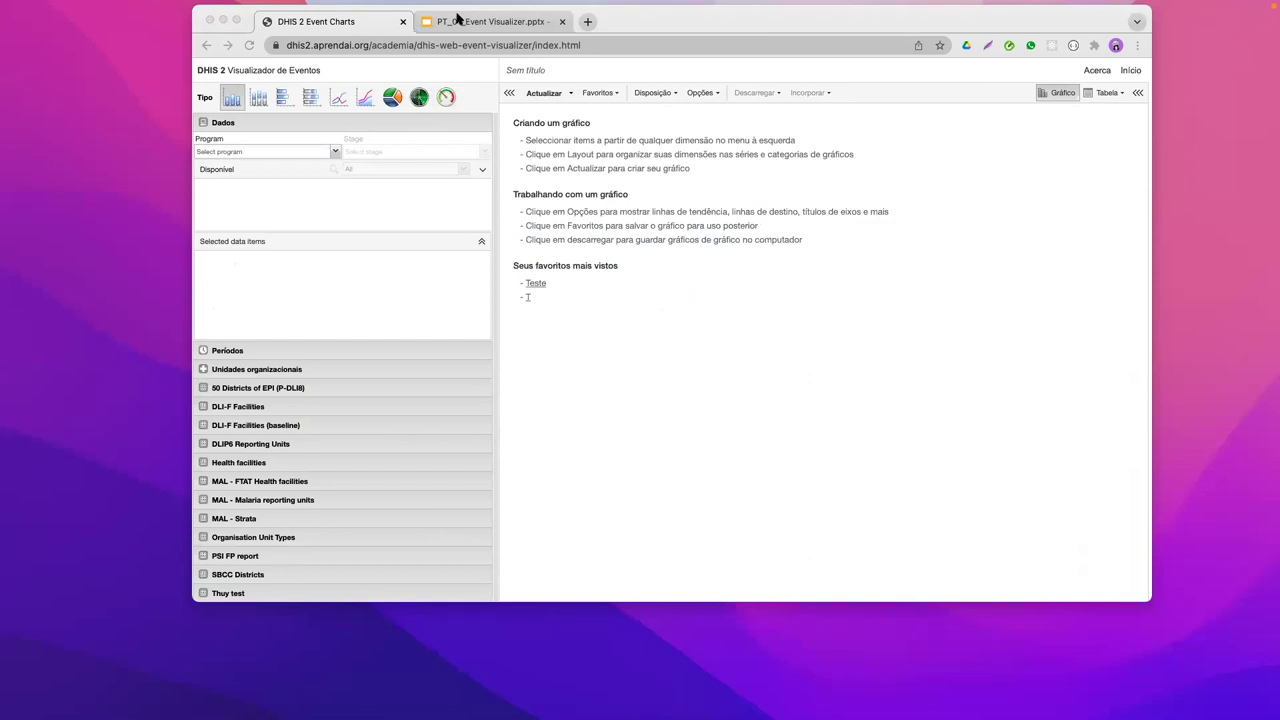
{"action": "left_click", "coordinate": [540, 283]}
{"action": "left_click_drag", "start_coordinate": [490, 21], "coordinate": [1279, 330]}
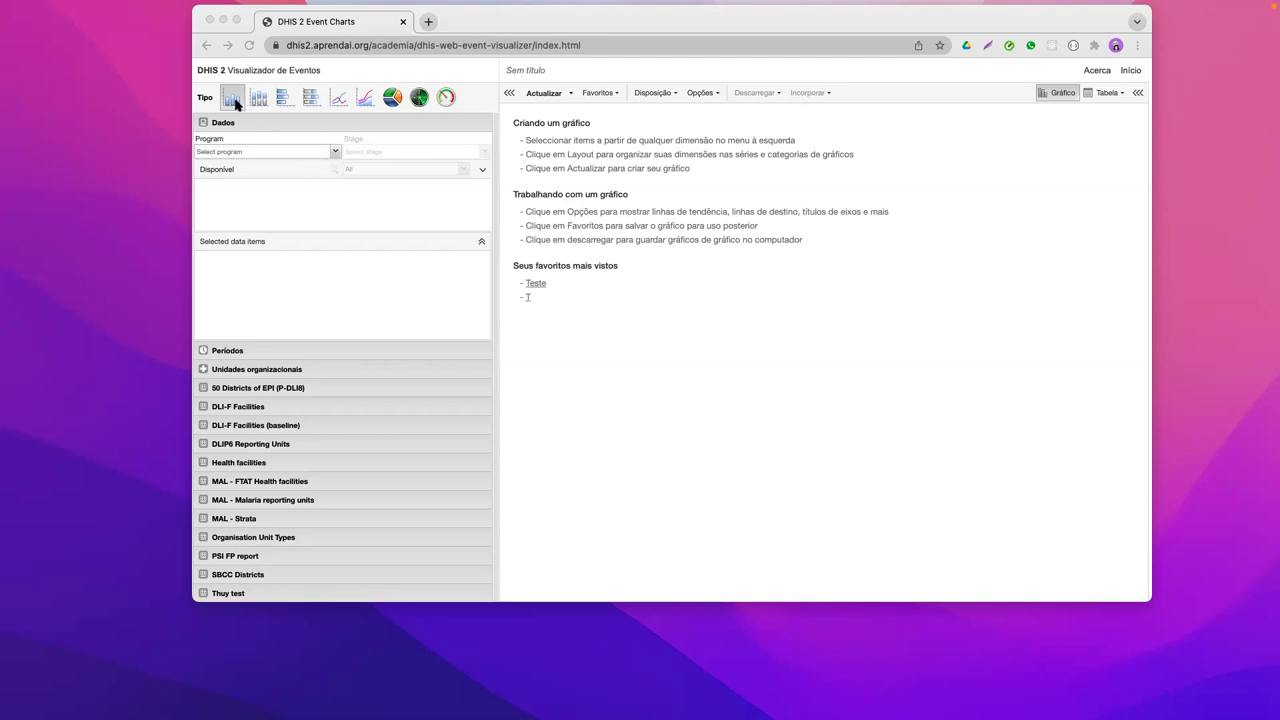
{"action": "left_click", "coordinate": [407, 251]}
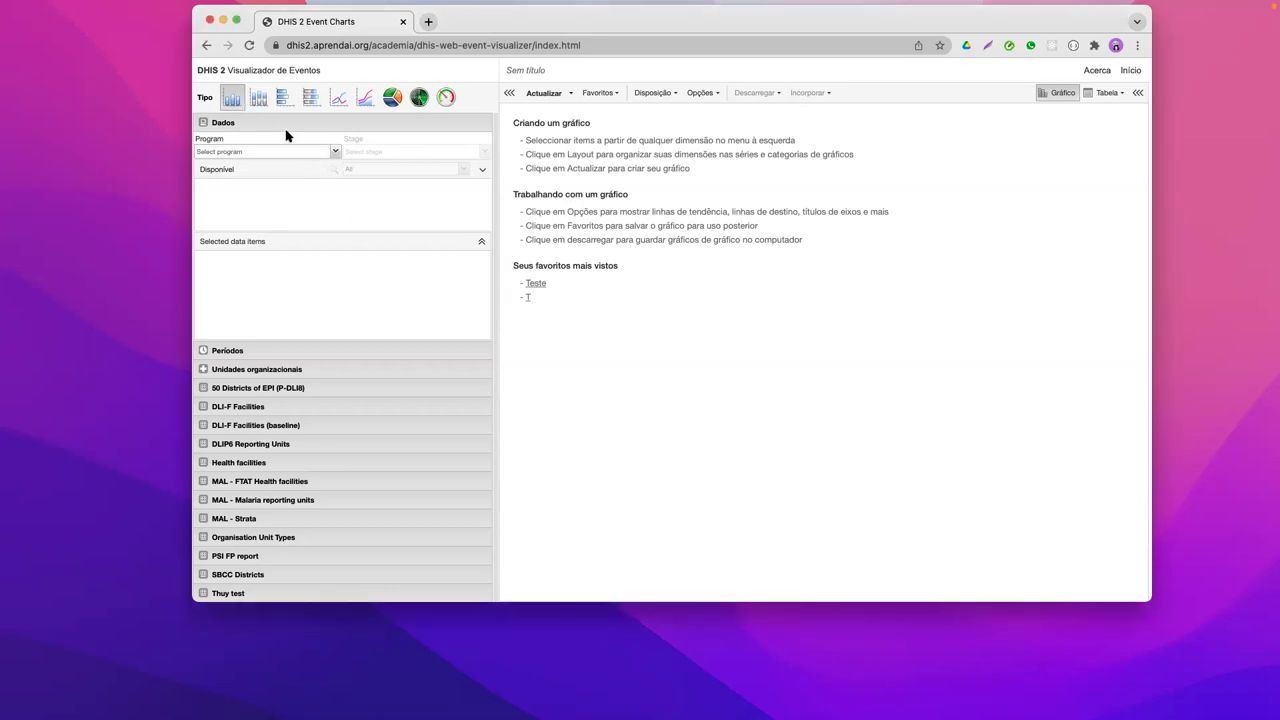
Step: Try out the stacked column, line and stacked bar chart types, and return to the column chart
{"action": "left_click", "coordinate": [259, 100]}
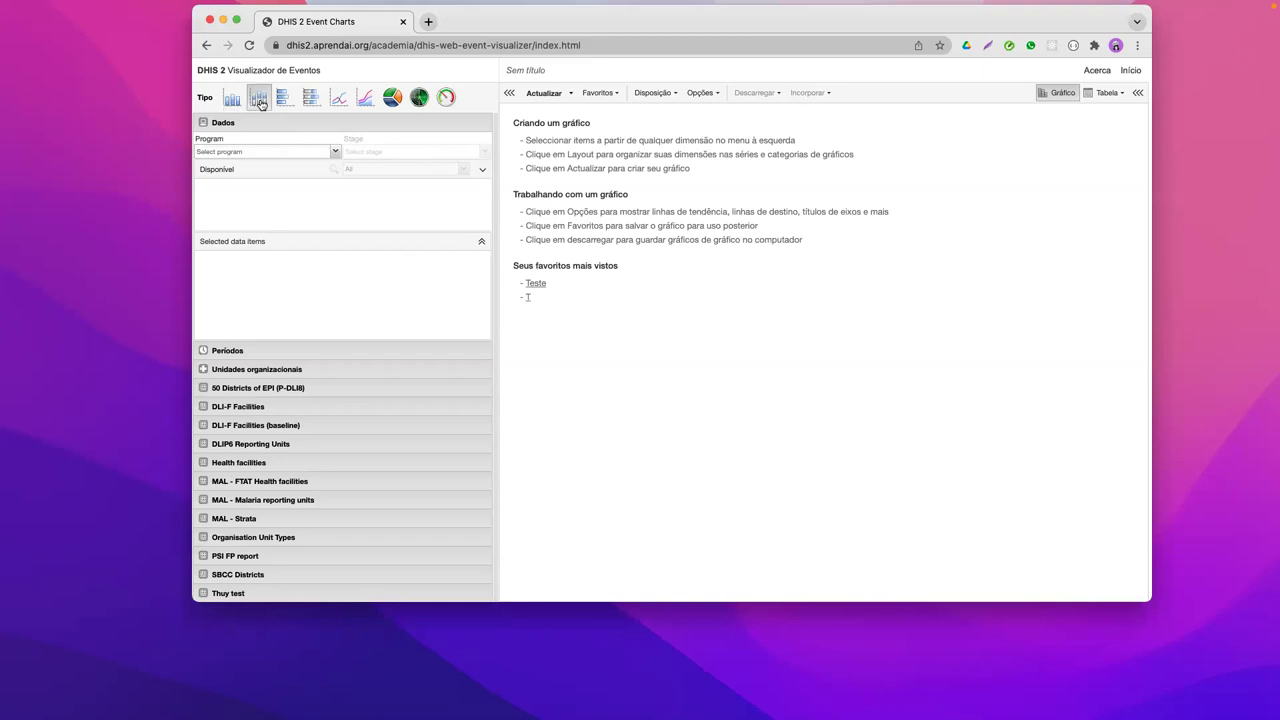
{"action": "left_click", "coordinate": [236, 104]}
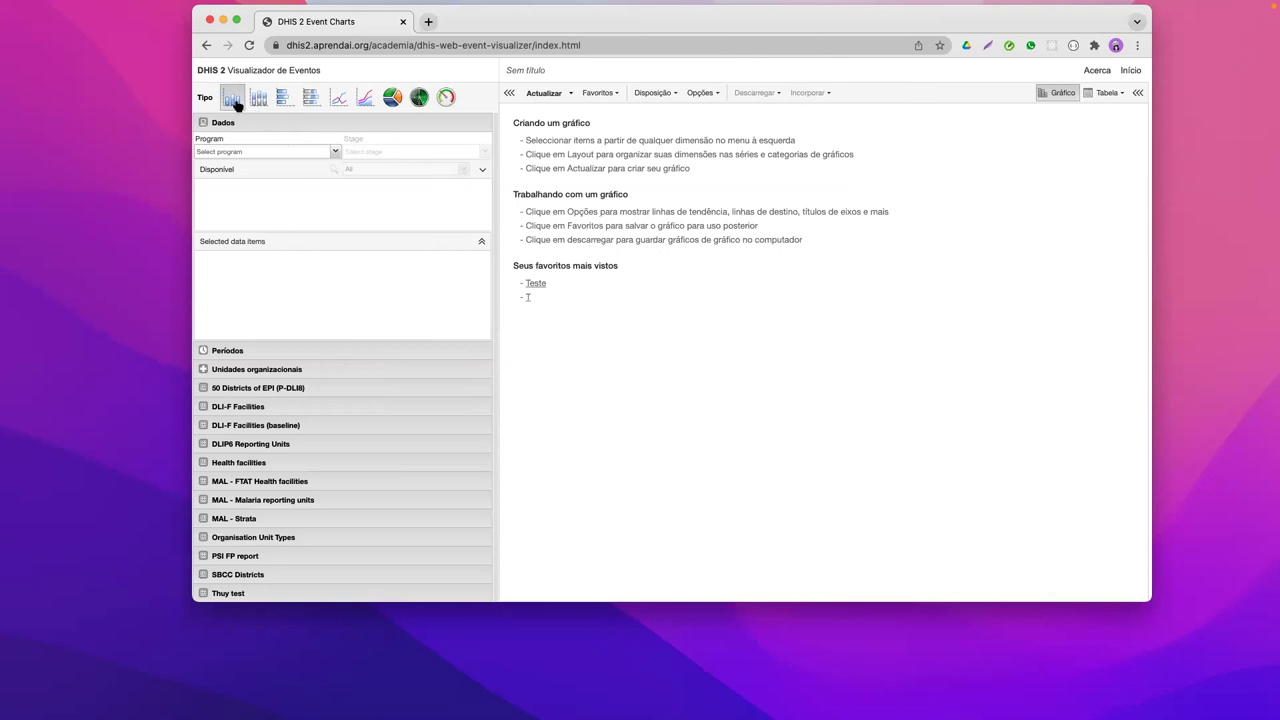
{"action": "left_click", "coordinate": [340, 103]}
{"action": "left_click", "coordinate": [311, 99]}
{"action": "left_click", "coordinate": [231, 99]}
Step: Select the program COVID-19 Vigilância Baseada no Caso and its stage Estágio 3 - Resultados do laboratório
{"action": "left_click", "coordinate": [336, 152]}
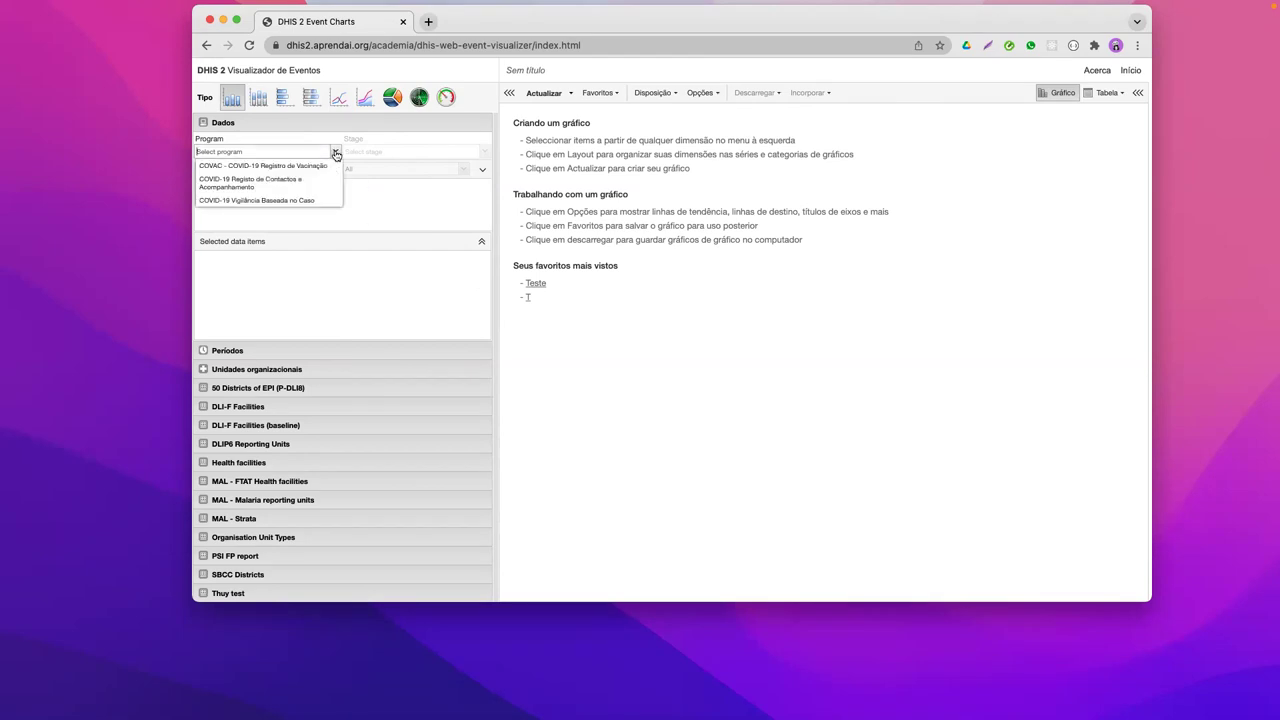
{"action": "left_click", "coordinate": [279, 201]}
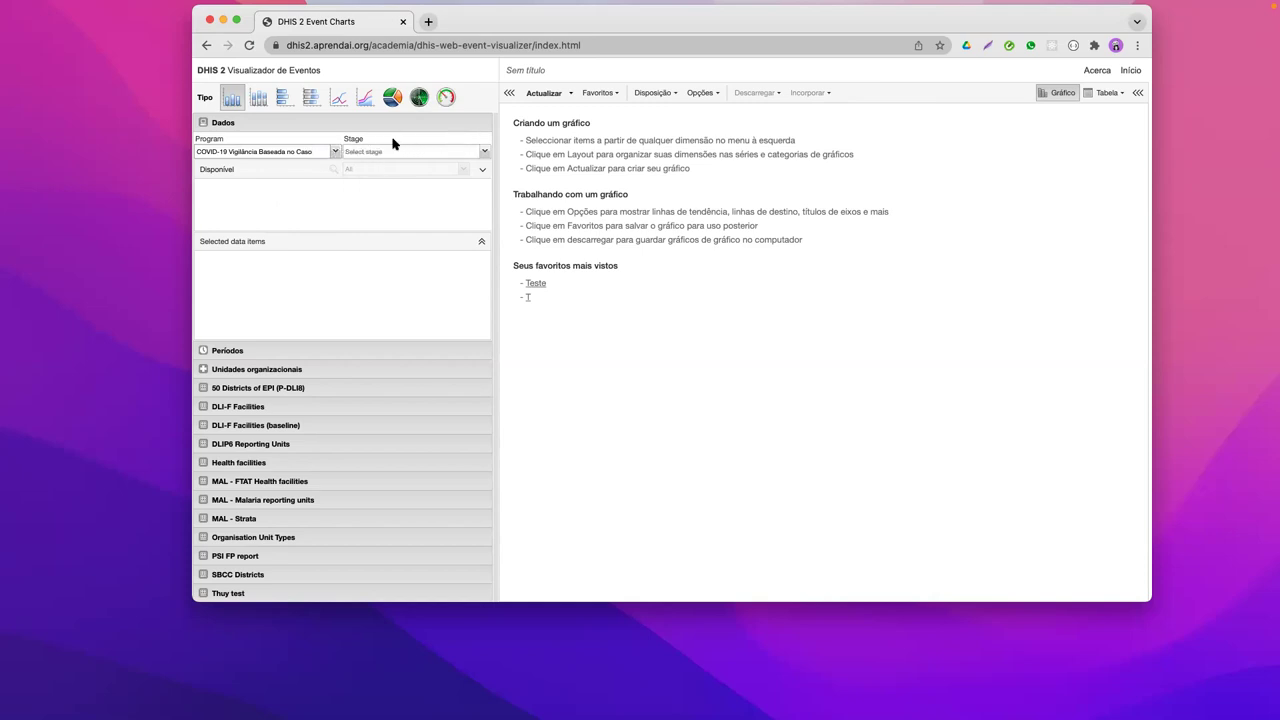
{"action": "left_click", "coordinate": [483, 152]}
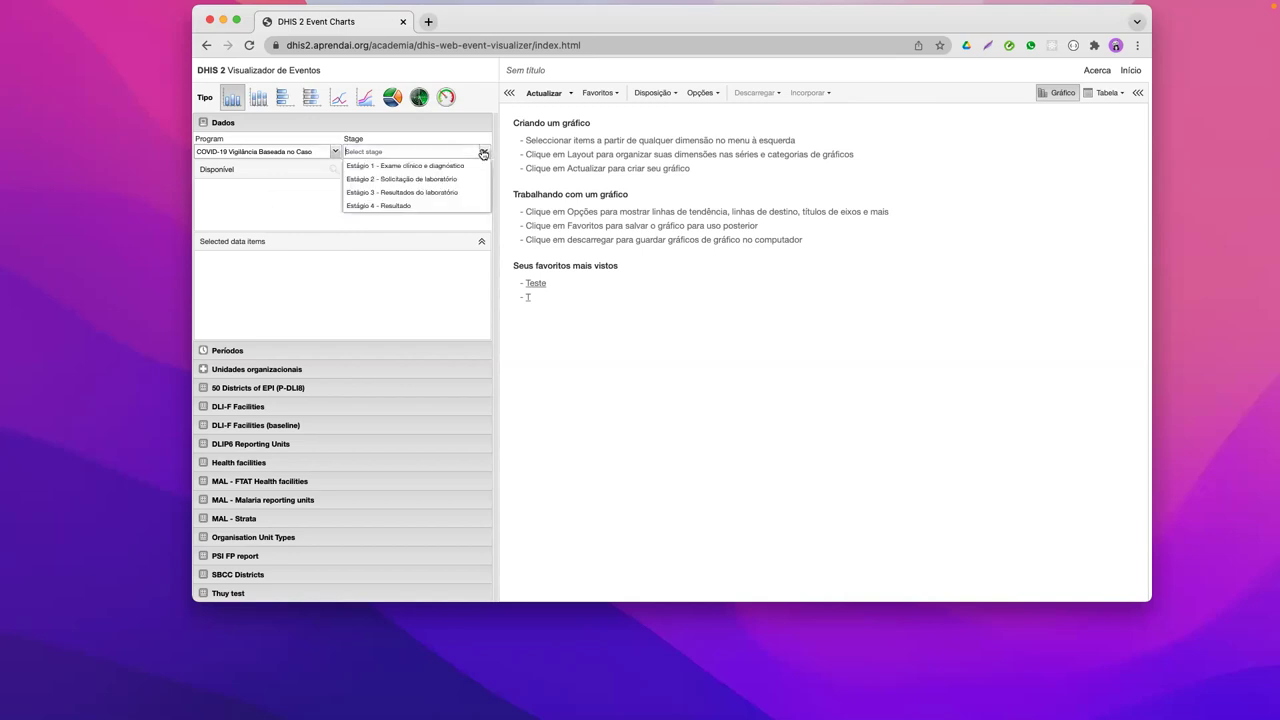
{"action": "left_click", "coordinate": [437, 193]}
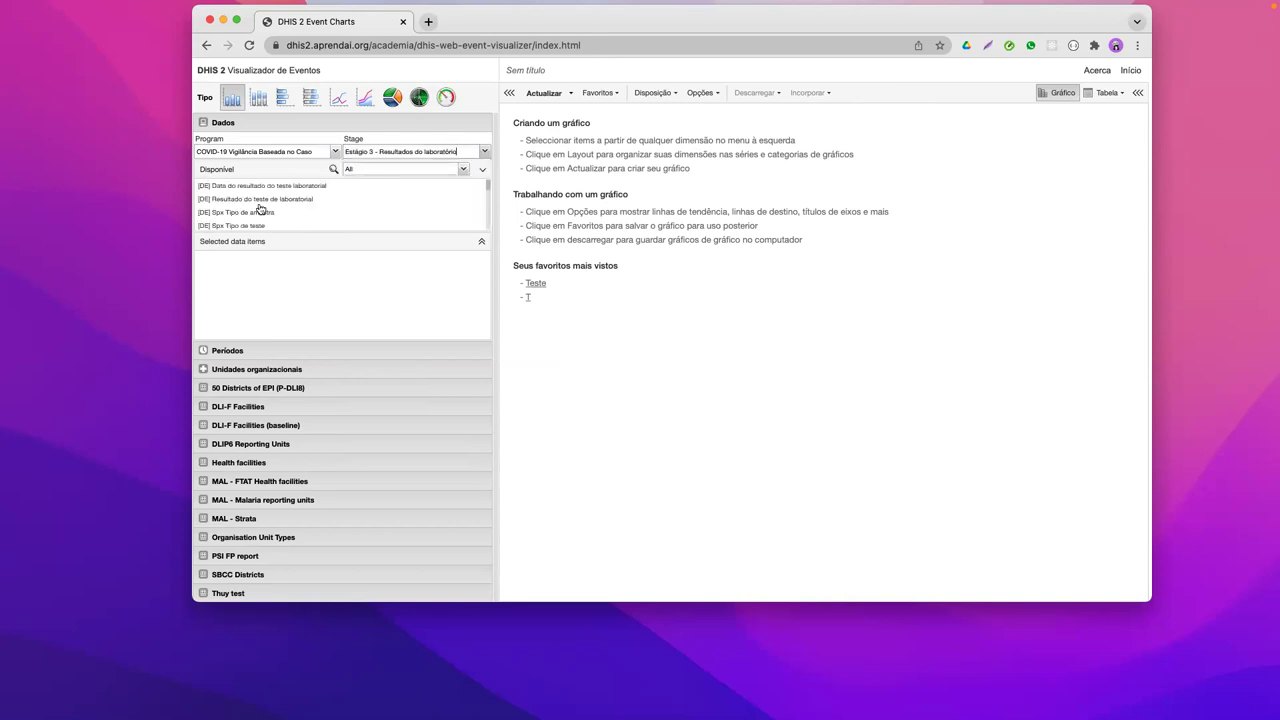
Step: Find Resultado do teste de laboratorial among the available data items and add it to the selected items
{"action": "scroll", "coordinate": [271, 224], "scroll_direction": "down", "scroll_amount": 5}
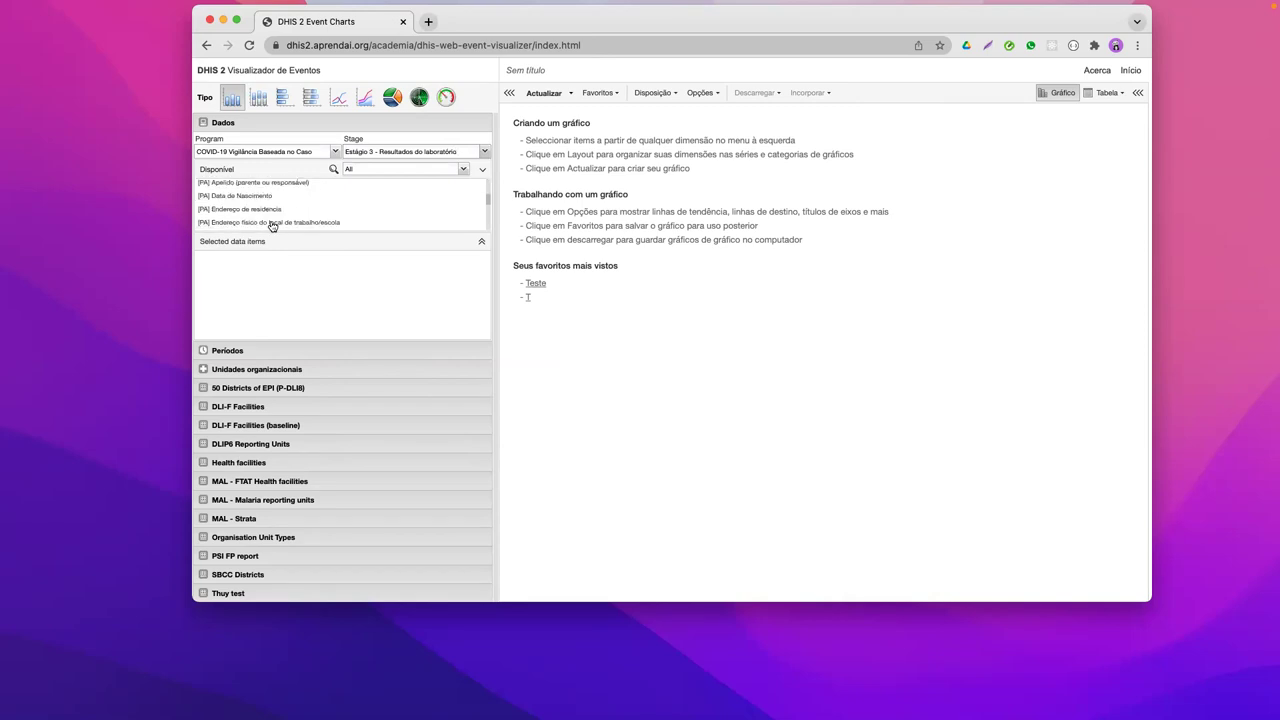
{"action": "scroll", "coordinate": [245, 204], "scroll_direction": "up", "scroll_amount": 4}
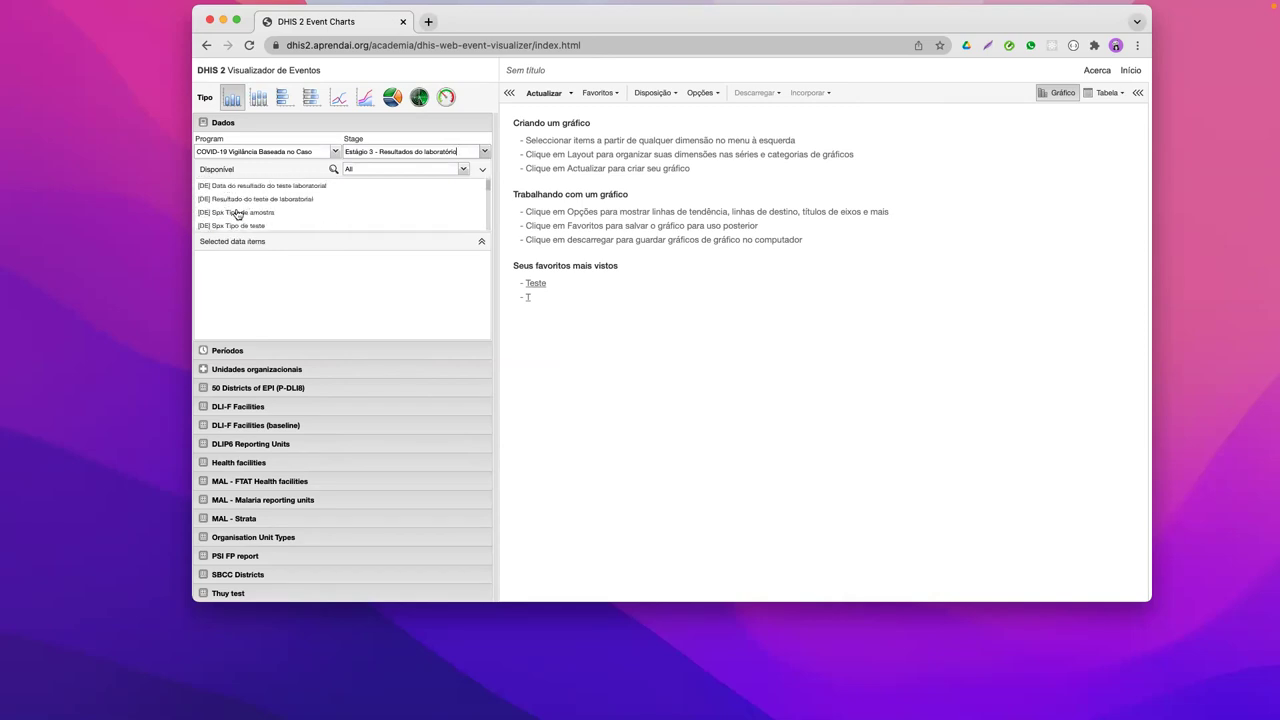
{"action": "scroll", "coordinate": [280, 211], "scroll_direction": "down", "scroll_amount": 5}
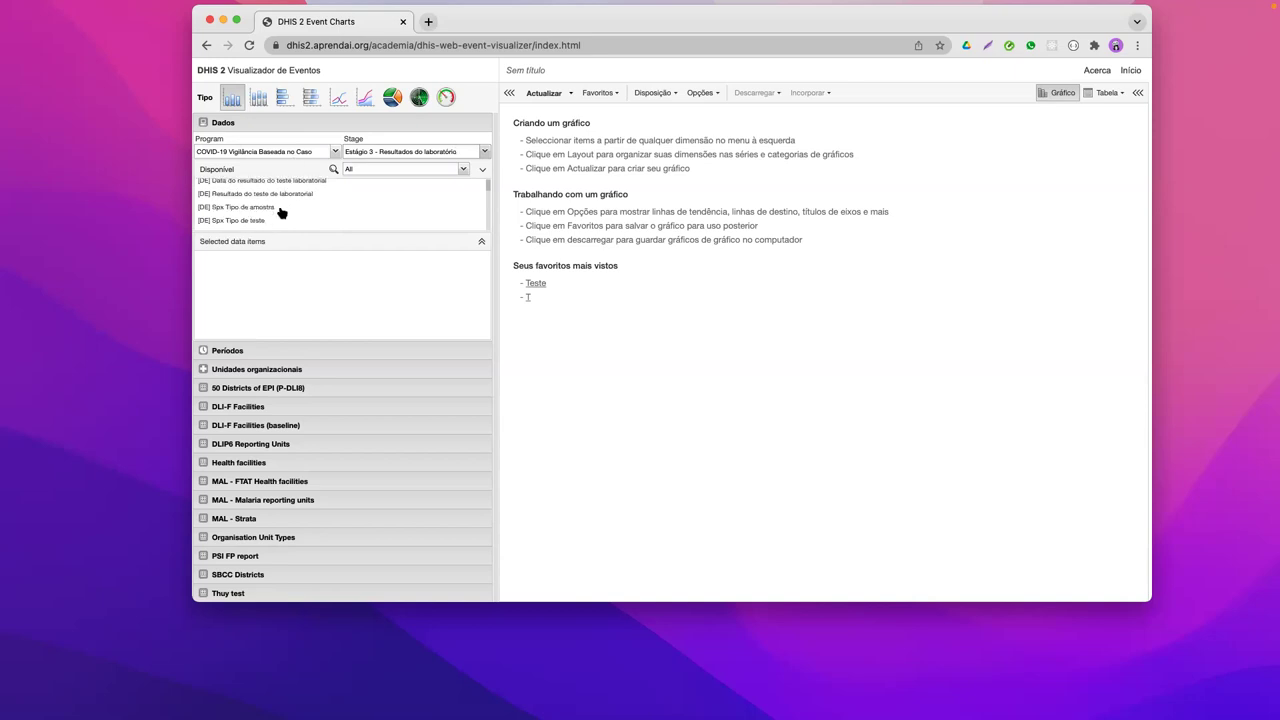
{"action": "scroll", "coordinate": [300, 195], "scroll_direction": "up", "scroll_amount": 5}
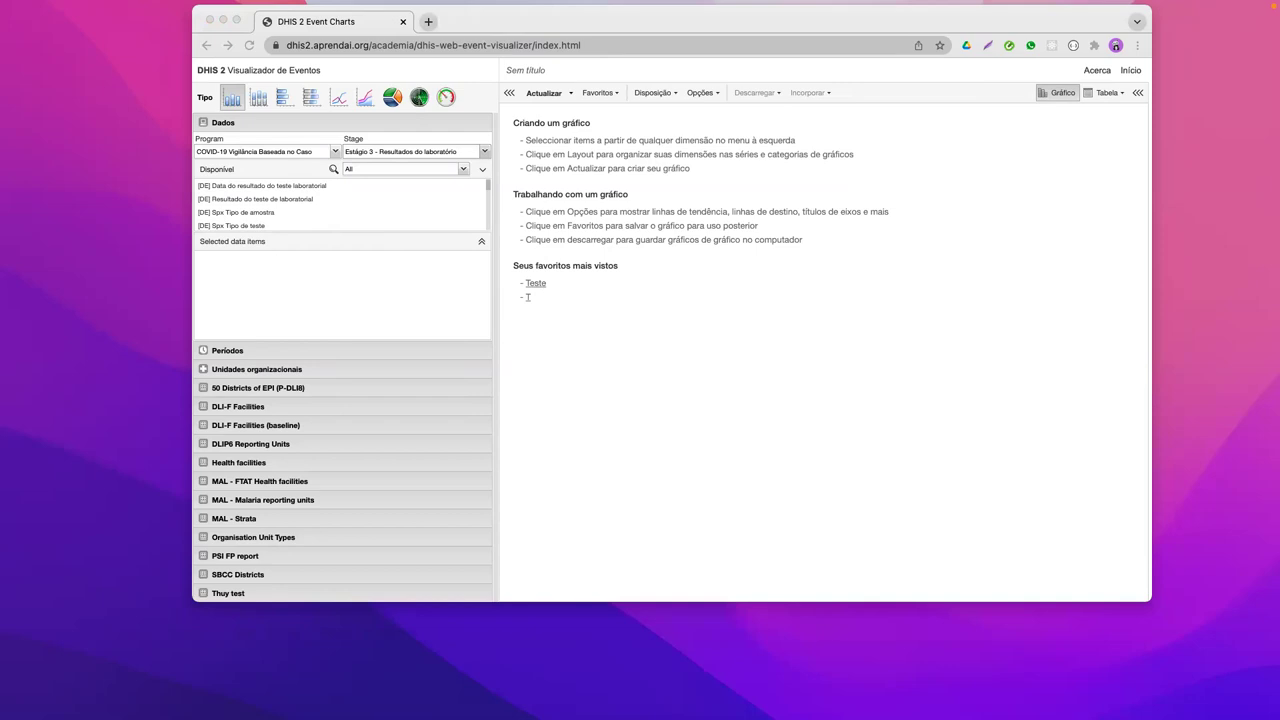
{"action": "double_click", "coordinate": [284, 200]}
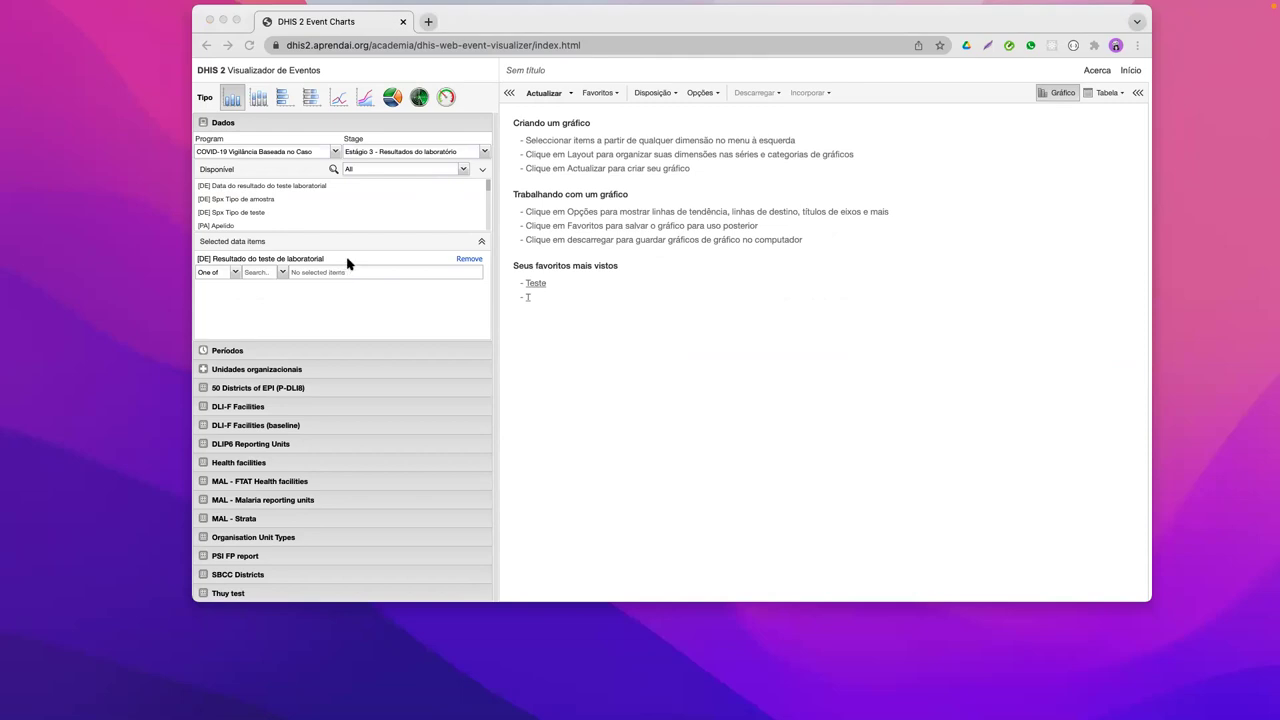
Step: Search the available data items for Sexo and add it to the selected data items
{"action": "scroll", "coordinate": [249, 216], "scroll_direction": "down", "scroll_amount": 1}
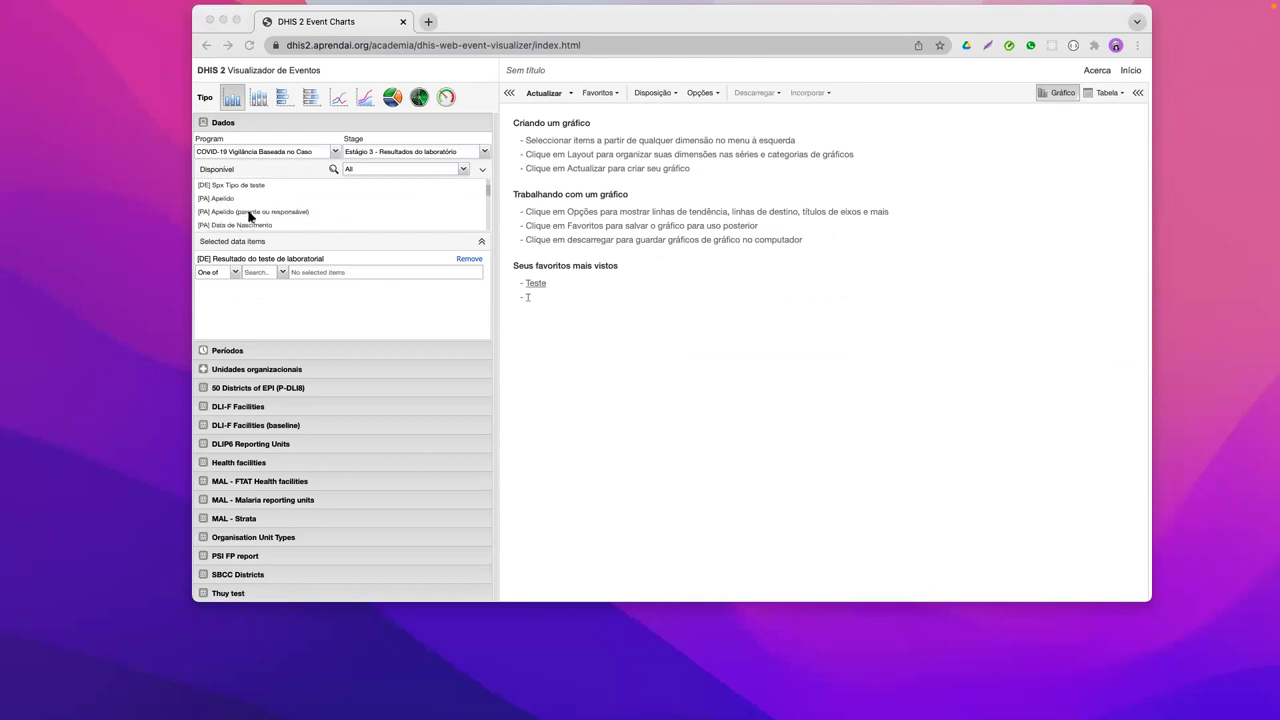
{"action": "scroll", "coordinate": [252, 207], "scroll_direction": "up", "scroll_amount": 1}
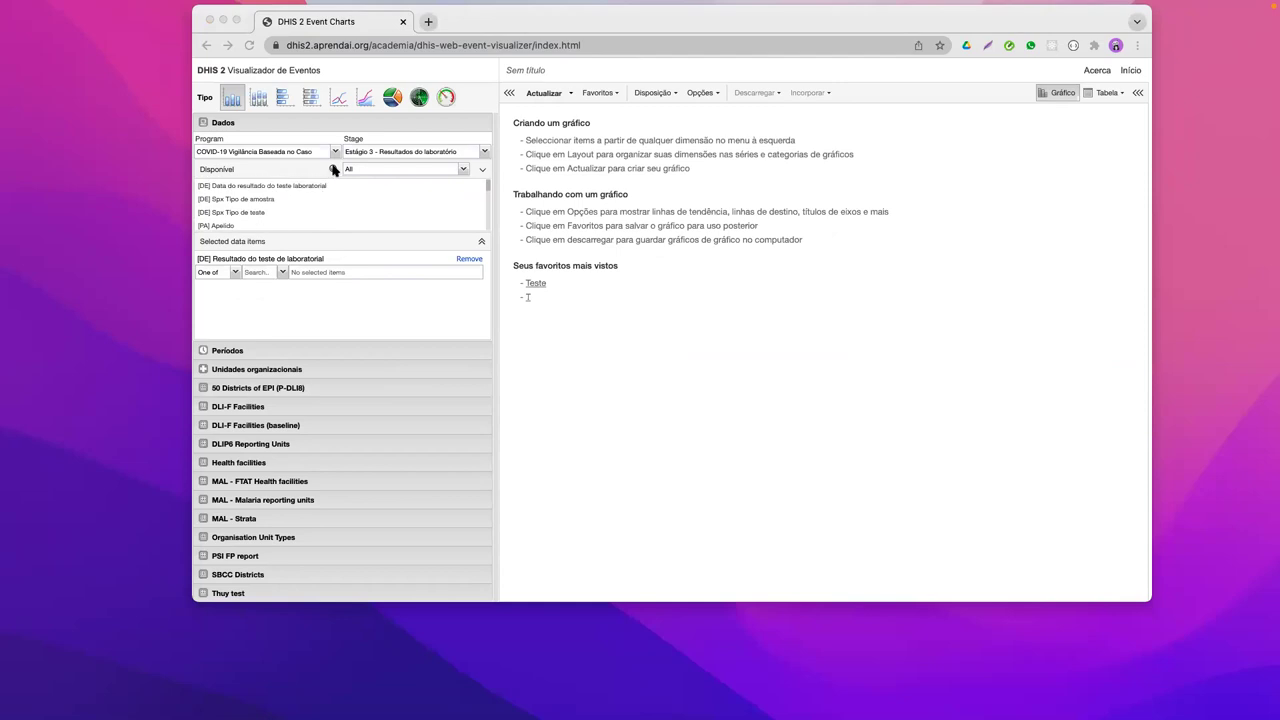
{"action": "left_click", "coordinate": [336, 170]}
{"action": "scroll", "coordinate": [319, 201], "scroll_direction": "down", "scroll_amount": 2}
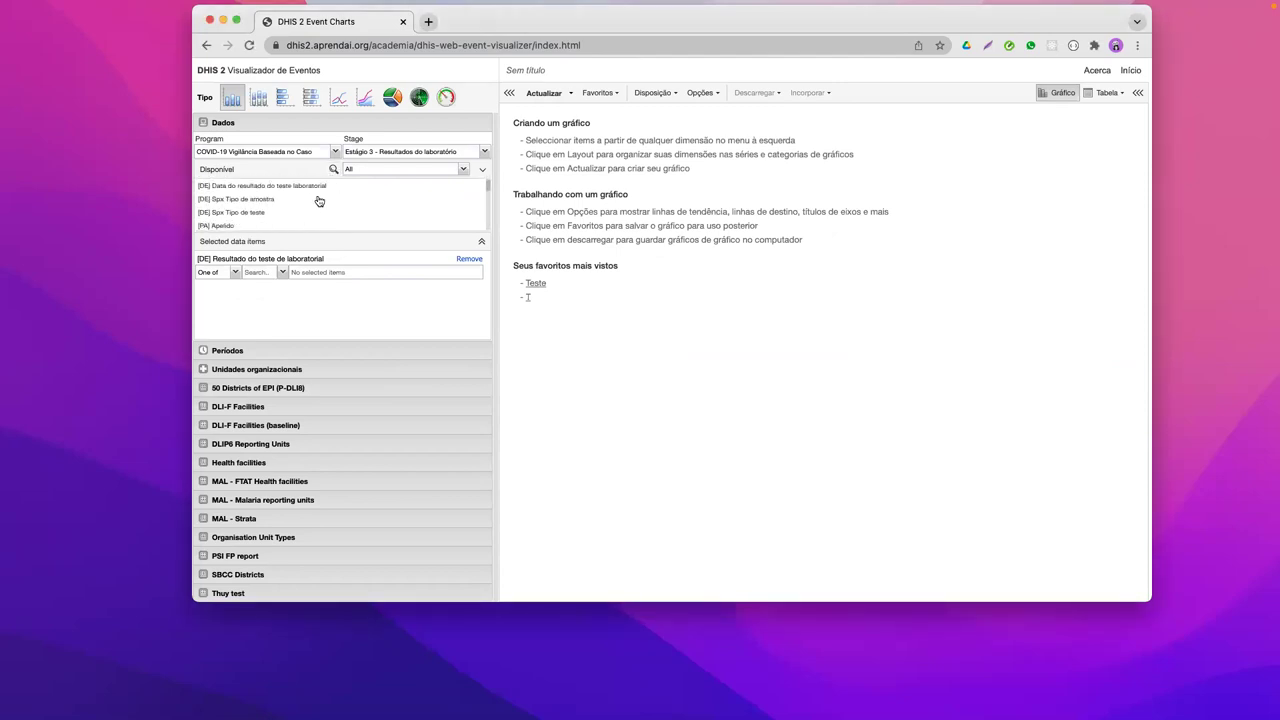
{"action": "scroll", "coordinate": [300, 210], "scroll_direction": "down", "scroll_amount": 1}
{"action": "scroll", "coordinate": [330, 200], "scroll_direction": "up", "scroll_amount": 1}
{"action": "left_click", "coordinate": [335, 170]}
{"action": "type", "text": "Sexo"}
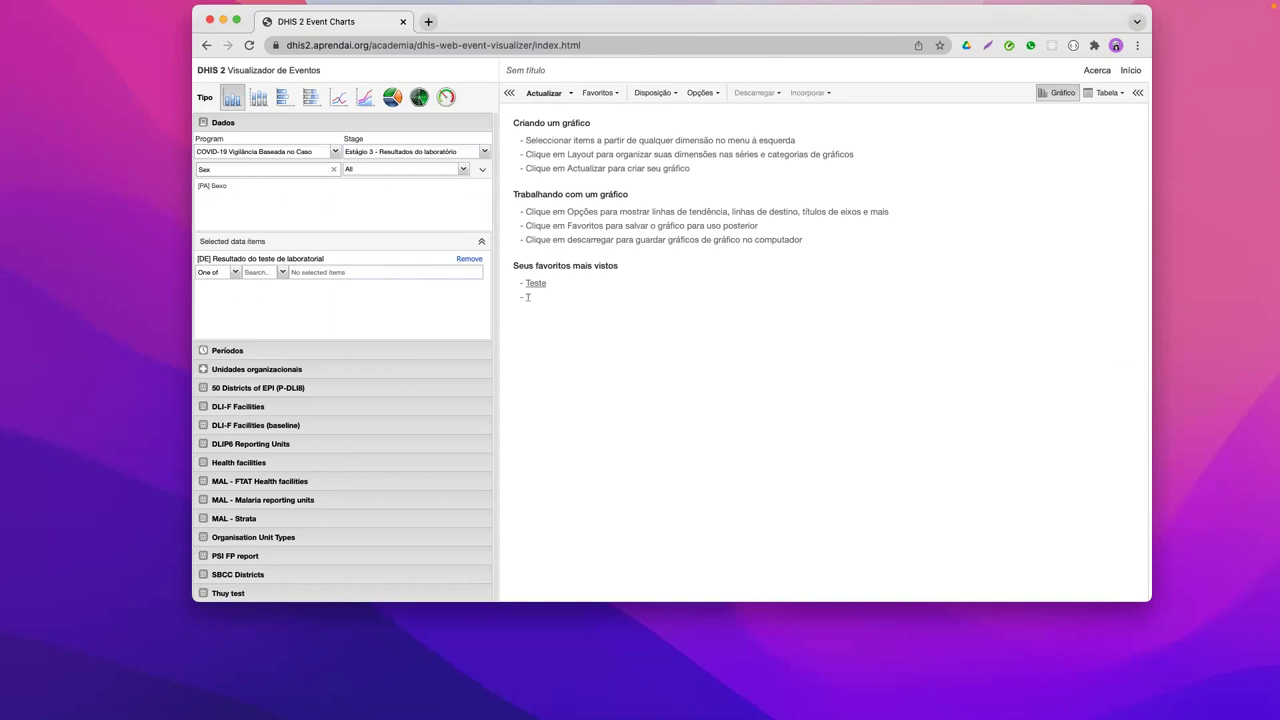
{"action": "double_click", "coordinate": [224, 188]}
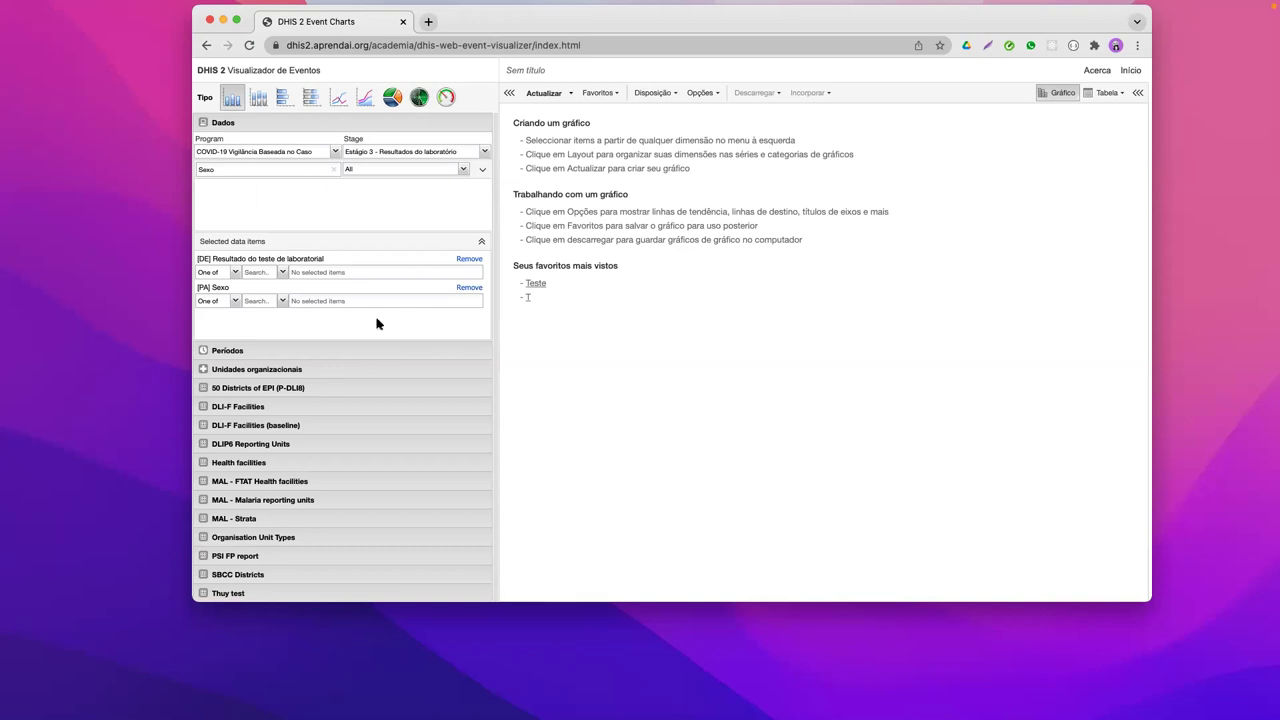
Step: Open the period selection and deselect the relative period Últimos doze meses
{"action": "left_click", "coordinate": [250, 352]}
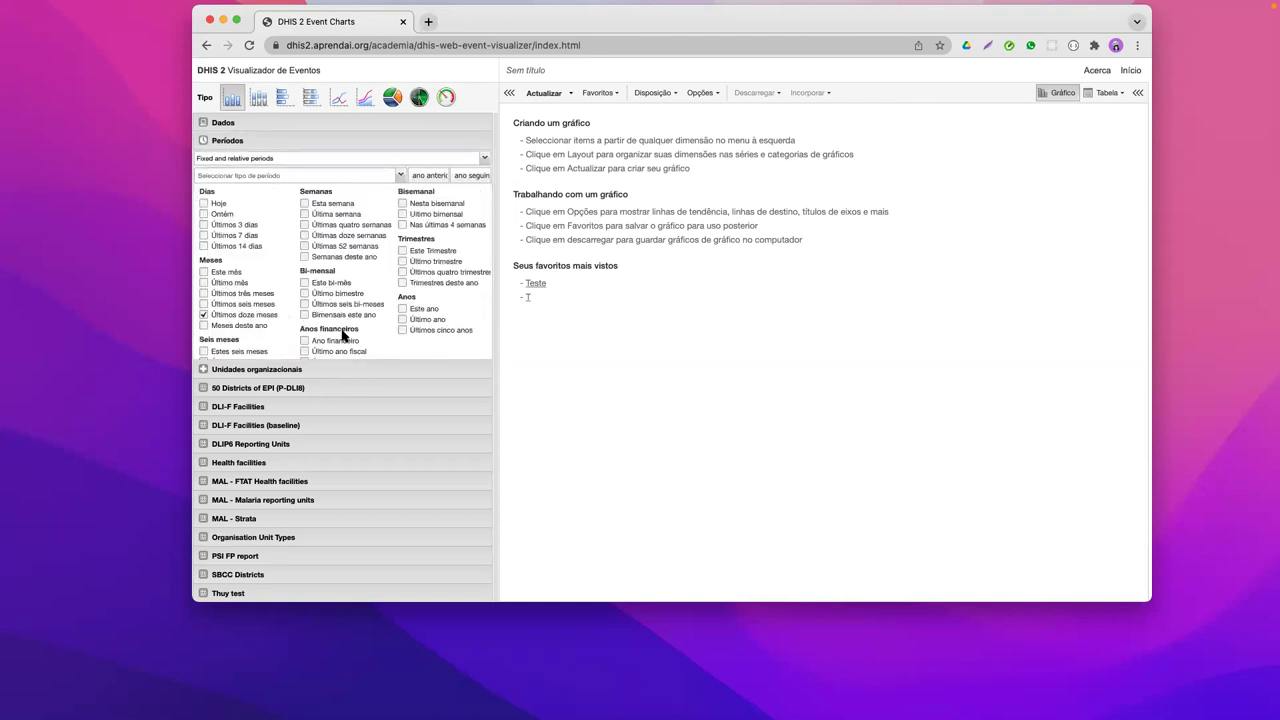
{"action": "left_click", "coordinate": [204, 316]}
{"action": "left_click", "coordinate": [205, 316]}
{"action": "left_click", "coordinate": [203, 315]}
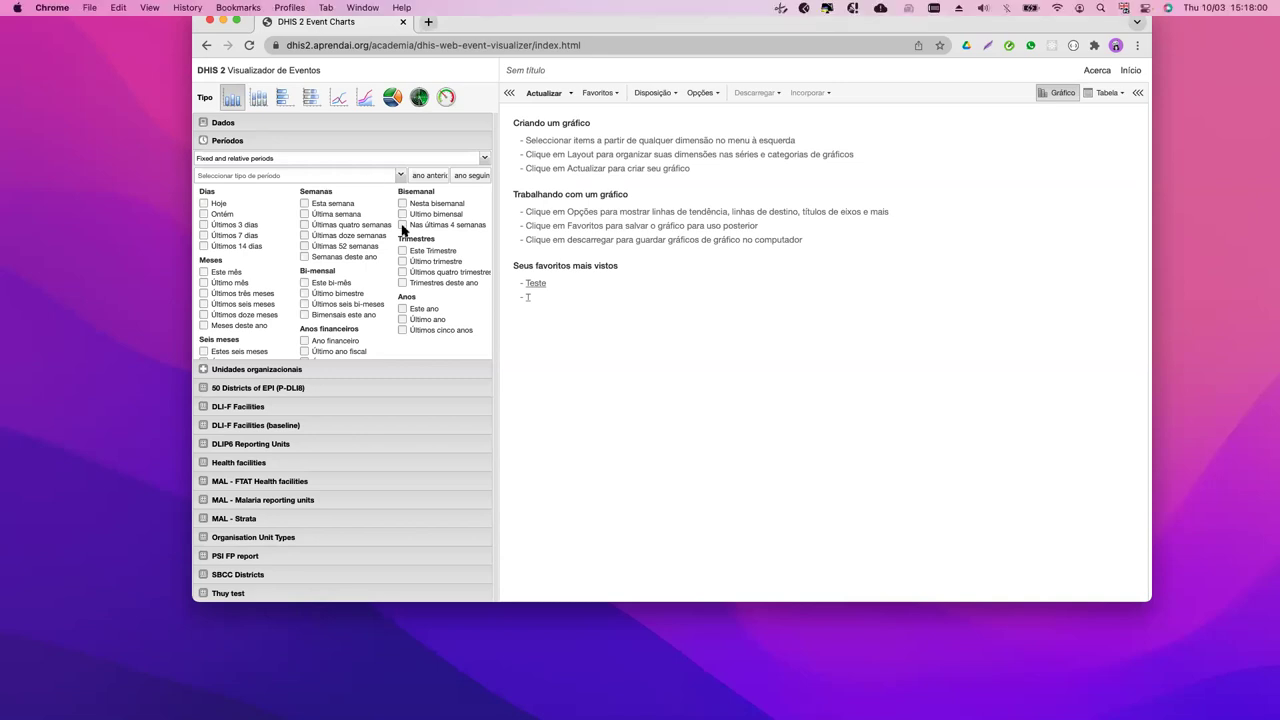
Step: Set the fixed period type to Mensal and expand the browser window to full screen
{"action": "left_click", "coordinate": [313, 176]}
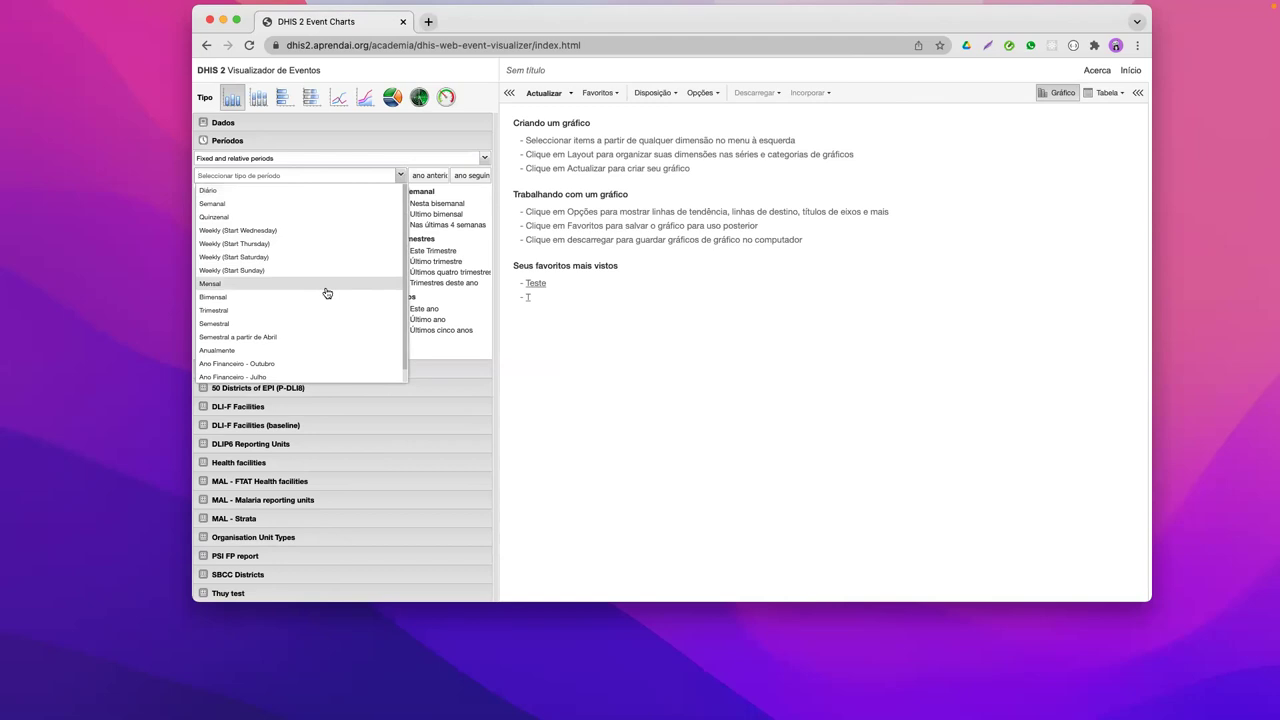
{"action": "scroll", "coordinate": [326, 292], "scroll_direction": "down", "scroll_amount": 1}
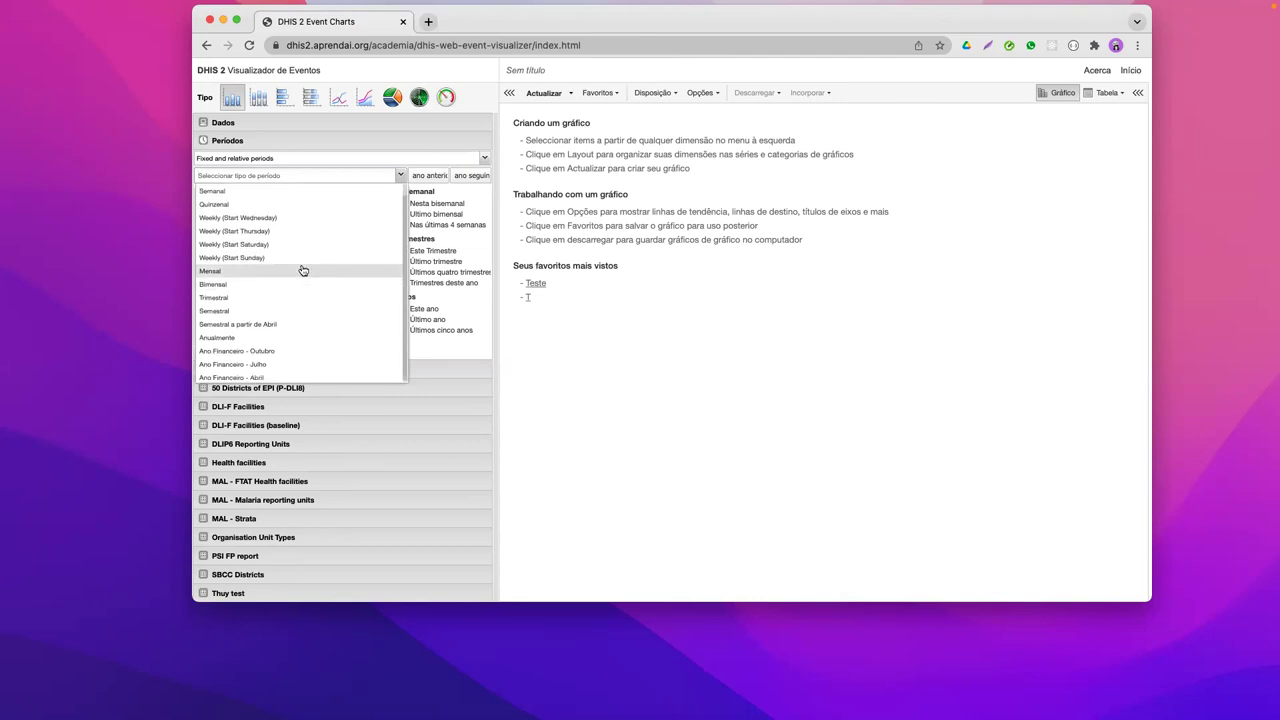
{"action": "left_click", "coordinate": [221, 273]}
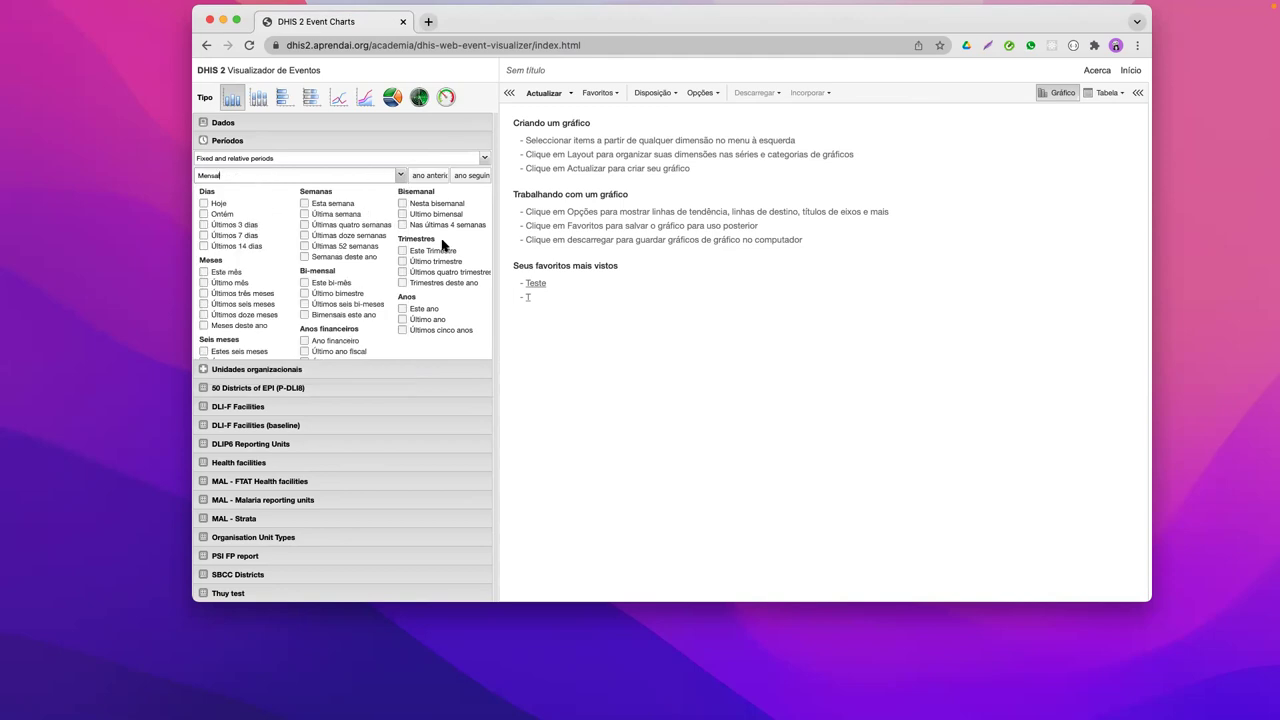
{"action": "left_click", "coordinate": [237, 20]}
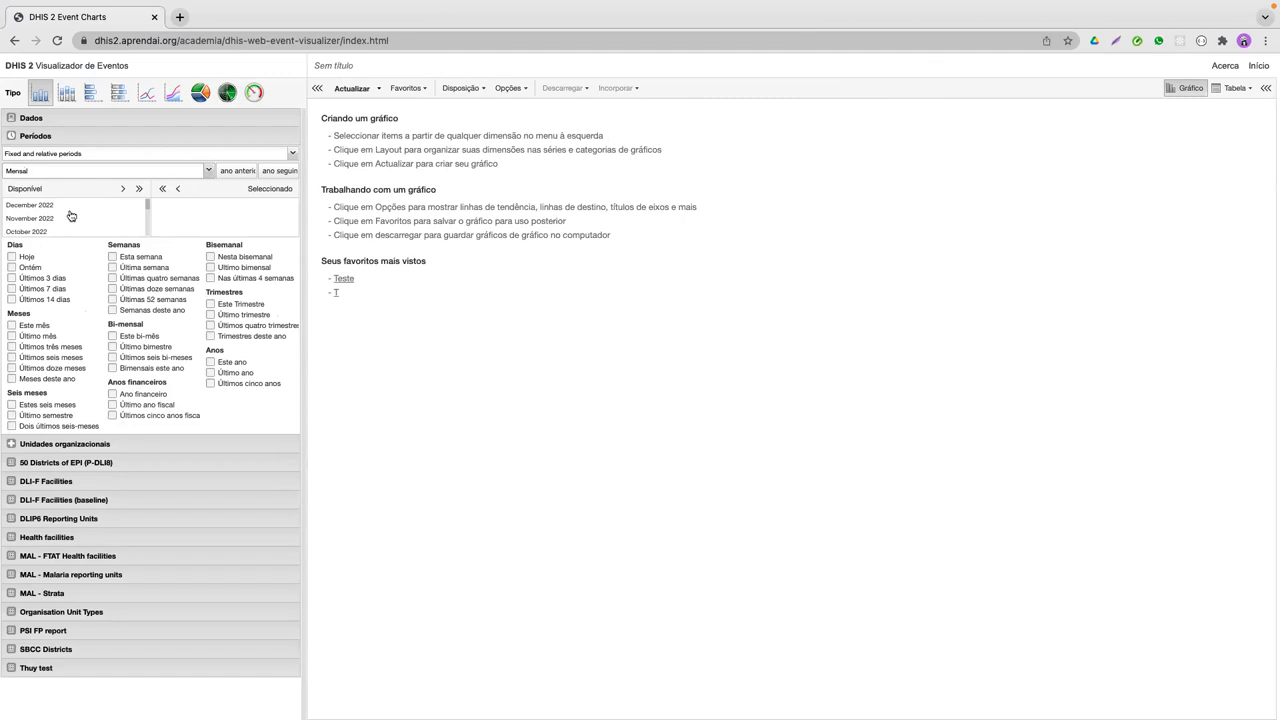
{"action": "scroll", "coordinate": [70, 216], "scroll_direction": "down", "scroll_amount": 3}
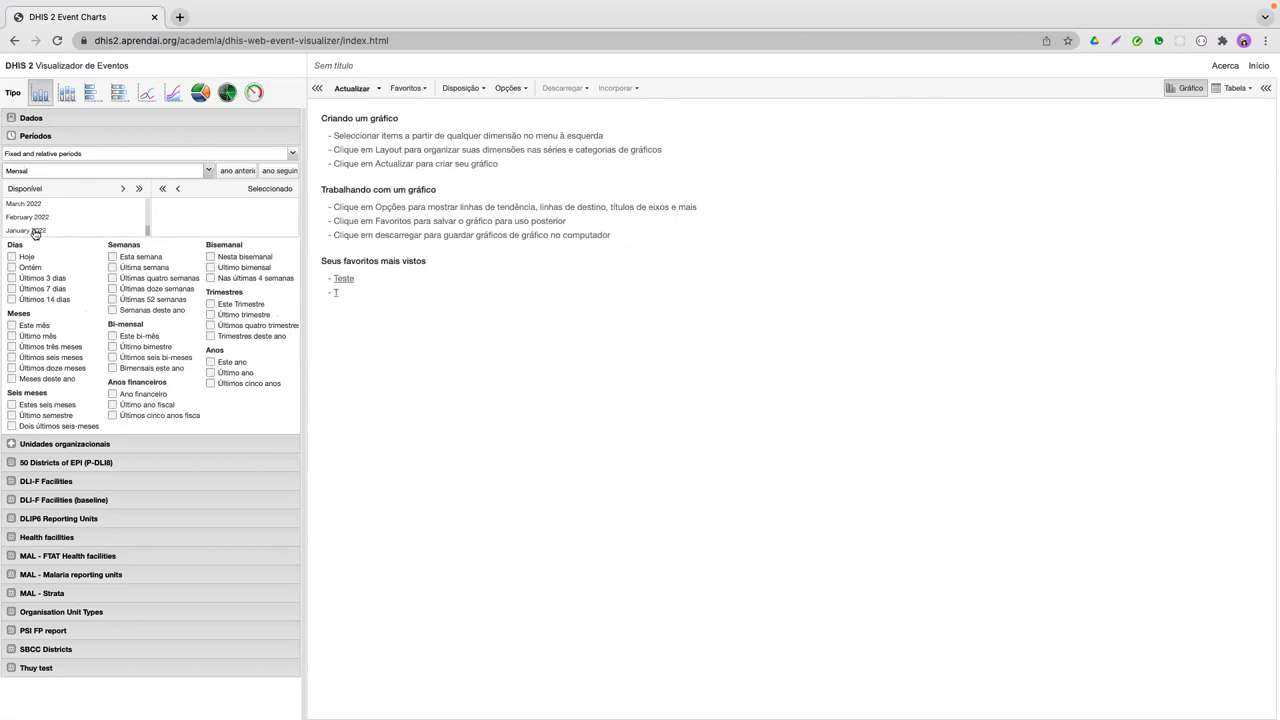
{"action": "scroll", "coordinate": [49, 220], "scroll_direction": "up", "scroll_amount": 3}
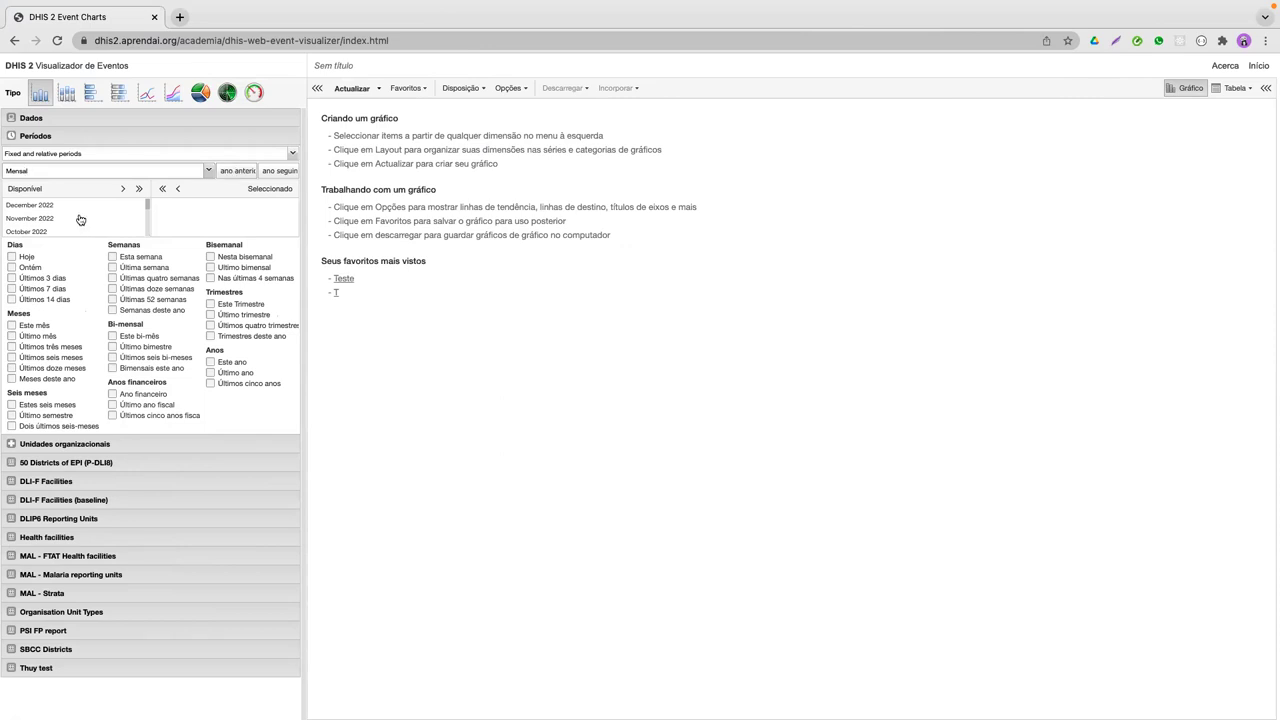
Step: Change the year of the available monthly periods to 2021
{"action": "left_click", "coordinate": [233, 171]}
{"action": "left_click", "coordinate": [237, 172]}
{"action": "left_click", "coordinate": [237, 172]}
{"action": "left_click", "coordinate": [238, 171]}
{"action": "left_click", "coordinate": [277, 172]}
{"action": "left_click", "coordinate": [279, 173]}
{"action": "left_click", "coordinate": [277, 170]}
Step: Add all available months, January 2021 to December 2021, to the selected periods
{"action": "scroll", "coordinate": [55, 214], "scroll_direction": "down", "scroll_amount": 3}
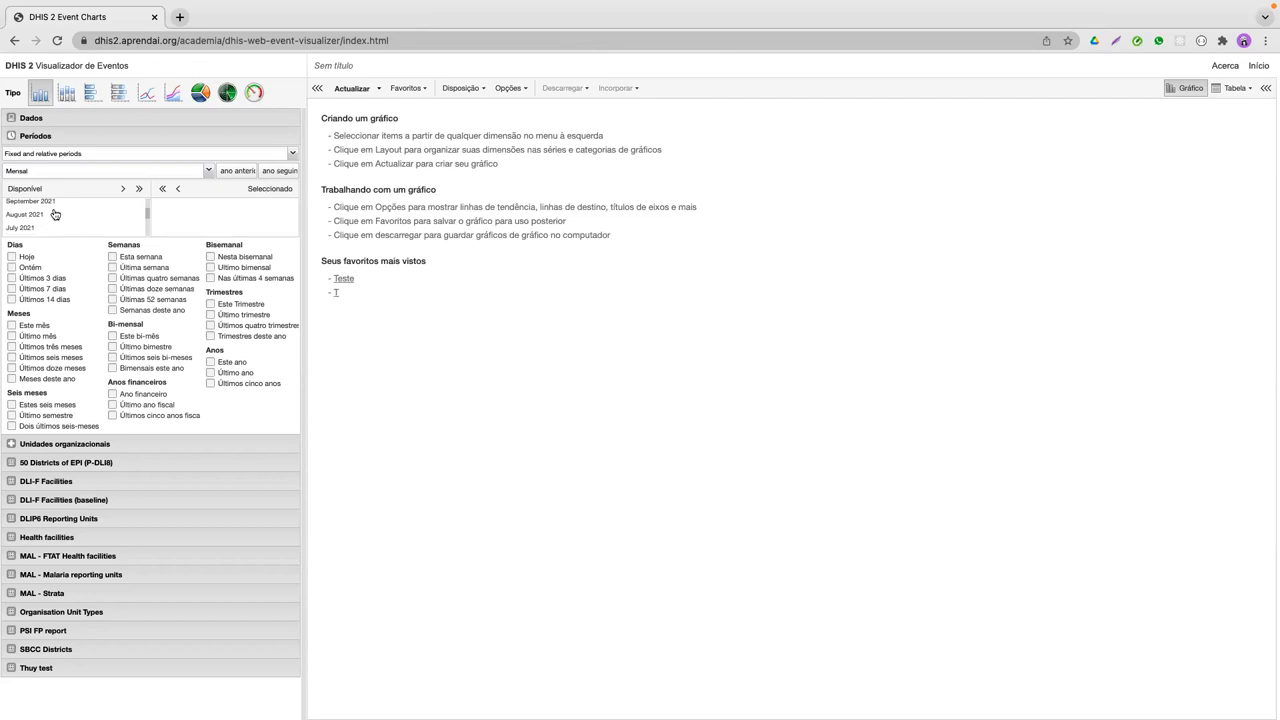
{"action": "scroll", "coordinate": [55, 214], "scroll_direction": "down", "scroll_amount": 3}
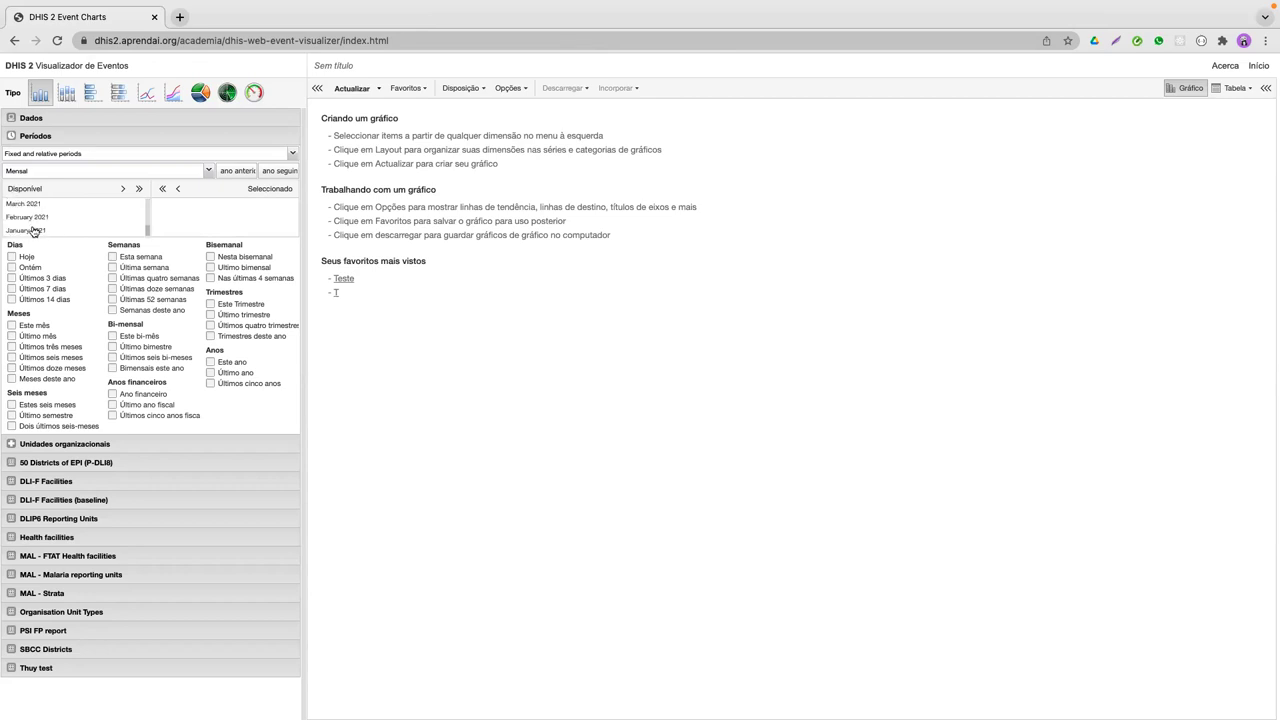
{"action": "scroll", "coordinate": [58, 229], "scroll_direction": "up", "scroll_amount": 5}
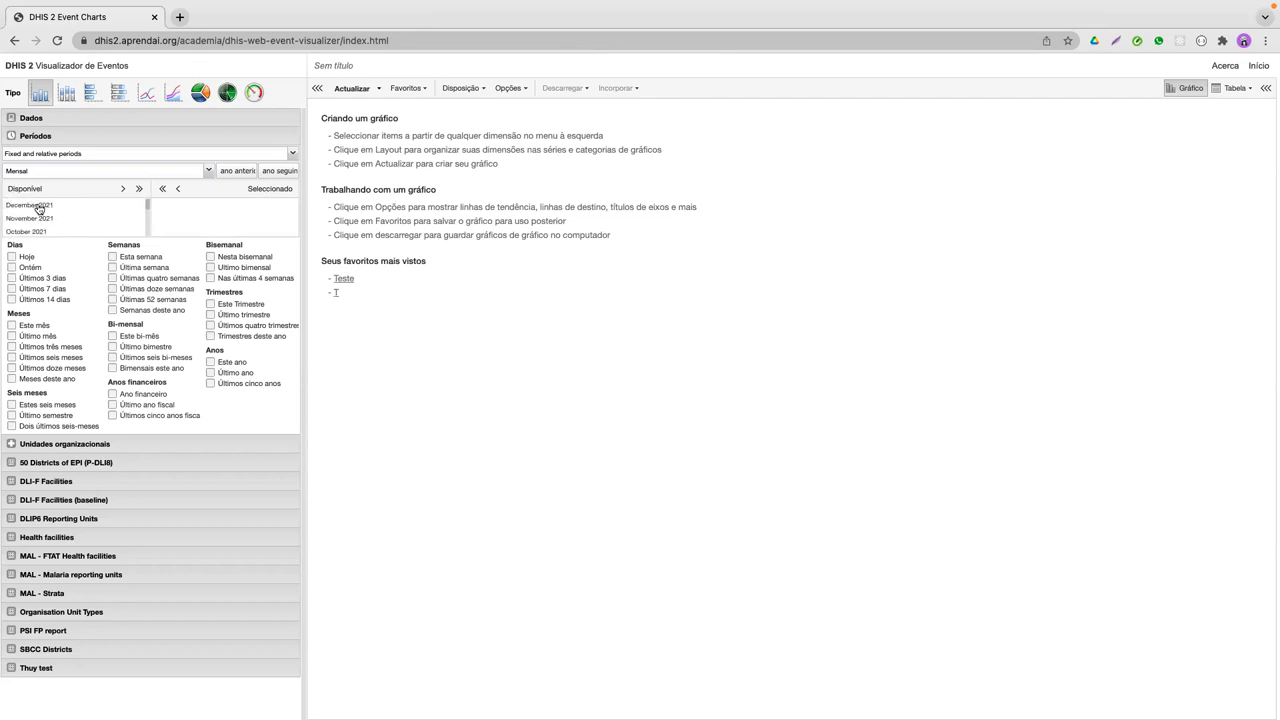
{"action": "scroll", "coordinate": [86, 221], "scroll_direction": "down", "scroll_amount": 5}
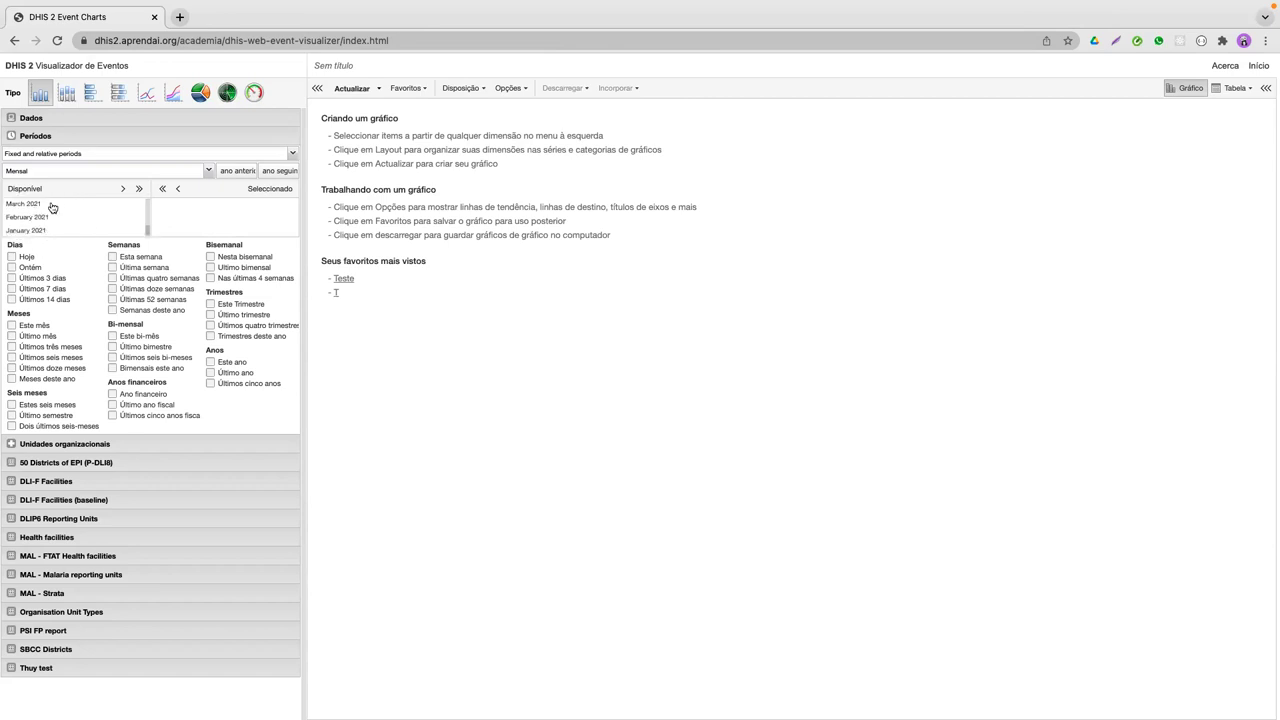
{"action": "scroll", "coordinate": [79, 223], "scroll_direction": "up", "scroll_amount": 5}
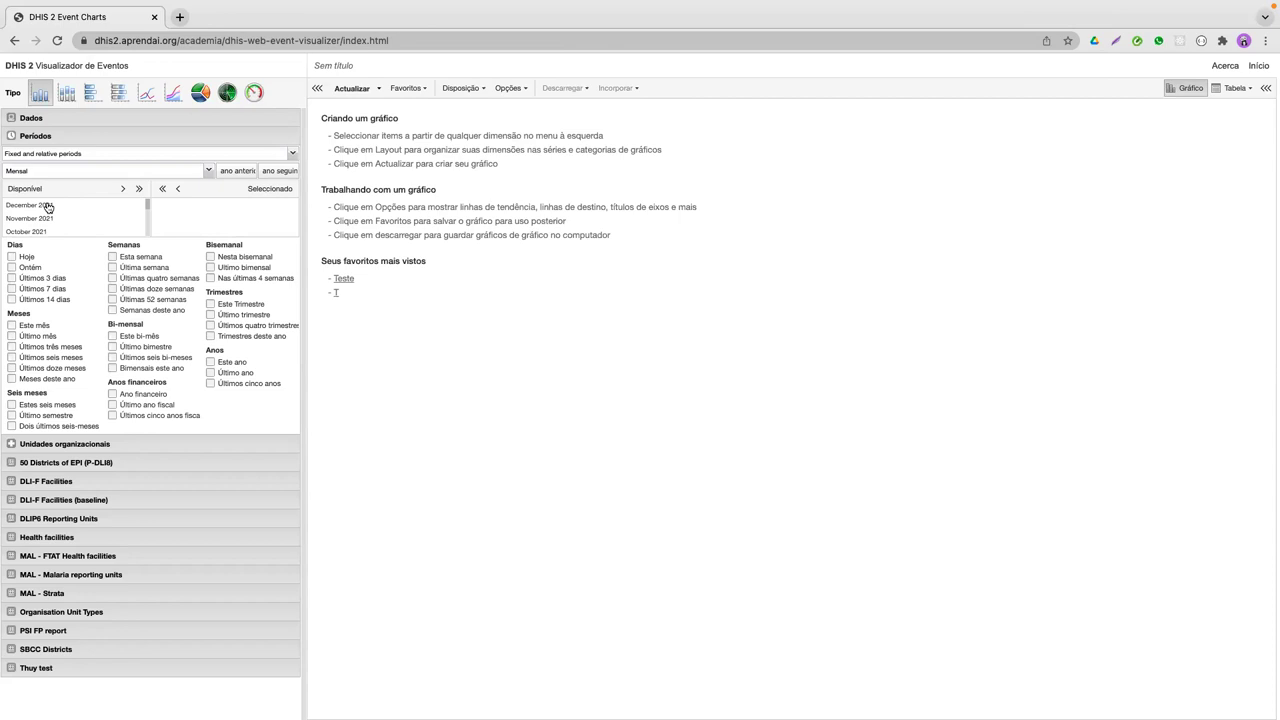
{"action": "scroll", "coordinate": [46, 230], "scroll_direction": "down", "scroll_amount": 2}
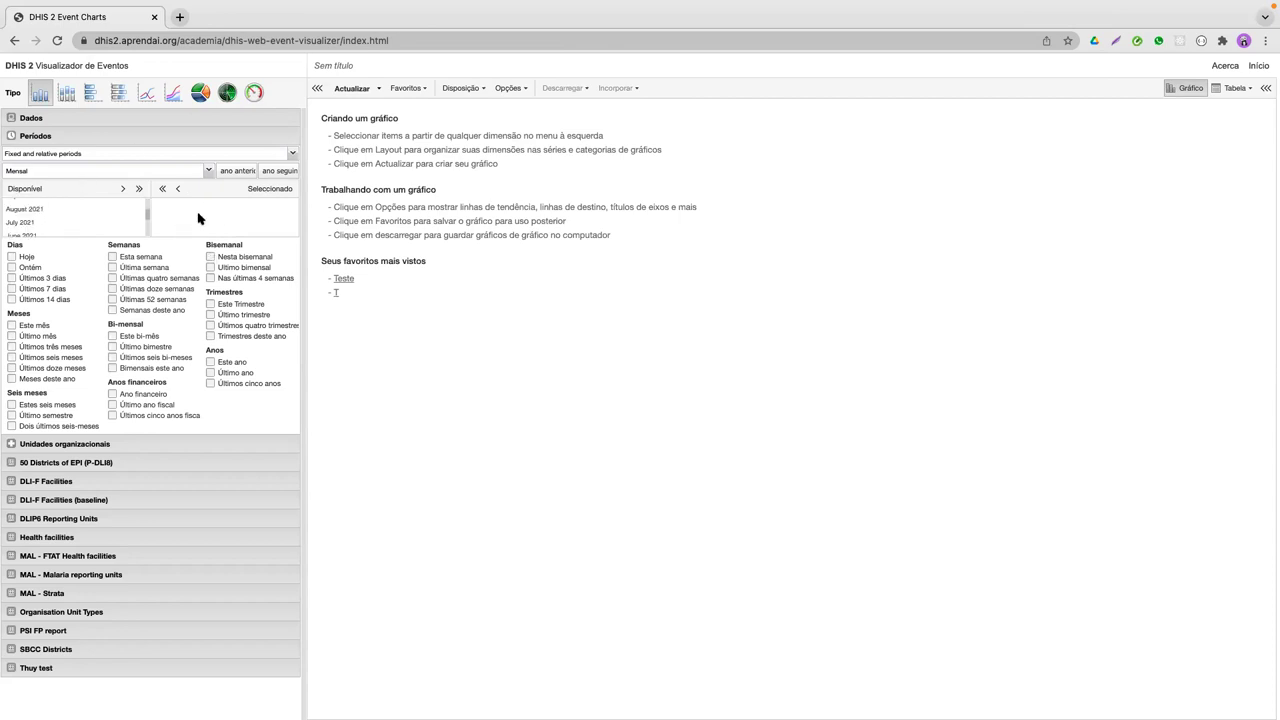
{"action": "scroll", "coordinate": [126, 214], "scroll_direction": "up", "scroll_amount": 2}
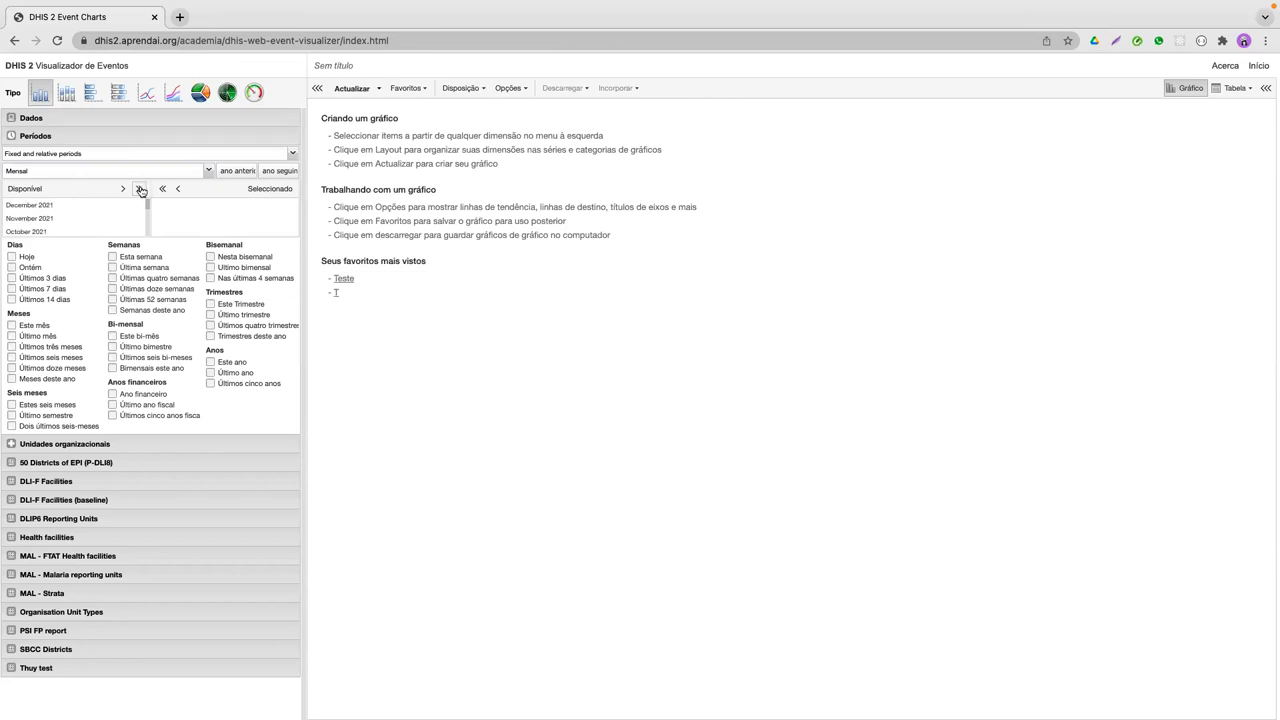
{"action": "left_click", "coordinate": [141, 190]}
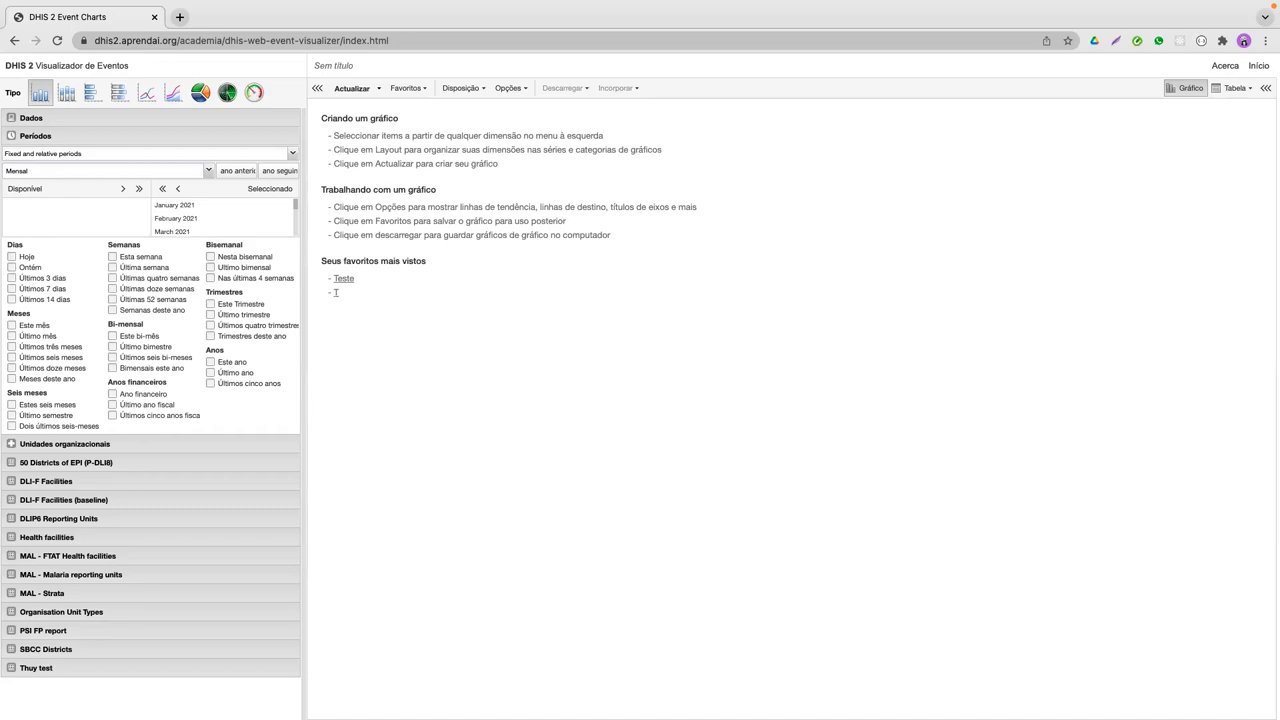
{"action": "key", "text": "ctrl+Up"}
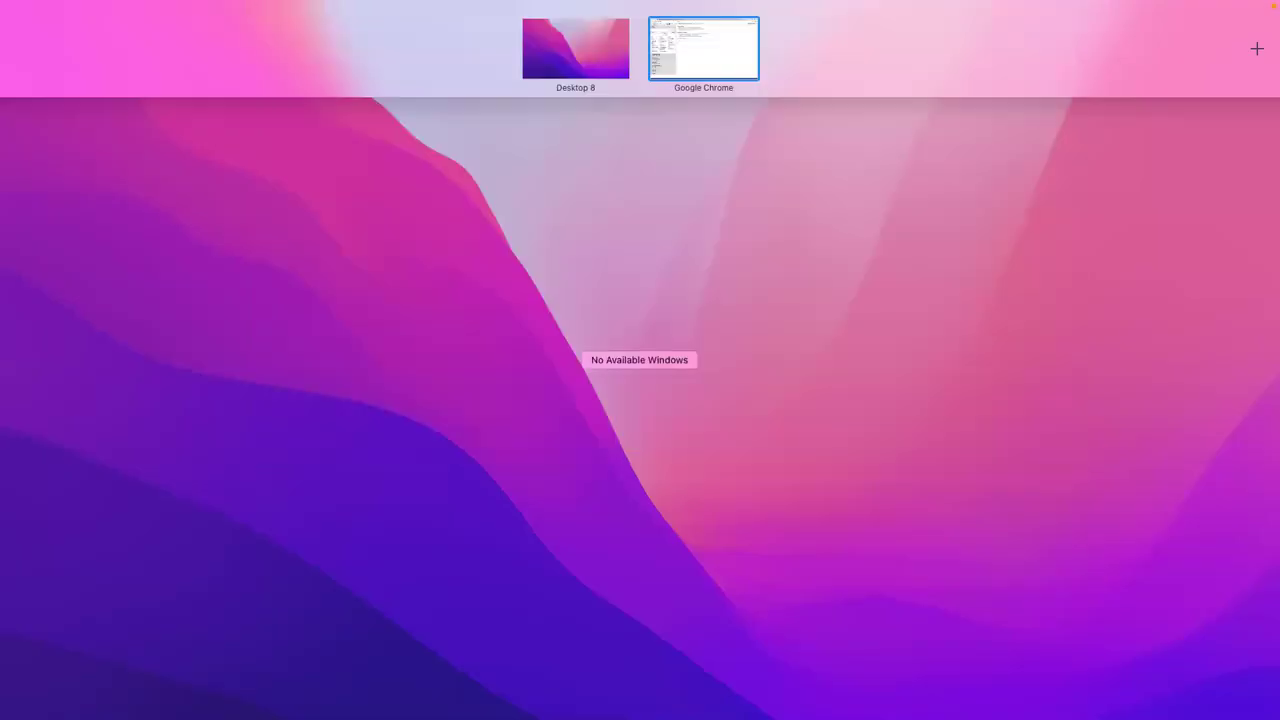
{"action": "key", "text": "Escape"}
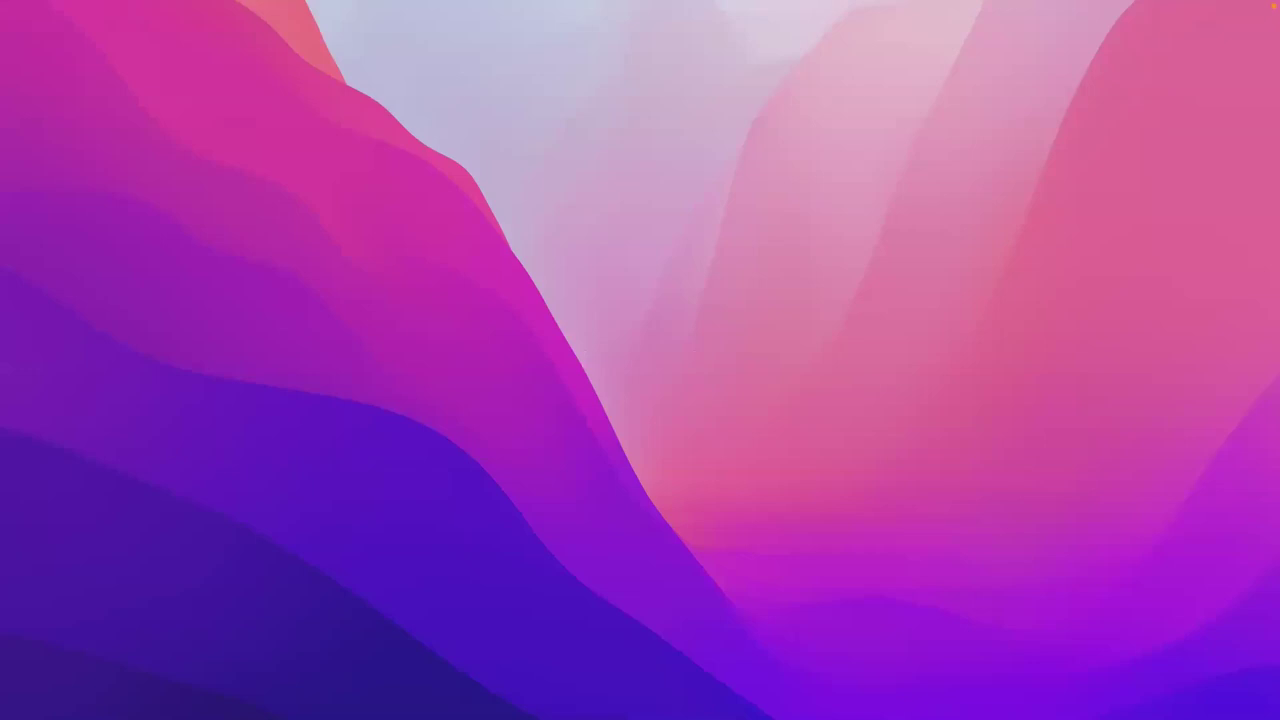
{"action": "key", "text": "ctrl+Right"}
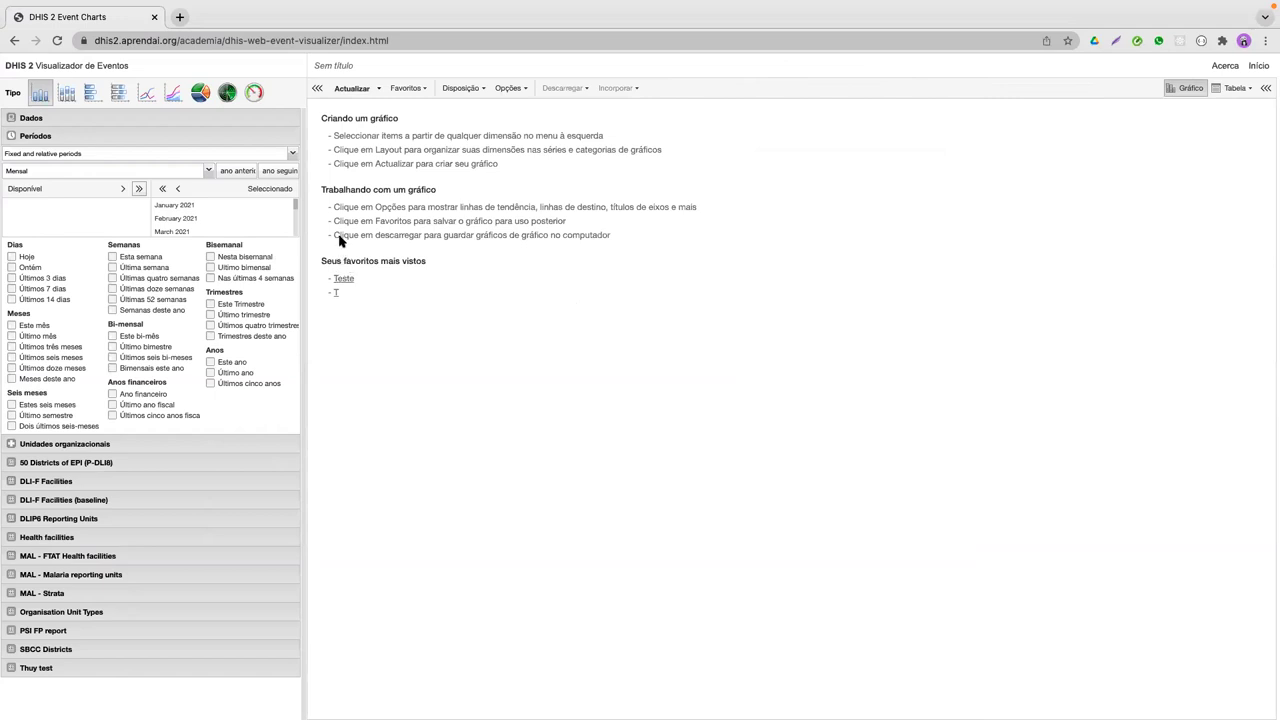
Step: Check the organisation unit tree, keep Lao PDR as the selected unit, and generate the chart
{"action": "left_click", "coordinate": [105, 445]}
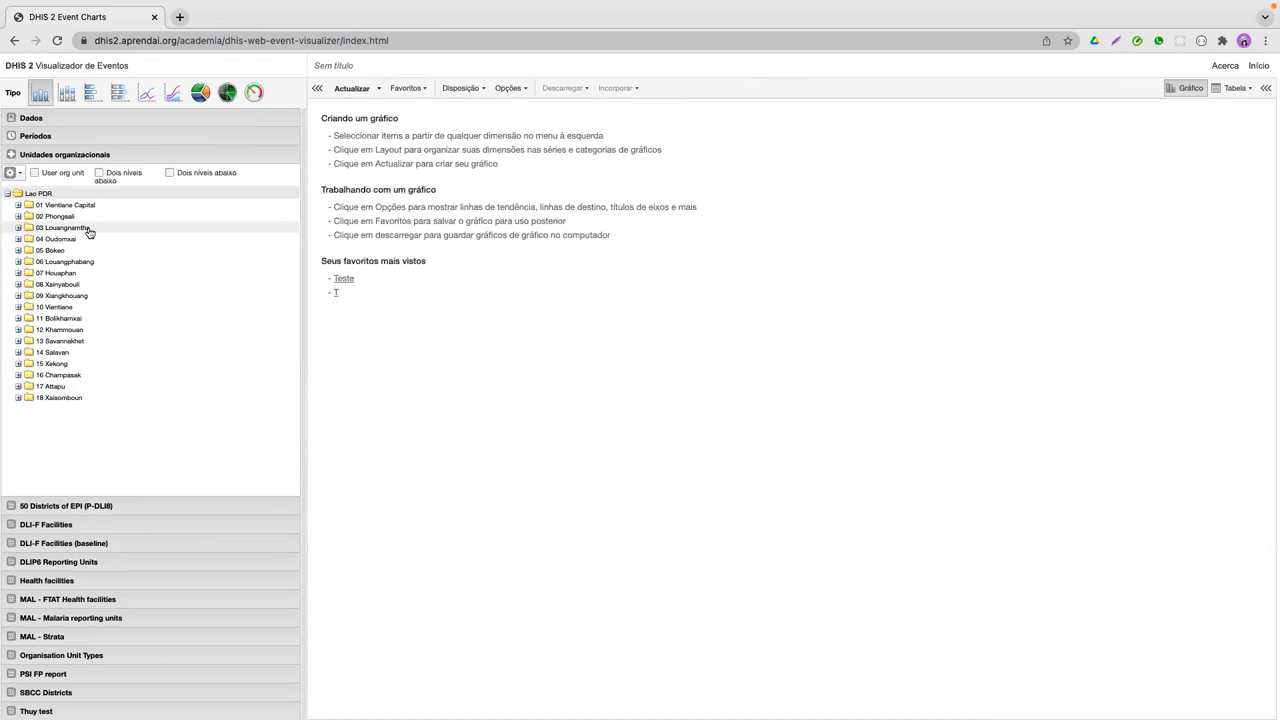
{"action": "scroll", "coordinate": [70, 300], "scroll_direction": "down", "scroll_amount": 1}
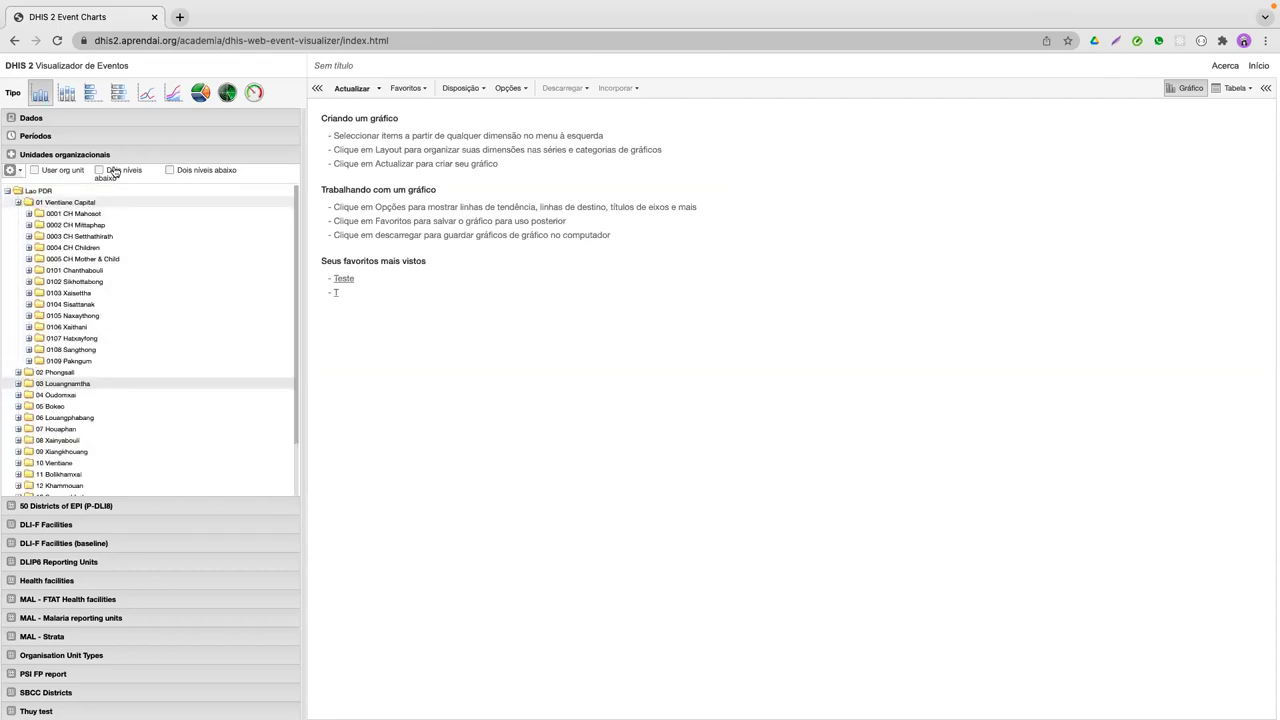
{"action": "left_click", "coordinate": [18, 203]}
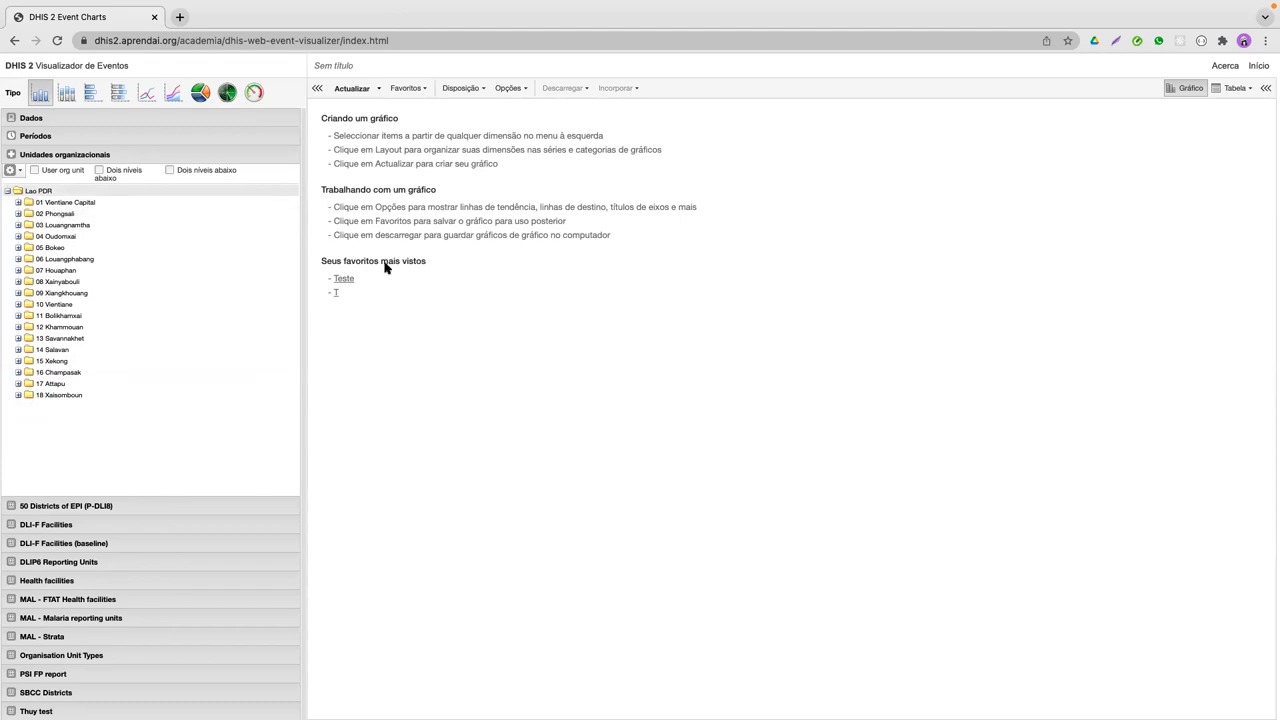
{"action": "left_click", "coordinate": [346, 89]}
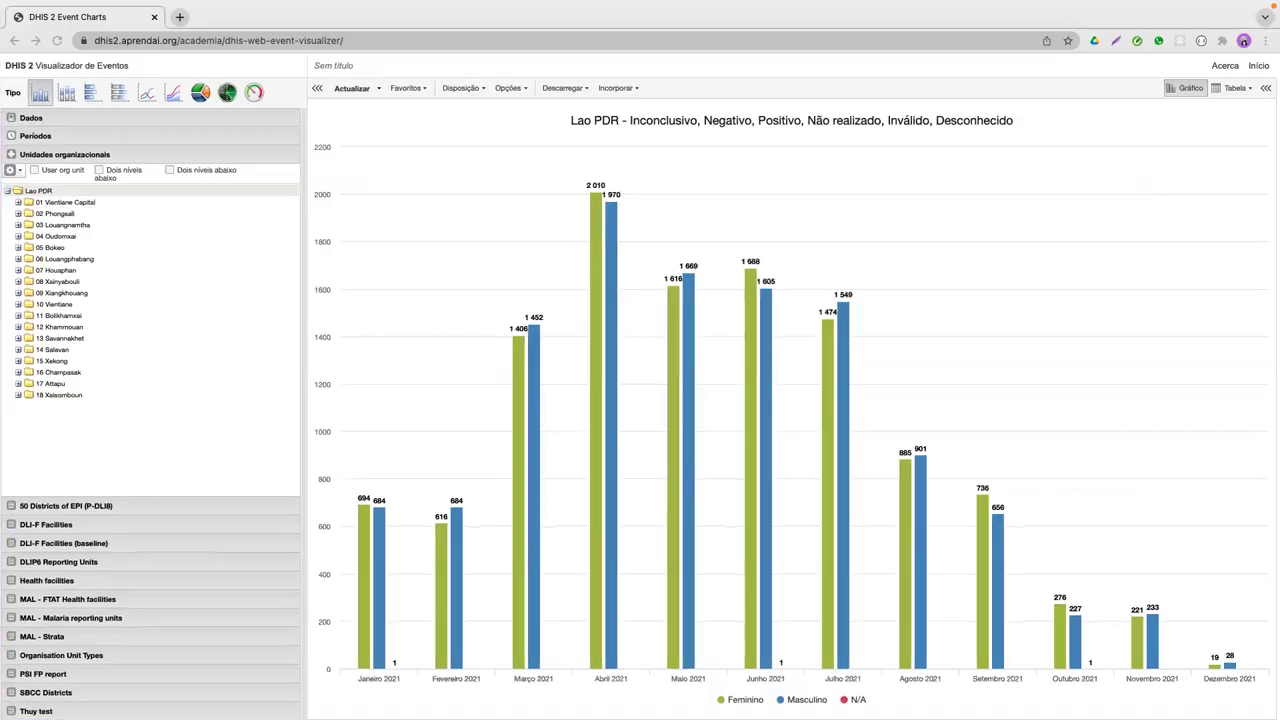
{"action": "key", "text": "ctrl+Up"}
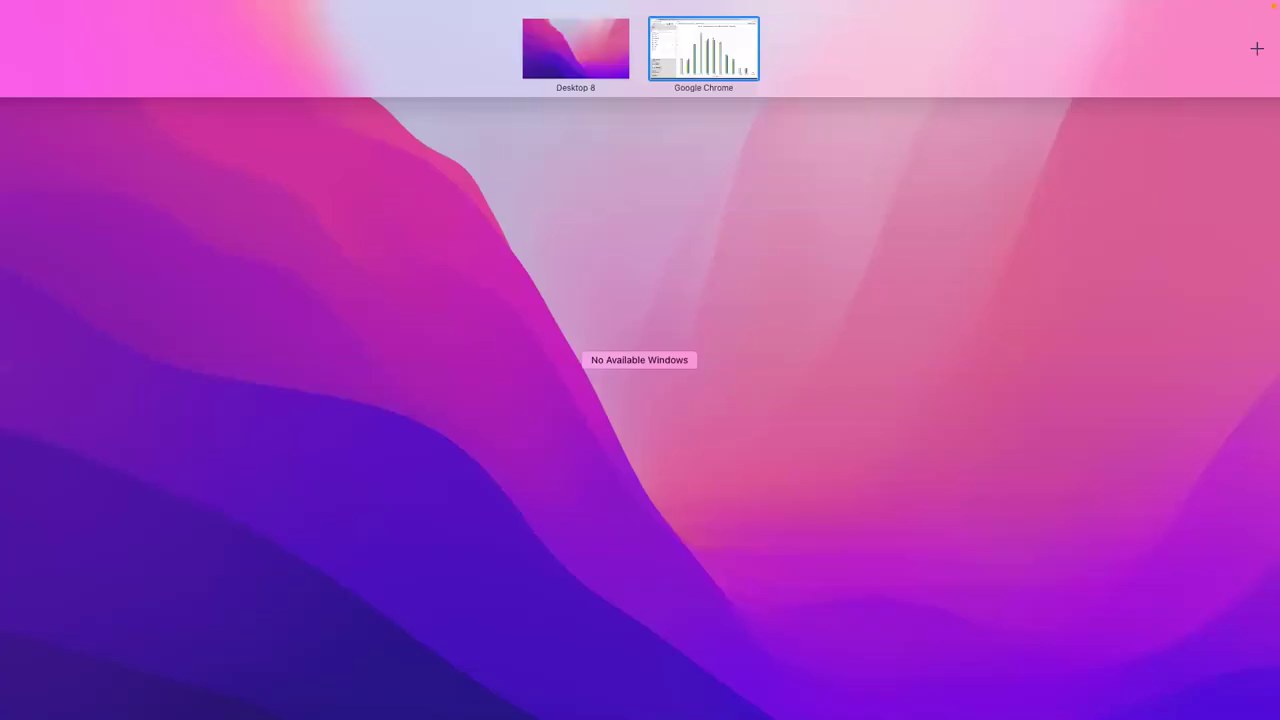
{"action": "key", "text": "ctrl+Up"}
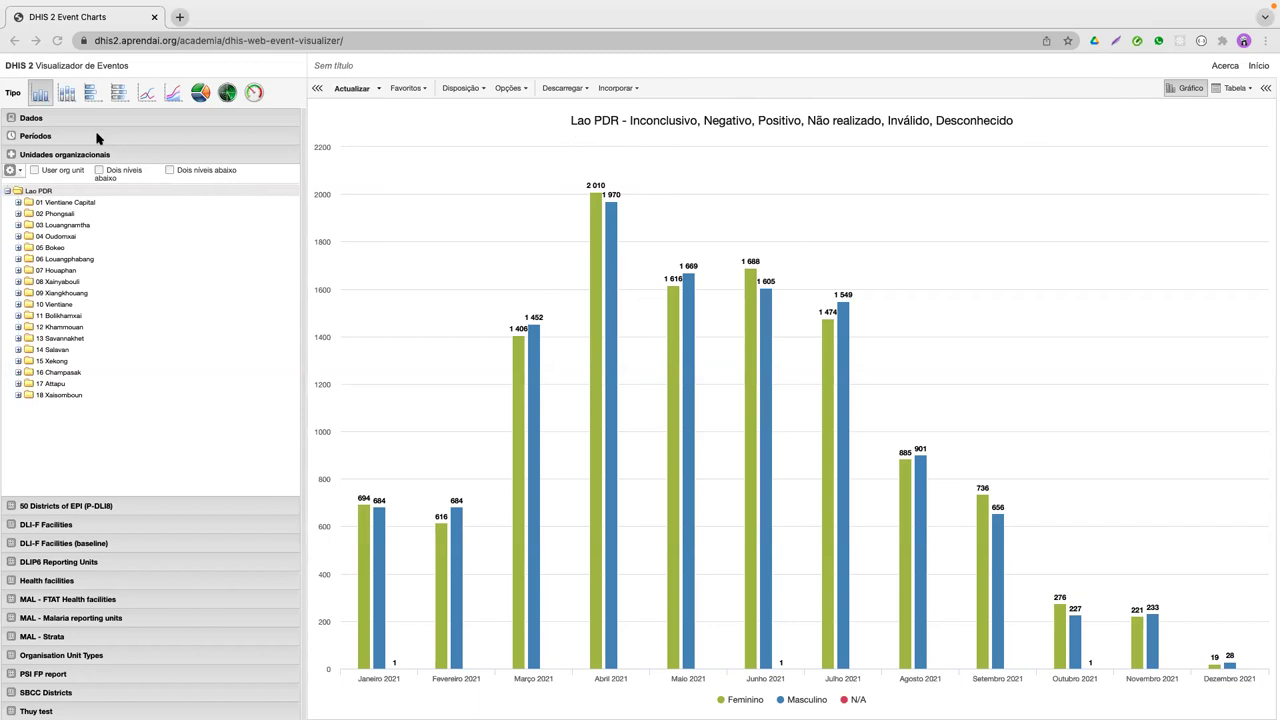
Step: Reopen the data selection and filter Resultado do teste de laboratorial to the value Positive
{"action": "left_click", "coordinate": [44, 119]}
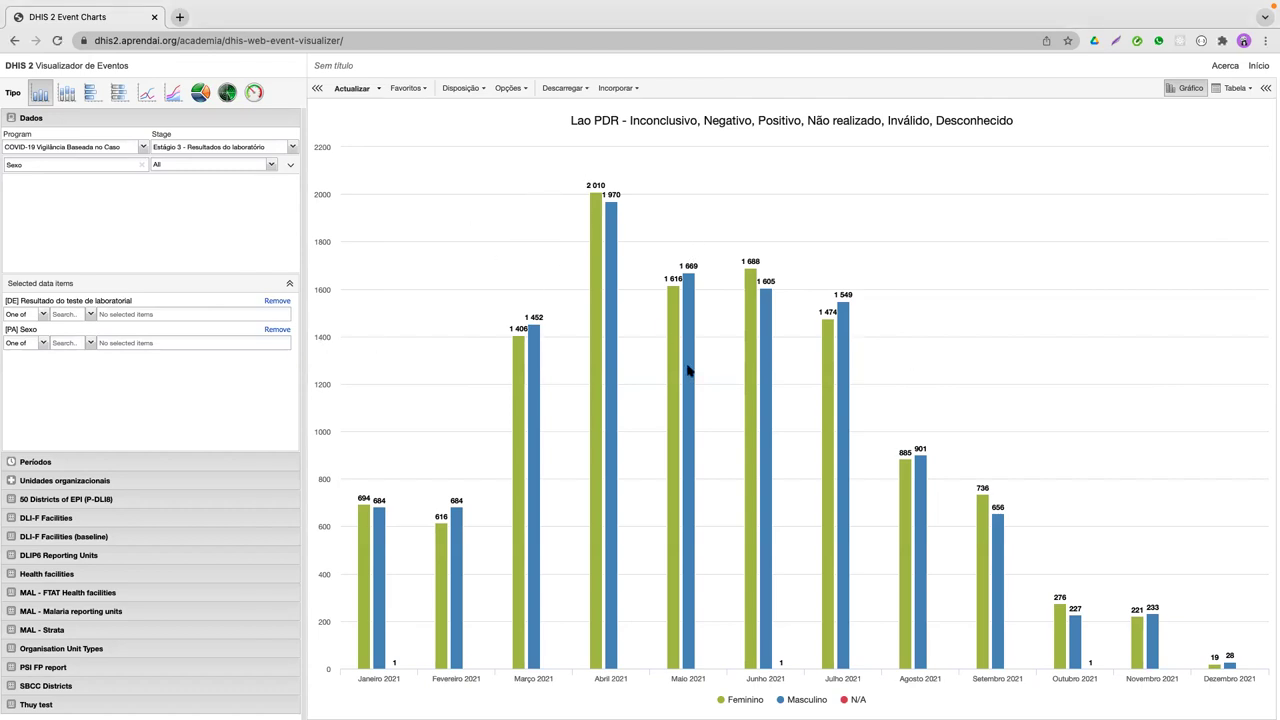
{"action": "mouse_move", "coordinate": [672, 612]}
{"action": "left_click", "coordinate": [91, 315]}
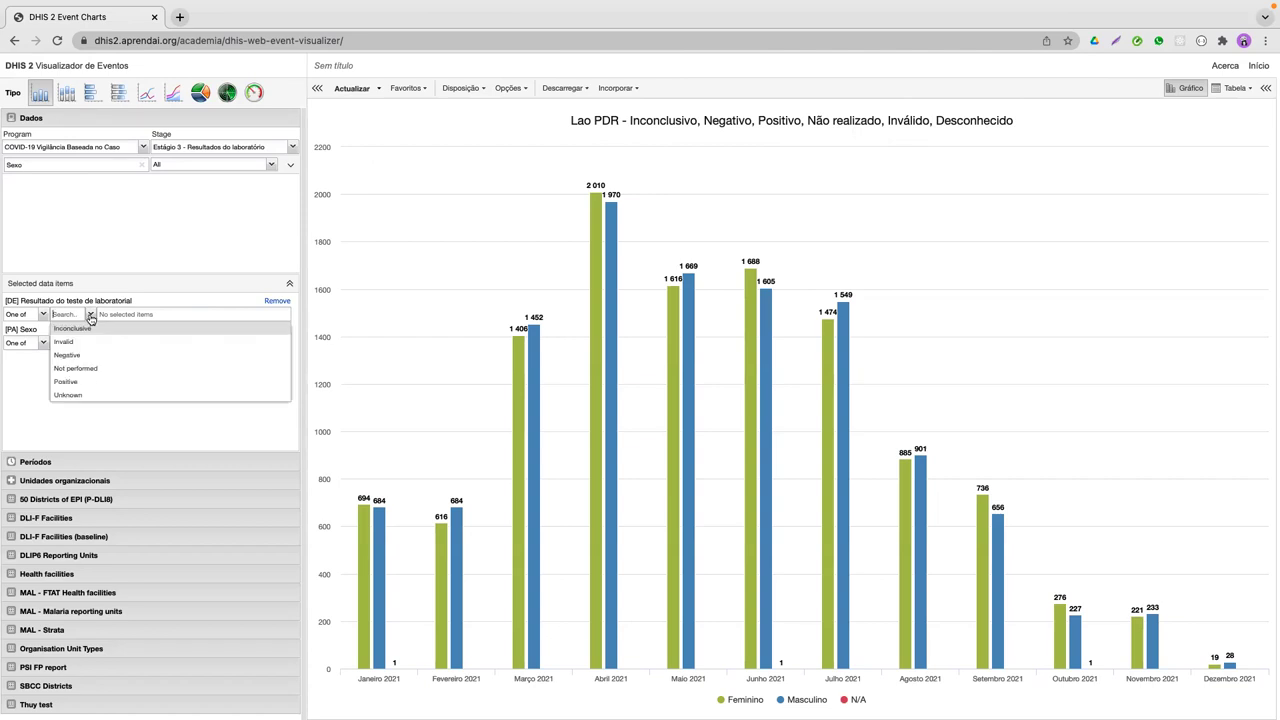
{"action": "left_click", "coordinate": [90, 315]}
{"action": "left_click", "coordinate": [90, 315]}
{"action": "left_click", "coordinate": [90, 315]}
{"action": "left_click", "coordinate": [90, 315]}
{"action": "left_click", "coordinate": [90, 315]}
{"action": "left_click", "coordinate": [90, 315]}
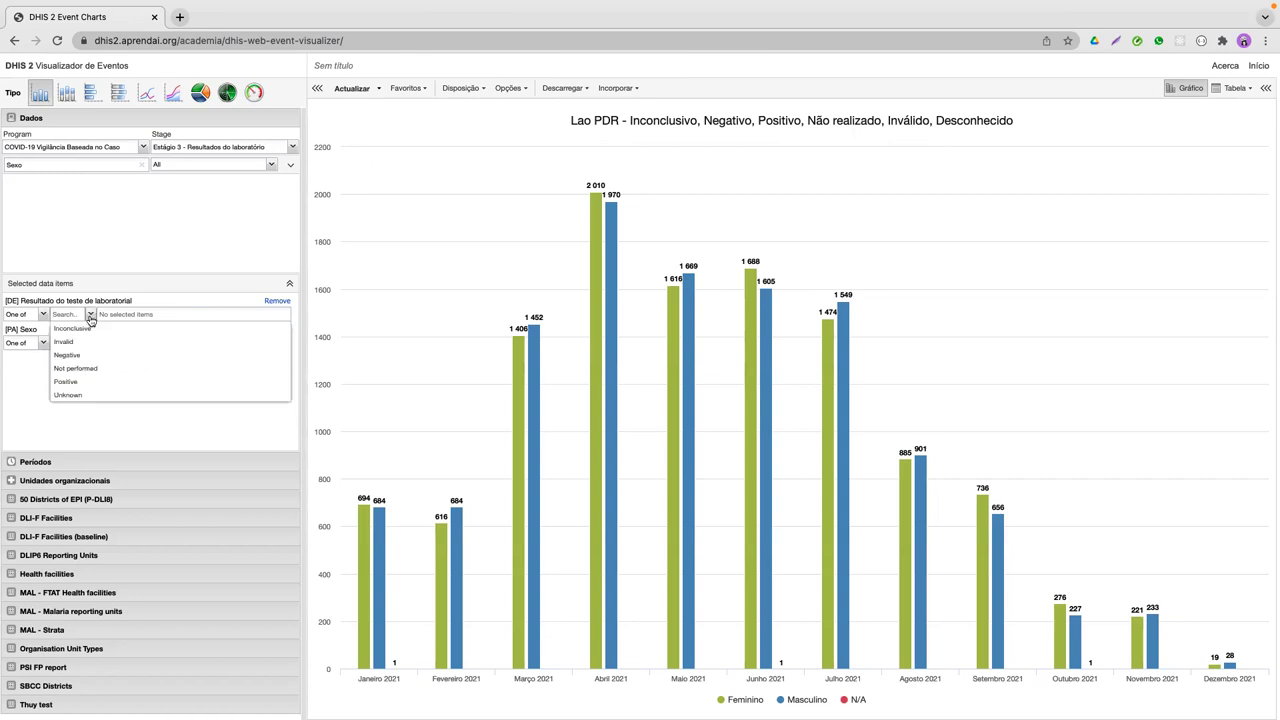
{"action": "left_click", "coordinate": [90, 384]}
{"action": "left_click", "coordinate": [130, 440]}
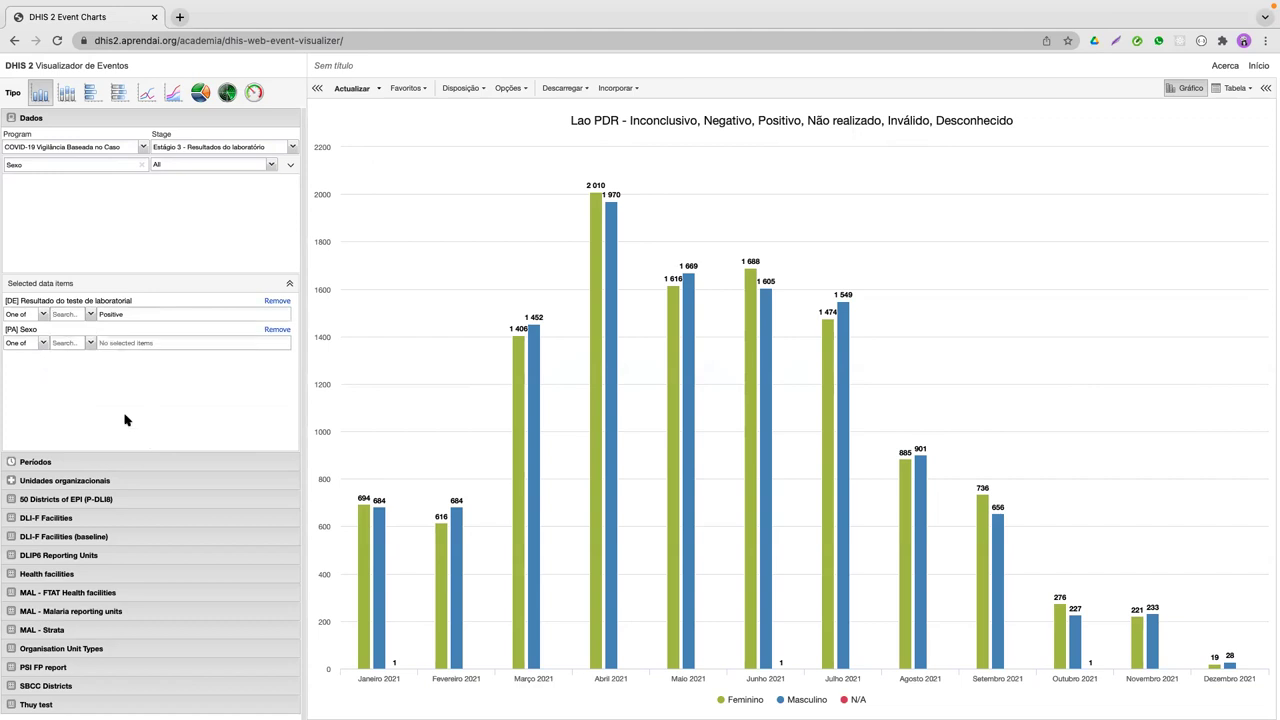
Step: Add Inconclusive, Invalid and Negative to the Resultado do teste de laboratorial filter and check the values chosen
{"action": "left_click", "coordinate": [91, 315]}
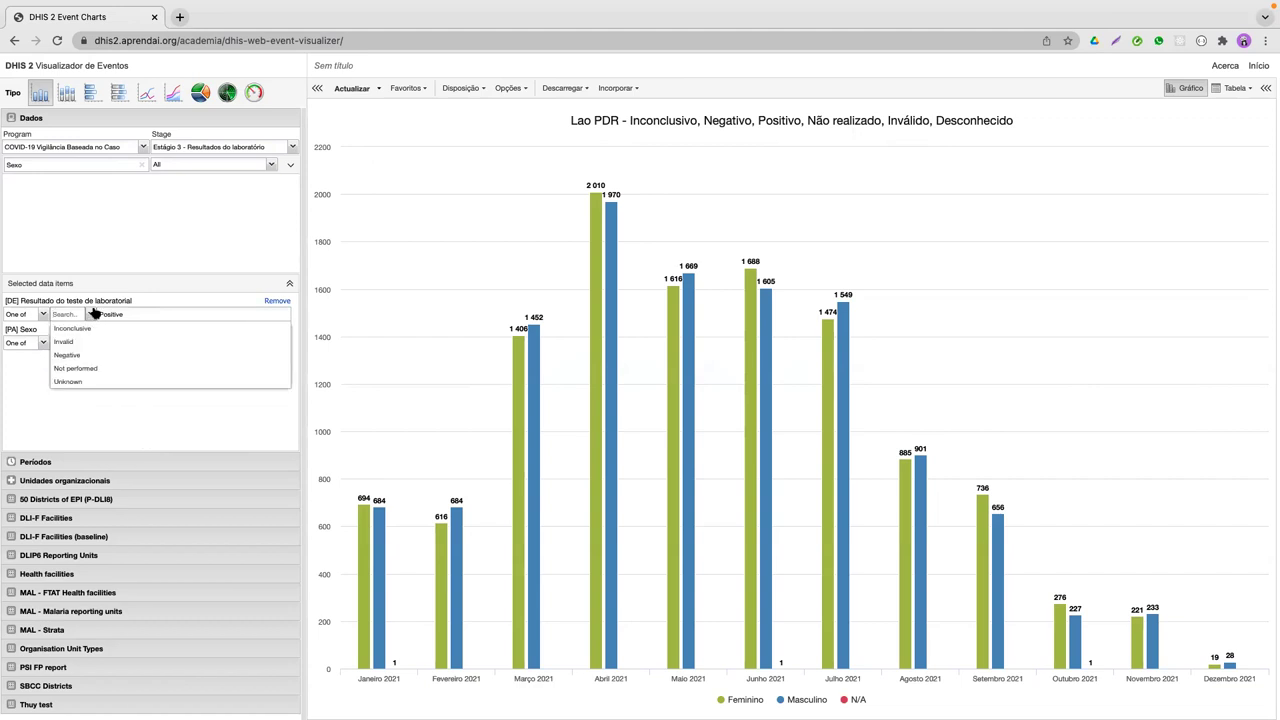
{"action": "left_click", "coordinate": [139, 292]}
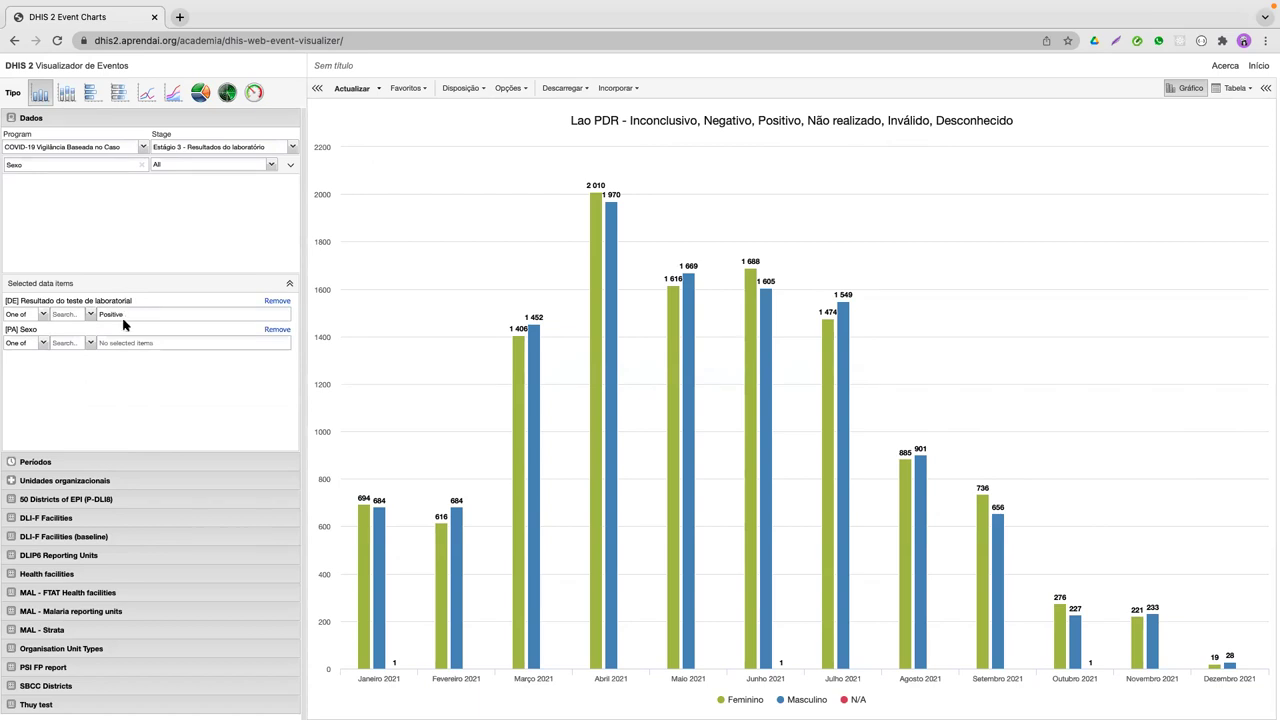
{"action": "left_click", "coordinate": [90, 316]}
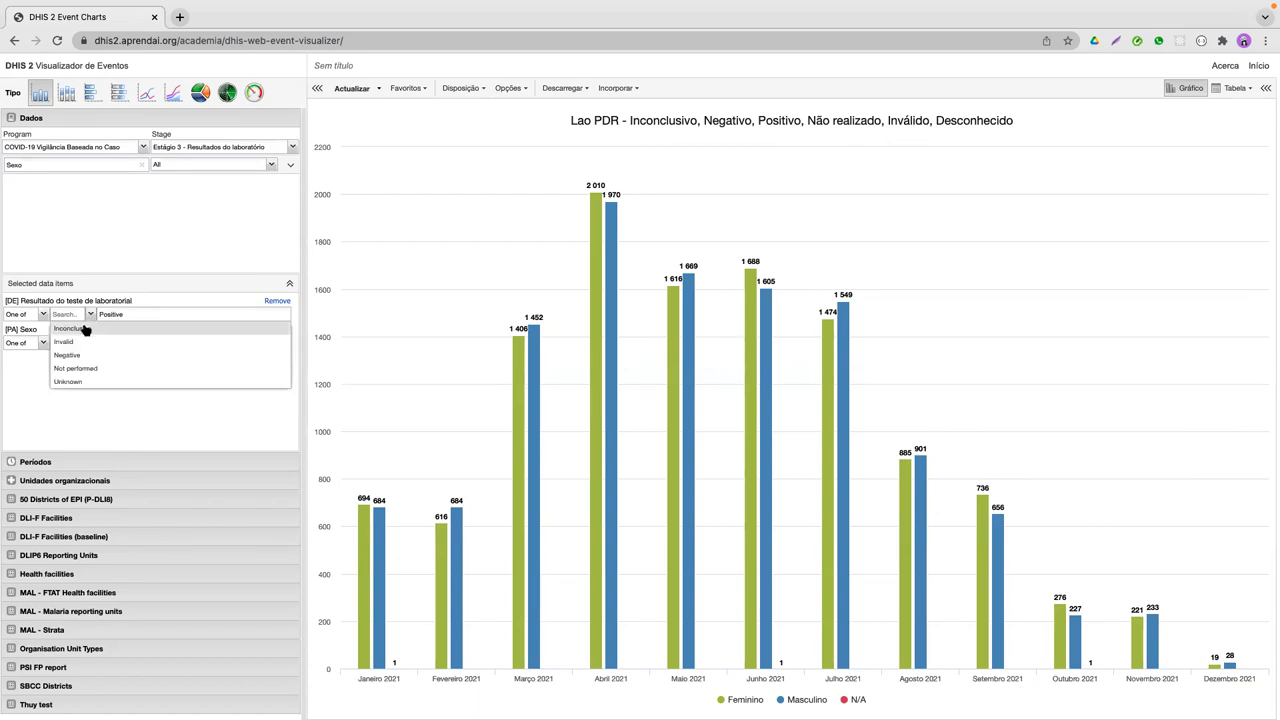
{"action": "left_click", "coordinate": [86, 329]}
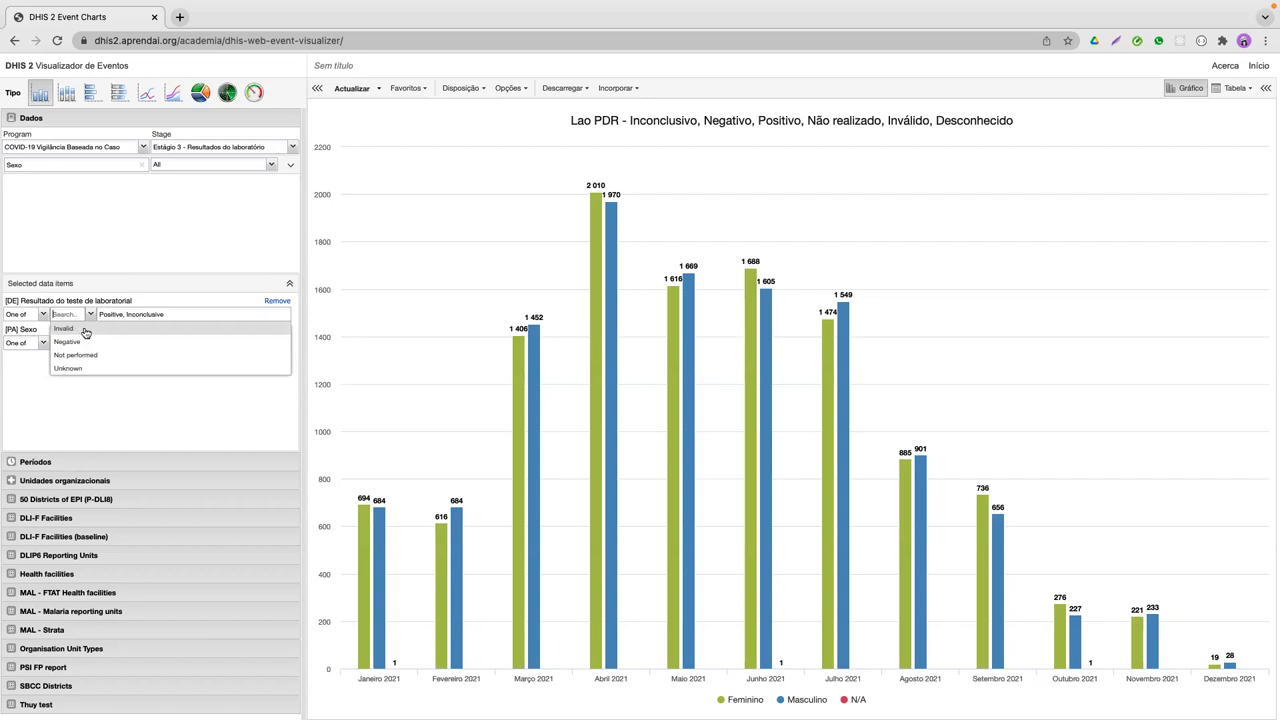
{"action": "left_click", "coordinate": [86, 329]}
{"action": "left_click", "coordinate": [86, 329]}
{"action": "left_click", "coordinate": [182, 393]}
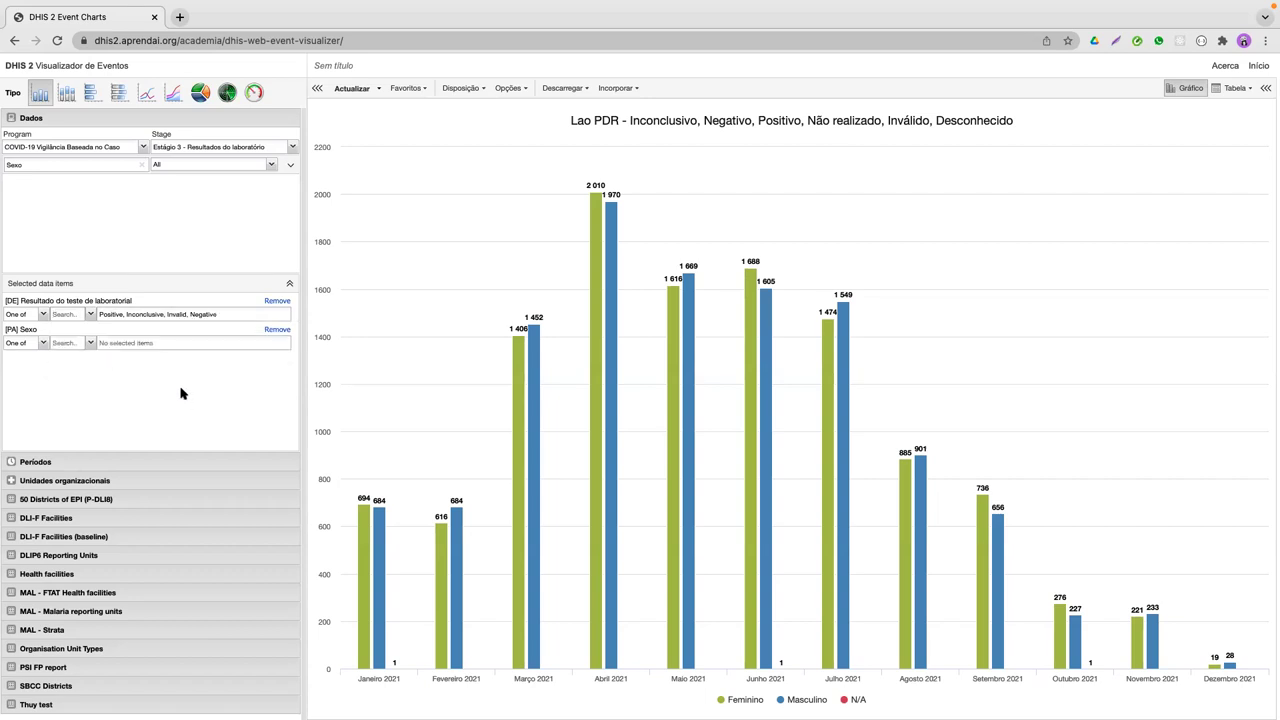
{"action": "left_click", "coordinate": [90, 314]}
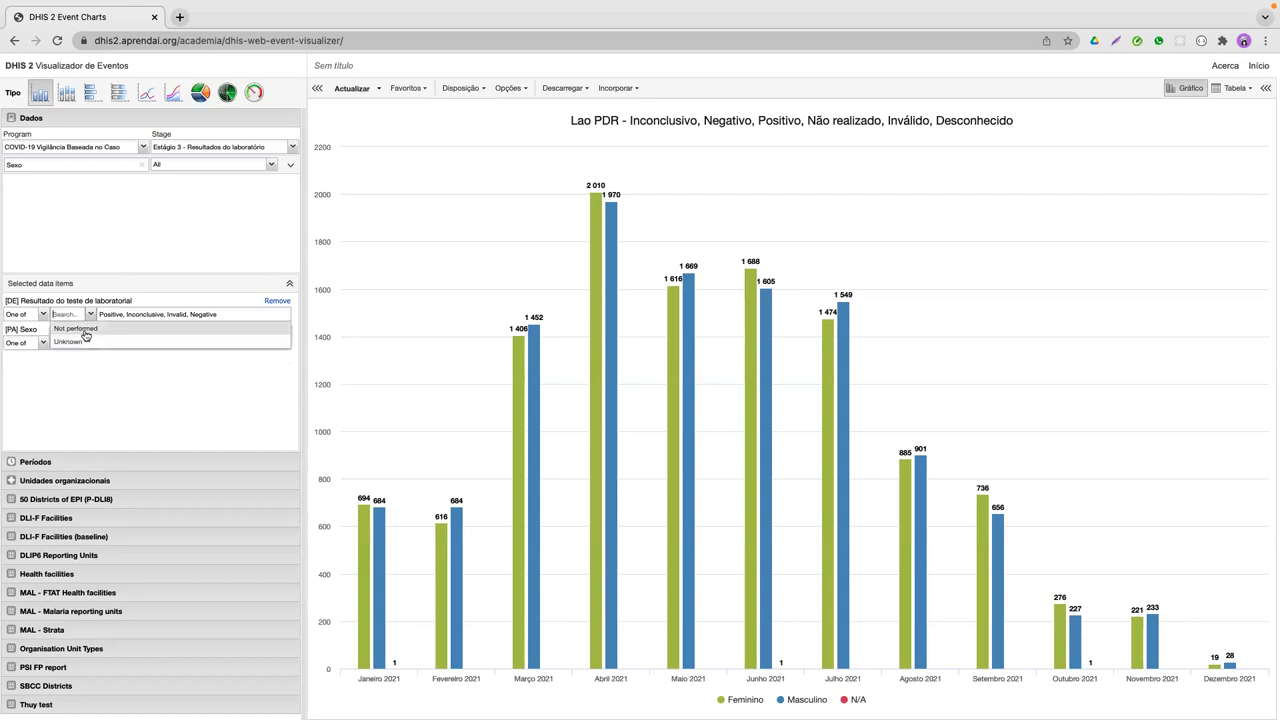
{"action": "left_click", "coordinate": [160, 314]}
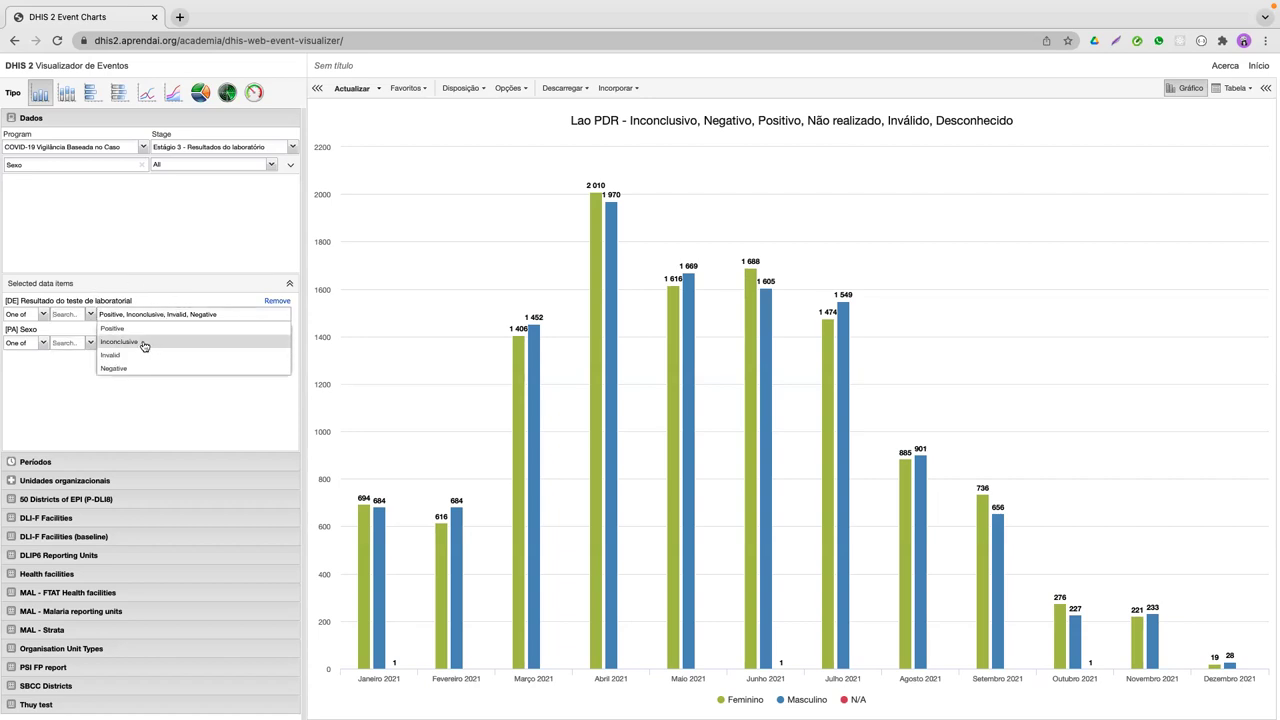
{"action": "left_click", "coordinate": [128, 316]}
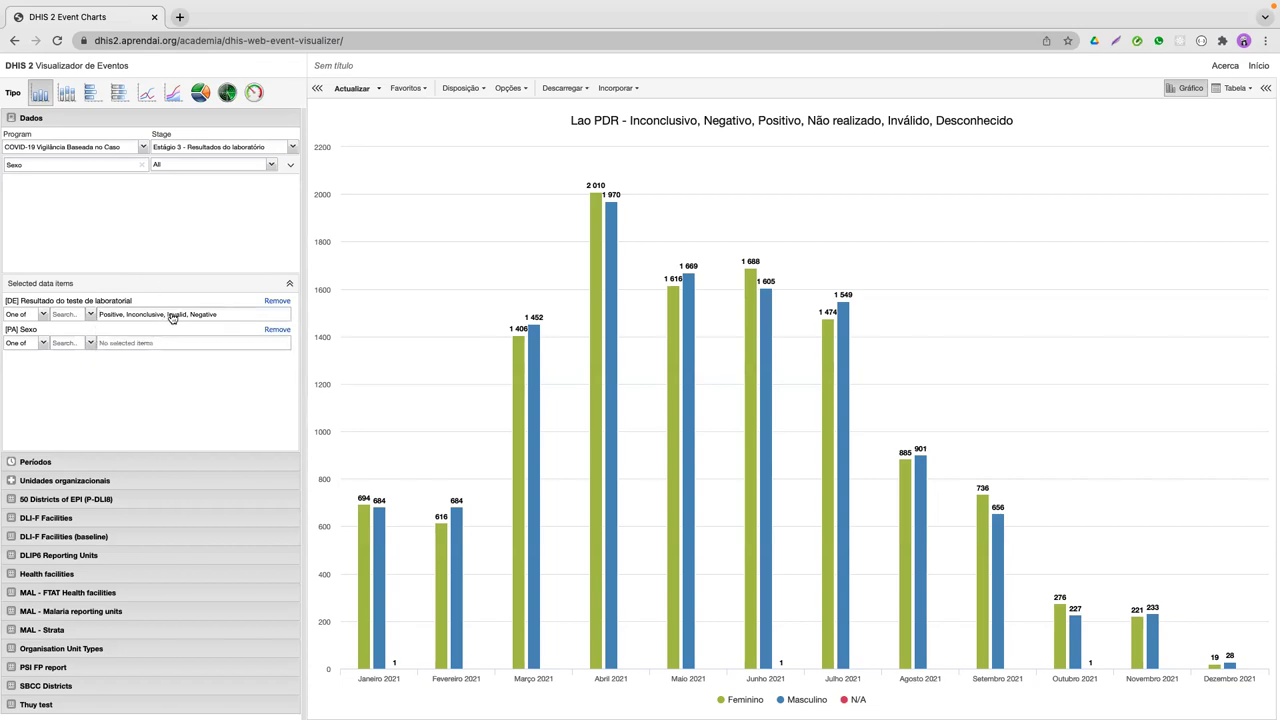
Step: Remove Inconclusive, Invalid and Negative from the Resultado do teste de laboratorial filter, keeping only Positive
{"action": "left_click", "coordinate": [170, 316]}
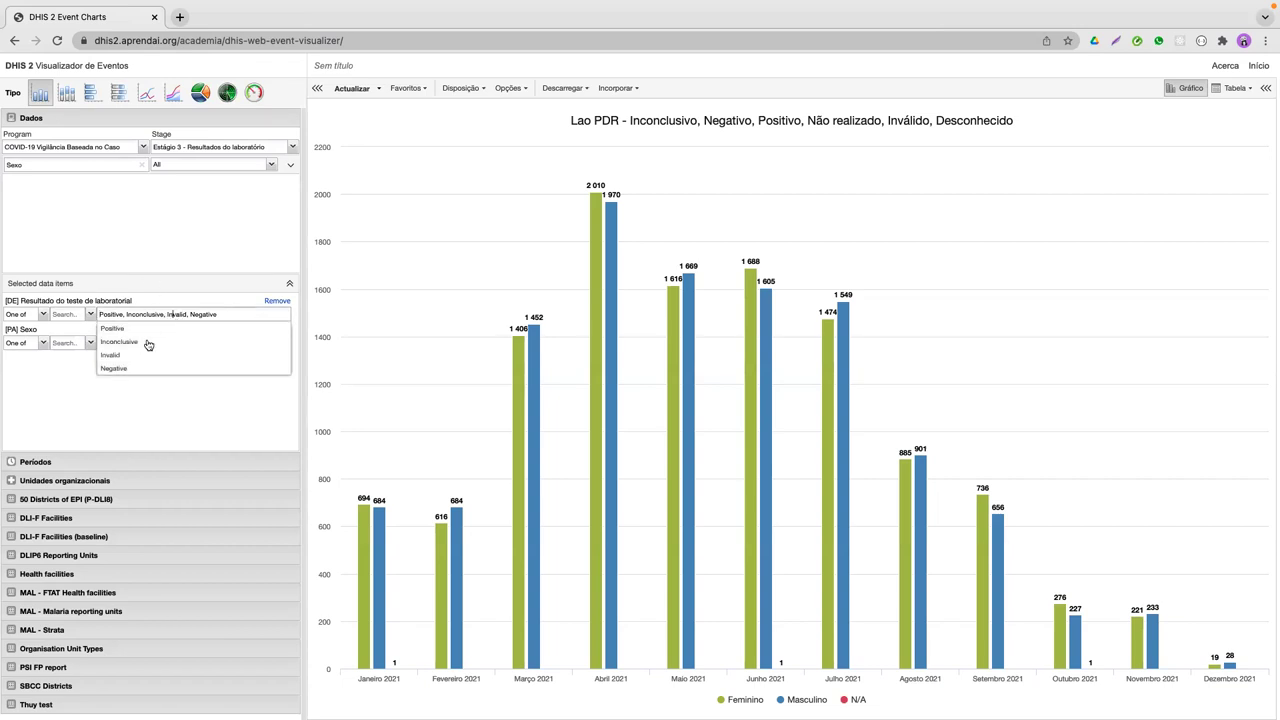
{"action": "left_click", "coordinate": [150, 344]}
{"action": "left_click", "coordinate": [136, 344]}
{"action": "left_click", "coordinate": [127, 342]}
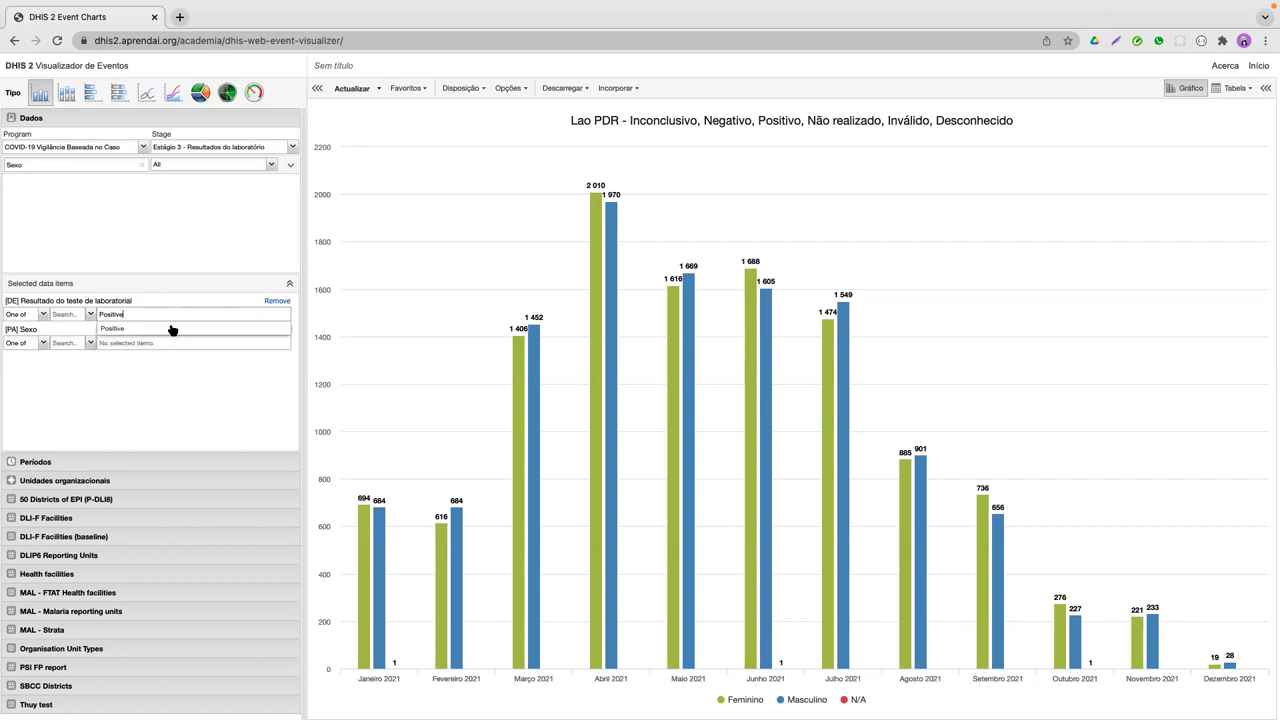
{"action": "left_click", "coordinate": [95, 302]}
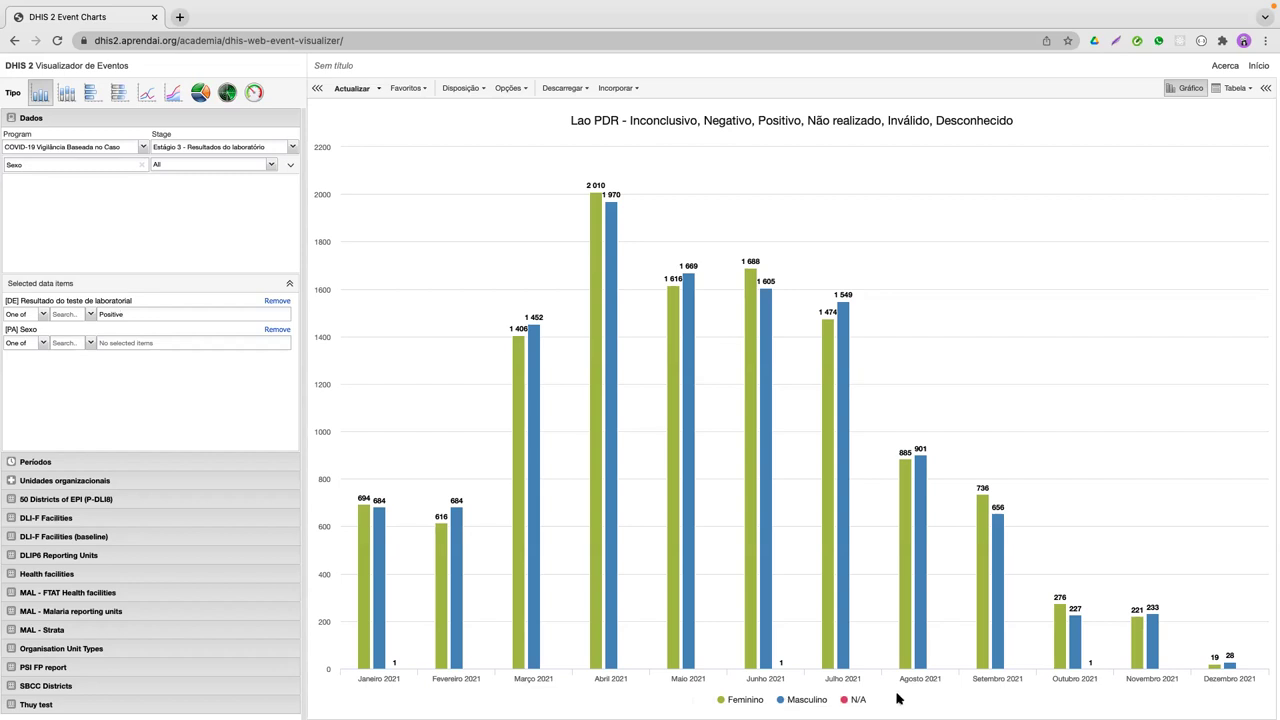
Step: Filter the Sexo item to Female and Male, and update the chart
{"action": "mouse_move", "coordinate": [457, 488]}
{"action": "left_click", "coordinate": [90, 343]}
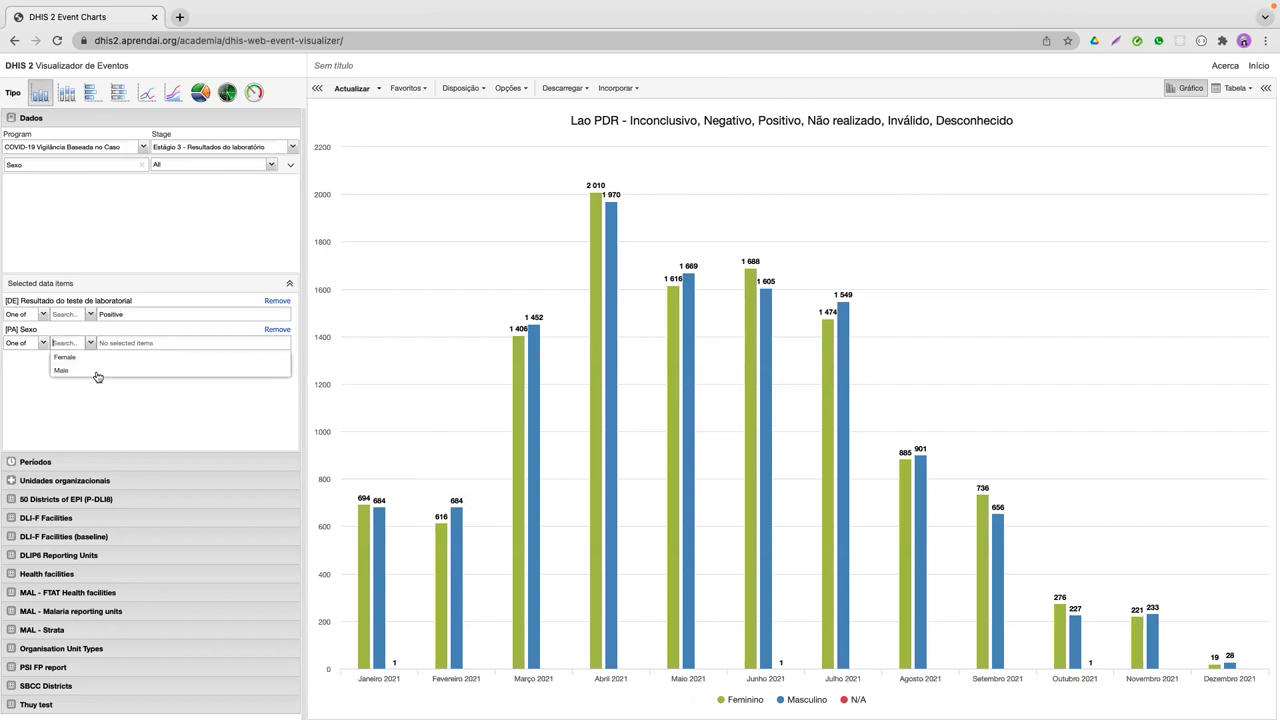
{"action": "left_click", "coordinate": [91, 343]}
{"action": "left_click", "coordinate": [91, 343]}
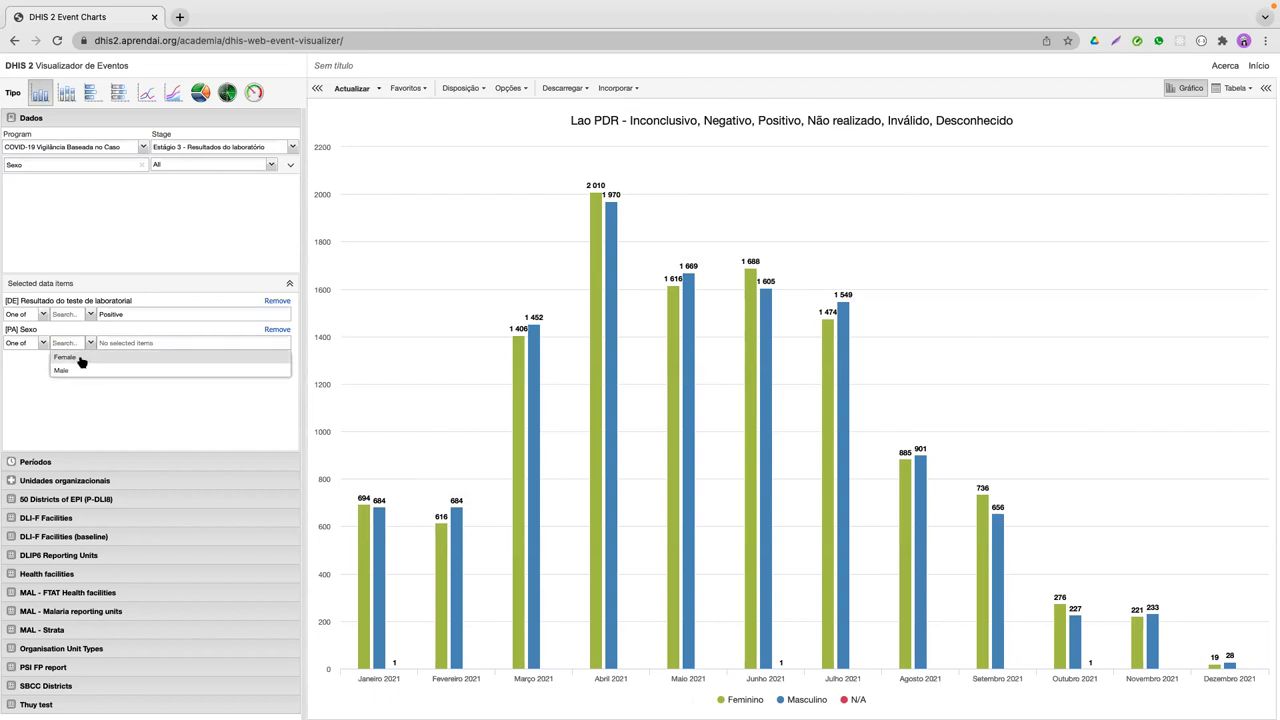
{"action": "left_click", "coordinate": [89, 358]}
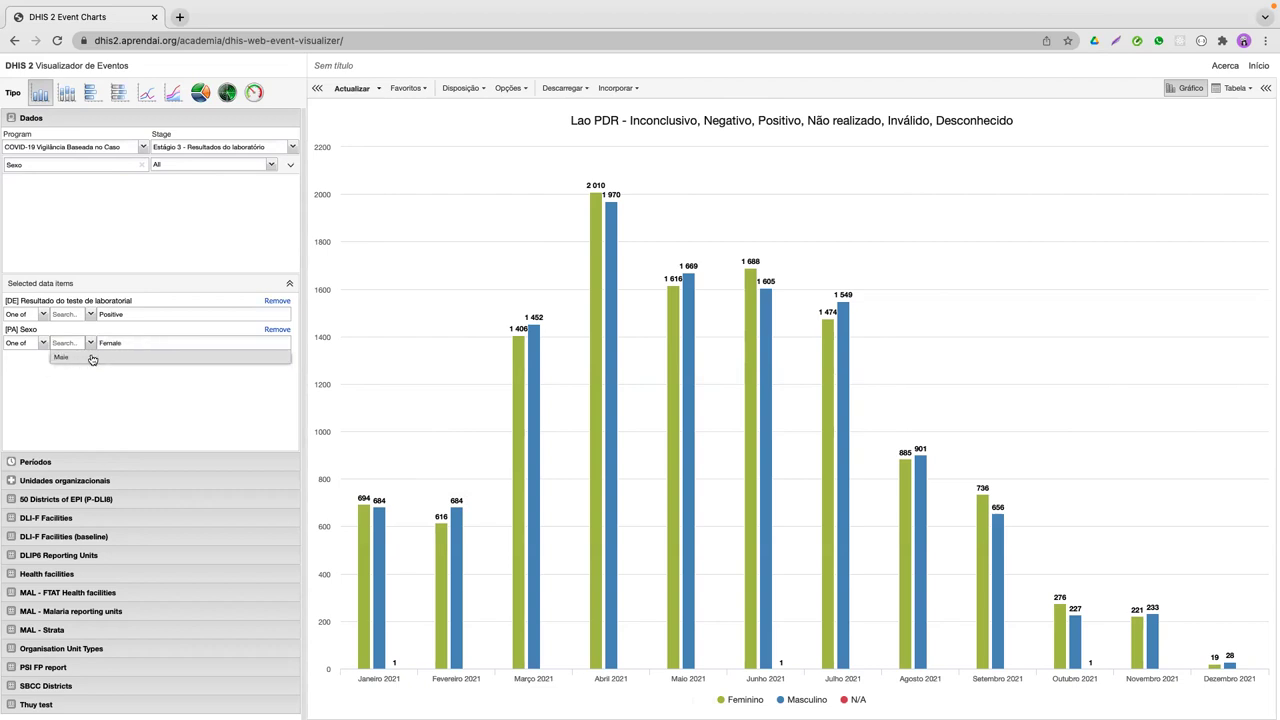
{"action": "left_click", "coordinate": [92, 358]}
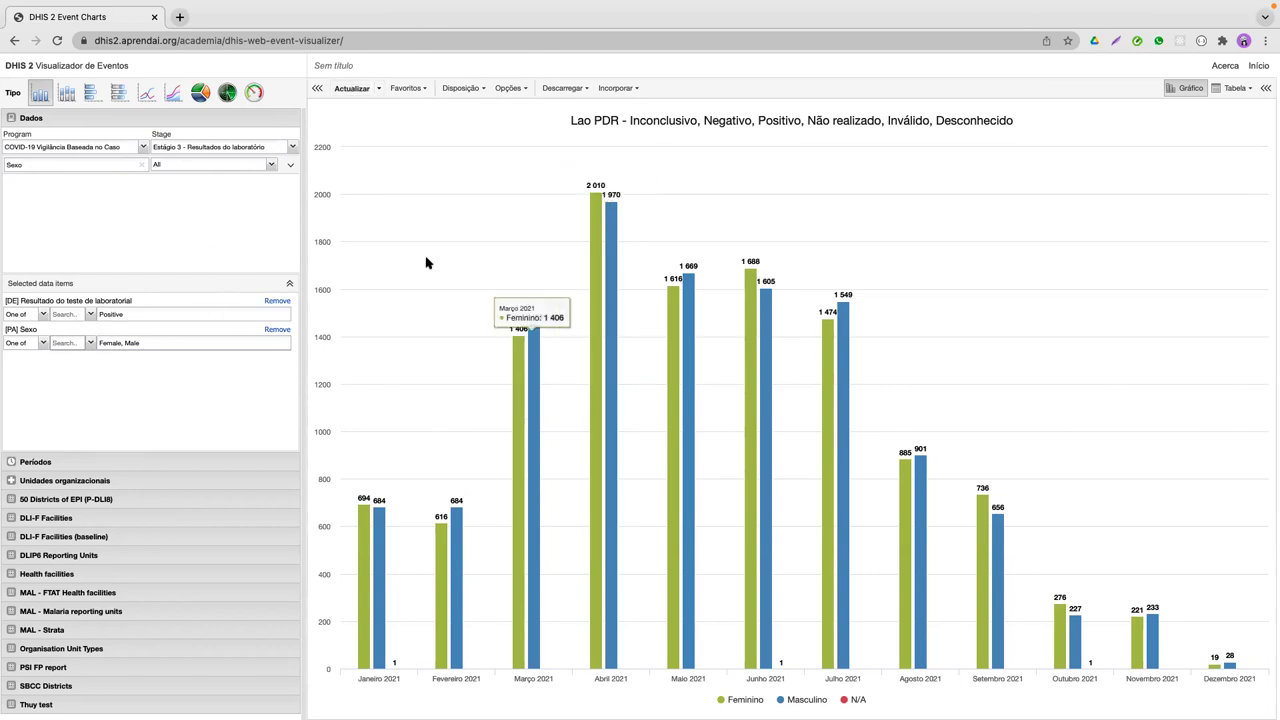
{"action": "left_click", "coordinate": [348, 90]}
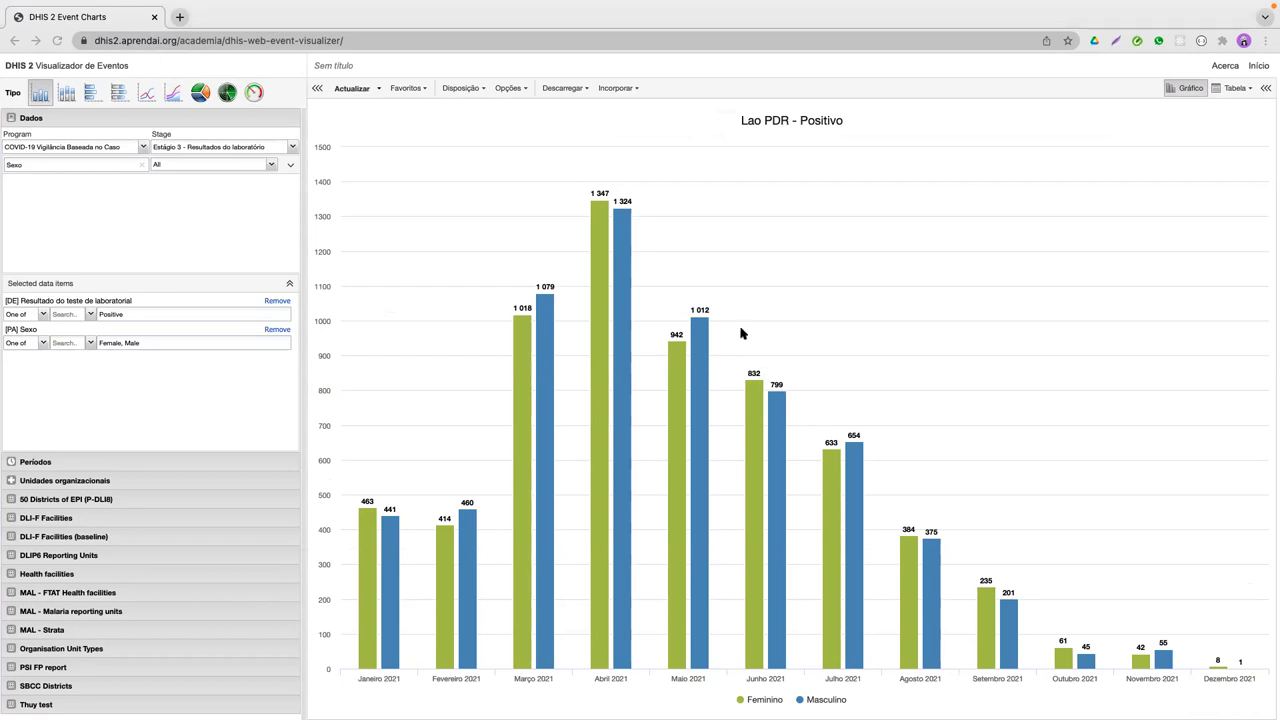
Step: Save the chart as a favourite named "Sessão dia 4 - Visualizador de eventos", leaving the description empty
{"action": "mouse_move", "coordinate": [572, 33]}
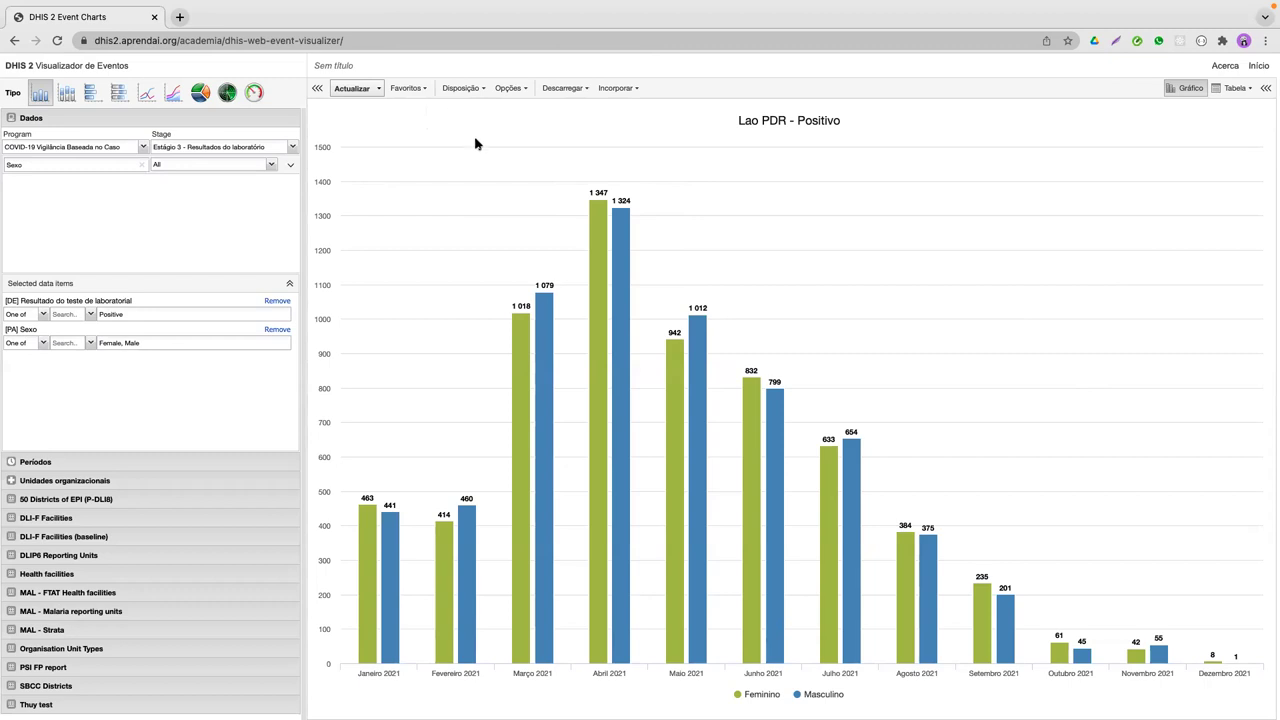
{"action": "left_click", "coordinate": [418, 90]}
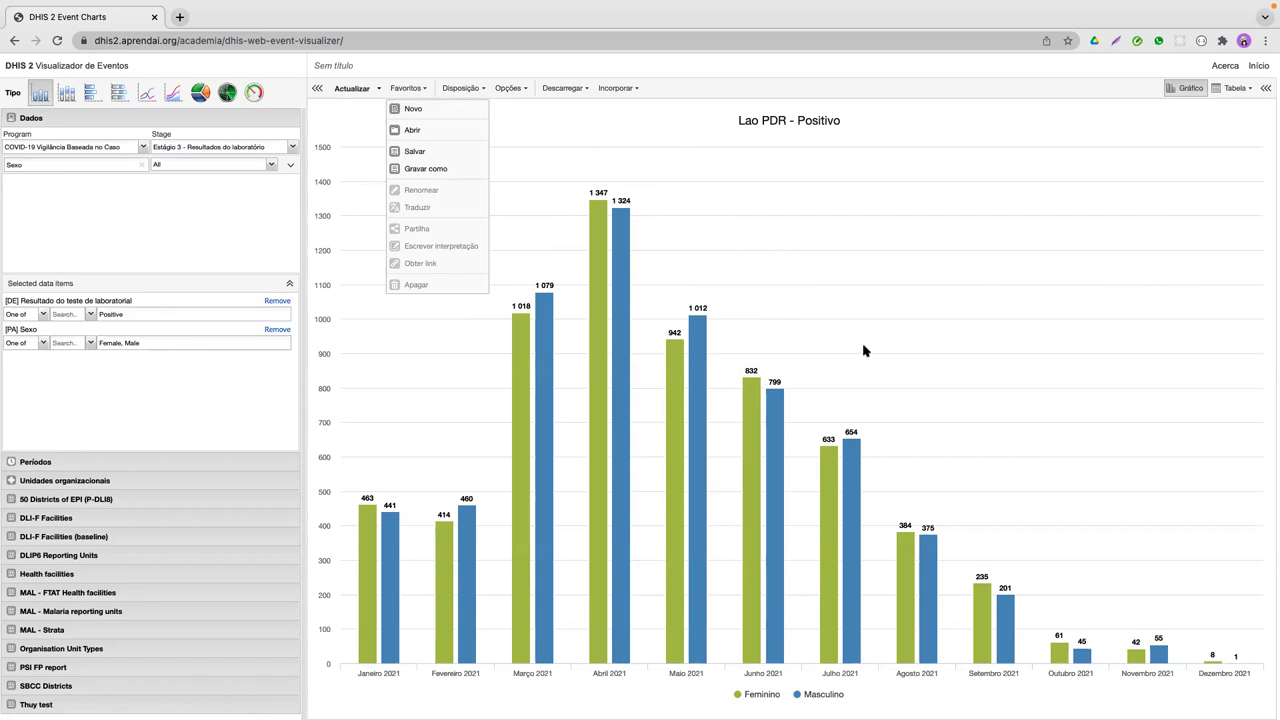
{"action": "left_click", "coordinate": [438, 155]}
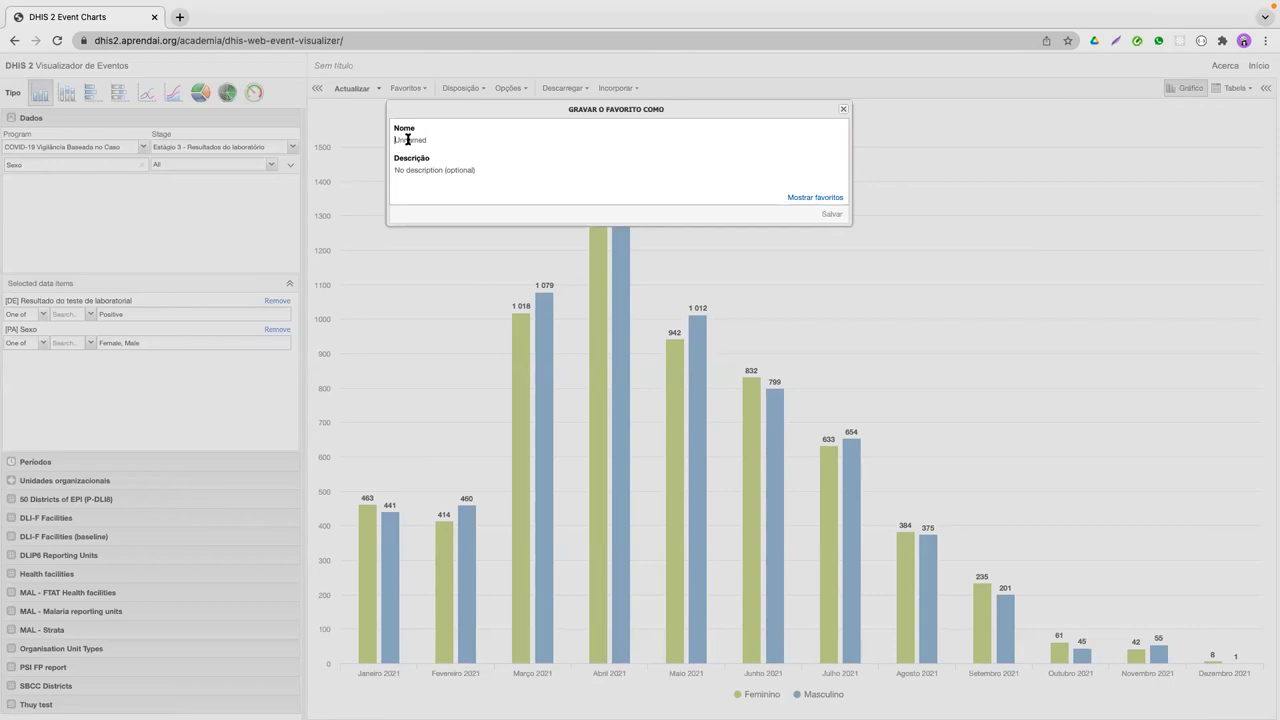
{"action": "left_click", "coordinate": [408, 140]}
{"action": "type", "text": "Se"}
{"action": "type", "text": "ssão d"}
{"action": "type", "text": "ia "}
{"action": "type", "text": "4 - E"}
{"action": "type", "text": "v"}
{"action": "key", "text": "BackSpace"}
{"action": "key", "text": "BackSpace"}
{"action": "type", "text": "Visualizador de"}
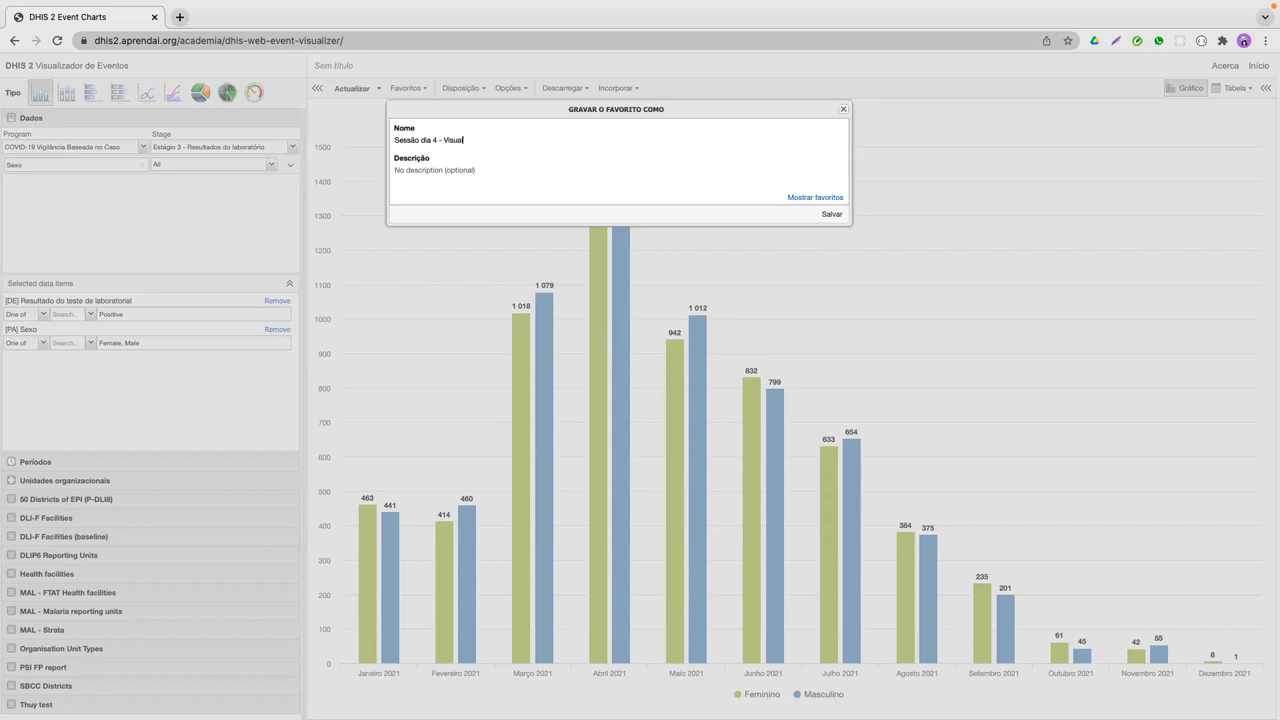
{"action": "type", "text": " eventos"}
{"action": "left_click", "coordinate": [458, 145]}
{"action": "left_click", "coordinate": [435, 171]}
{"action": "left_click", "coordinate": [833, 213]}
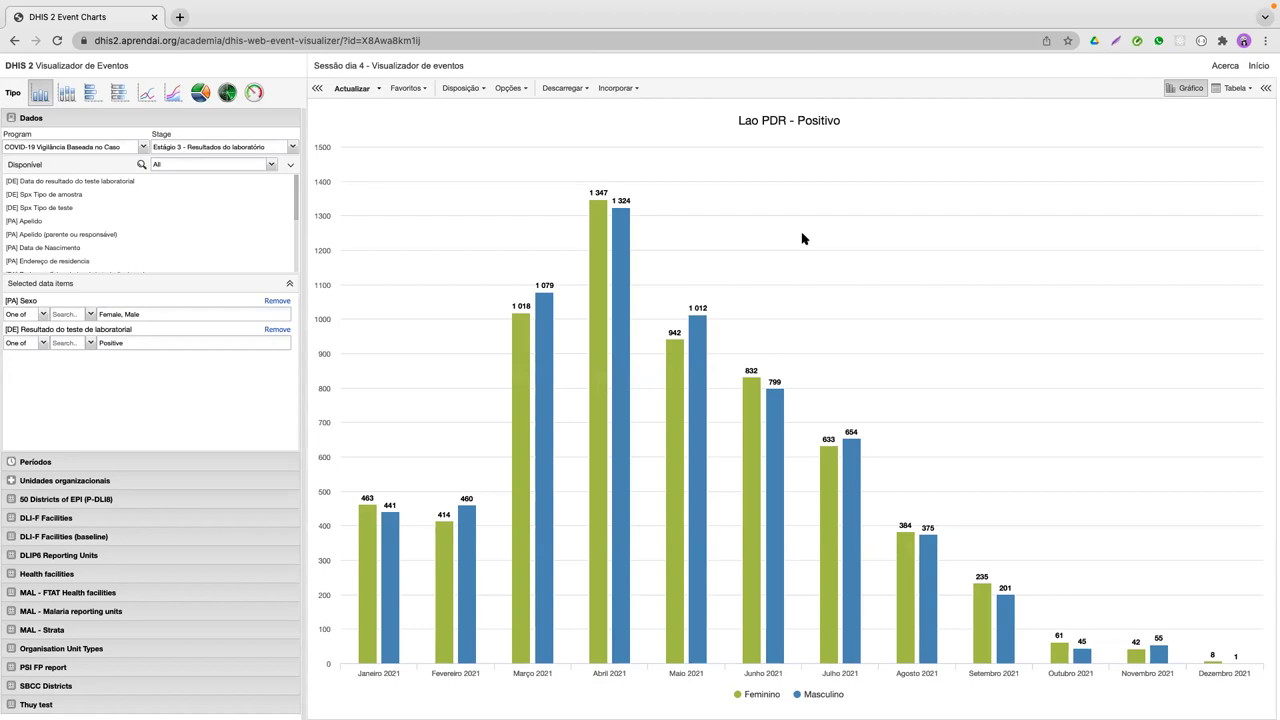
Step: Search the saved favourites for "Se" and open "Sessão dia 4 - Visualizador de eventos"
{"action": "left_click", "coordinate": [418, 88]}
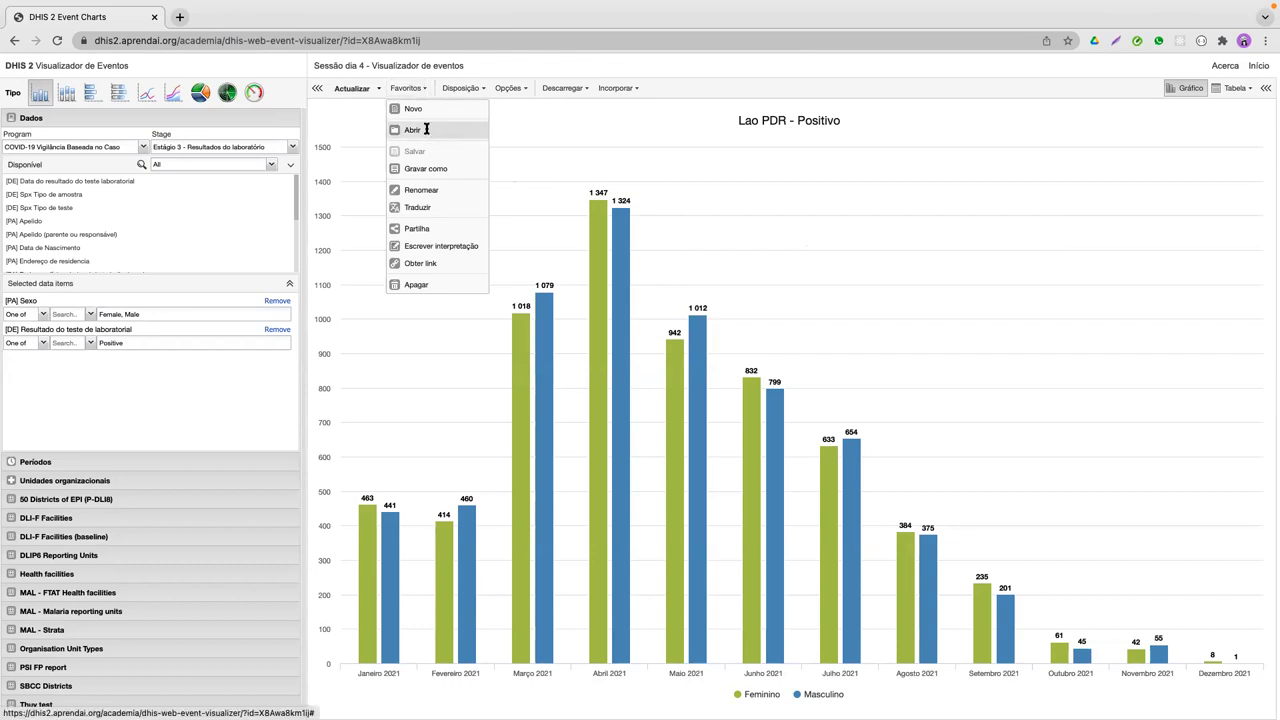
{"action": "left_click", "coordinate": [426, 130]}
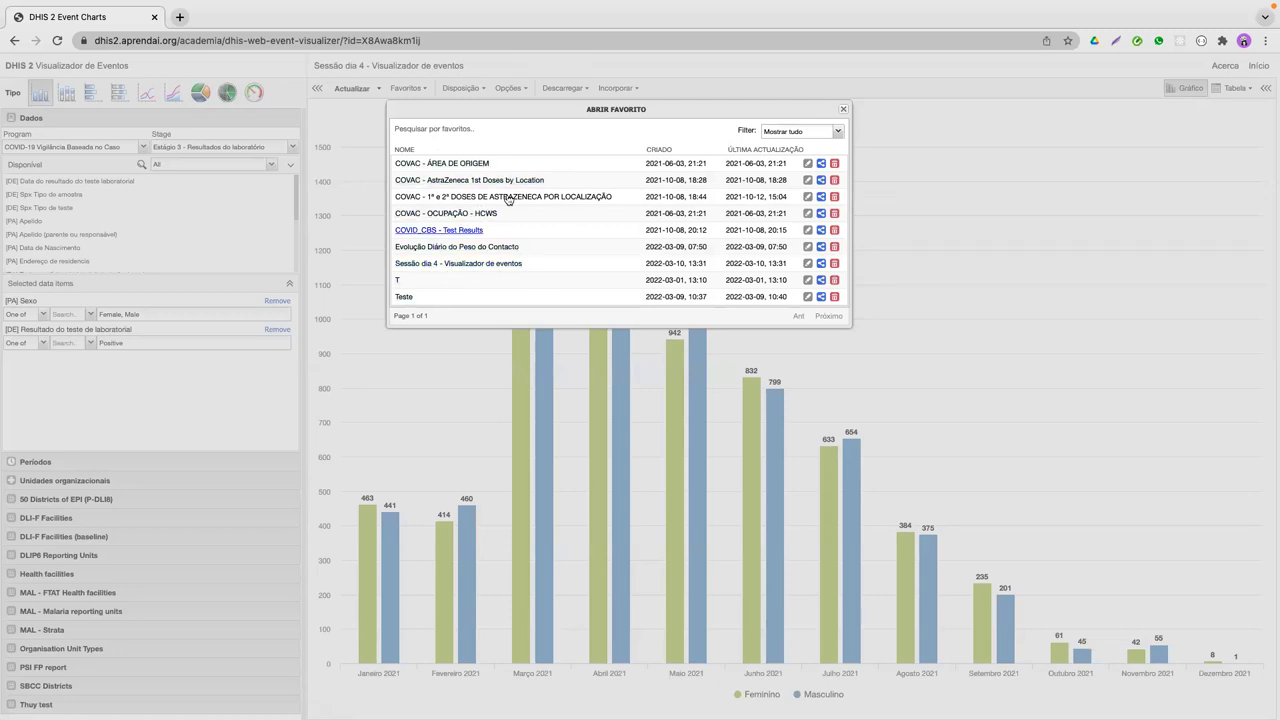
{"action": "left_click", "coordinate": [426, 128]}
{"action": "type", "text": "Se"}
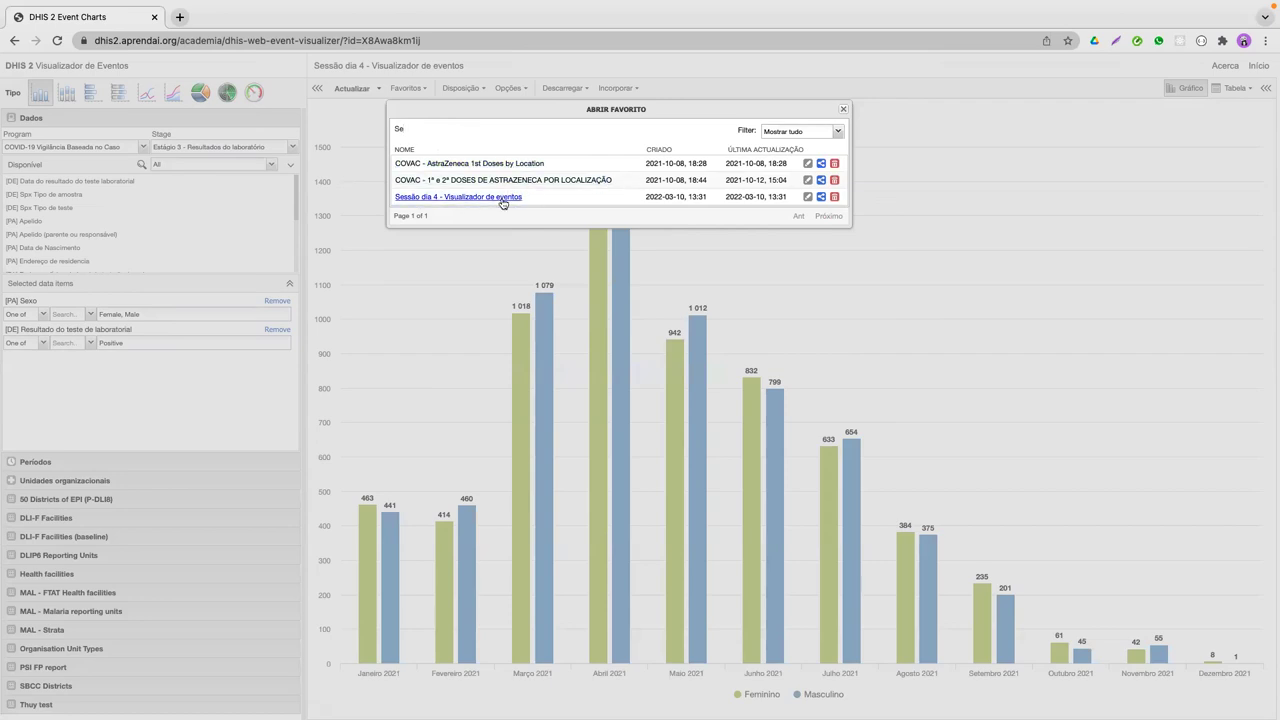
{"action": "left_click", "coordinate": [503, 198]}
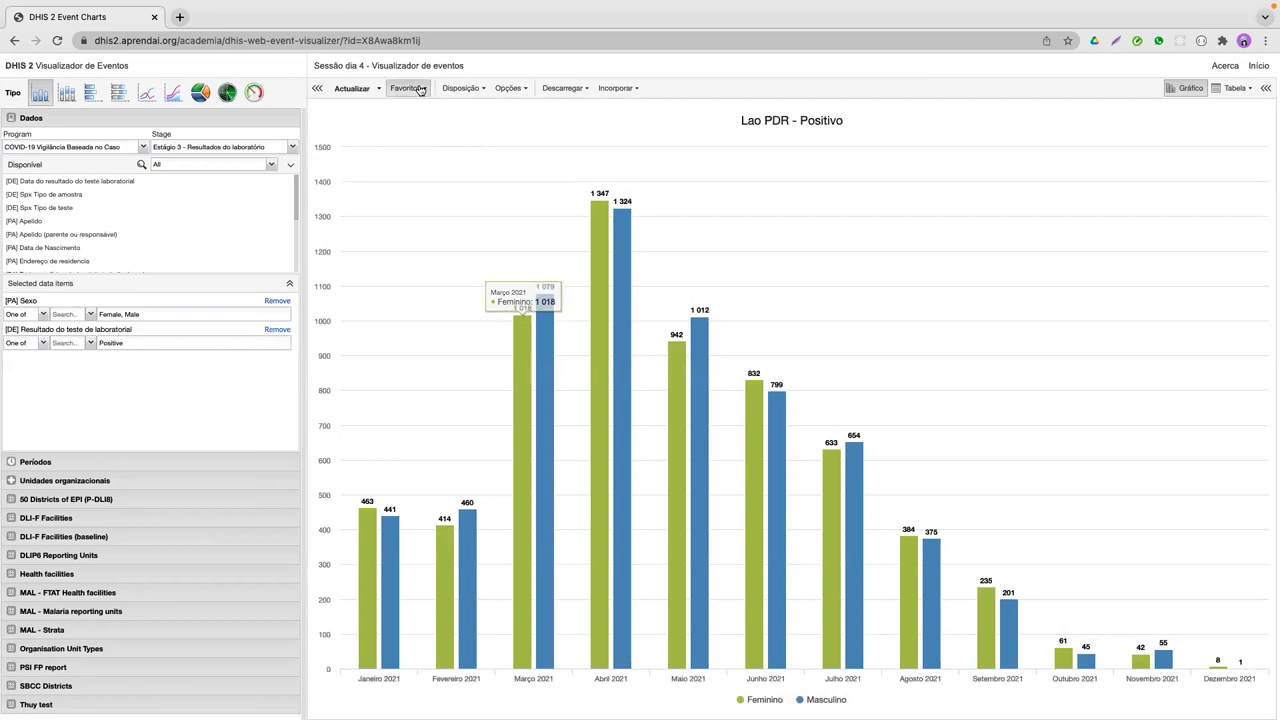
Step: View the rename form of the current favourite and close it without changing the name
{"action": "left_click", "coordinate": [420, 90]}
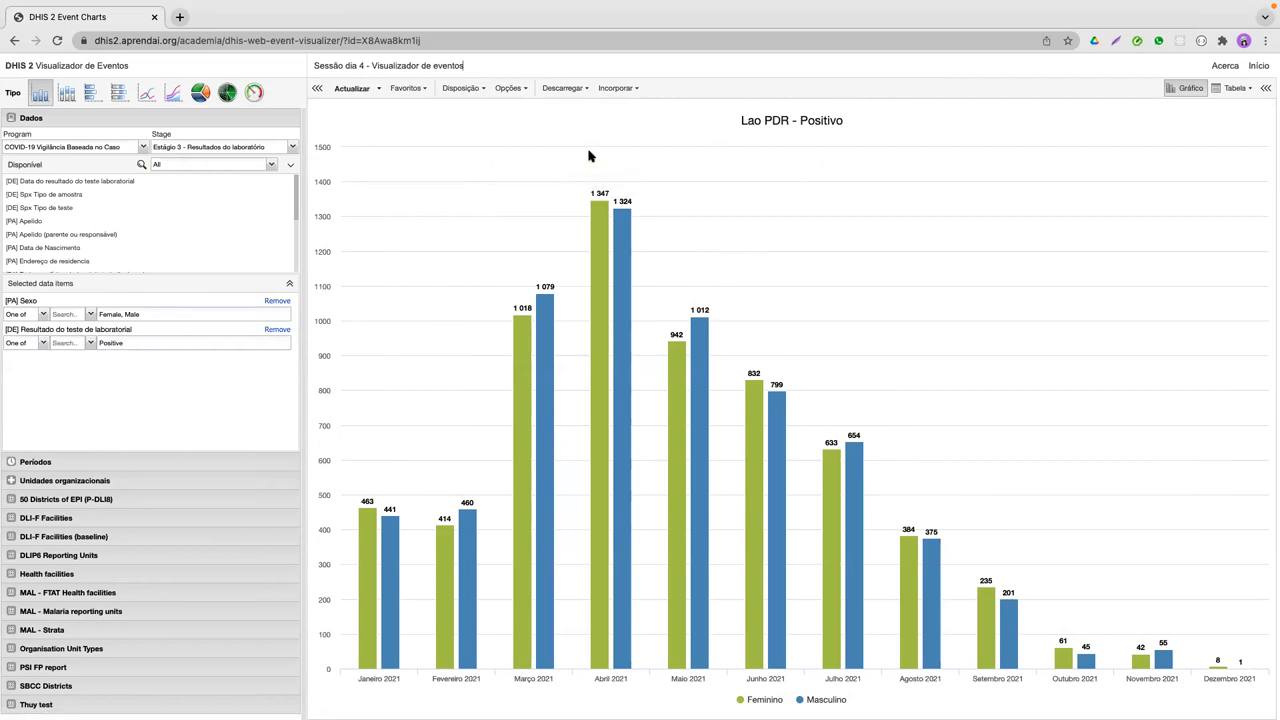
{"action": "left_click", "coordinate": [420, 91]}
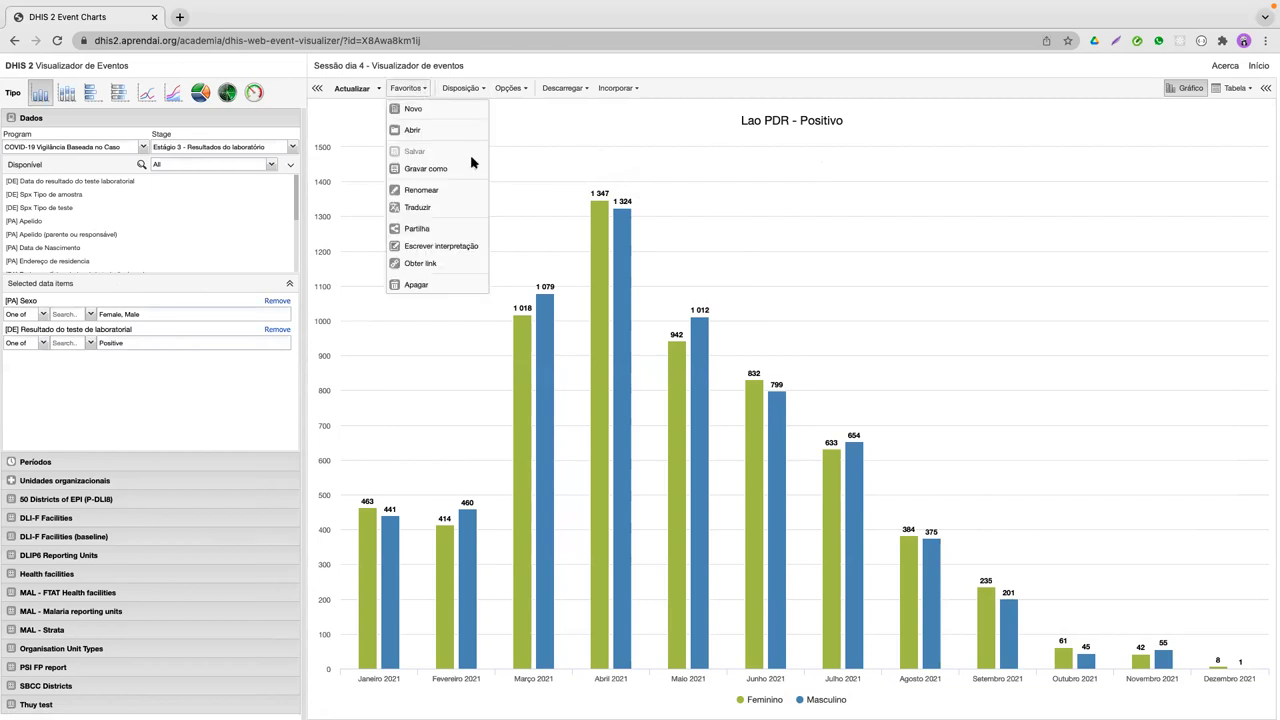
{"action": "left_click", "coordinate": [428, 189]}
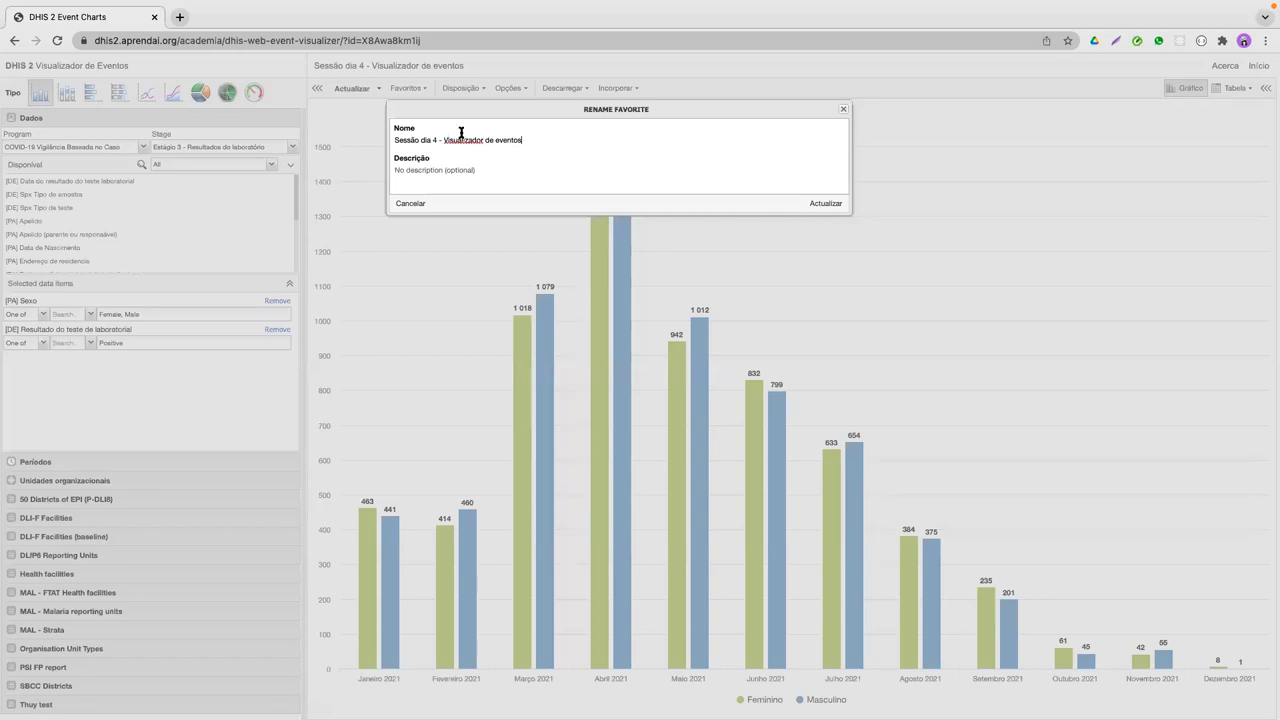
{"action": "left_click", "coordinate": [843, 109]}
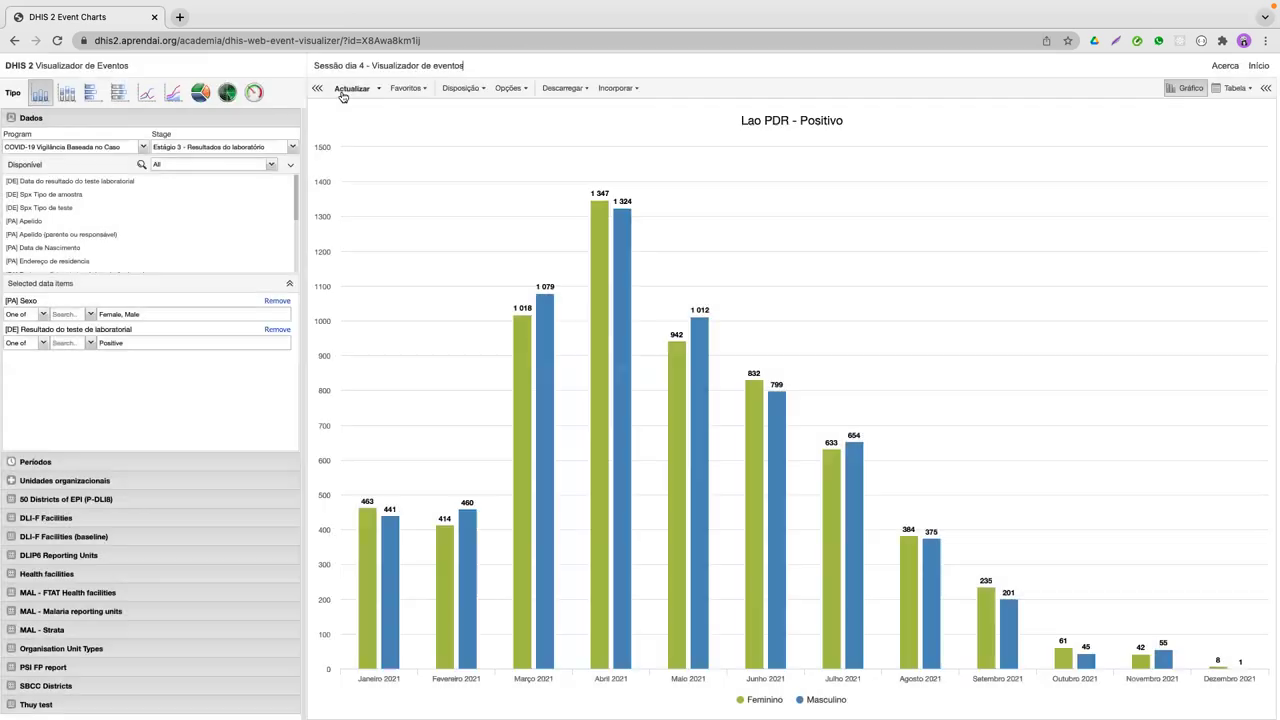
Step: Open the favourite's sharing settings, try picking a user to share with, and clear the user field again
{"action": "left_click", "coordinate": [423, 89]}
{"action": "left_click", "coordinate": [418, 88]}
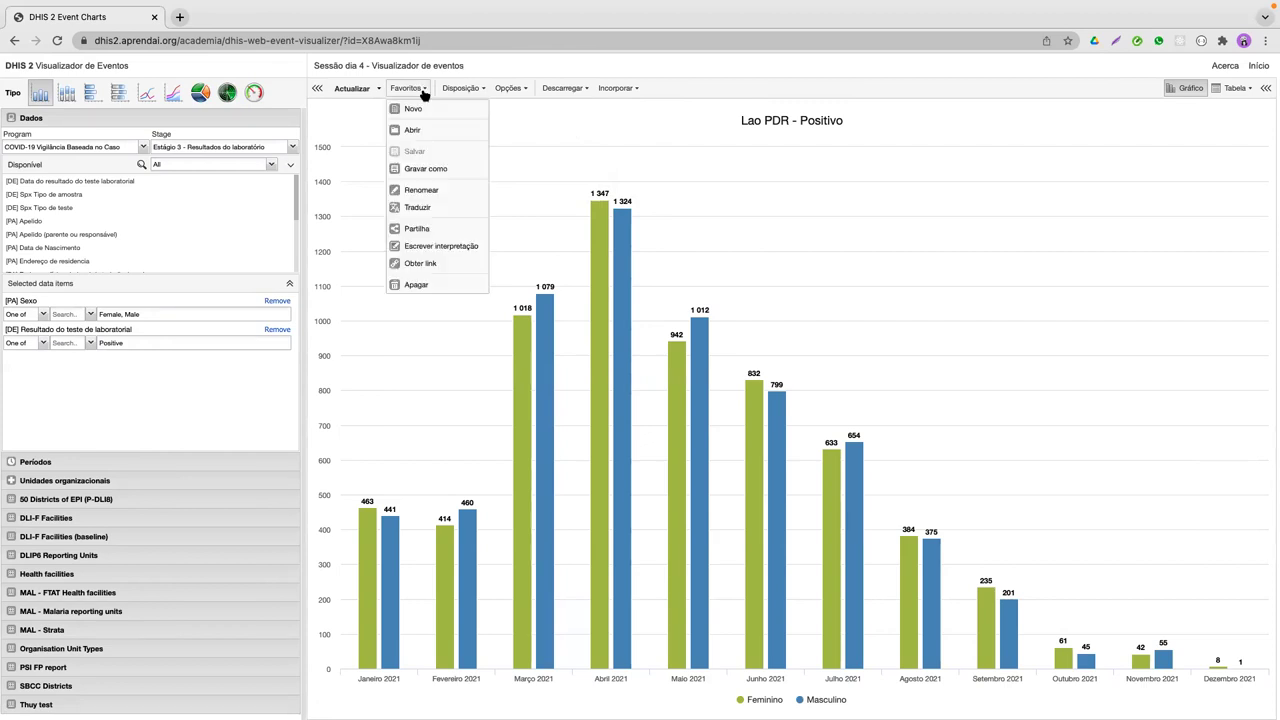
{"action": "left_click", "coordinate": [444, 229]}
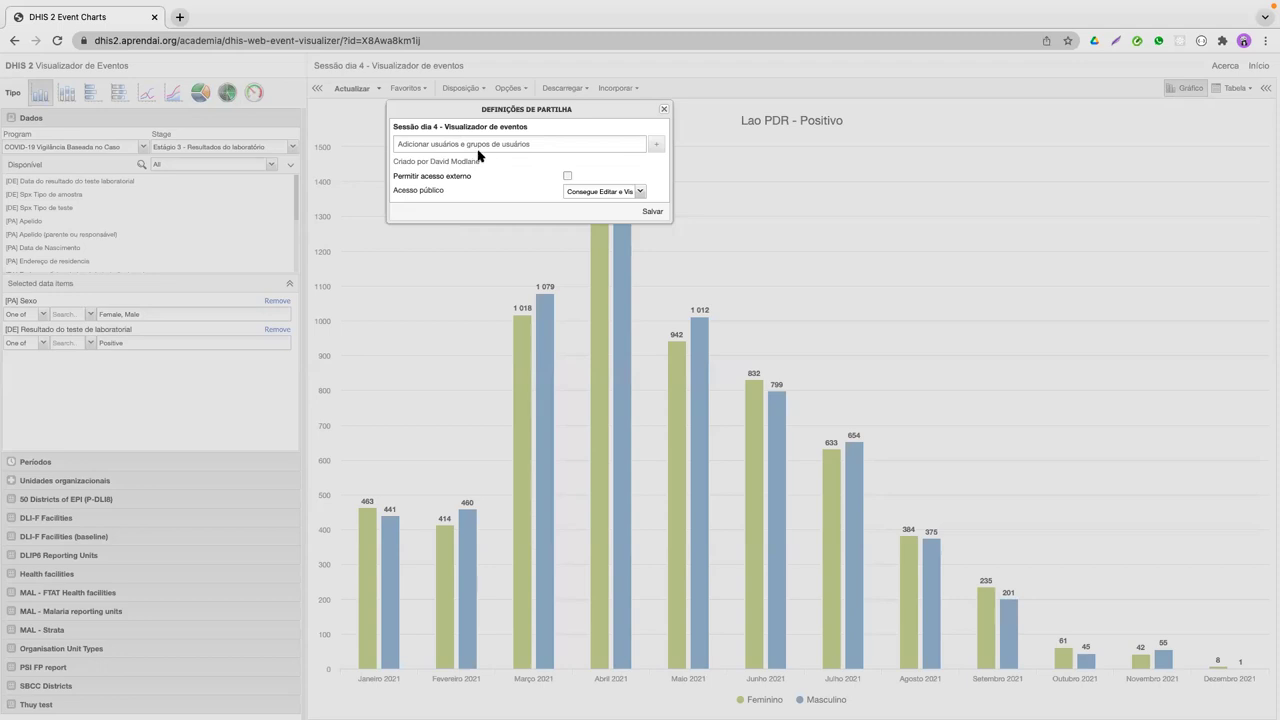
{"action": "left_click", "coordinate": [540, 146]}
{"action": "type", "text": "Sh"}
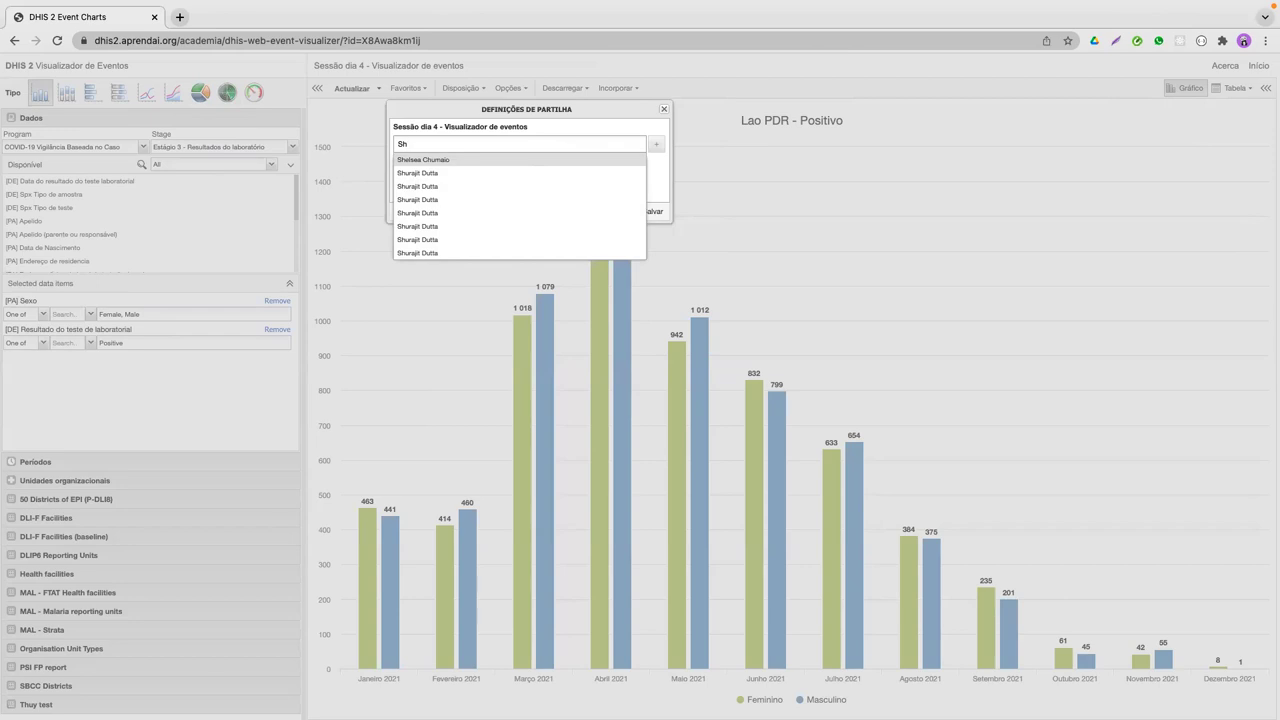
{"action": "key", "text": "BackSpace"}
{"action": "key", "text": "BackSpace"}
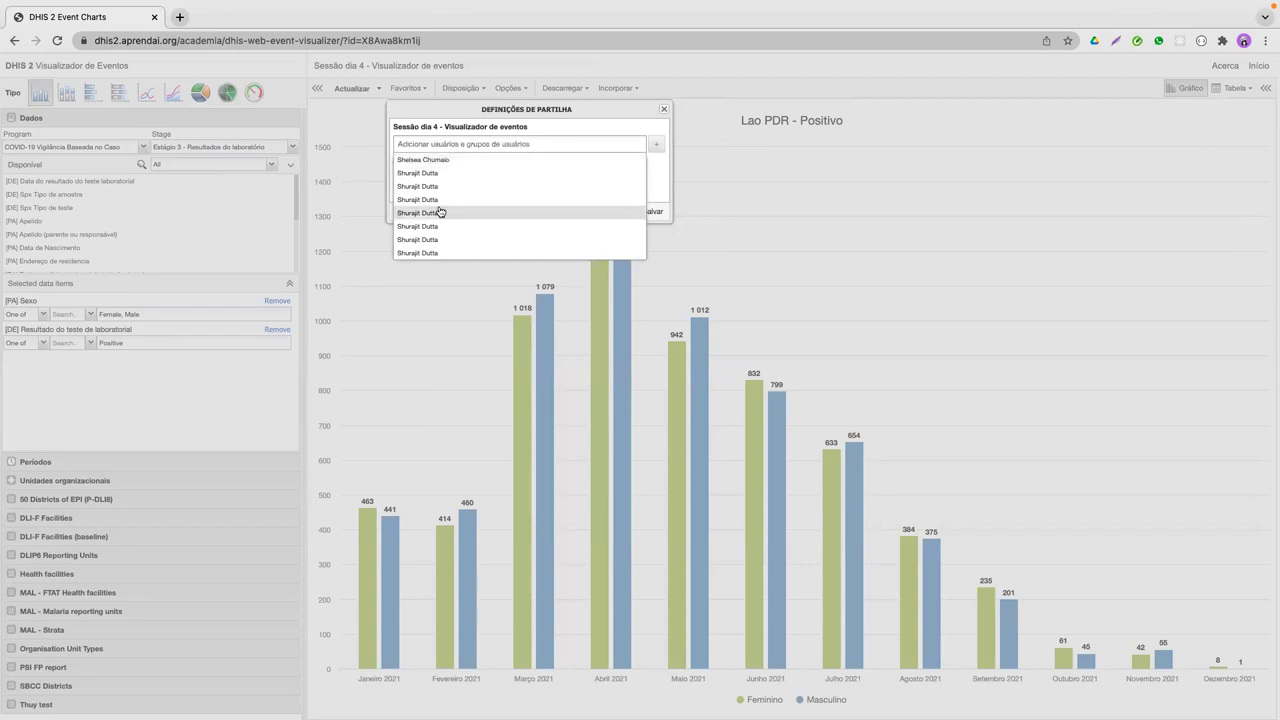
{"action": "left_click", "coordinate": [454, 162]}
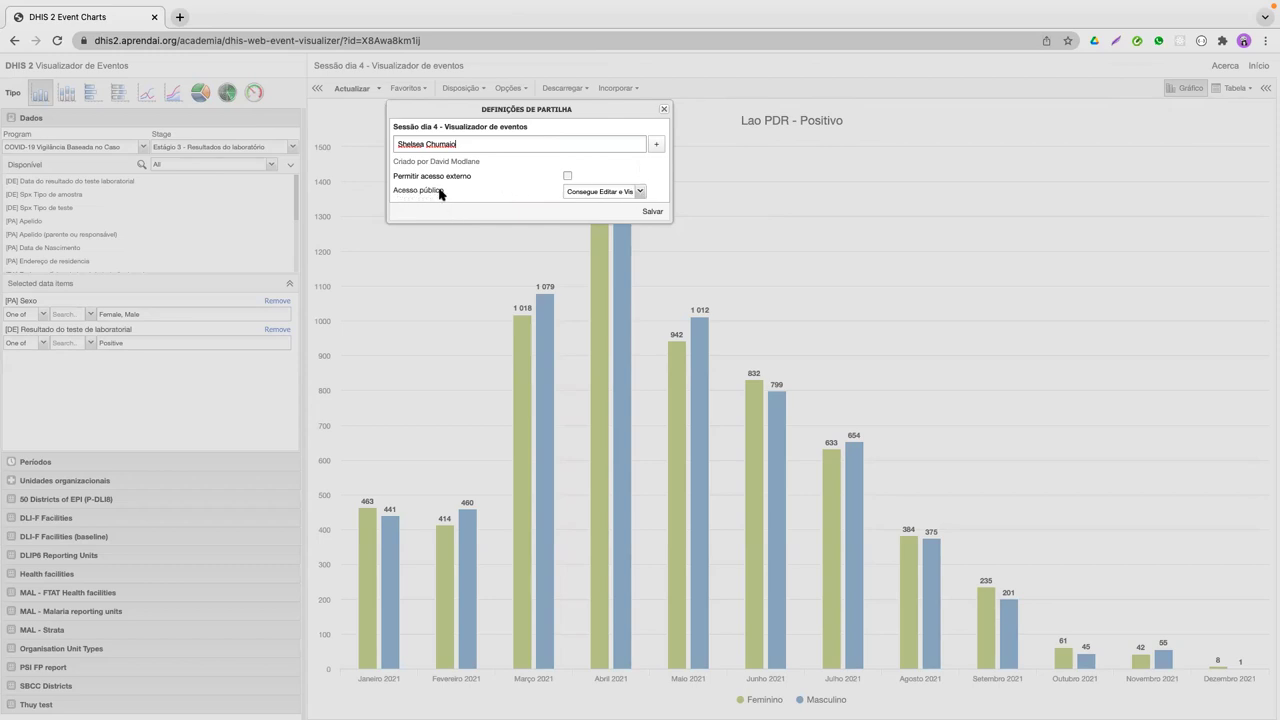
{"action": "key", "text": "super+a"}
{"action": "key", "text": "BackSpace"}
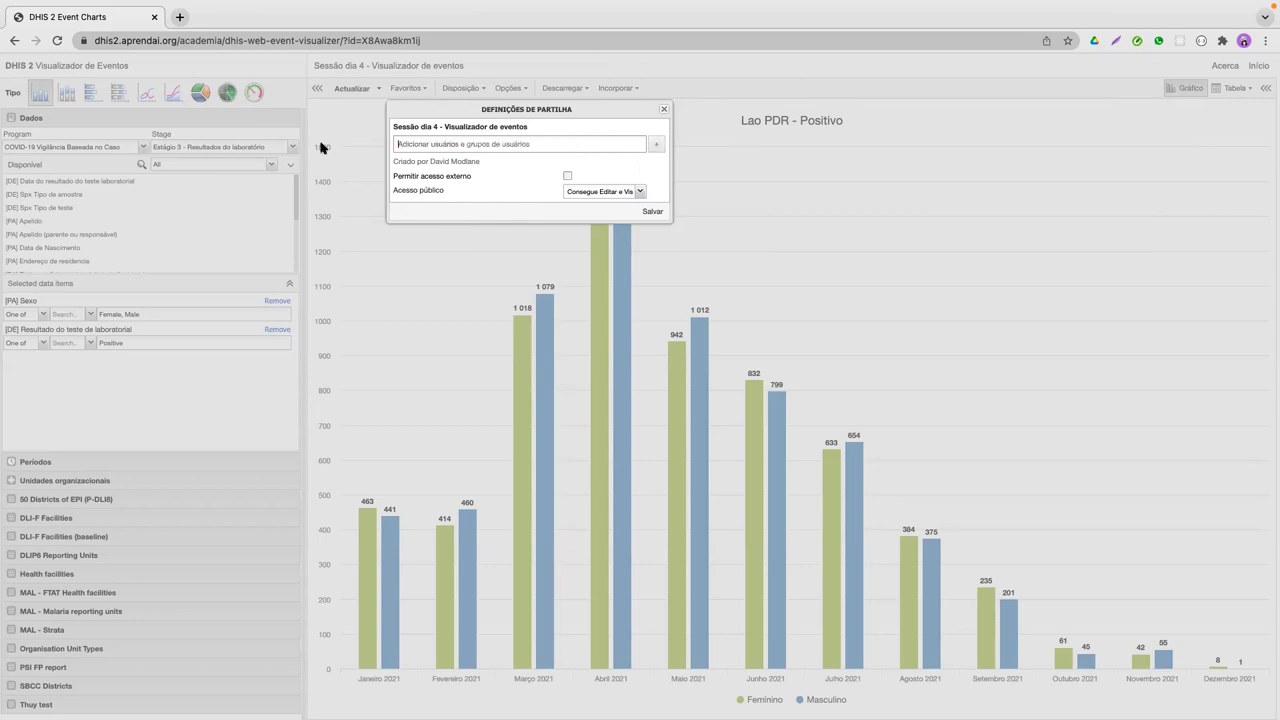
Step: Review the public access options for the favourite and set public access to Nenhum
{"action": "left_click", "coordinate": [640, 192]}
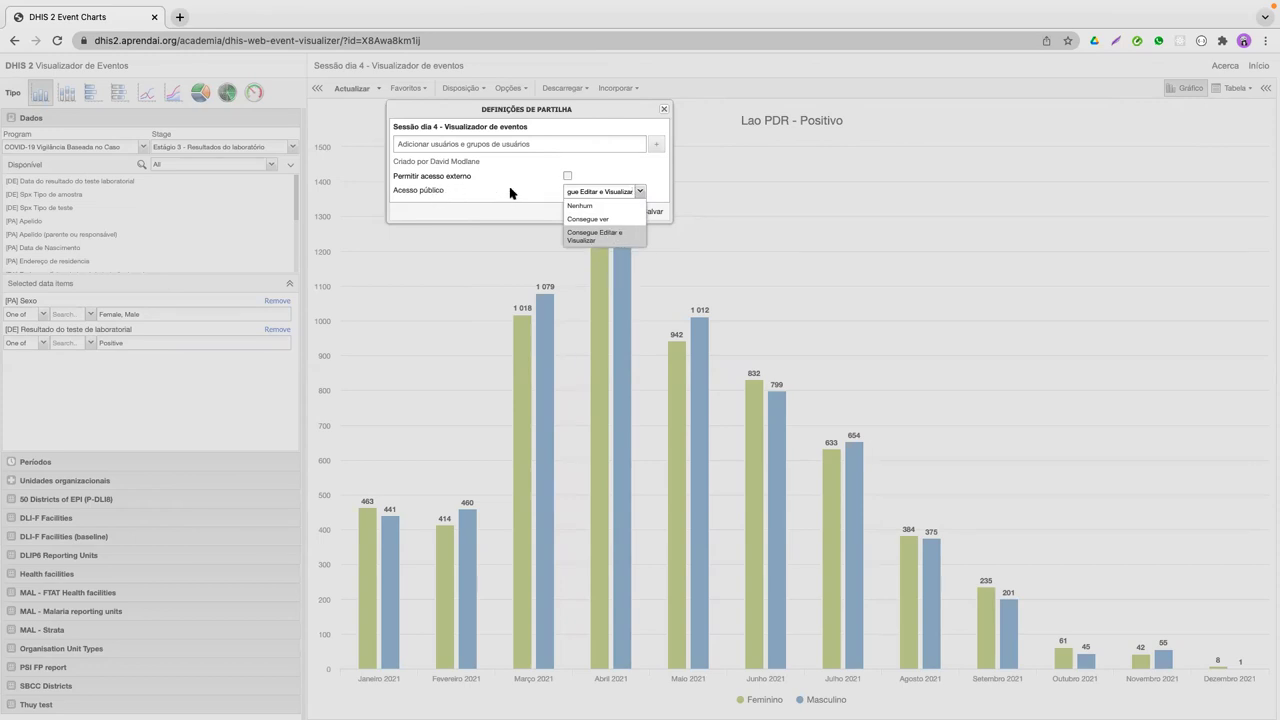
{"action": "left_click", "coordinate": [650, 173]}
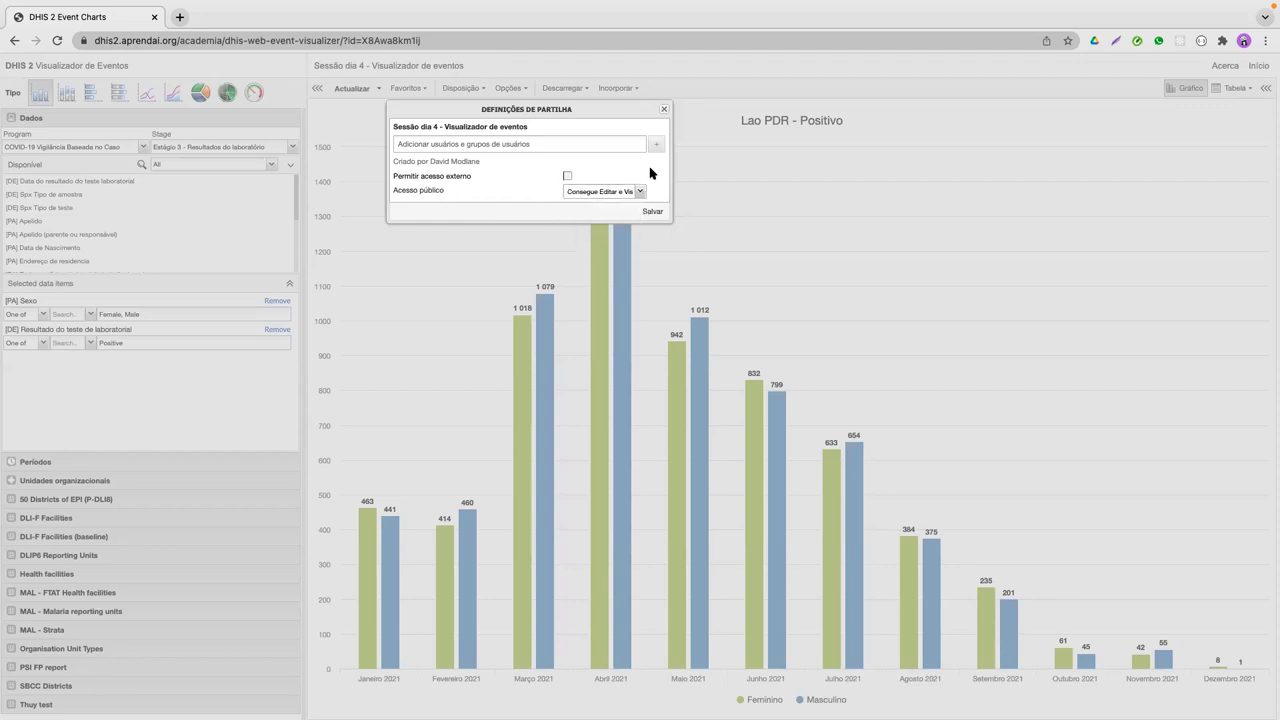
{"action": "left_click", "coordinate": [640, 191]}
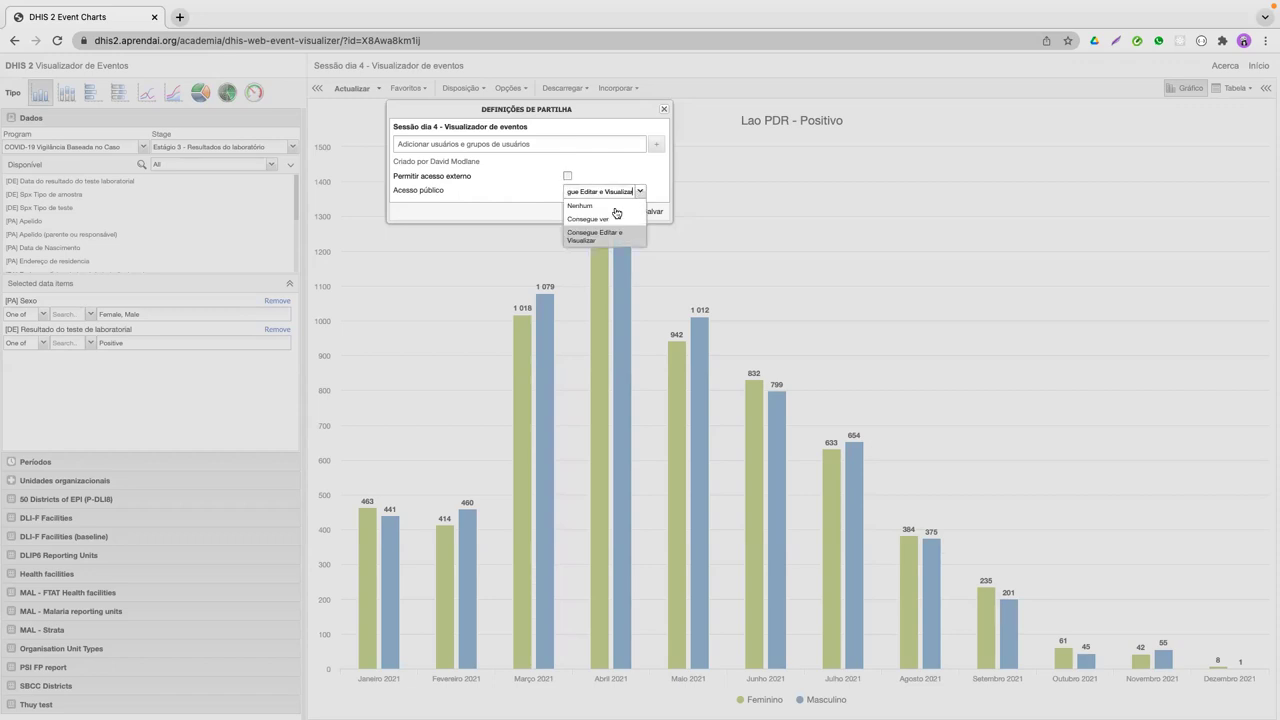
{"action": "left_click", "coordinate": [610, 206]}
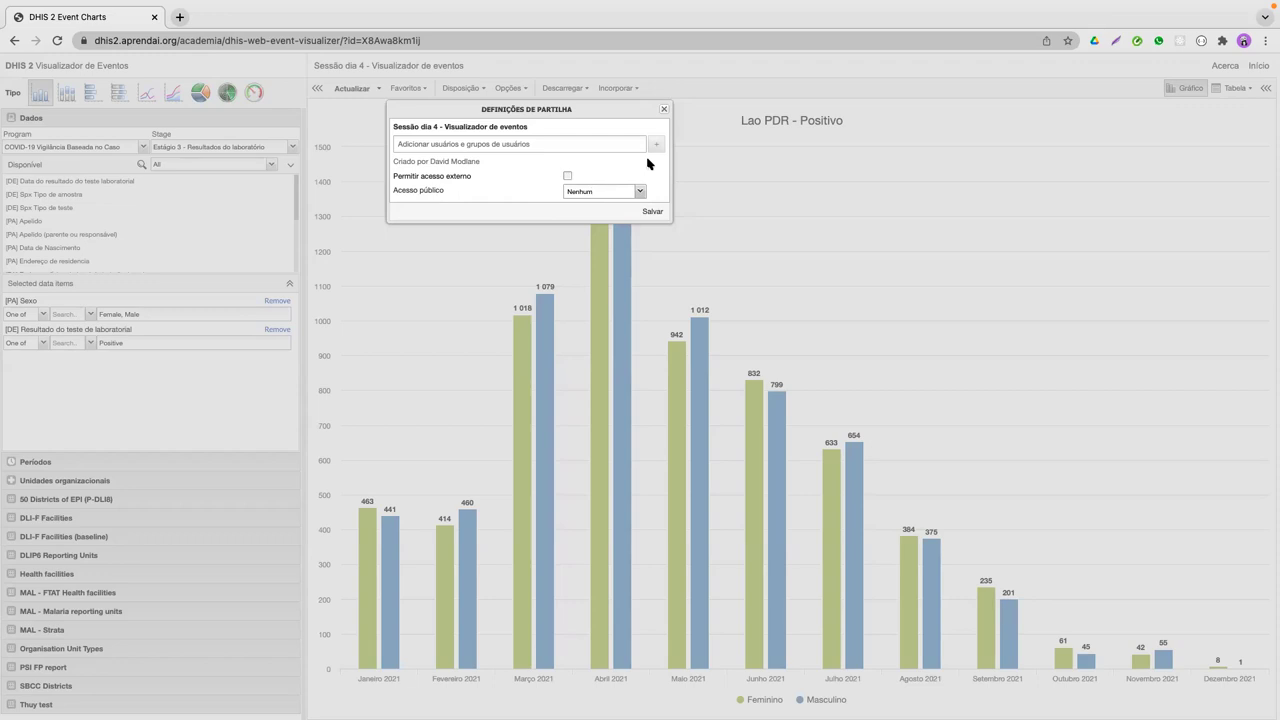
Step: Set the favourite's public access to Consegue Editar e Visualizar and save the sharing settings
{"action": "left_click", "coordinate": [640, 191]}
{"action": "left_click", "coordinate": [606, 234]}
{"action": "left_click", "coordinate": [652, 212]}
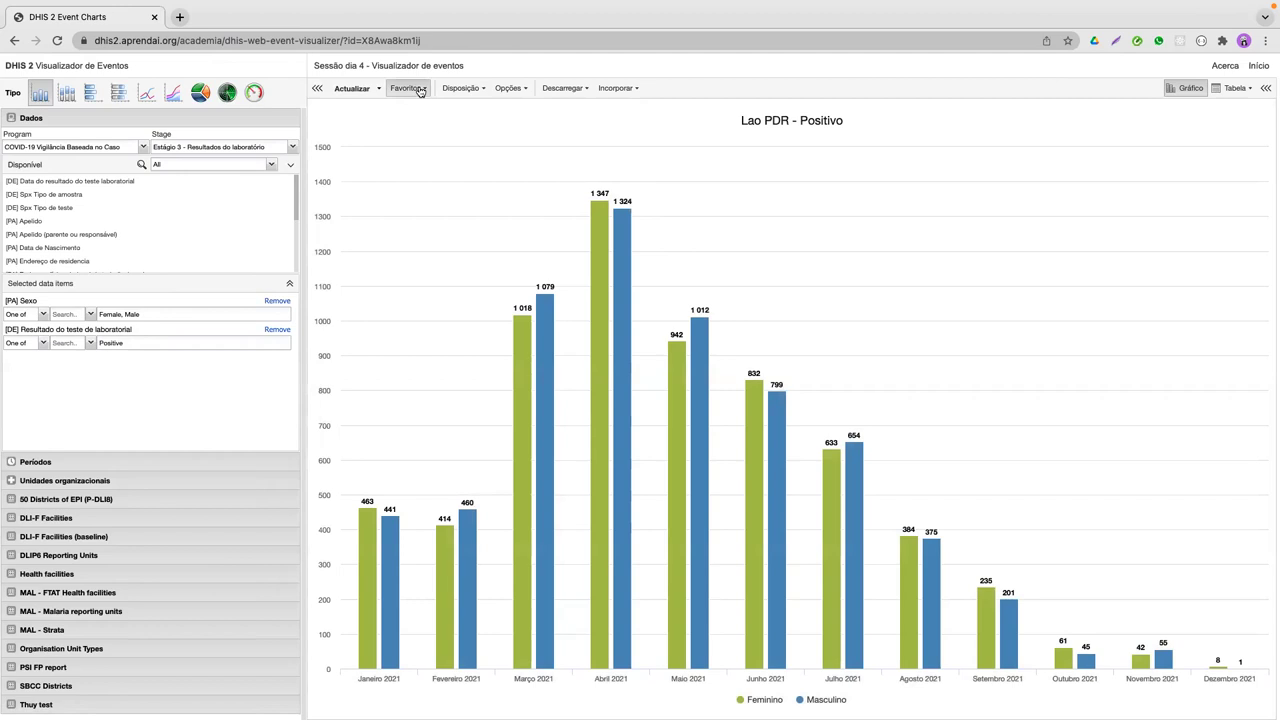
Step: View the form for writing an interpretation of the favourite and close it without entering a comment
{"action": "left_click", "coordinate": [420, 89]}
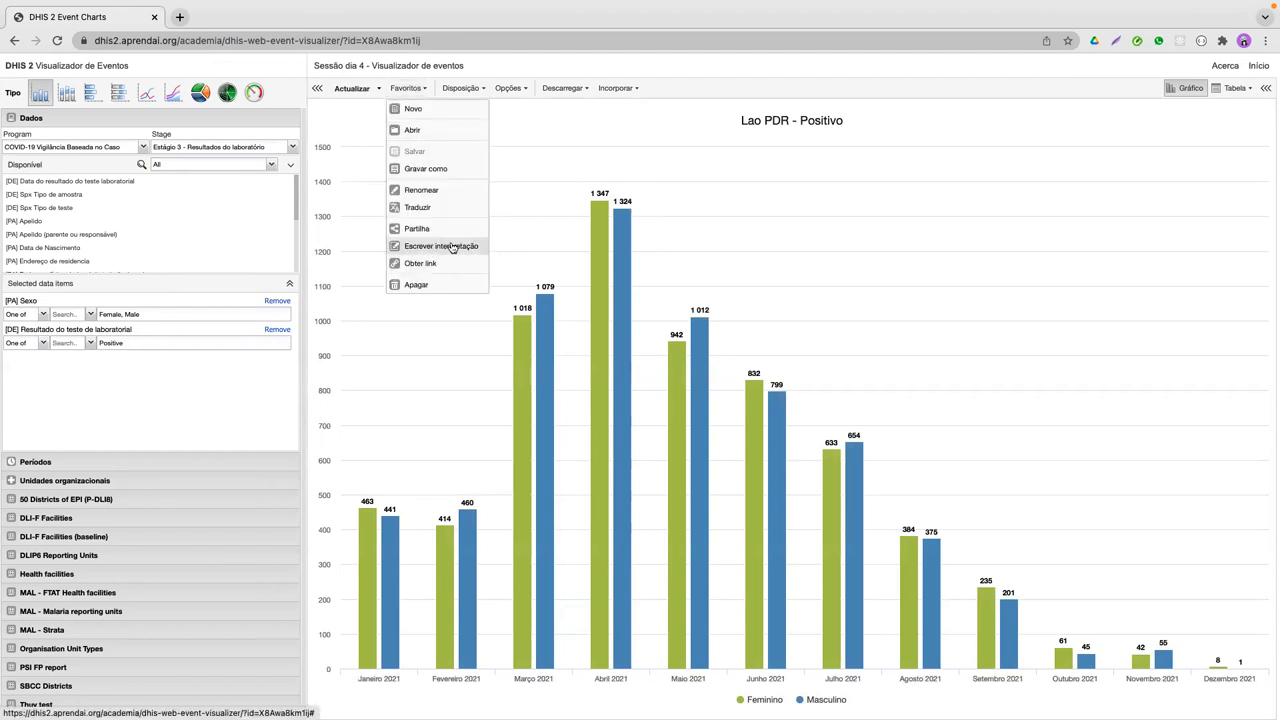
{"action": "left_click", "coordinate": [452, 248]}
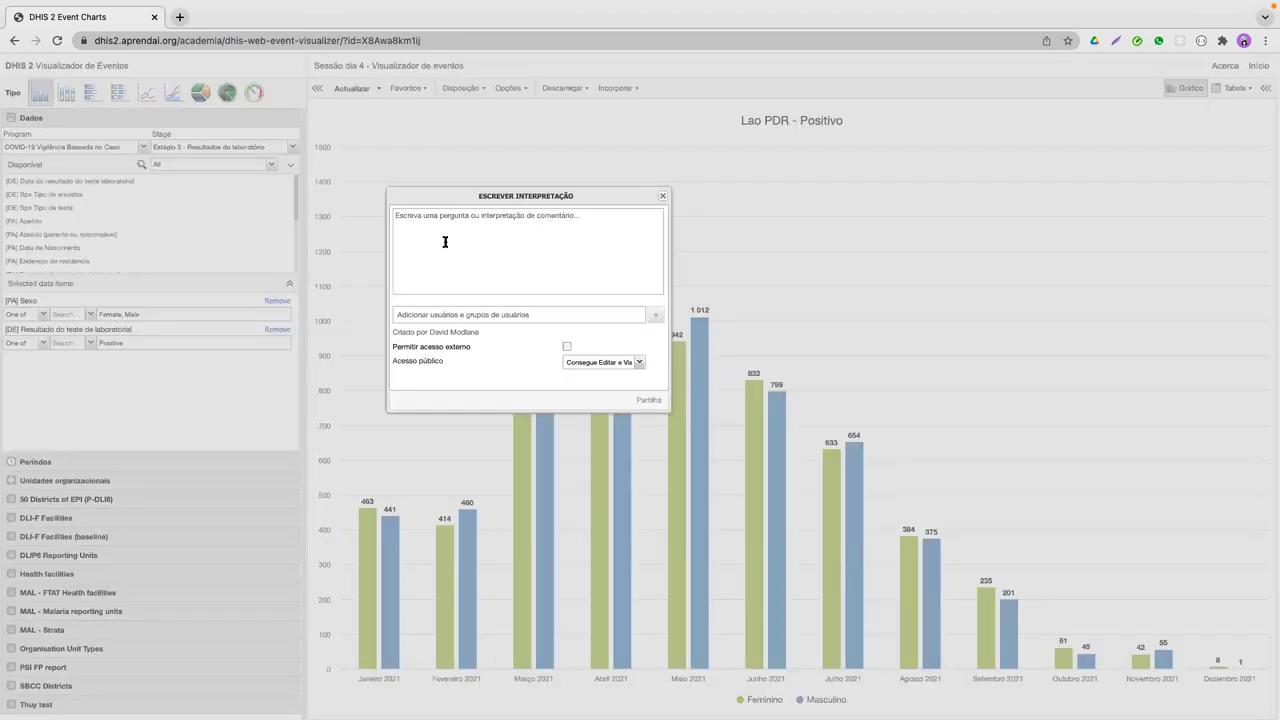
{"action": "left_click", "coordinate": [466, 224]}
{"action": "left_click", "coordinate": [663, 197]}
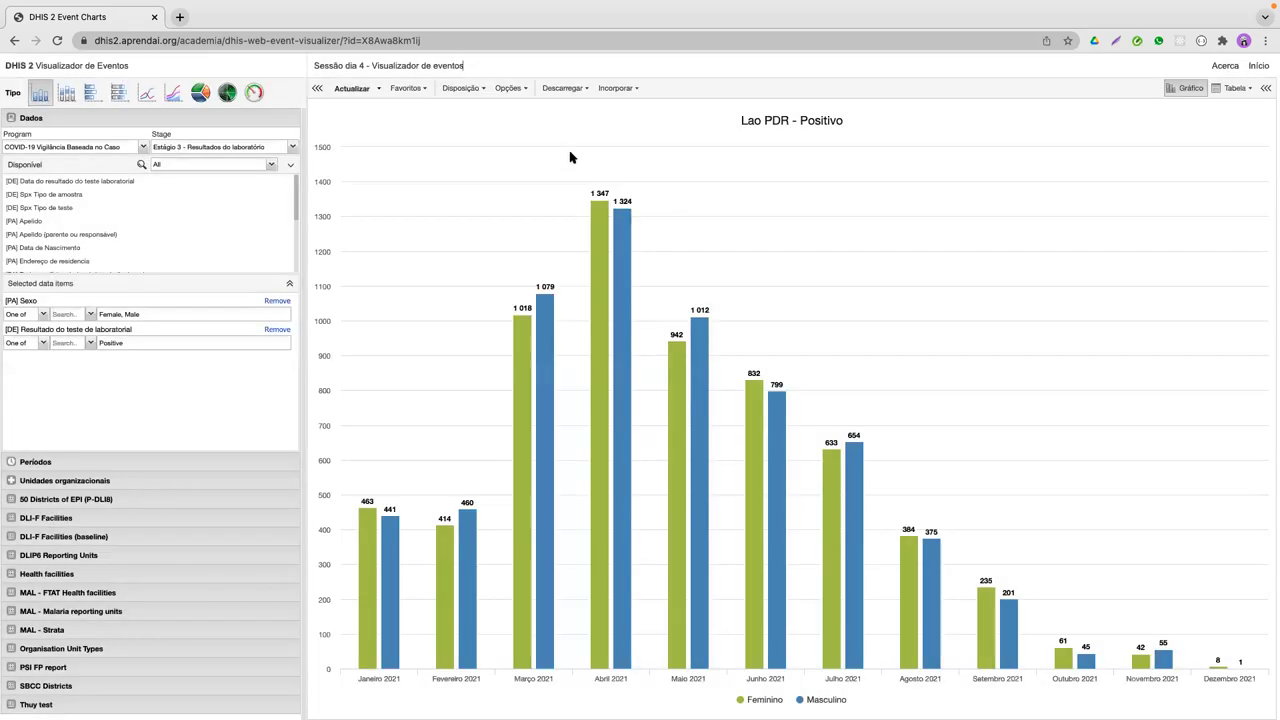
Step: View the chart's layout dialog (Disposição do gráfico) and close it without changing any dimension
{"action": "left_click", "coordinate": [483, 91]}
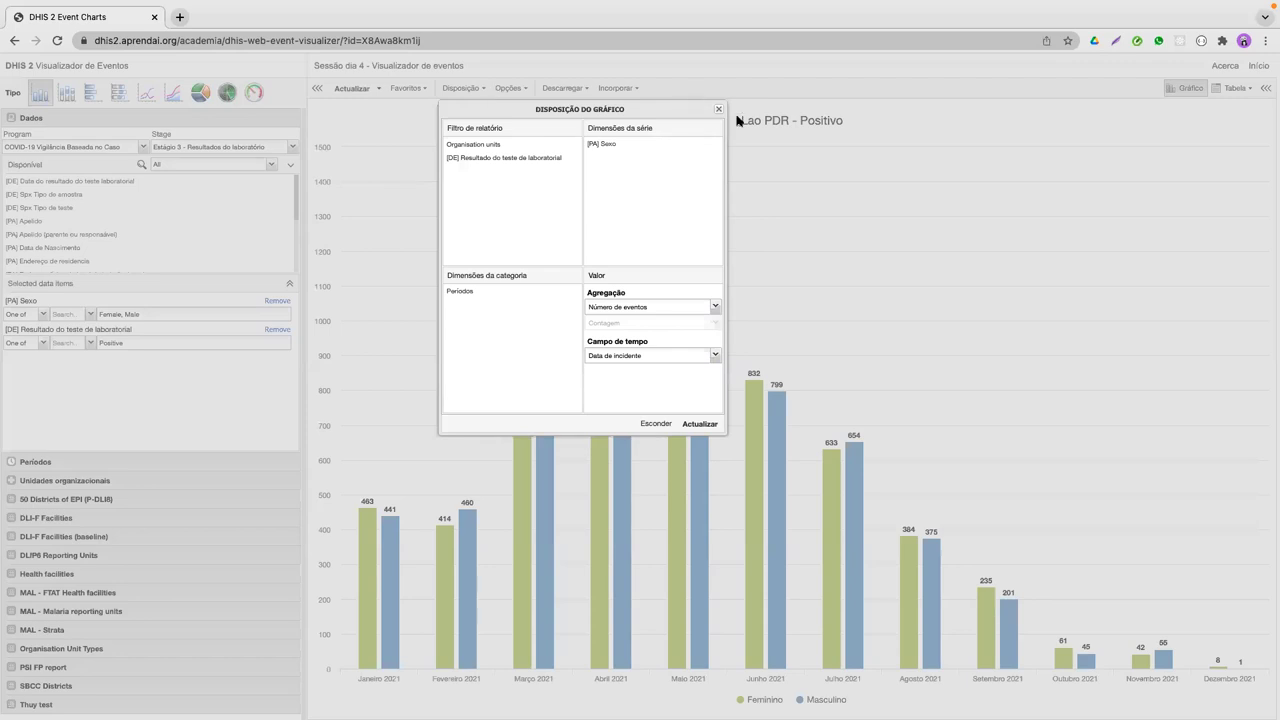
{"action": "left_click", "coordinate": [472, 92]}
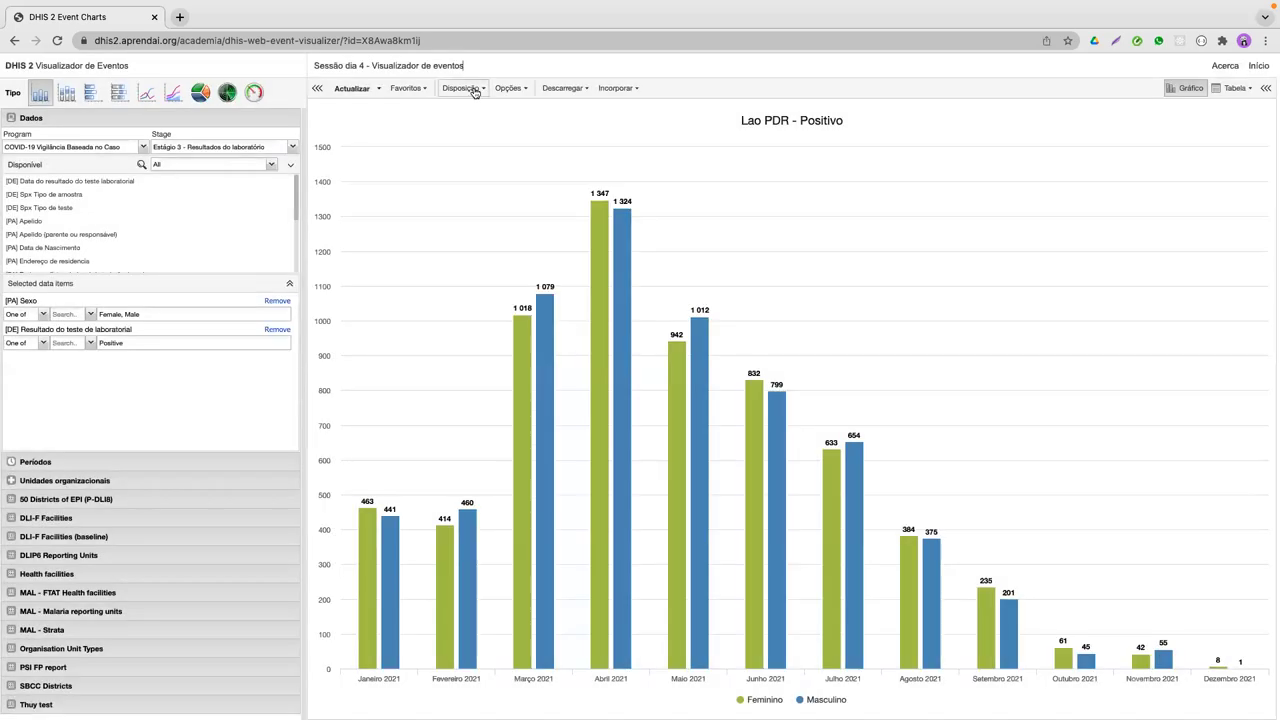
{"action": "left_click", "coordinate": [490, 96]}
{"action": "left_click", "coordinate": [812, 178]}
Step: Rearrange the chart layout with Resultado do teste de laboratorial as category, Sexo as series, and Períodos among the report filters
{"action": "left_click", "coordinate": [461, 88]}
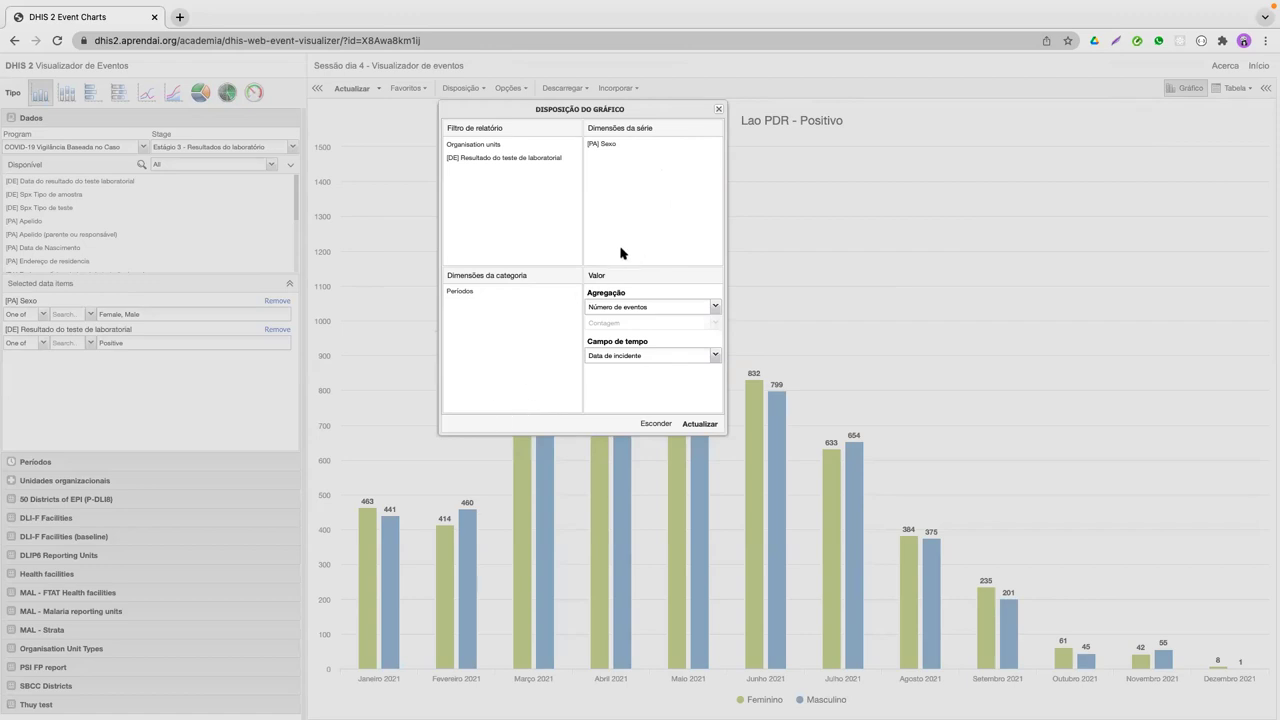
{"action": "left_click", "coordinate": [624, 144]}
{"action": "left_click_drag", "start_coordinate": [505, 308], "coordinate": [498, 316]}
{"action": "left_click_drag", "start_coordinate": [472, 173], "coordinate": [647, 151]}
{"action": "left_click", "coordinate": [508, 160]}
{"action": "mouse_move", "coordinate": [509, 301]}
{"action": "left_mouse_down"}
{"action": "mouse_move", "coordinate": [629, 149]}
{"action": "mouse_move", "coordinate": [508, 315]}
{"action": "left_mouse_up"}
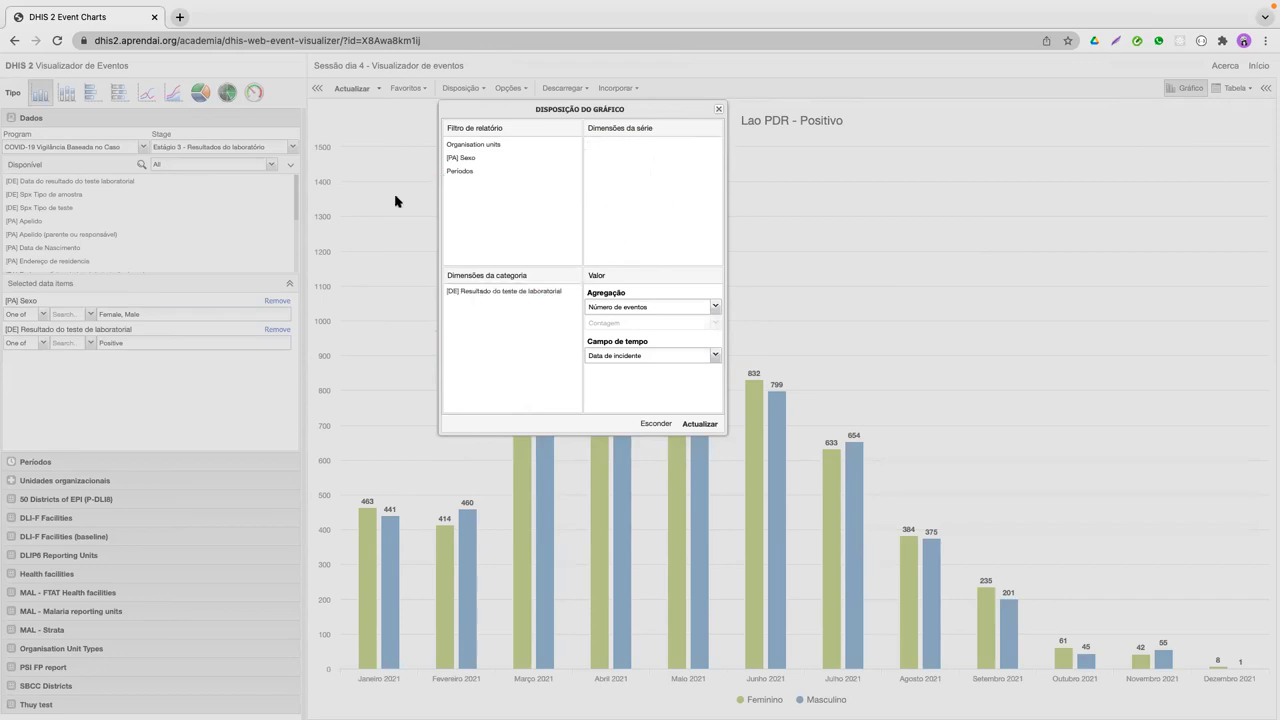
{"action": "left_click_drag", "start_coordinate": [466, 158], "coordinate": [640, 146]}
{"action": "left_click", "coordinate": [700, 423]}
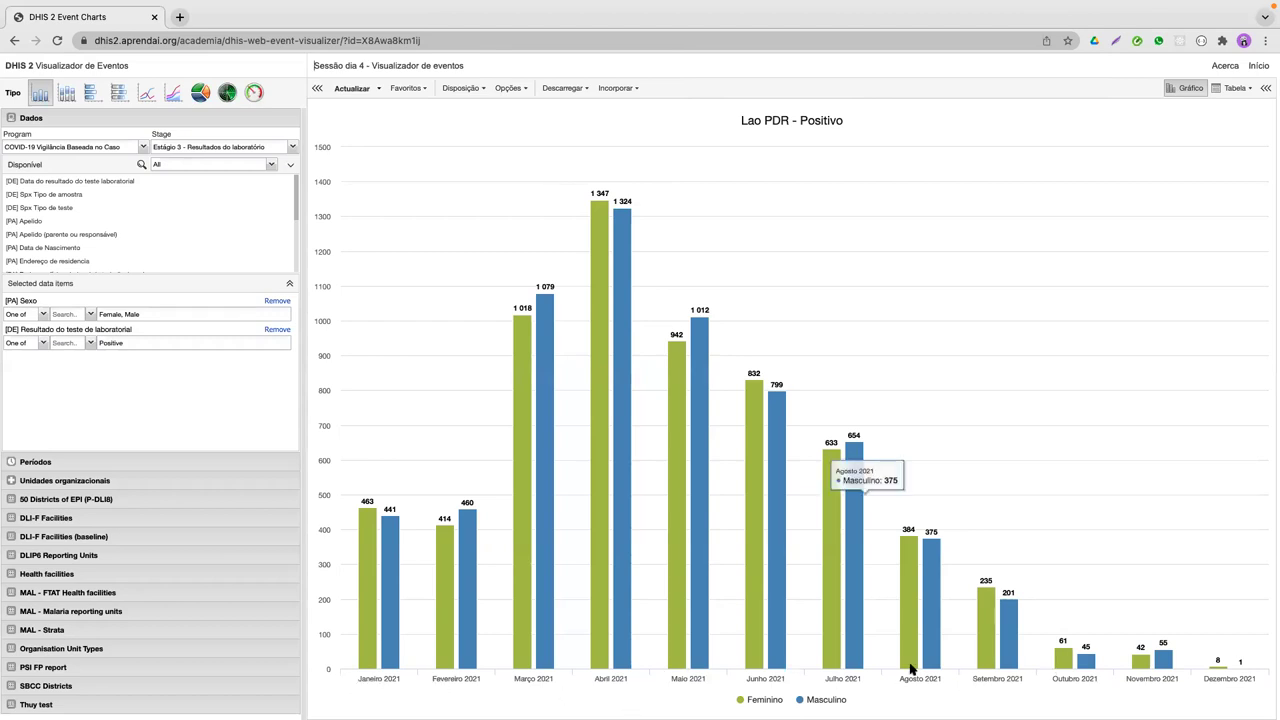
{"action": "left_click", "coordinate": [468, 88]}
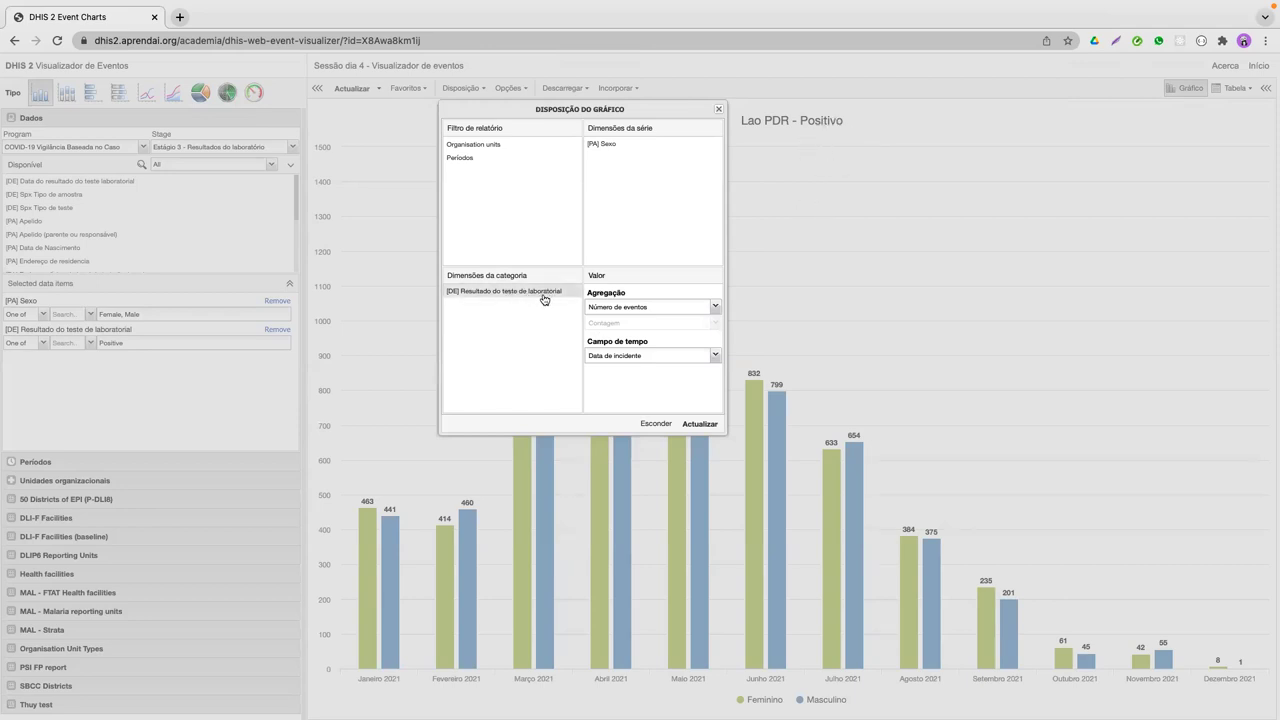
Step: Outline the month axis, Positivo and the June bars in red on a temporary screen capture, and apply the changed layout to the chart
{"action": "key", "text": "super+shift+2"}
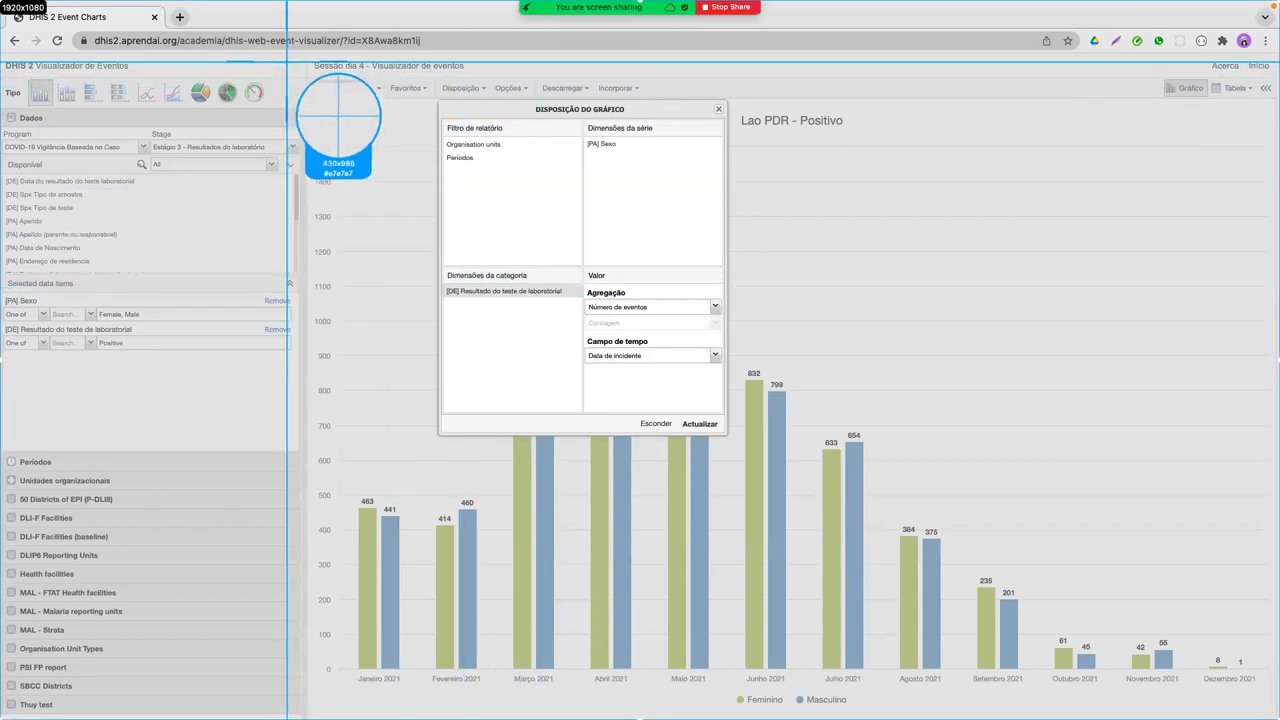
{"action": "left_click_drag", "start_coordinate": [288, 62], "coordinate": [1279, 716]}
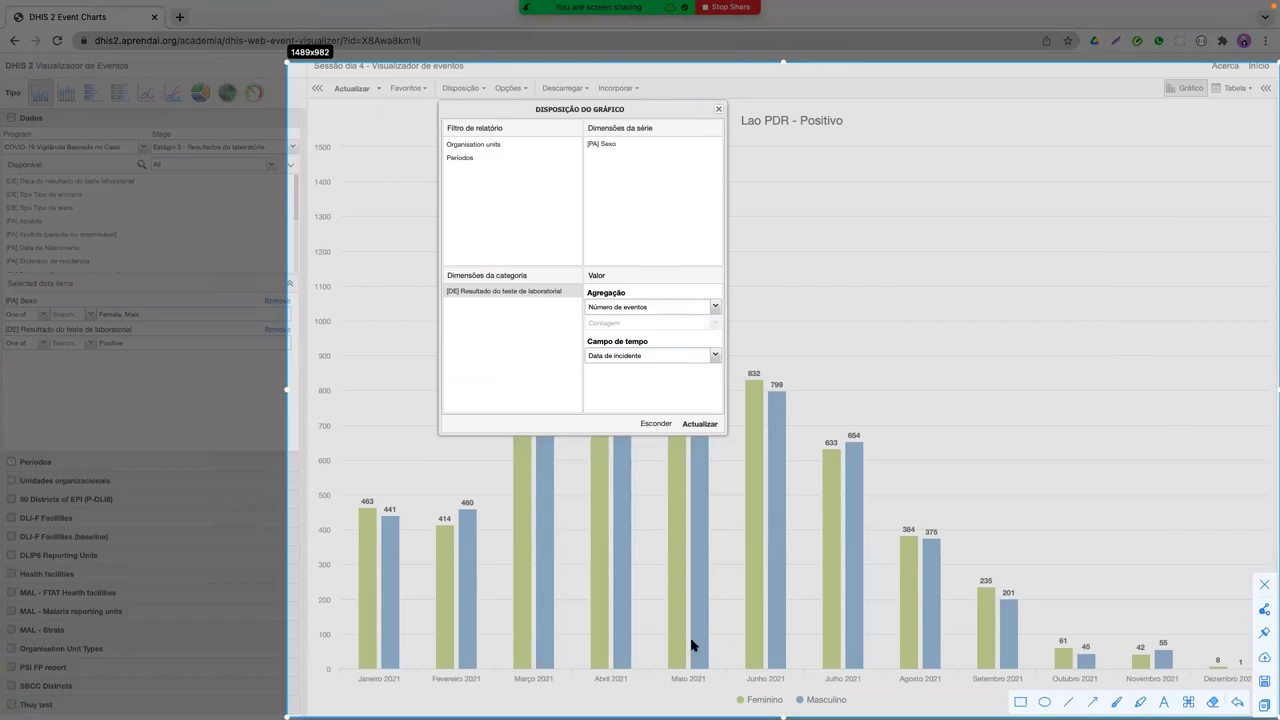
{"action": "left_click", "coordinate": [1020, 701]}
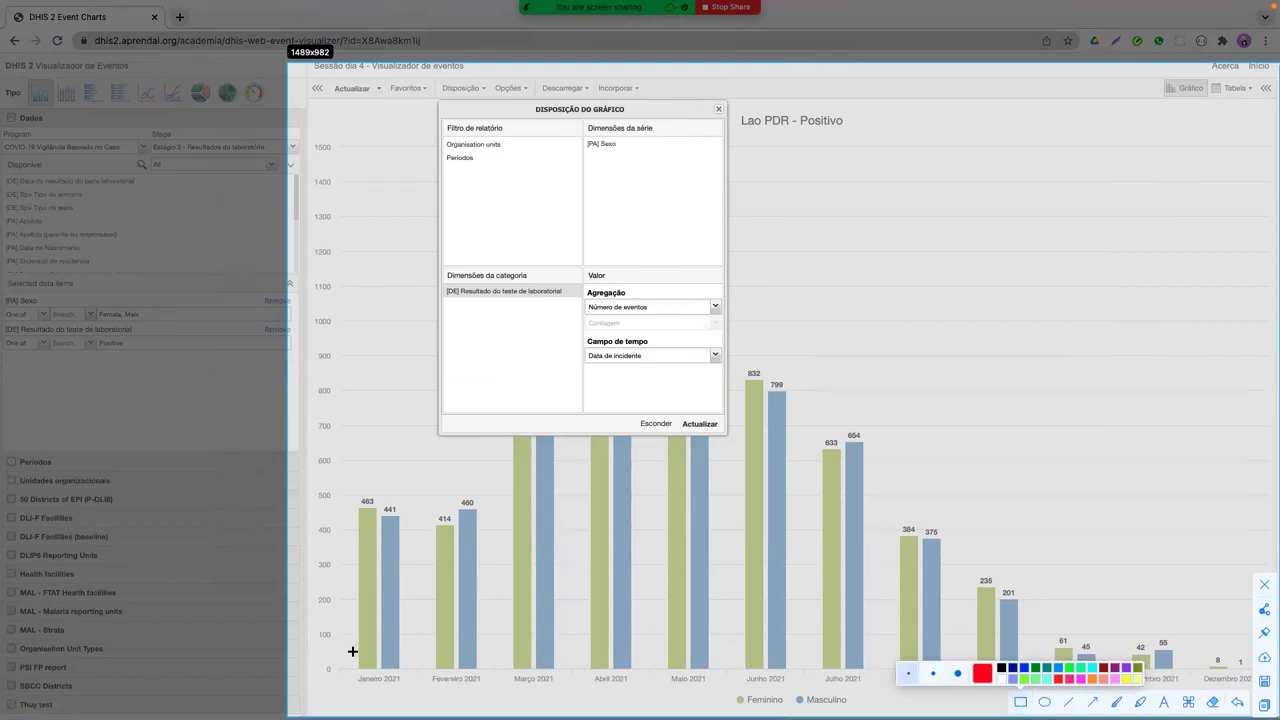
{"action": "left_click", "coordinate": [339, 671]}
{"action": "left_click_drag", "start_coordinate": [564, 686], "coordinate": [1250, 686]}
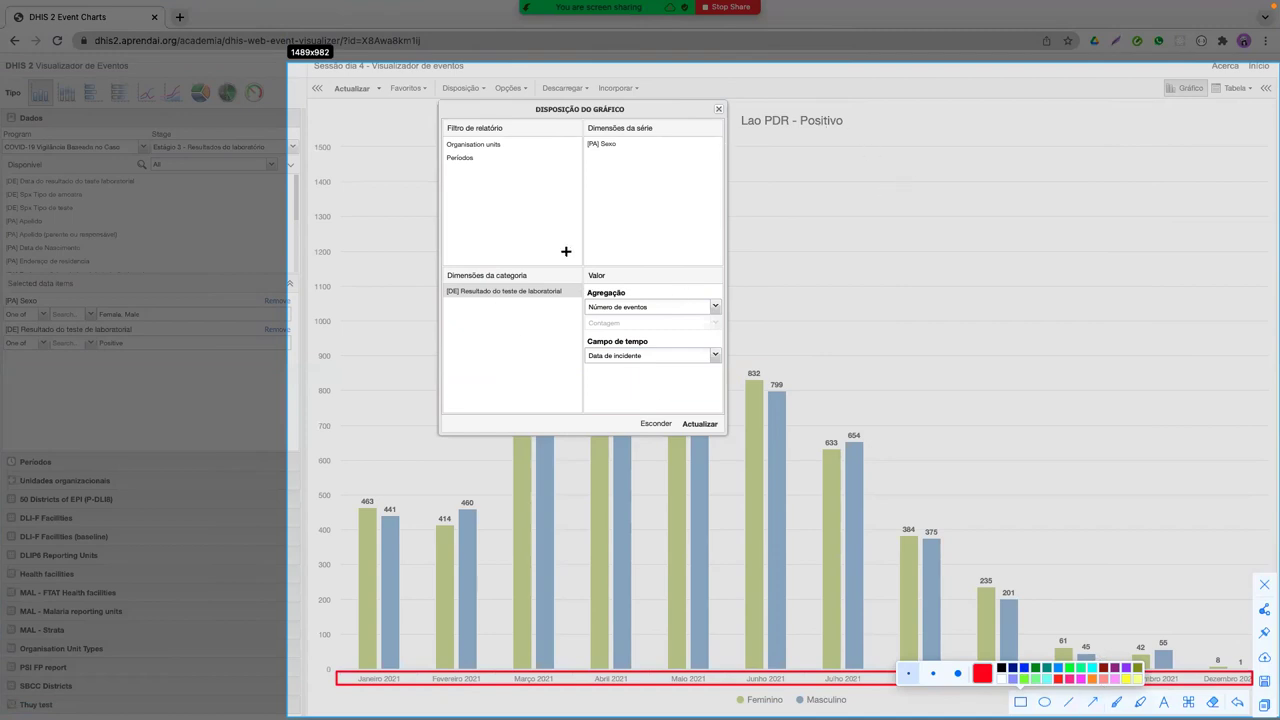
{"action": "left_click_drag", "start_coordinate": [798, 112], "coordinate": [849, 131]}
{"action": "mouse_move", "coordinate": [829, 667]}
{"action": "left_mouse_down"}
{"action": "mouse_move", "coordinate": [777, 452]}
{"action": "mouse_move", "coordinate": [777, 277]}
{"action": "mouse_move", "coordinate": [826, 437]}
{"action": "mouse_move", "coordinate": [807, 664]}
{"action": "mouse_move", "coordinate": [826, 669]}
{"action": "left_mouse_up"}
{"action": "mouse_move", "coordinate": [768, 661]}
{"action": "left_mouse_down"}
{"action": "mouse_move", "coordinate": [817, 543]}
{"action": "mouse_move", "coordinate": [787, 536]}
{"action": "left_mouse_up"}
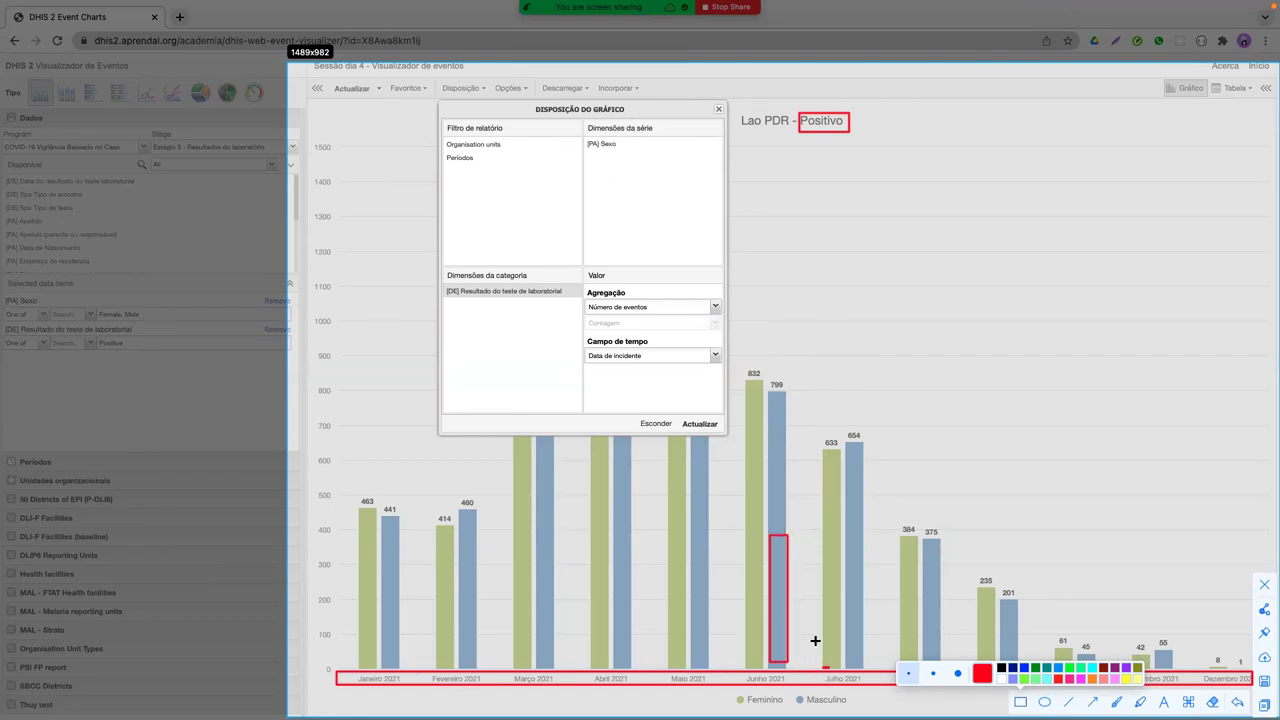
{"action": "left_click_drag", "start_coordinate": [744, 533], "coordinate": [766, 668]}
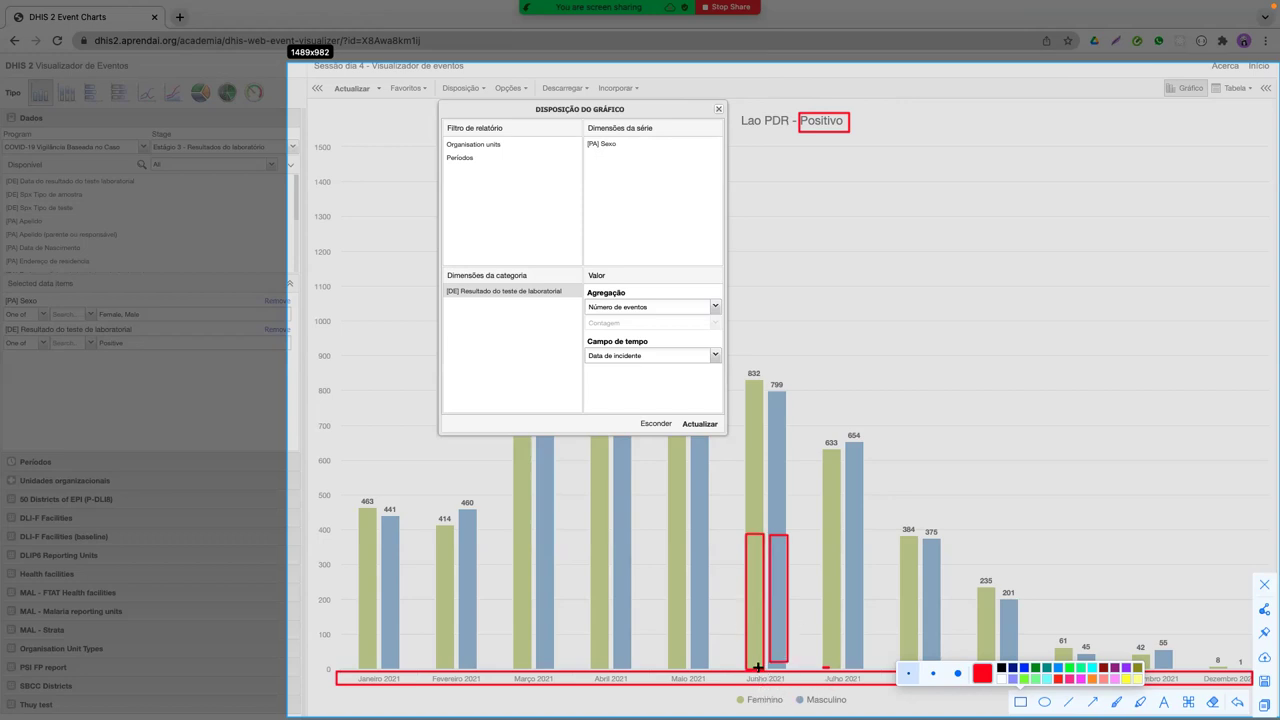
{"action": "mouse_move", "coordinate": [731, 662]}
{"action": "left_mouse_down"}
{"action": "mouse_move", "coordinate": [795, 676]}
{"action": "mouse_move", "coordinate": [806, 694]}
{"action": "mouse_move", "coordinate": [797, 687]}
{"action": "left_mouse_up"}
{"action": "left_click", "coordinate": [1266, 587]}
{"action": "left_click", "coordinate": [698, 424]}
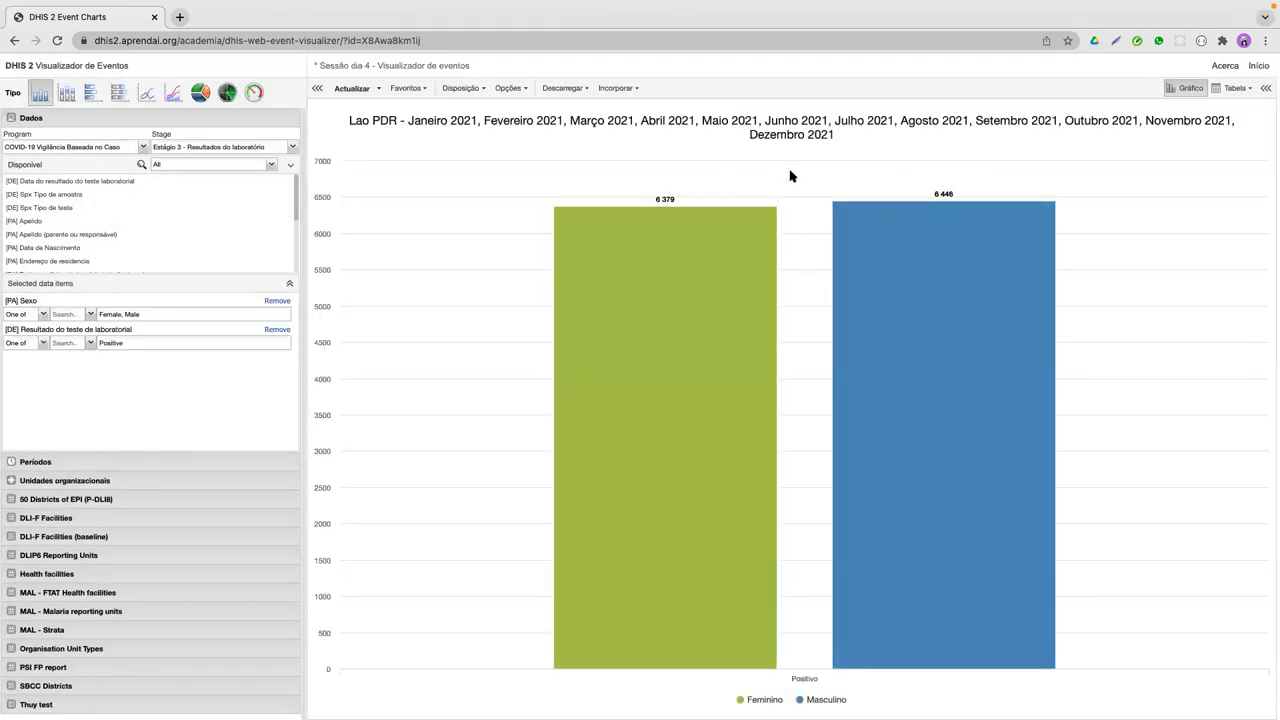
Step: Return Períodos to the category dimensions, Sexo to the series and Resultado do teste de laboratorial to the report filter
{"action": "mouse_move", "coordinate": [750, 660]}
{"action": "left_click", "coordinate": [462, 88]}
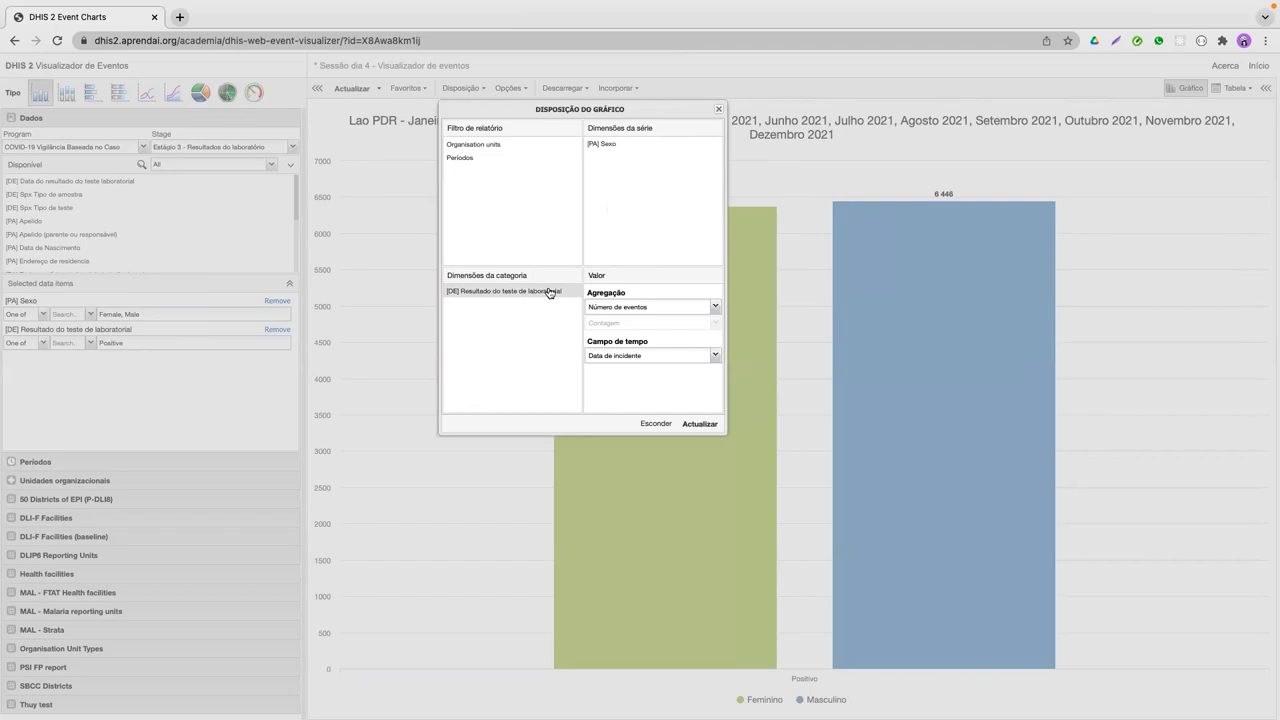
{"action": "left_click_drag", "start_coordinate": [548, 291], "coordinate": [610, 146]}
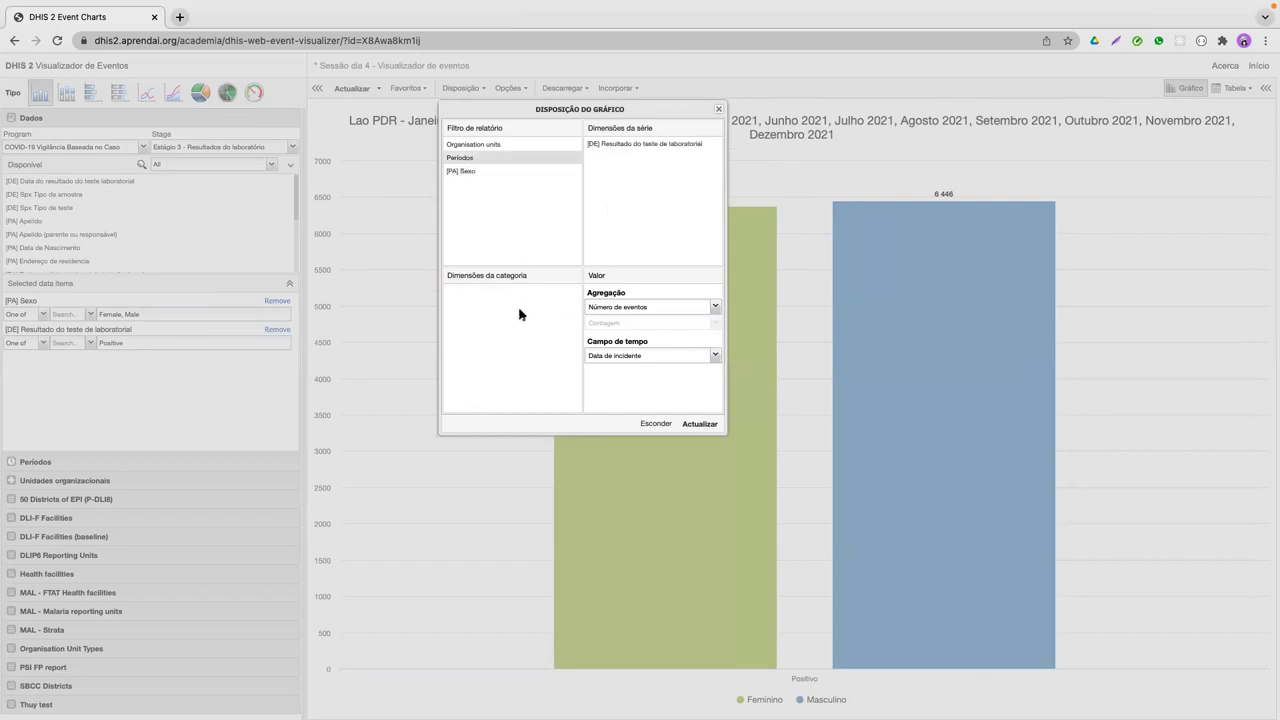
{"action": "left_click_drag", "start_coordinate": [519, 314], "coordinate": [514, 289]}
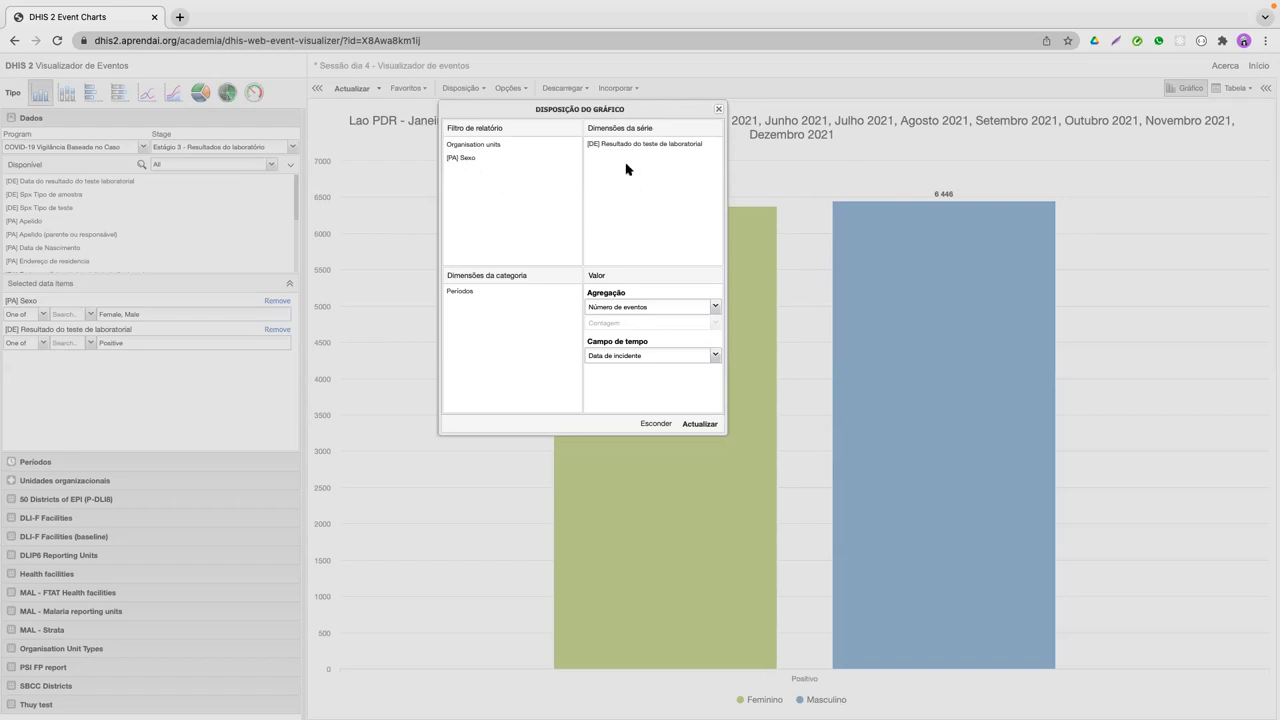
{"action": "mouse_move", "coordinate": [620, 145]}
{"action": "left_mouse_down"}
{"action": "mouse_move", "coordinate": [530, 156]}
{"action": "mouse_move", "coordinate": [631, 150]}
{"action": "left_mouse_up"}
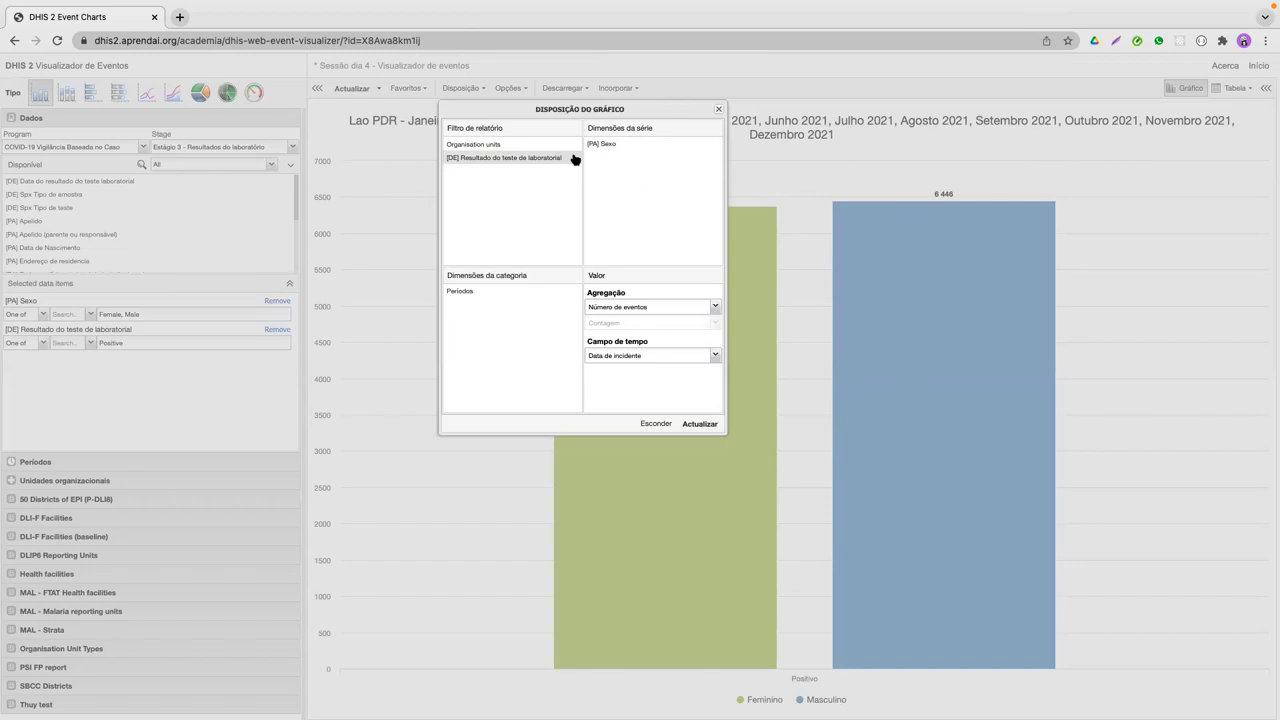
Step: Outline the chart's category axis with a red rectangle on a temporary screen capture and dismiss the capture
{"action": "key", "text": "super+shift+4"}
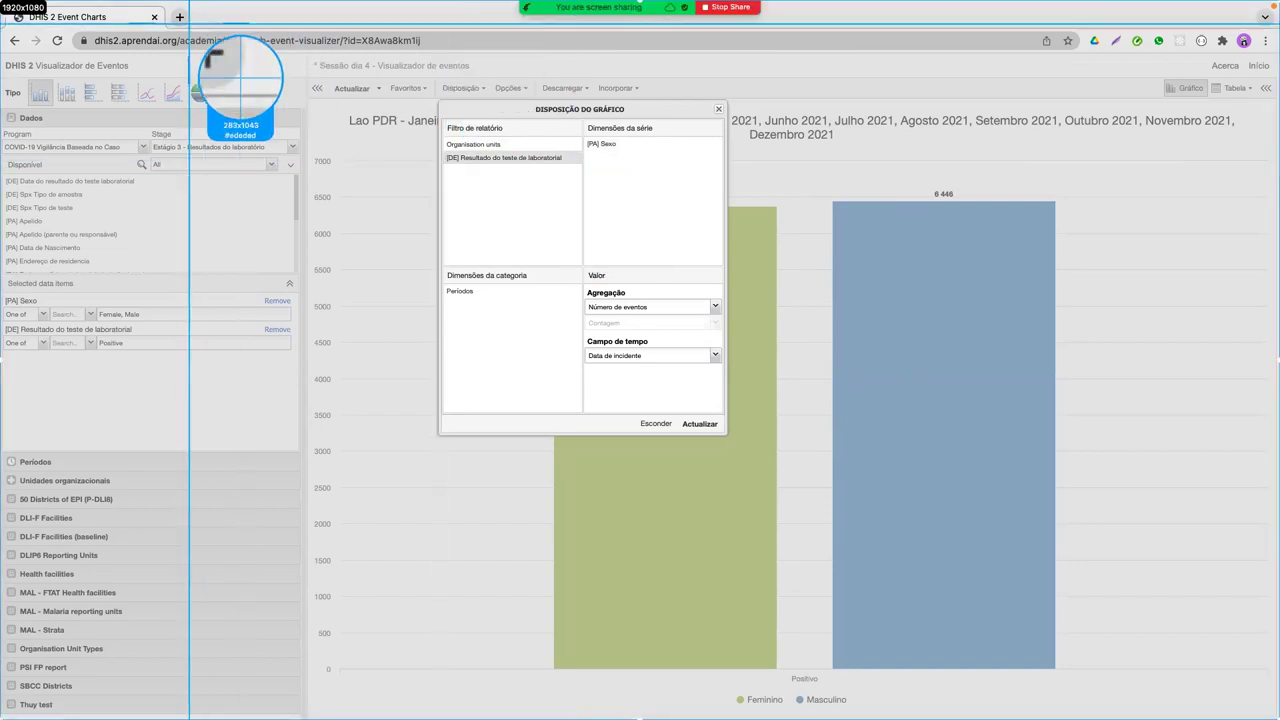
{"action": "mouse_move", "coordinate": [266, 37]}
{"action": "left_mouse_down"}
{"action": "mouse_move", "coordinate": [1128, 543]}
{"action": "mouse_move", "coordinate": [1279, 719]}
{"action": "left_mouse_up"}
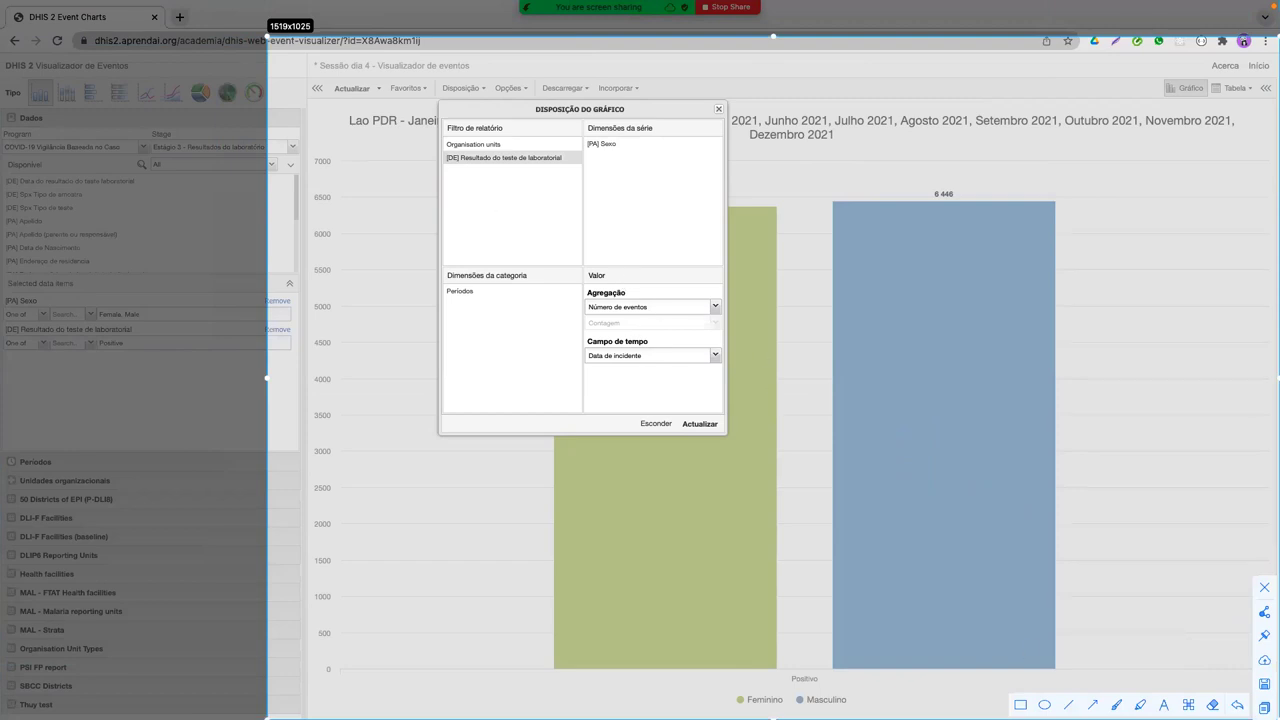
{"action": "left_click", "coordinate": [1020, 704]}
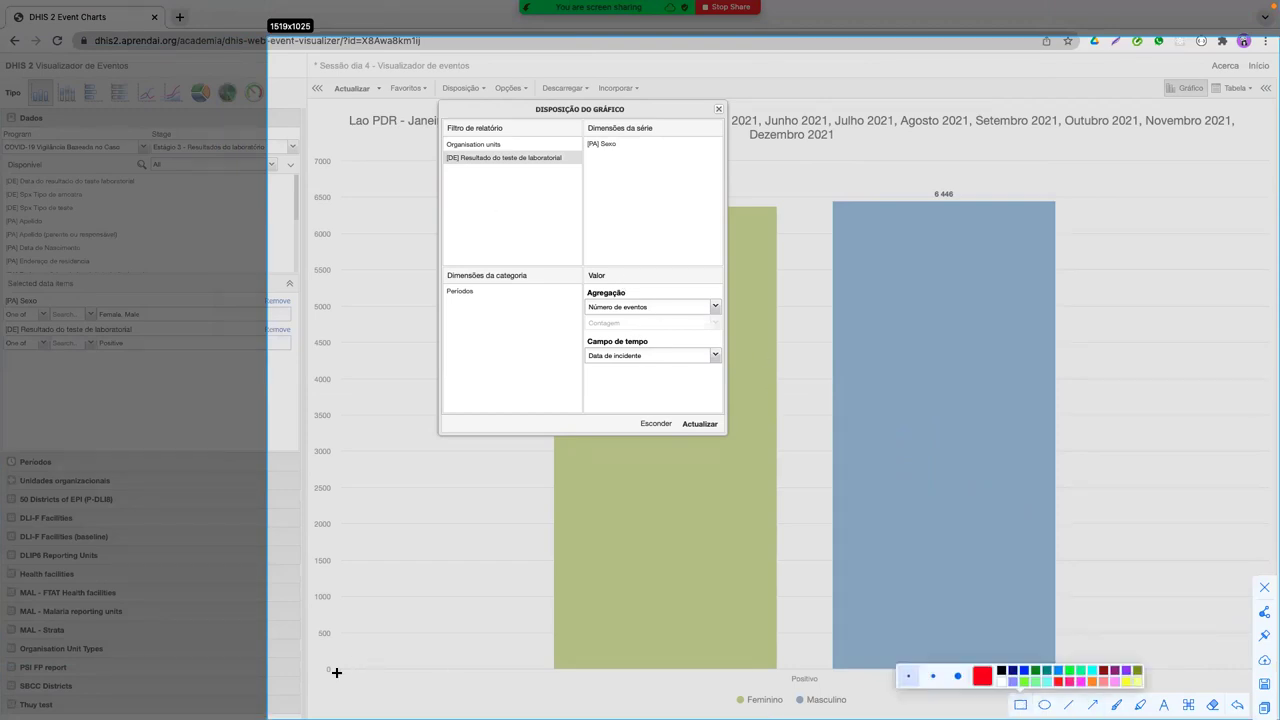
{"action": "mouse_move", "coordinate": [336, 674]}
{"action": "left_mouse_down"}
{"action": "mouse_move", "coordinate": [1171, 646]}
{"action": "mouse_move", "coordinate": [1257, 674]}
{"action": "mouse_move", "coordinate": [1256, 686]}
{"action": "left_mouse_up"}
{"action": "key", "text": "ctrl+c"}
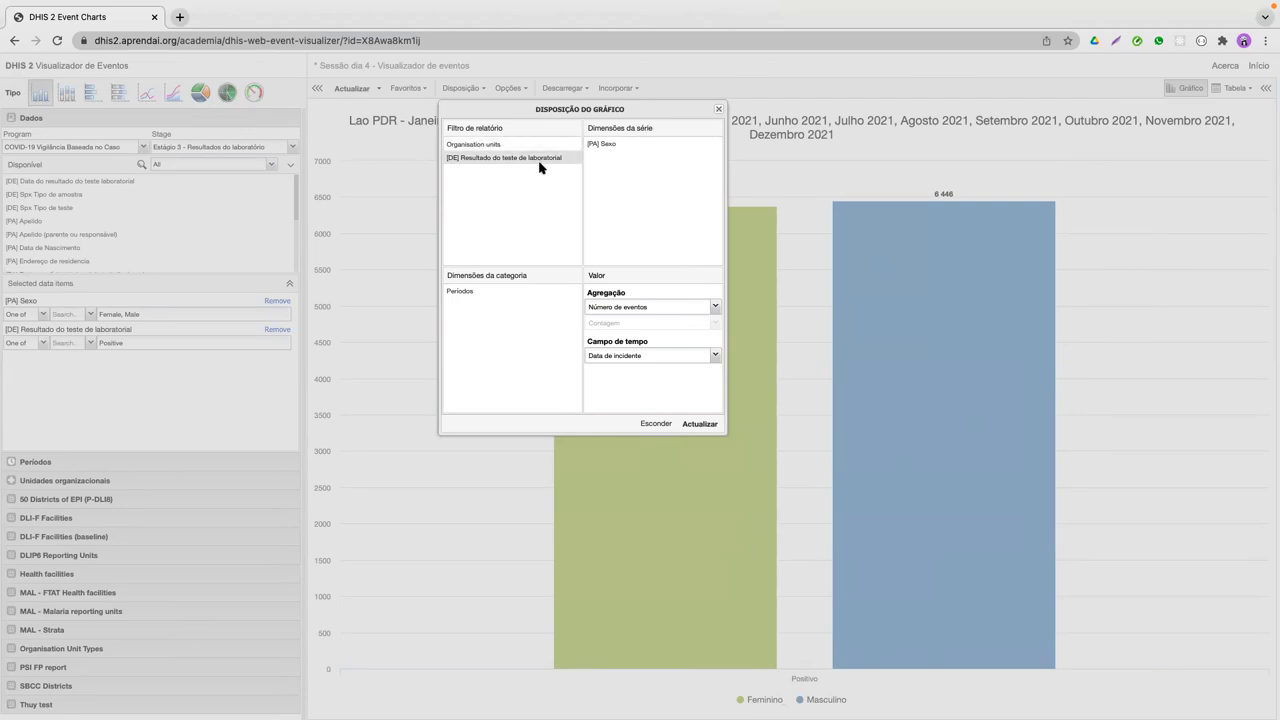
Step: Update the chart with the restored layout and review its dimension arrangement once more
{"action": "left_click", "coordinate": [705, 426]}
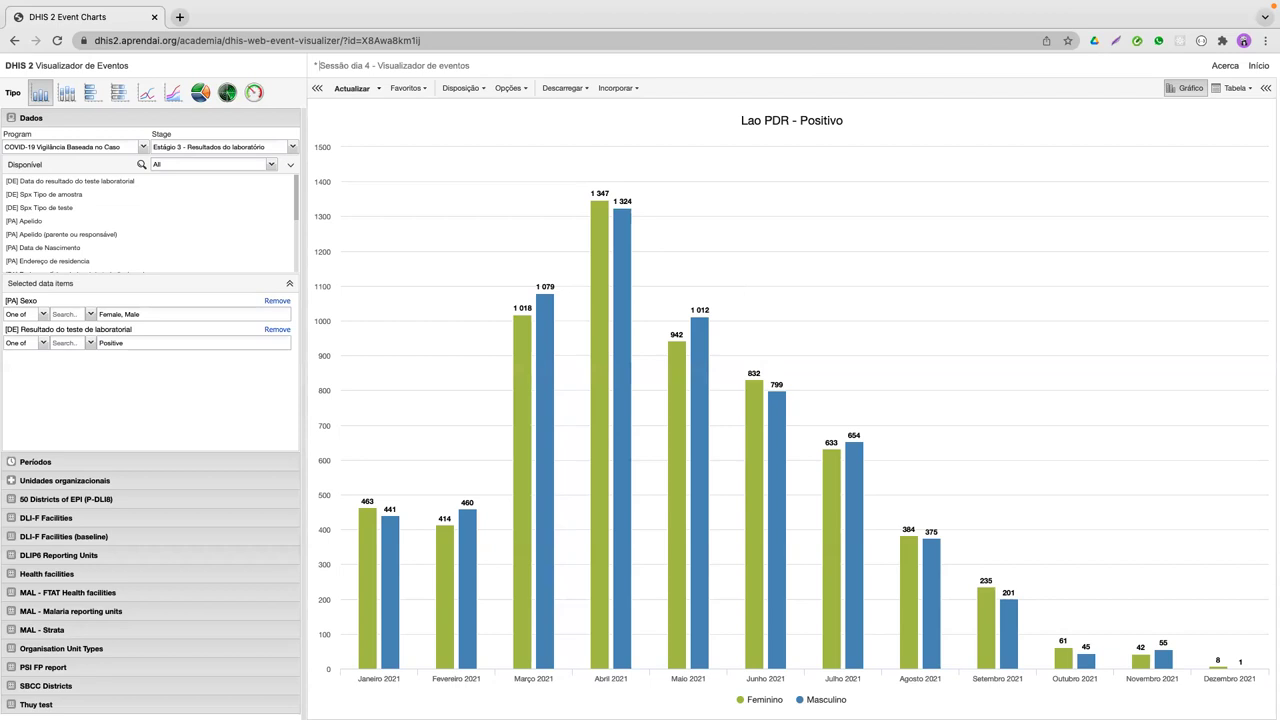
{"action": "left_click", "coordinate": [462, 88]}
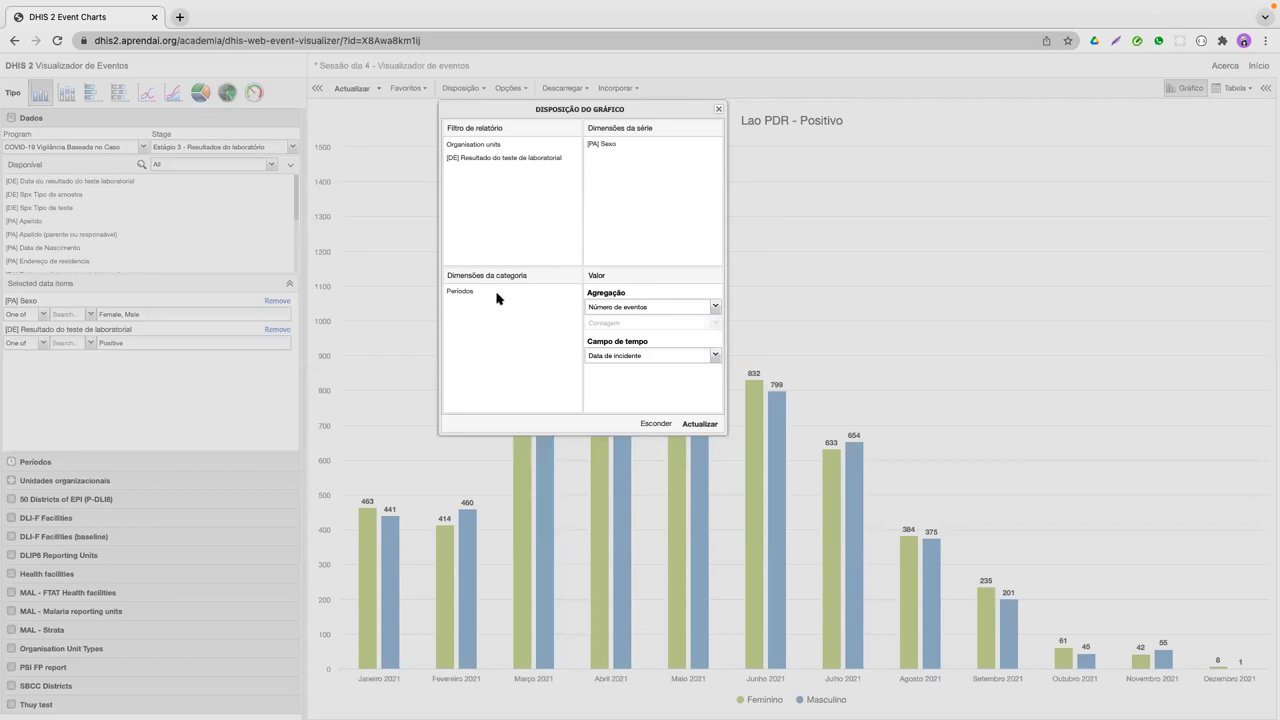
{"action": "left_click", "coordinate": [869, 466]}
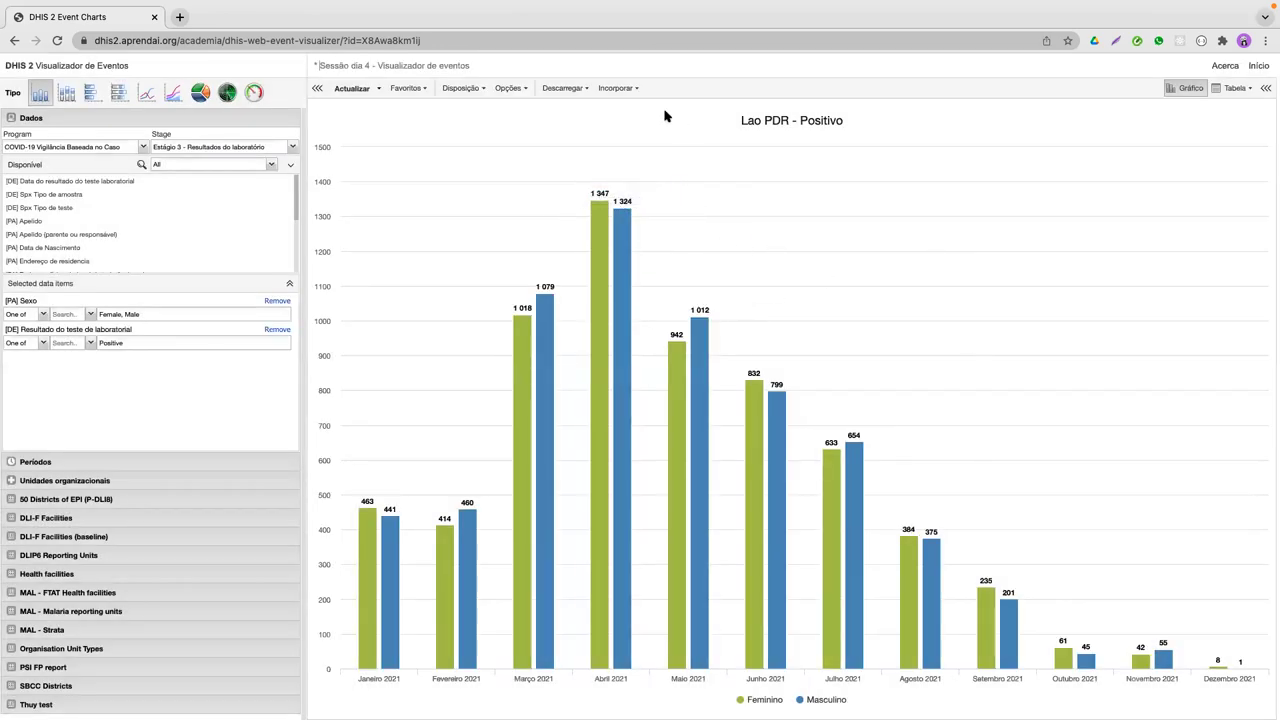
Step: Disable Mostrar valores in the chart options and update the chart
{"action": "left_click", "coordinate": [524, 88]}
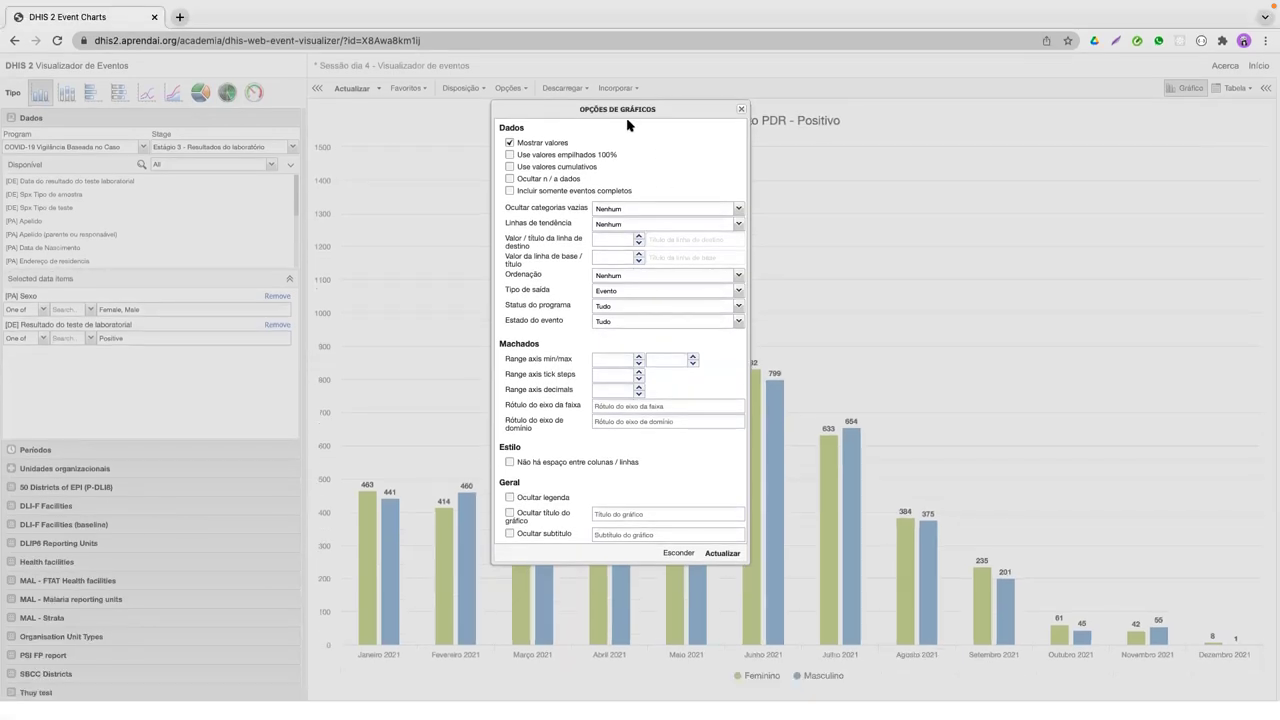
{"action": "left_click", "coordinate": [509, 142]}
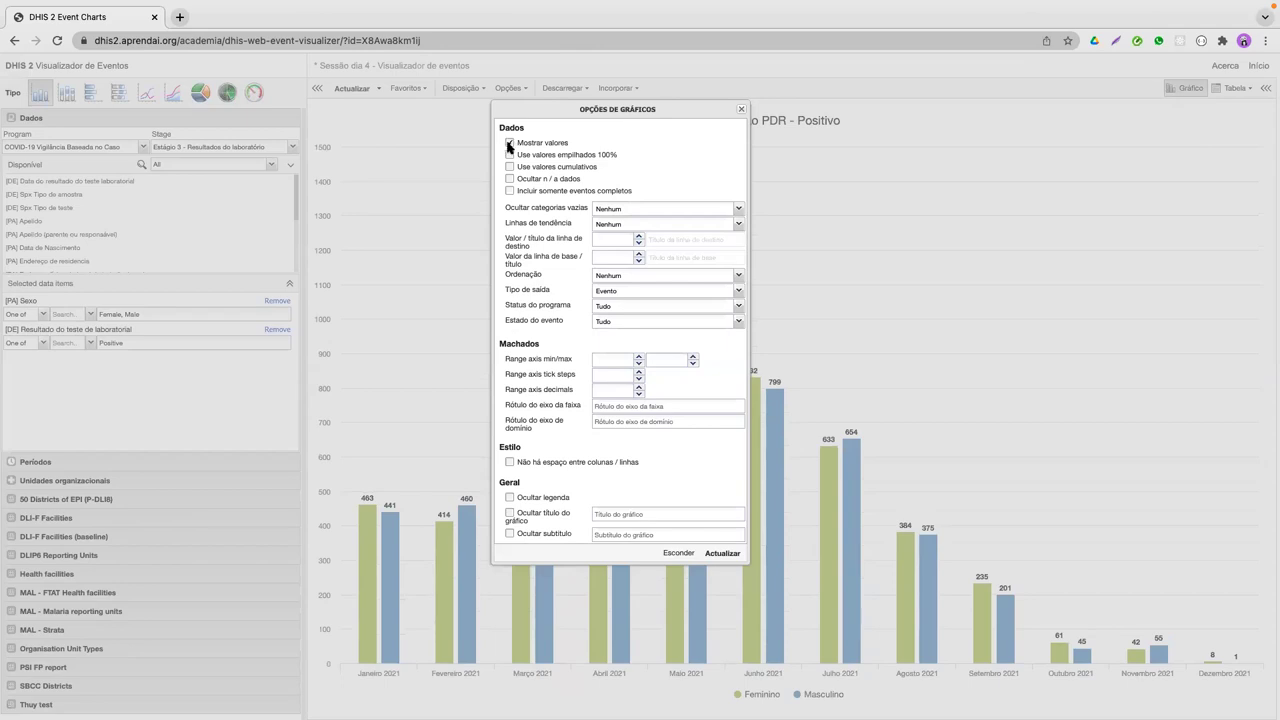
{"action": "left_click", "coordinate": [722, 553]}
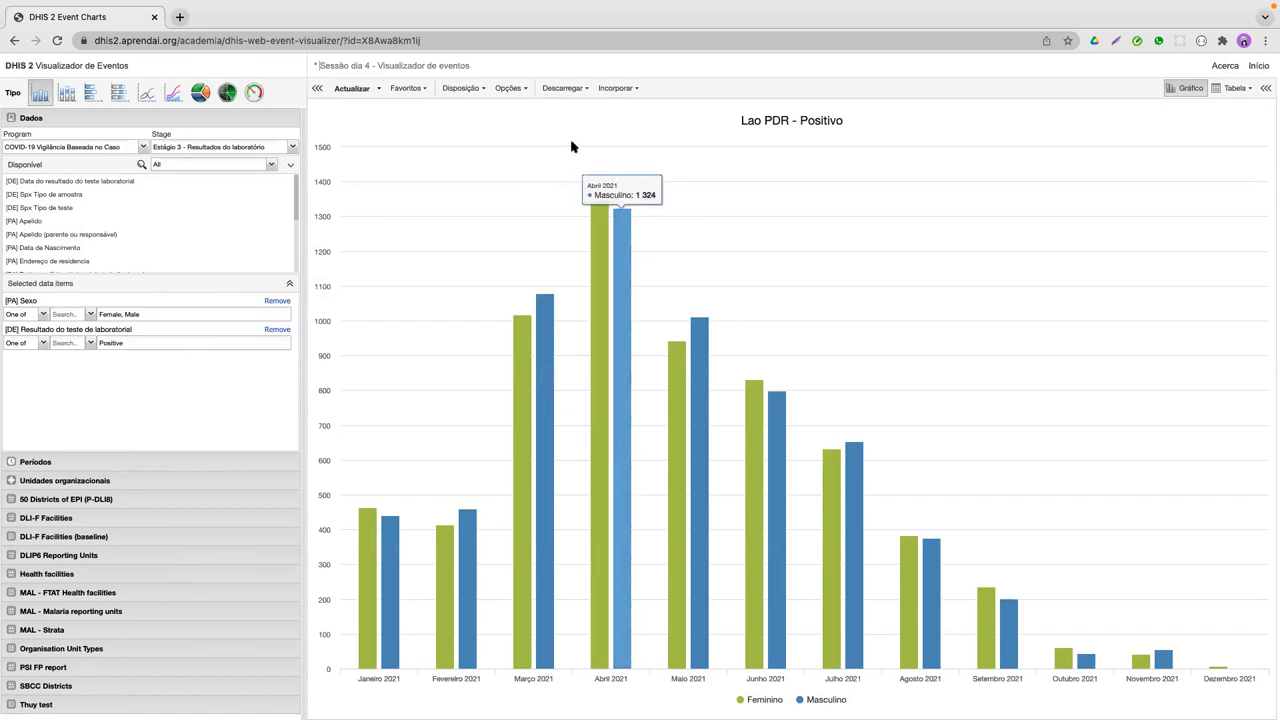
Step: Enable Mostrar valores again in the chart options and update the chart
{"action": "left_click", "coordinate": [524, 90]}
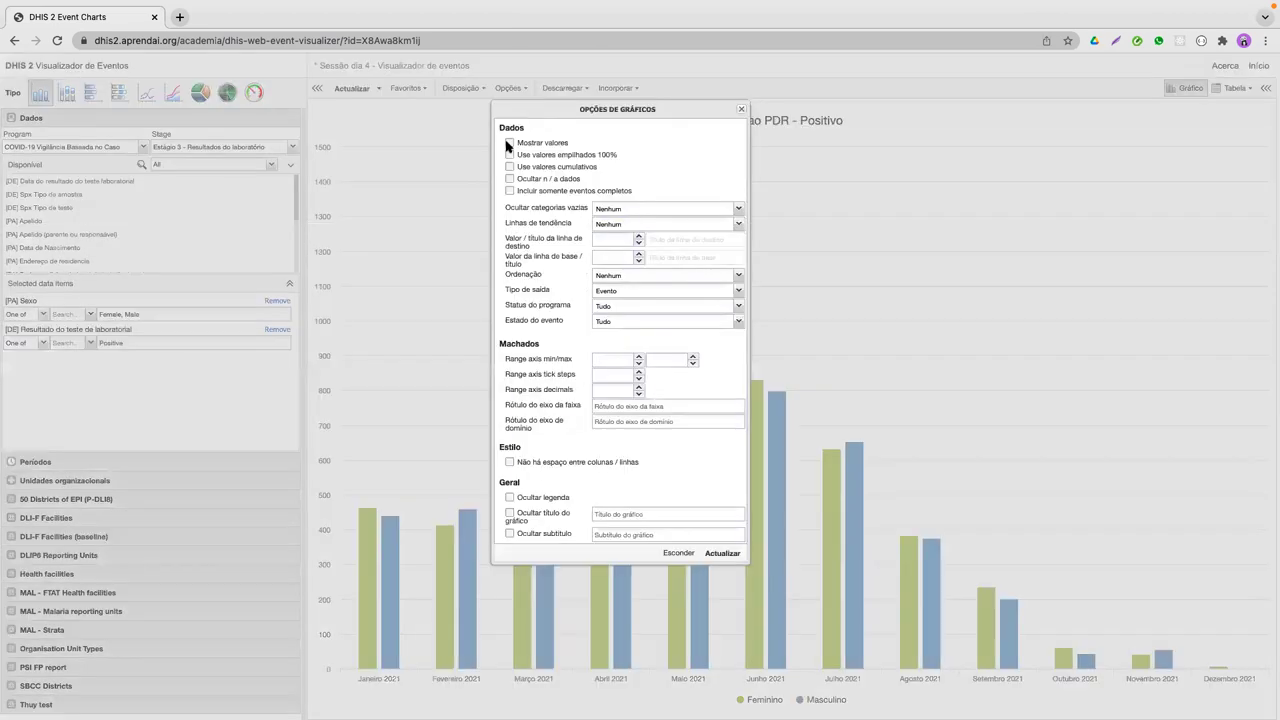
{"action": "left_click", "coordinate": [724, 553]}
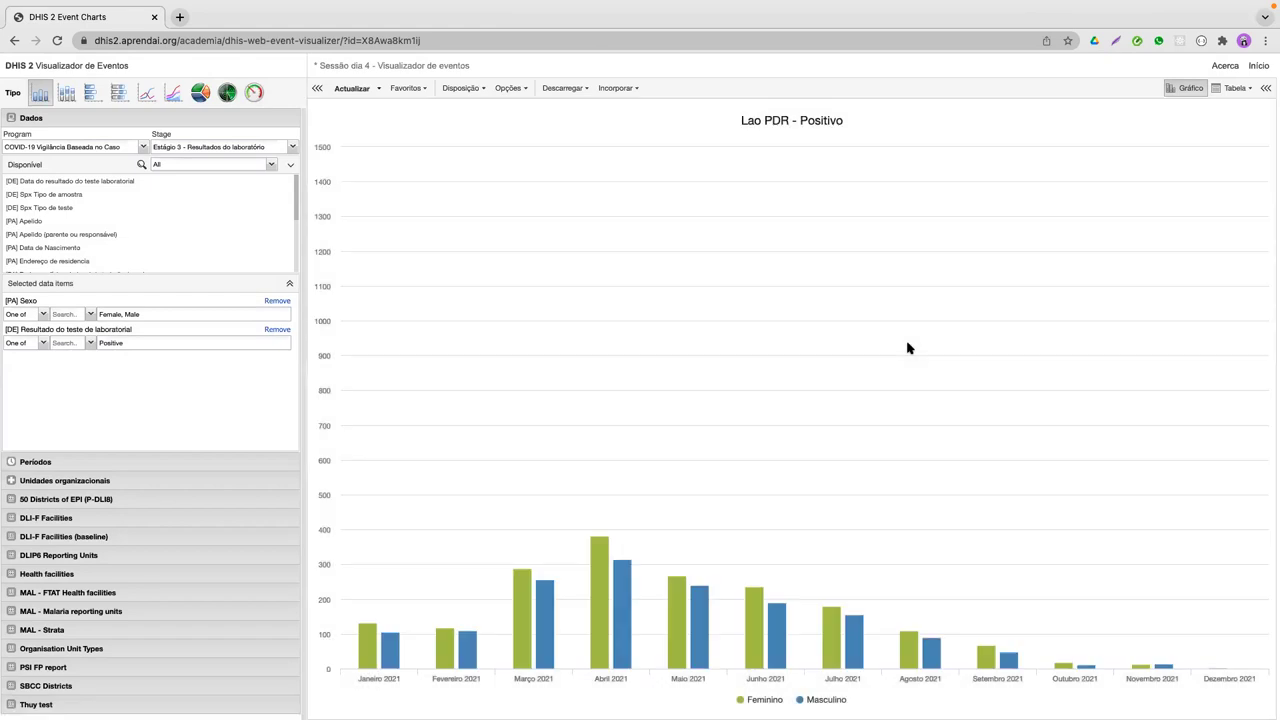
{"action": "mouse_move", "coordinate": [621, 232]}
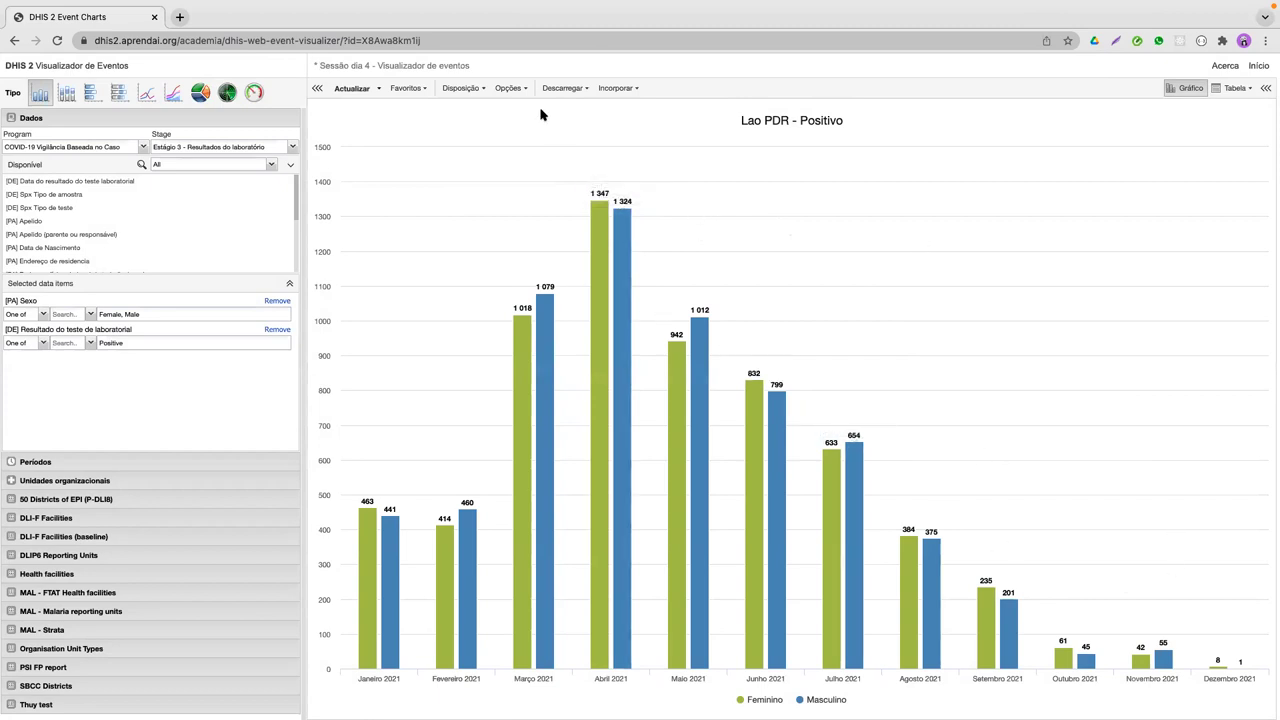
Step: Review the available chart options and the download formats offered for the chart
{"action": "left_click", "coordinate": [512, 88]}
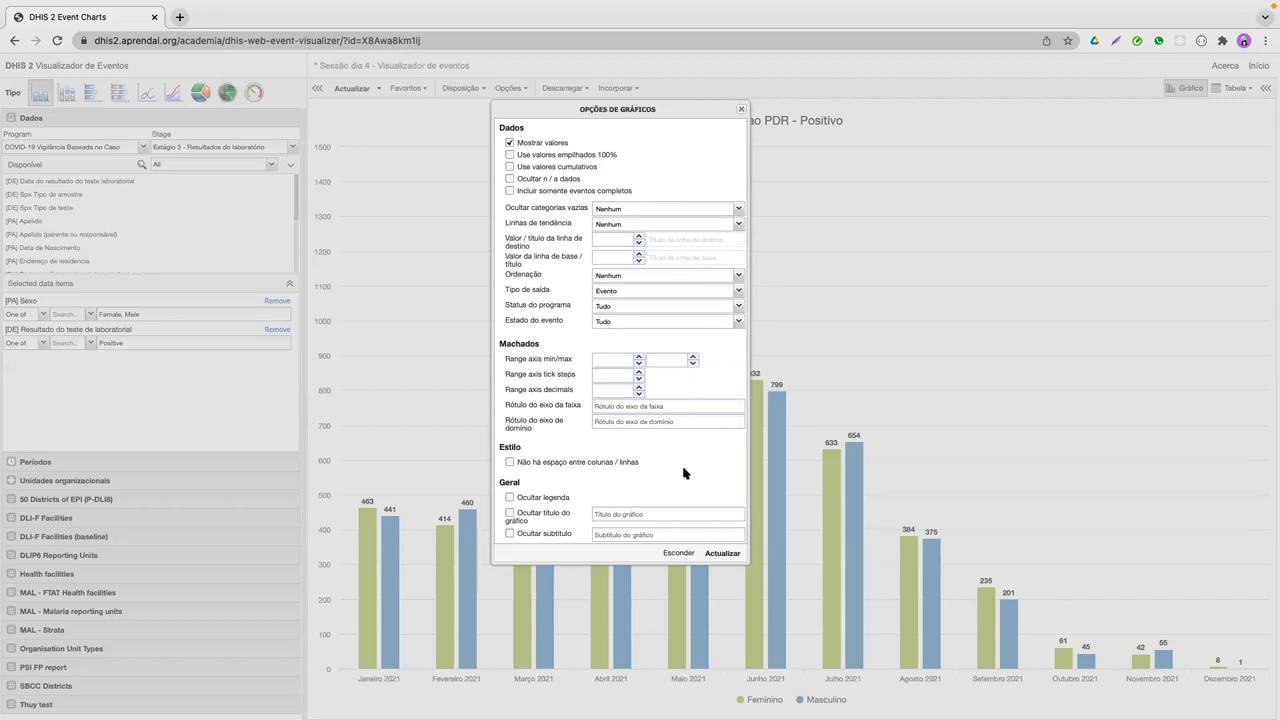
{"action": "left_click", "coordinate": [716, 554]}
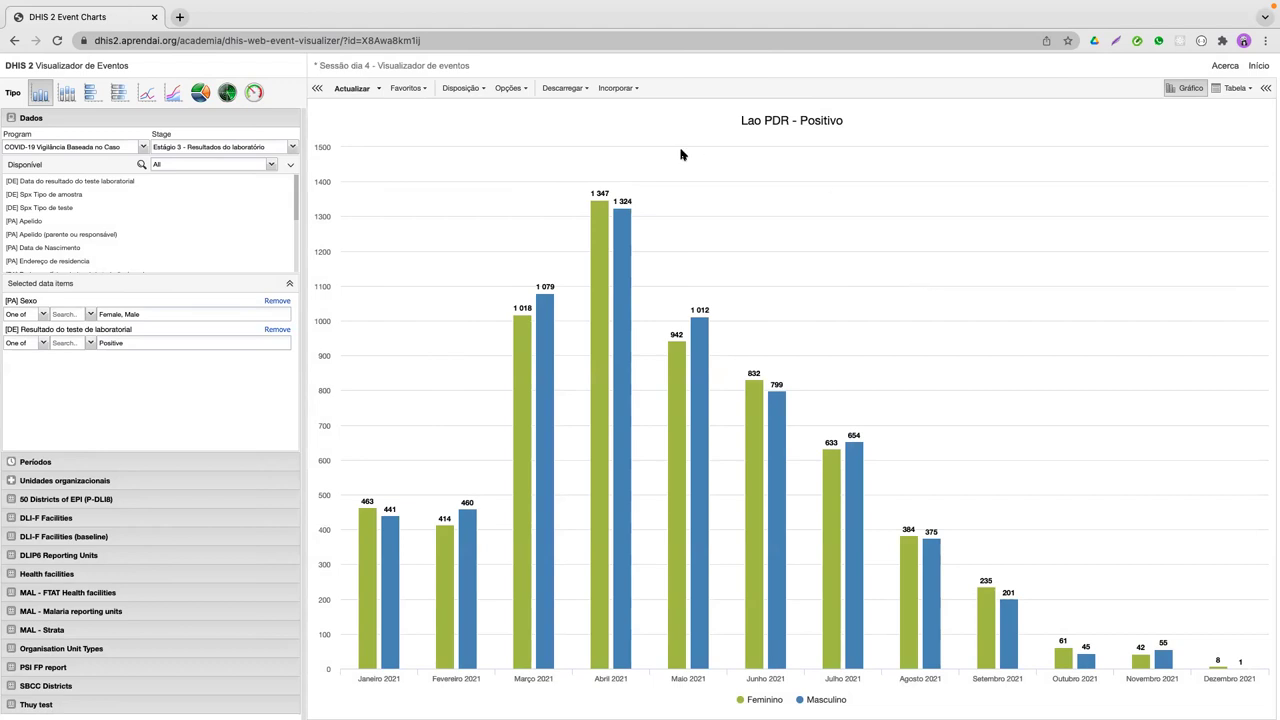
{"action": "left_click", "coordinate": [582, 89]}
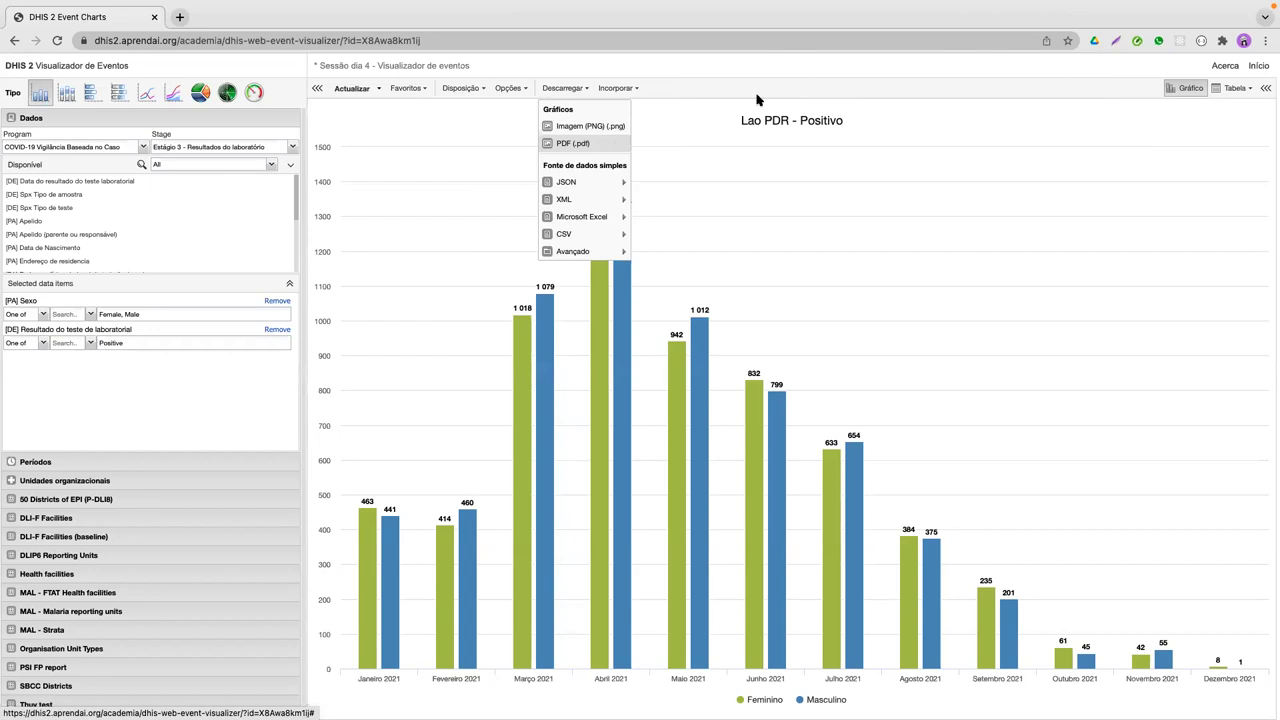
{"action": "left_click", "coordinate": [704, 115]}
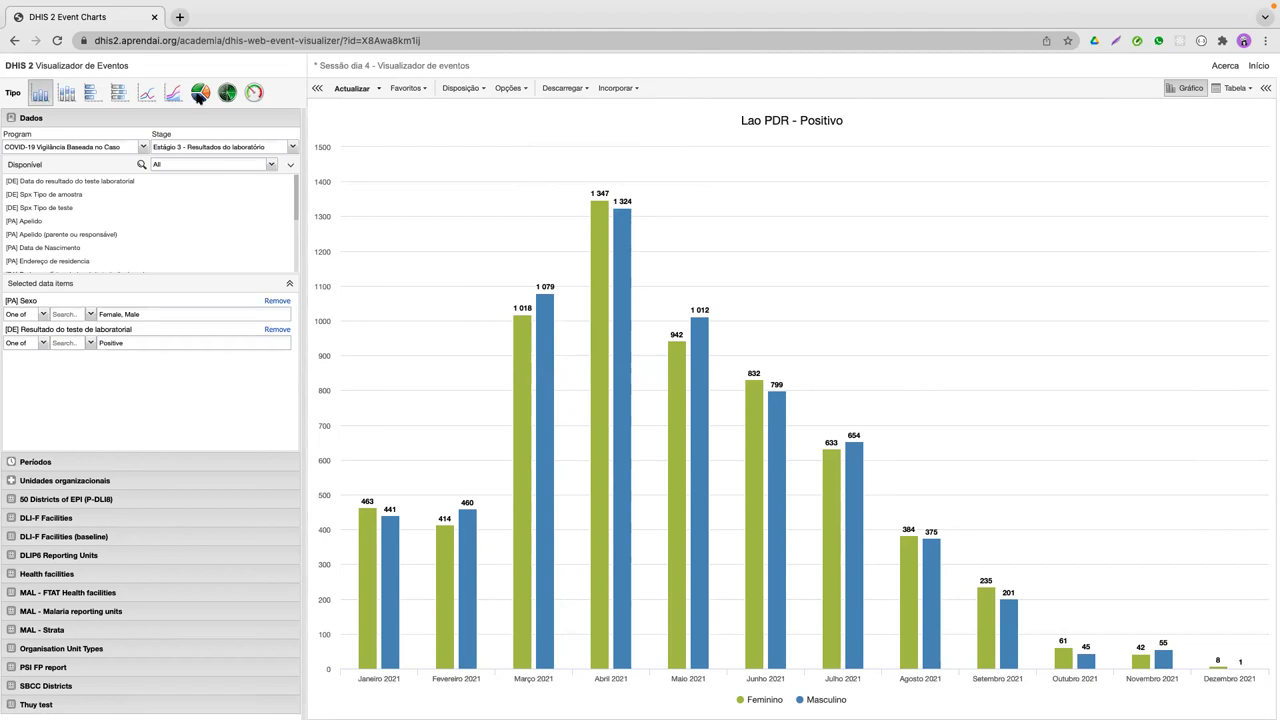
Step: Switch away from the browser to the adjacent desktop space
{"action": "key", "text": "ctrl+Left"}
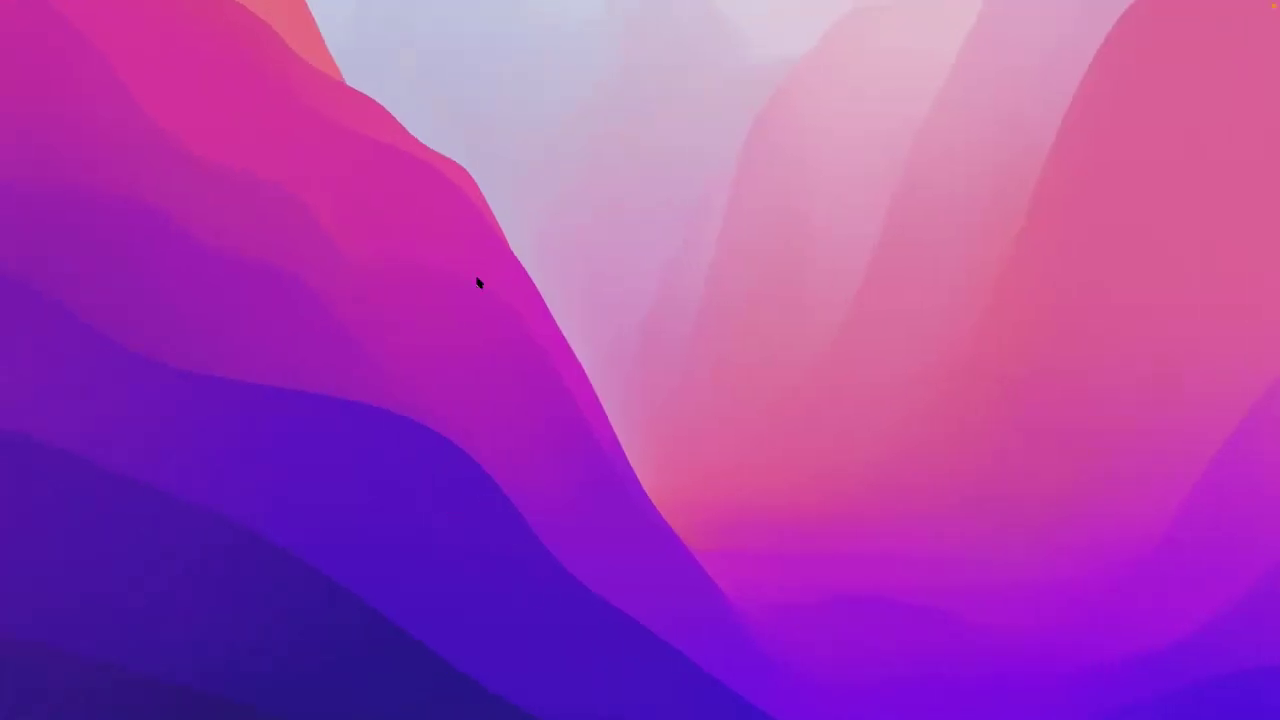
Step: Switch to the PT_01_Event Visualizer.pptx presentation and read the requirements of Exemplo 2
{"action": "key", "text": "ctrl+Right"}
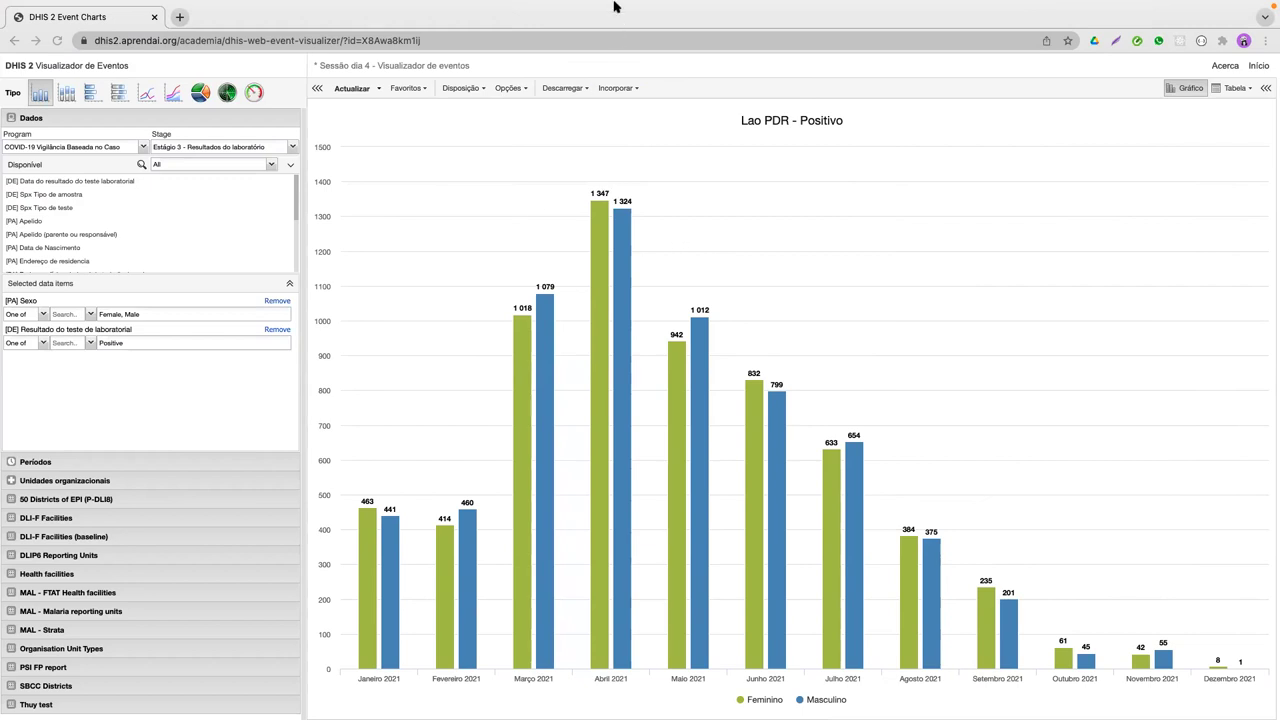
{"action": "mouse_move", "coordinate": [608, 2]}
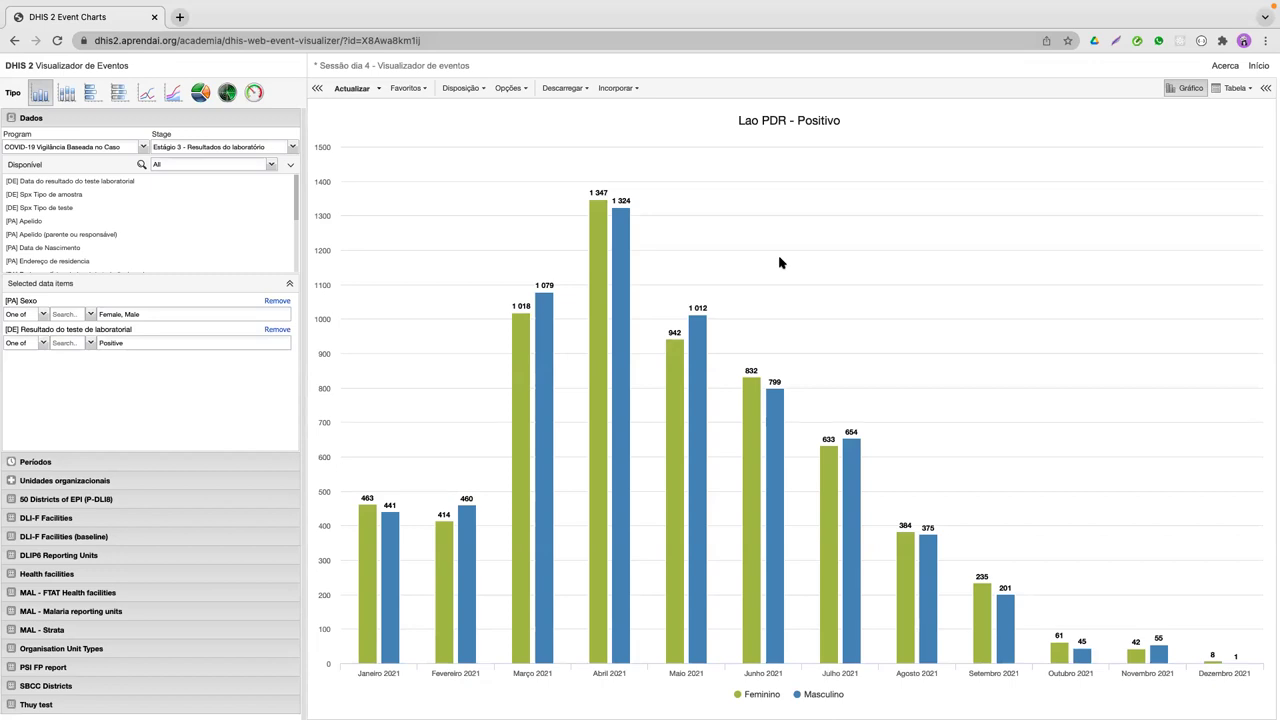
{"action": "mouse_move", "coordinate": [621, 200]}
{"action": "mouse_move", "coordinate": [418, 23]}
{"action": "mouse_move", "coordinate": [398, 16]}
{"action": "key", "text": "ctrl+Left"}
{"action": "key", "text": "ctrl+Right"}
{"action": "mouse_move", "coordinate": [598, 210]}
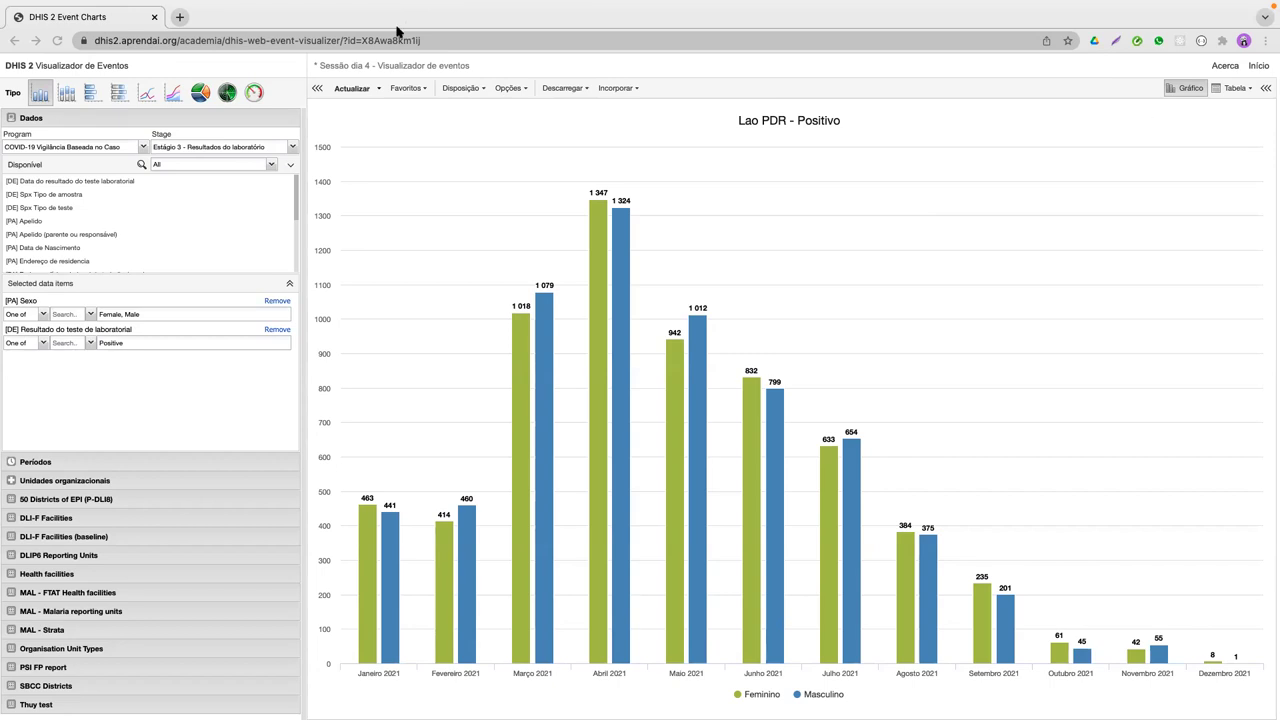
{"action": "key", "text": "super+Tab"}
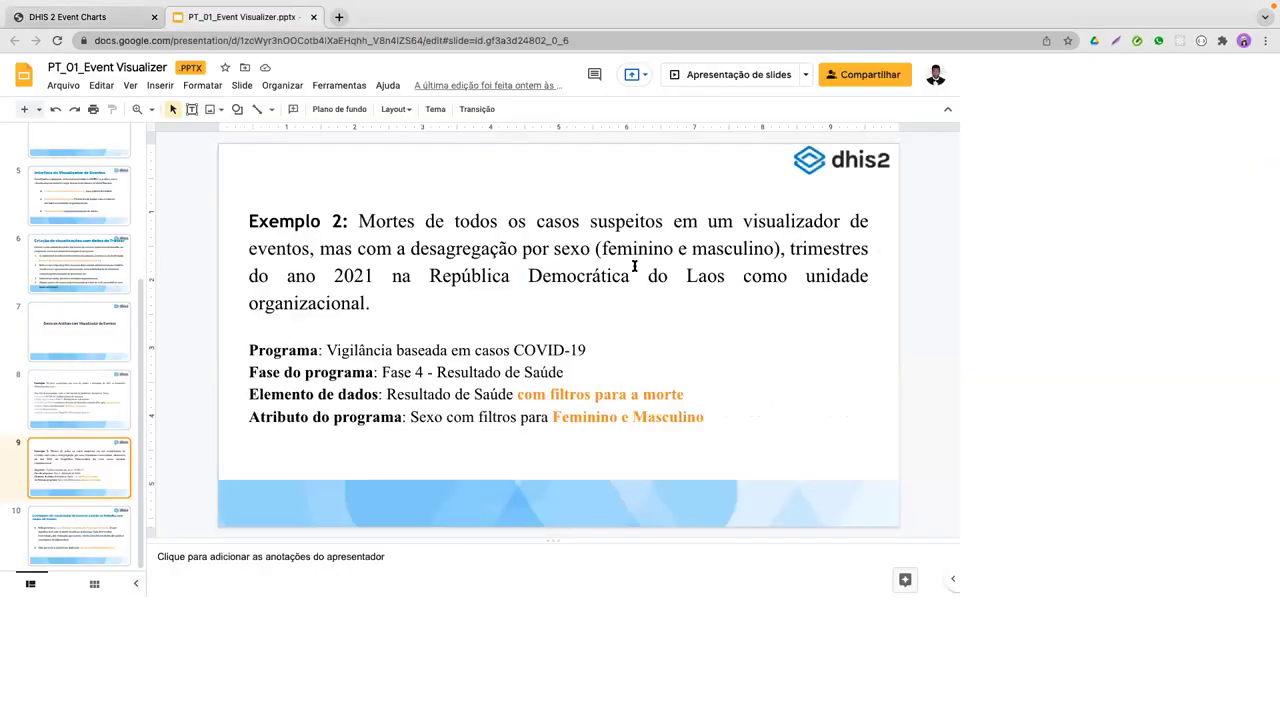
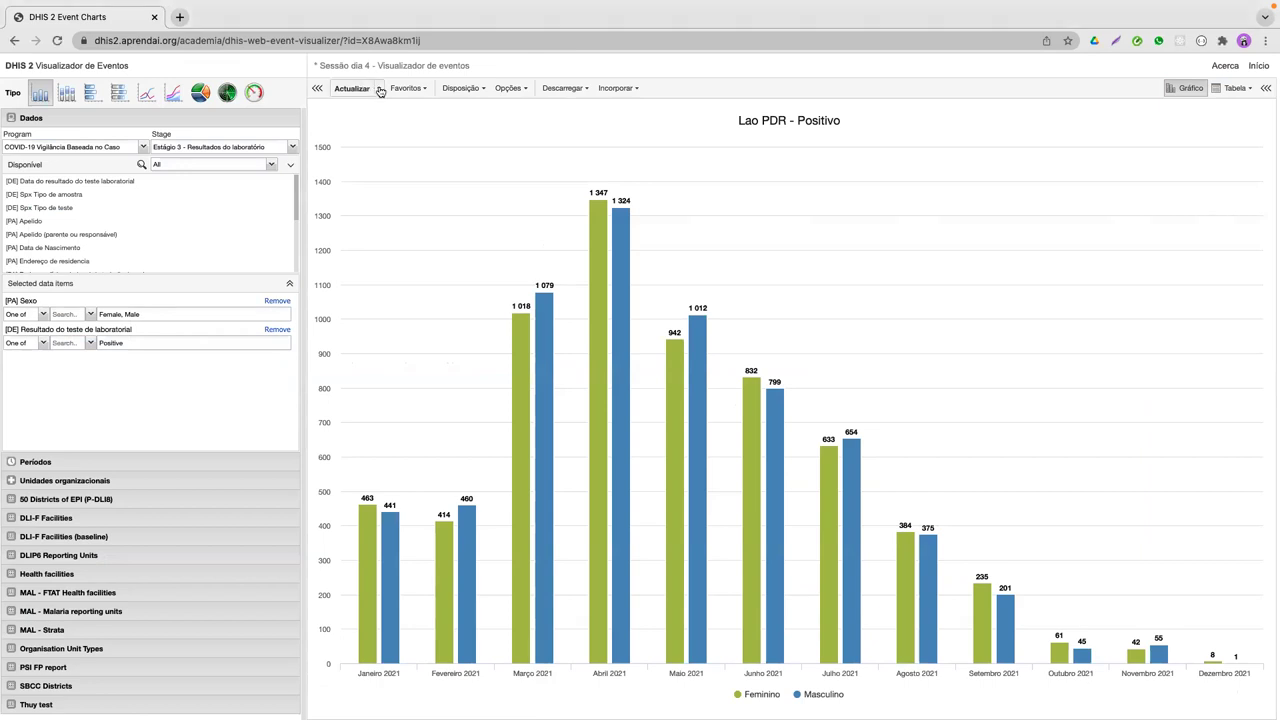
Step: Start a new favourite in the event visualizer and discard the unsaved changes to the open chart
{"action": "left_click", "coordinate": [421, 89]}
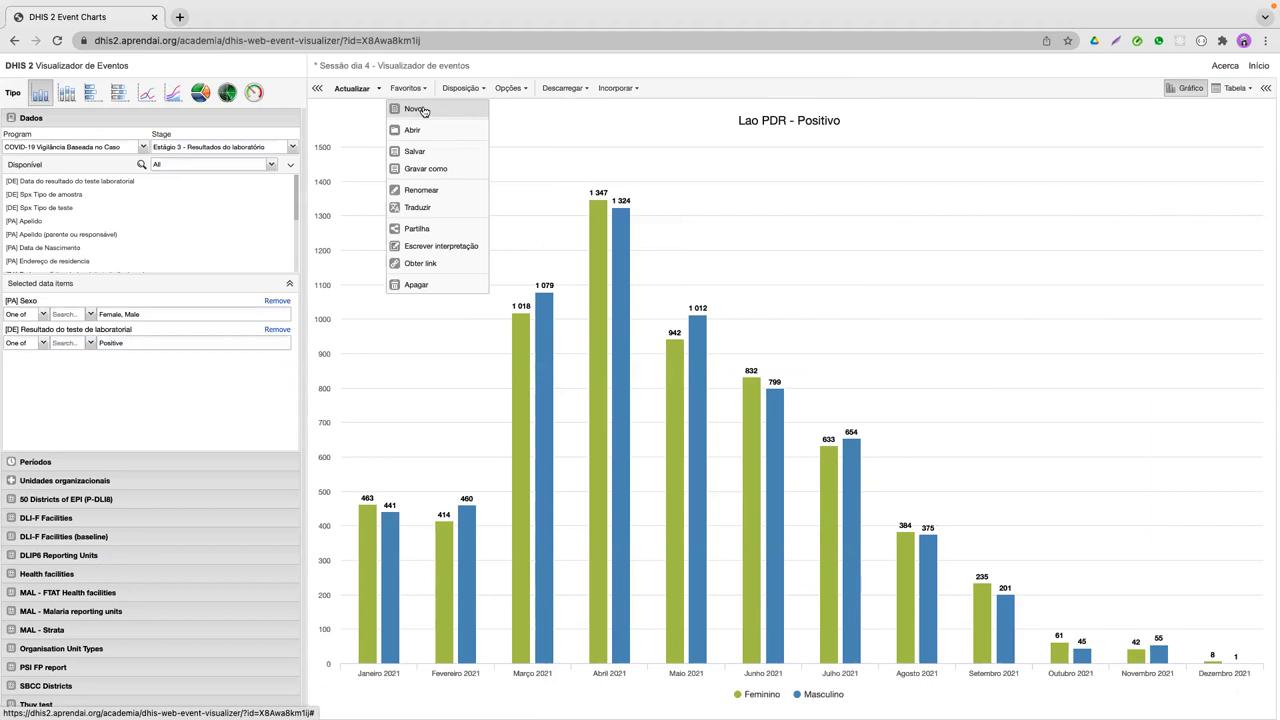
{"action": "left_click", "coordinate": [424, 109]}
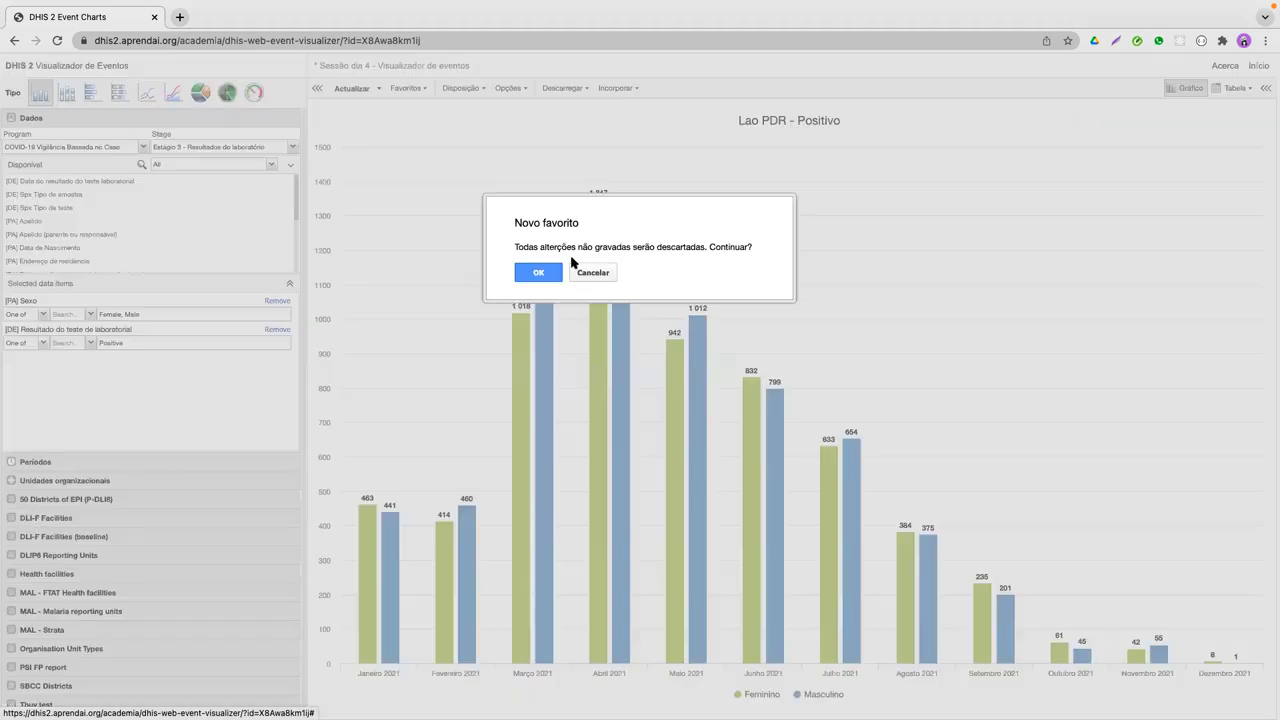
{"action": "left_click", "coordinate": [549, 275]}
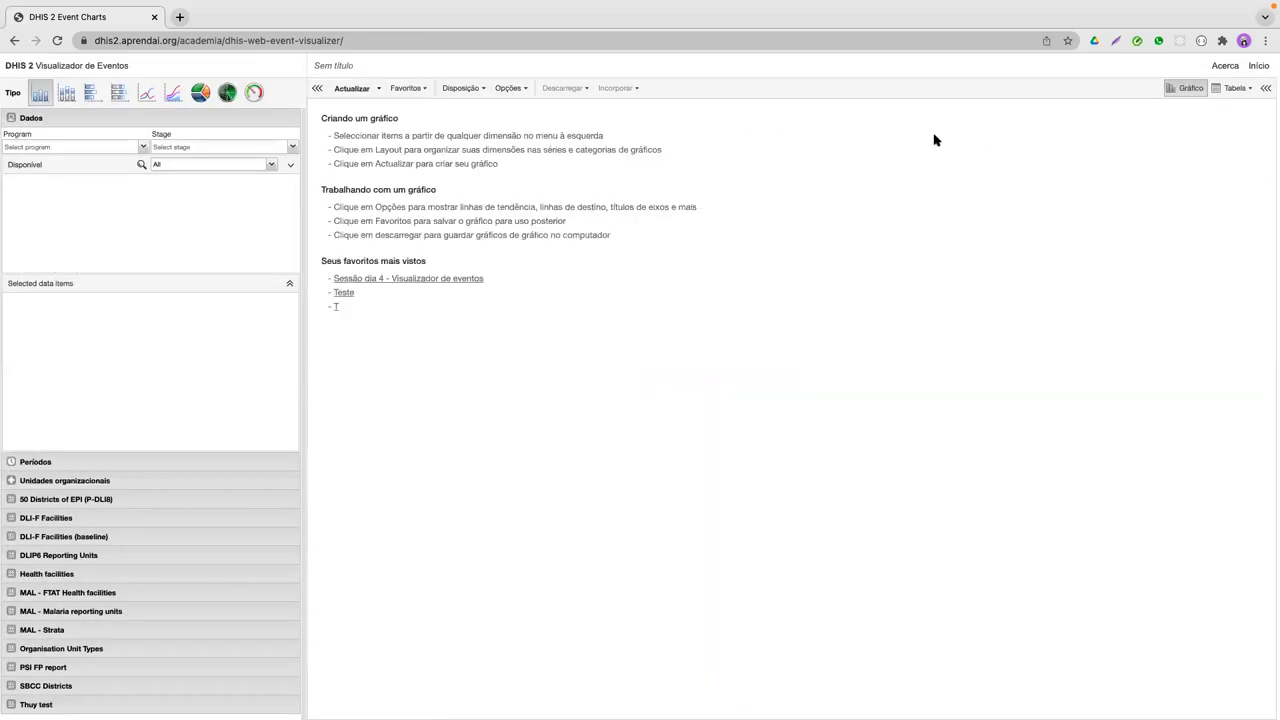
Step: Choose the stacked column chart type with program COVID-19 Vigilância Baseada no Caso and stage Estágio 4 - Resultado
{"action": "left_click", "coordinate": [67, 94]}
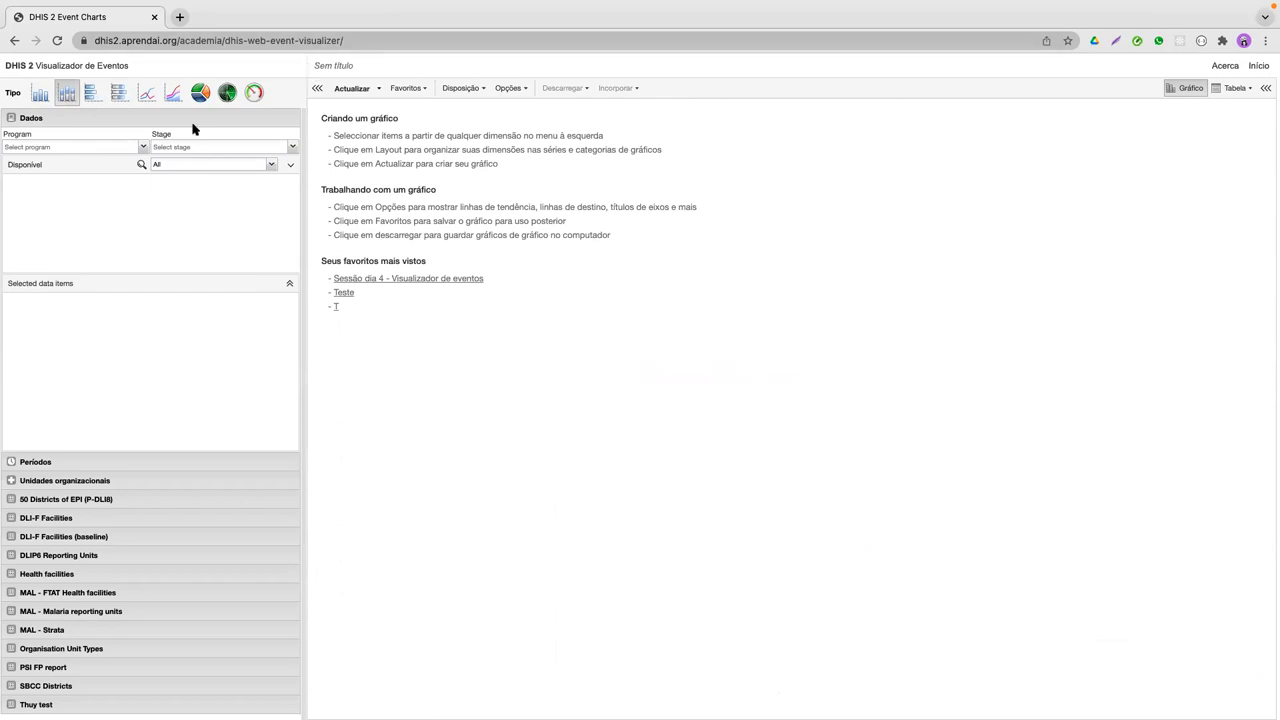
{"action": "left_click", "coordinate": [142, 147]}
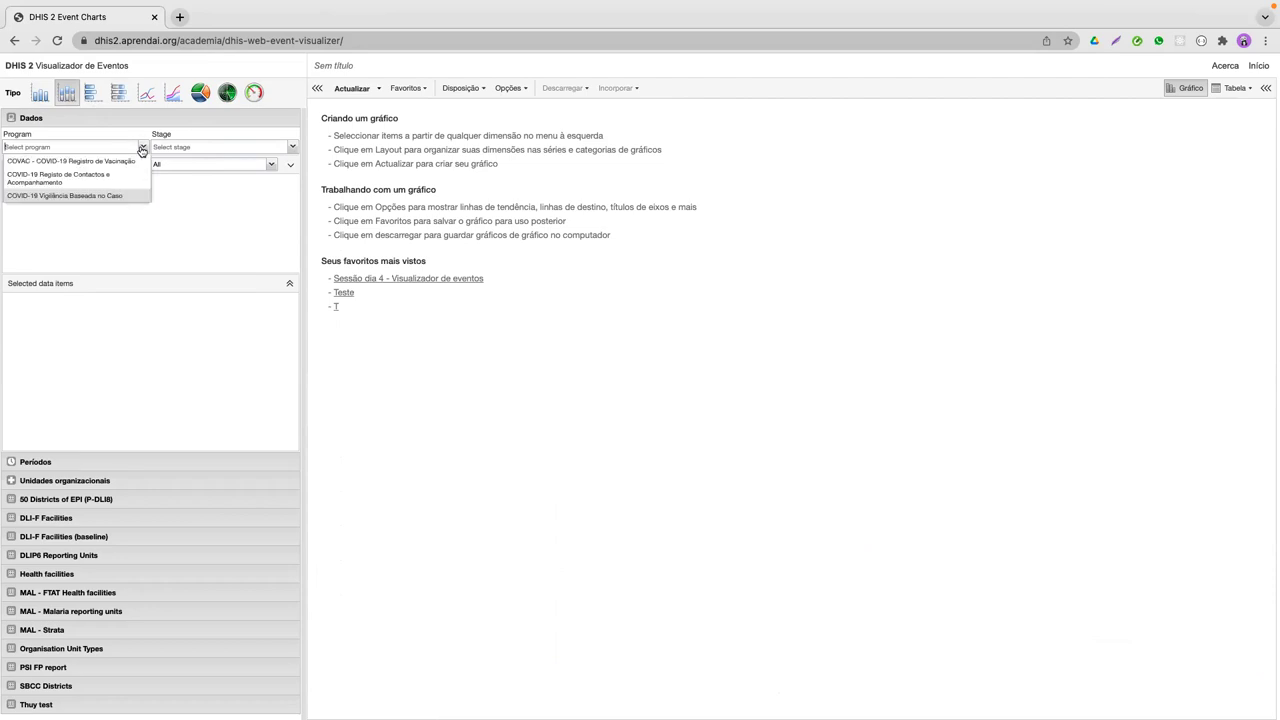
{"action": "left_click", "coordinate": [116, 197]}
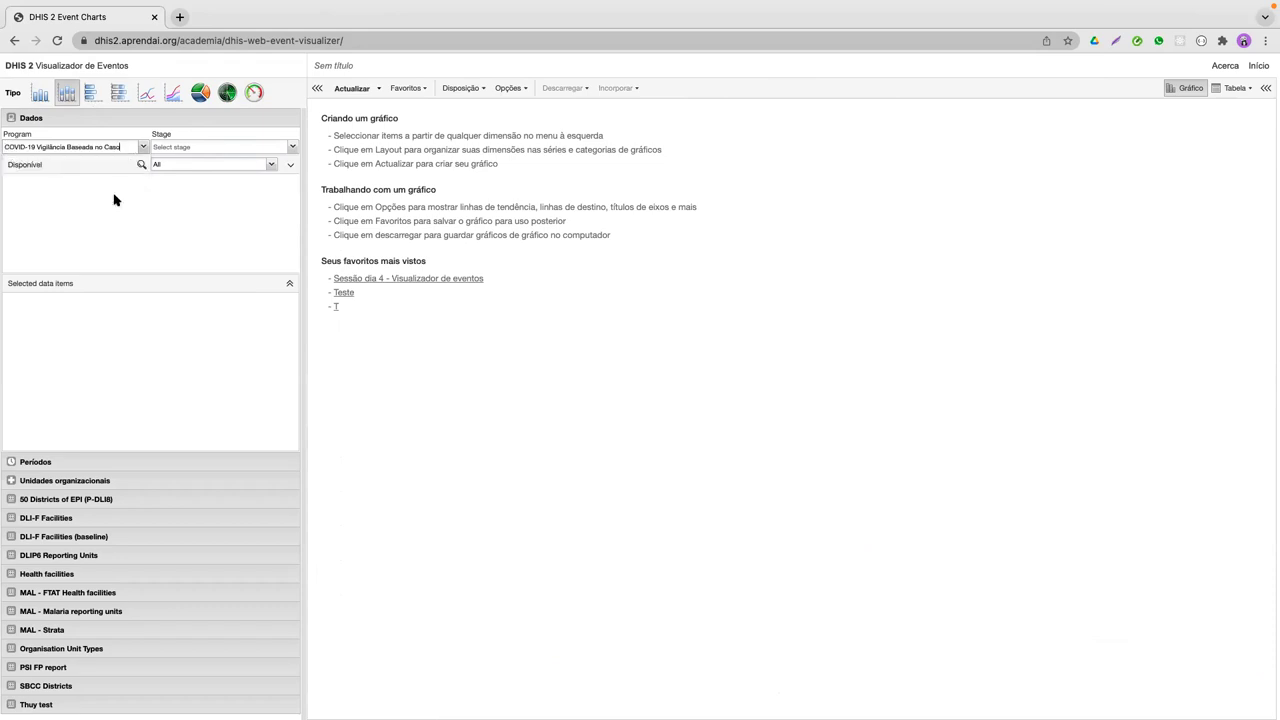
{"action": "left_click", "coordinate": [285, 148]}
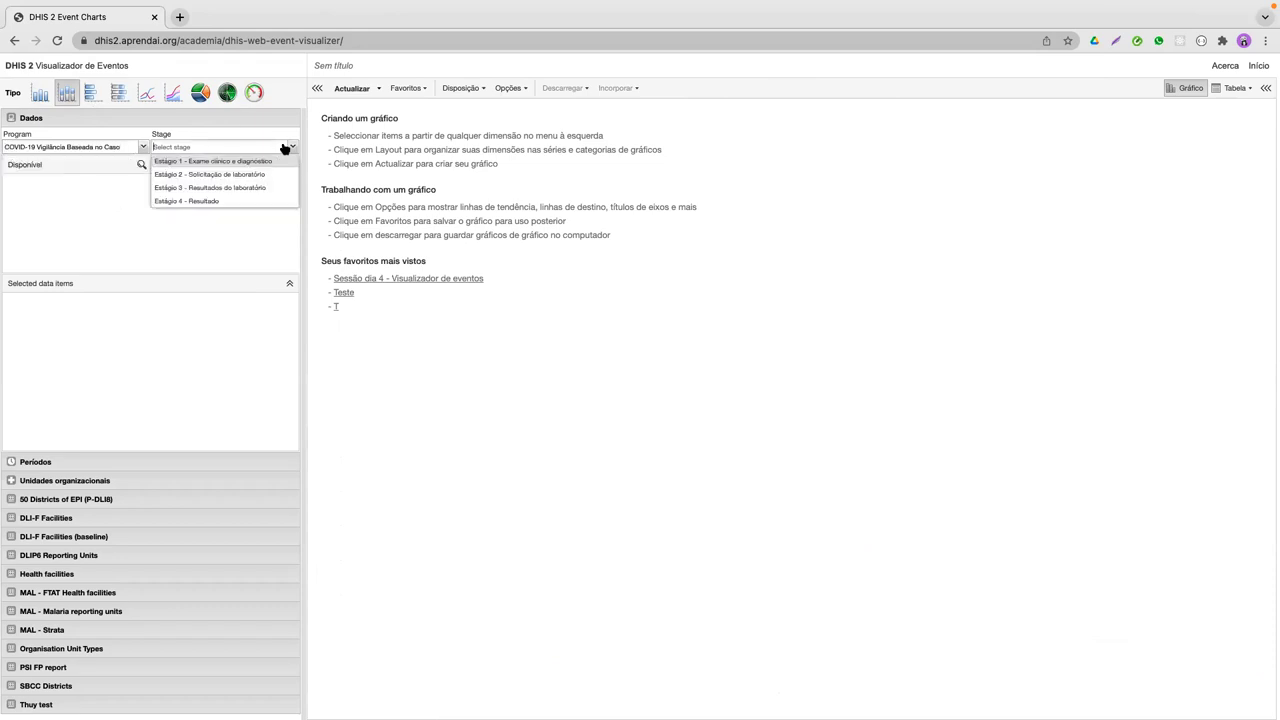
{"action": "left_click", "coordinate": [216, 201]}
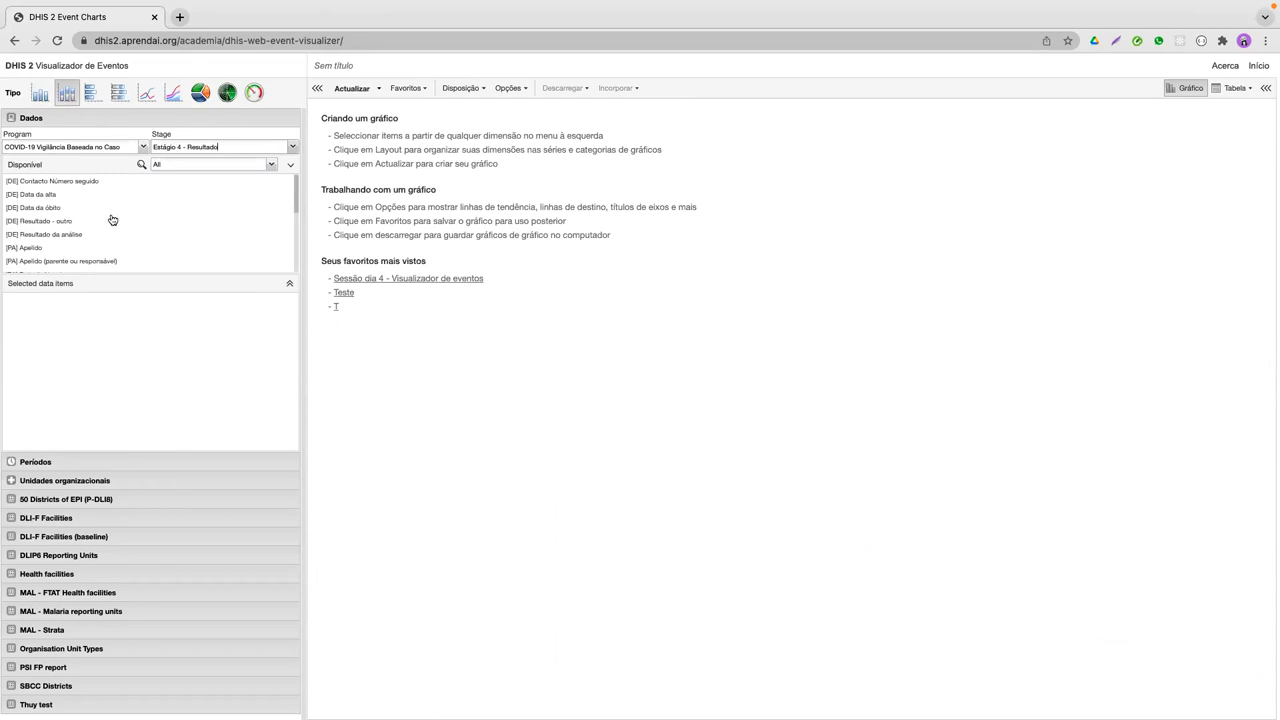
Step: Examine the data elements and program attributes available for Estágio 4 - Resultado
{"action": "scroll", "coordinate": [108, 220], "scroll_direction": "down", "scroll_amount": 1}
{"action": "scroll", "coordinate": [106, 233], "scroll_direction": "up", "scroll_amount": 1}
{"action": "scroll", "coordinate": [62, 230], "scroll_direction": "down", "scroll_amount": 5}
{"action": "scroll", "coordinate": [63, 220], "scroll_direction": "up", "scroll_amount": 5}
{"action": "scroll", "coordinate": [108, 243], "scroll_direction": "down", "scroll_amount": 3}
{"action": "scroll", "coordinate": [108, 243], "scroll_direction": "up", "scroll_amount": 3}
{"action": "scroll", "coordinate": [42, 230], "scroll_direction": "down", "scroll_amount": 5}
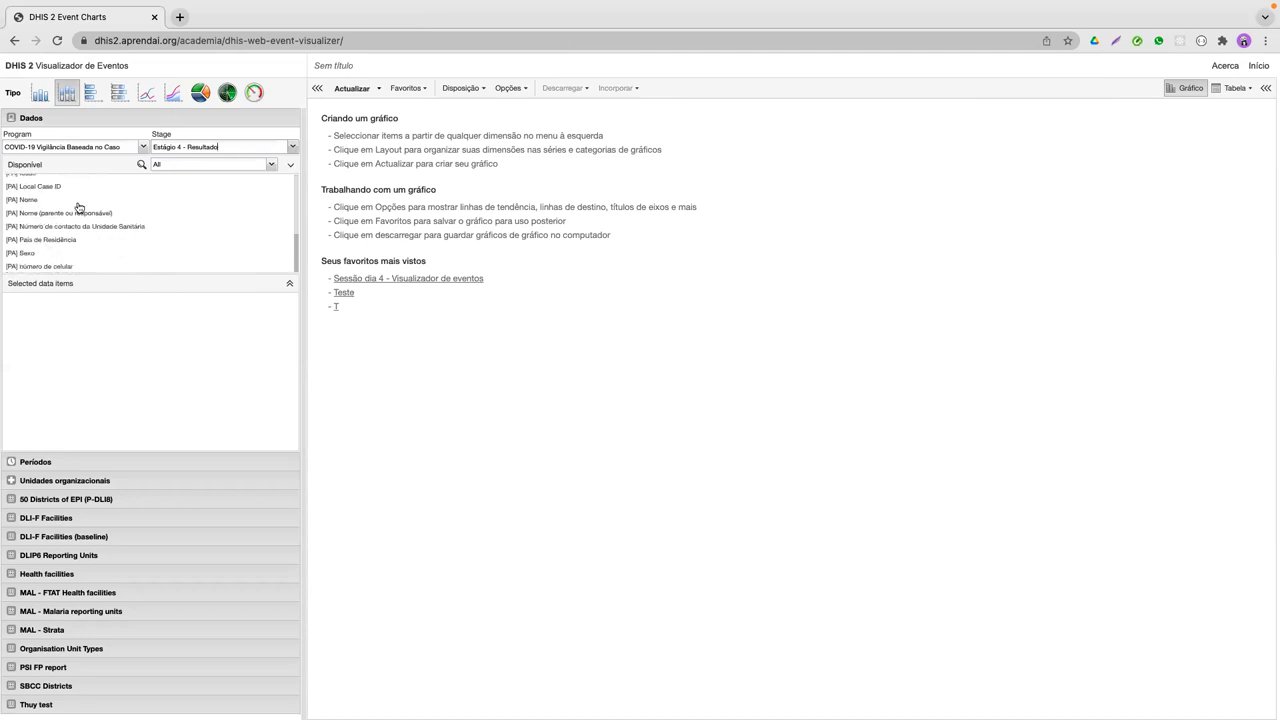
{"action": "scroll", "coordinate": [78, 207], "scroll_direction": "up", "scroll_amount": 5}
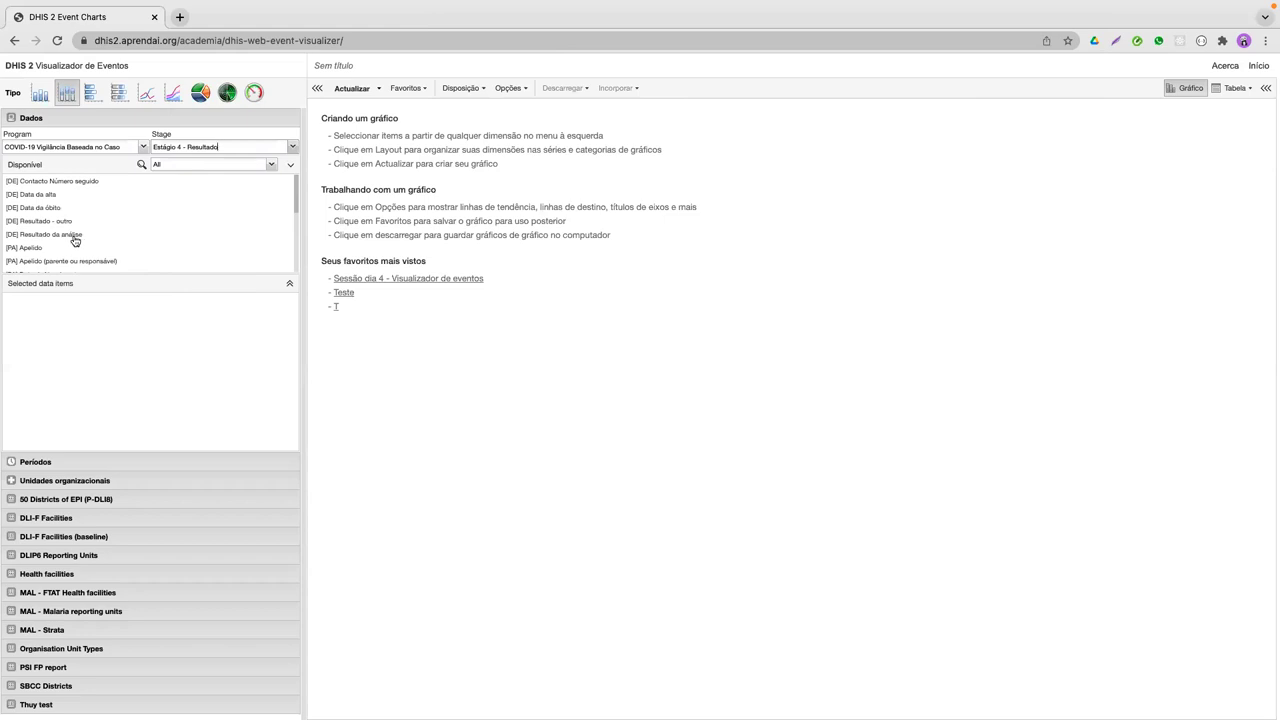
{"action": "double_click", "coordinate": [75, 241]}
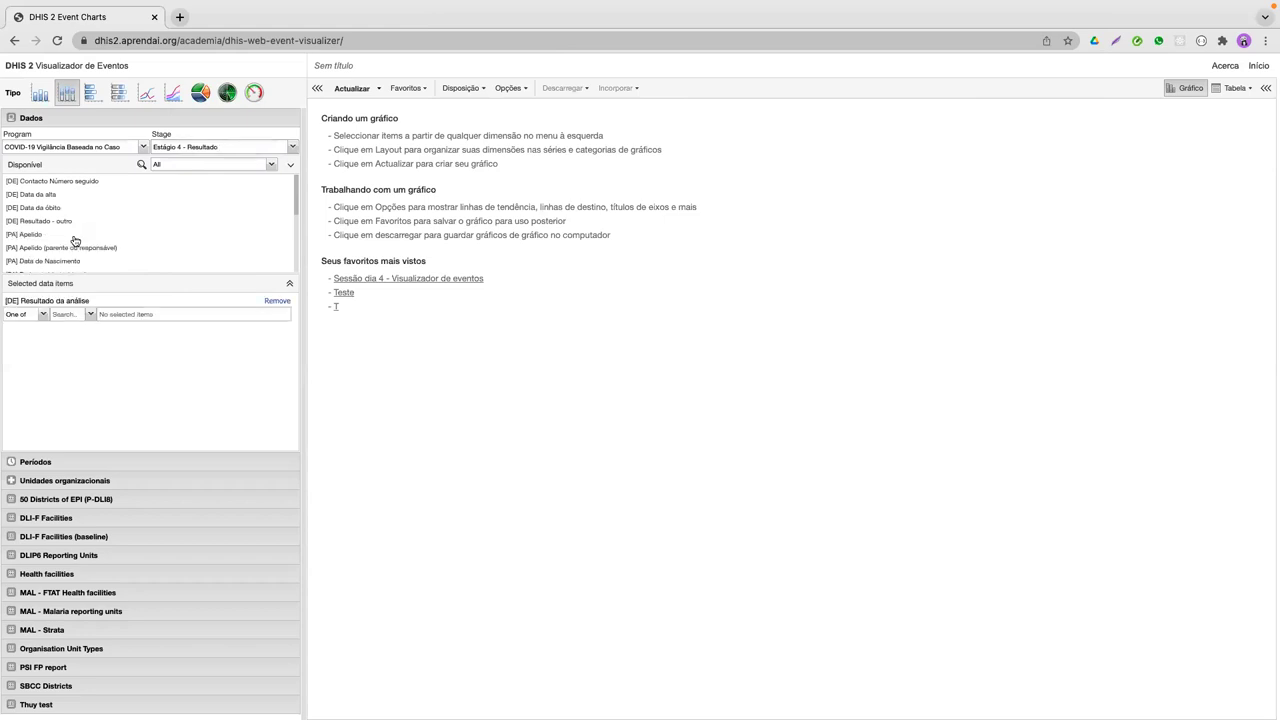
{"action": "left_click", "coordinate": [277, 303]}
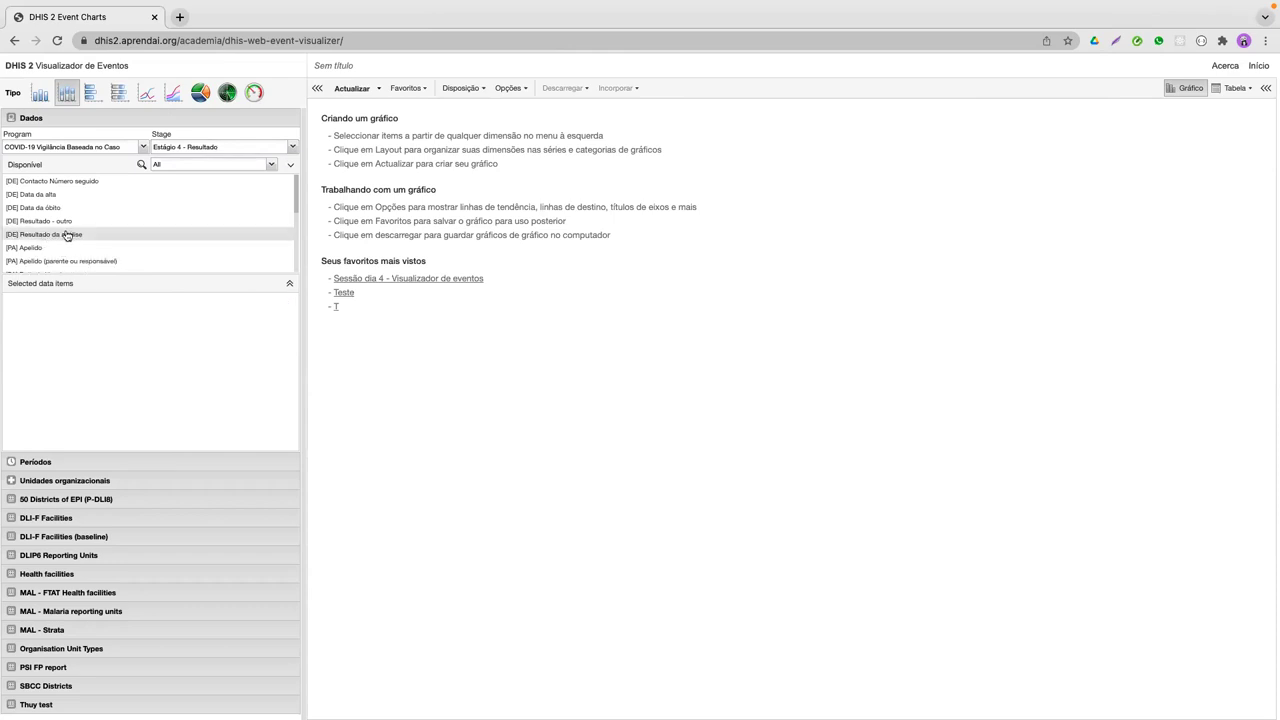
{"action": "double_click", "coordinate": [66, 235]}
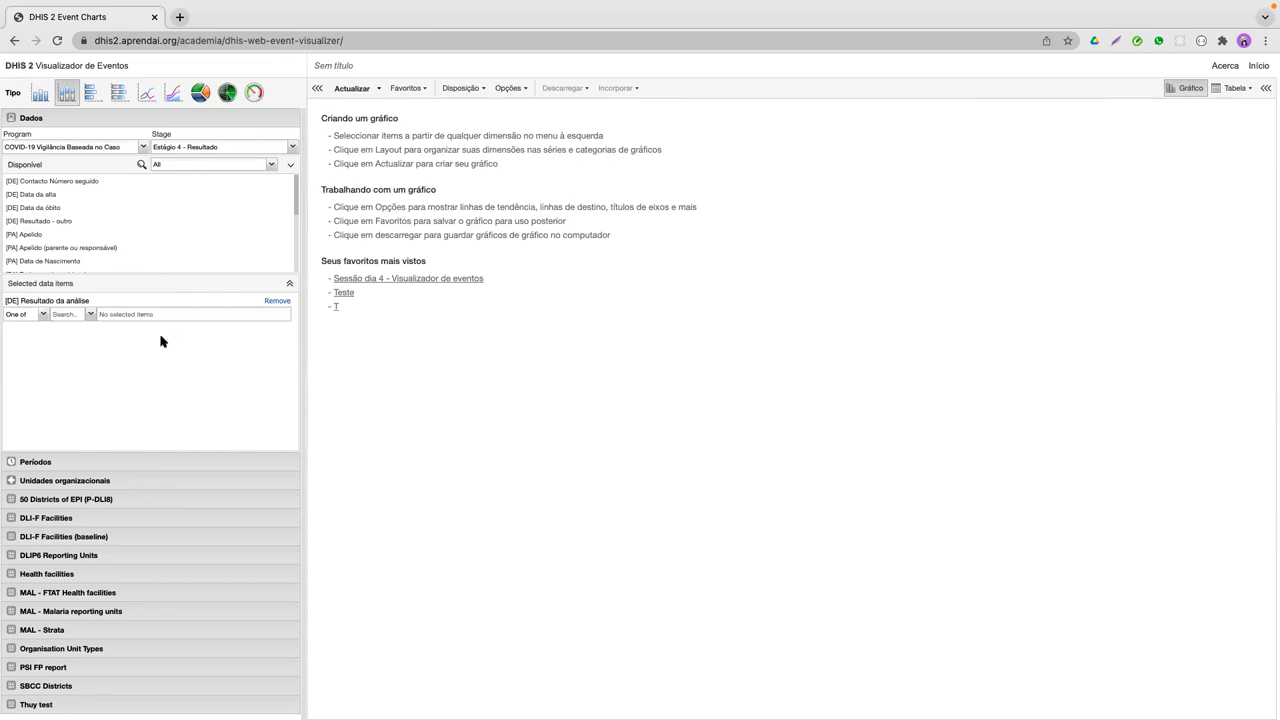
{"action": "left_click", "coordinate": [278, 302]}
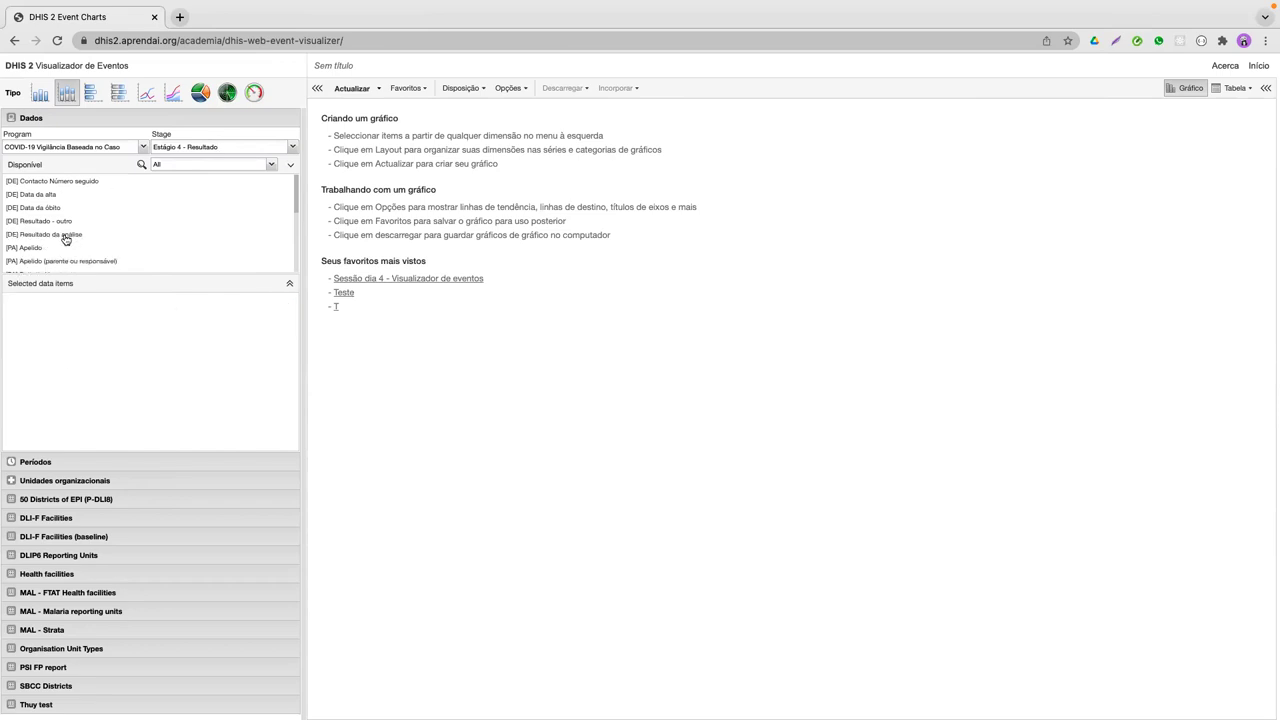
Step: Add the data element Resultado da análise and the program attribute Sexo to the selected data items
{"action": "double_click", "coordinate": [49, 235]}
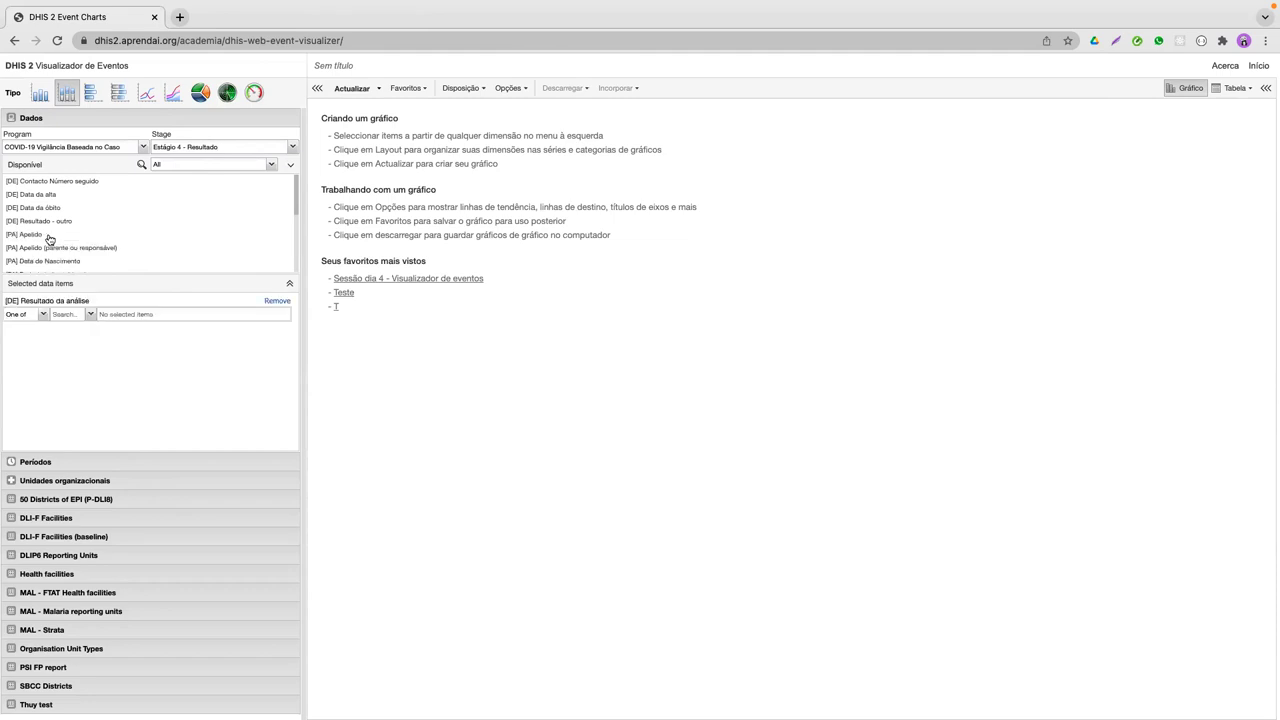
{"action": "scroll", "coordinate": [49, 238], "scroll_direction": "down", "scroll_amount": 5}
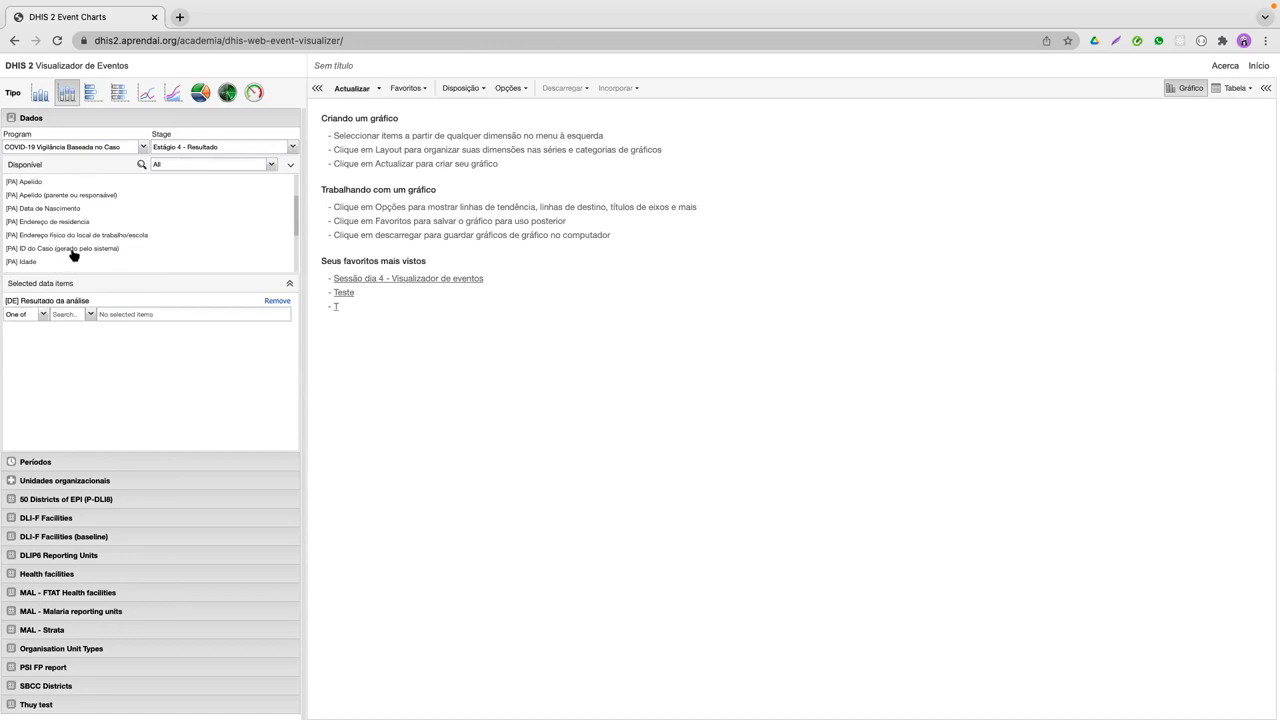
{"action": "scroll", "coordinate": [62, 232], "scroll_direction": "down", "scroll_amount": 3}
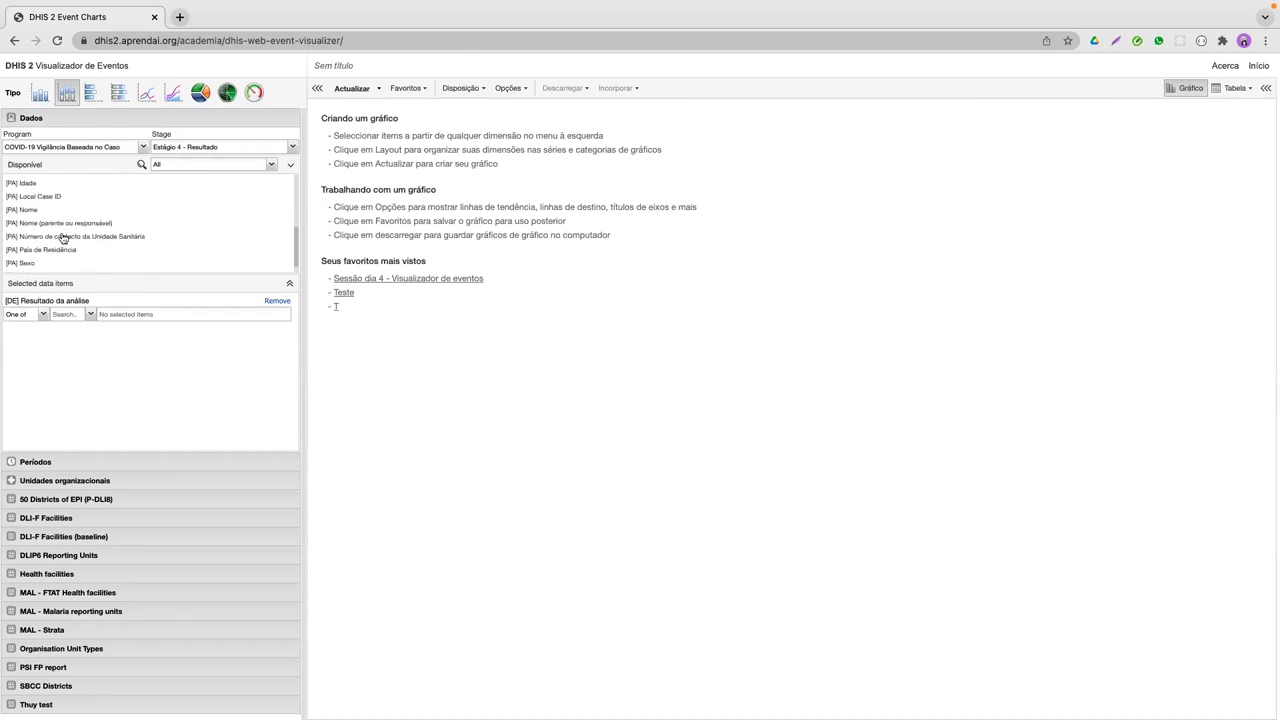
{"action": "double_click", "coordinate": [45, 265]}
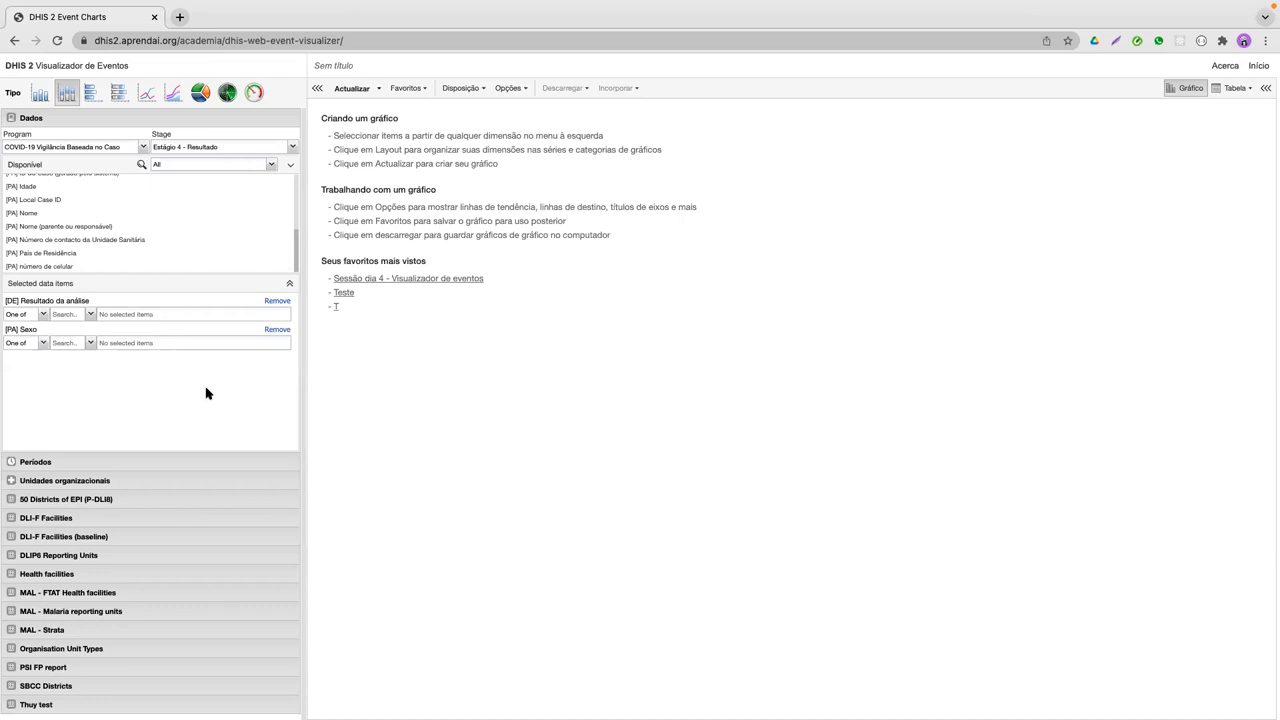
Step: Deselect the relative period Últimos doze meses and select all Trimestral periods of 2021 instead
{"action": "left_click", "coordinate": [92, 461]}
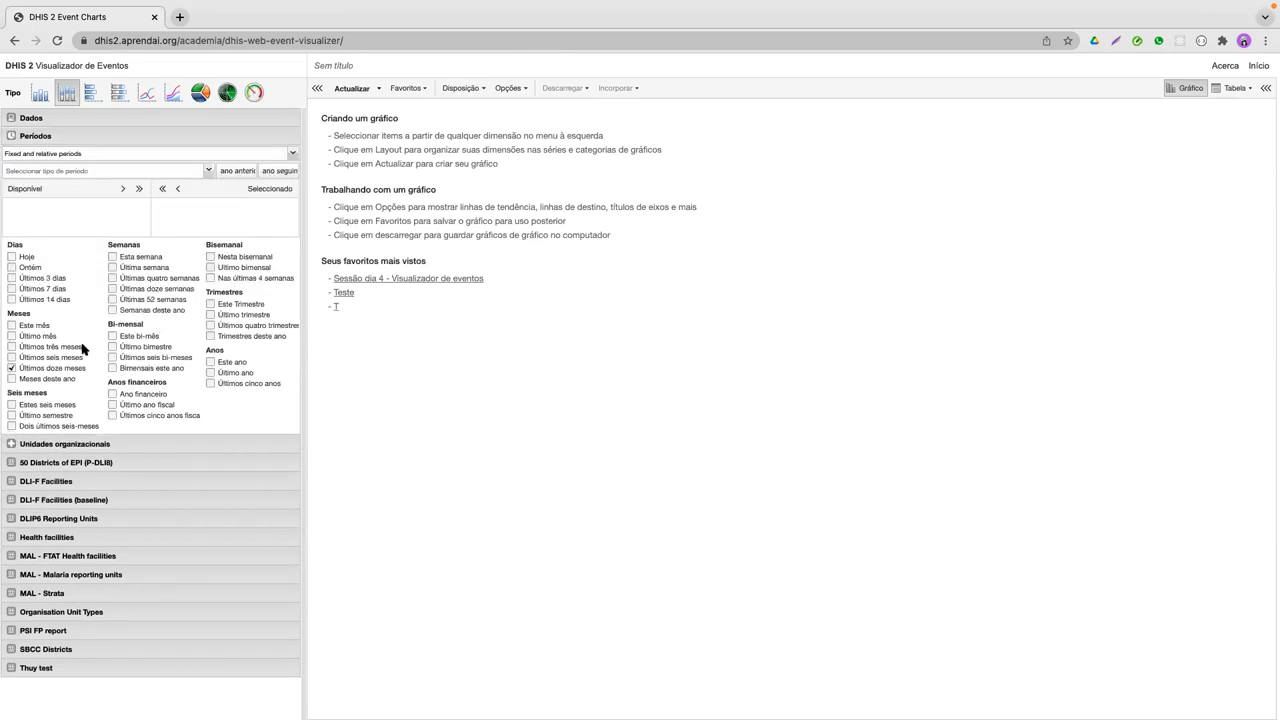
{"action": "left_click", "coordinate": [12, 368]}
{"action": "left_click", "coordinate": [206, 173]}
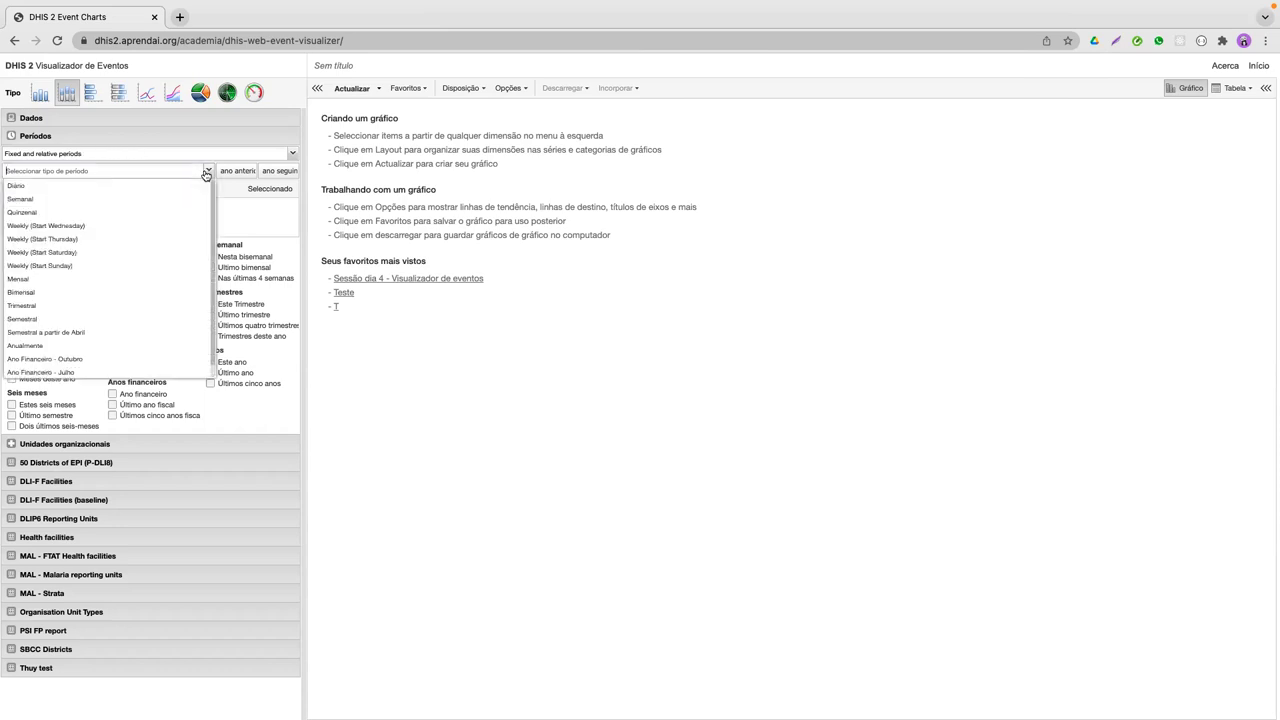
{"action": "left_click", "coordinate": [79, 306]}
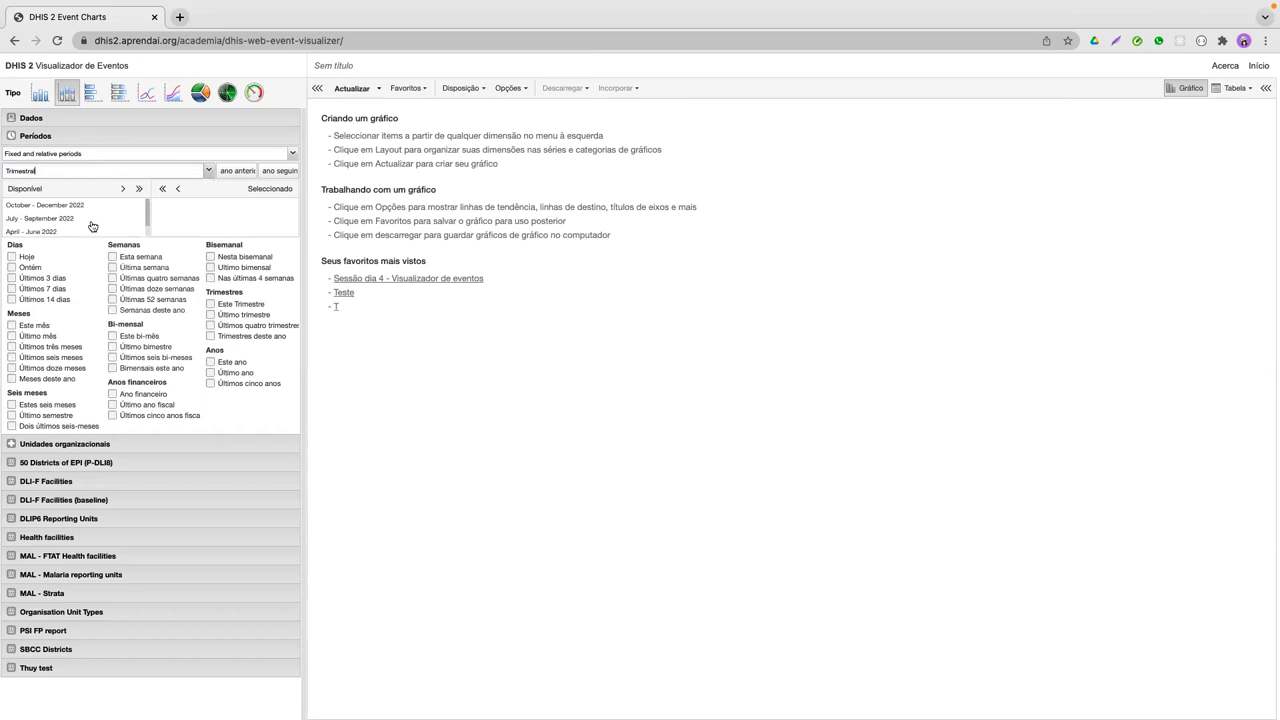
{"action": "scroll", "coordinate": [93, 228], "scroll_direction": "down", "scroll_amount": 1}
{"action": "scroll", "coordinate": [95, 231], "scroll_direction": "up", "scroll_amount": 1}
{"action": "scroll", "coordinate": [86, 222], "scroll_direction": "up", "scroll_amount": 1}
{"action": "left_click", "coordinate": [237, 171]}
{"action": "scroll", "coordinate": [86, 218], "scroll_direction": "down", "scroll_amount": 1}
{"action": "scroll", "coordinate": [87, 218], "scroll_direction": "up", "scroll_amount": 1}
{"action": "left_click", "coordinate": [139, 188]}
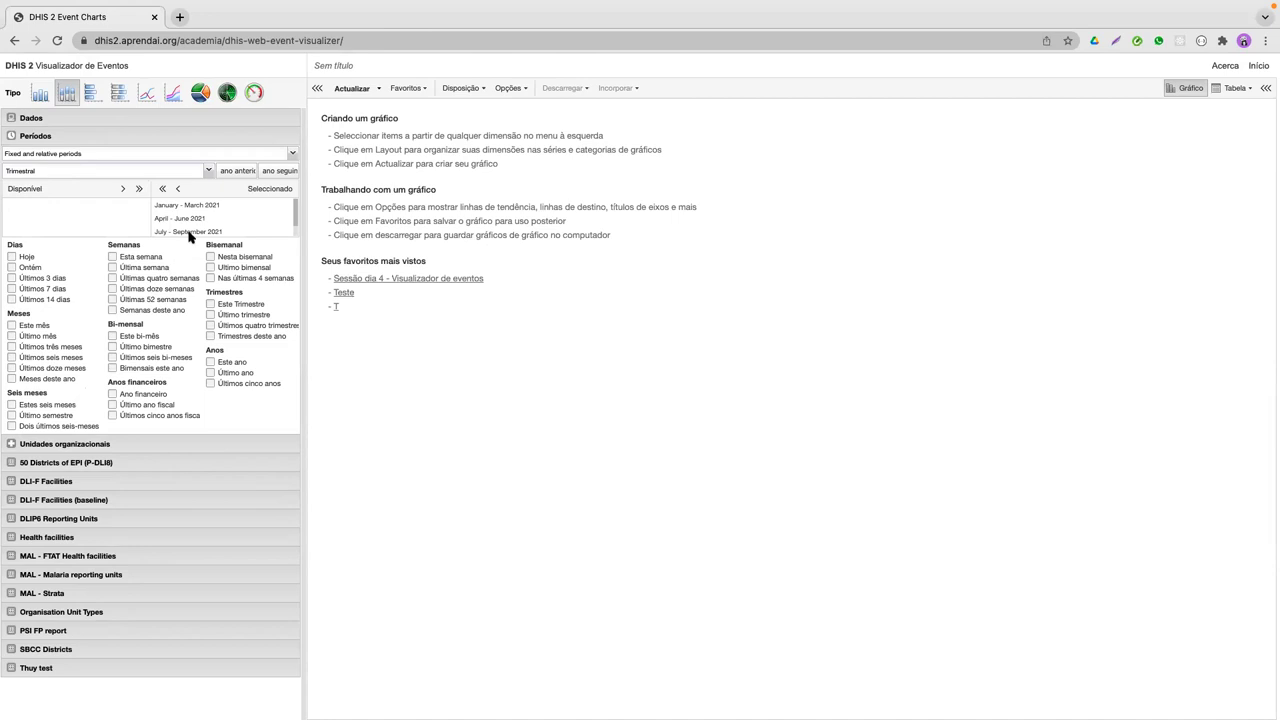
Step: Update the chart with Lao PDR as the organisational unit, and return to the data item selection
{"action": "left_click", "coordinate": [72, 446]}
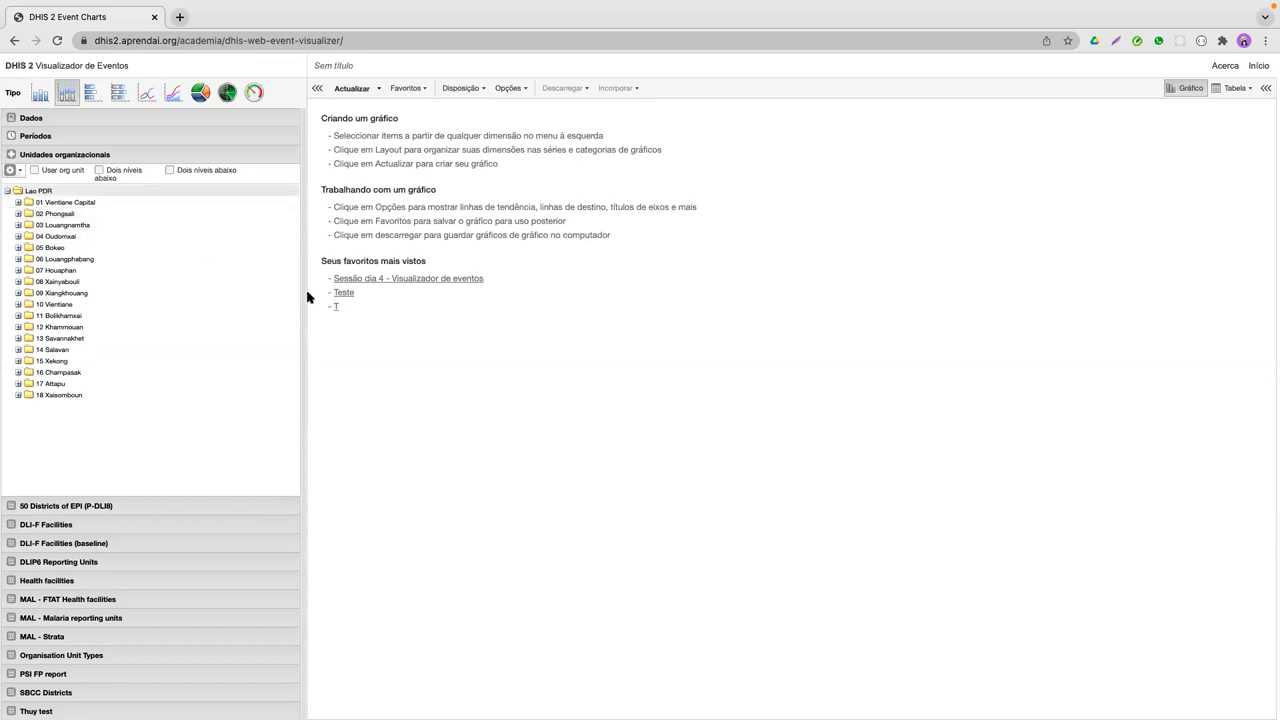
{"action": "left_click", "coordinate": [348, 91]}
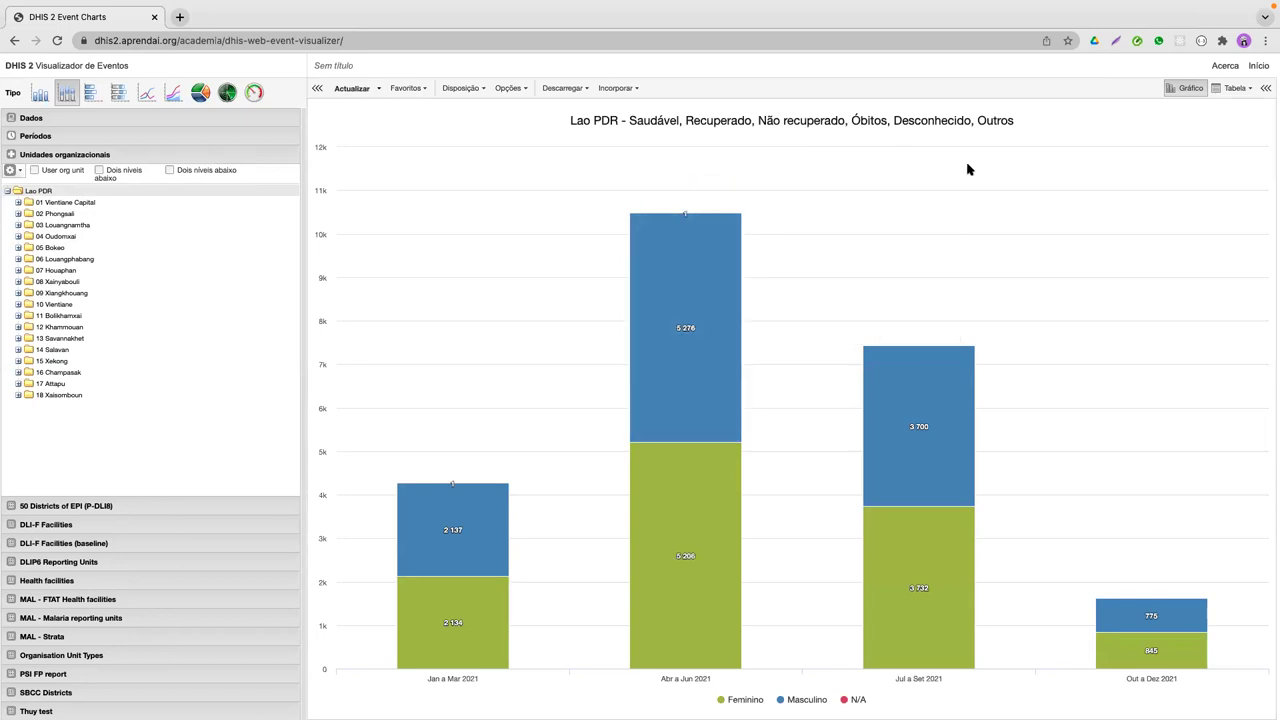
{"action": "left_click", "coordinate": [216, 119]}
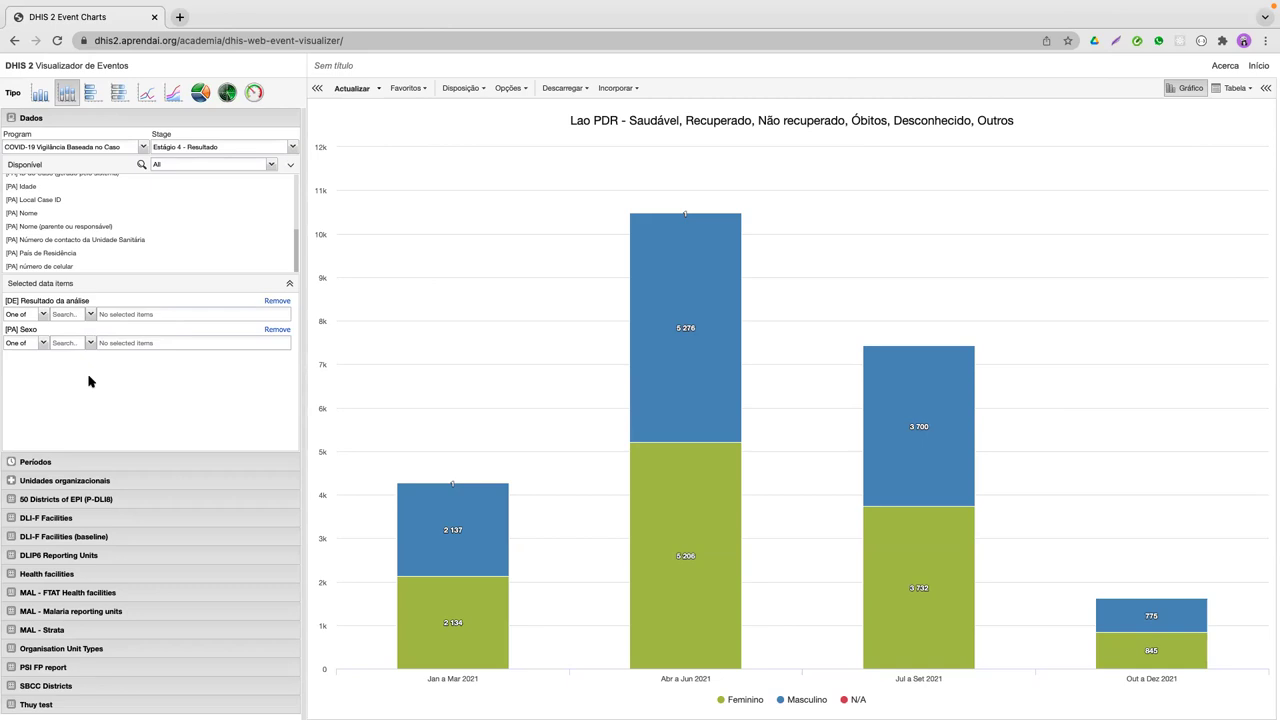
Step: Add the program attribute Nome to the selected data items and try entering sample name text in its Contains filter
{"action": "left_click", "coordinate": [55, 213]}
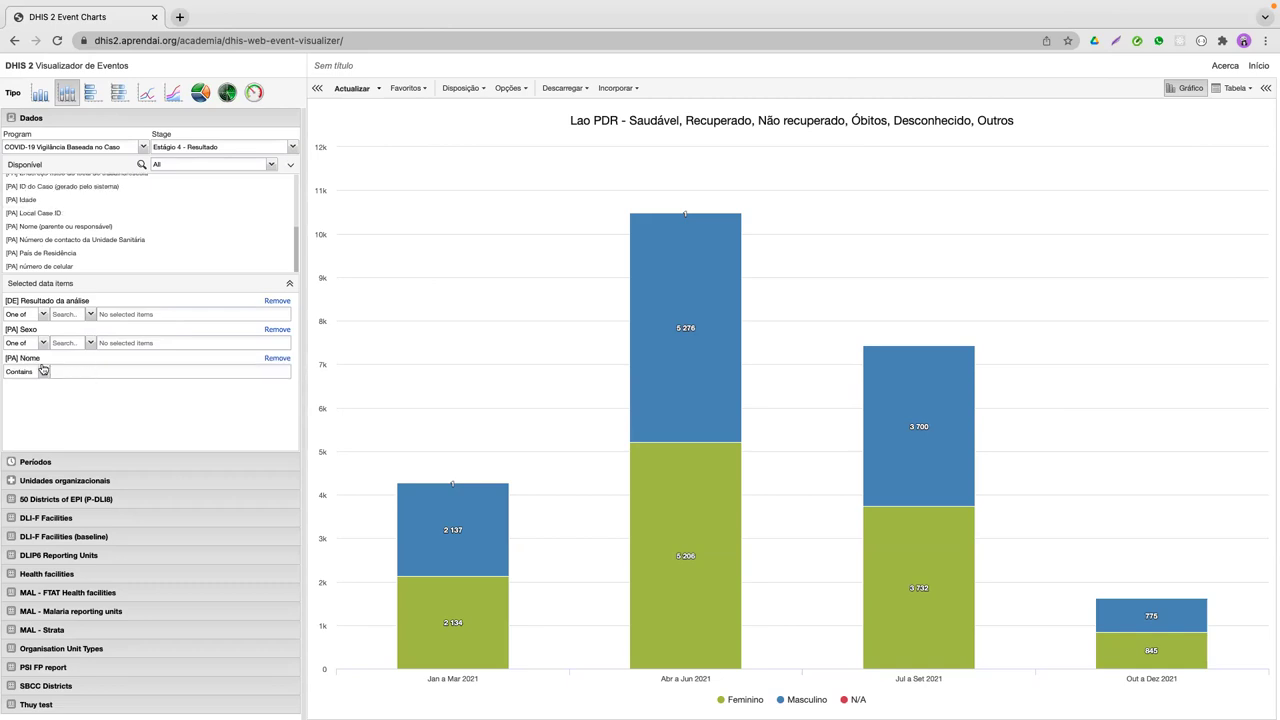
{"action": "left_click", "coordinate": [77, 371]}
{"action": "type", "text": "skdmksd"}
{"action": "key", "text": "BackSpace"}
{"action": "key", "text": "BackSpace"}
{"action": "key", "text": "BackSpace"}
{"action": "key", "text": "BackSpace"}
{"action": "key", "text": "BackSpace"}
{"action": "key", "text": "BackSpace"}
{"action": "key", "text": "BackSpace"}
{"action": "type", "text": "sdf"}
{"action": "key", "text": "BackSpace"}
{"action": "key", "text": "BackSpace"}
{"action": "key", "text": "BackSpace"}
{"action": "left_click", "coordinate": [66, 371]}
{"action": "type", "text": "F"}
{"action": "type", "text": "rad"}
Step: Try the Is exact operator on the Nome filter, set it back to Contains and remove the Nome attribute
{"action": "left_click", "coordinate": [43, 372]}
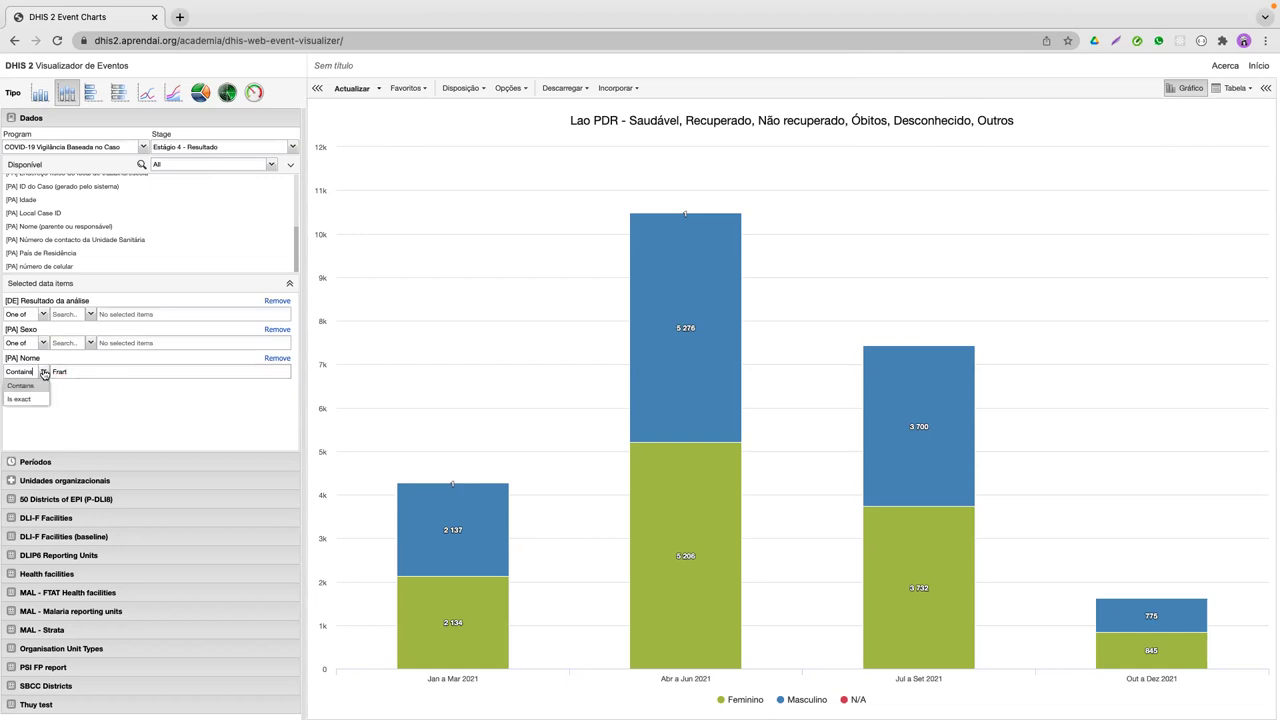
{"action": "left_click", "coordinate": [25, 402]}
{"action": "left_click_drag", "start_coordinate": [79, 372], "coordinate": [33, 374]}
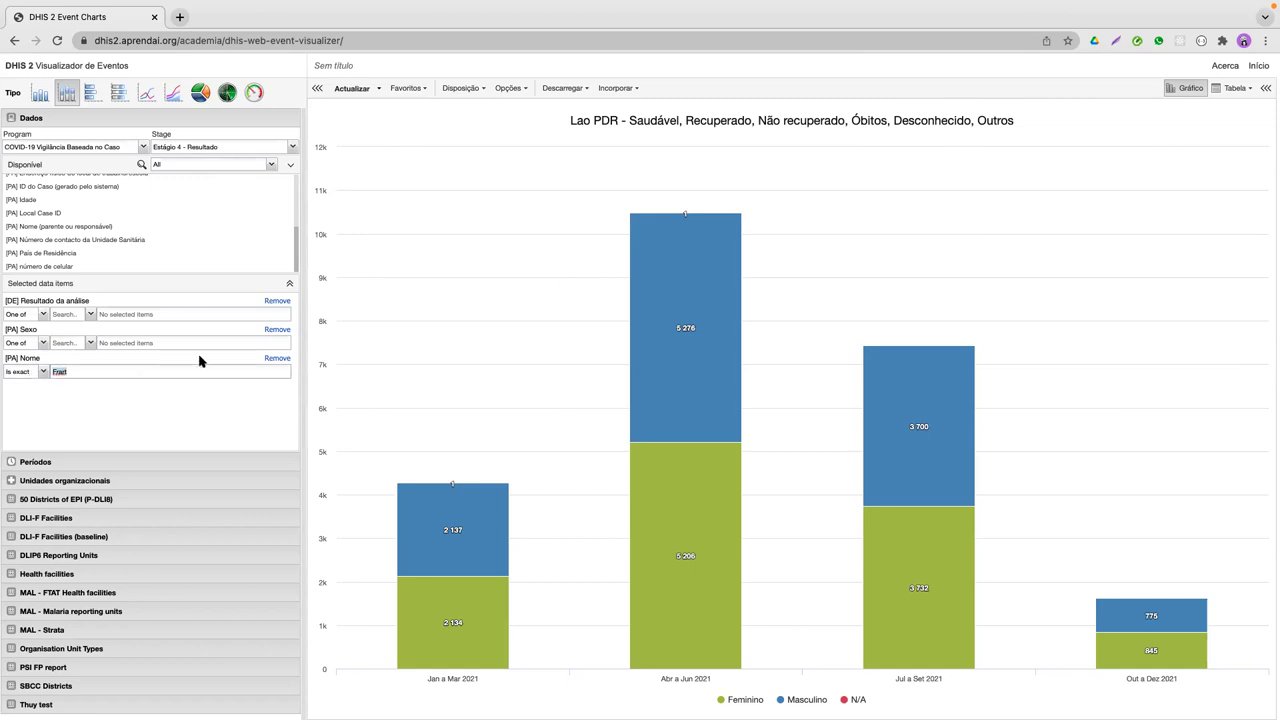
{"action": "left_click", "coordinate": [40, 372]}
{"action": "left_click", "coordinate": [26, 386]}
{"action": "left_click", "coordinate": [277, 358]}
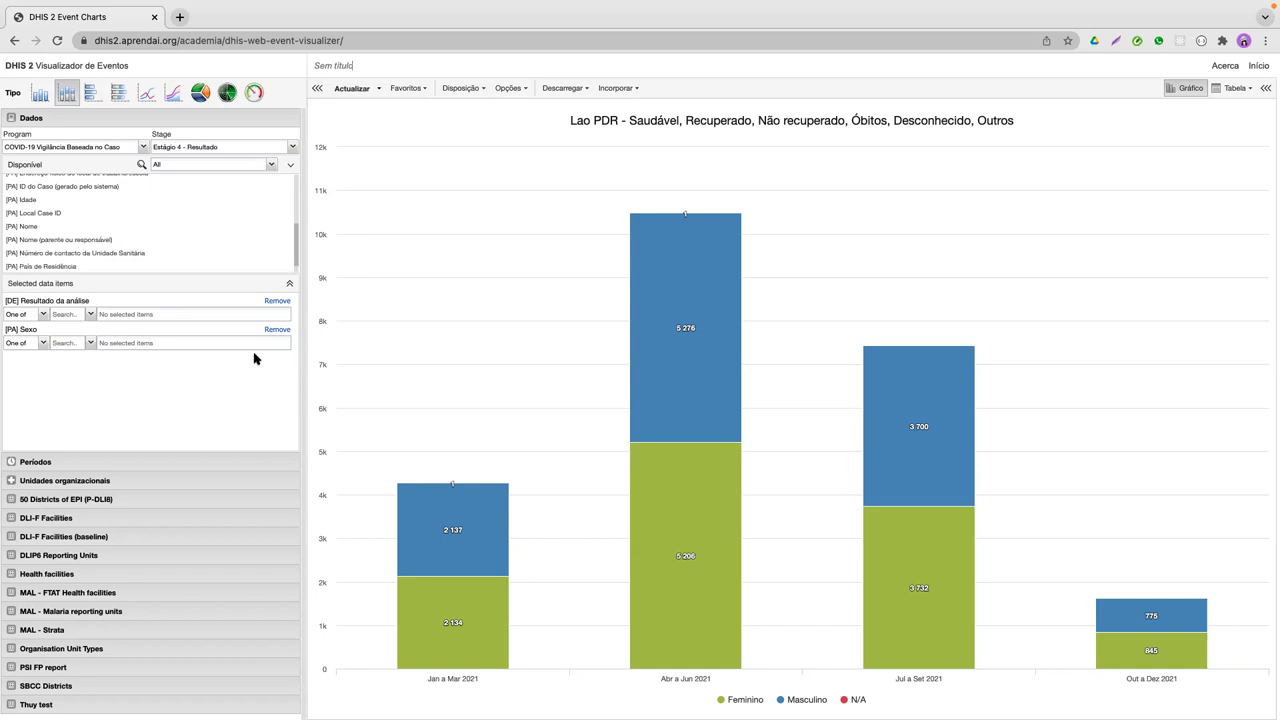
Step: Filter Resultado da análise to Death and Sexo to Female and Male, and update the chart
{"action": "left_click", "coordinate": [90, 315]}
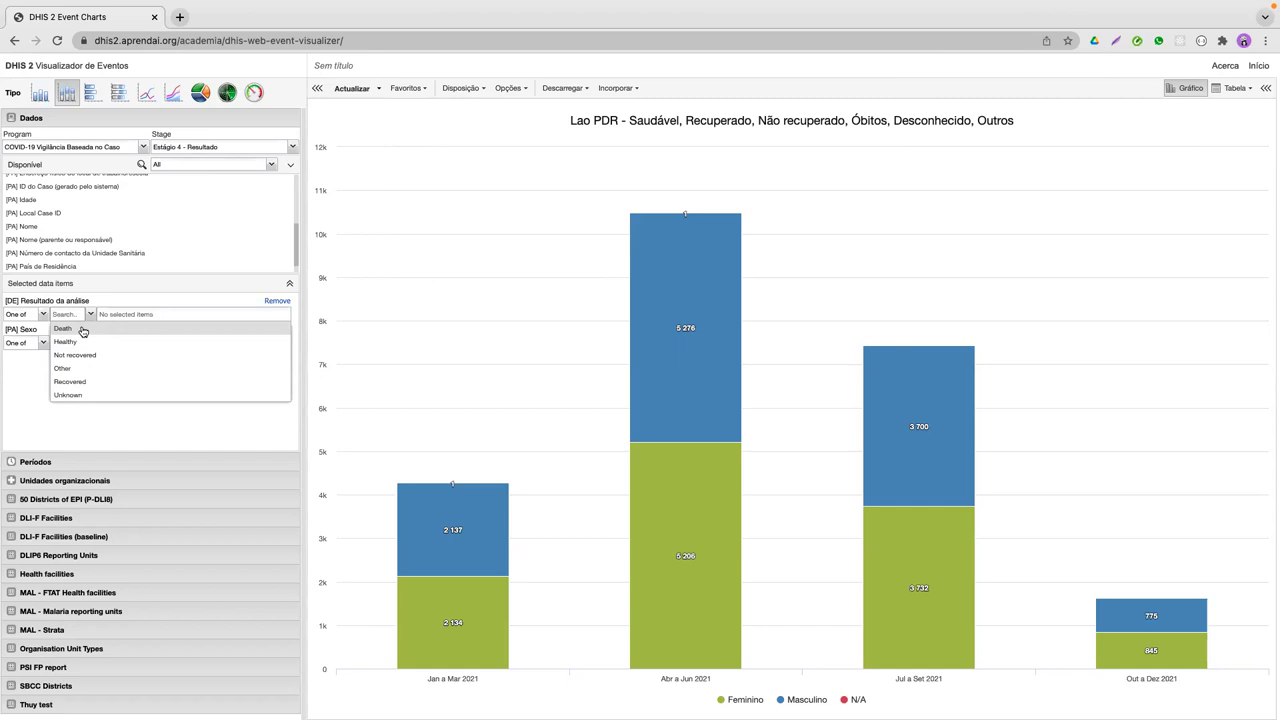
{"action": "left_click", "coordinate": [105, 330]}
{"action": "left_click", "coordinate": [90, 316]}
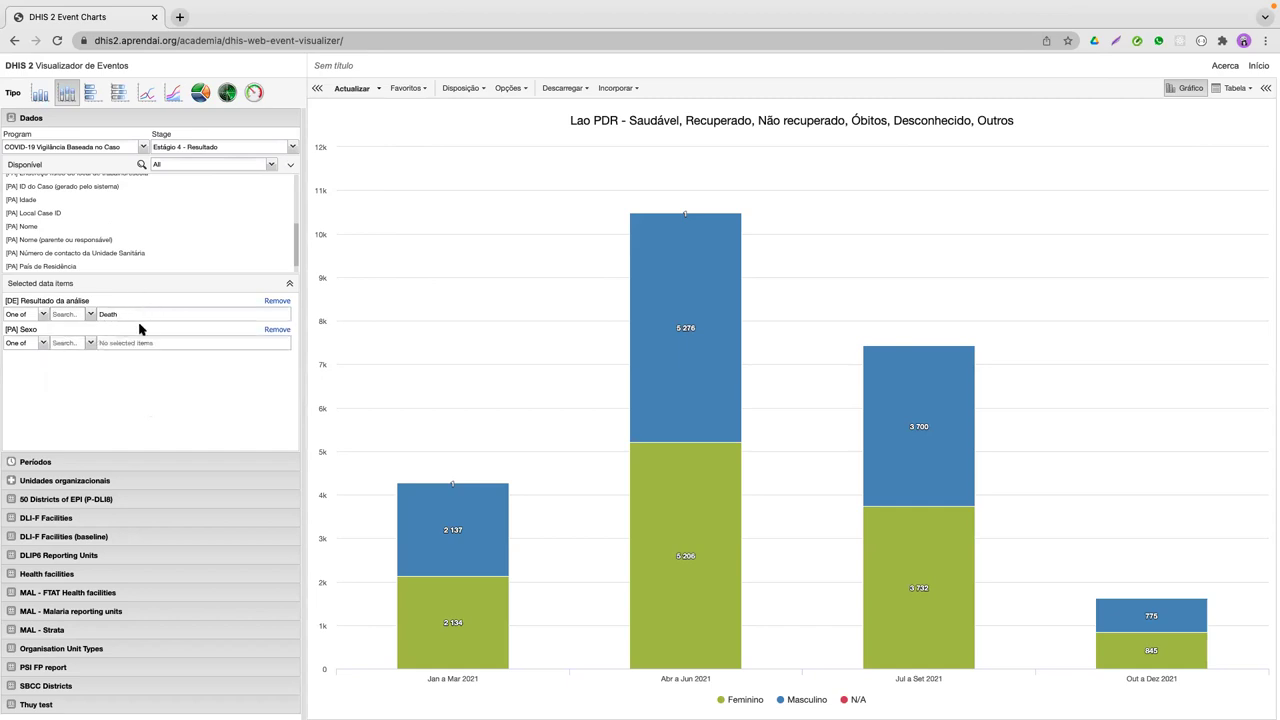
{"action": "left_click", "coordinate": [88, 345]}
{"action": "left_click", "coordinate": [76, 358]}
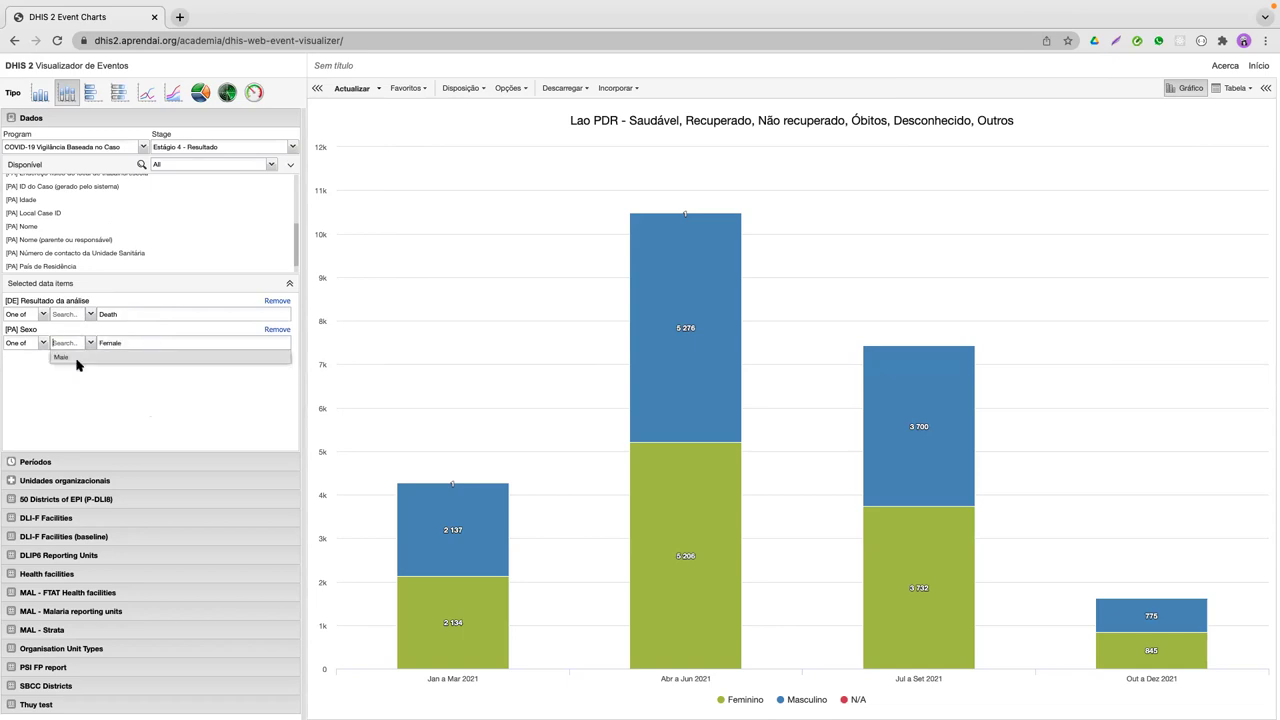
{"action": "left_click", "coordinate": [68, 358]}
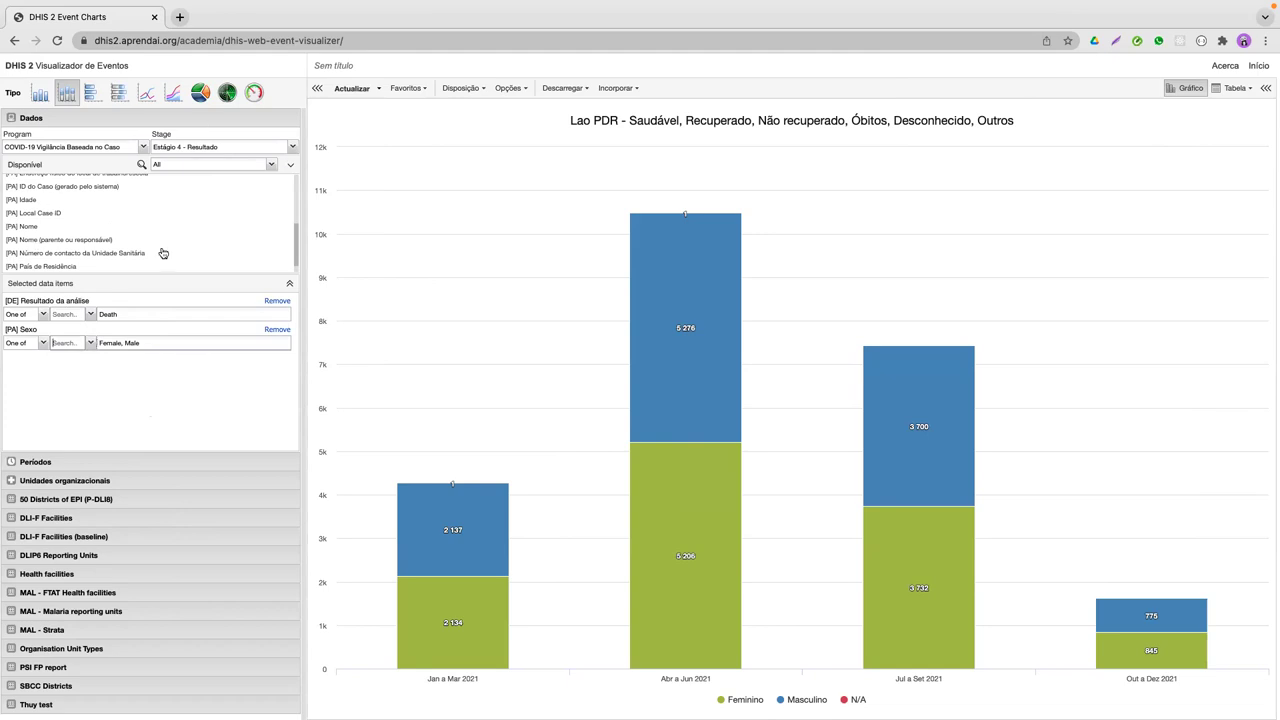
{"action": "left_click", "coordinate": [351, 89]}
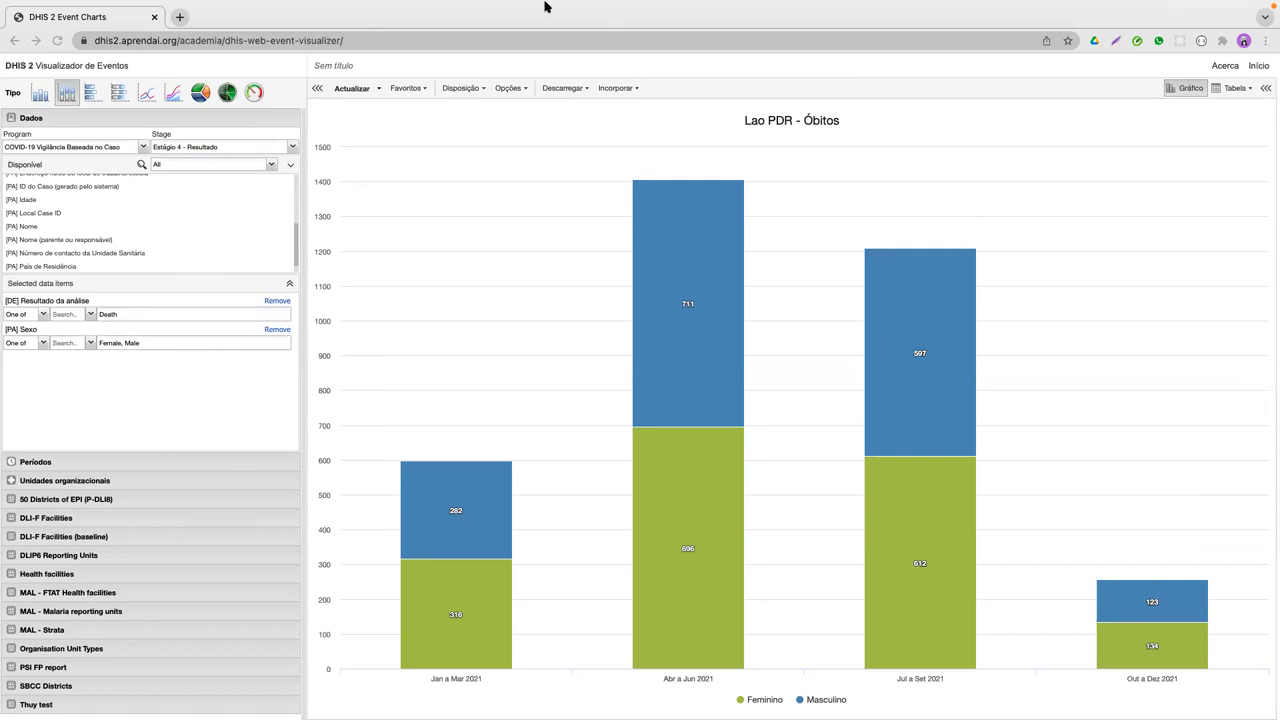
Step: Review the available data items and the other filter options of Resultado da análise
{"action": "mouse_move", "coordinate": [401, 18]}
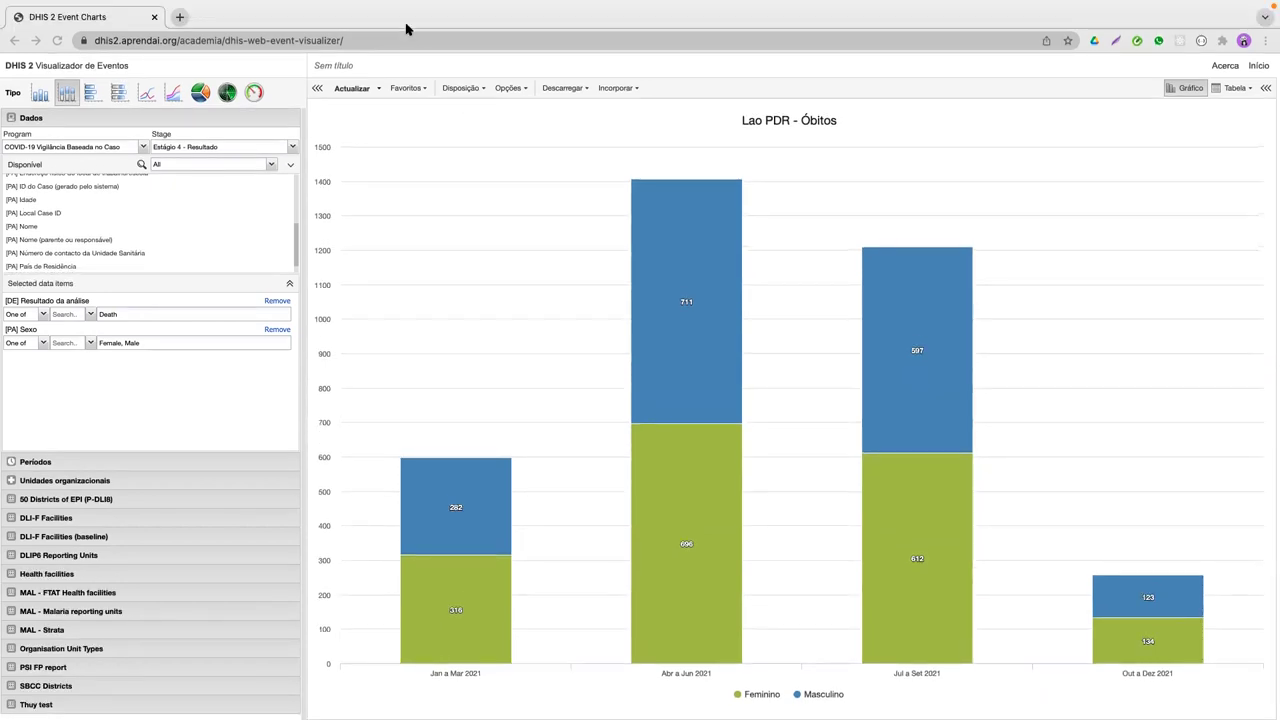
{"action": "scroll", "coordinate": [116, 241], "scroll_direction": "up", "scroll_amount": 3}
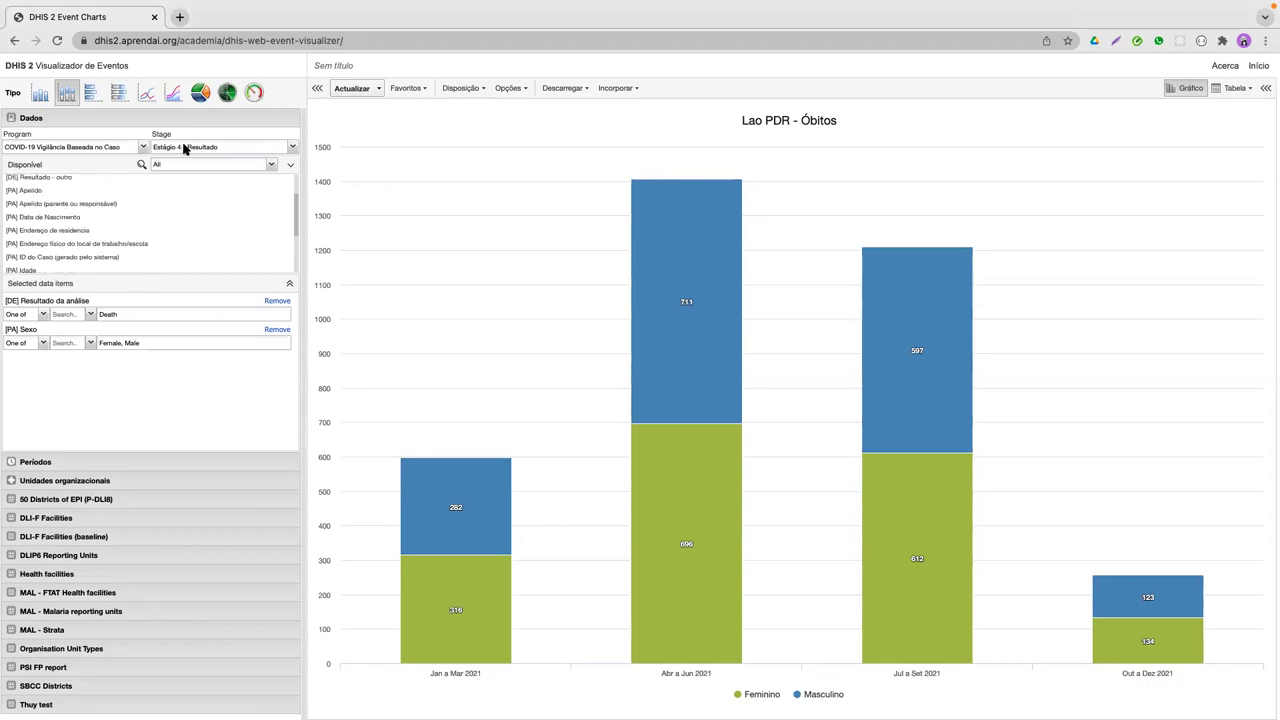
{"action": "scroll", "coordinate": [160, 196], "scroll_direction": "up", "scroll_amount": 2}
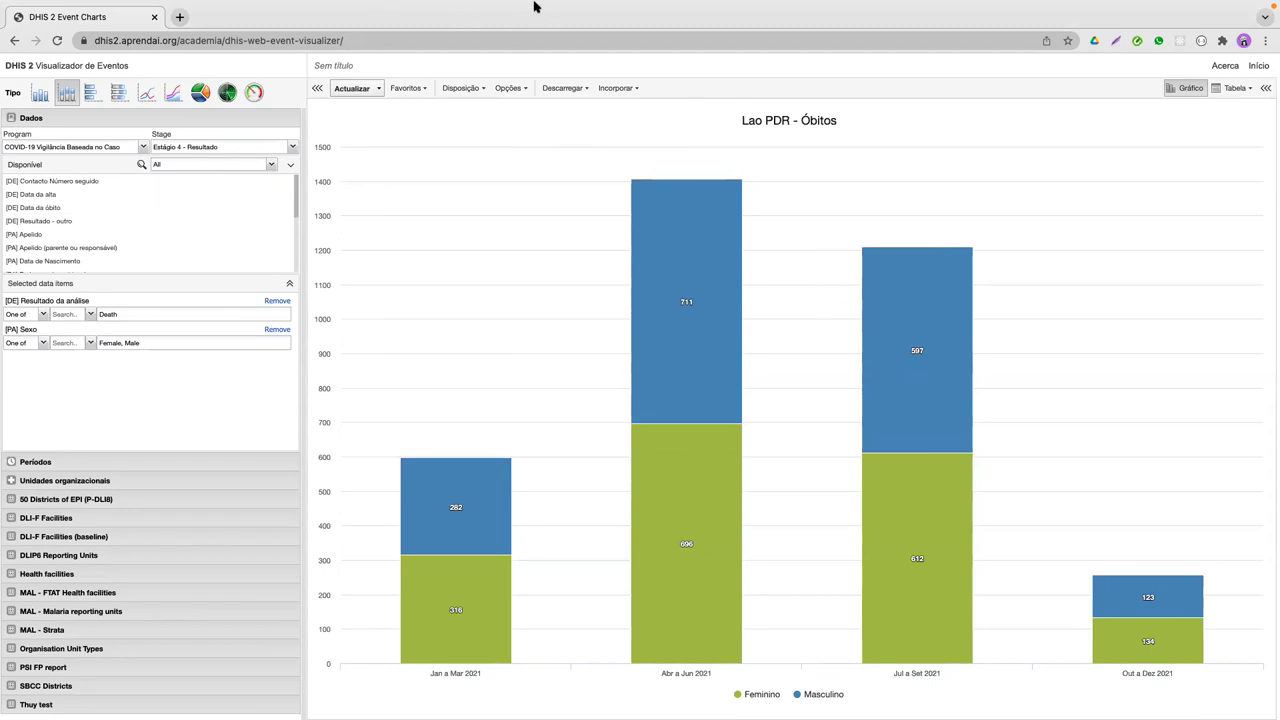
{"action": "mouse_move", "coordinate": [534, 12]}
{"action": "left_click", "coordinate": [91, 315]}
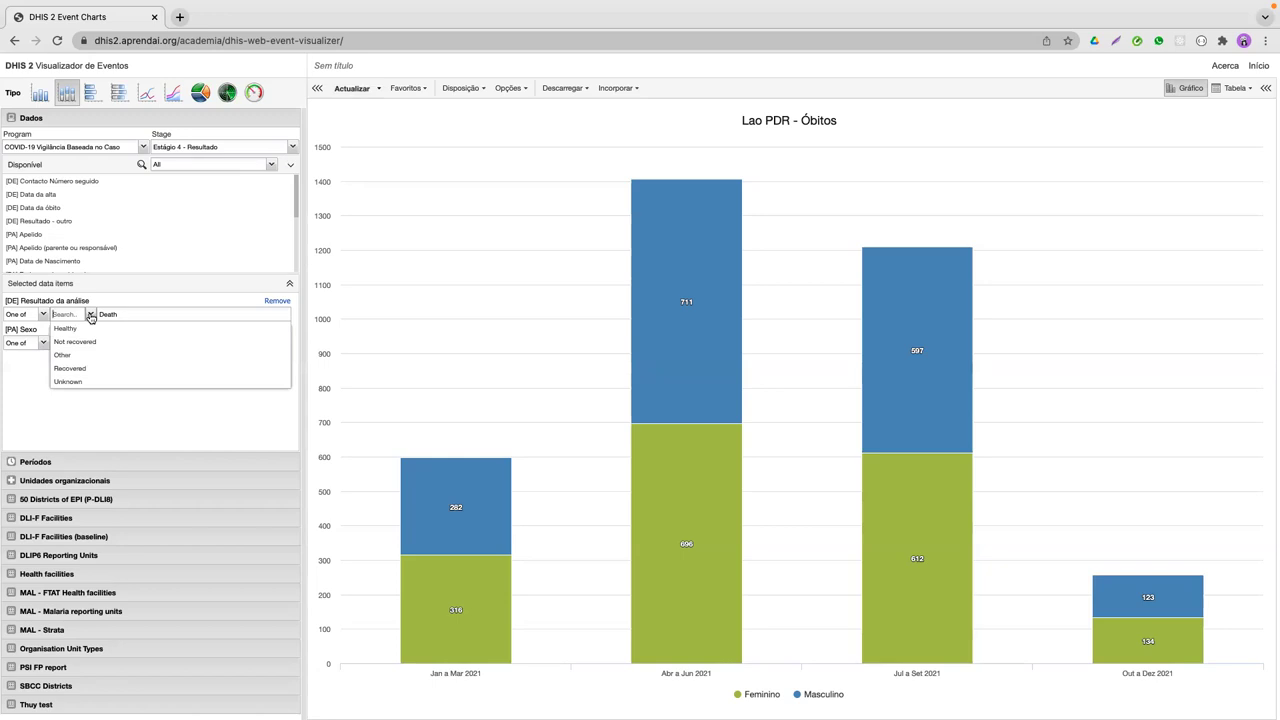
{"action": "left_click", "coordinate": [91, 315]}
{"action": "left_click", "coordinate": [91, 315]}
{"action": "left_click", "coordinate": [100, 287]}
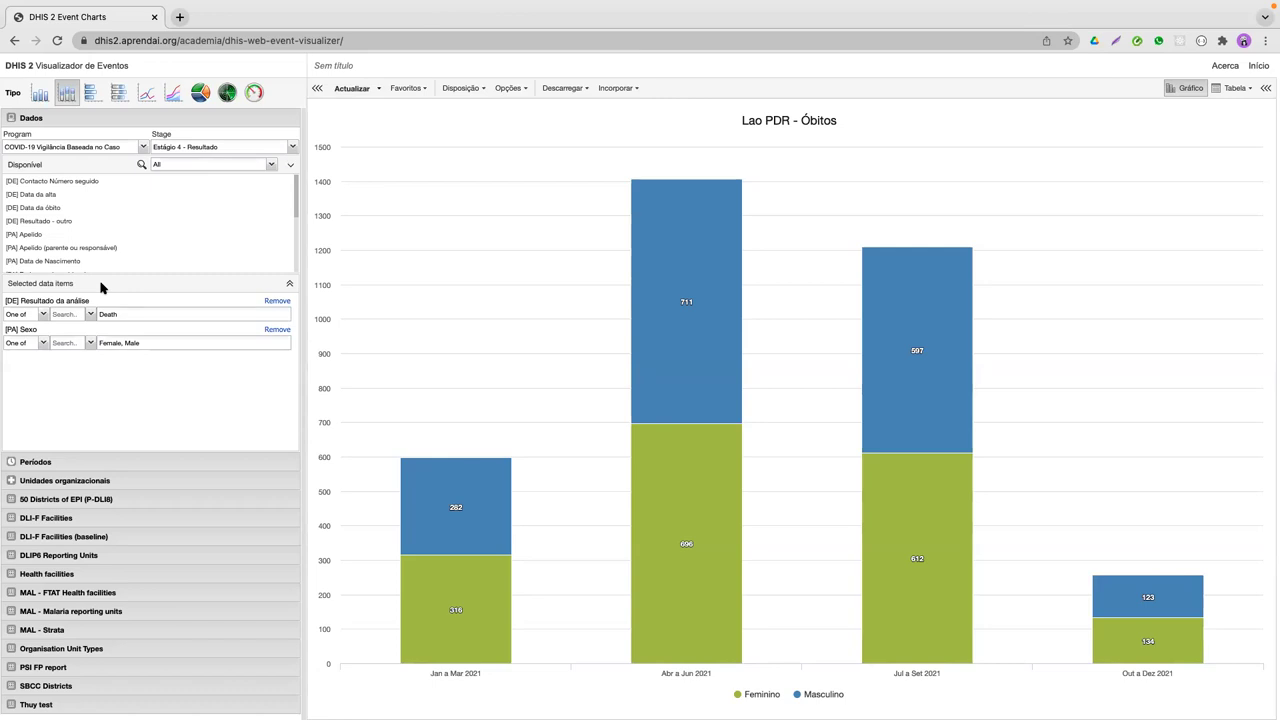
{"action": "left_click", "coordinate": [90, 315]}
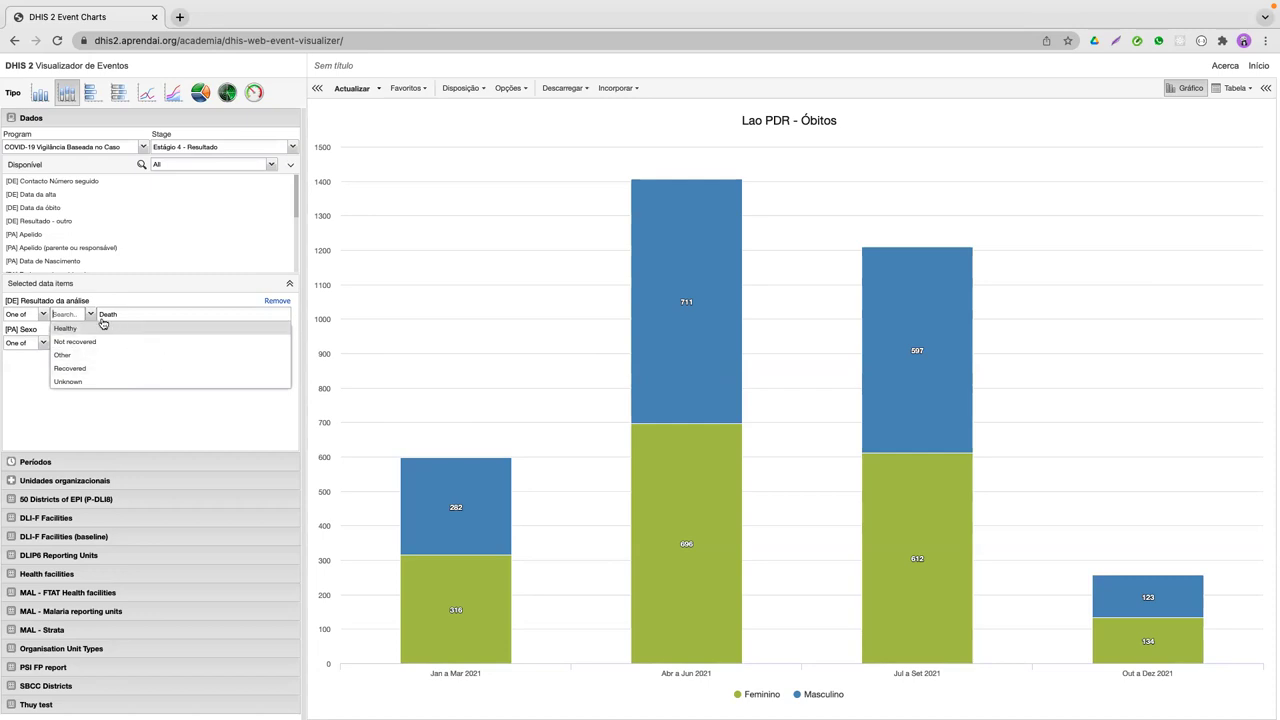
{"action": "left_click", "coordinate": [103, 420]}
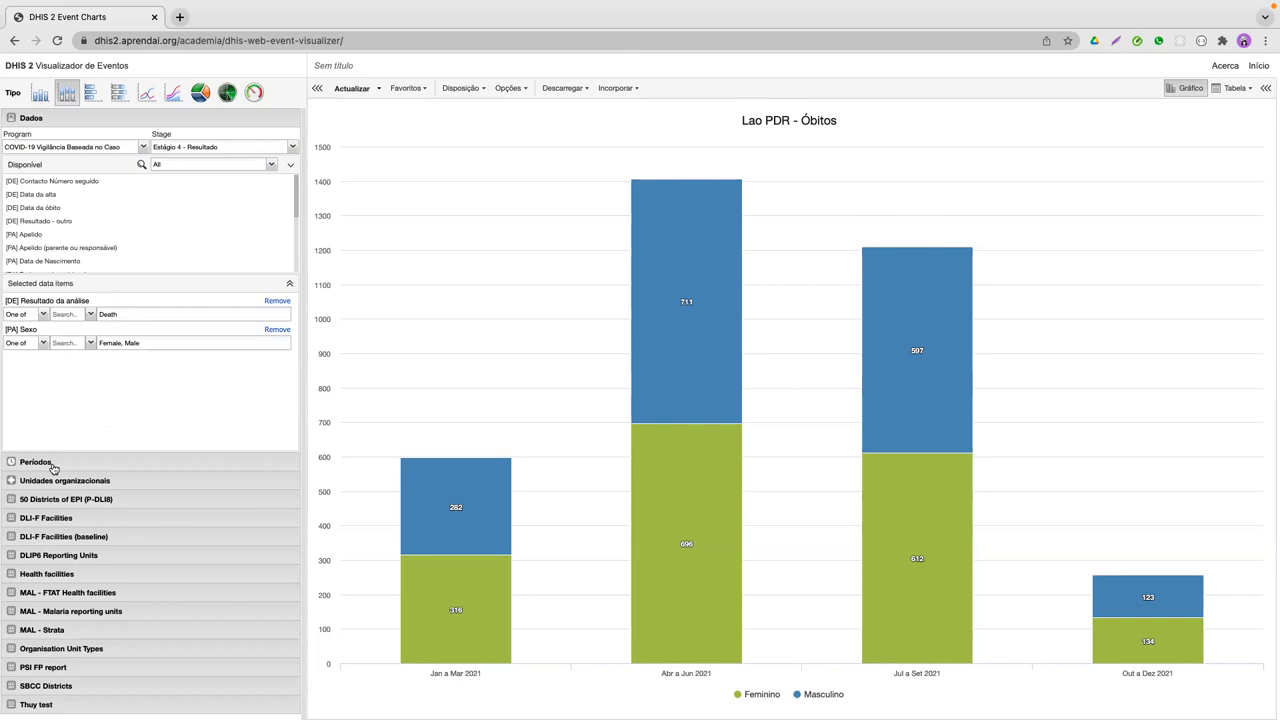
Step: Review the selected 2021 quarters and the organisational unit, and return to the data item selection
{"action": "left_click", "coordinate": [100, 461]}
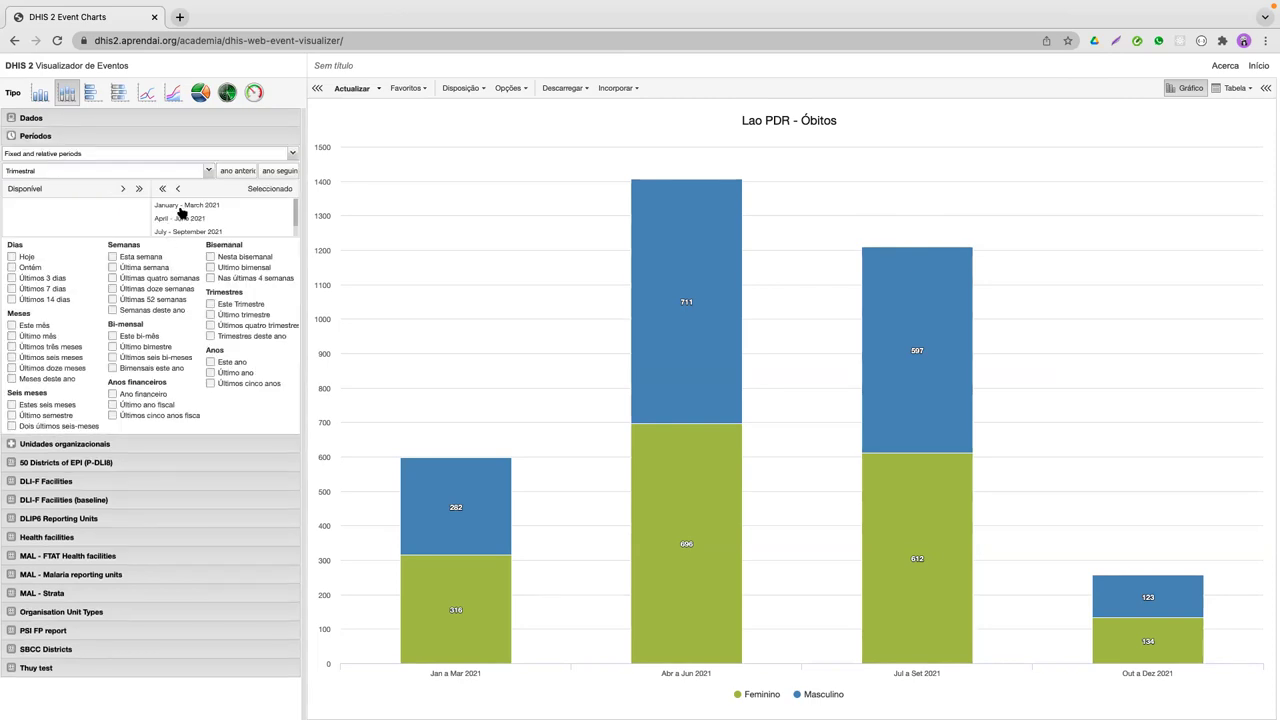
{"action": "left_click", "coordinate": [101, 445]}
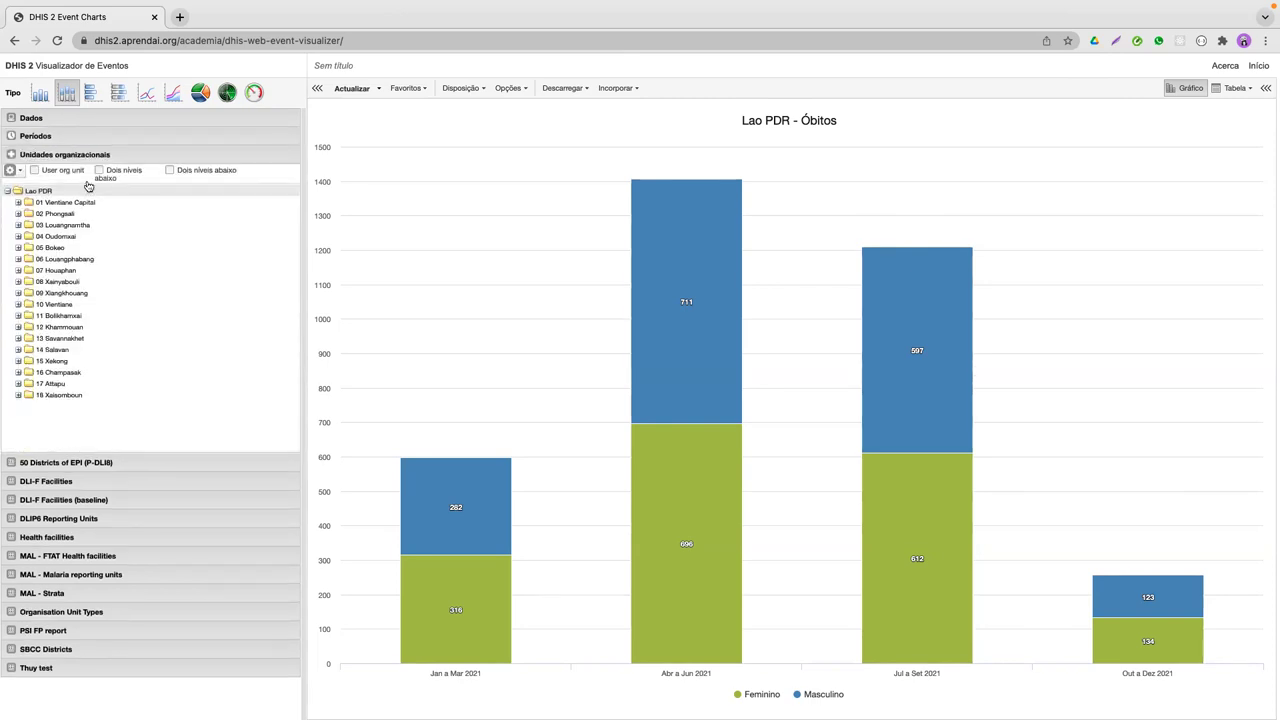
{"action": "left_click", "coordinate": [55, 117]}
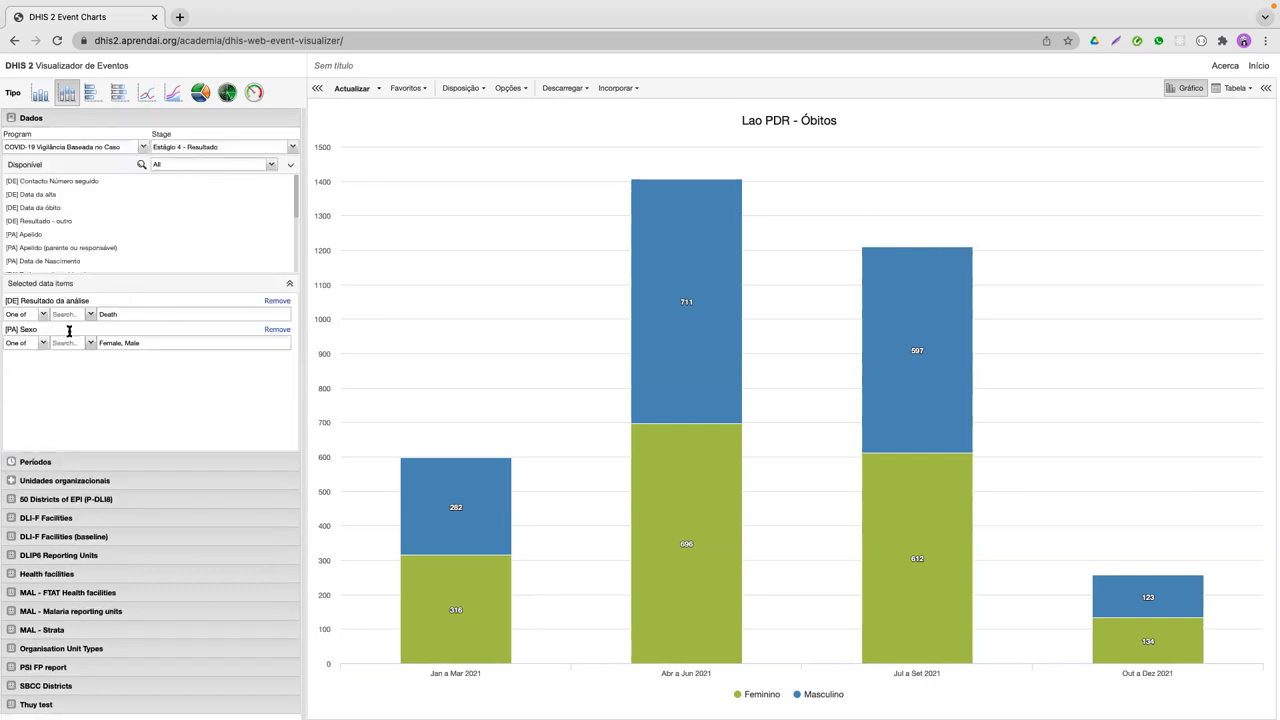
{"action": "left_click", "coordinate": [101, 461]}
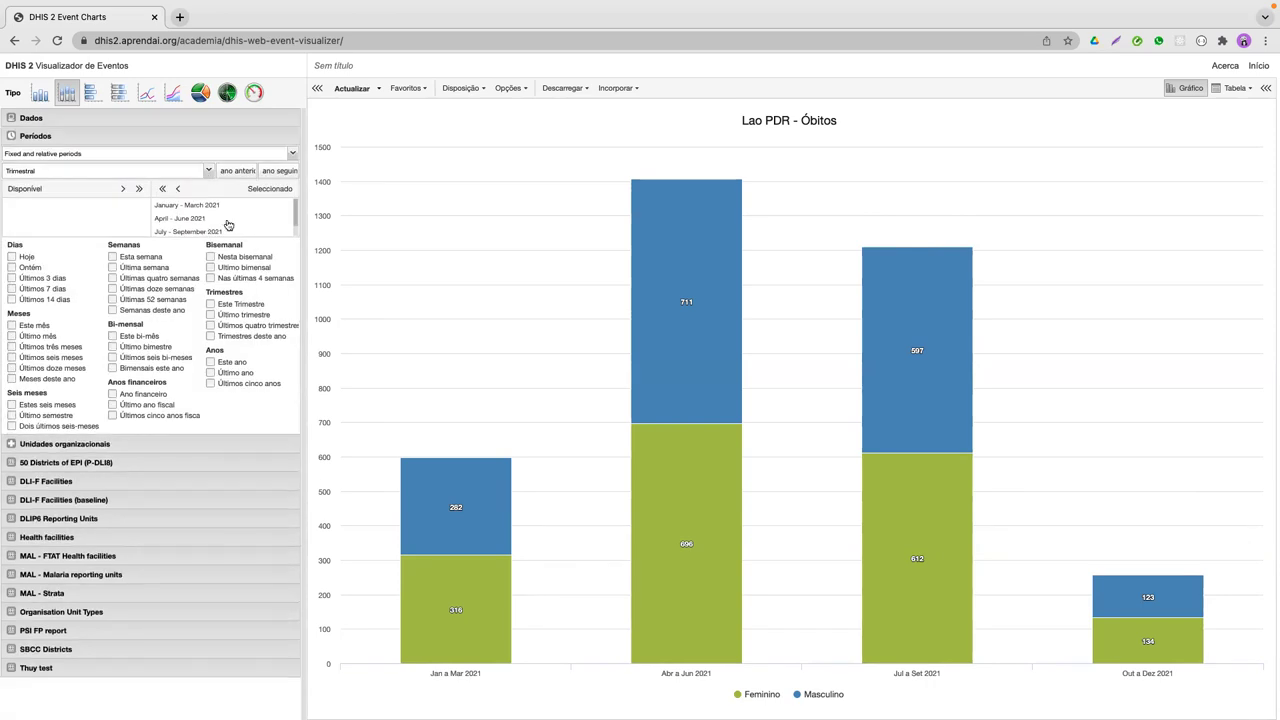
{"action": "left_click", "coordinate": [118, 443]}
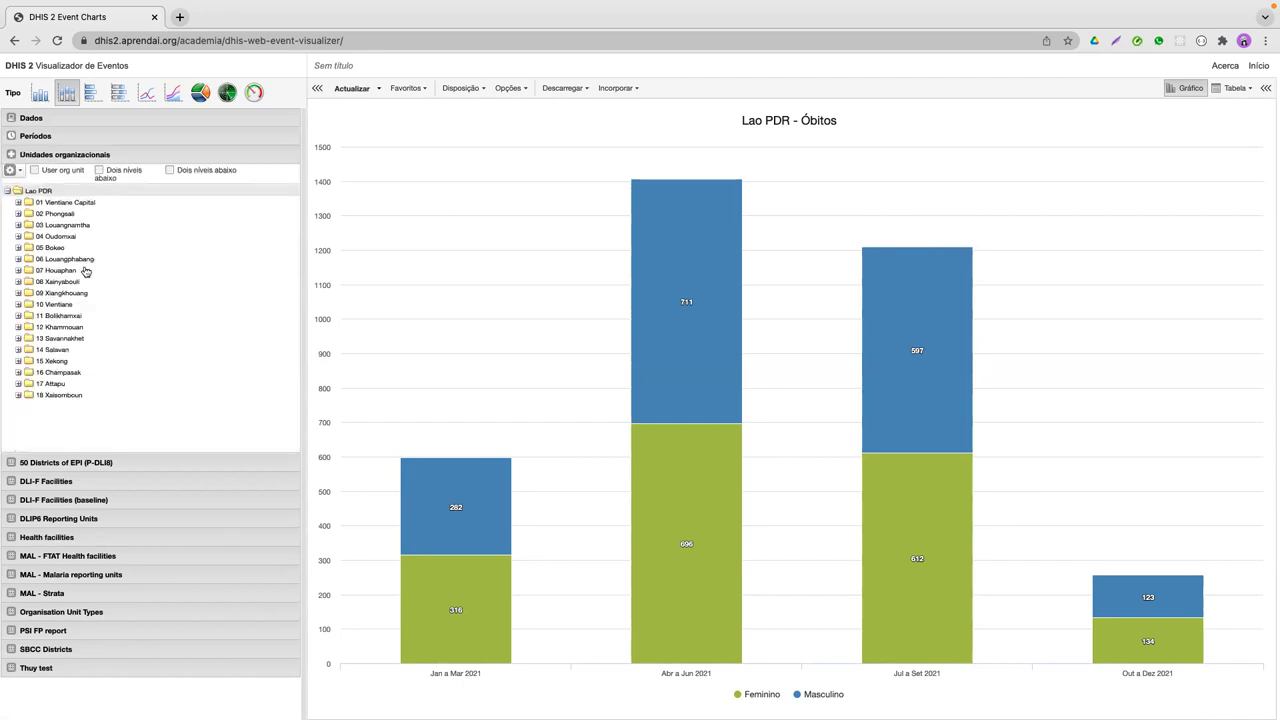
{"action": "left_click", "coordinate": [85, 119]}
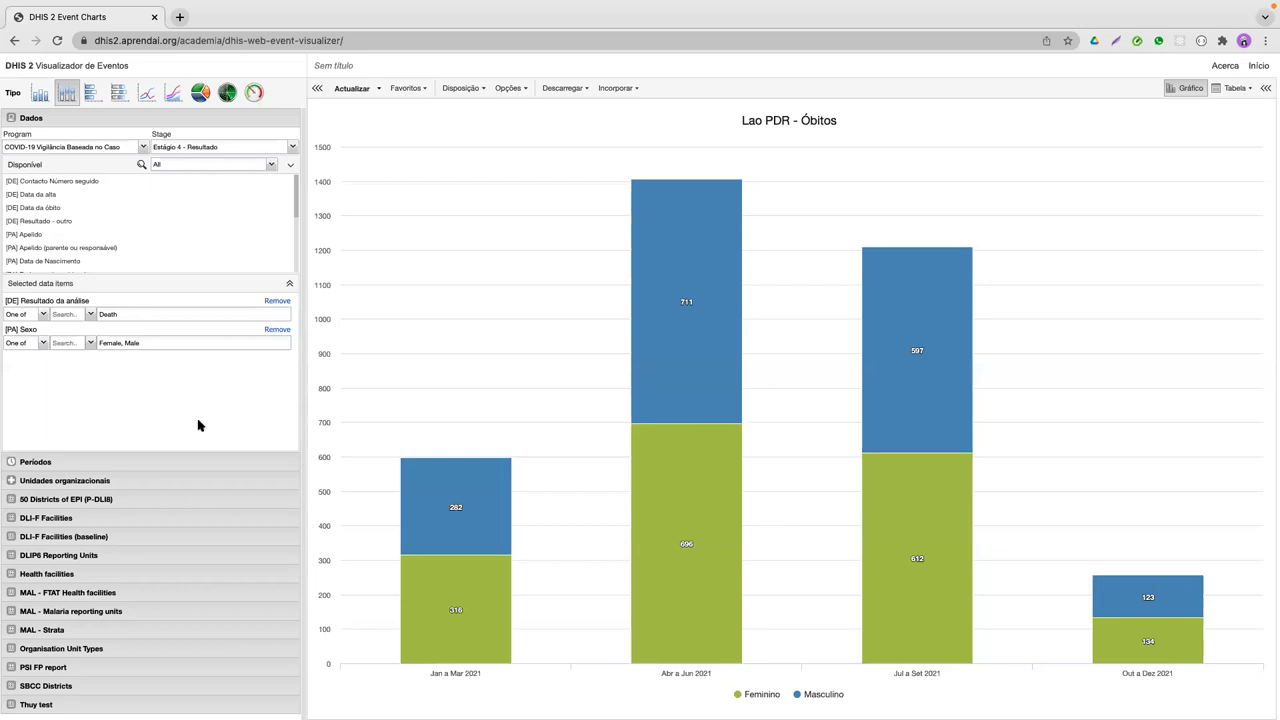
Step: Switch to the PT_01_Event Visualizer presentation in Google Slides and present it from the Exemplo 2 slide
{"action": "mouse_move", "coordinate": [935, 255]}
{"action": "key", "text": "ctrl+Up"}
{"action": "key", "text": "ctrl+Up"}
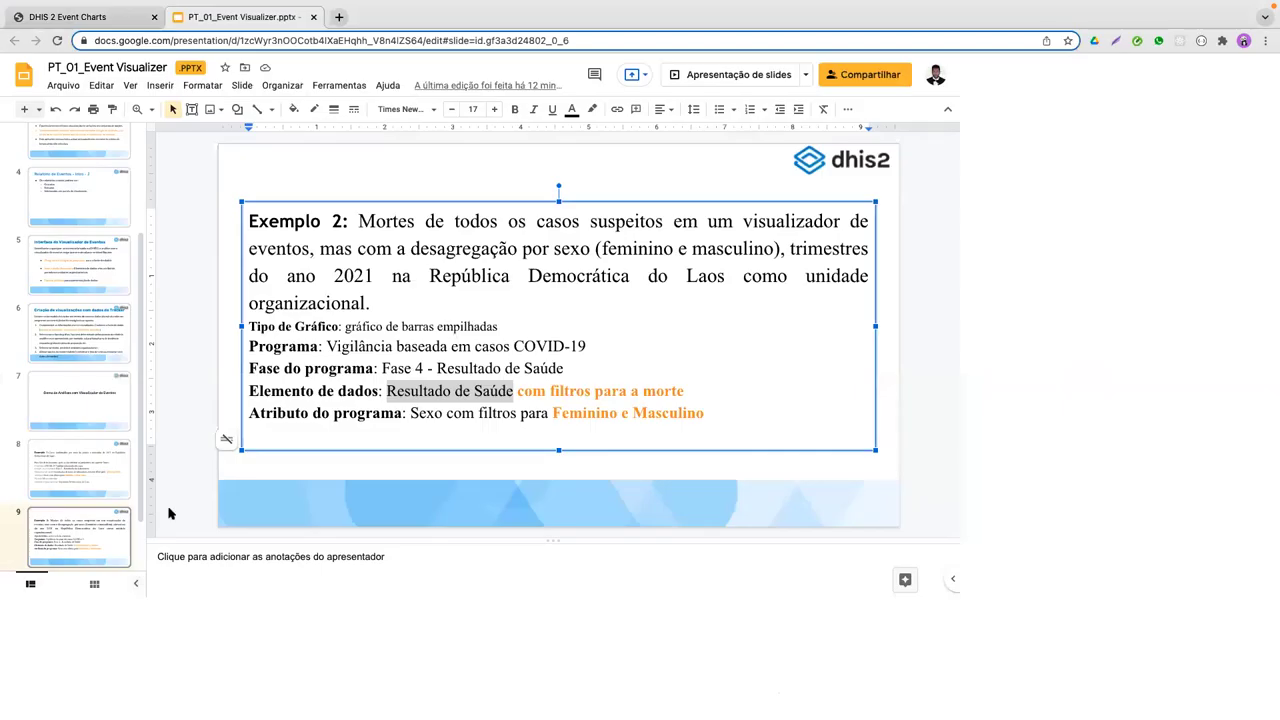
{"action": "left_click", "coordinate": [1057, 74]}
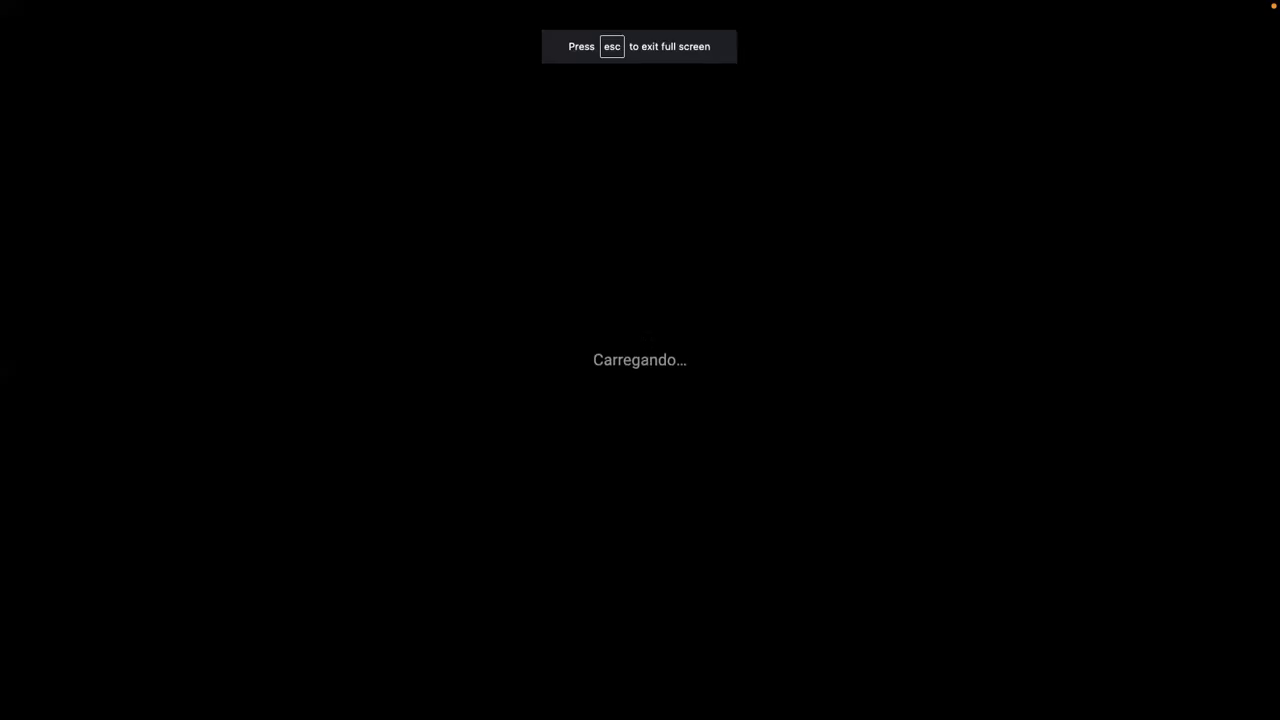
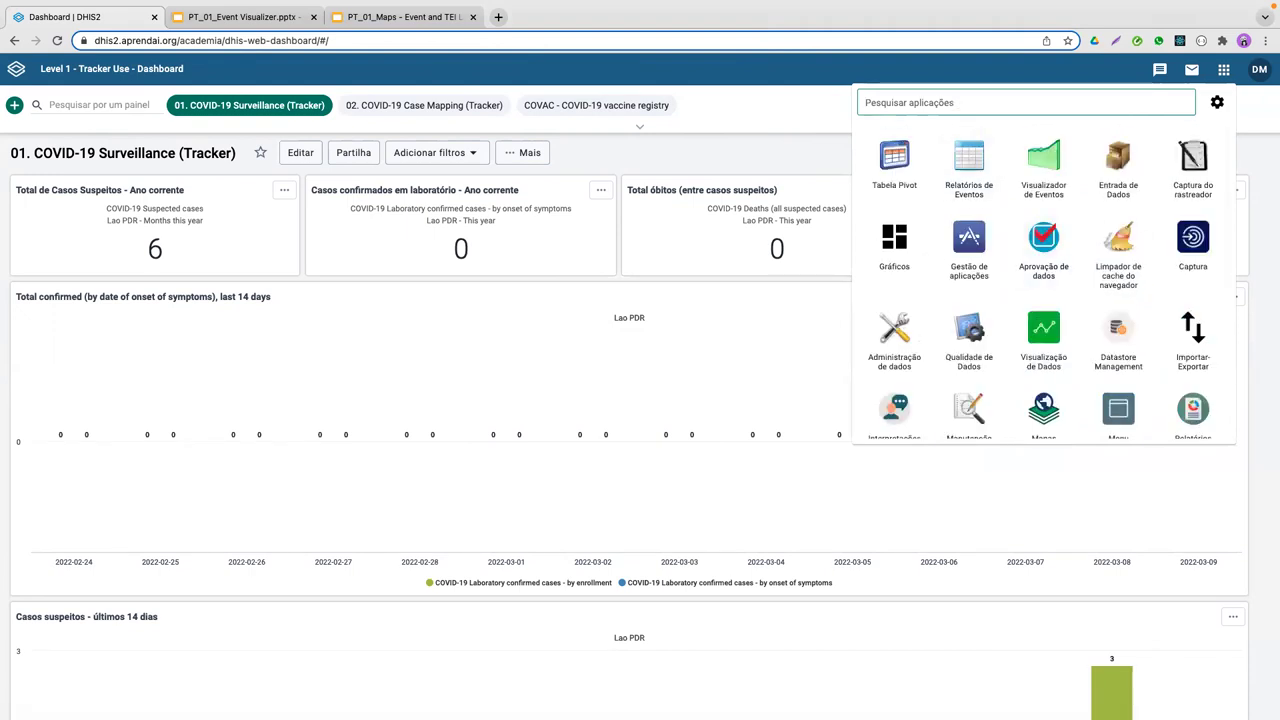
Step: Search the DHIS2 applications for Mapas, open it and duplicate its browser tab
{"action": "type", "text": "Mapas"}
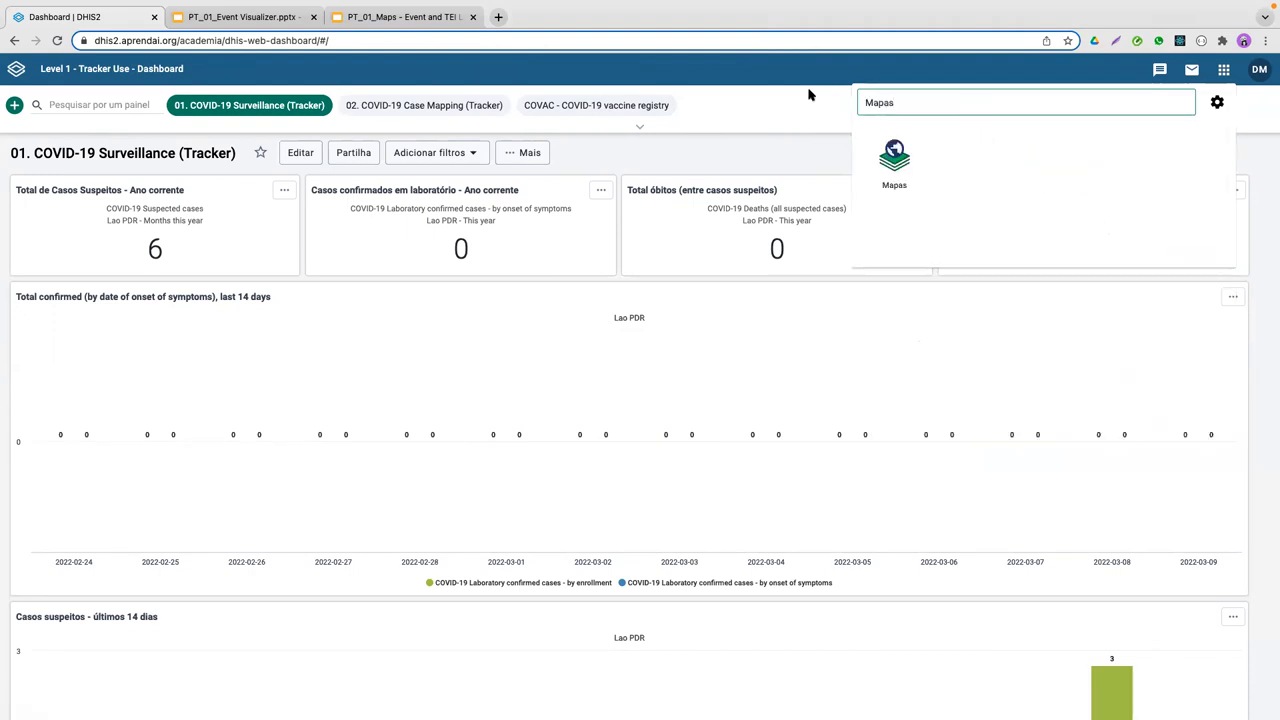
{"action": "left_click", "coordinate": [895, 160]}
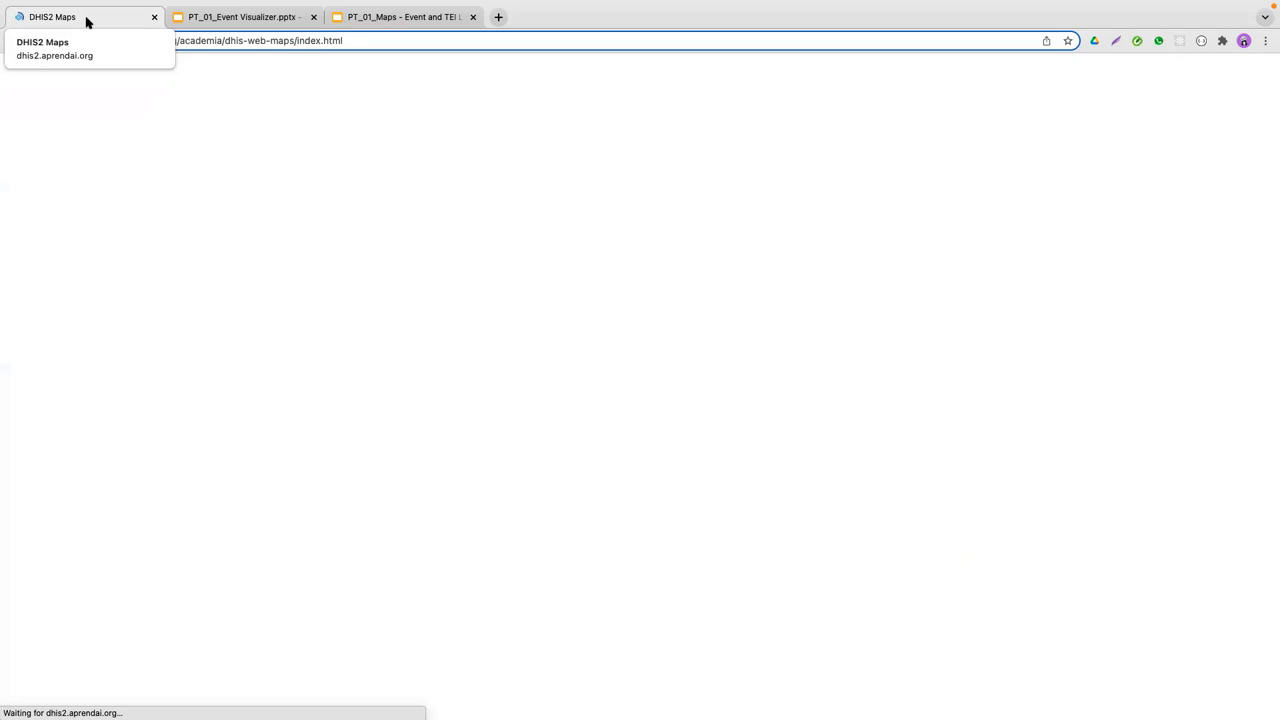
{"action": "right_click", "coordinate": [88, 18]}
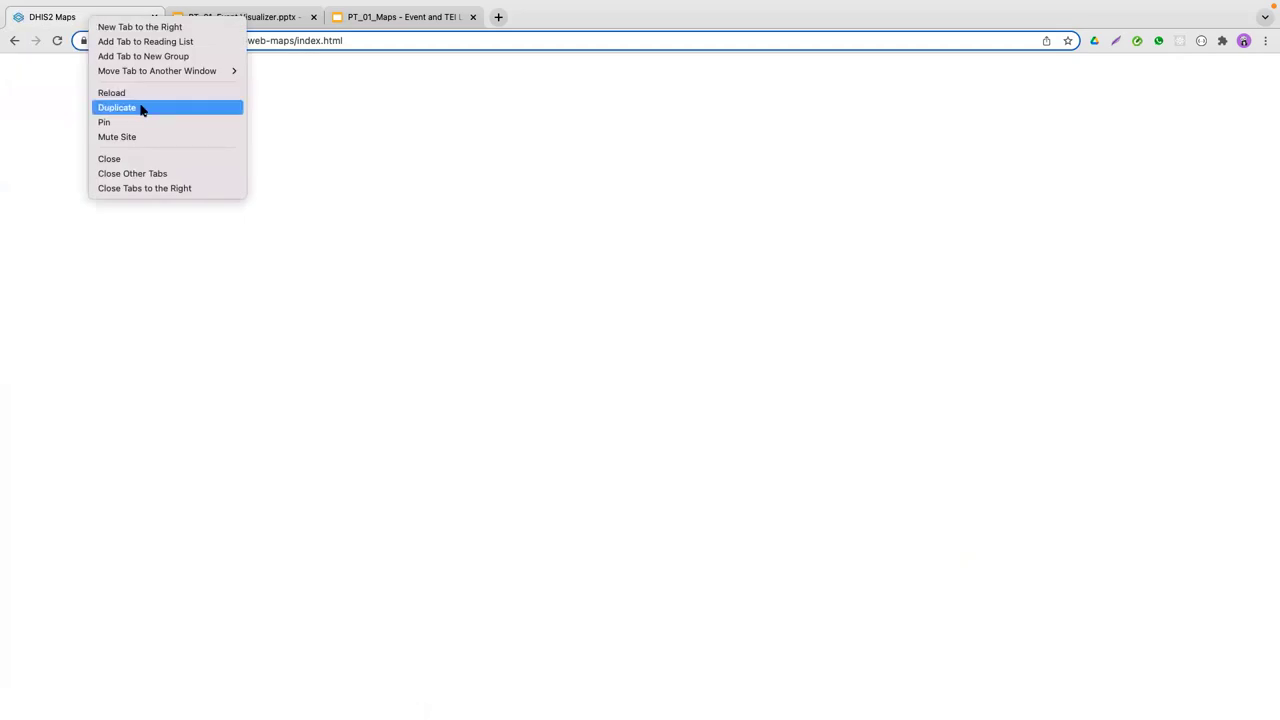
{"action": "left_click", "coordinate": [117, 107]}
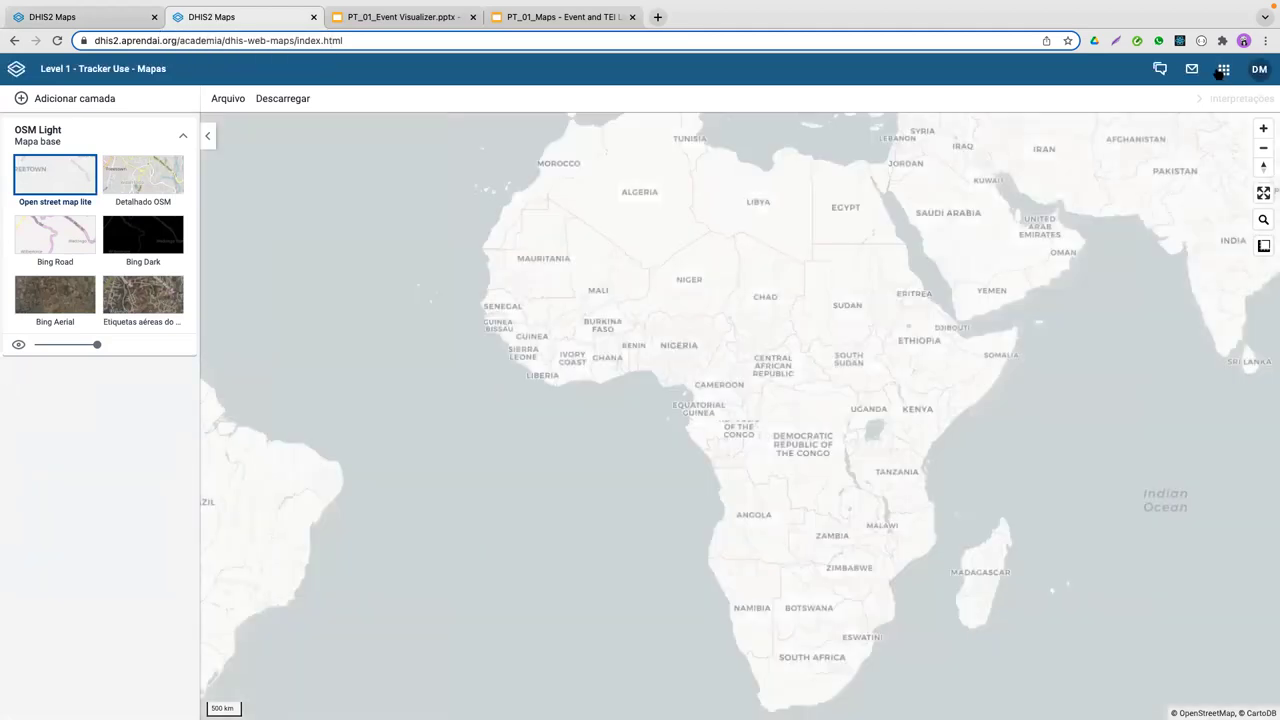
{"action": "left_click", "coordinate": [1220, 72]}
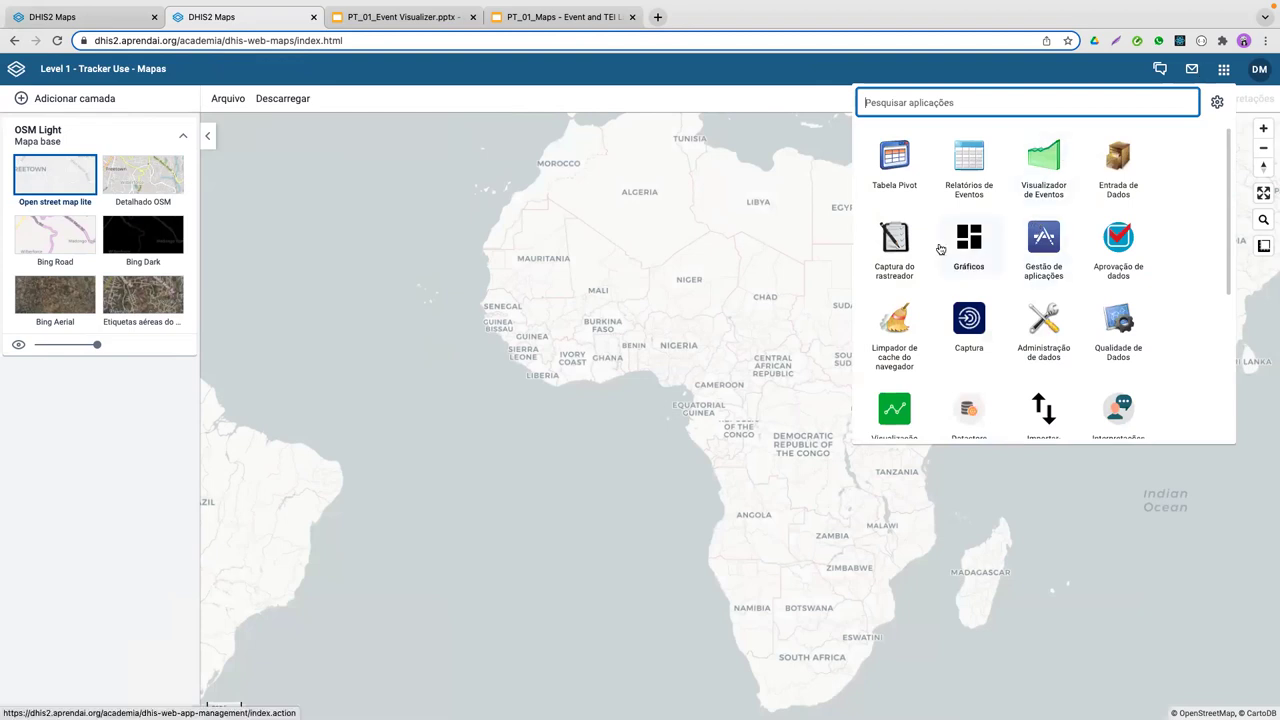
{"action": "left_click", "coordinate": [1005, 77]}
{"action": "left_click", "coordinate": [1223, 68]}
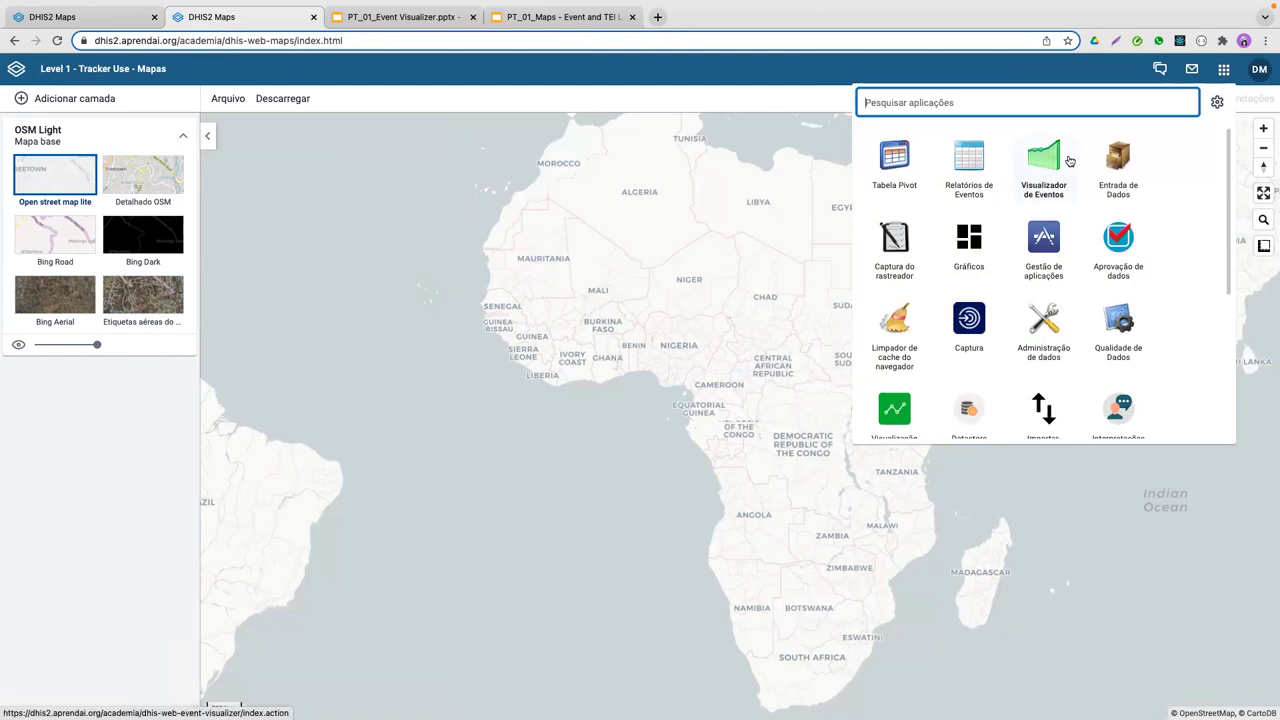
{"action": "left_click", "coordinate": [1027, 66]}
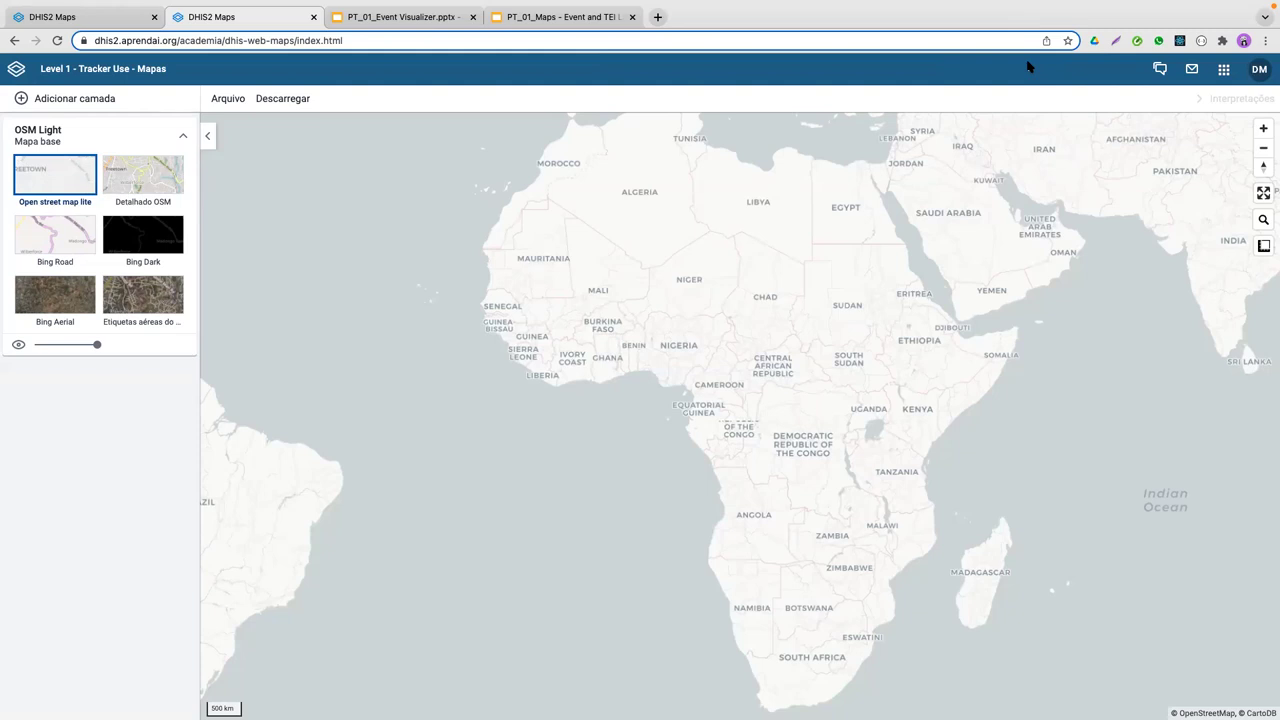
Step: Switch to the Captura app and choose the program COVID-19 Vigilância Baseada no Caso with CHW Mahosot in 01 Vientiane Capital as registering unit
{"action": "left_click", "coordinate": [1222, 70]}
{"action": "left_click", "coordinate": [975, 328]}
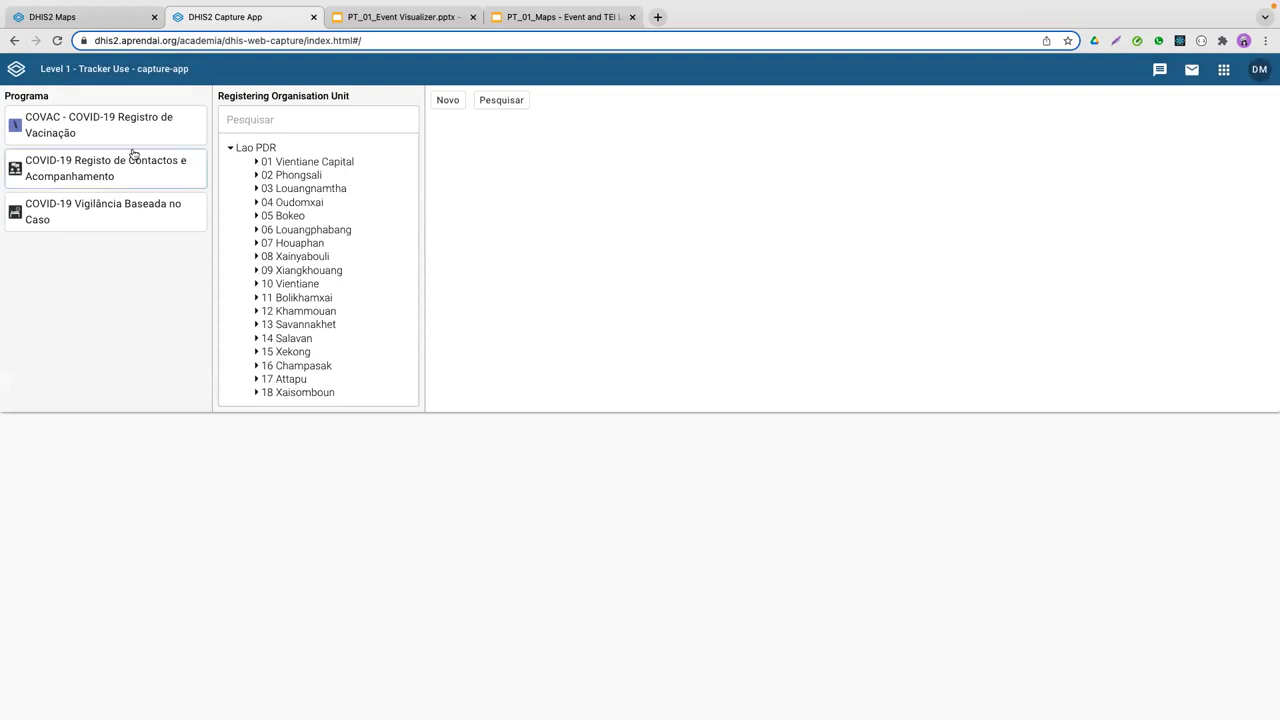
{"action": "left_click", "coordinate": [102, 215]}
{"action": "left_click", "coordinate": [256, 162]}
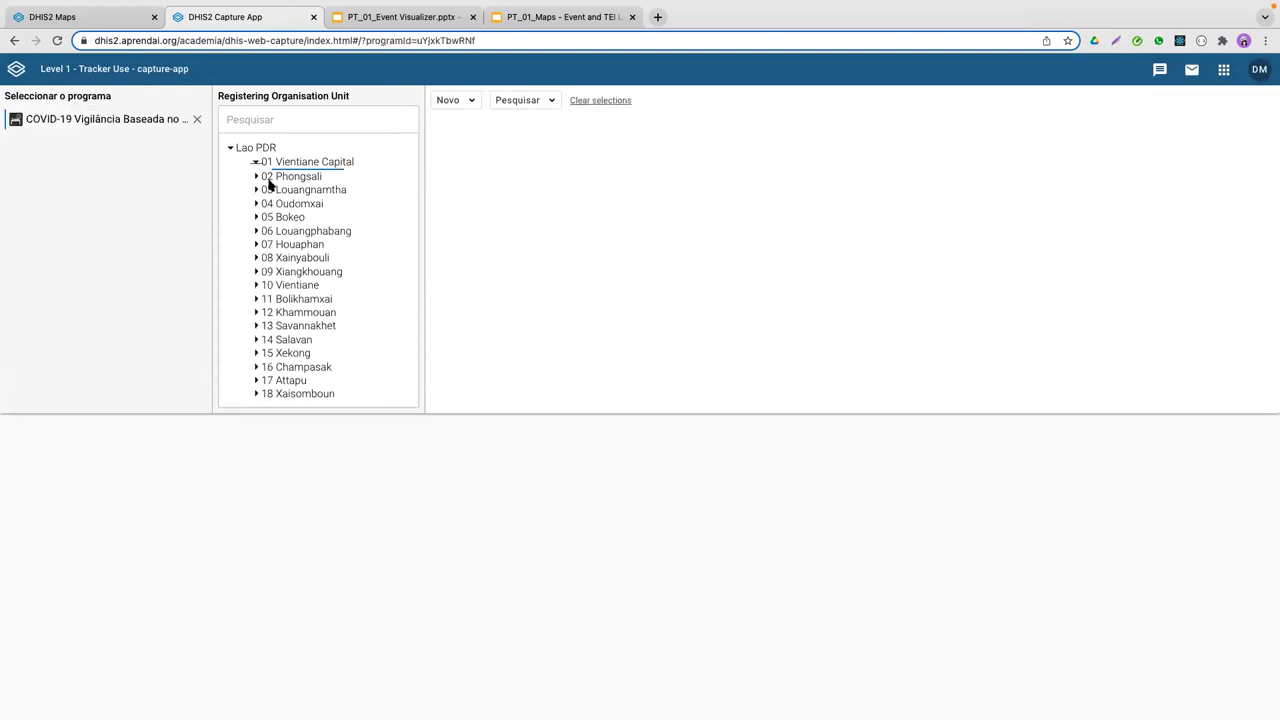
{"action": "left_click", "coordinate": [282, 177]}
{"action": "left_click", "coordinate": [345, 190]}
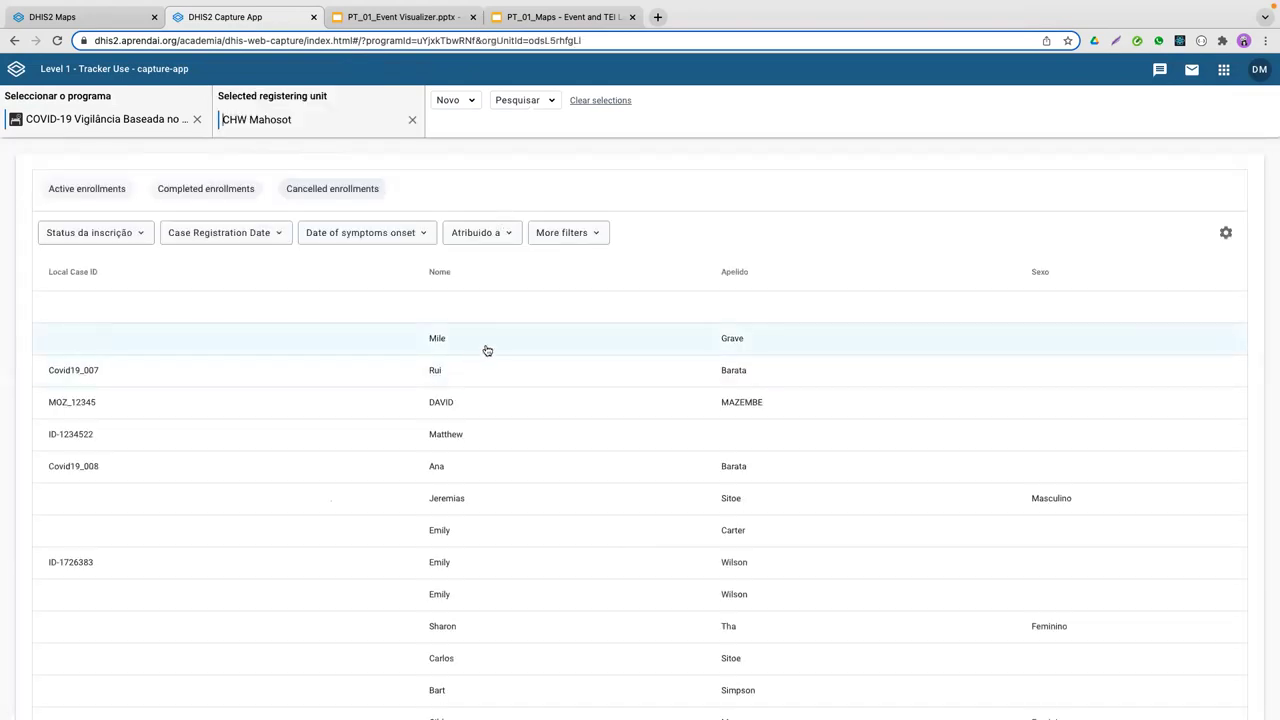
Step: Start registering a new pessoa in COVID-19 Vigilância Baseada no Caso and activate the latitude of Coordenadas
{"action": "left_click", "coordinate": [472, 102]}
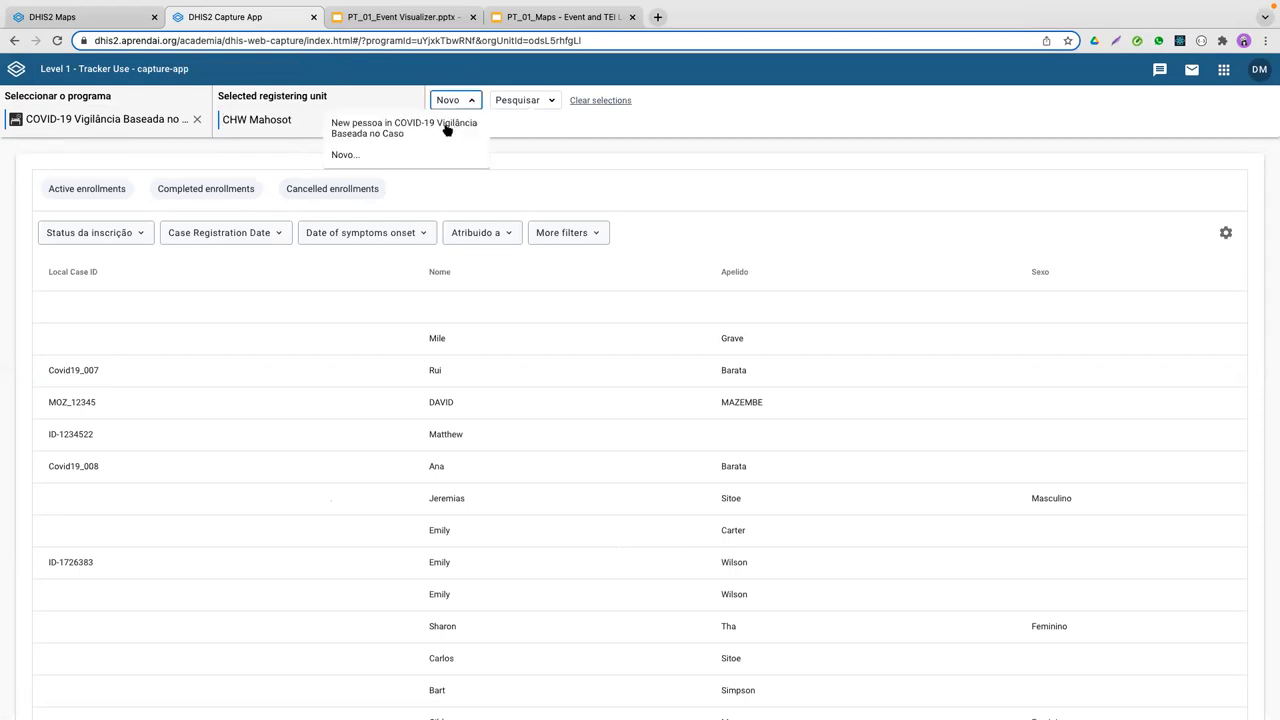
{"action": "left_click", "coordinate": [455, 125]}
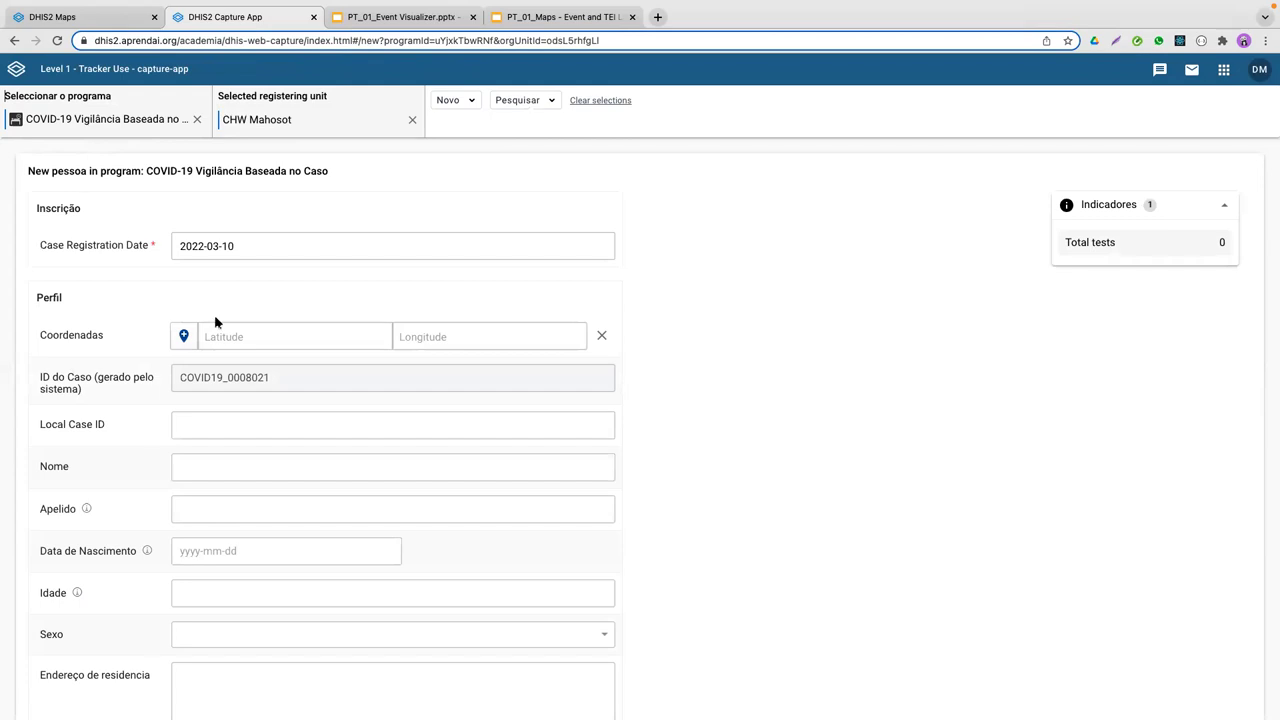
{"action": "double_click", "coordinate": [77, 334]}
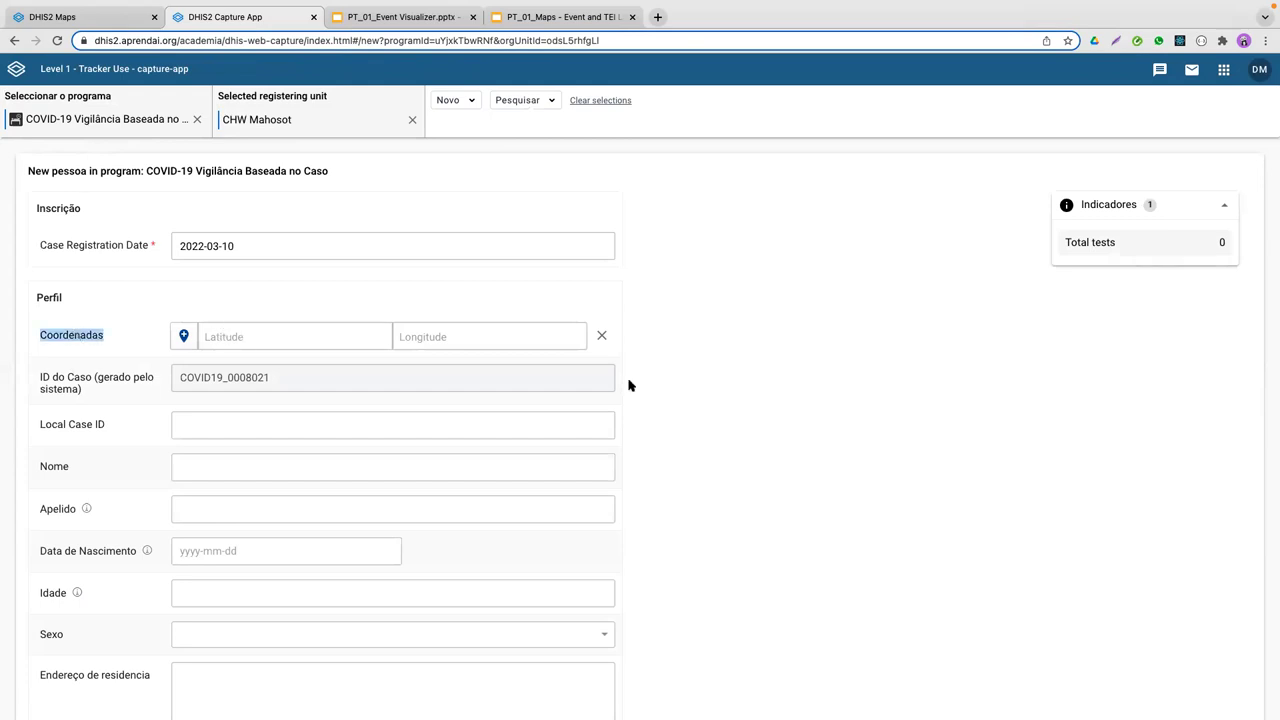
{"action": "left_click", "coordinate": [316, 337]}
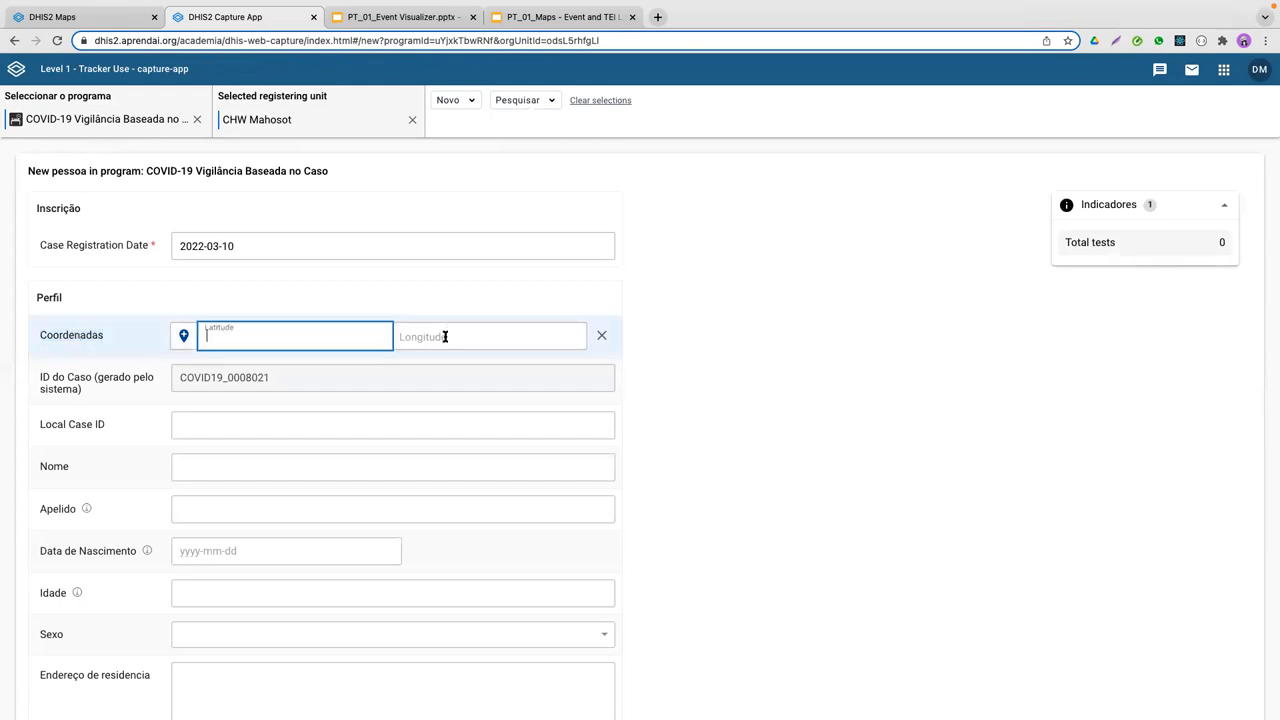
Step: Examine the latitude and longitude of Coordenadas and the remaining Perfil fields in the new pessoa registration form
{"action": "left_click", "coordinate": [735, 337]}
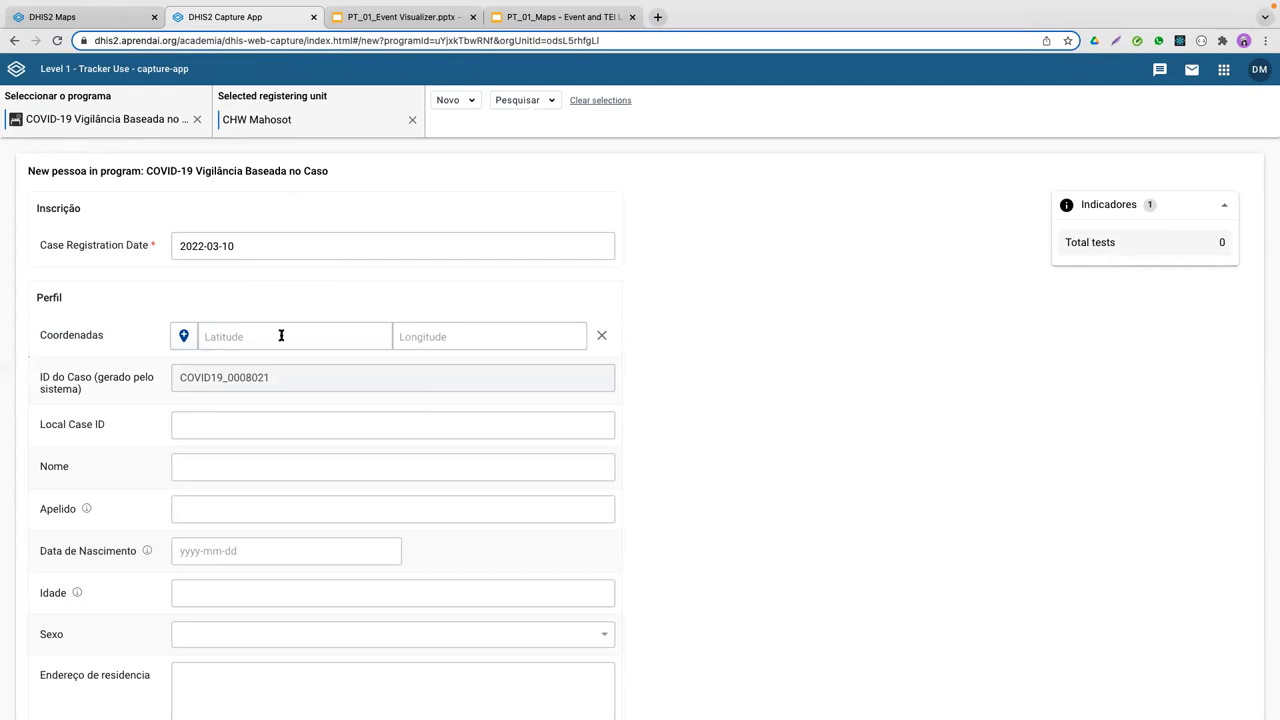
{"action": "left_click", "coordinate": [281, 336]}
{"action": "left_click", "coordinate": [437, 336]}
{"action": "left_click", "coordinate": [697, 343]}
{"action": "scroll", "coordinate": [683, 446], "scroll_direction": "down", "scroll_amount": 3}
{"action": "scroll", "coordinate": [683, 446], "scroll_direction": "up", "scroll_amount": 1}
{"action": "scroll", "coordinate": [683, 446], "scroll_direction": "down", "scroll_amount": 3}
{"action": "scroll", "coordinate": [700, 410], "scroll_direction": "up", "scroll_amount": 6}
{"action": "scroll", "coordinate": [702, 461], "scroll_direction": "down", "scroll_amount": 5}
{"action": "scroll", "coordinate": [706, 470], "scroll_direction": "up", "scroll_amount": 5}
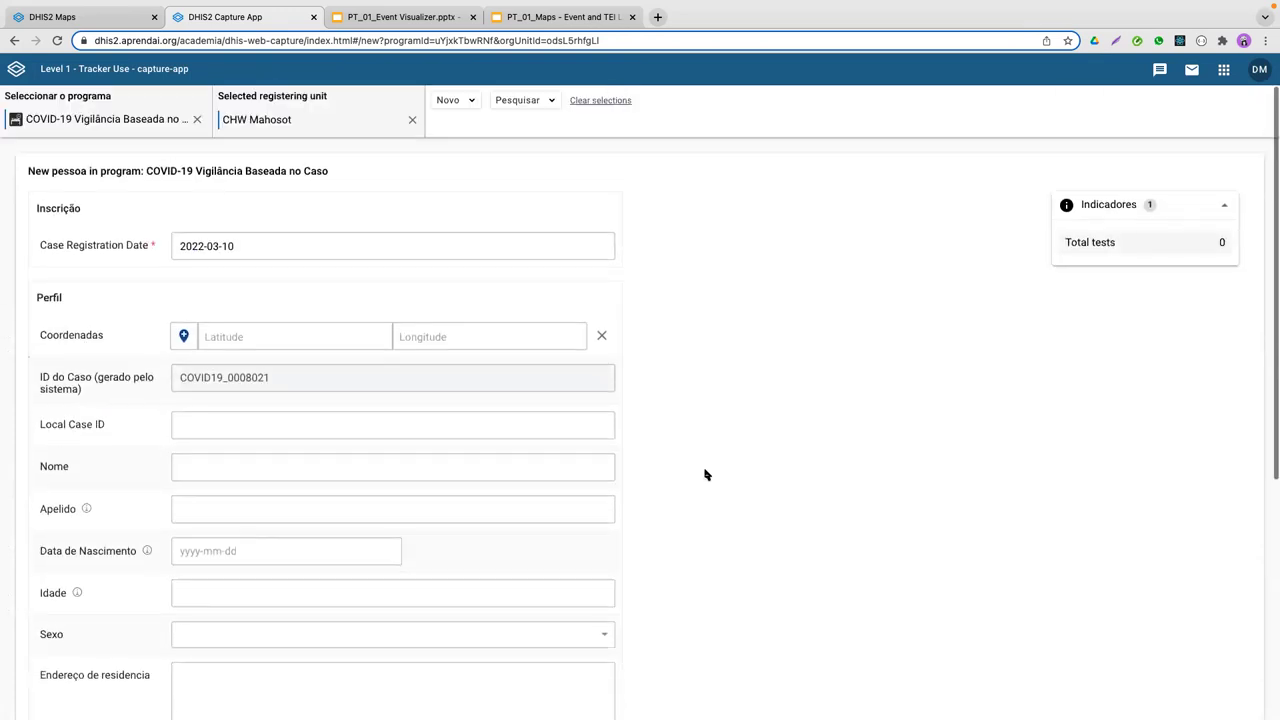
{"action": "scroll", "coordinate": [640, 398], "scroll_direction": "down", "scroll_amount": 2}
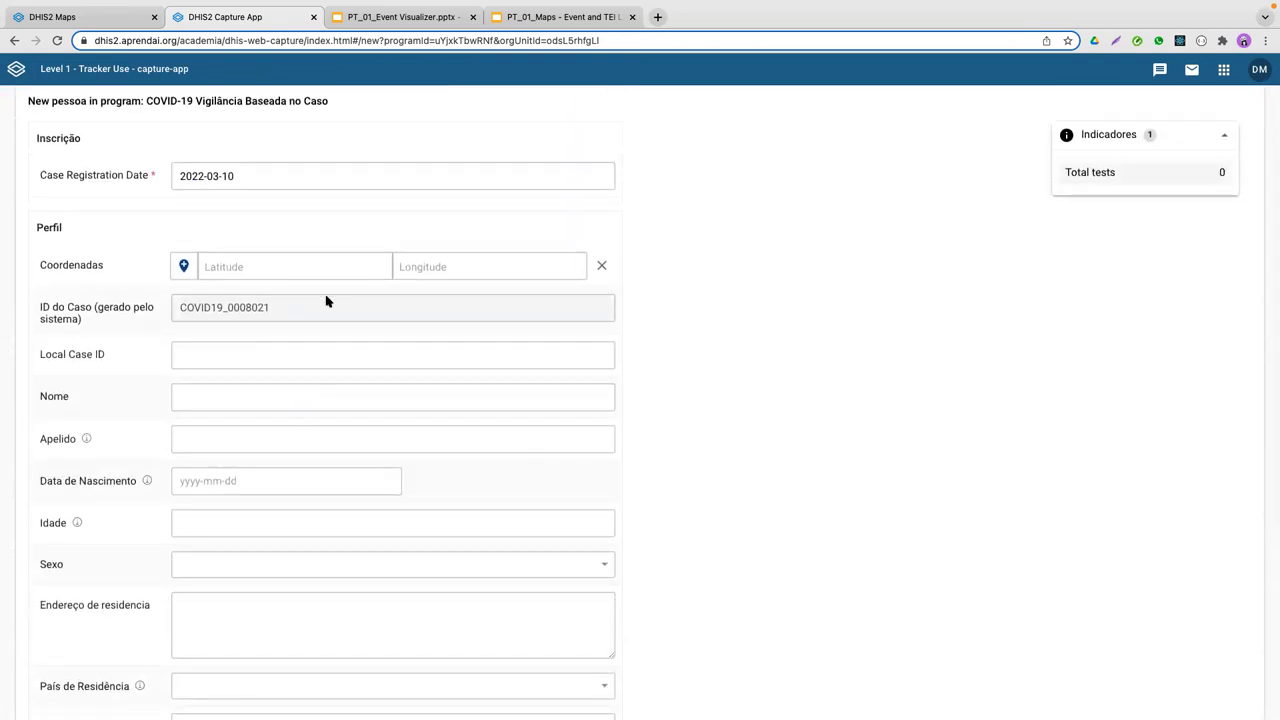
Step: Review the Camada de Eventos and Camadas da Entidades Rastreada slides in the PT_01_Maps presentation and return to the DHIS2 Capture registration form
{"action": "left_click", "coordinate": [523, 19]}
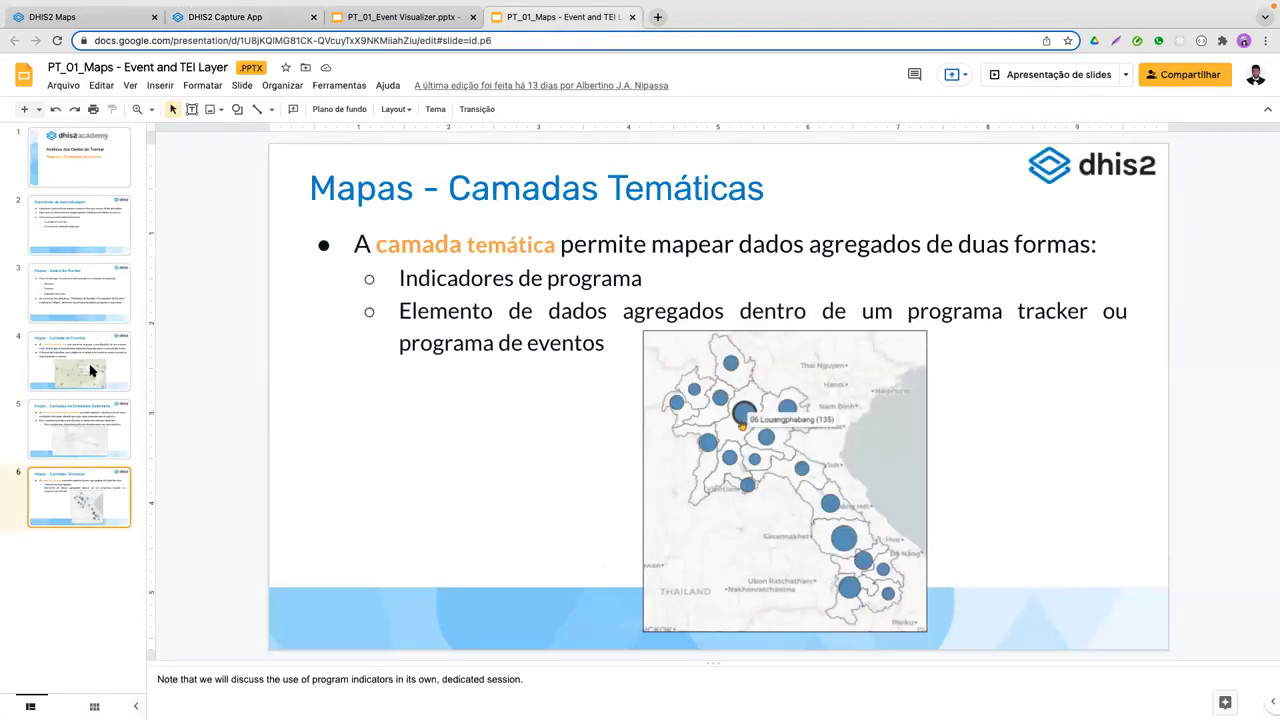
{"action": "key", "text": "Up"}
{"action": "key", "text": "Up"}
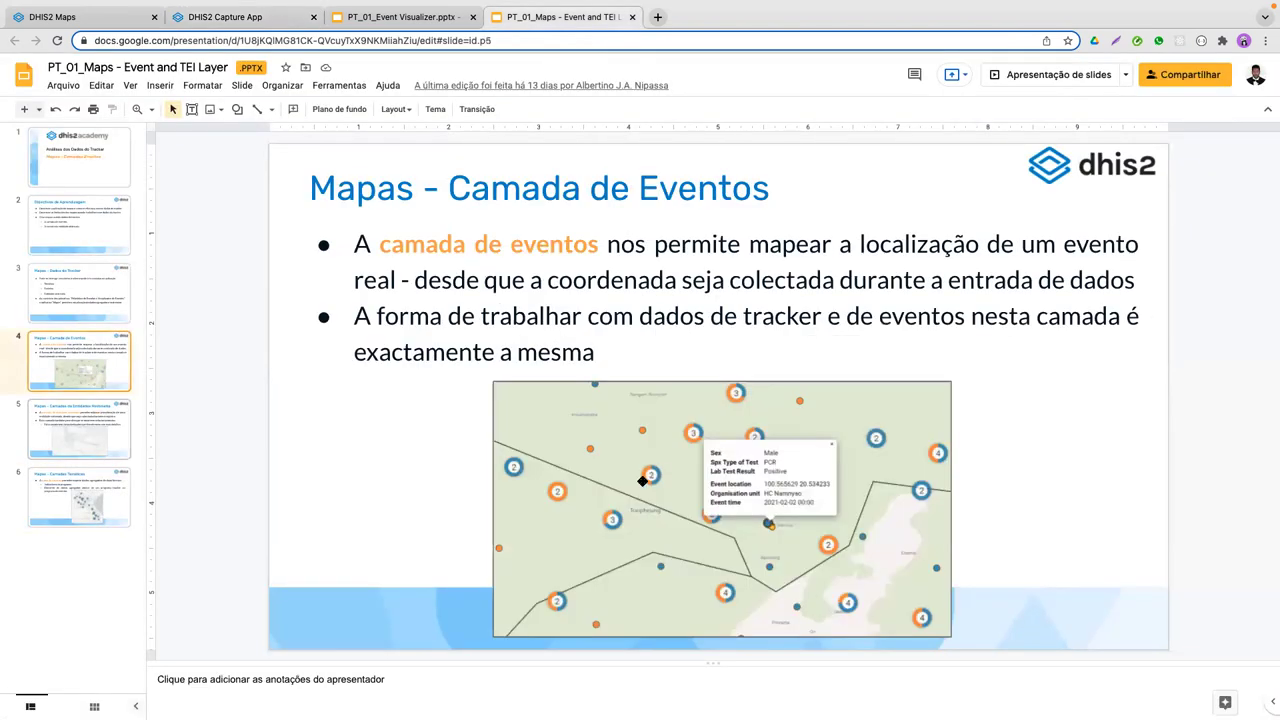
{"action": "key", "text": "Down"}
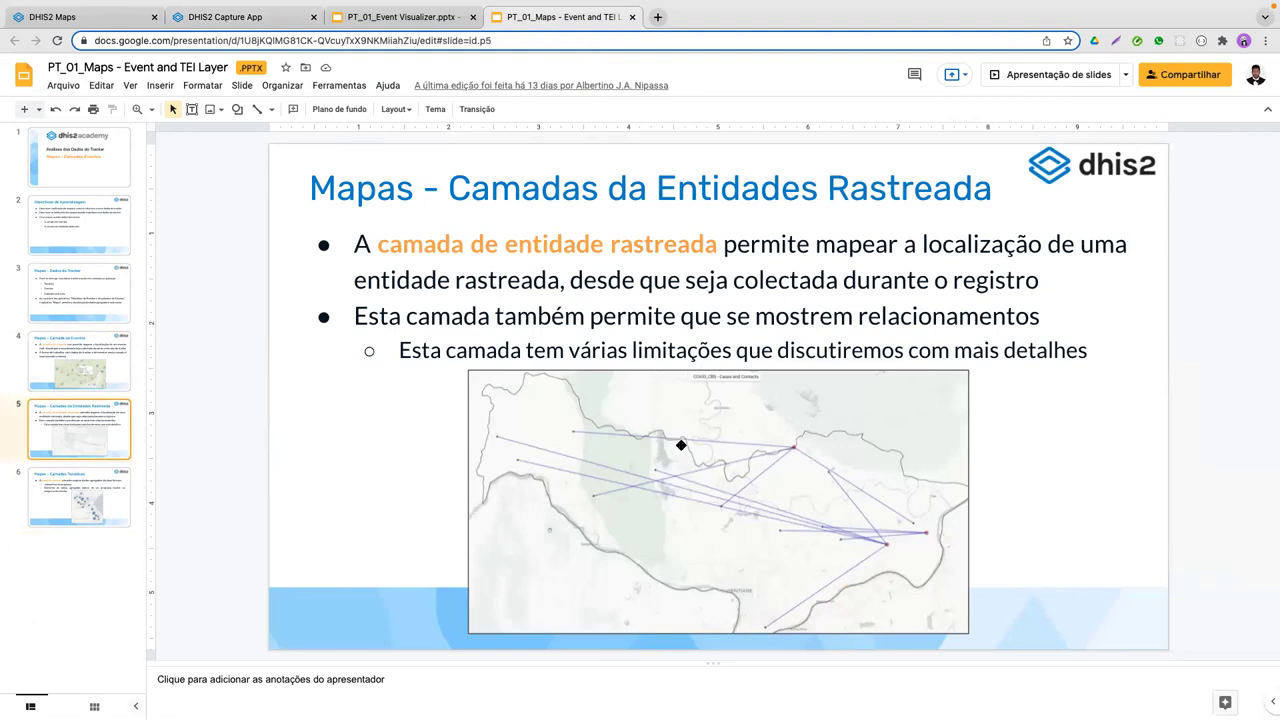
{"action": "left_click", "coordinate": [257, 17]}
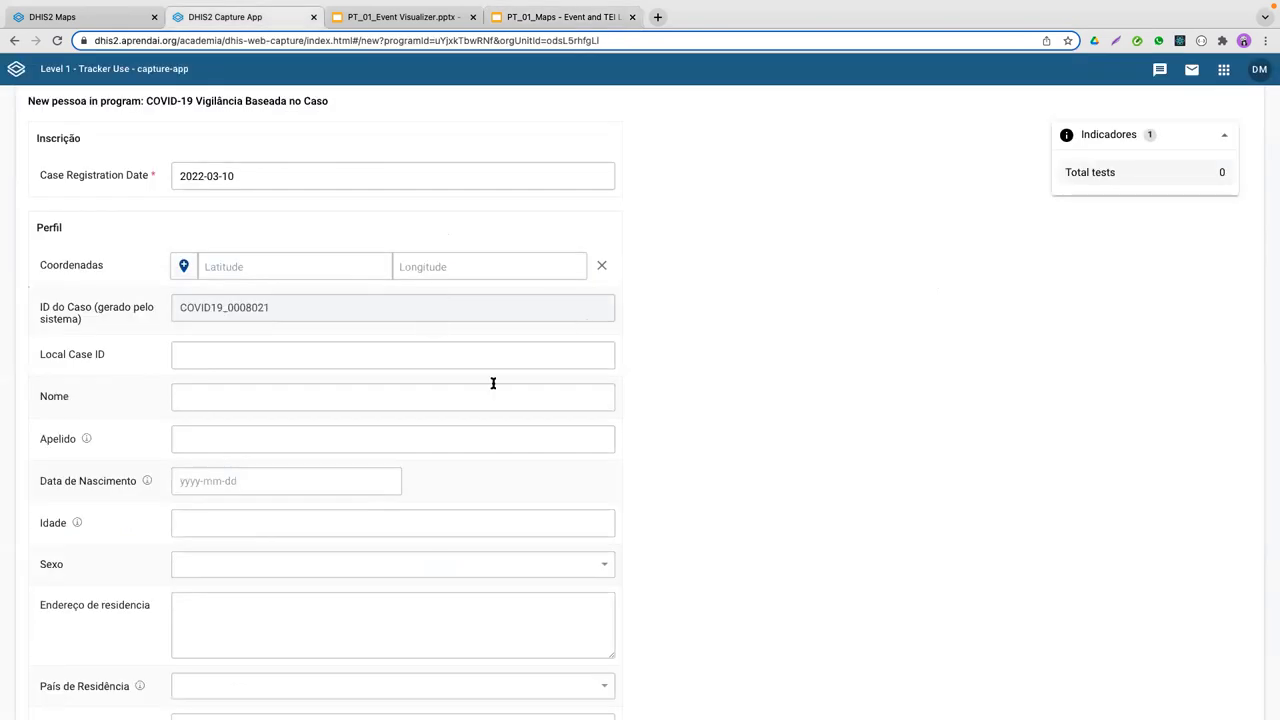
Step: Review the tracked entity layer slide in the PT_01_Maps presentation, with its relationship map, and return to the person registration form
{"action": "scroll", "coordinate": [491, 394], "scroll_direction": "down", "scroll_amount": 2}
{"action": "scroll", "coordinate": [243, 209], "scroll_direction": "up", "scroll_amount": 2}
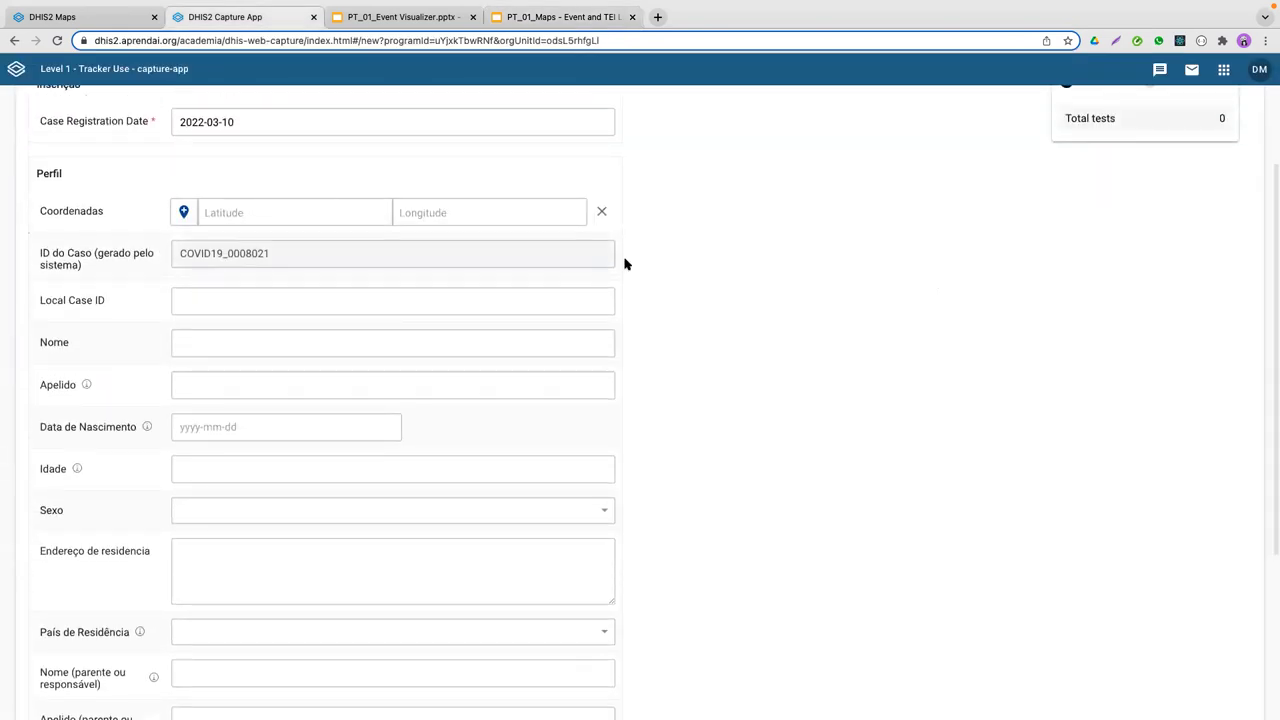
{"action": "left_click", "coordinate": [508, 17]}
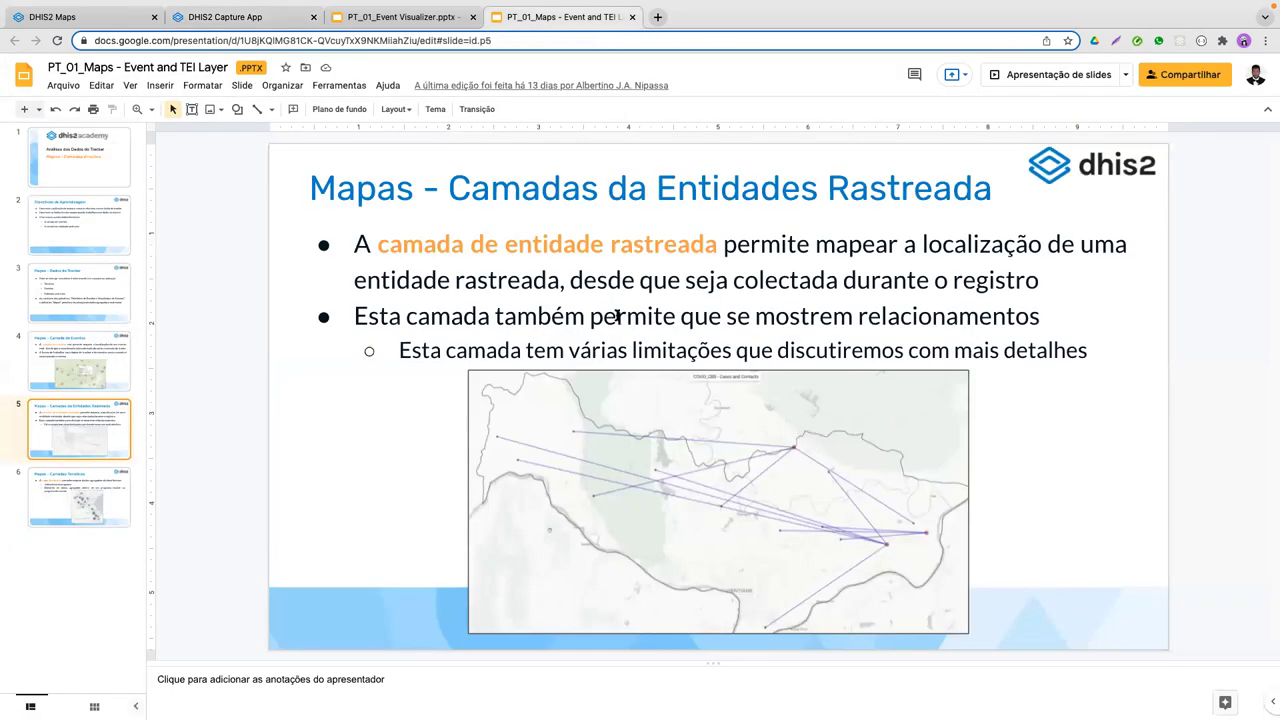
{"action": "left_click", "coordinate": [254, 19]}
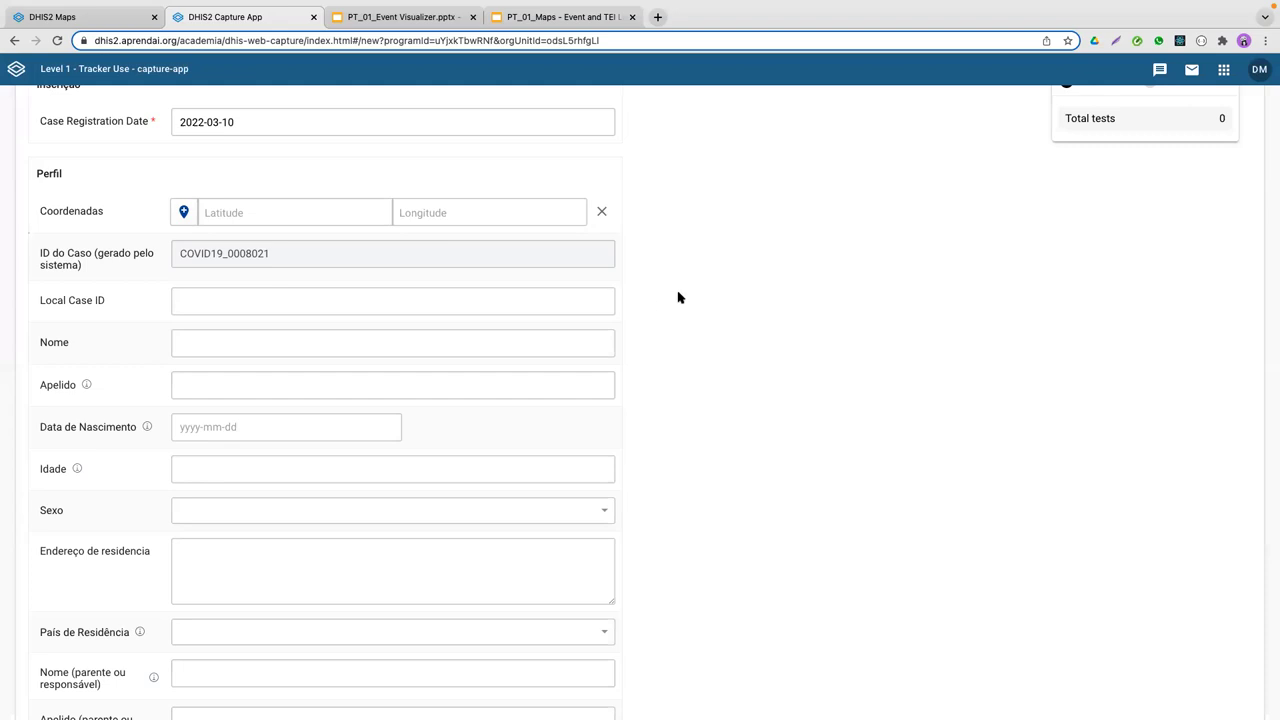
{"action": "left_click", "coordinate": [243, 210]}
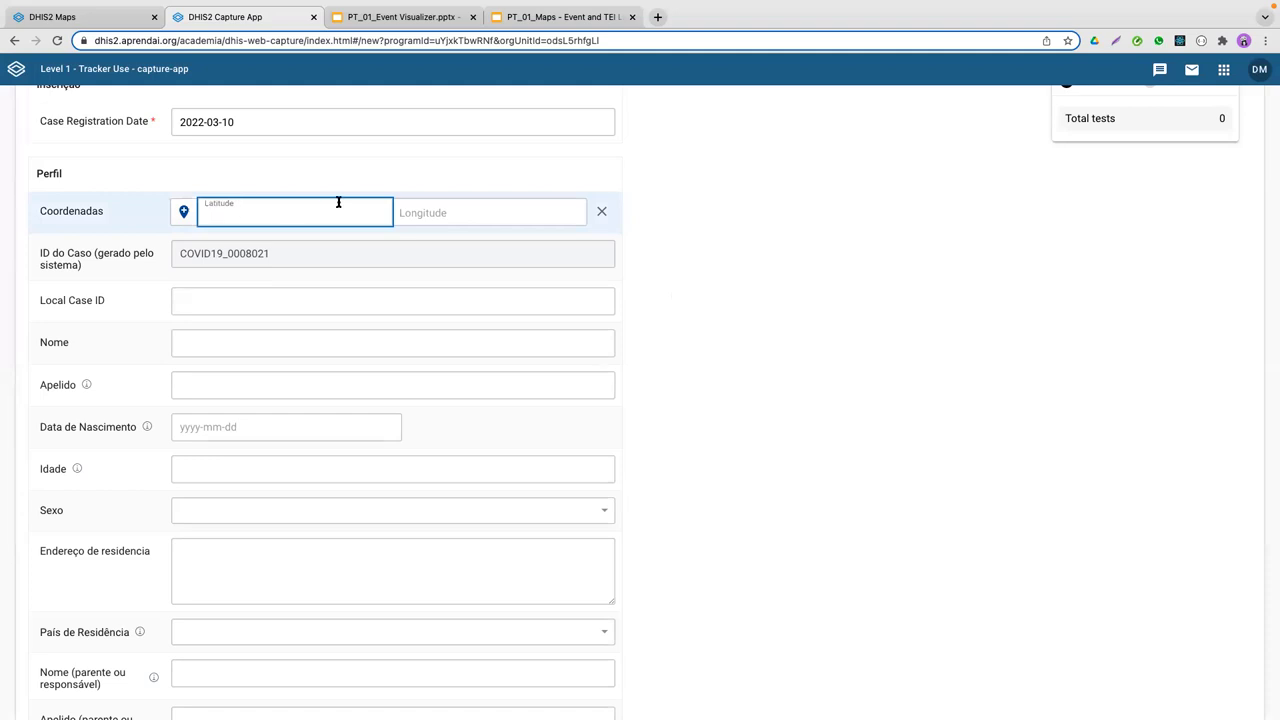
{"action": "key", "text": "Tab"}
{"action": "key", "text": "shift+Tab"}
{"action": "left_click", "coordinate": [434, 209]}
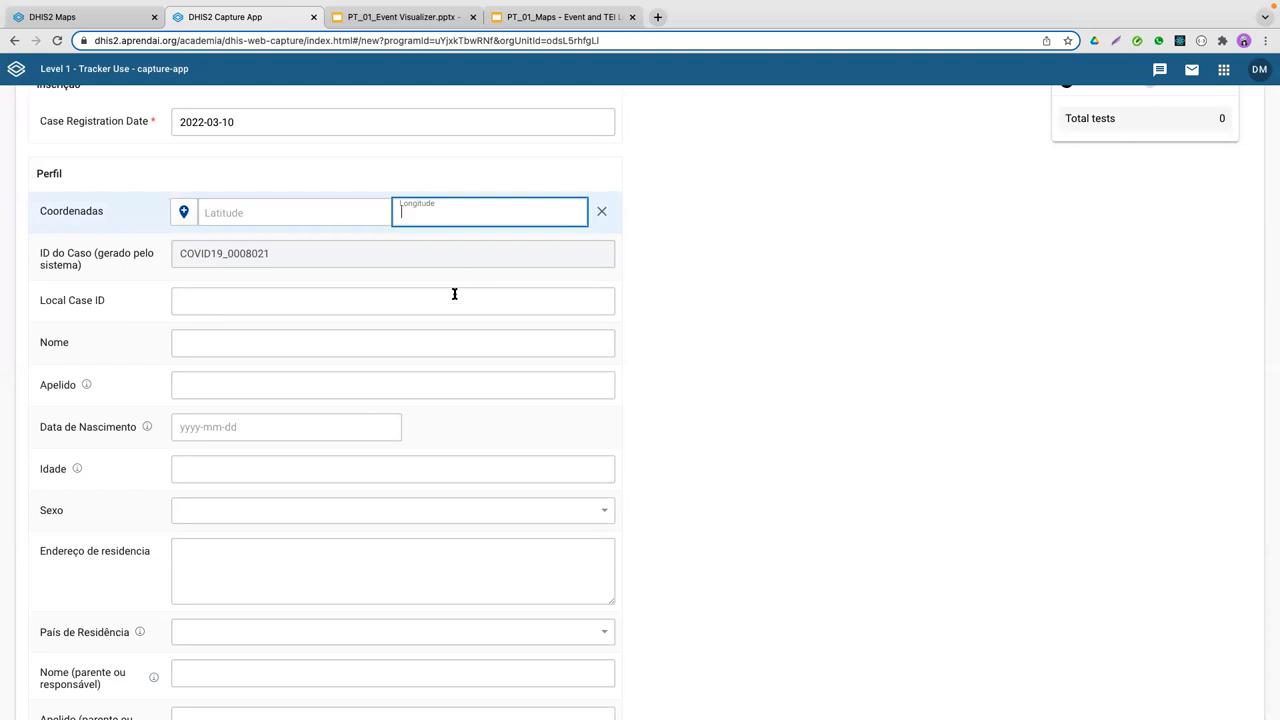
{"action": "left_click", "coordinate": [375, 211]}
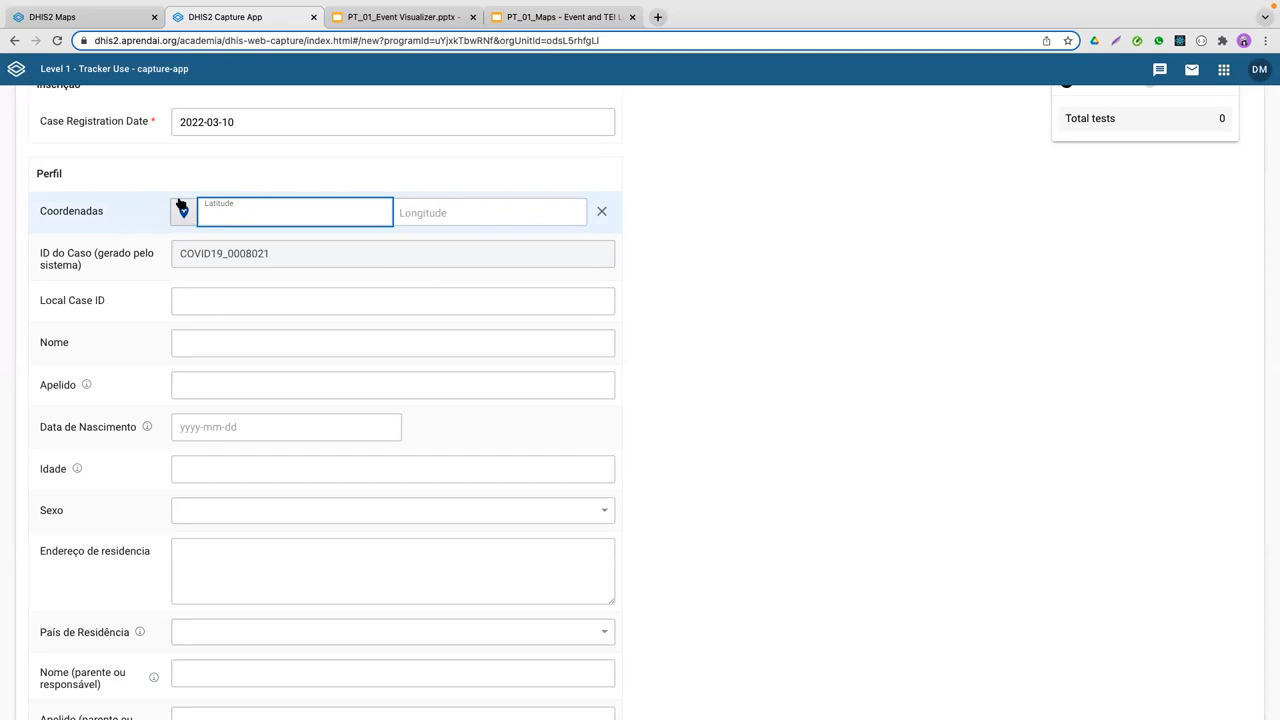
Step: Open the map picker for the profile's Coordenadas and place the marker on Mozambique
{"action": "left_click", "coordinate": [183, 217]}
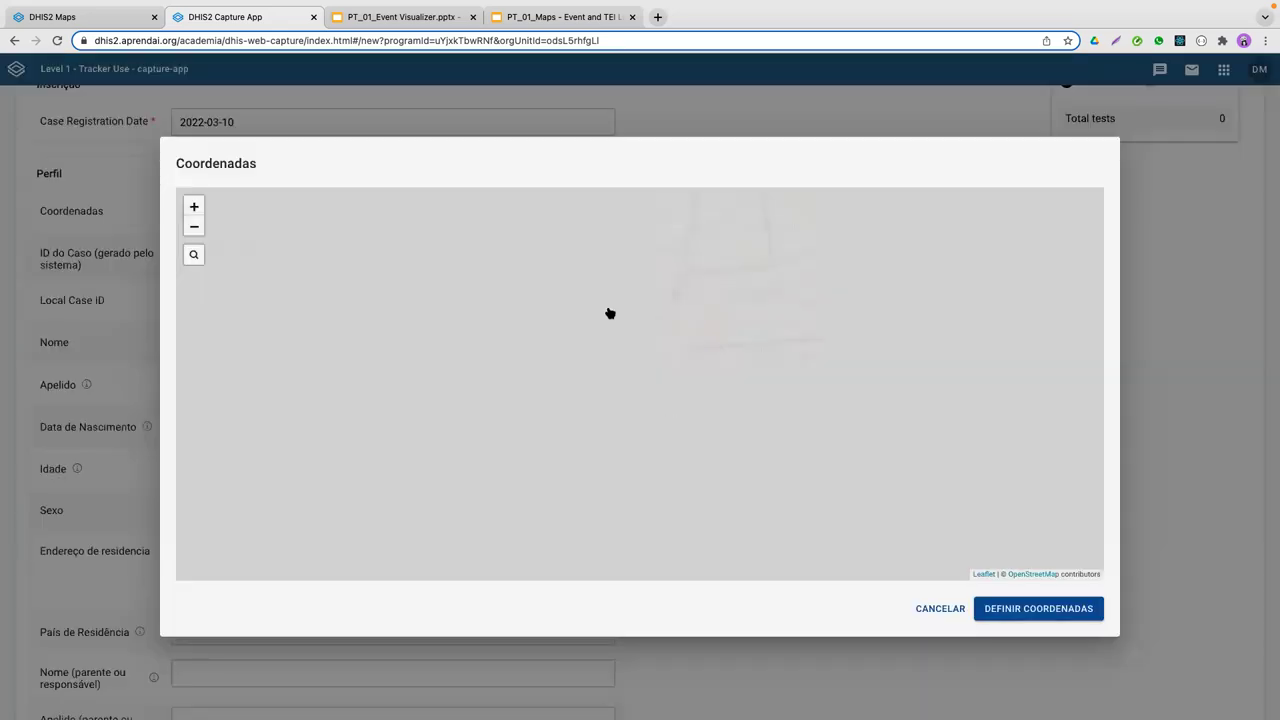
{"action": "scroll", "coordinate": [522, 333], "scroll_direction": "down", "scroll_amount": 3}
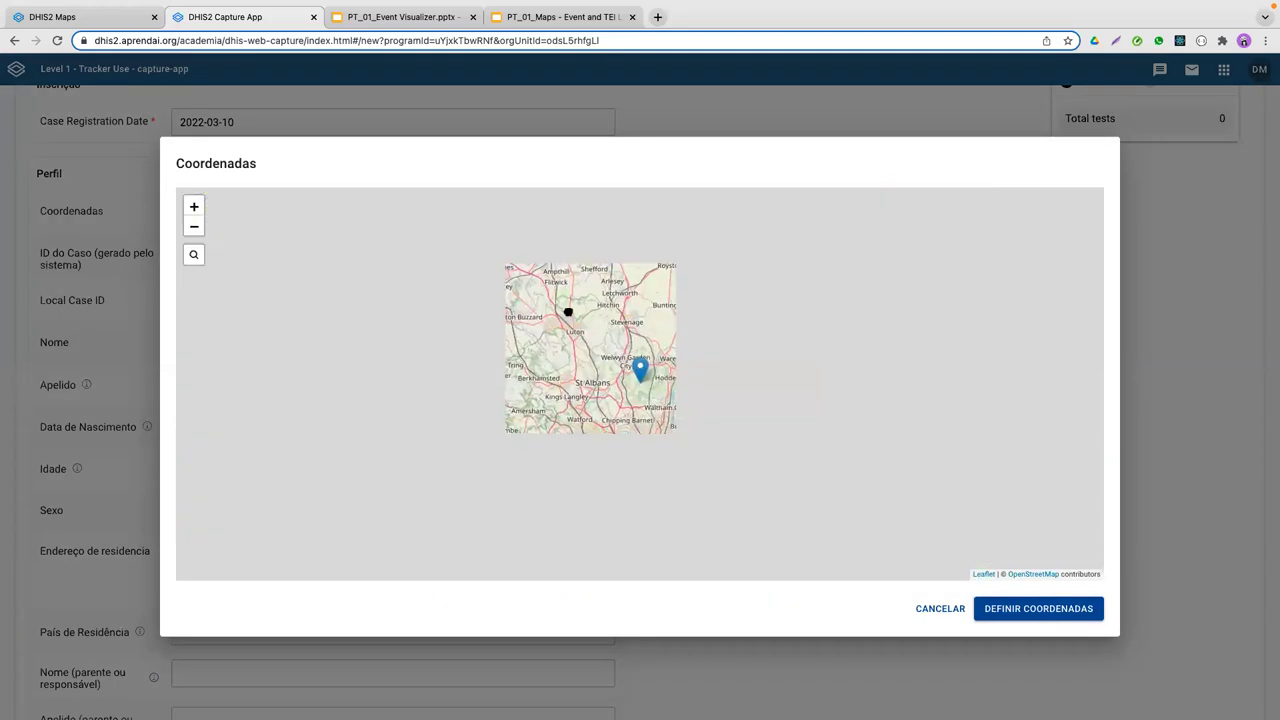
{"action": "scroll", "coordinate": [569, 306], "scroll_direction": "down", "scroll_amount": 2}
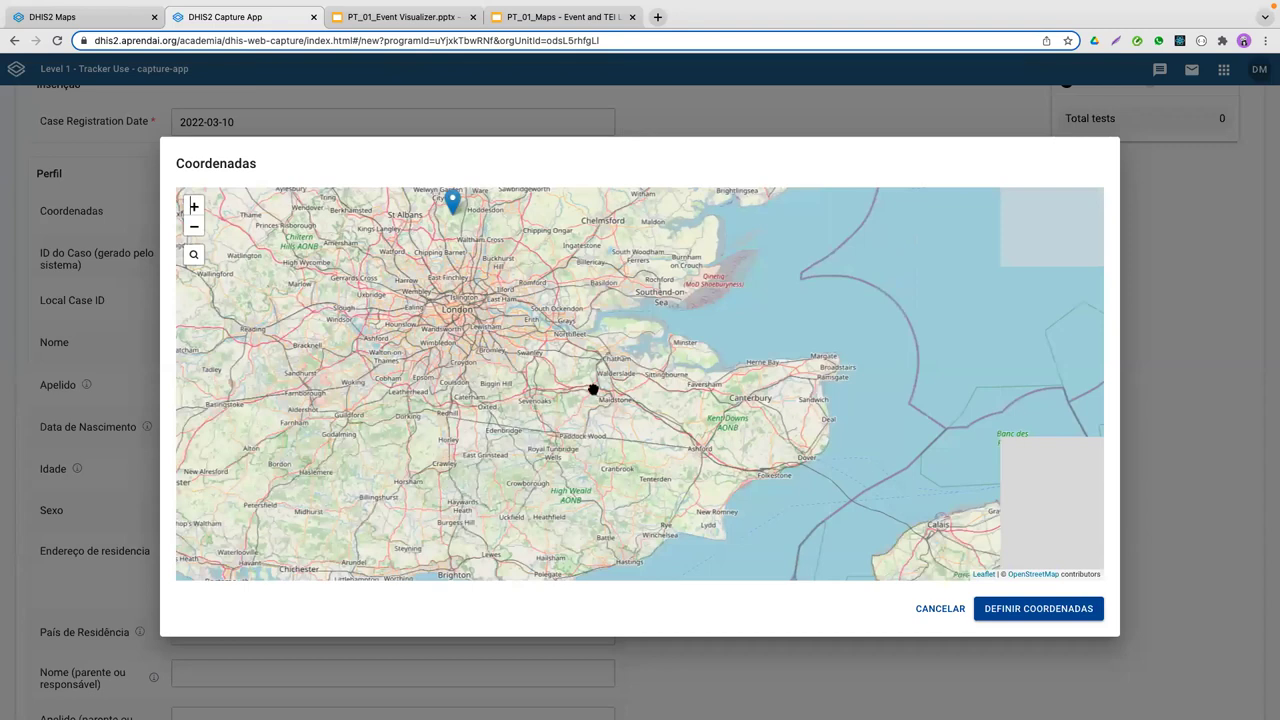
{"action": "scroll", "coordinate": [560, 400], "scroll_direction": "down", "scroll_amount": 3}
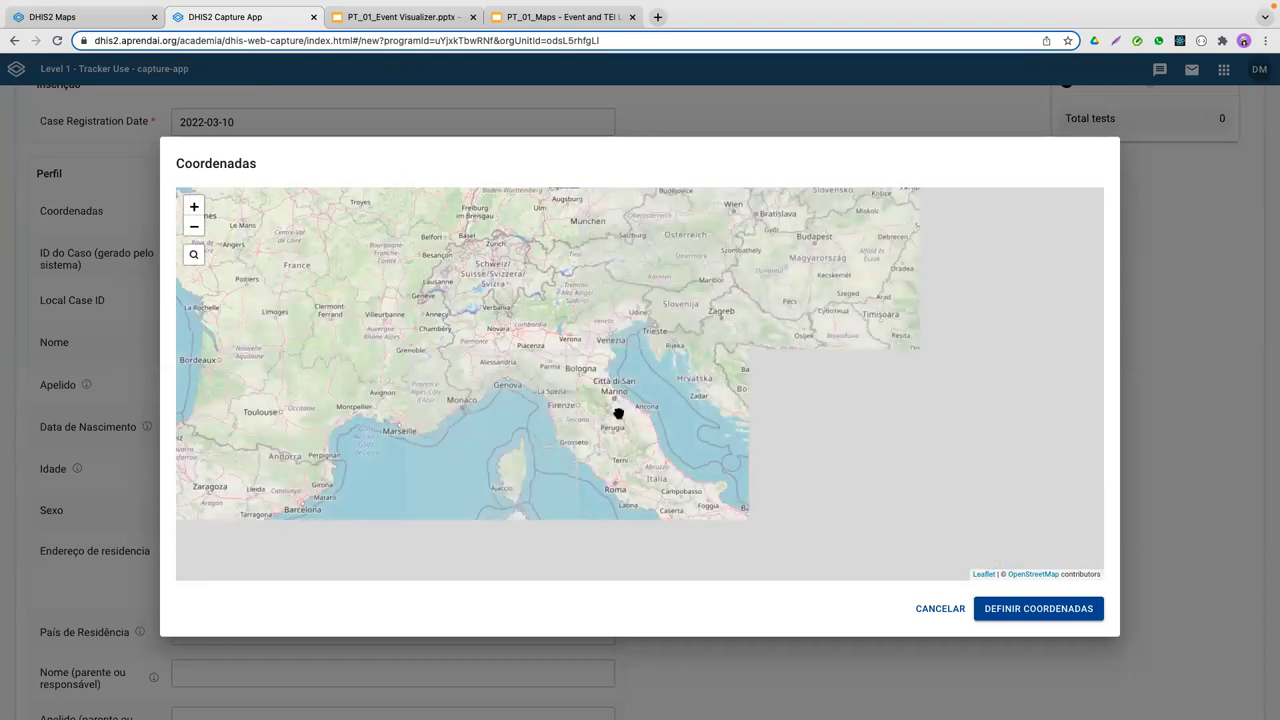
{"action": "scroll", "coordinate": [576, 447], "scroll_direction": "down", "scroll_amount": 2}
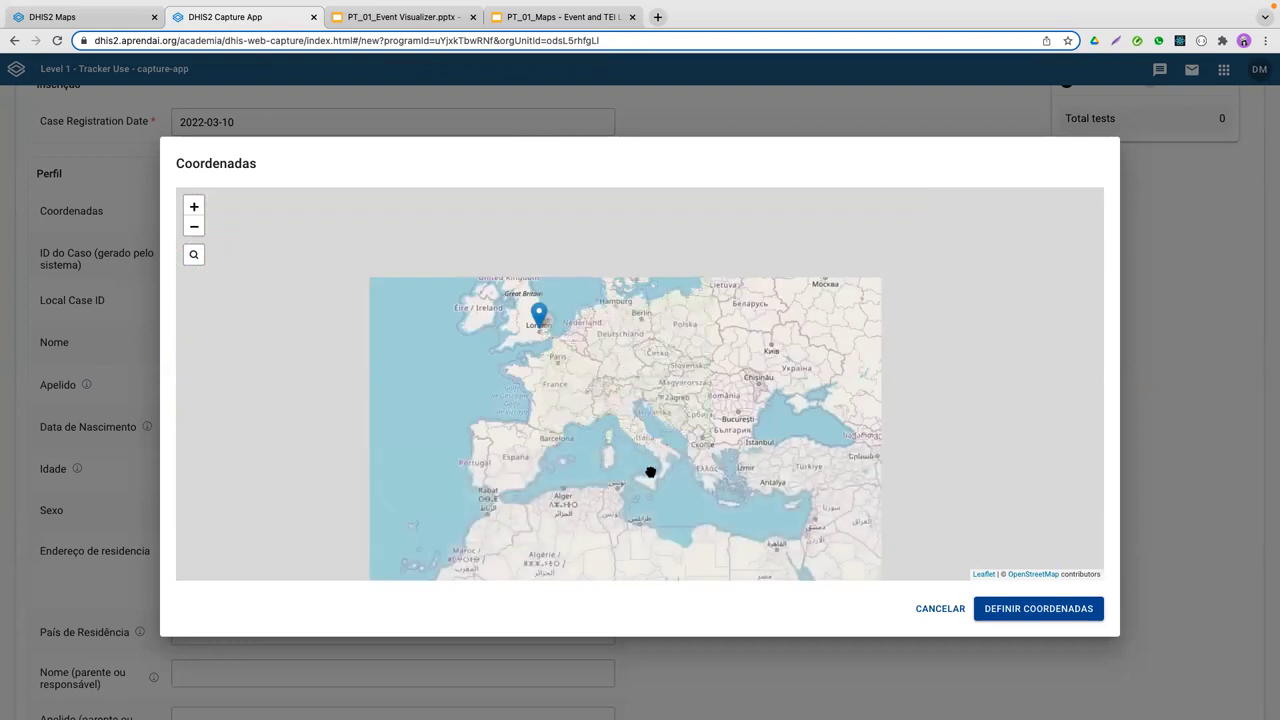
{"action": "scroll", "coordinate": [635, 495], "scroll_direction": "down", "scroll_amount": 3}
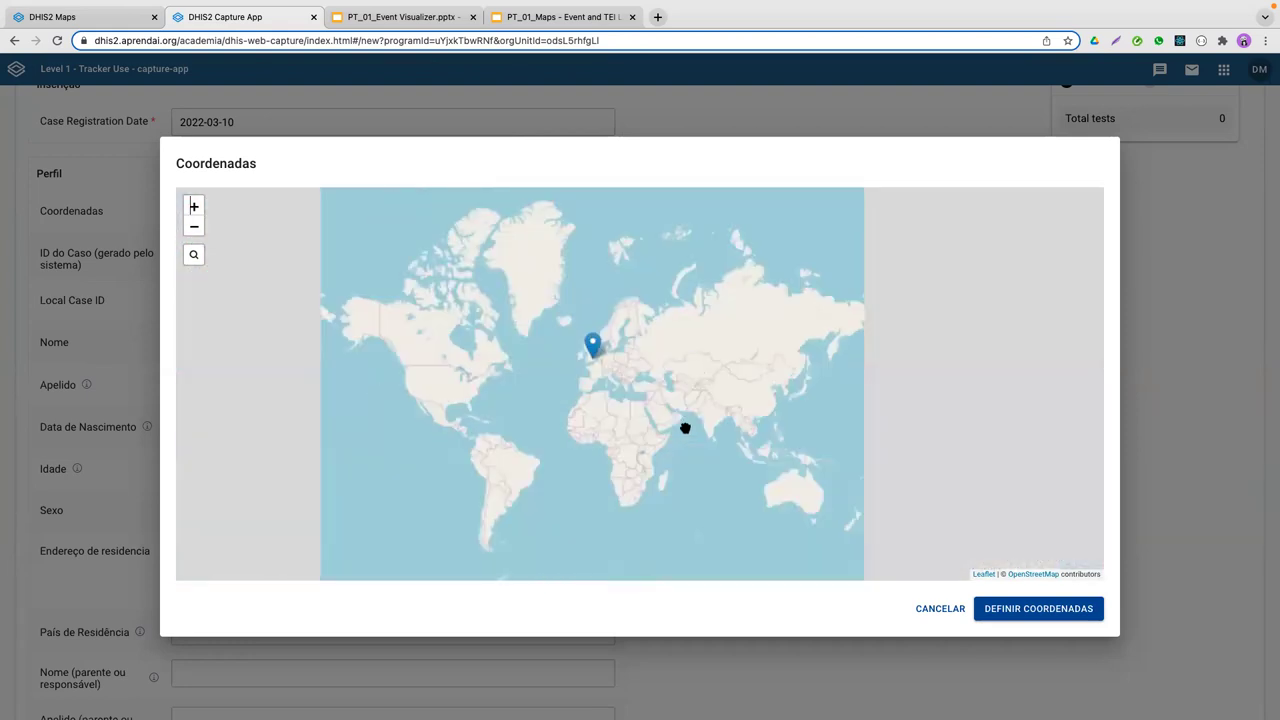
{"action": "scroll", "coordinate": [658, 390], "scroll_direction": "up", "scroll_amount": 3}
{"action": "mouse_move", "coordinate": [666, 440]}
{"action": "left_mouse_down"}
{"action": "mouse_move", "coordinate": [654, 451]}
{"action": "mouse_move", "coordinate": [645, 377]}
{"action": "left_mouse_up"}
{"action": "left_click", "coordinate": [654, 450]}
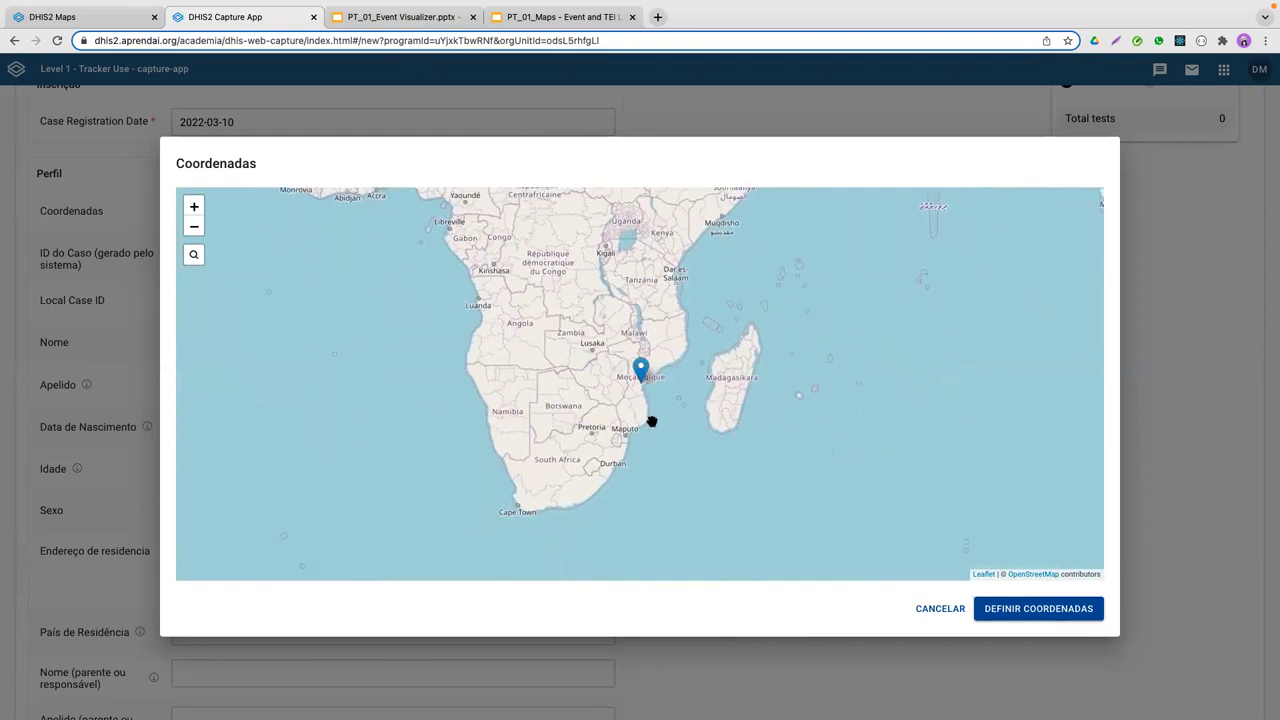
Step: Set the profile coordinates to about -24.10, 34.65, inland west of Inhambane, and reopen the map to check the position
{"action": "scroll", "coordinate": [654, 423], "scroll_direction": "up", "scroll_amount": 1}
{"action": "scroll", "coordinate": [583, 400], "scroll_direction": "up", "scroll_amount": 5}
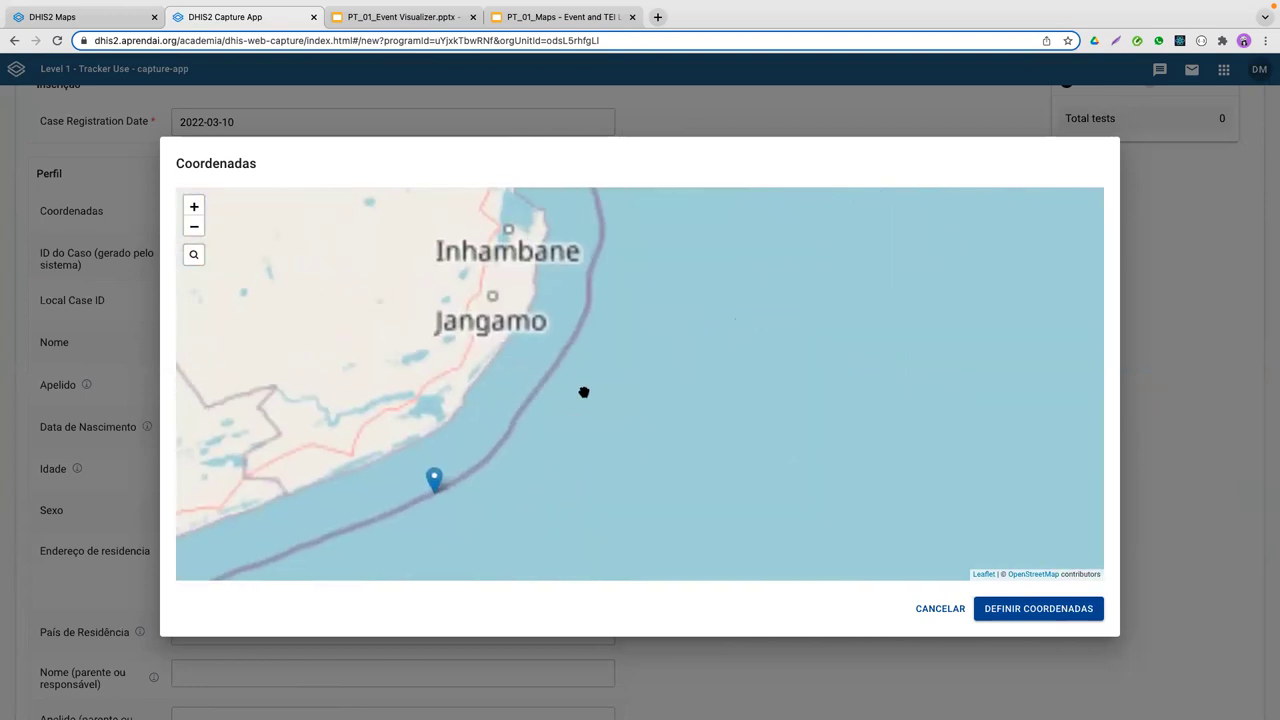
{"action": "scroll", "coordinate": [584, 391], "scroll_direction": "down", "scroll_amount": 4}
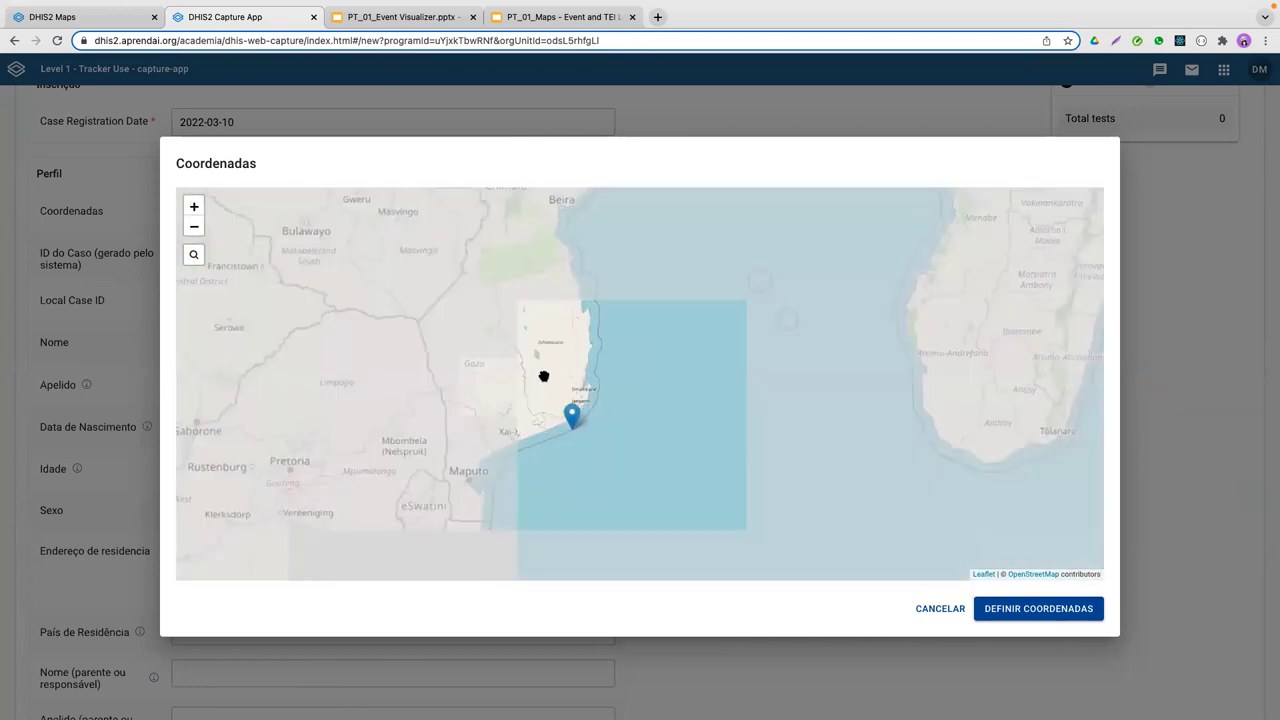
{"action": "left_click_drag", "start_coordinate": [643, 366], "coordinate": [720, 366]}
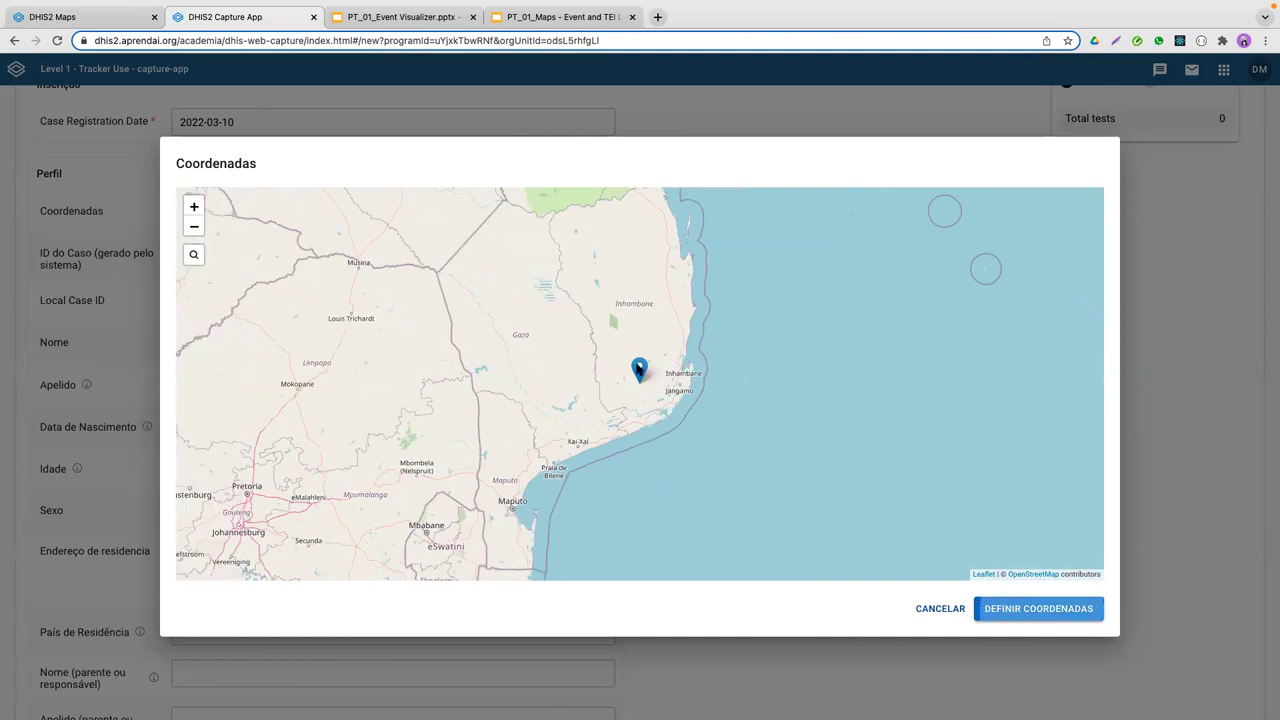
{"action": "key", "text": "Return"}
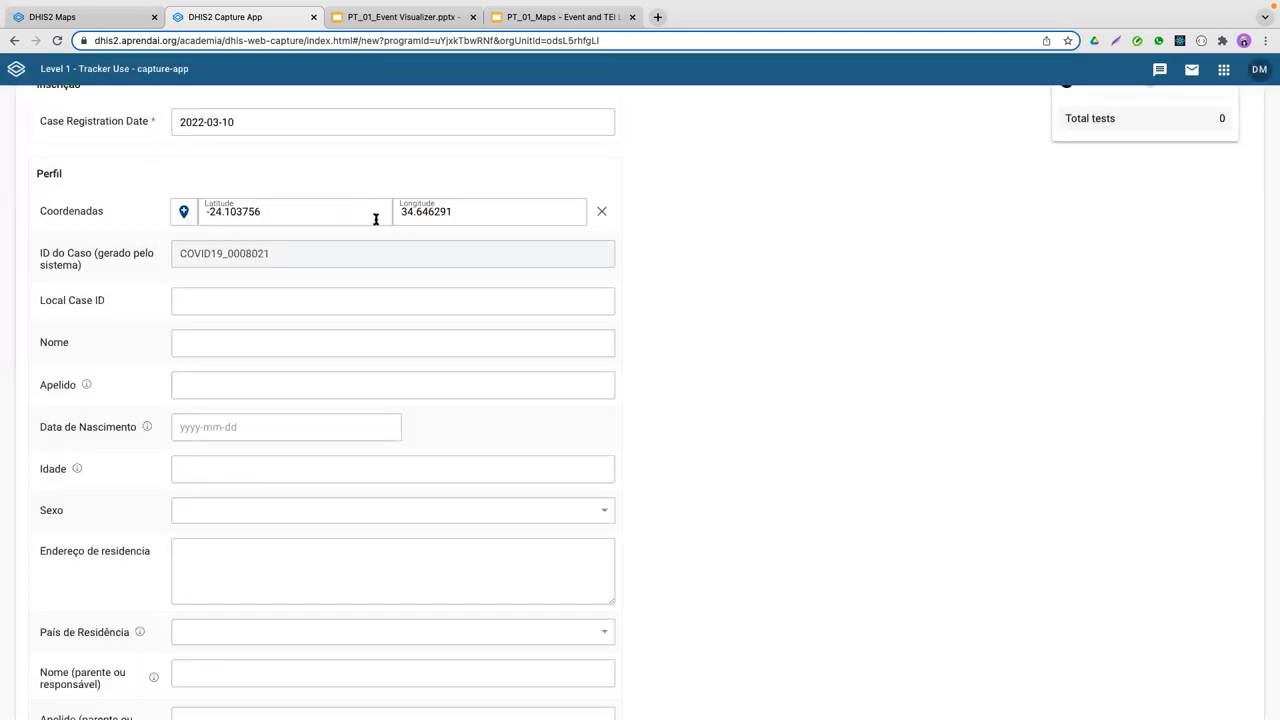
{"action": "left_click", "coordinate": [182, 212]}
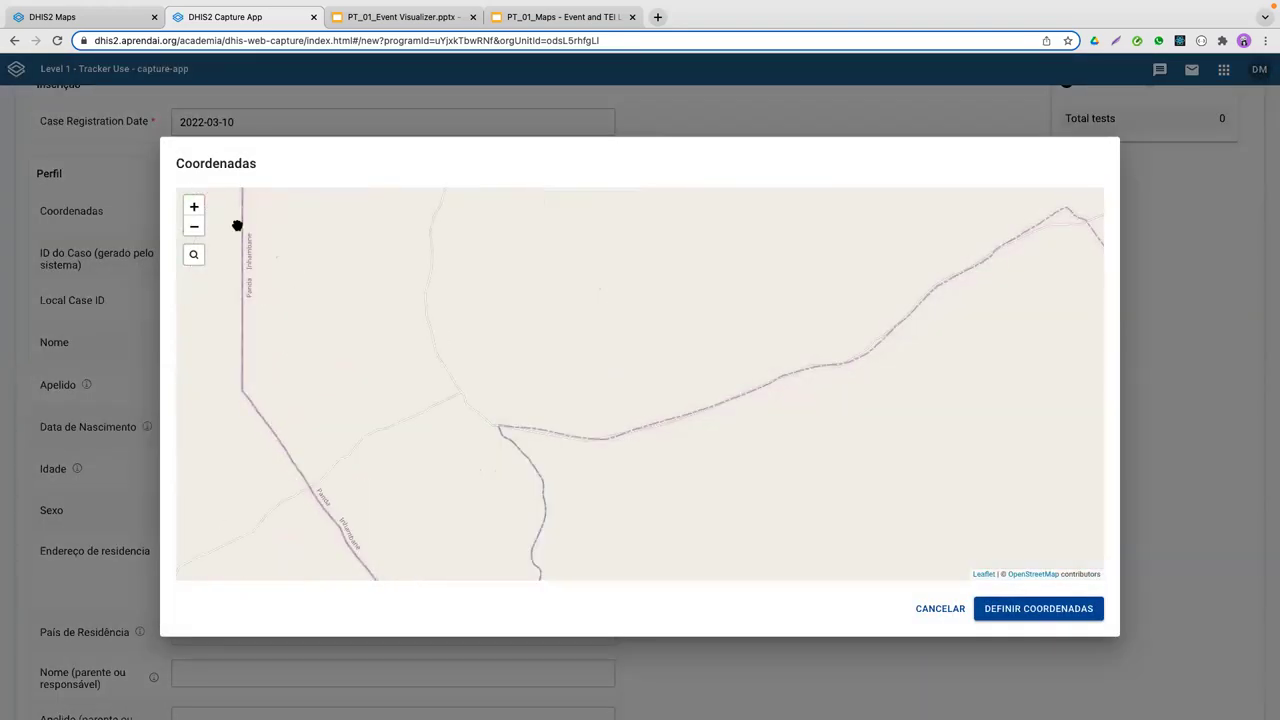
{"action": "left_click", "coordinate": [923, 607]}
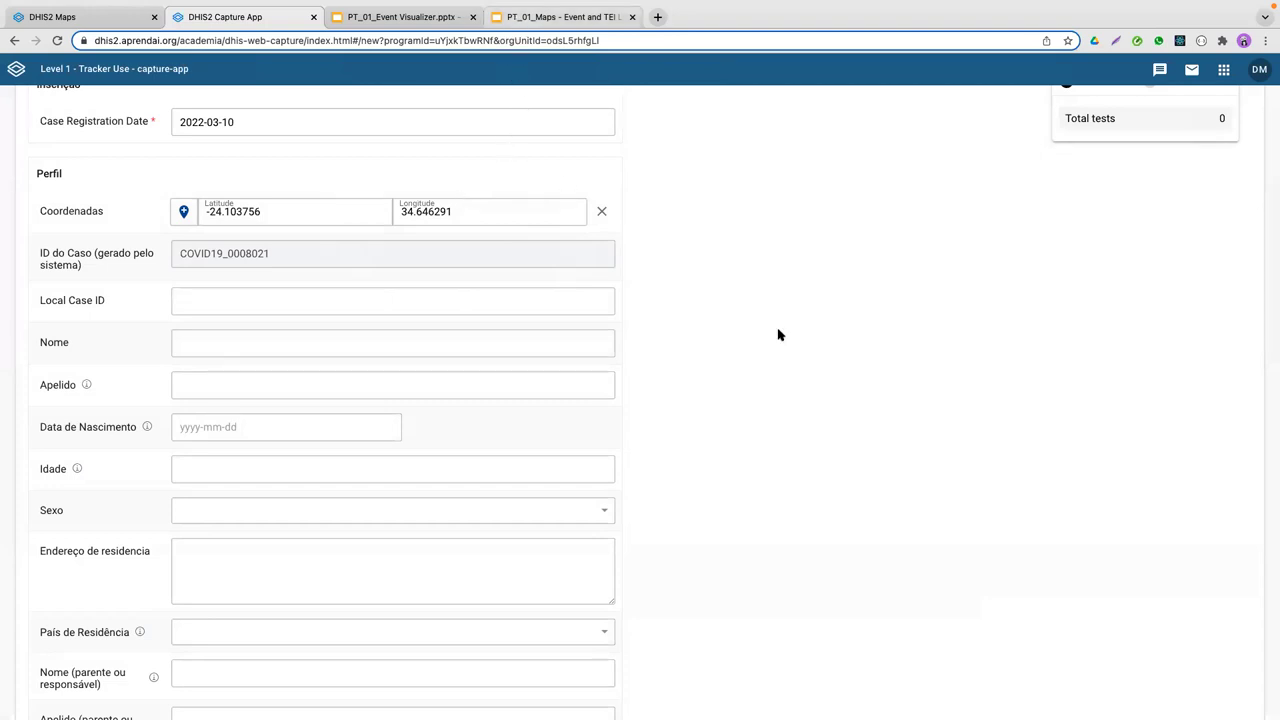
Step: Look again at the slide on mapping tracked entity locations and relationships, and go back to the Capture form
{"action": "key", "text": "ctrl+Tab"}
{"action": "key", "text": "ctrl+Tab"}
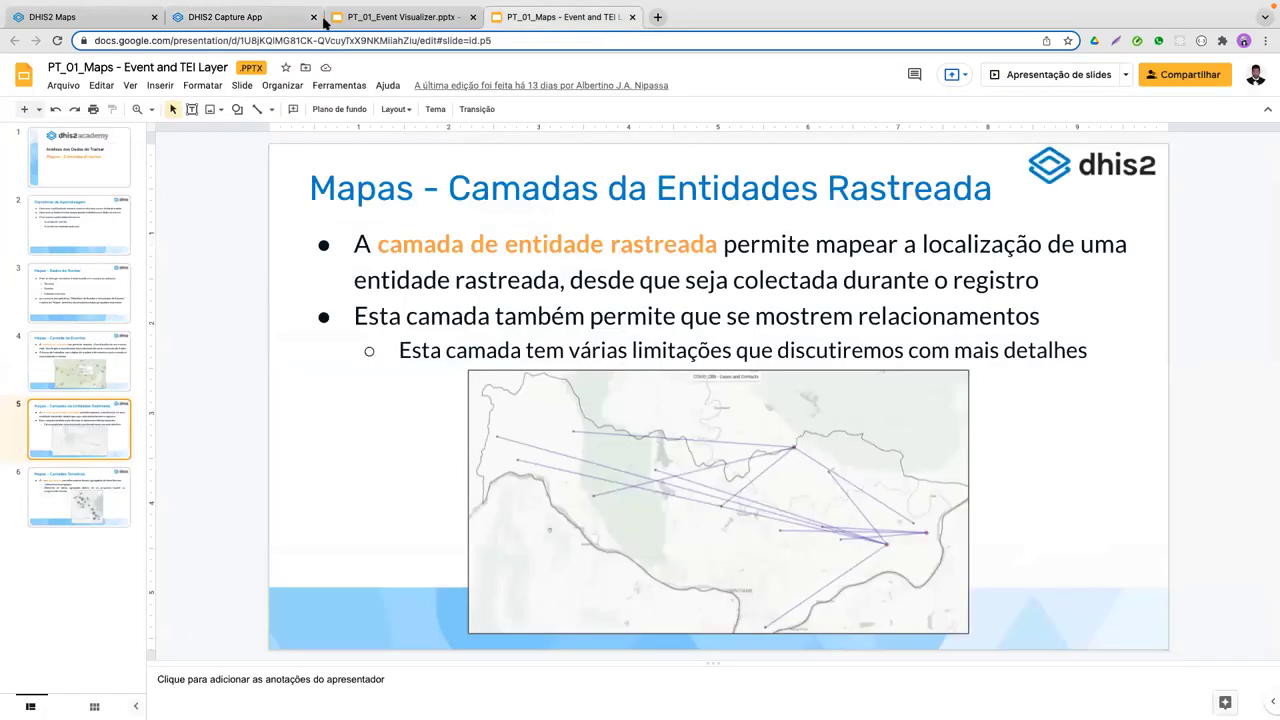
{"action": "left_click", "coordinate": [250, 19]}
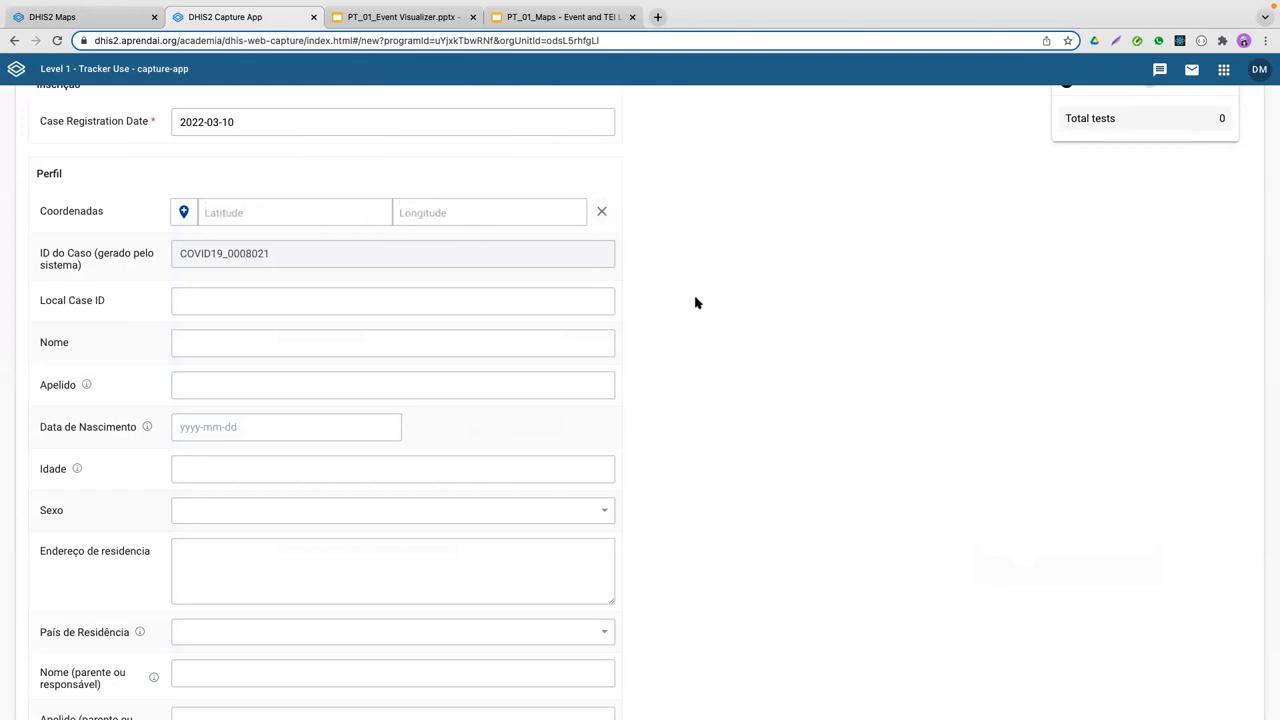
Step: Request a new person in COVID-19 Vigilância Baseada no Caso and discard the unsaved registration
{"action": "scroll", "coordinate": [650, 265], "scroll_direction": "up", "scroll_amount": 3}
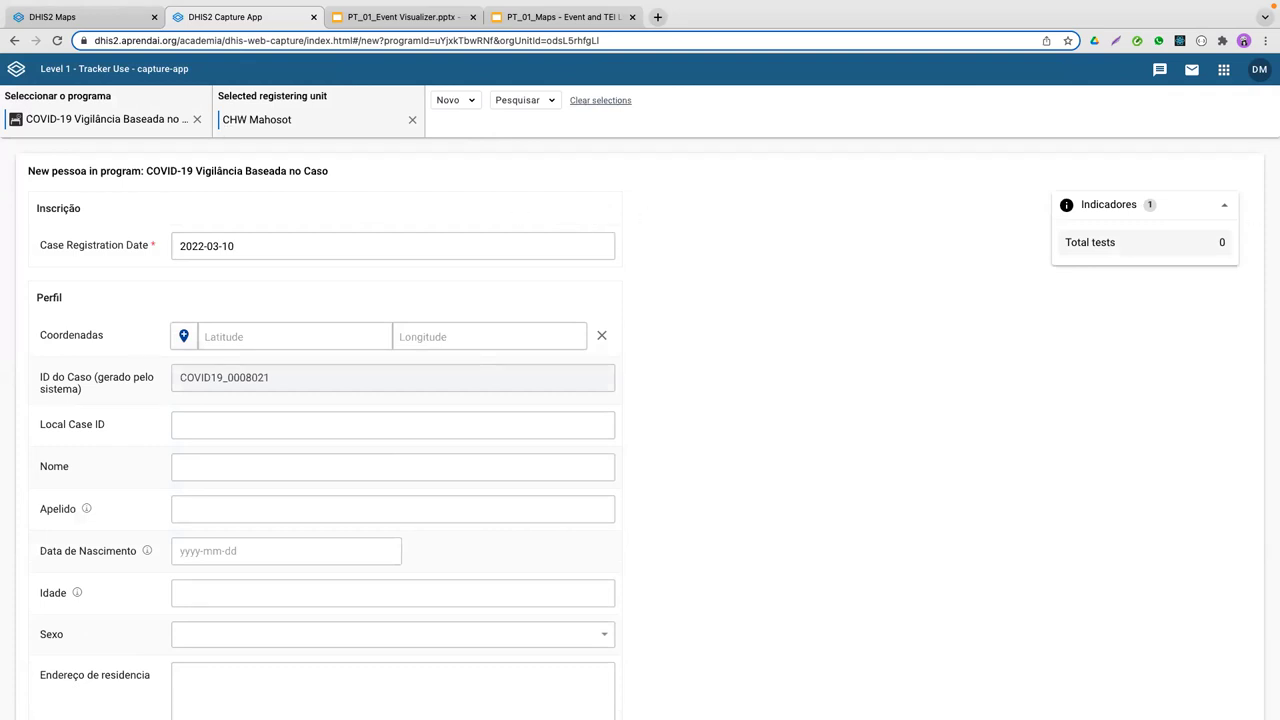
{"action": "left_click", "coordinate": [466, 100]}
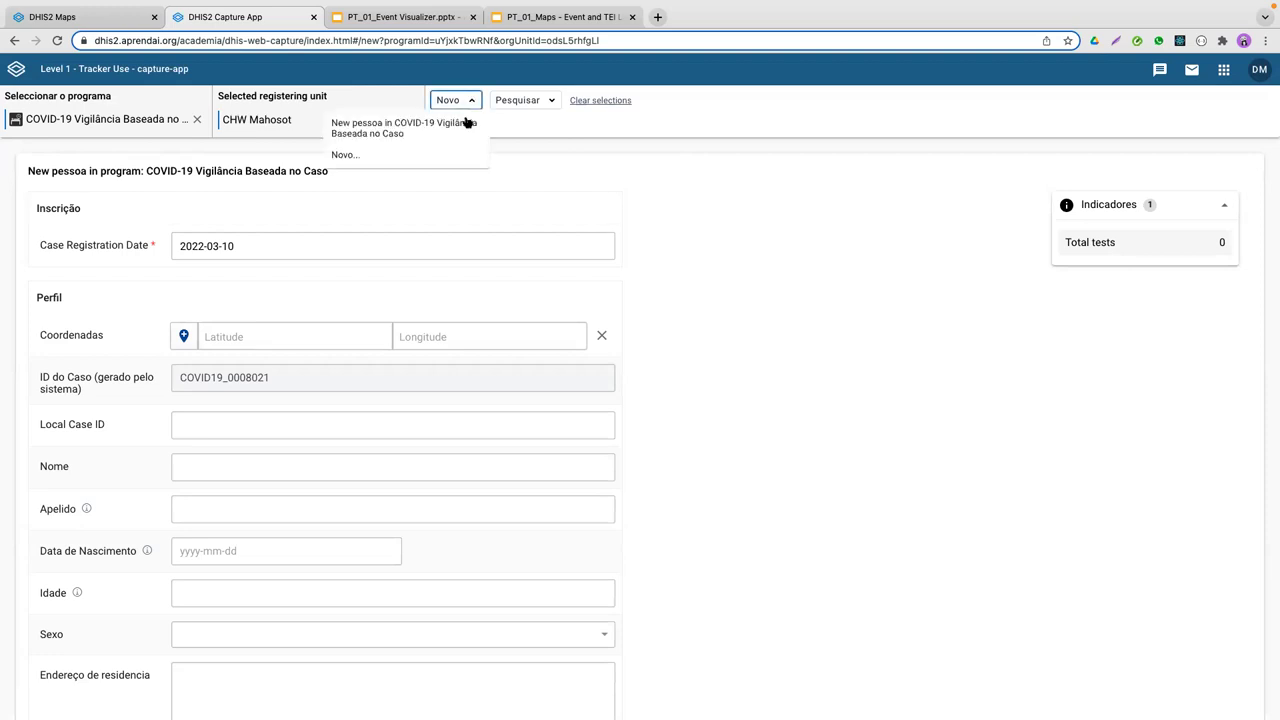
{"action": "left_click", "coordinate": [445, 134]}
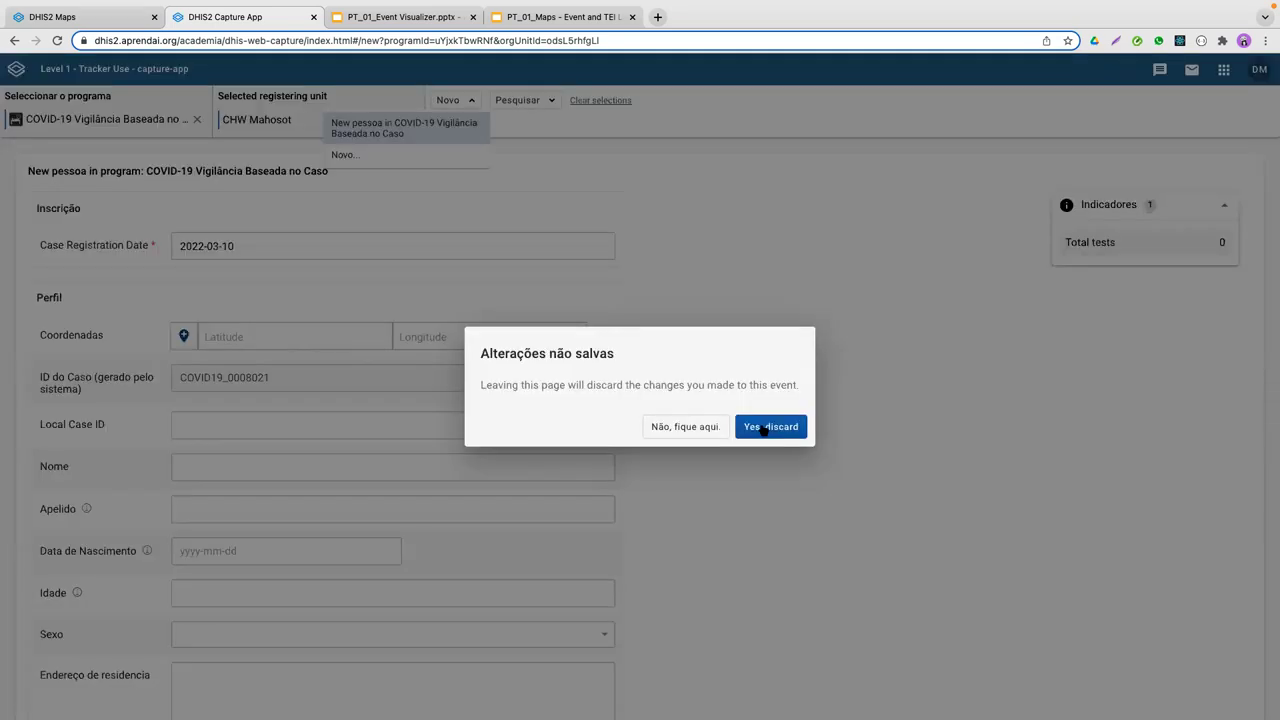
{"action": "left_click", "coordinate": [765, 428]}
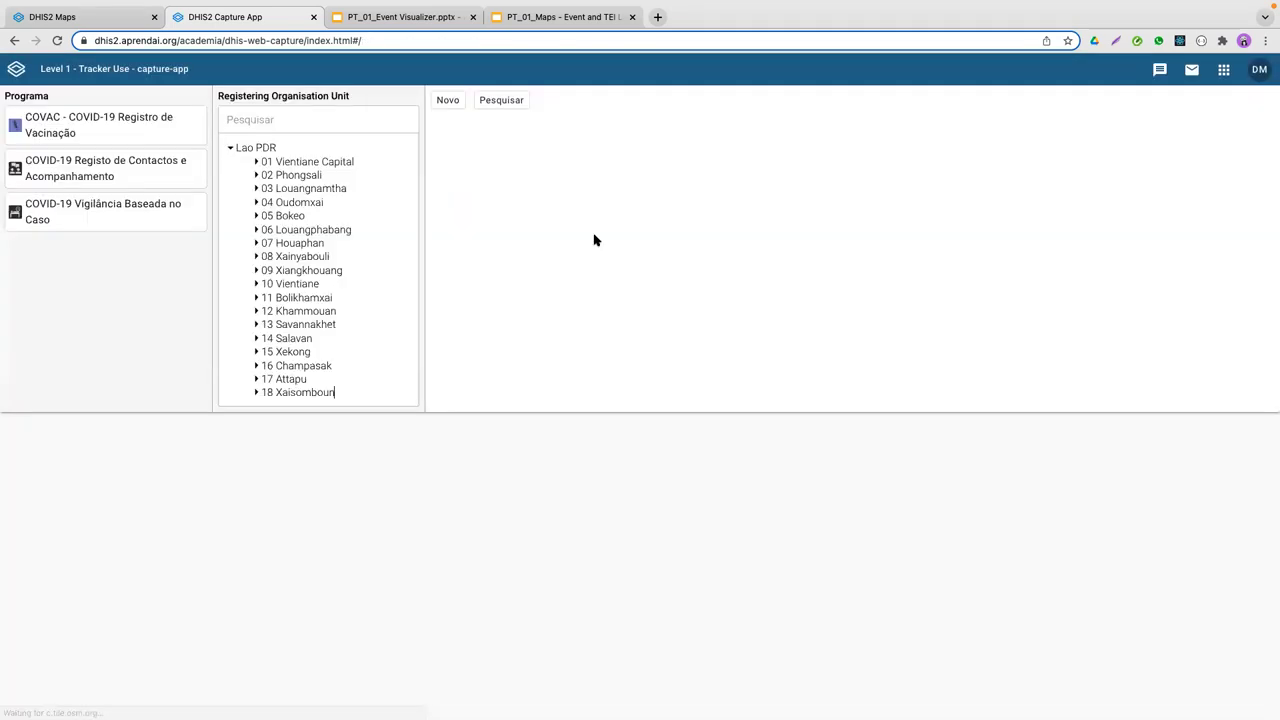
Step: Switch to the Tracker Capture app and select the organisation unit CHW Mahosot under 01 Vientiane Capital, 0001 CH Mahosot
{"action": "left_click", "coordinate": [1224, 70]}
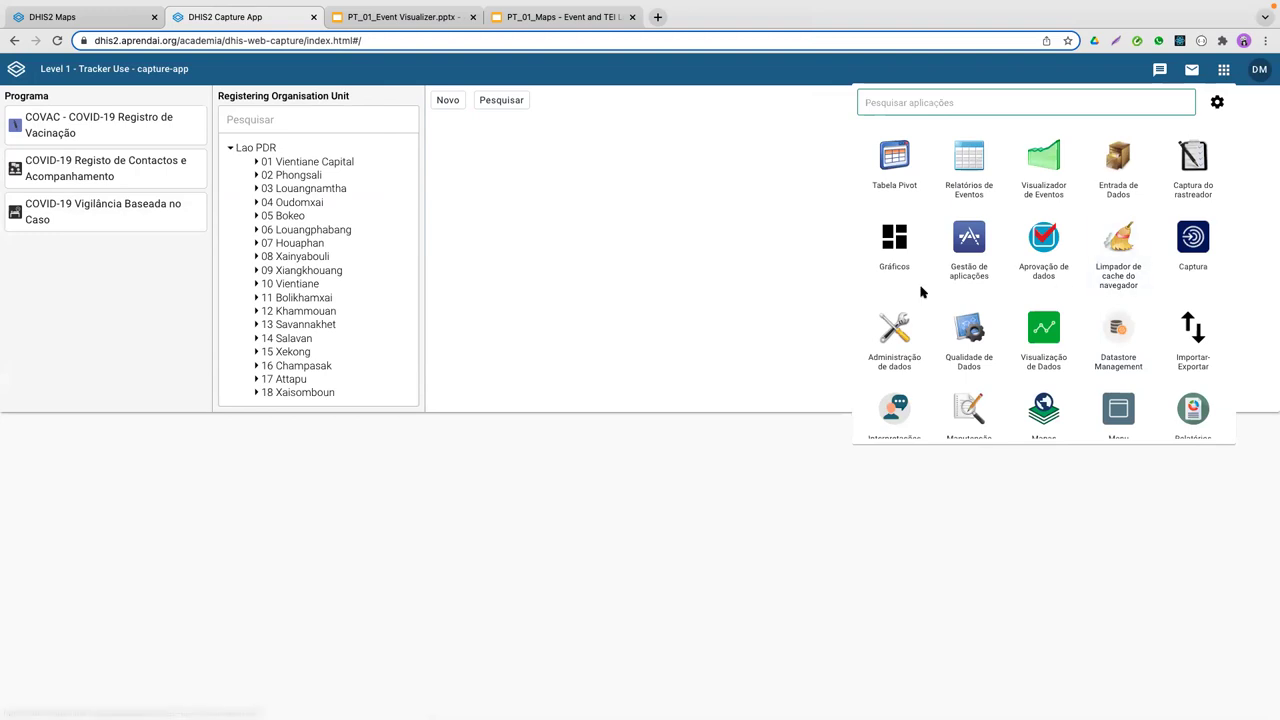
{"action": "left_click", "coordinate": [1193, 160]}
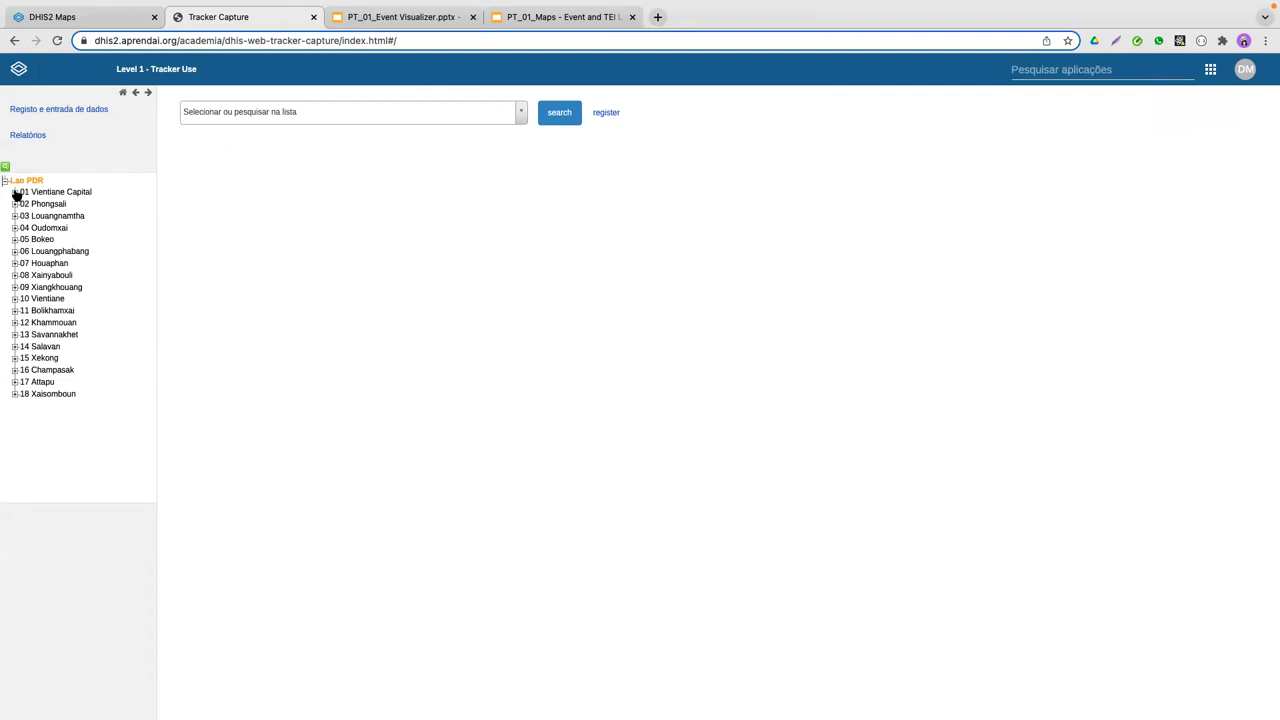
{"action": "left_click", "coordinate": [14, 192]}
{"action": "left_click", "coordinate": [25, 203]}
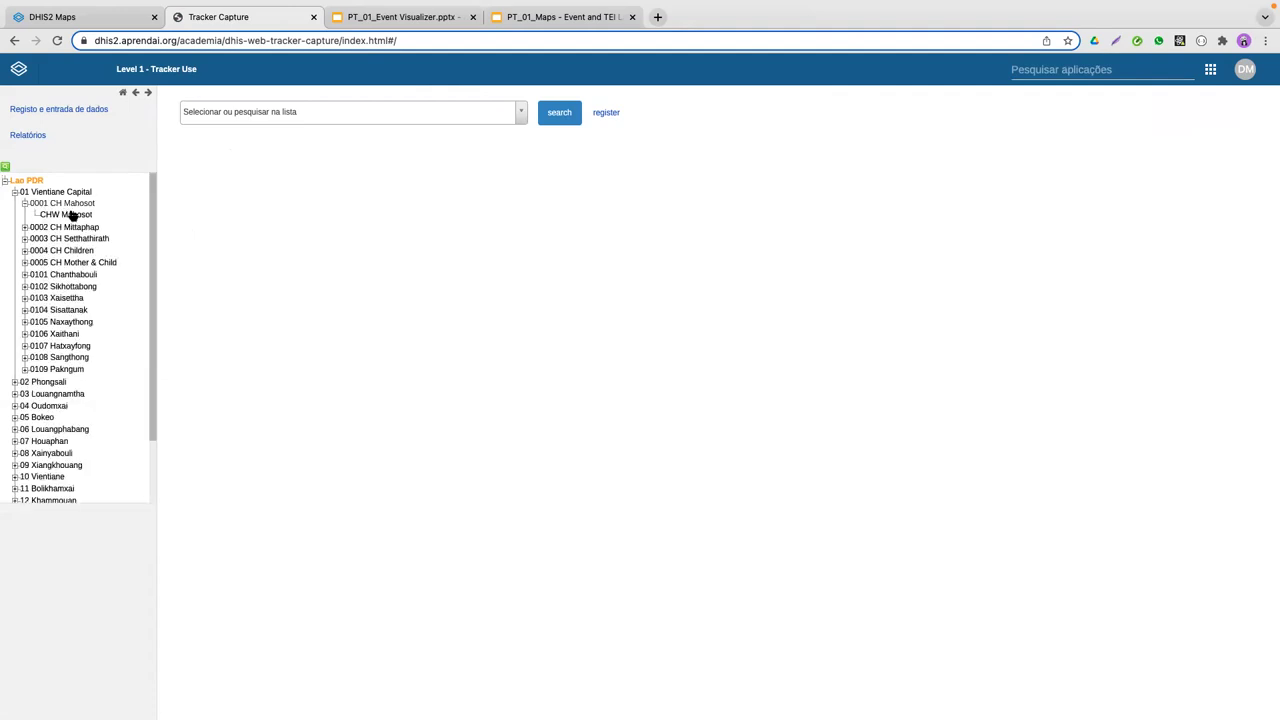
{"action": "left_click", "coordinate": [72, 215]}
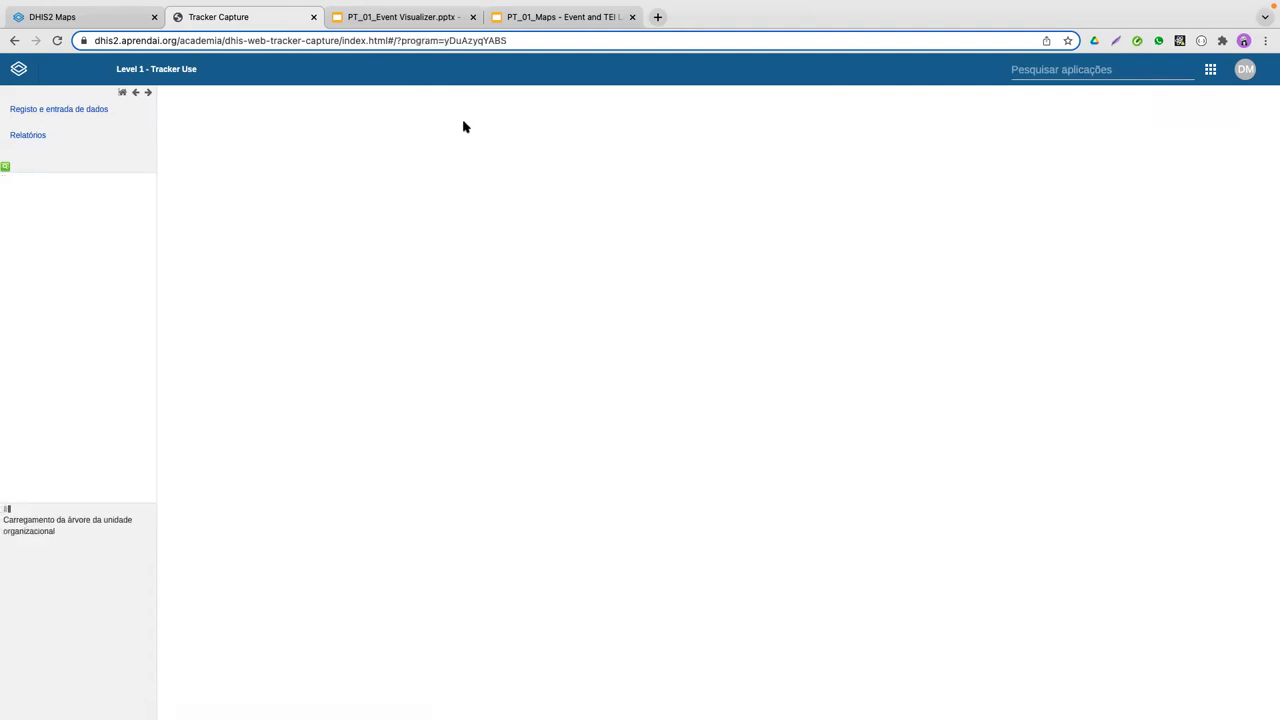
Step: Choose the program COVID-19 Vigilância Baseada no Caso and open the dashboard of the second case in the list
{"action": "left_click", "coordinate": [519, 113]}
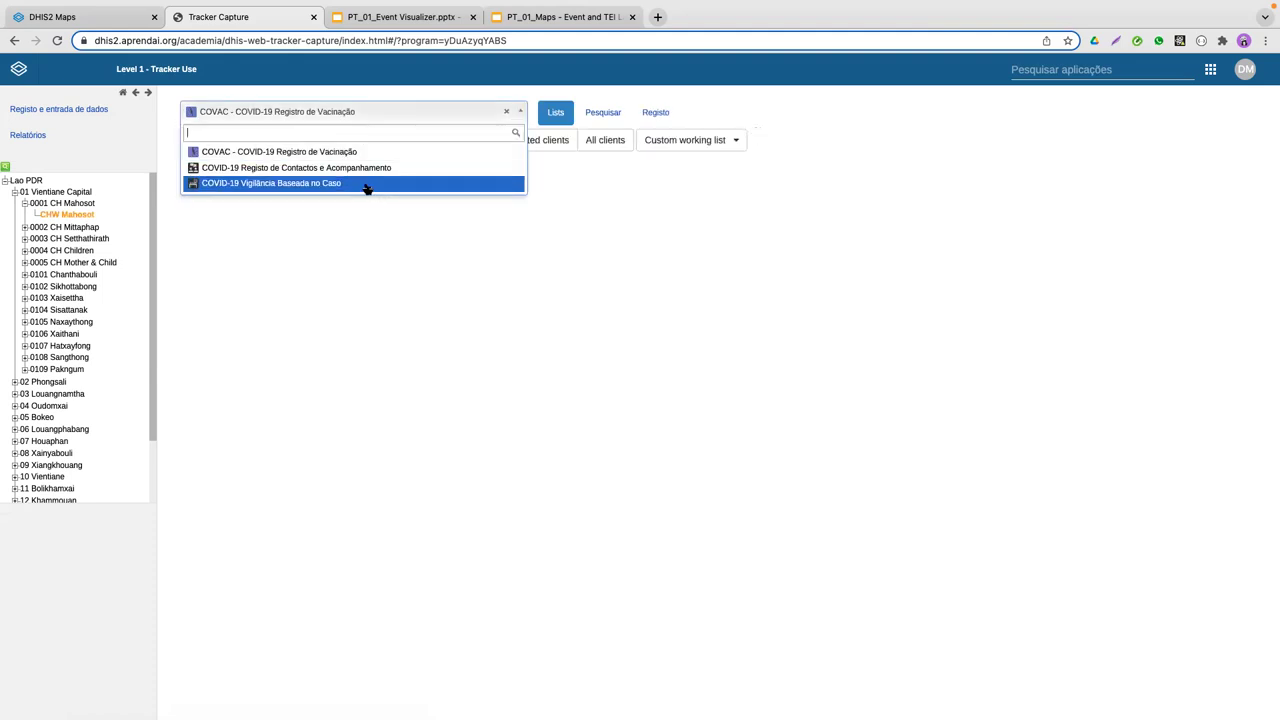
{"action": "left_click", "coordinate": [367, 185]}
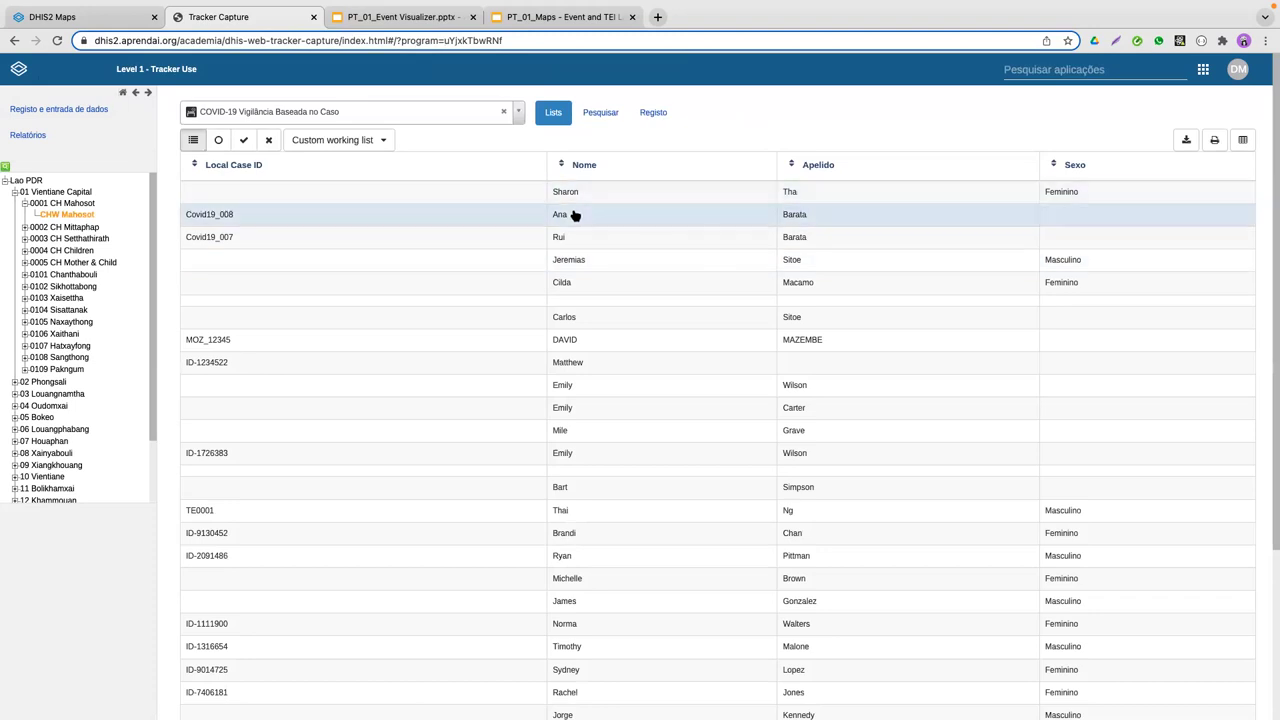
{"action": "left_click", "coordinate": [574, 215]}
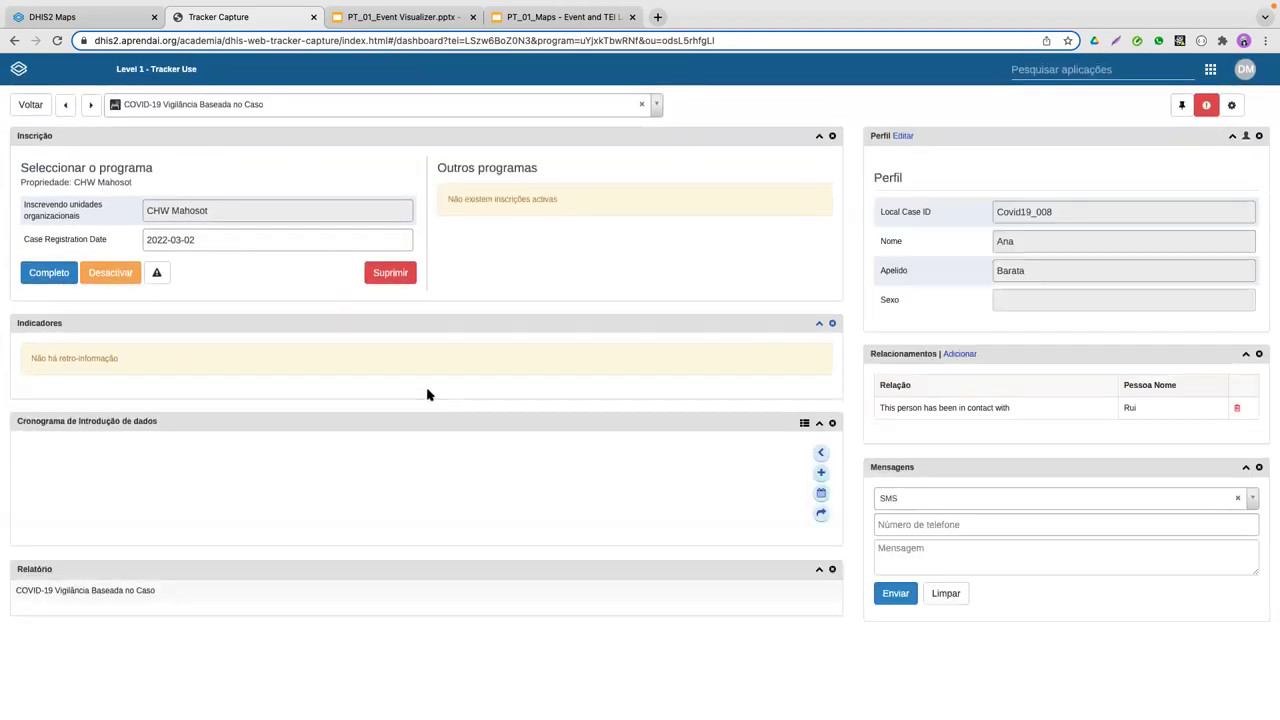
Step: Examine the case's Estágio 2 lab request event and its Estágio 1 exam event, including the Ponto de evento coordinate fields
{"action": "scroll", "coordinate": [428, 394], "scroll_direction": "down", "scroll_amount": 1}
{"action": "scroll", "coordinate": [380, 417], "scroll_direction": "down", "scroll_amount": 3}
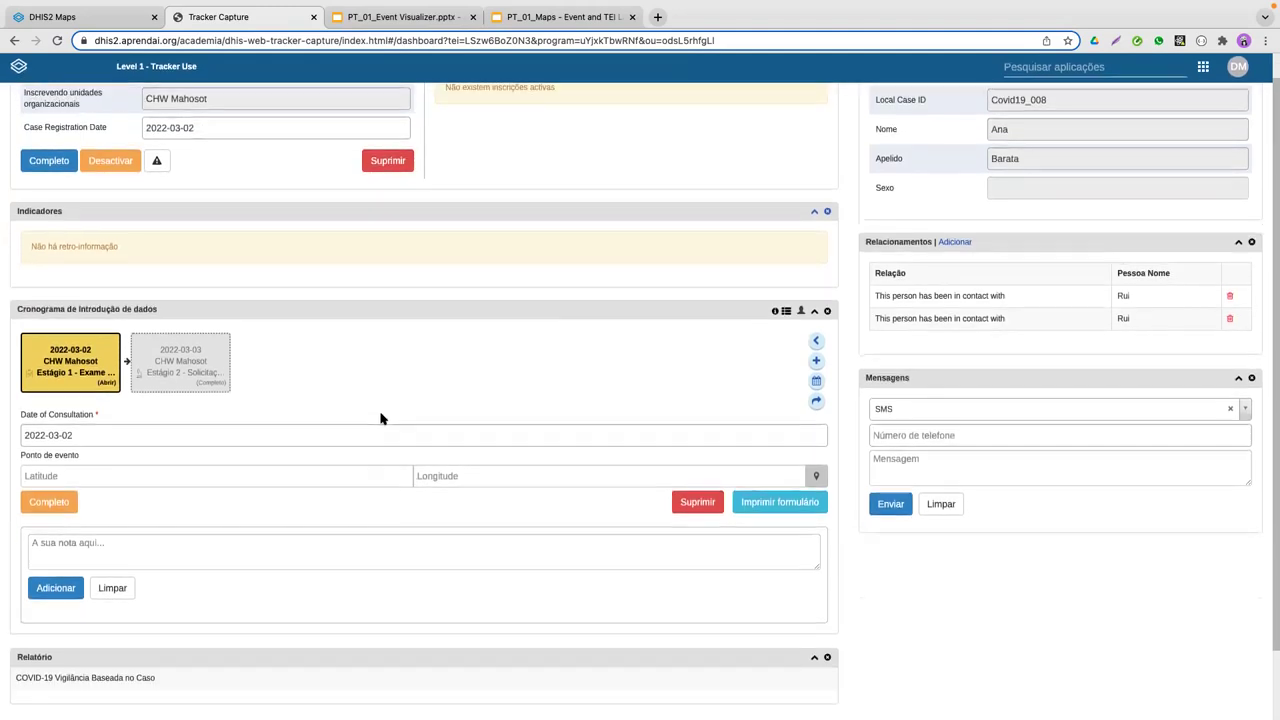
{"action": "left_click", "coordinate": [186, 373]}
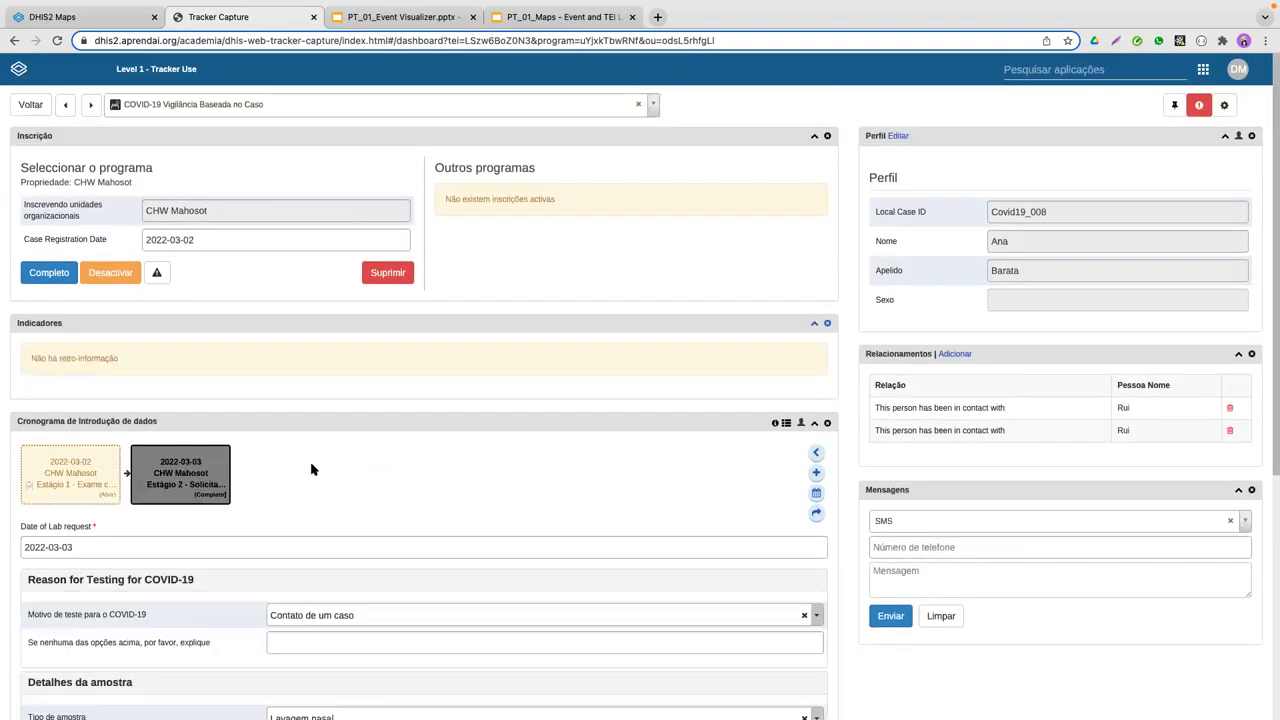
{"action": "scroll", "coordinate": [312, 468], "scroll_direction": "down", "scroll_amount": 5}
{"action": "left_click", "coordinate": [70, 305]}
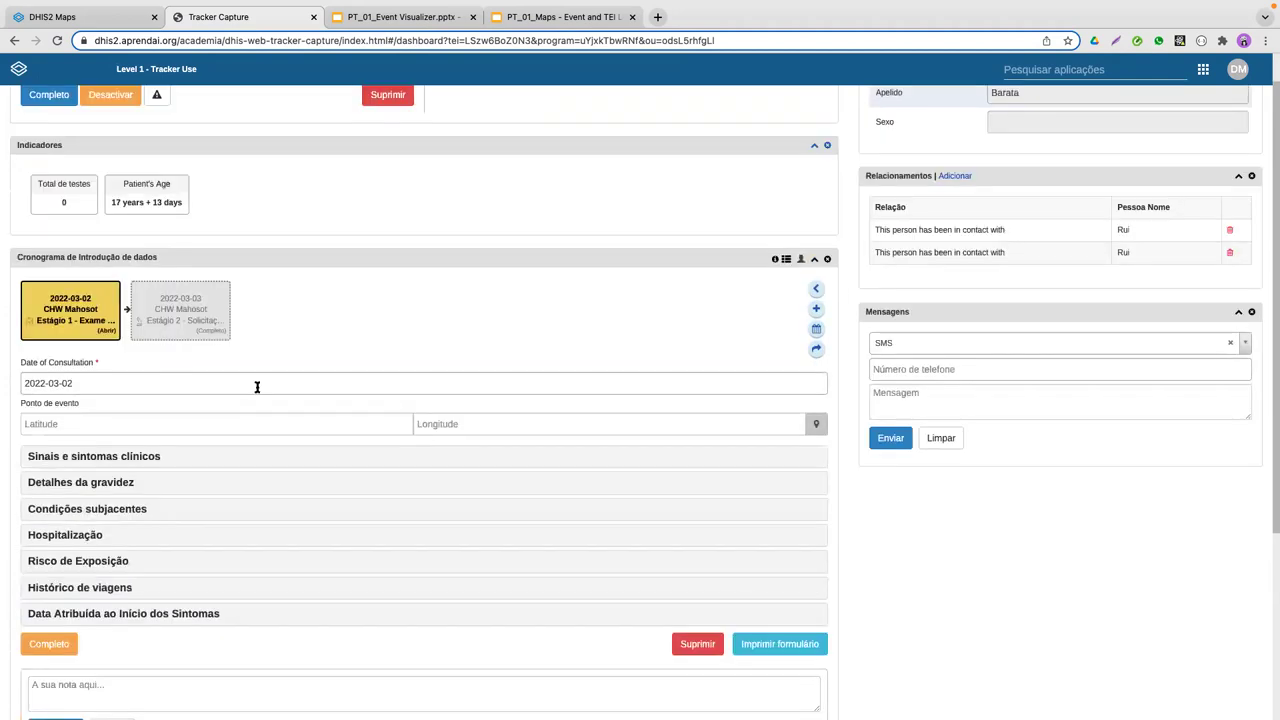
Step: Examine the Latitude and Longitude entry fields under Ponto de evento in the Estágio 1 exam event
{"action": "scroll", "coordinate": [150, 360], "scroll_direction": "down", "scroll_amount": 2}
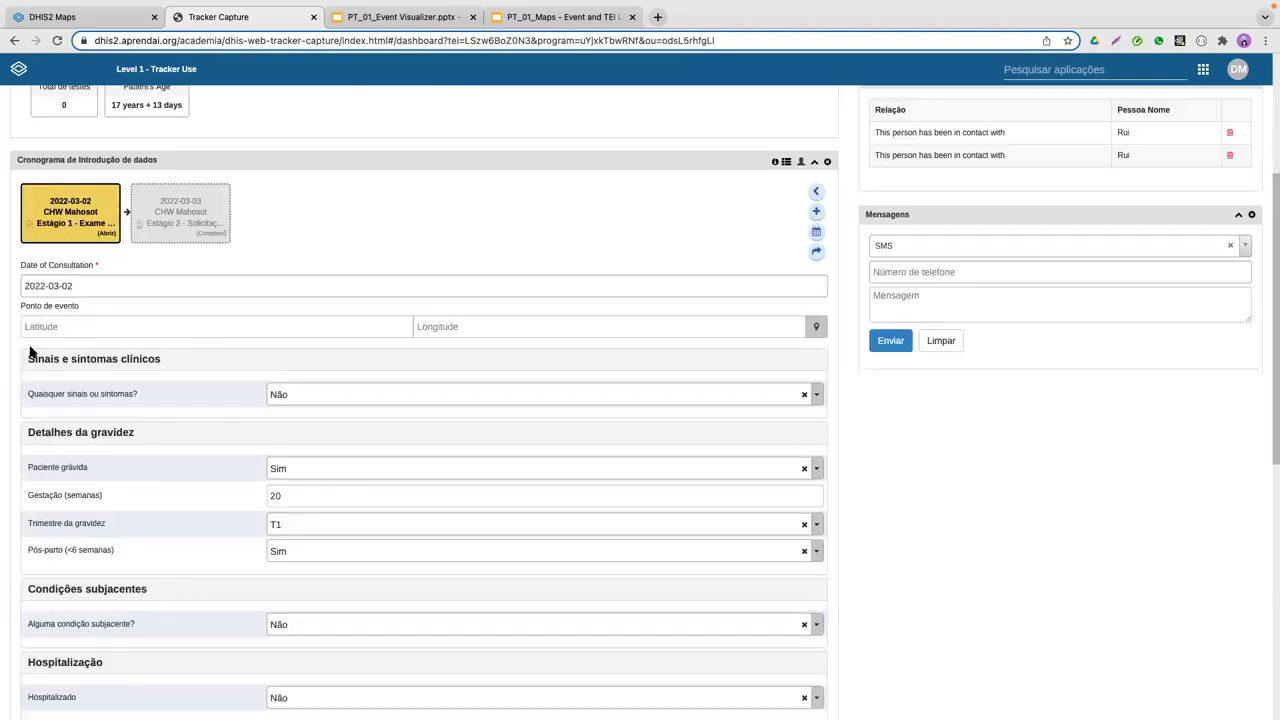
{"action": "triple_click", "coordinate": [86, 308]}
{"action": "left_click", "coordinate": [351, 326]}
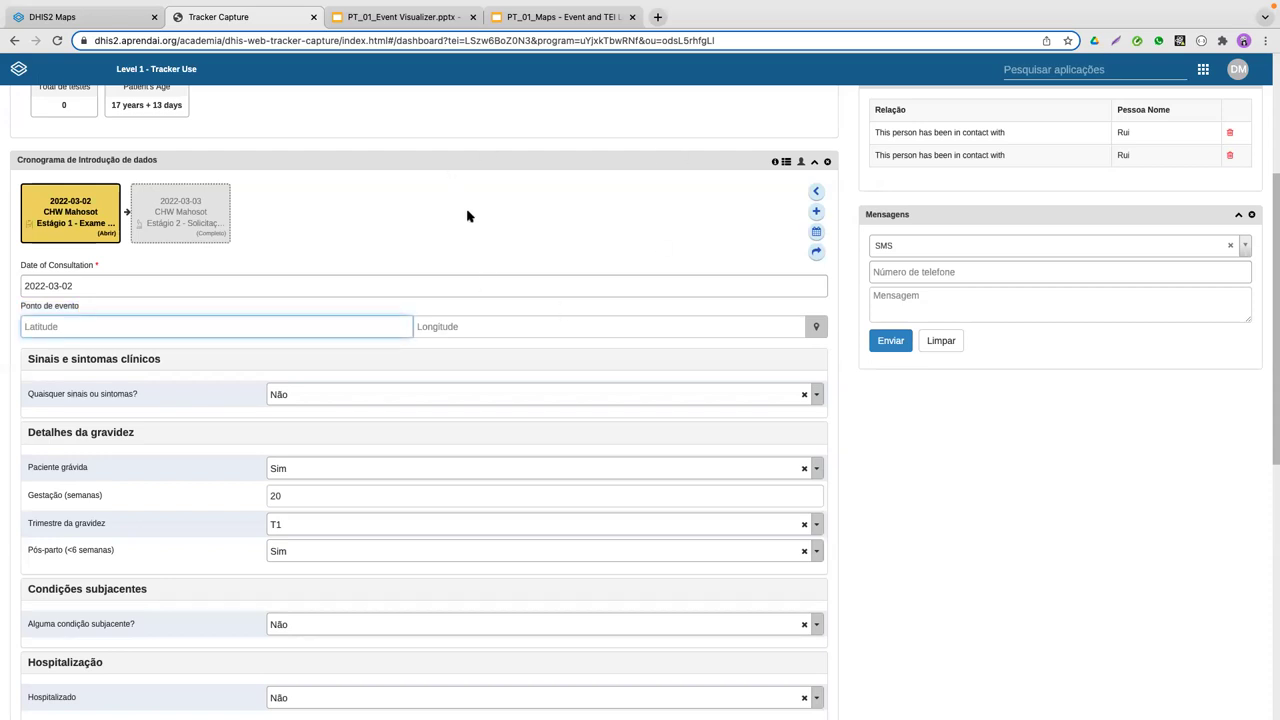
{"action": "left_click", "coordinate": [449, 328]}
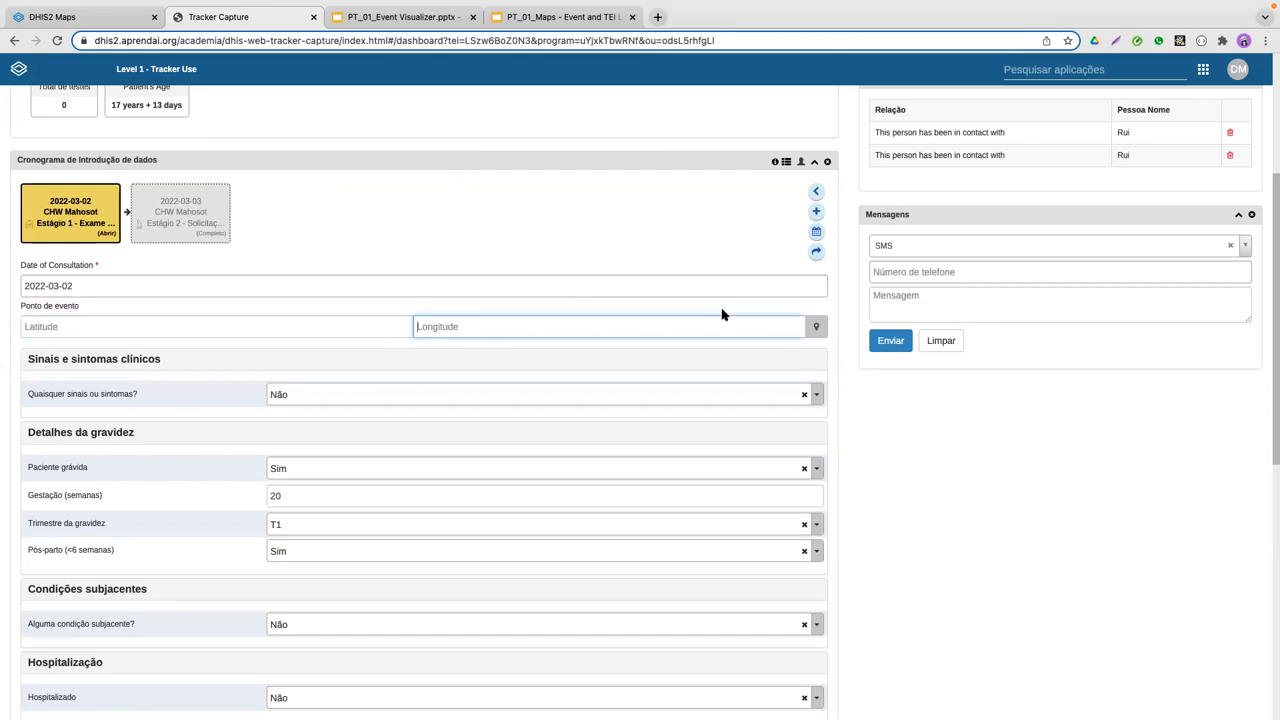
Step: Open the map picker for the Ponto de evento coordinates, browse to southern Africa, and cancel without capturing a point
{"action": "left_click", "coordinate": [817, 330]}
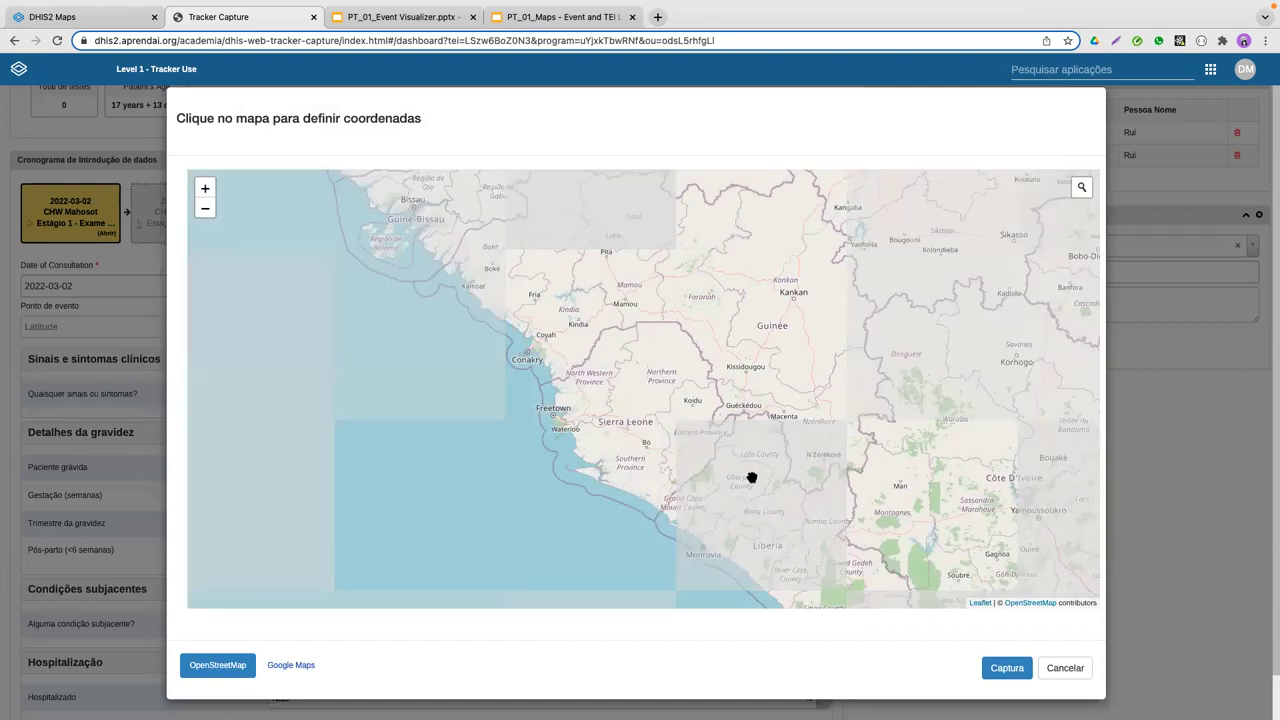
{"action": "scroll", "coordinate": [694, 457], "scroll_direction": "down", "scroll_amount": 3}
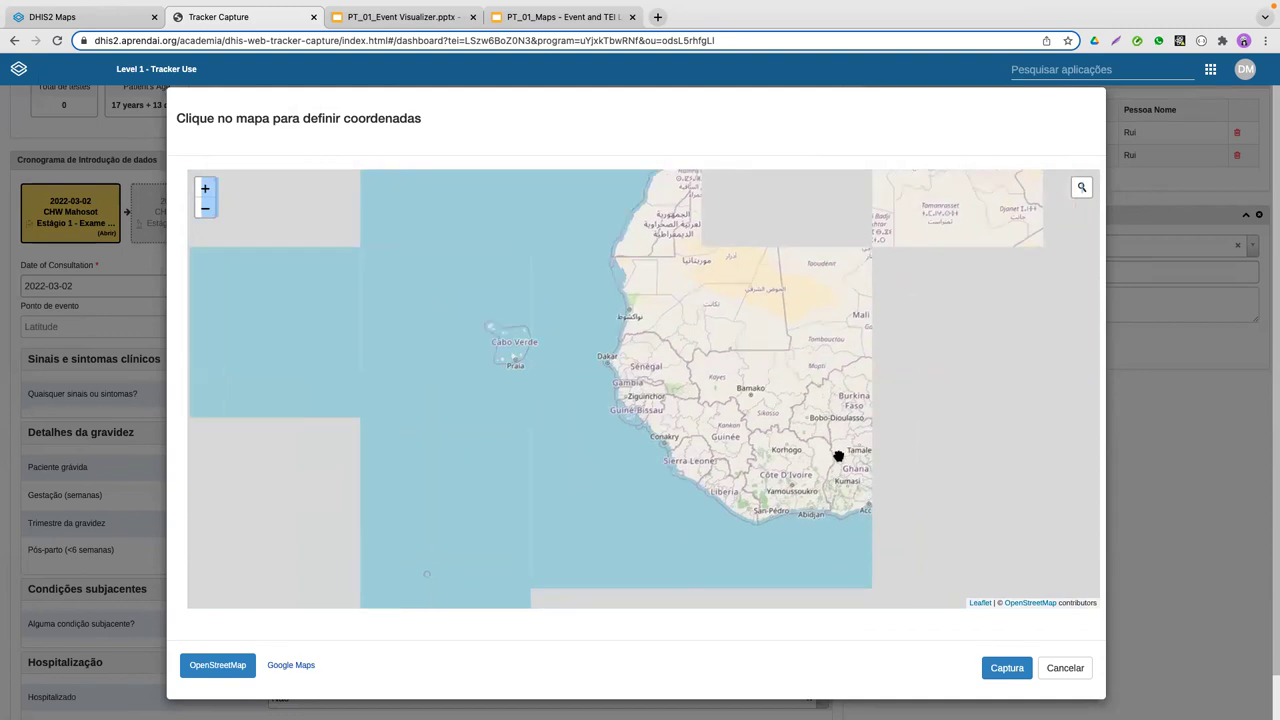
{"action": "left_click_drag", "start_coordinate": [737, 449], "coordinate": [427, 162]}
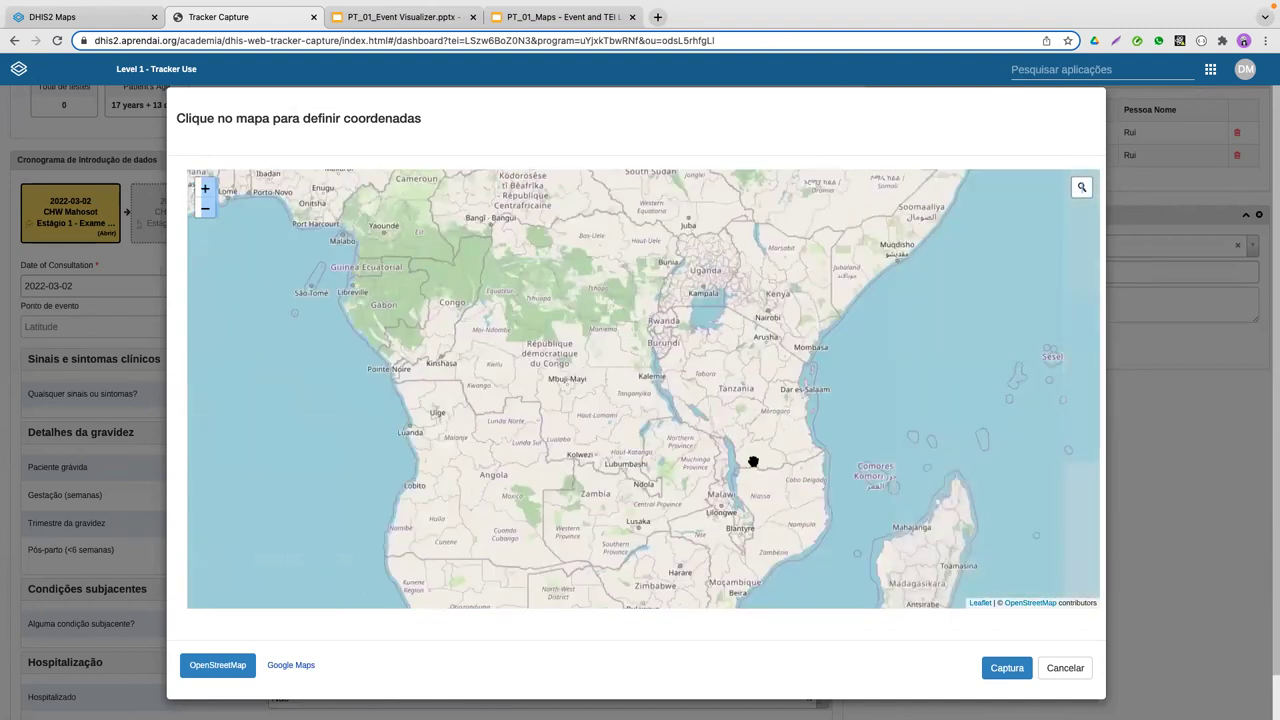
{"action": "left_click_drag", "start_coordinate": [754, 460], "coordinate": [738, 447]}
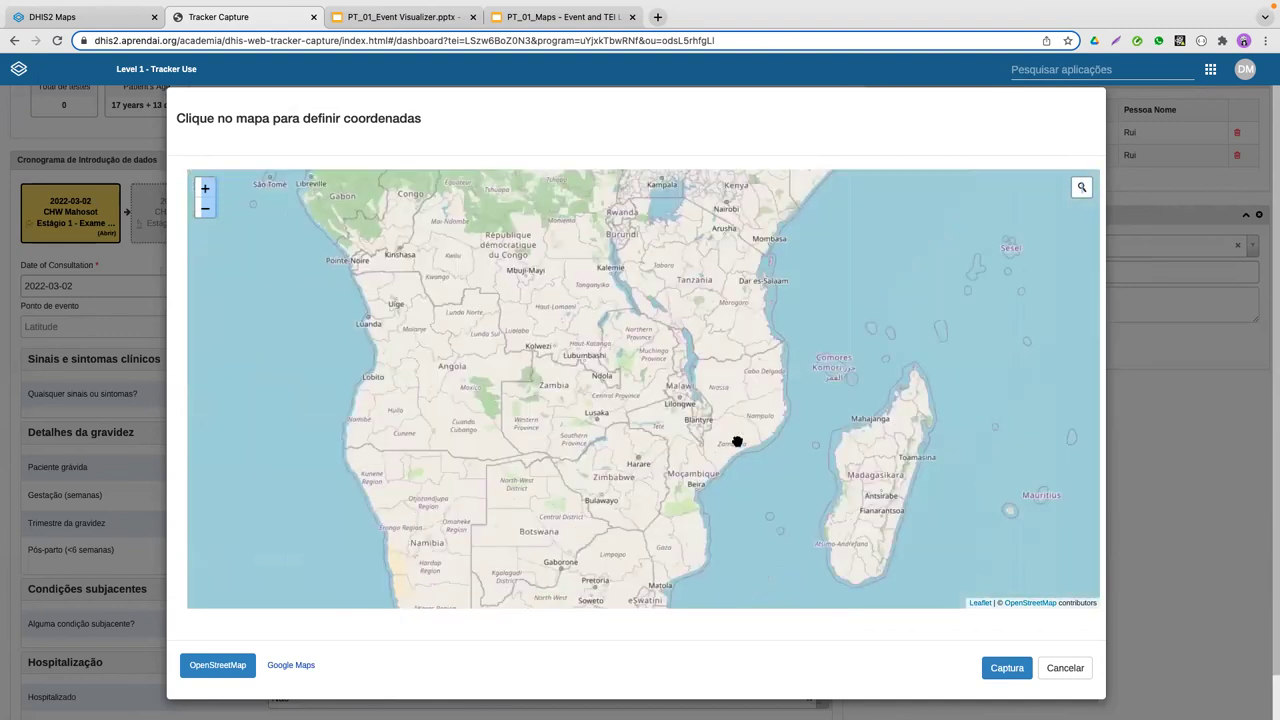
{"action": "left_click_drag", "start_coordinate": [703, 494], "coordinate": [700, 406]}
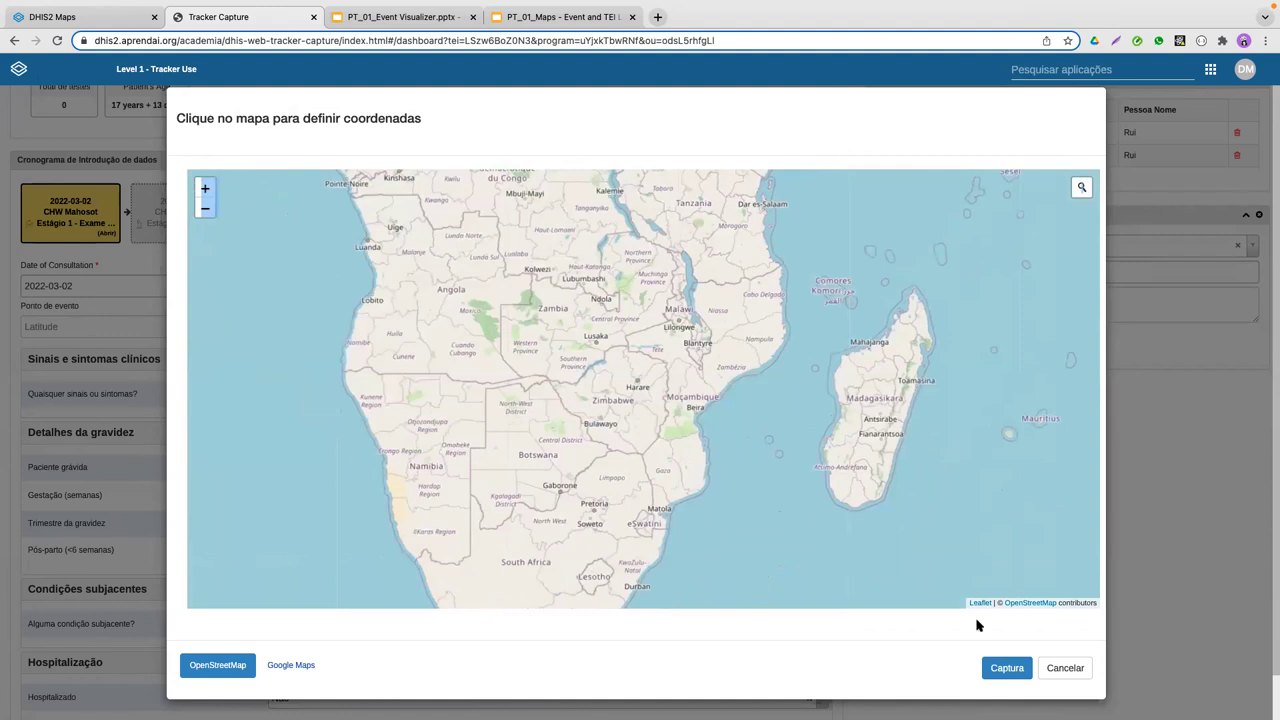
{"action": "left_click", "coordinate": [1064, 668]}
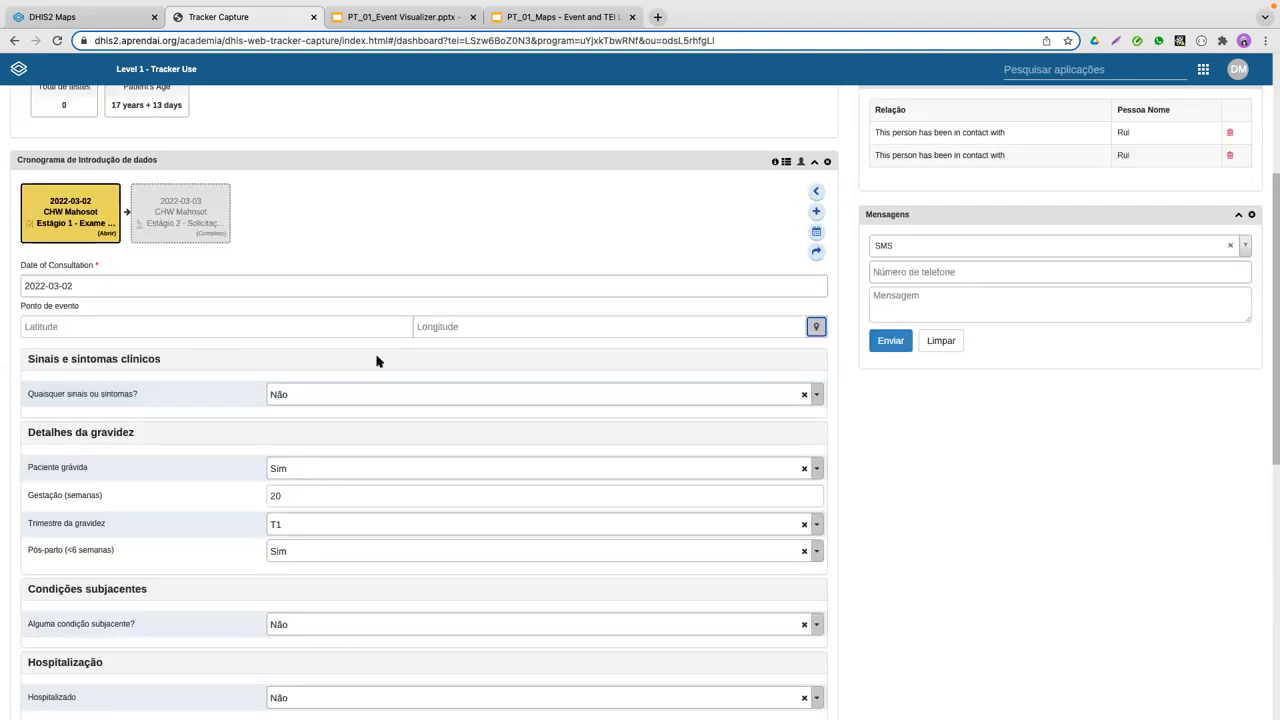
Step: Switch to the DHIS2 Maps app and view where Mapas is listed among the available applications
{"action": "scroll", "coordinate": [377, 291], "scroll_direction": "up", "scroll_amount": 5}
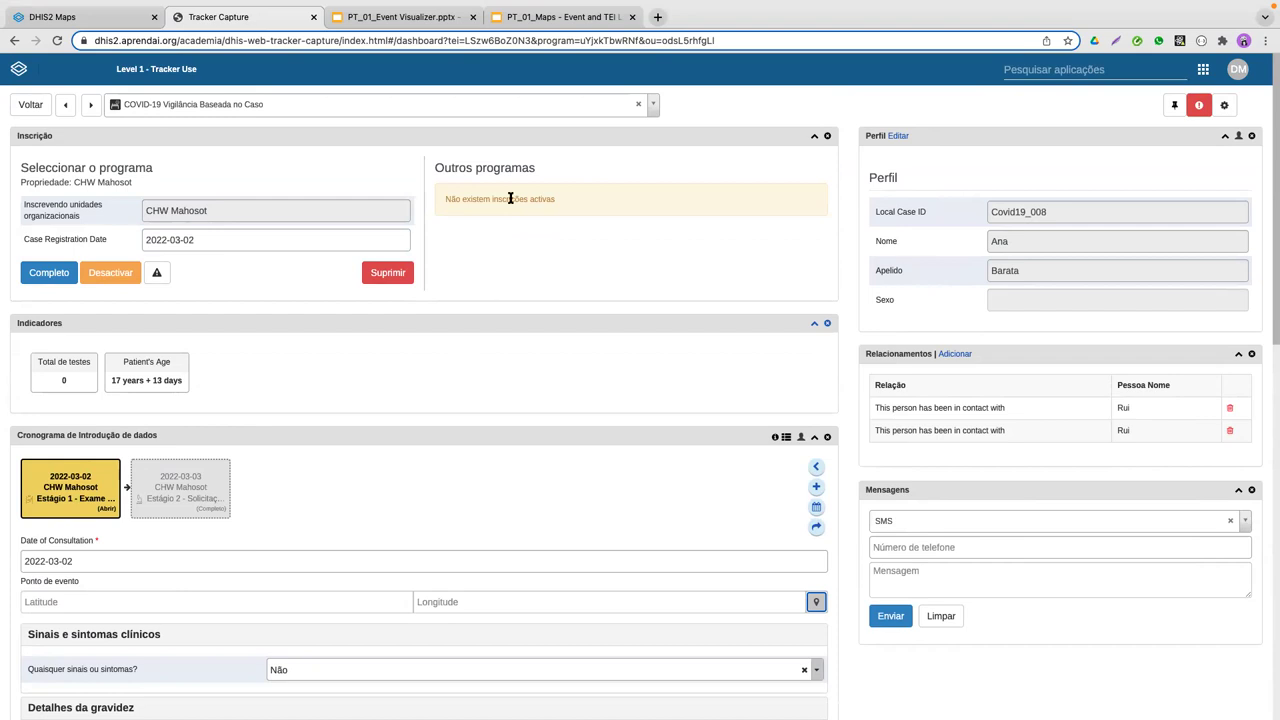
{"action": "left_click", "coordinate": [60, 17]}
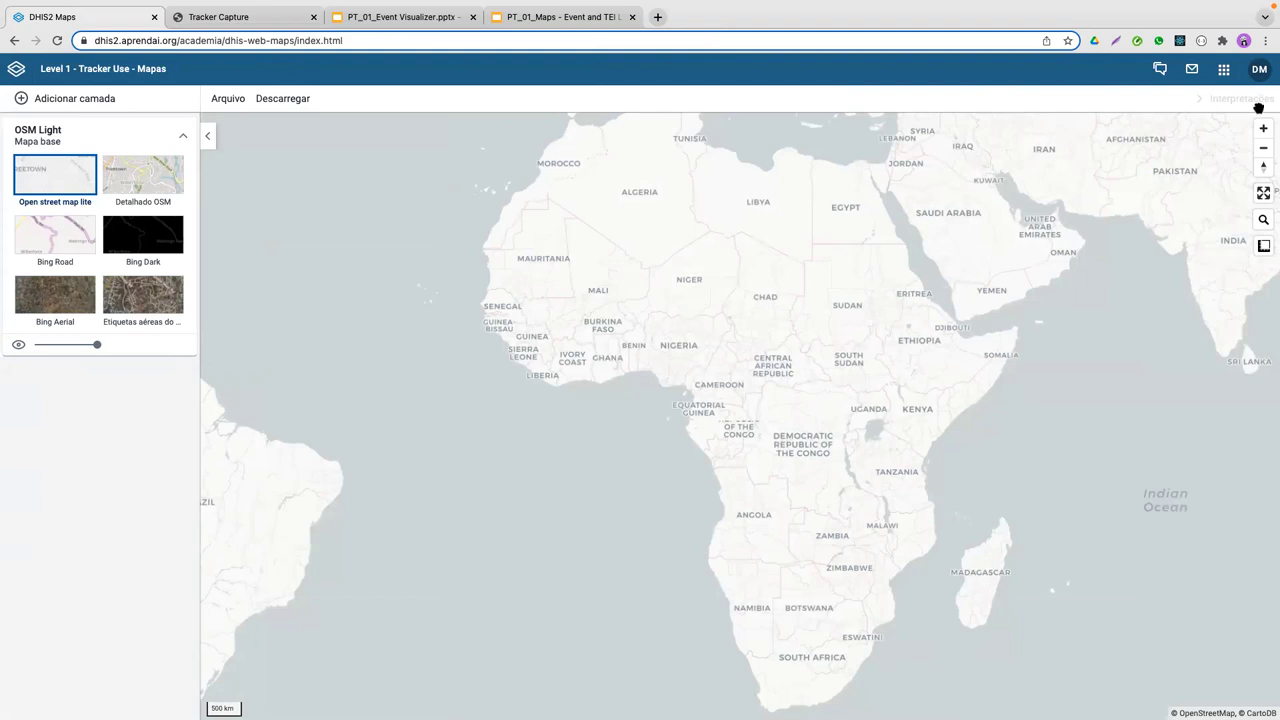
{"action": "left_click", "coordinate": [1224, 70]}
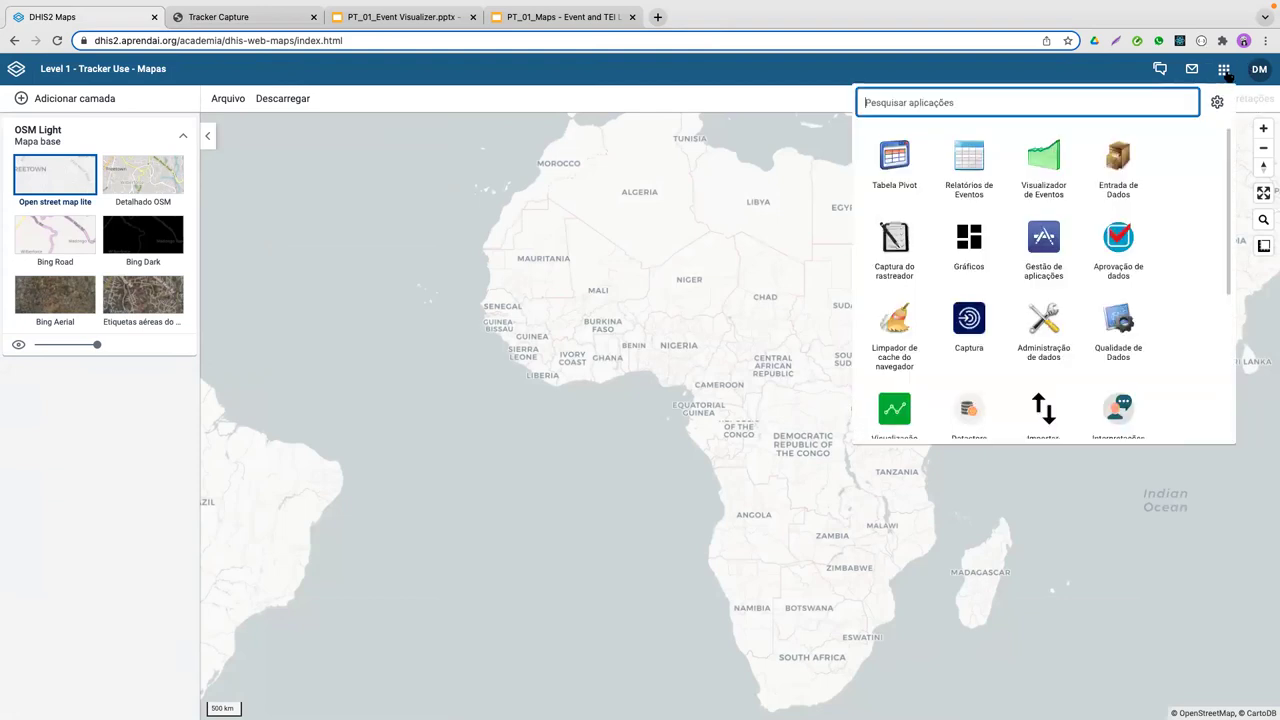
{"action": "scroll", "coordinate": [1018, 325], "scroll_direction": "down", "scroll_amount": 3}
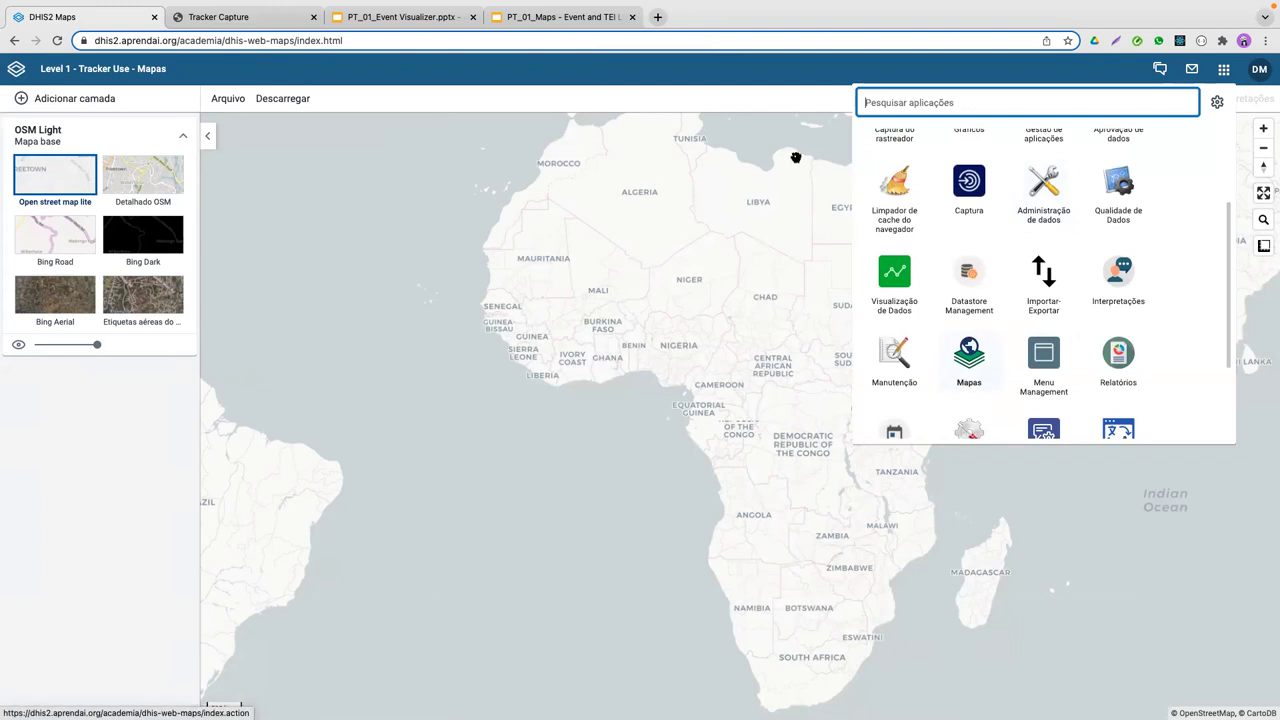
{"action": "left_click", "coordinate": [609, 365]}
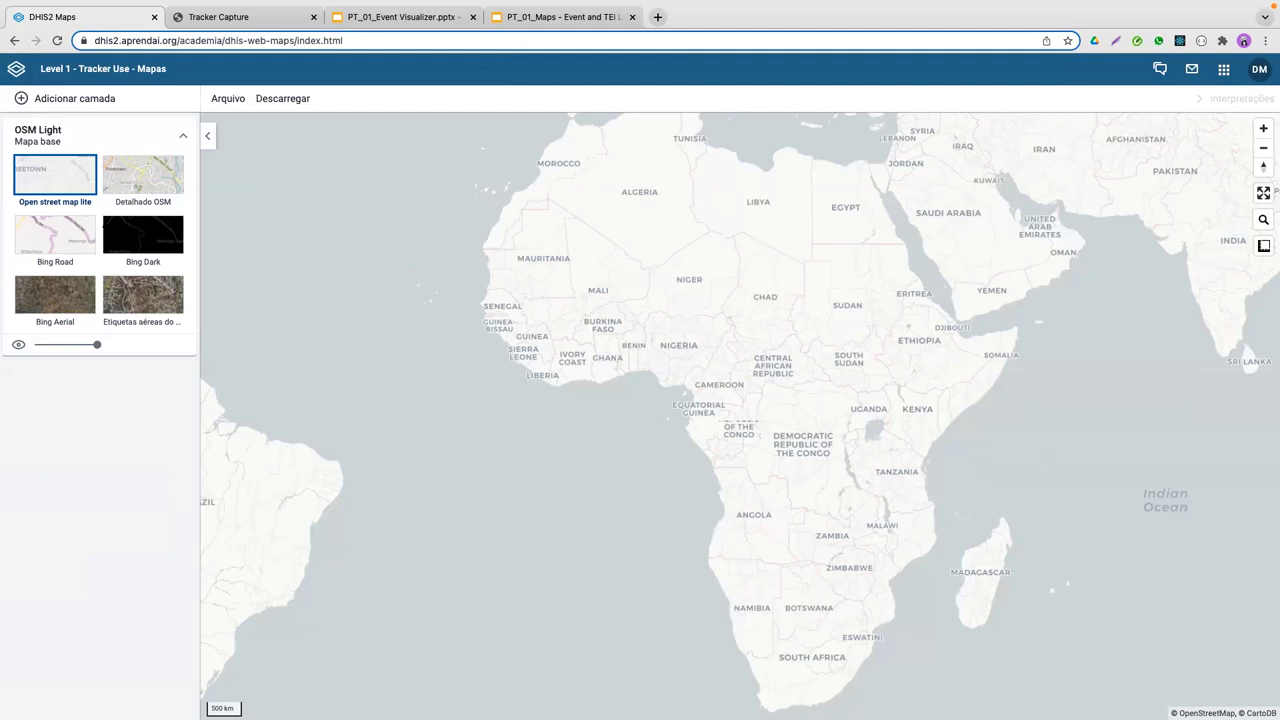
Step: Preview the Detalhado OSM and Bing Road base maps, then return to Open street map lite and try its visibility and opacity controls
{"action": "left_click", "coordinate": [120, 175]}
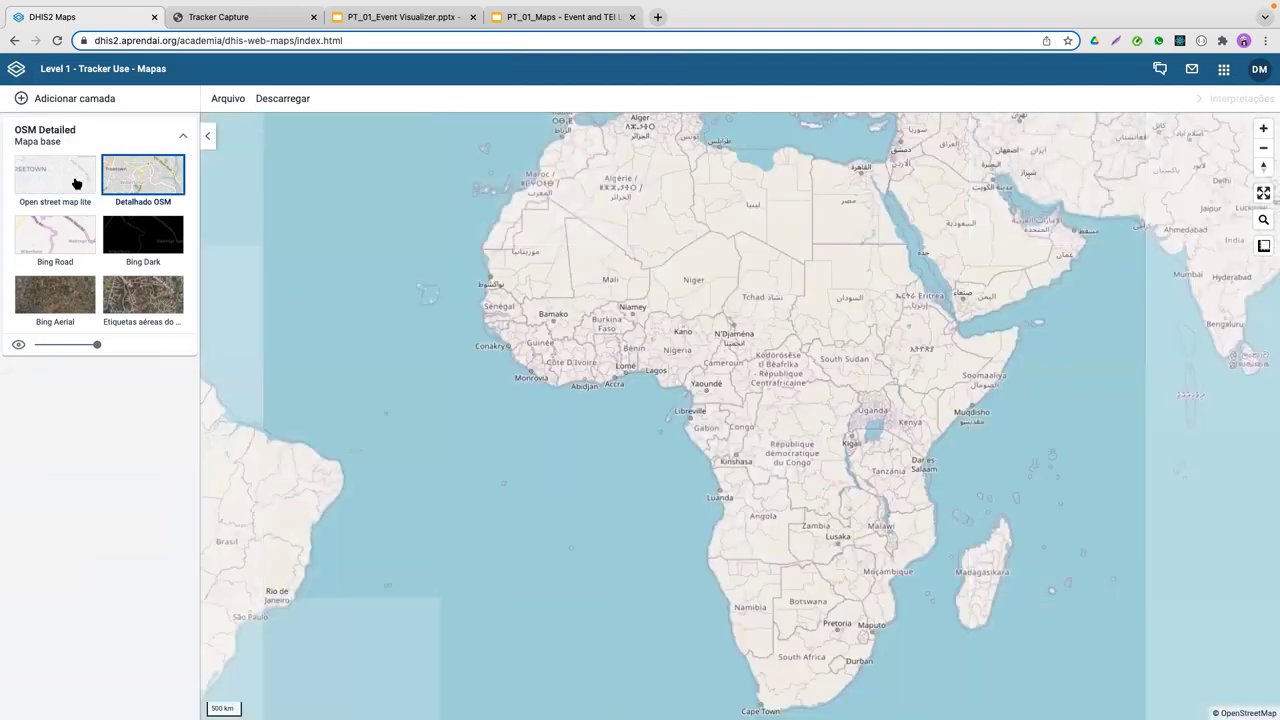
{"action": "left_click", "coordinate": [76, 183]}
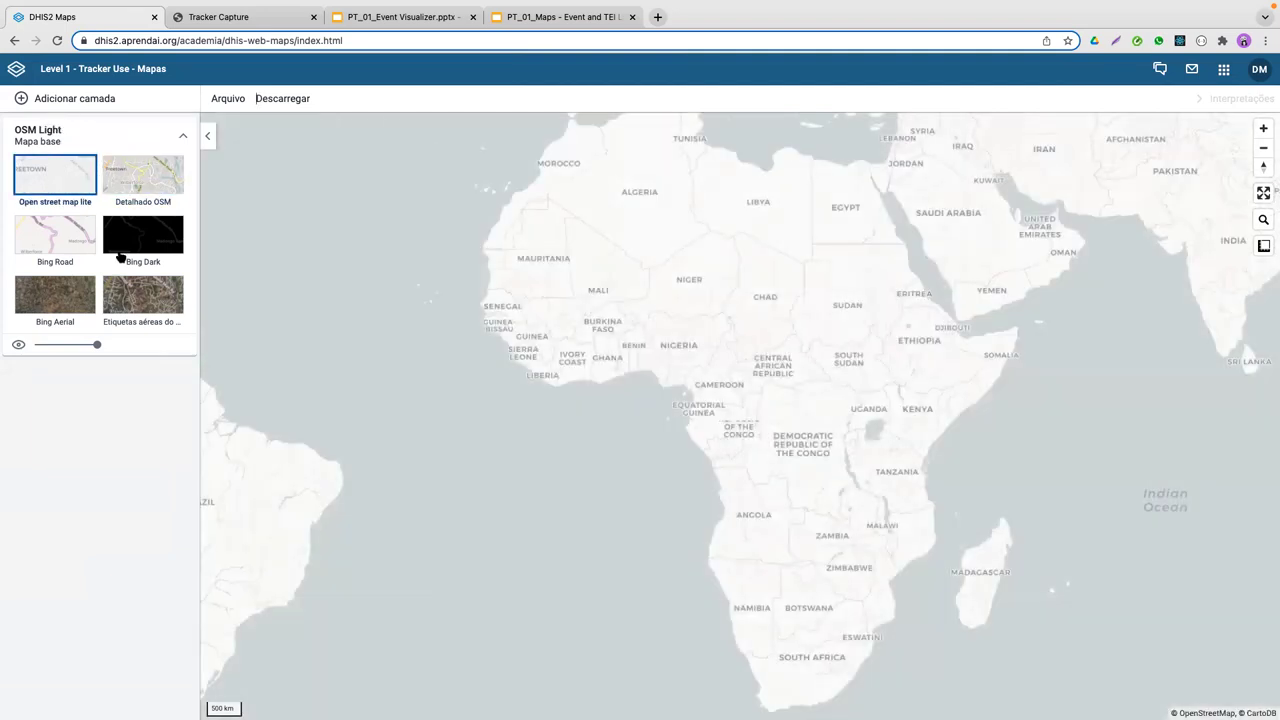
{"action": "left_click", "coordinate": [59, 243]}
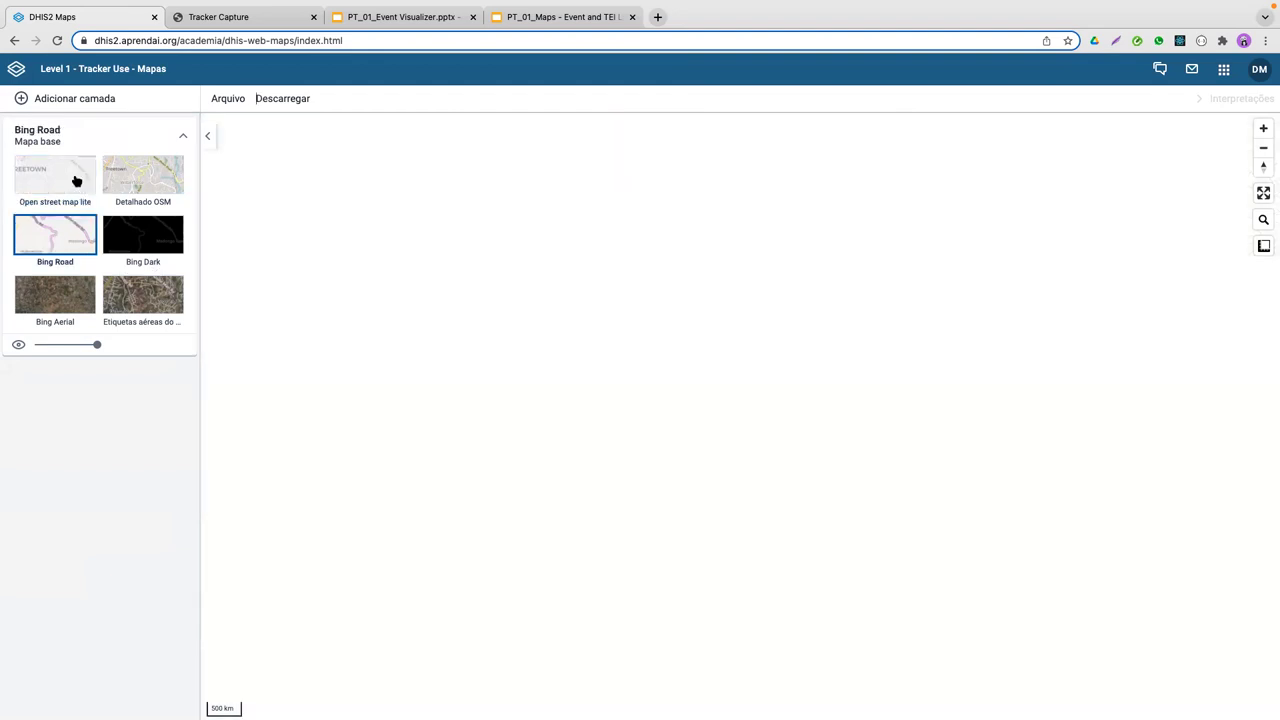
{"action": "left_click", "coordinate": [76, 180]}
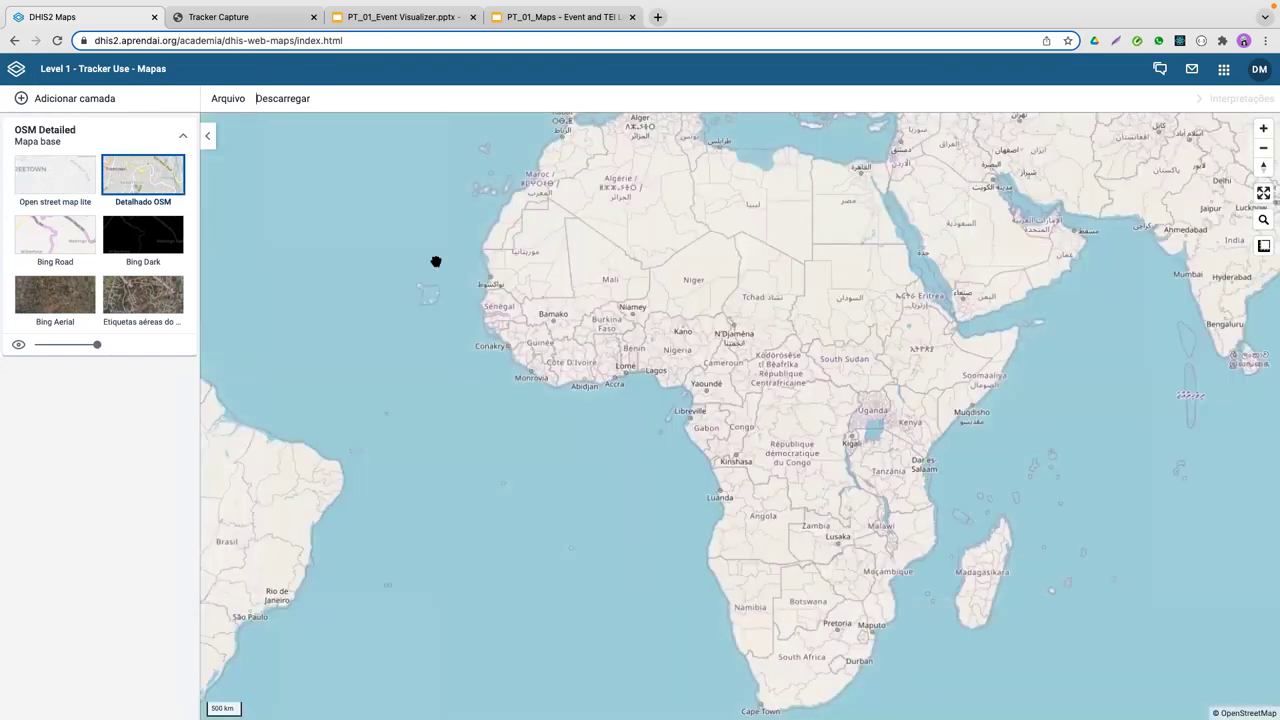
{"action": "left_click", "coordinate": [76, 183]}
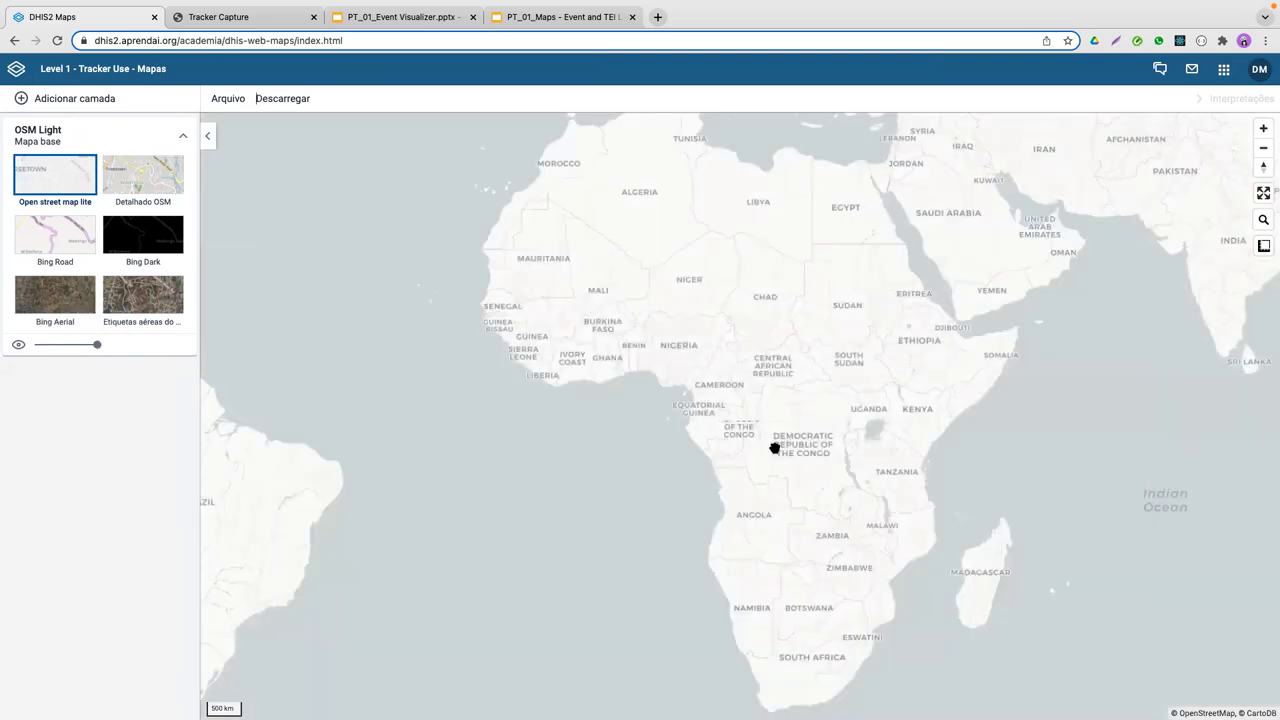
{"action": "left_click", "coordinate": [18, 344]}
{"action": "mouse_move", "coordinate": [97, 350]}
{"action": "left_mouse_down"}
{"action": "mouse_move", "coordinate": [37, 346]}
{"action": "mouse_move", "coordinate": [117, 340]}
{"action": "left_mouse_up"}
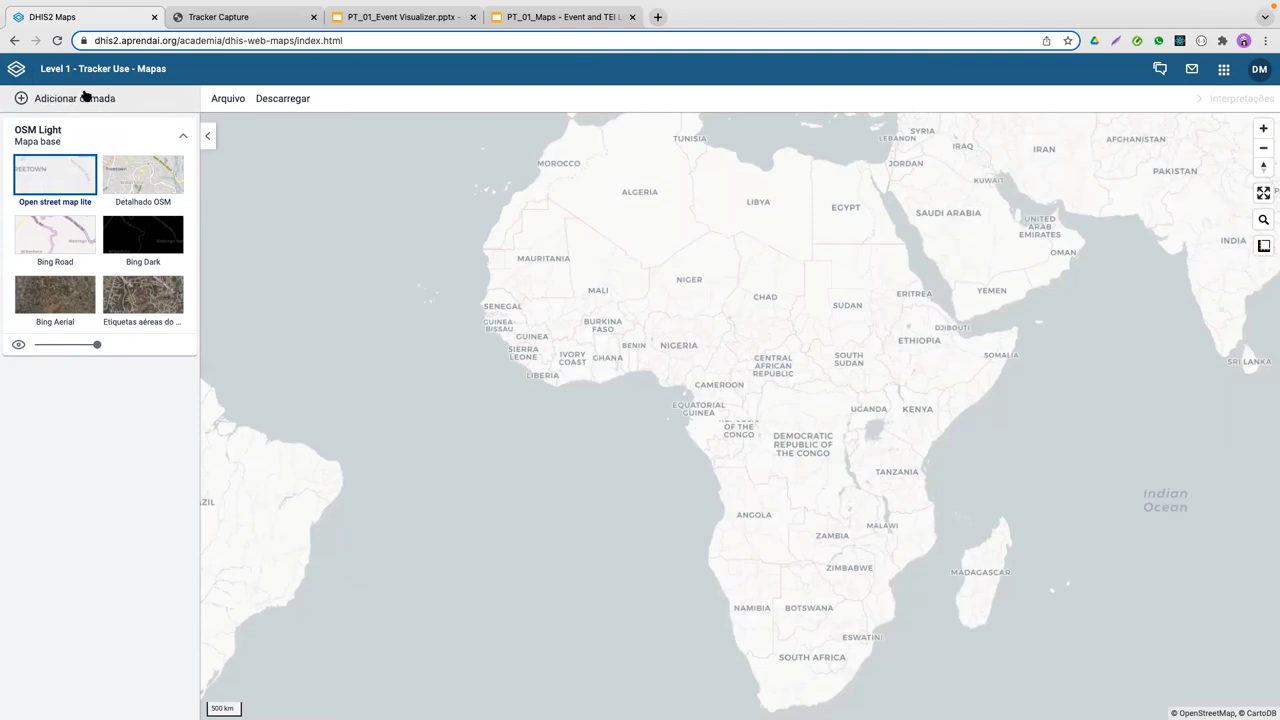
Step: Review the Arquivo options and the Baixar mapas download options, and close them without downloading
{"action": "left_click", "coordinate": [226, 100]}
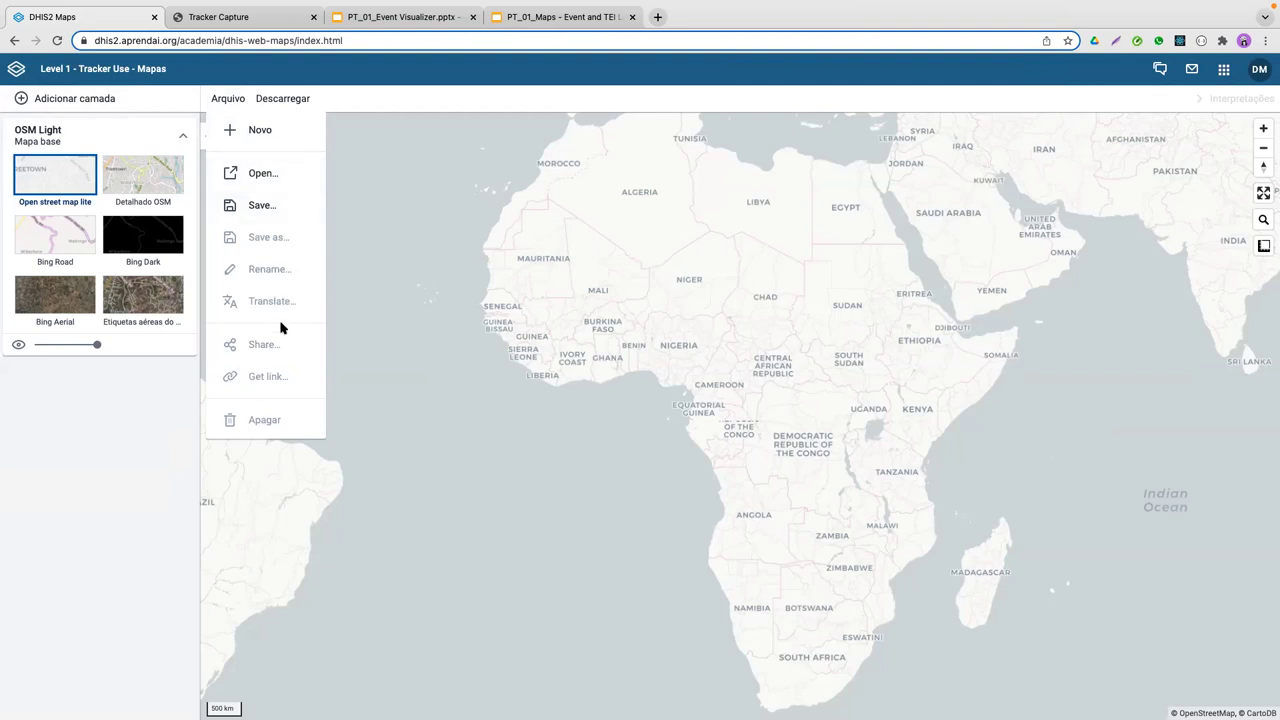
{"action": "left_click", "coordinate": [287, 99]}
{"action": "left_click", "coordinate": [290, 100]}
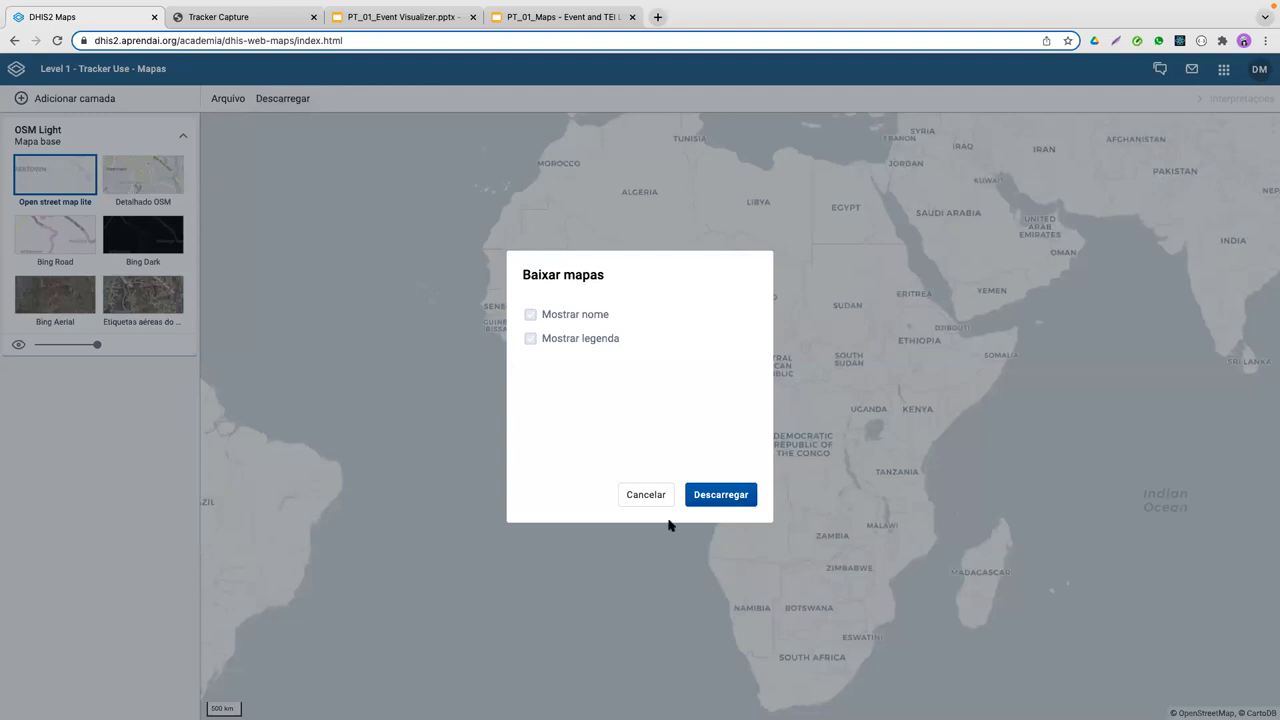
{"action": "left_click", "coordinate": [649, 494]}
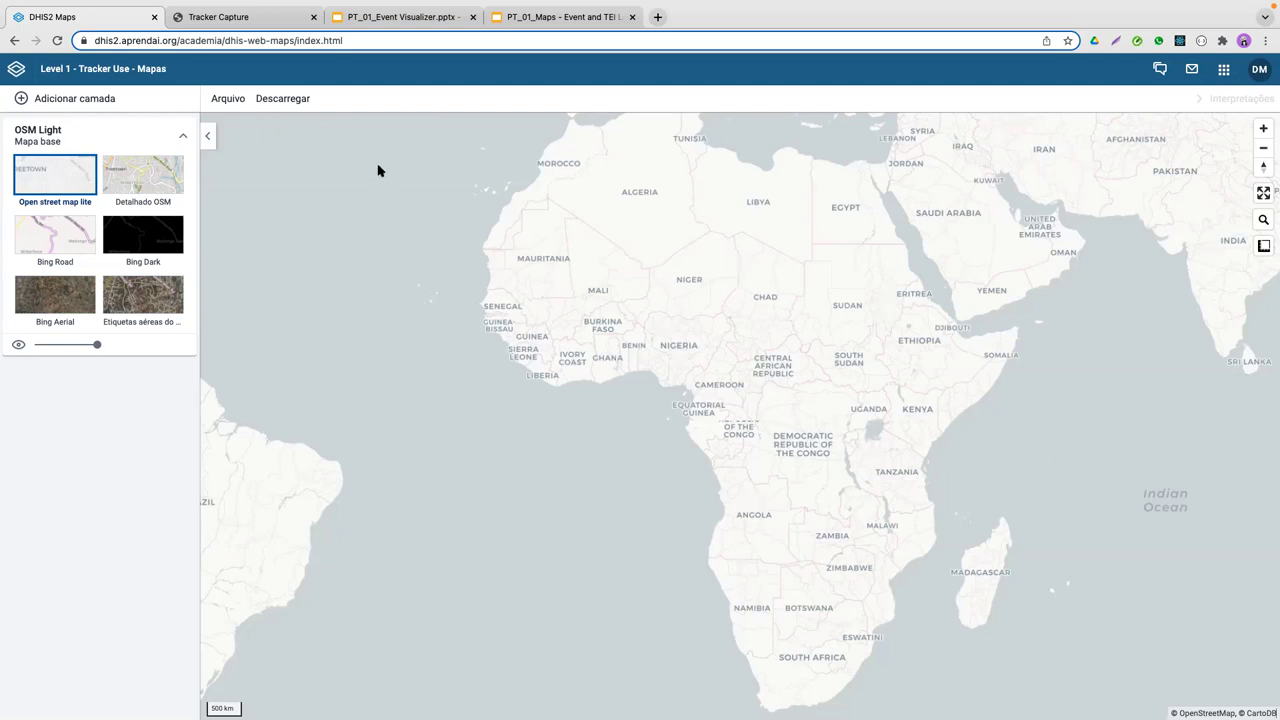
{"action": "left_click", "coordinate": [57, 100]}
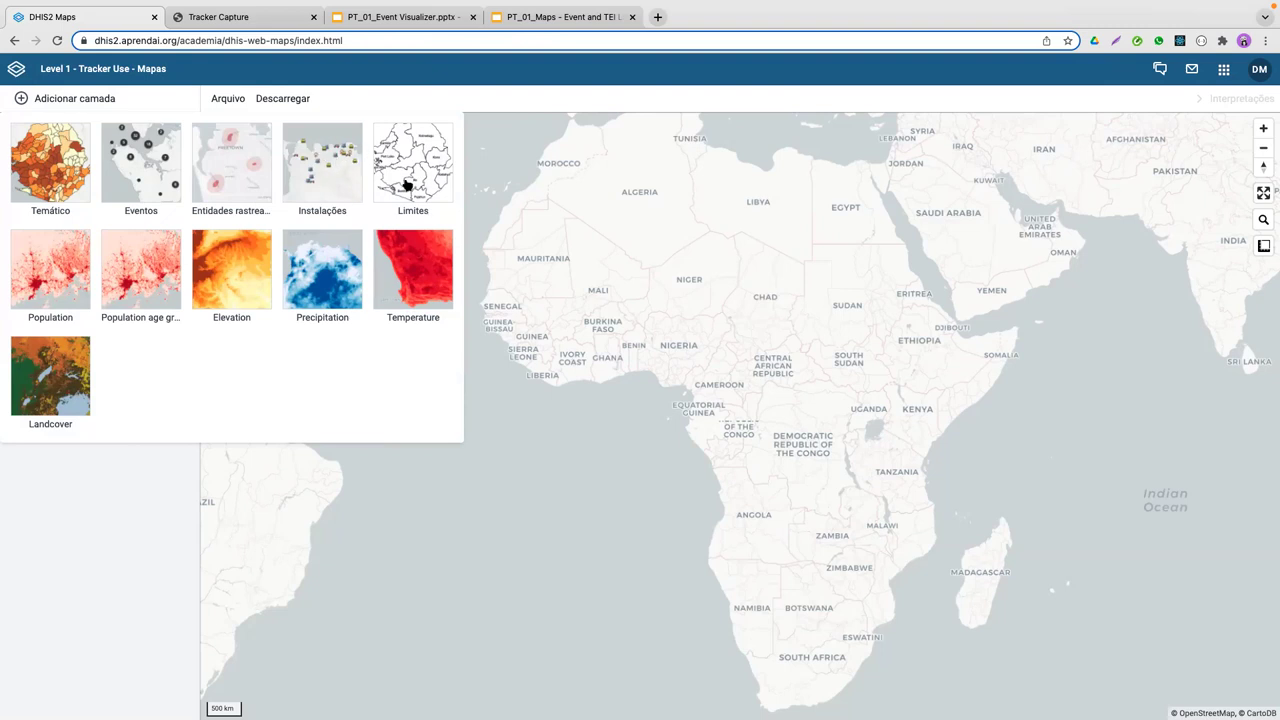
{"action": "left_click", "coordinate": [148, 157]}
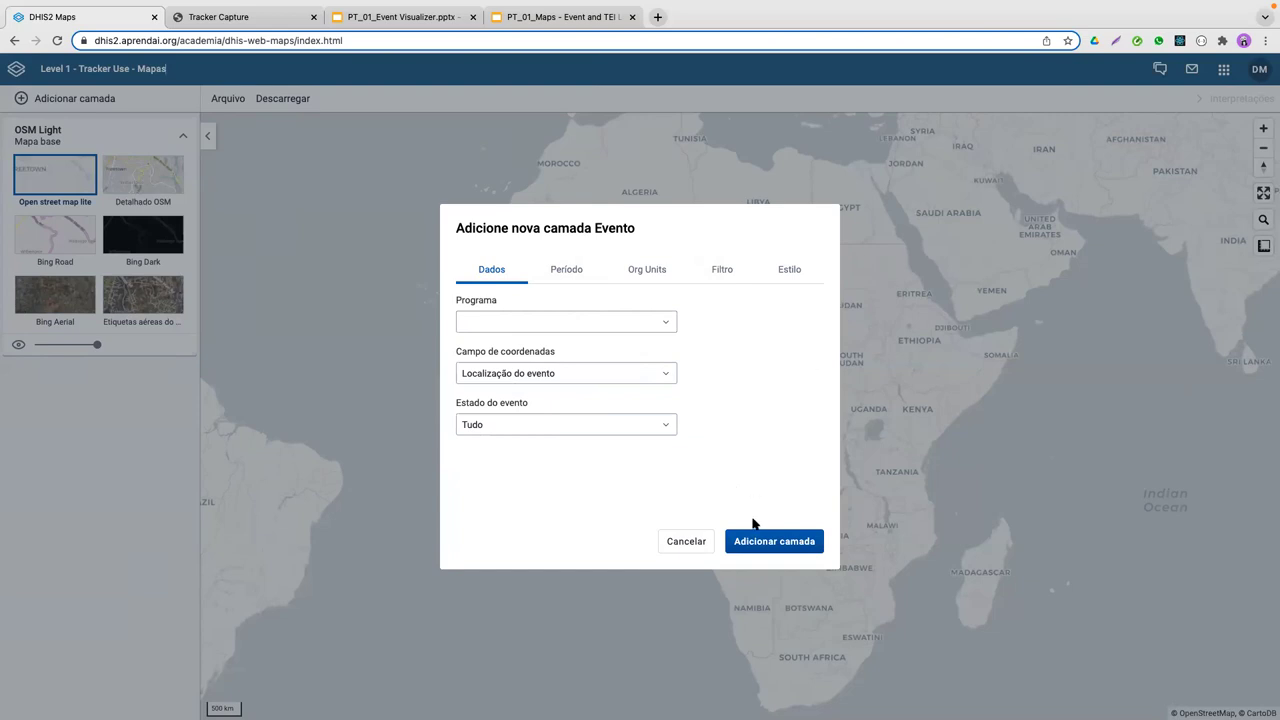
{"action": "left_click", "coordinate": [44, 104]}
Step: Add a Limites boundary layer for Lao PDR and reduce the OSM Light base map's opacity to its minimum
{"action": "left_click", "coordinate": [44, 100]}
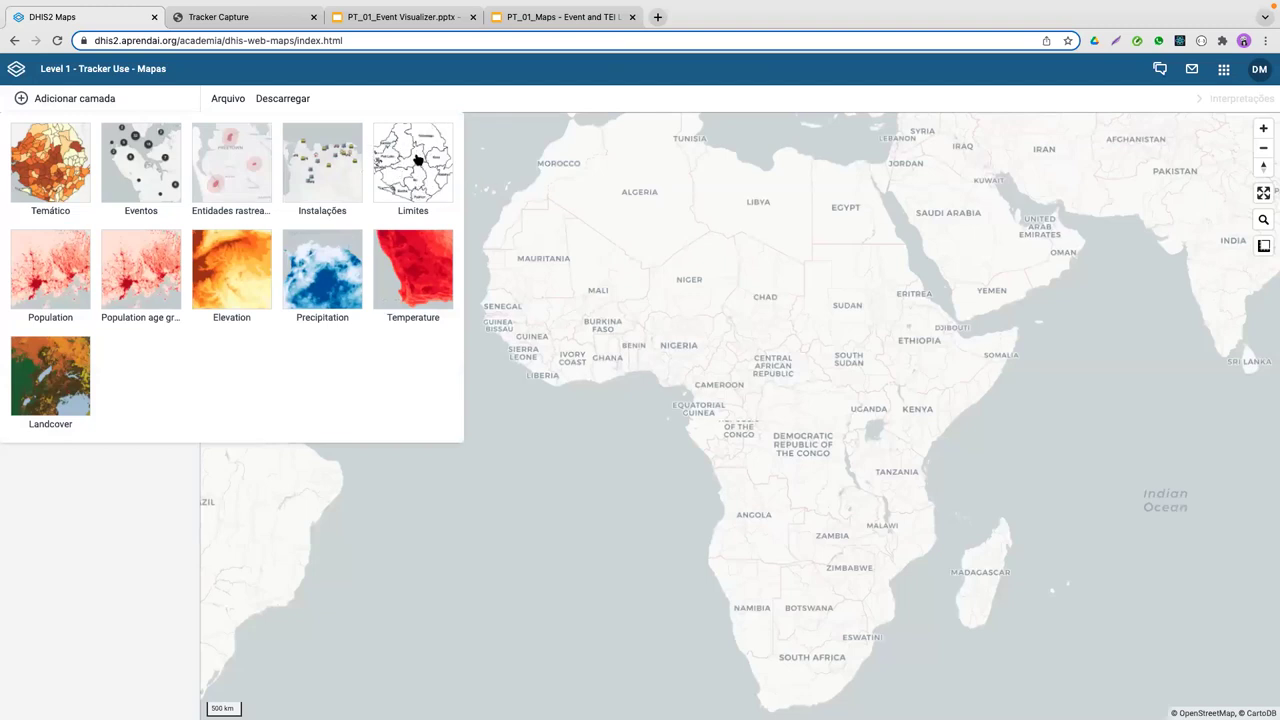
{"action": "left_click", "coordinate": [419, 181]}
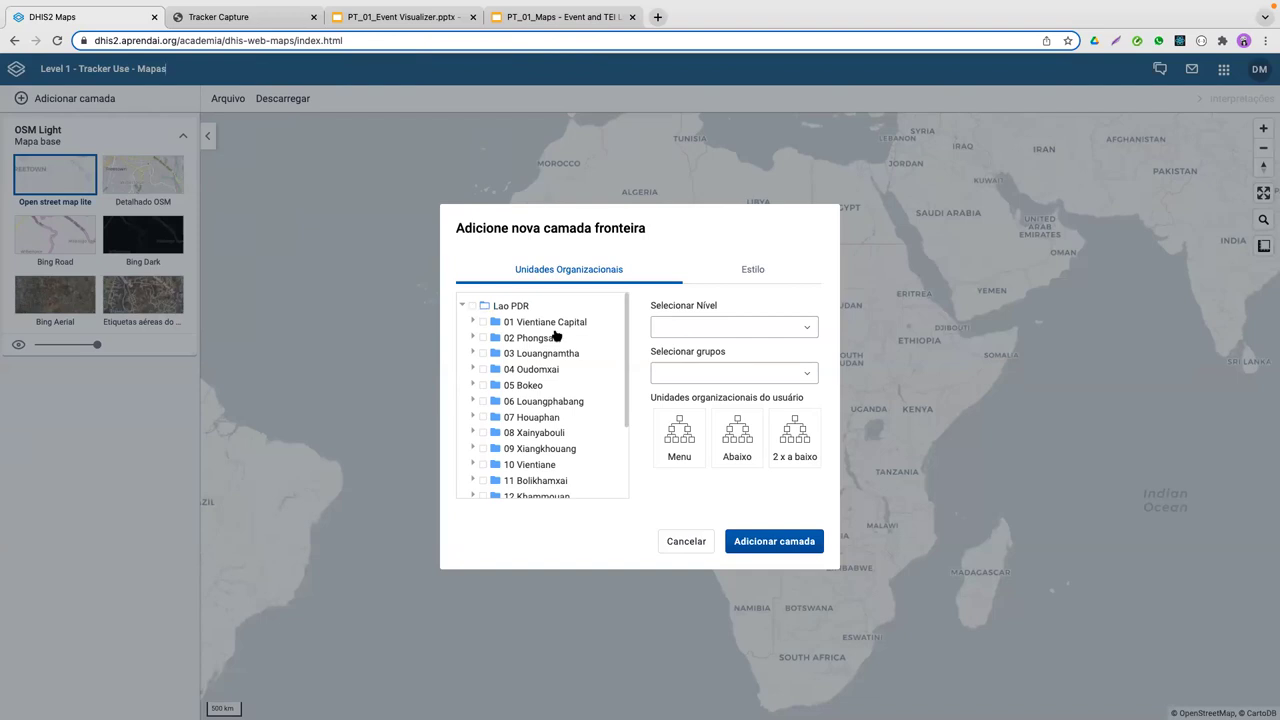
{"action": "left_click", "coordinate": [473, 305]}
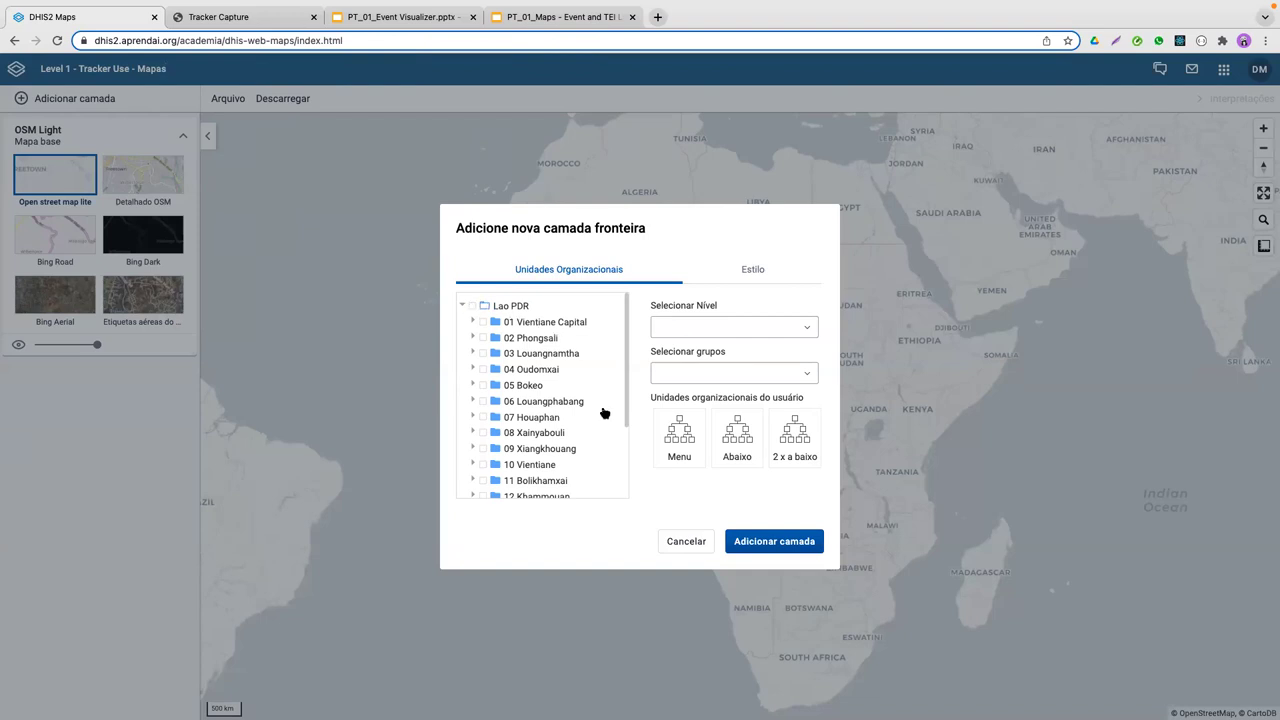
{"action": "left_click", "coordinate": [778, 543]}
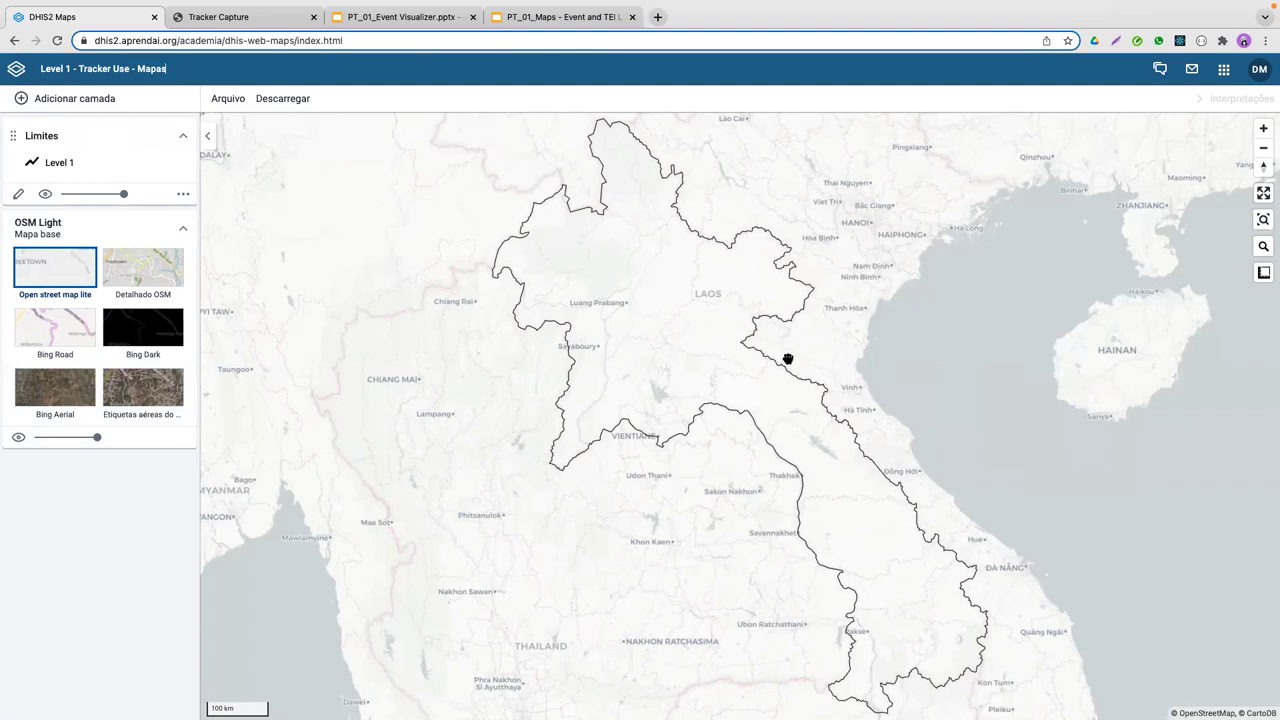
{"action": "left_click", "coordinate": [19, 438]}
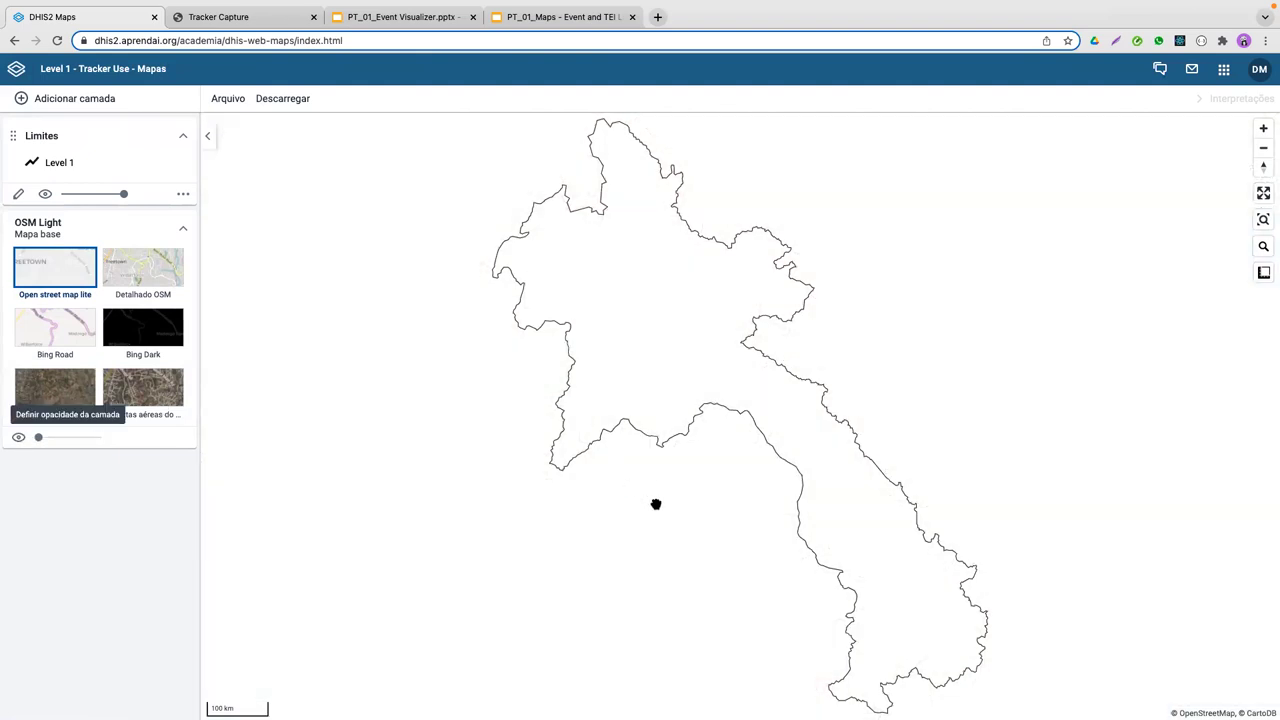
{"action": "scroll", "coordinate": [656, 504], "scroll_direction": "down", "scroll_amount": 2}
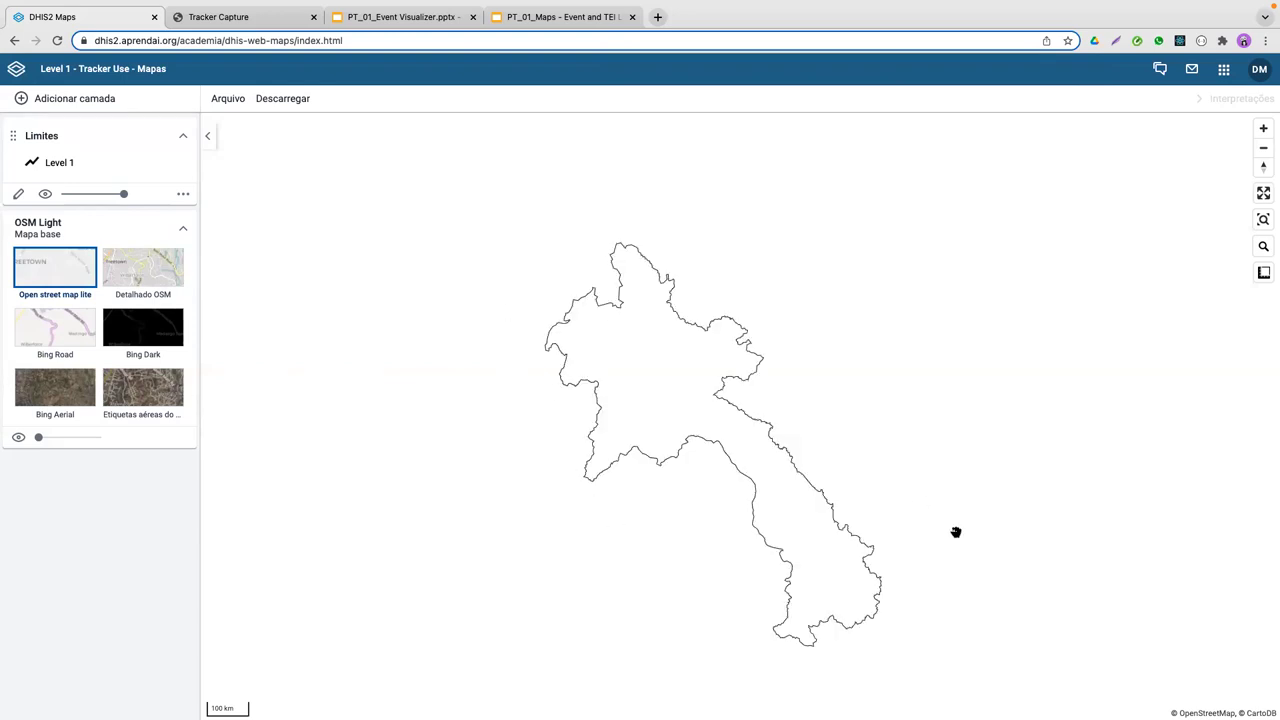
Step: Open the Limites layer for editing, deselect Lao PDR, and review the available organisation unit levels and groups
{"action": "left_click", "coordinate": [19, 194]}
{"action": "left_click", "coordinate": [471, 306]}
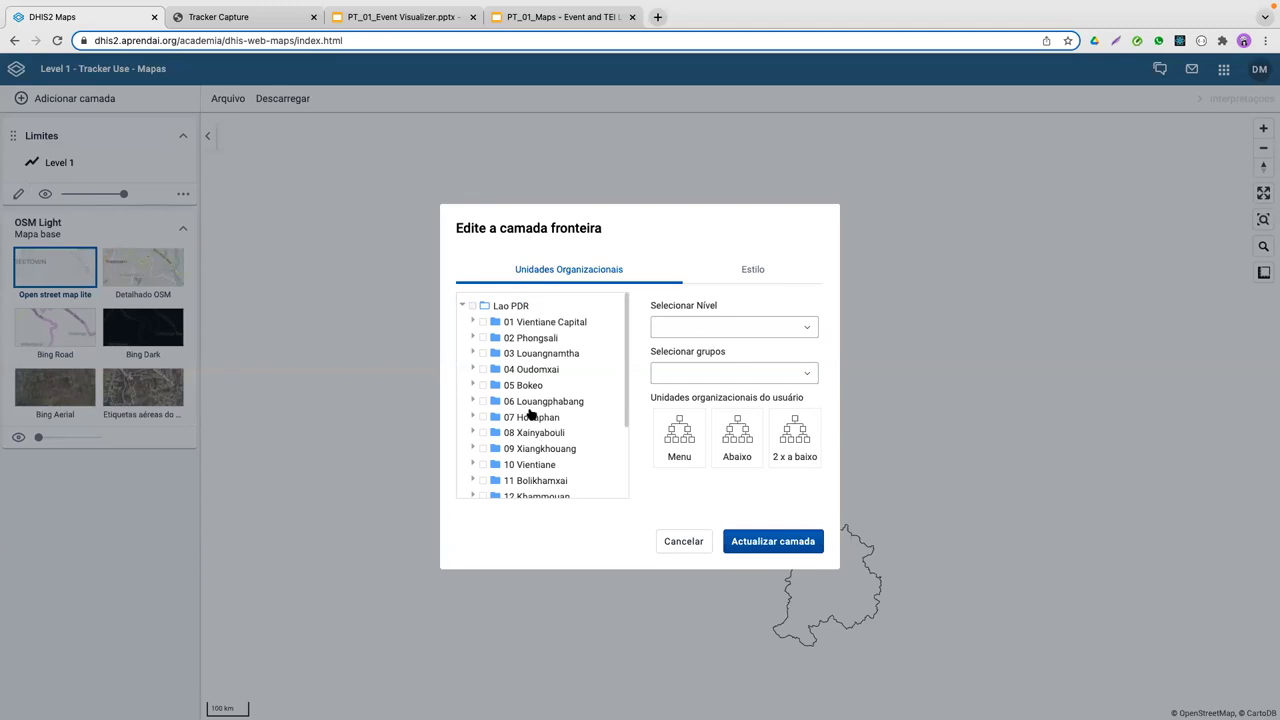
{"action": "scroll", "coordinate": [566, 428], "scroll_direction": "down", "scroll_amount": 3}
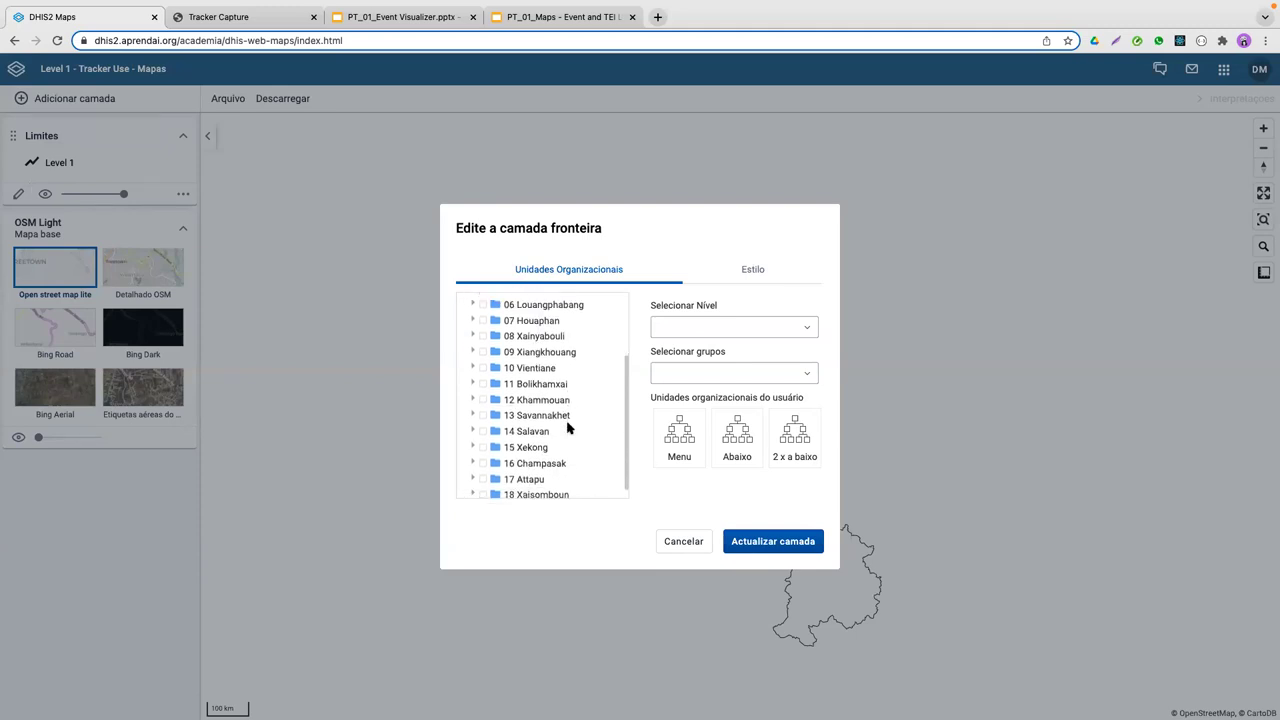
{"action": "scroll", "coordinate": [563, 429], "scroll_direction": "up", "scroll_amount": 3}
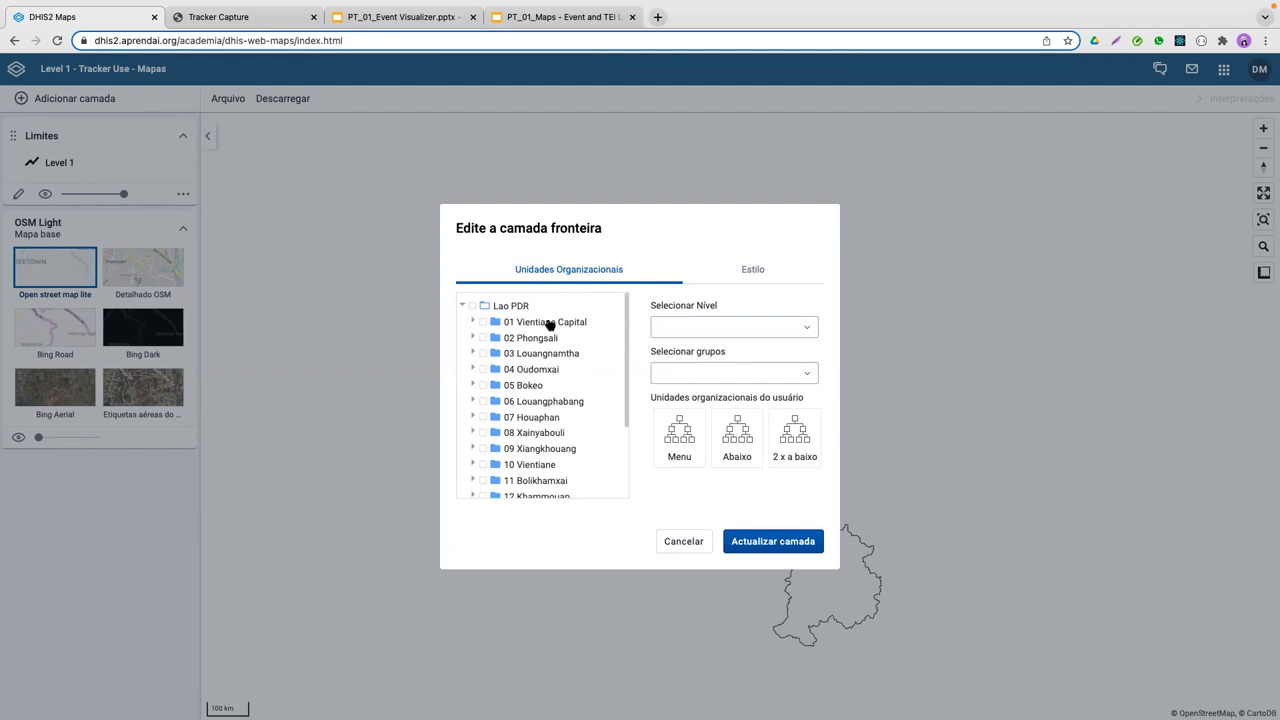
{"action": "left_click", "coordinate": [697, 328]}
{"action": "left_click", "coordinate": [695, 274]}
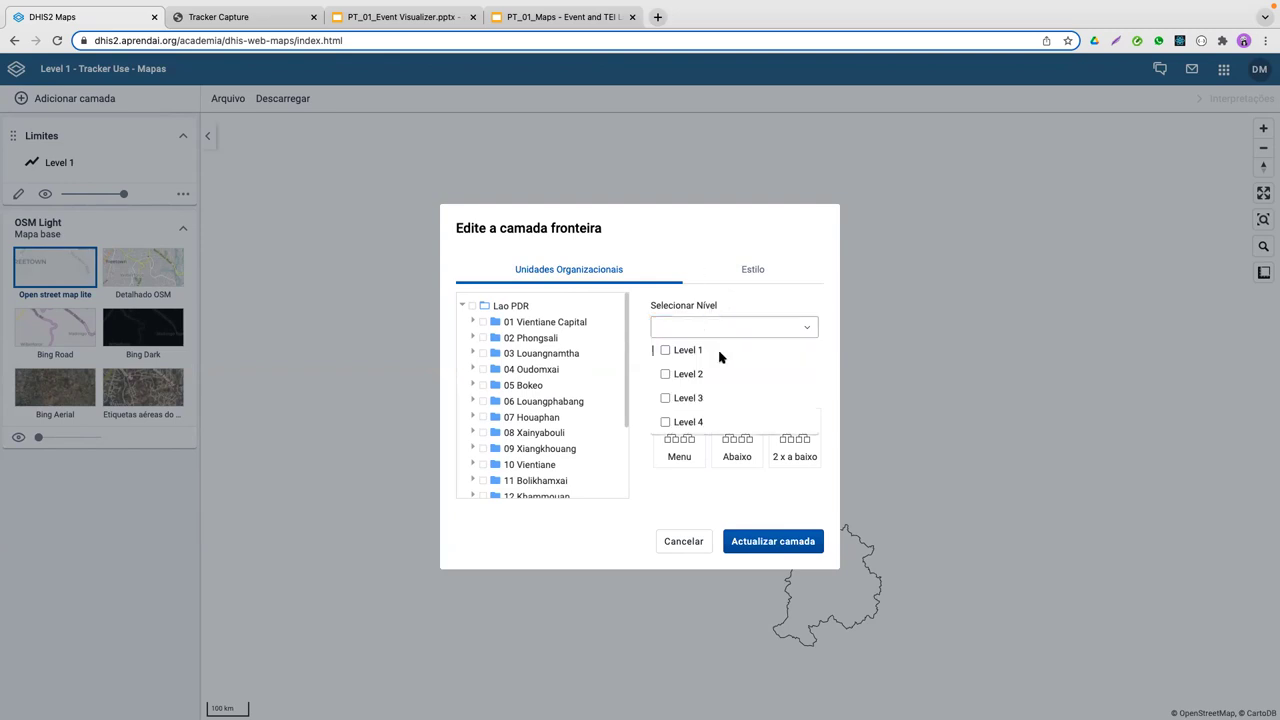
{"action": "left_click", "coordinate": [691, 375]}
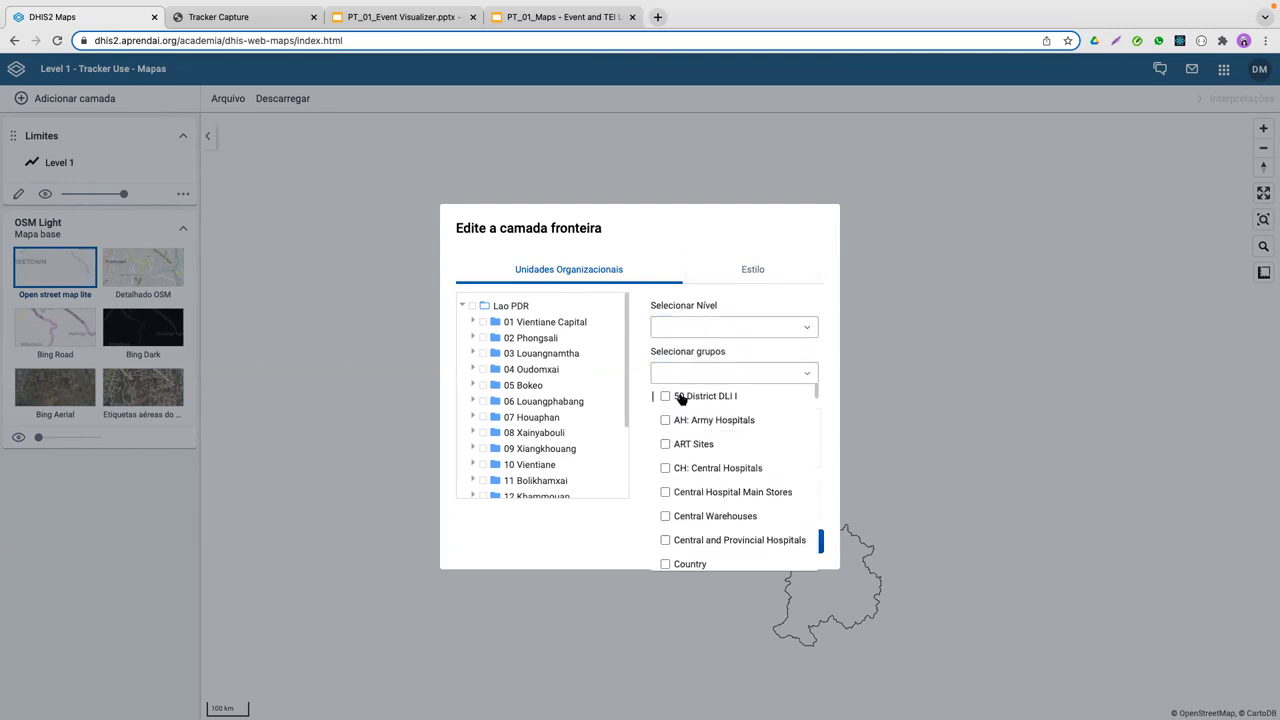
{"action": "key", "text": "Escape"}
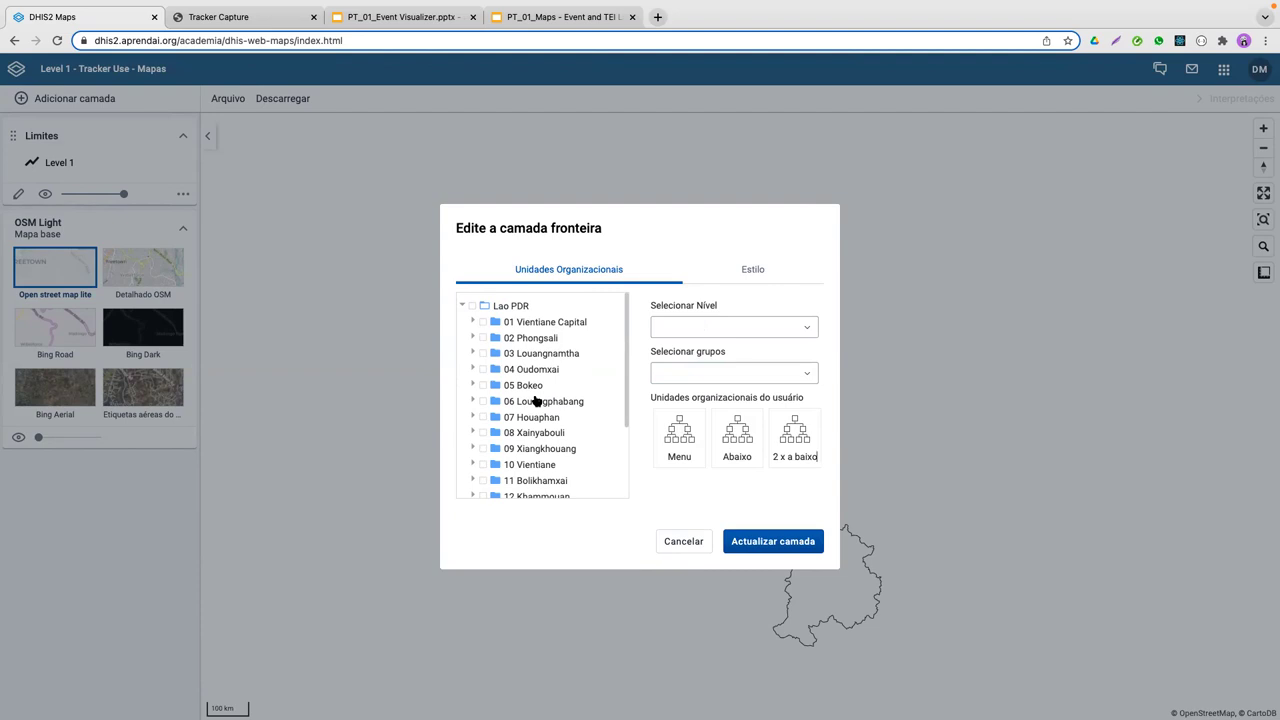
Step: Set the Limites layer's organisation unit level to Level 3 and update the layer on the map
{"action": "left_click", "coordinate": [711, 329]}
{"action": "left_click", "coordinate": [690, 403]}
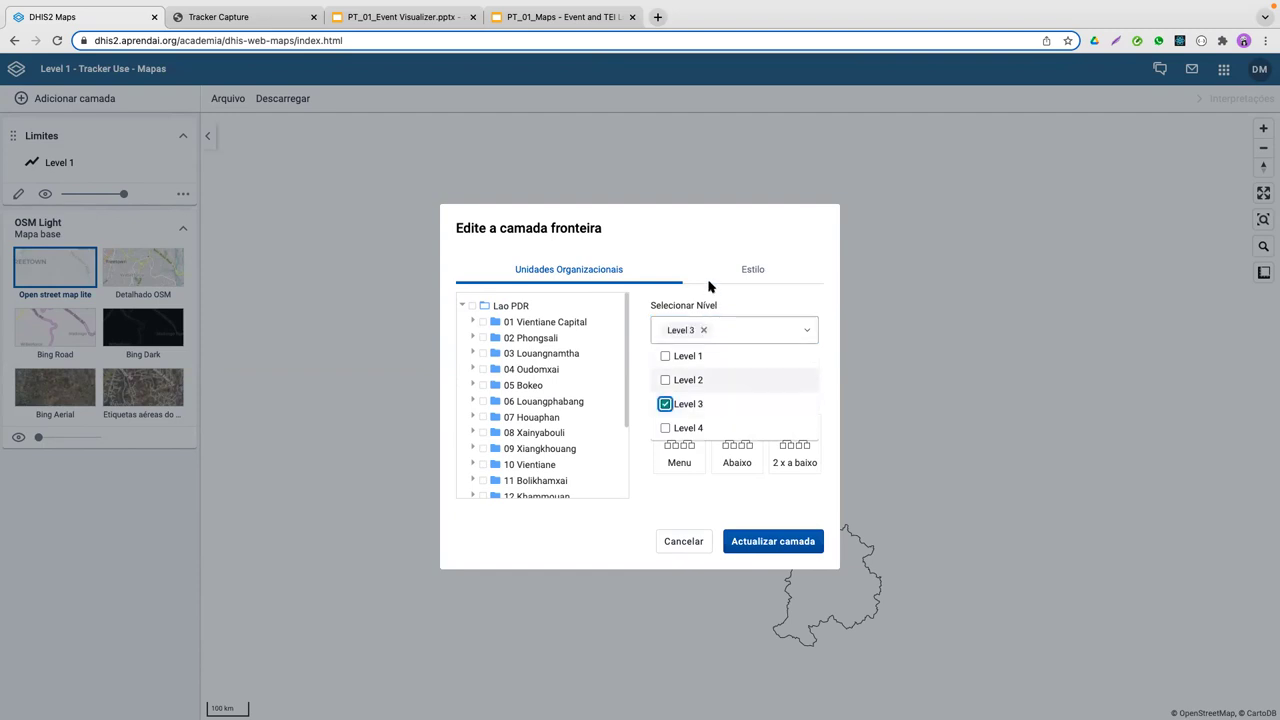
{"action": "left_click", "coordinate": [691, 243]}
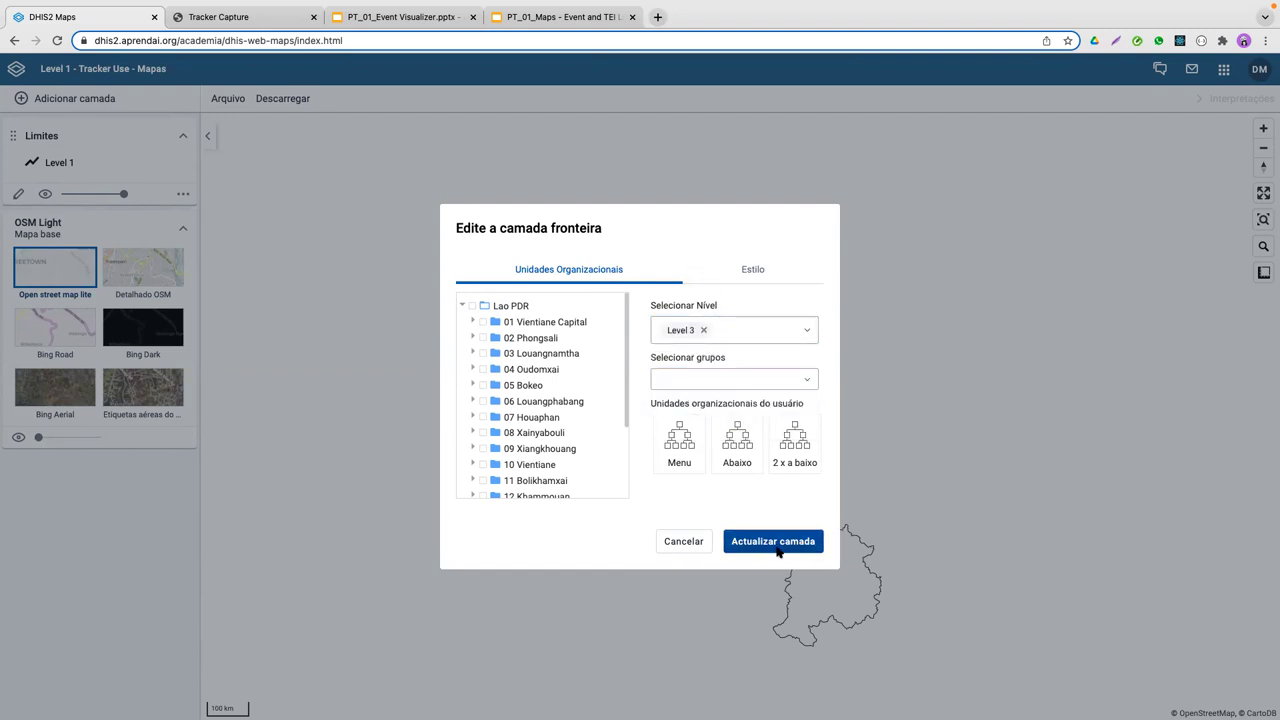
{"action": "left_click", "coordinate": [777, 549]}
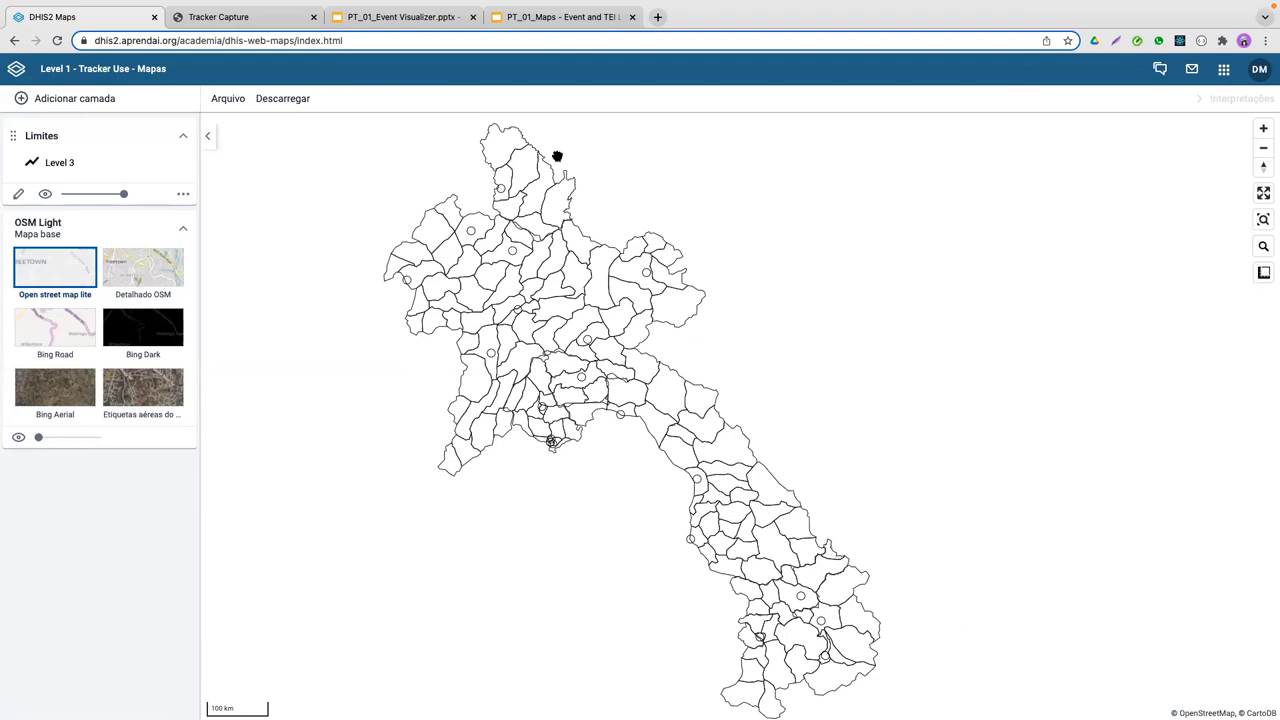
{"action": "scroll", "coordinate": [722, 418], "scroll_direction": "down", "scroll_amount": 1}
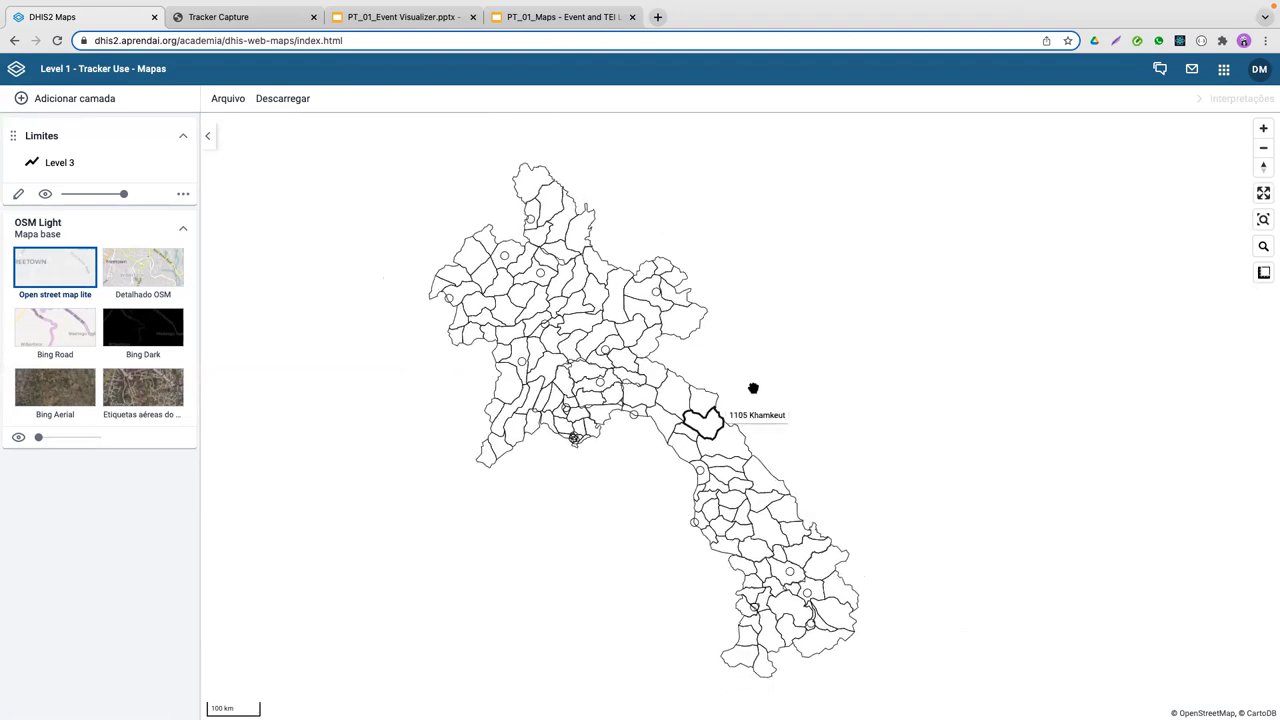
{"action": "scroll", "coordinate": [753, 388], "scroll_direction": "up", "scroll_amount": 1}
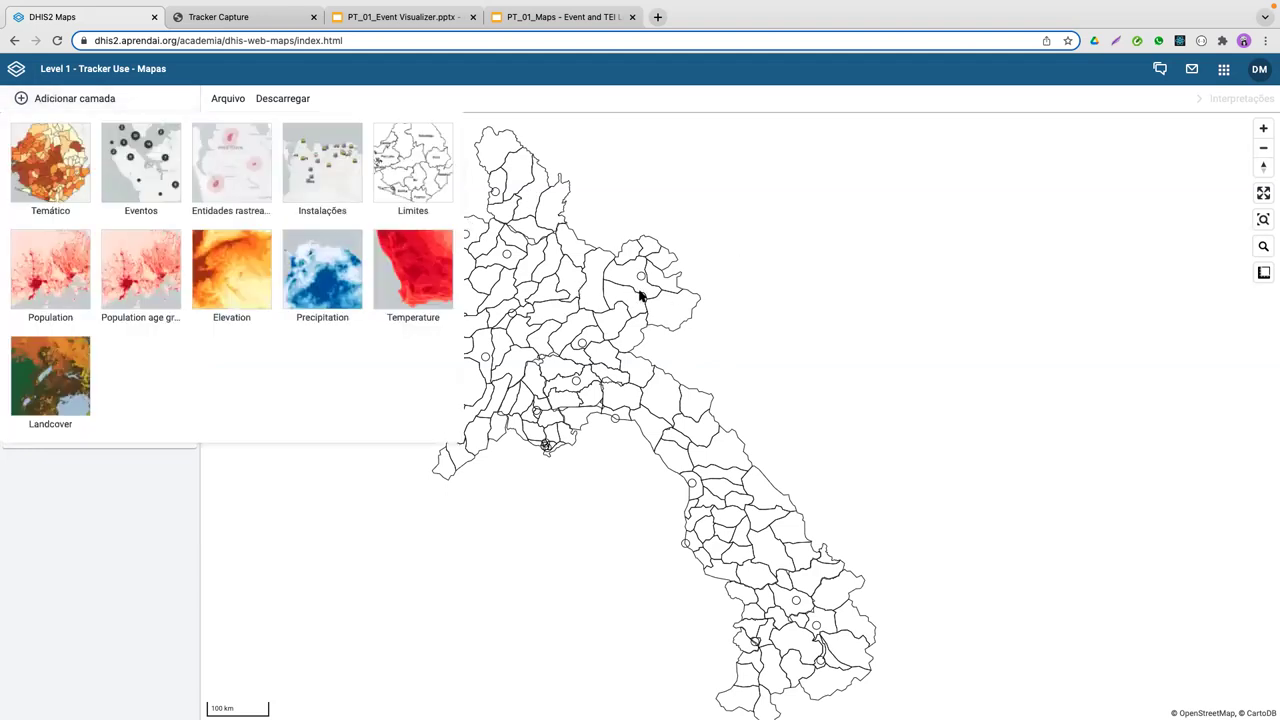
Step: Start a new Eventos layer using the COVID-19 Vigilância Baseada no Caso program and the Estágio 3 - Resultados do laboratório stage
{"action": "left_click", "coordinate": [804, 353]}
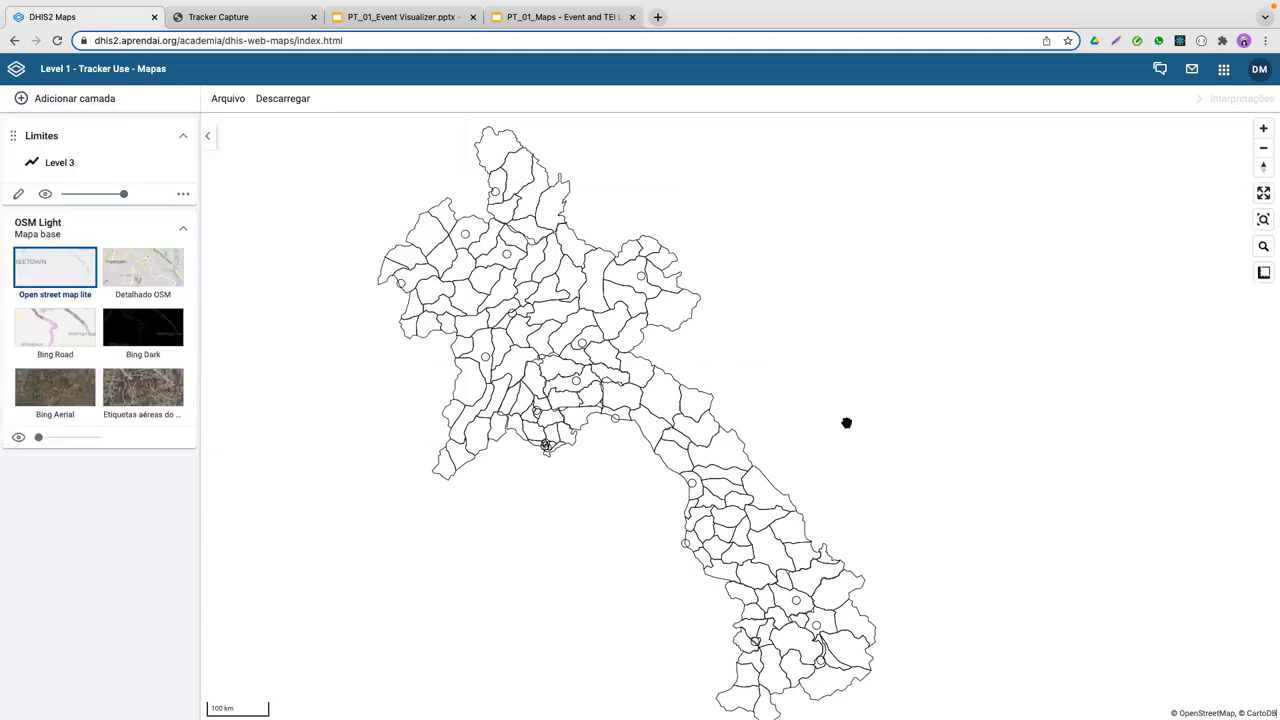
{"action": "left_click", "coordinate": [65, 100]}
{"action": "left_click", "coordinate": [143, 166]}
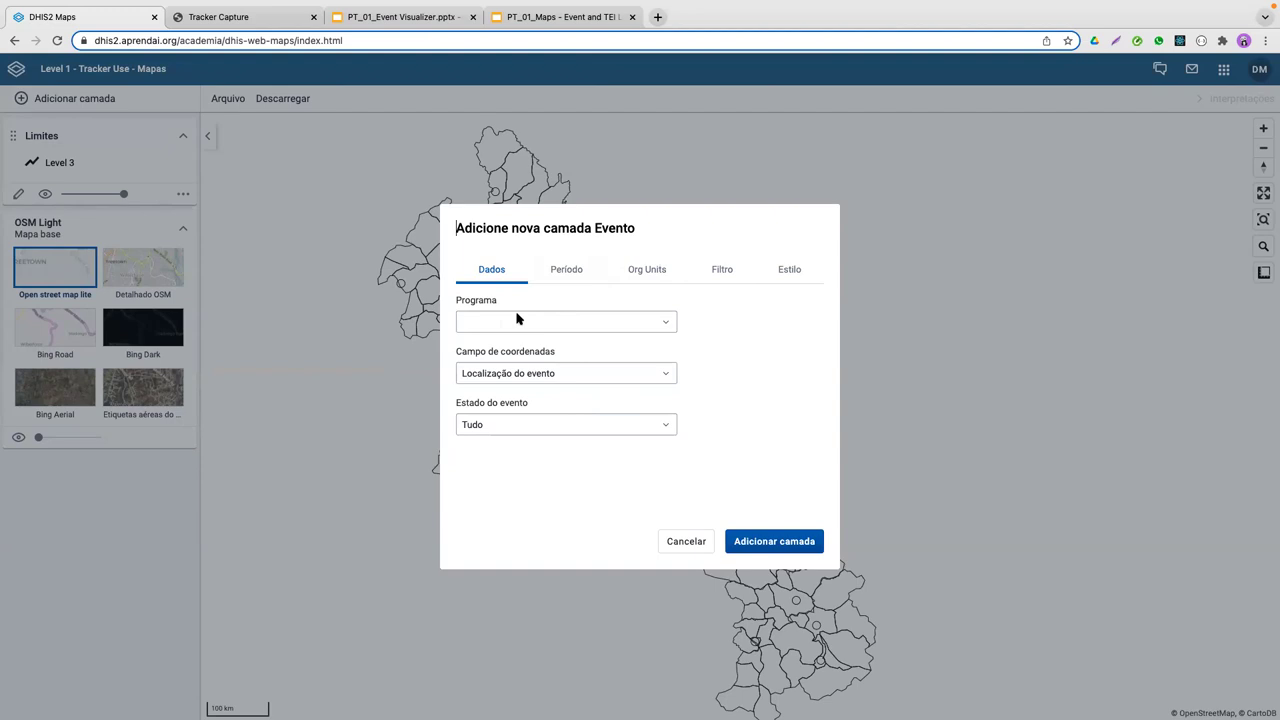
{"action": "left_click", "coordinate": [573, 328]}
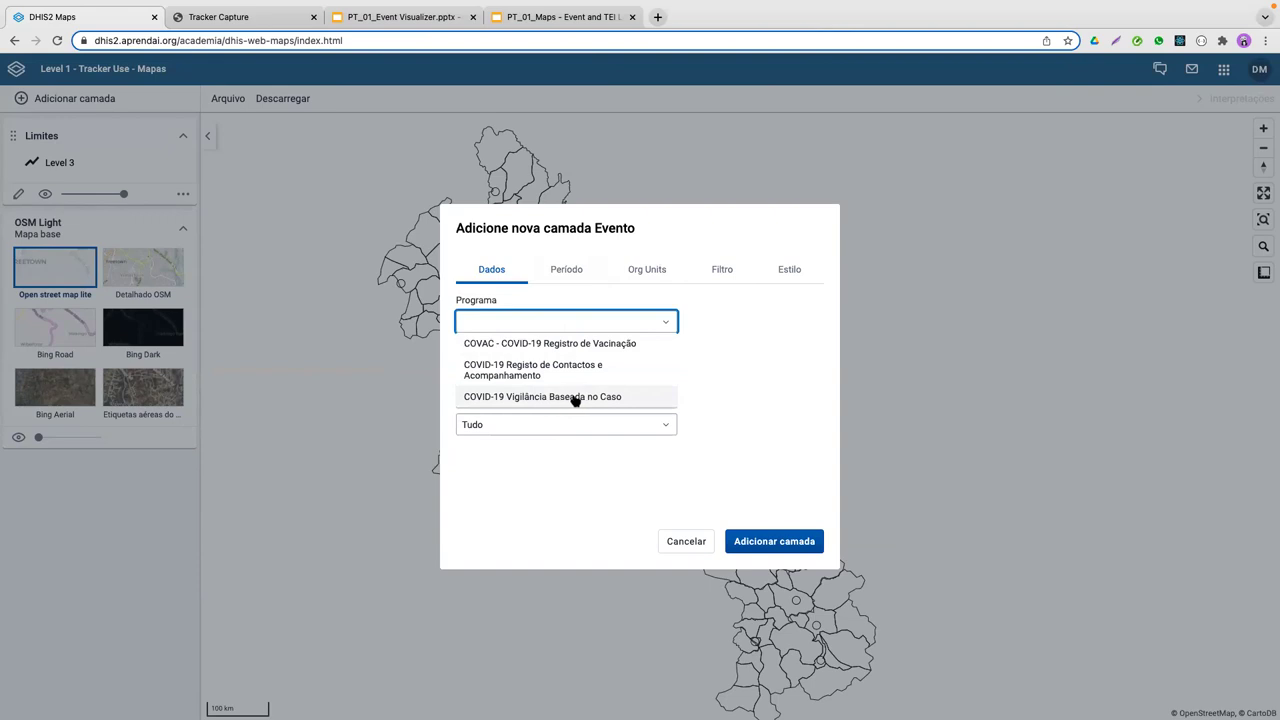
{"action": "left_click", "coordinate": [634, 398]}
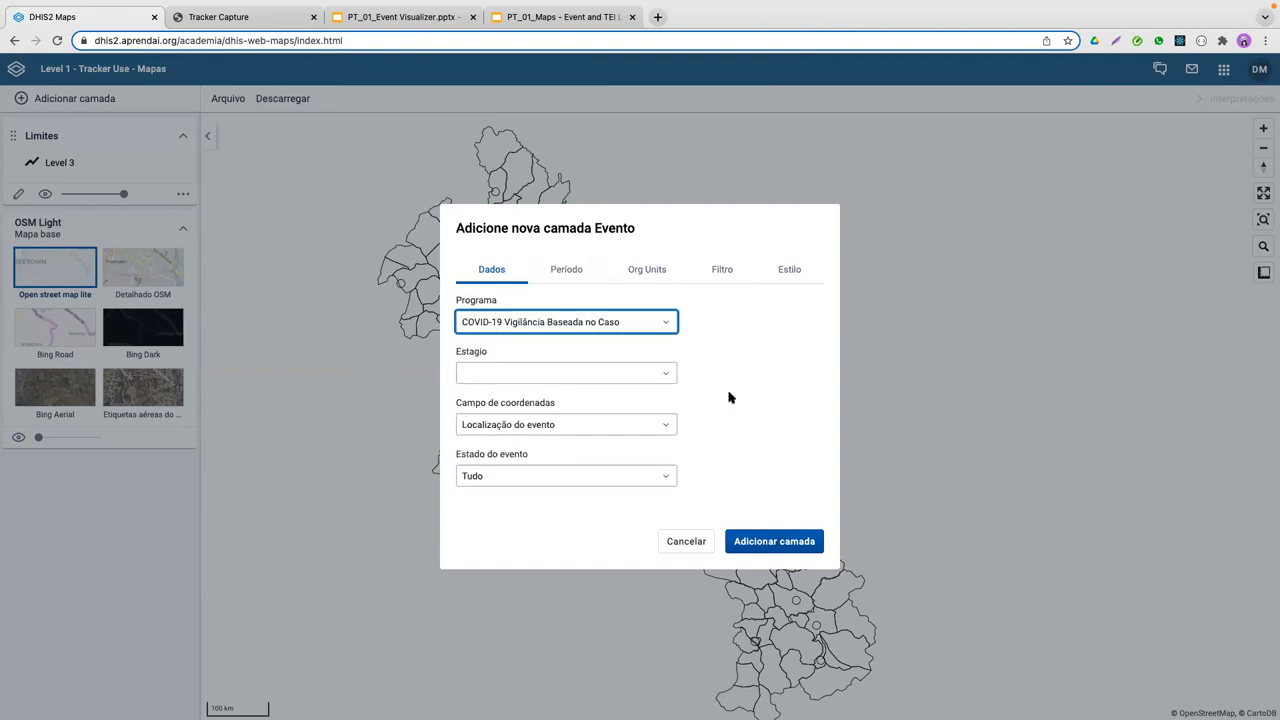
{"action": "left_click", "coordinate": [594, 376]}
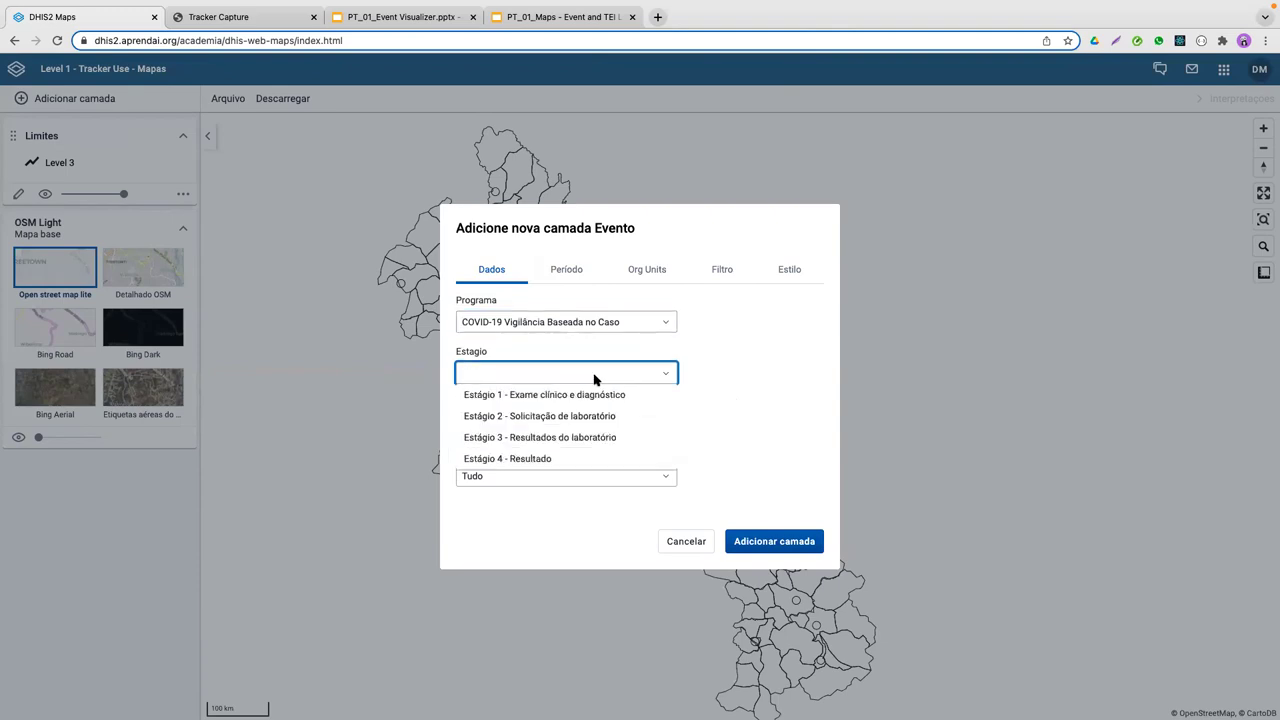
{"action": "left_click", "coordinate": [636, 438]}
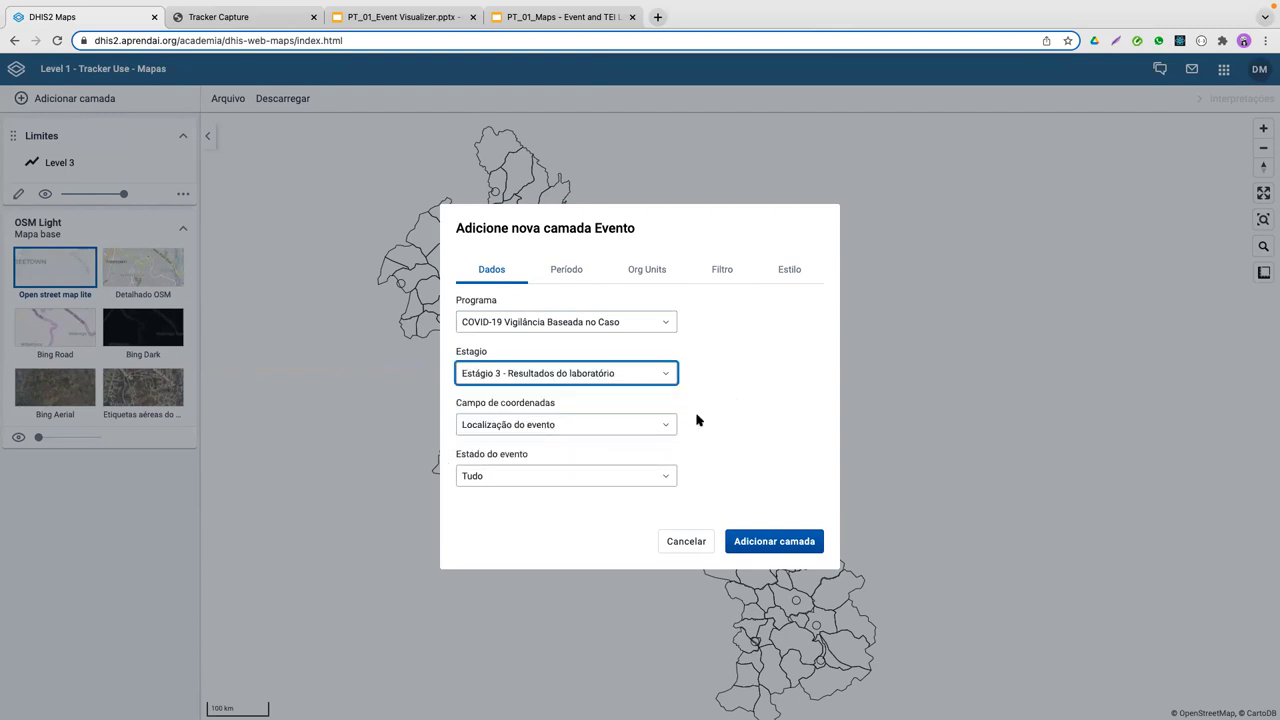
Step: Review the event layer's coordinate field and event status options, leaving Localização do evento and Tudo selected
{"action": "left_click", "coordinate": [570, 425]}
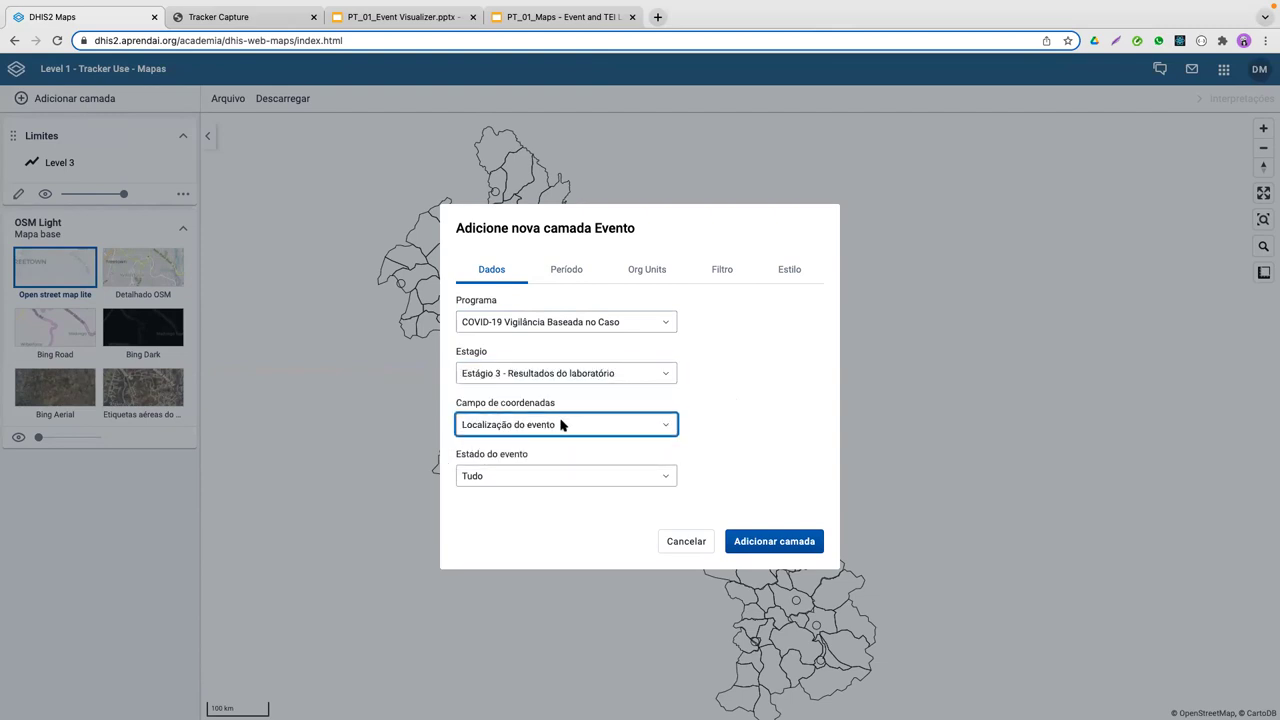
{"action": "left_click", "coordinate": [497, 450]}
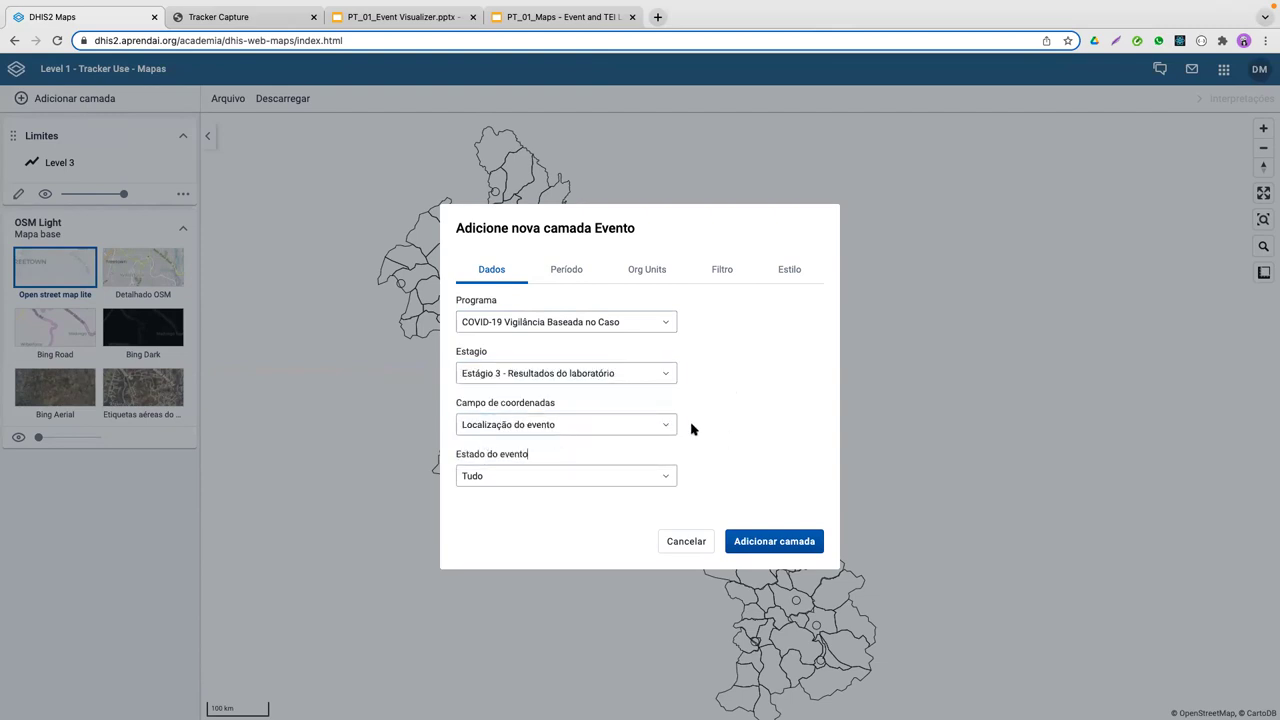
{"action": "left_click", "coordinate": [506, 475]}
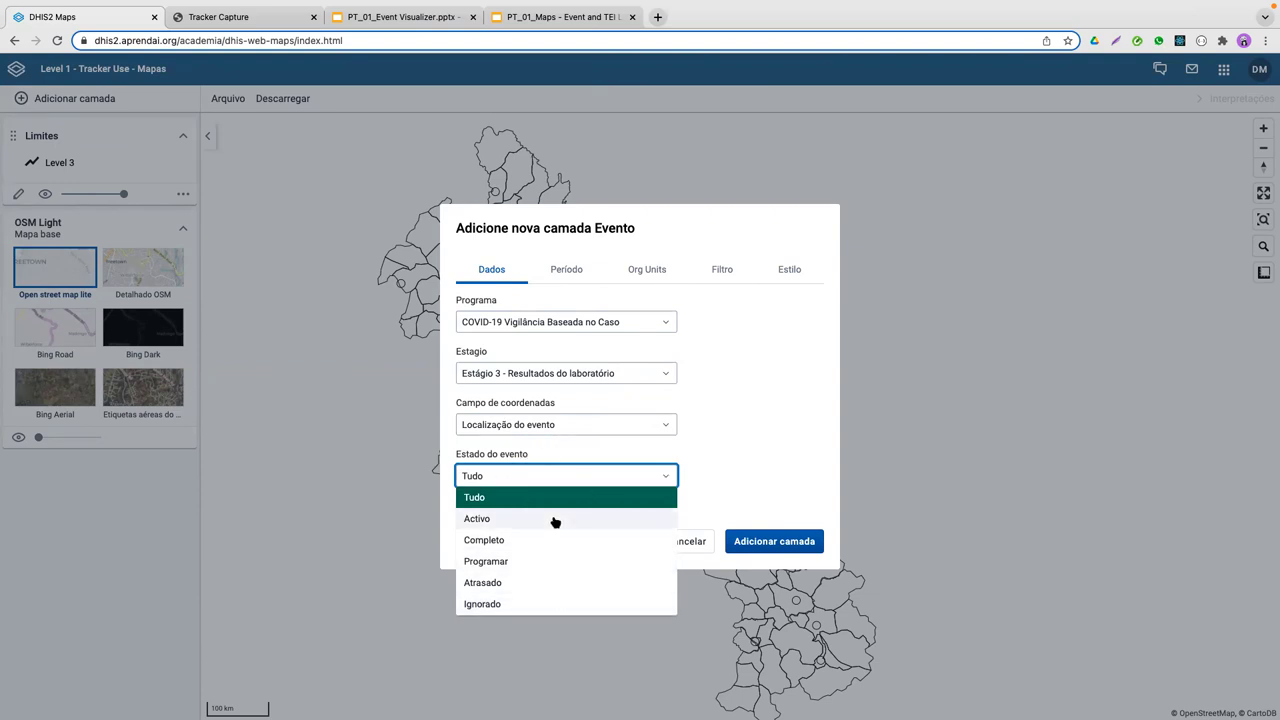
{"action": "left_click", "coordinate": [623, 446]}
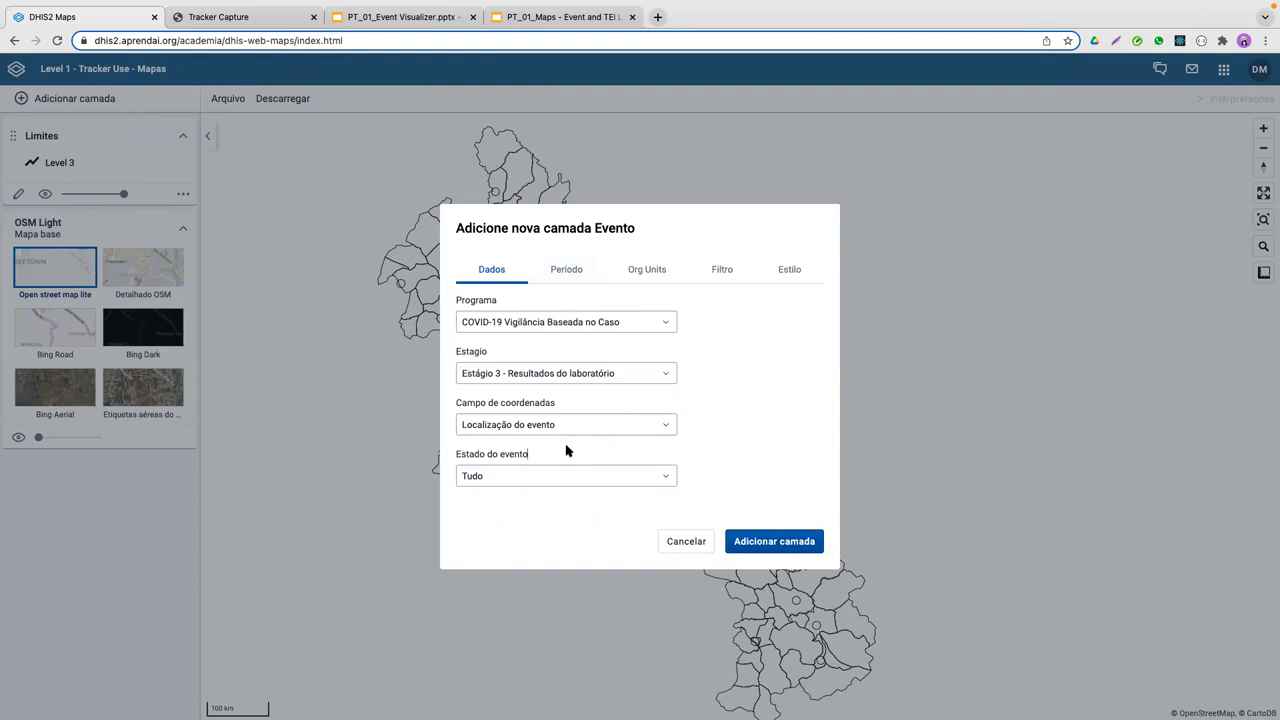
Step: Set the event layer's period to Último ano
{"action": "left_click", "coordinate": [568, 275]}
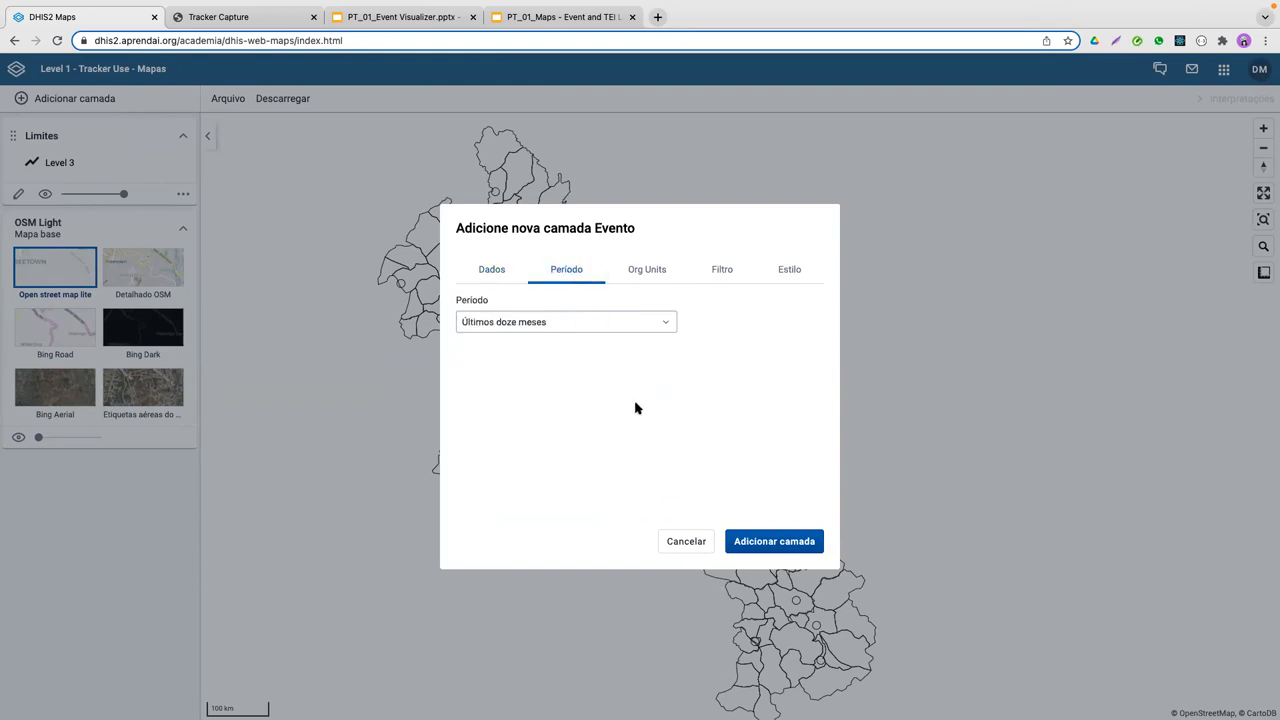
{"action": "left_click", "coordinate": [549, 322]}
{"action": "scroll", "coordinate": [571, 417], "scroll_direction": "down", "scroll_amount": 2}
{"action": "scroll", "coordinate": [575, 417], "scroll_direction": "down", "scroll_amount": 5}
{"action": "scroll", "coordinate": [577, 425], "scroll_direction": "up", "scroll_amount": 4}
{"action": "scroll", "coordinate": [580, 437], "scroll_direction": "down", "scroll_amount": 3}
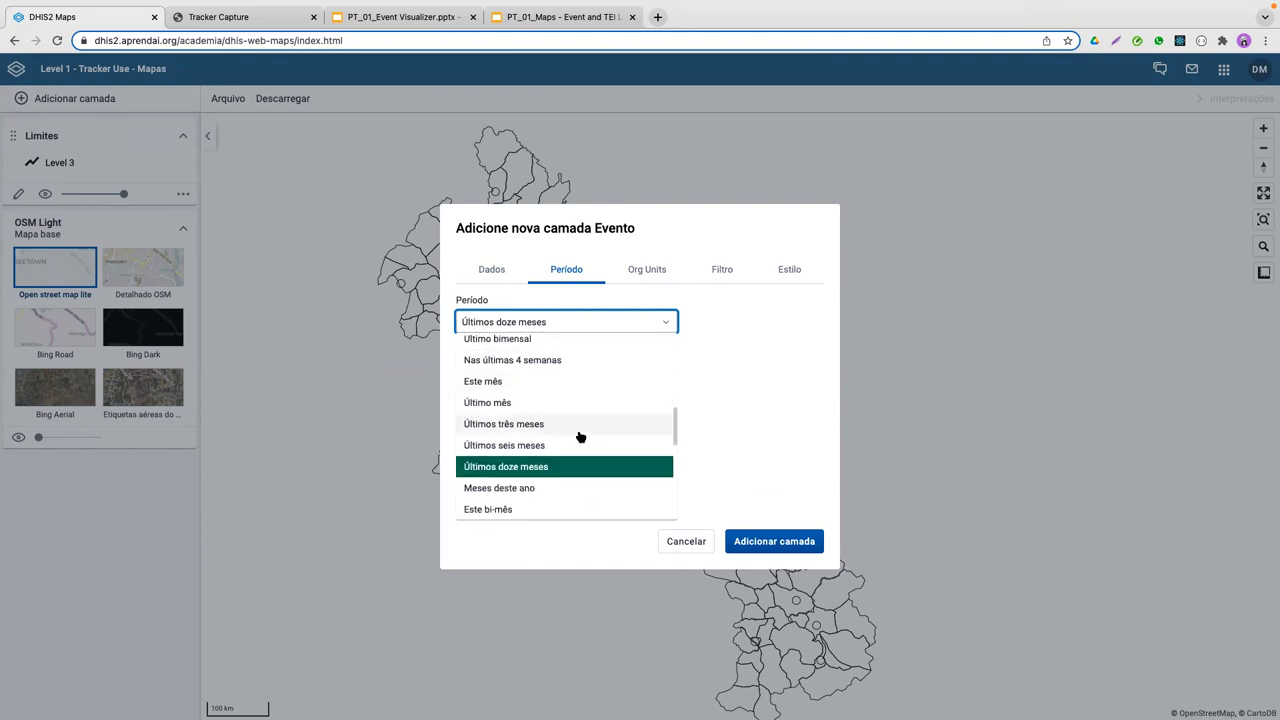
{"action": "scroll", "coordinate": [555, 450], "scroll_direction": "down", "scroll_amount": 5}
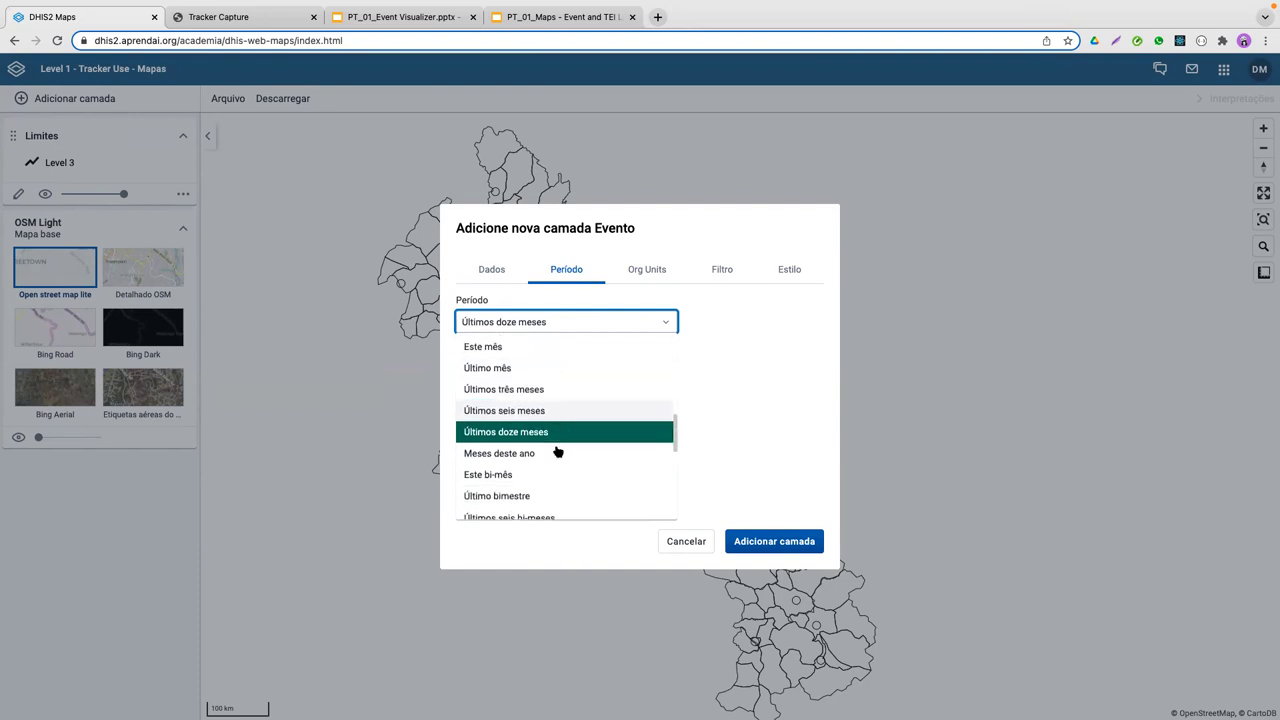
{"action": "scroll", "coordinate": [562, 447], "scroll_direction": "down", "scroll_amount": 8}
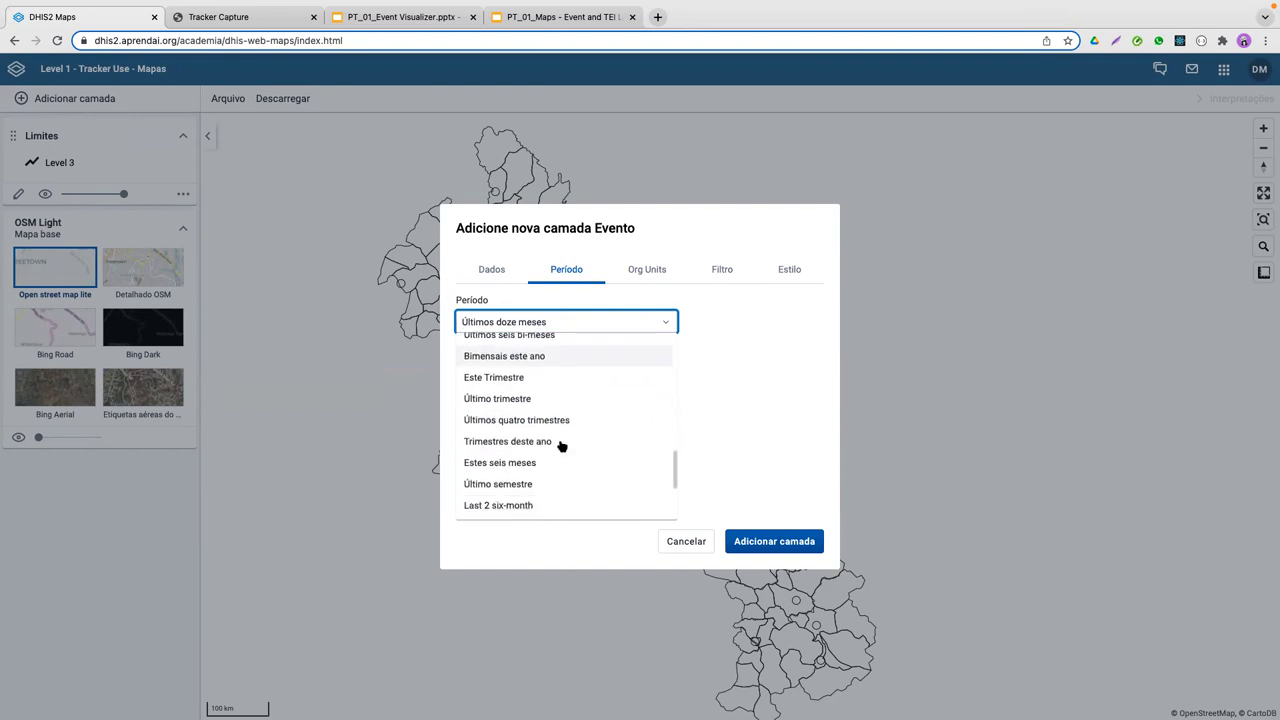
{"action": "left_click", "coordinate": [505, 404]}
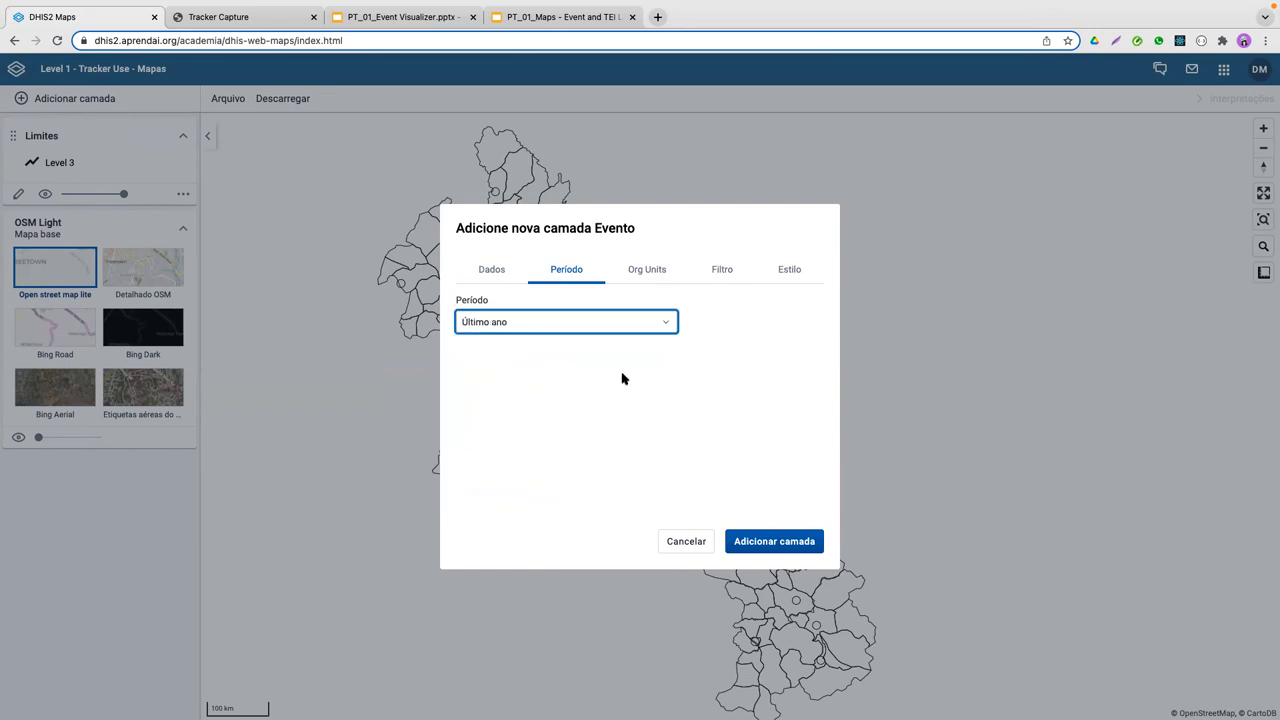
Step: Set the event layer's organisation units to 2 x a baixo, two levels below the user's organisation unit, instead of Lao PDR
{"action": "left_click", "coordinate": [651, 276]}
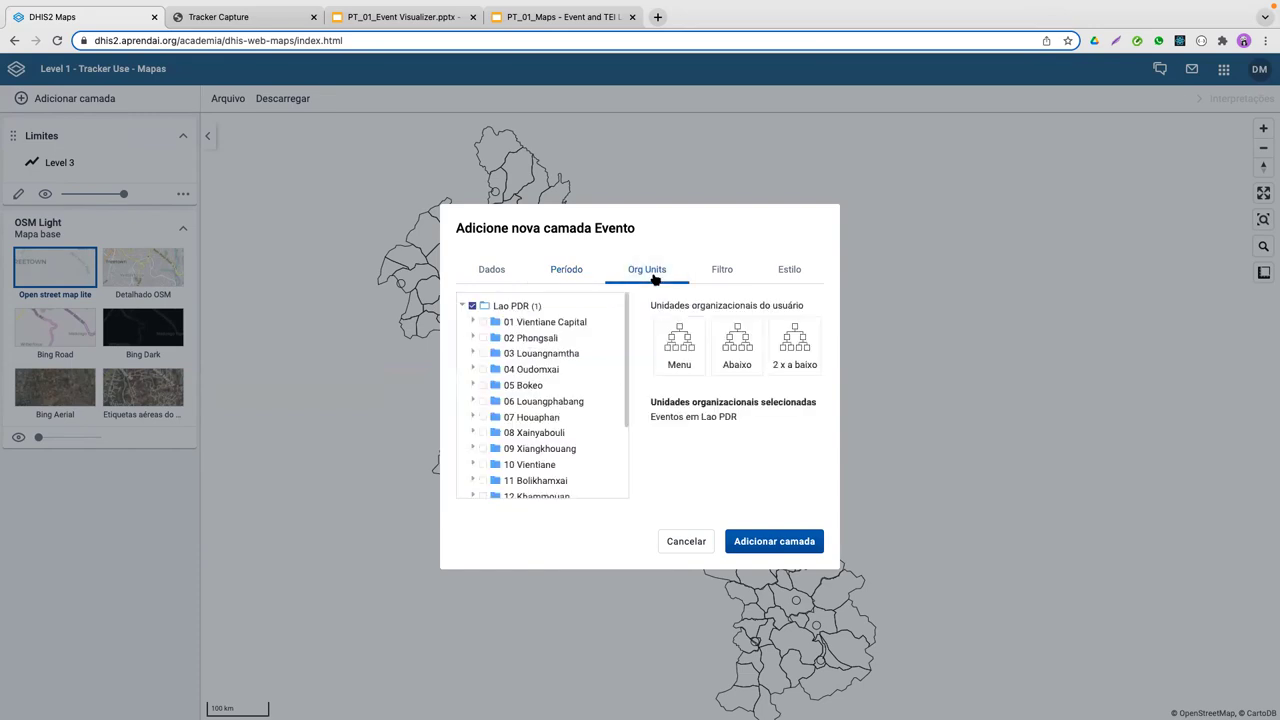
{"action": "left_click", "coordinate": [802, 347]}
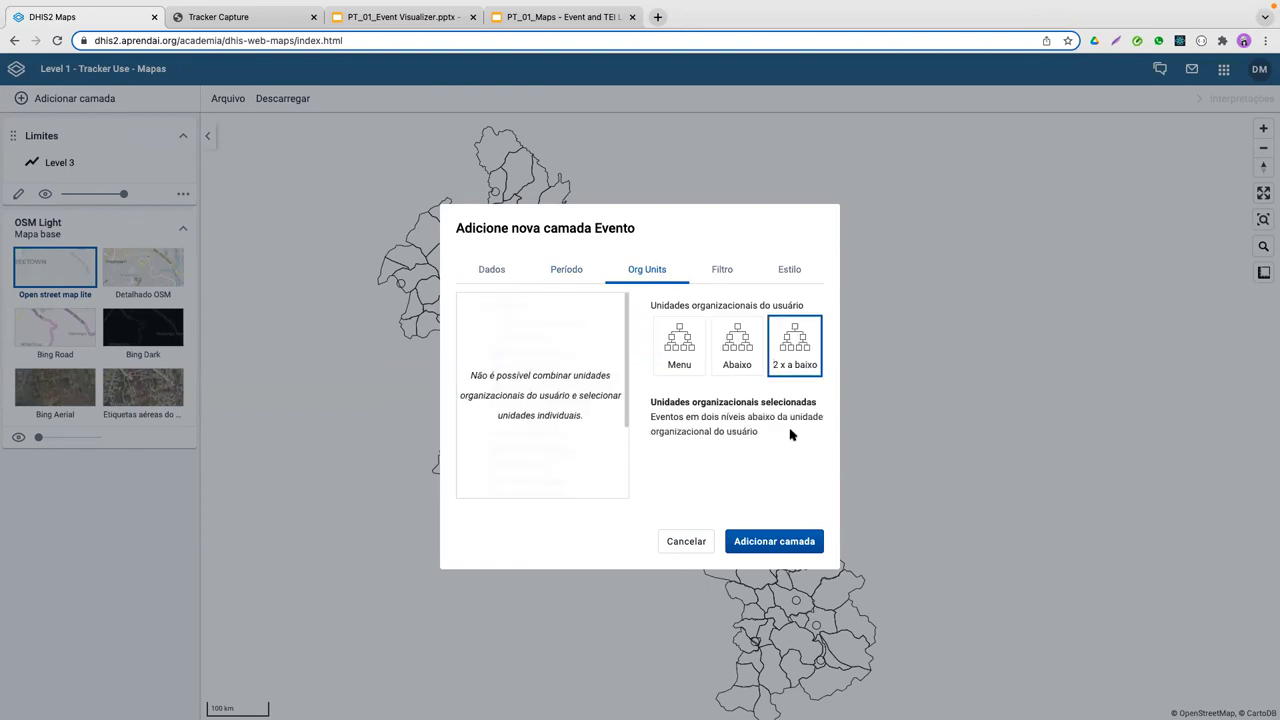
{"action": "left_click", "coordinate": [800, 343]}
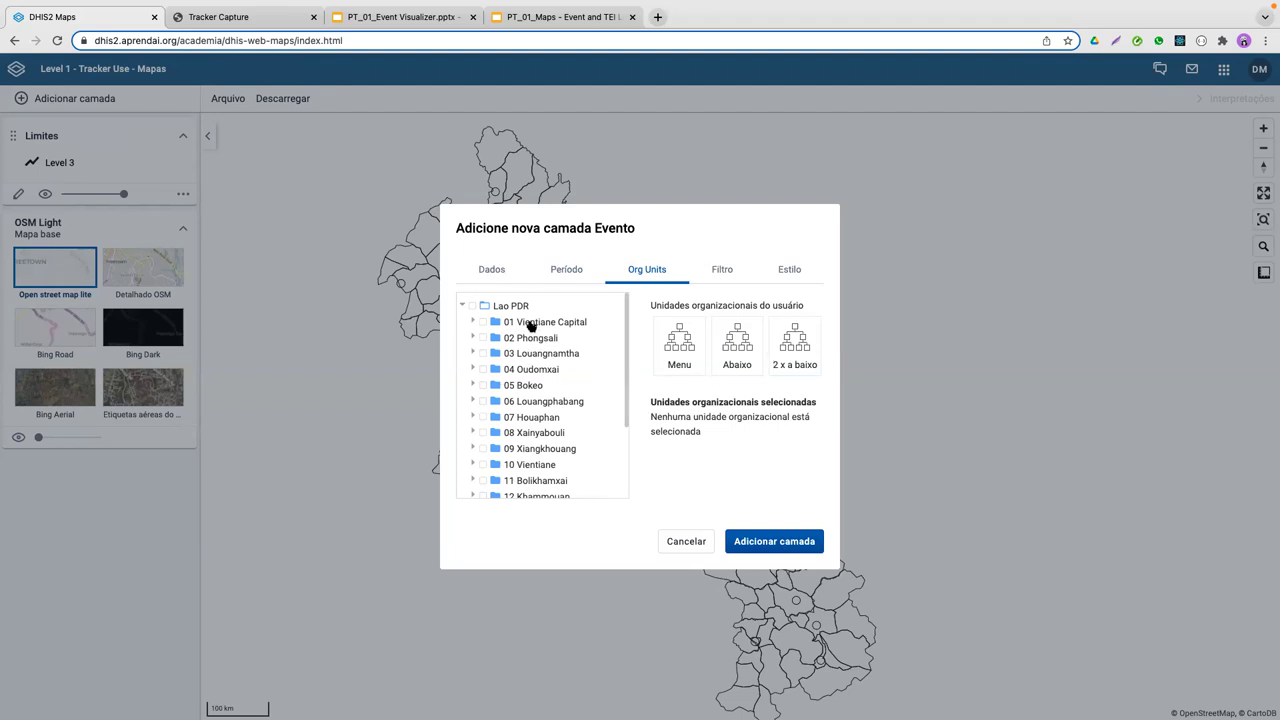
{"action": "left_click", "coordinate": [795, 350]}
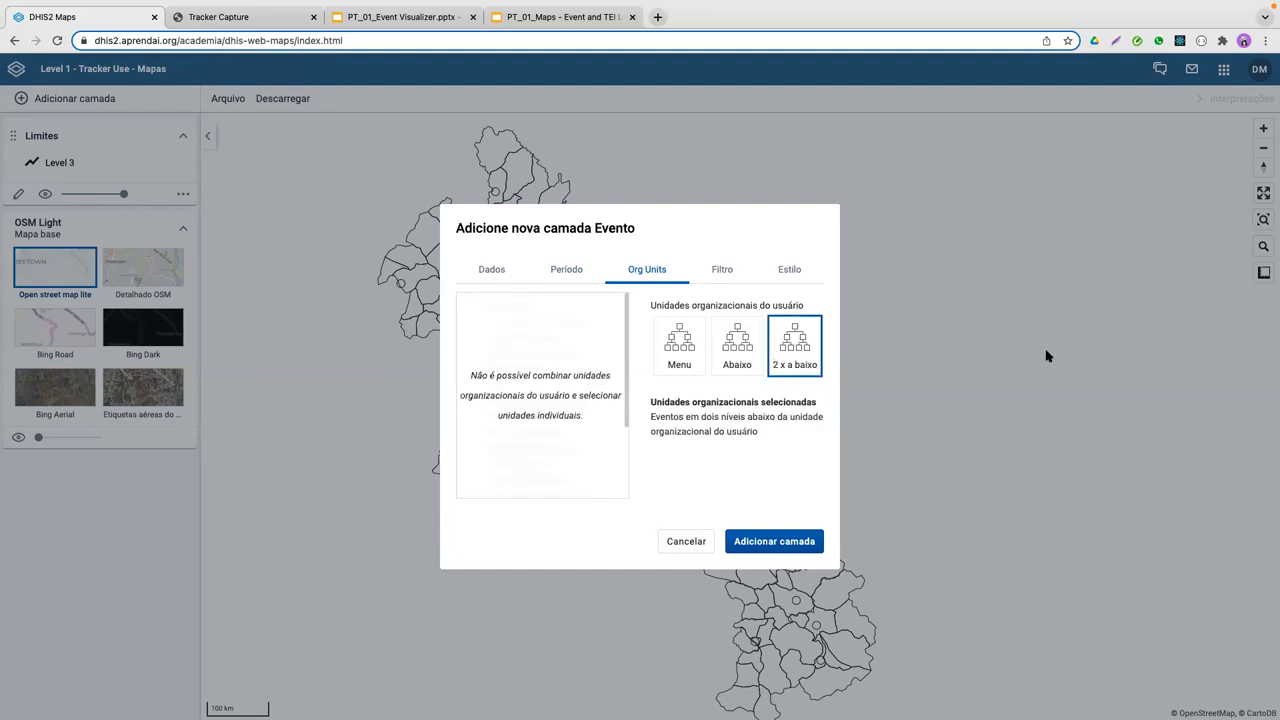
Step: Add a filter on the Resultado do teste de laboratorial data item to the event layer
{"action": "left_click", "coordinate": [723, 275]}
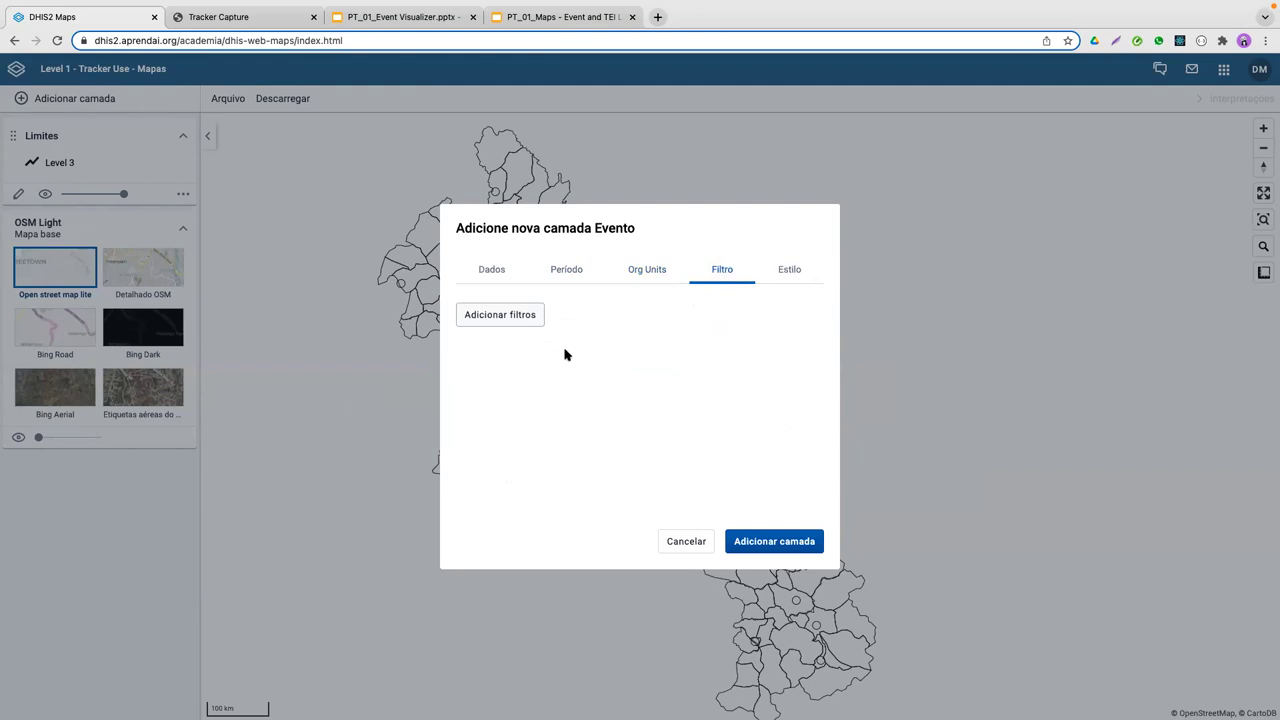
{"action": "left_click", "coordinate": [520, 318]}
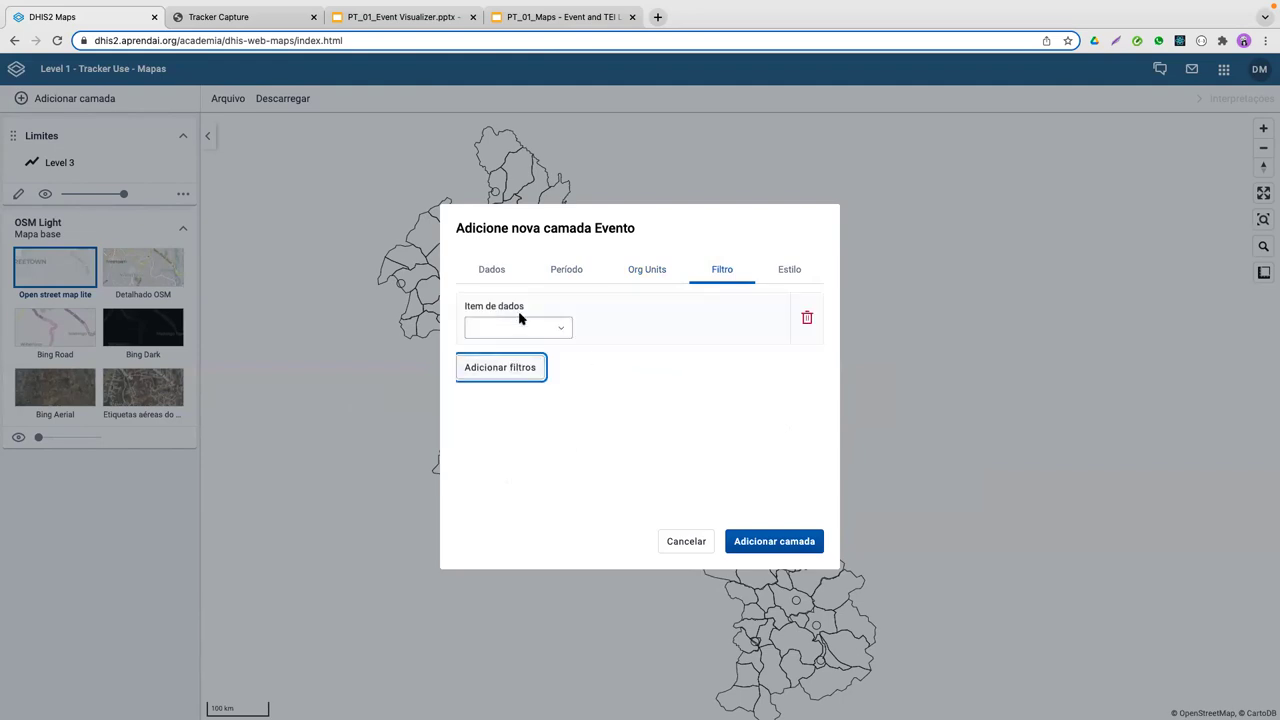
{"action": "left_click", "coordinate": [565, 333]}
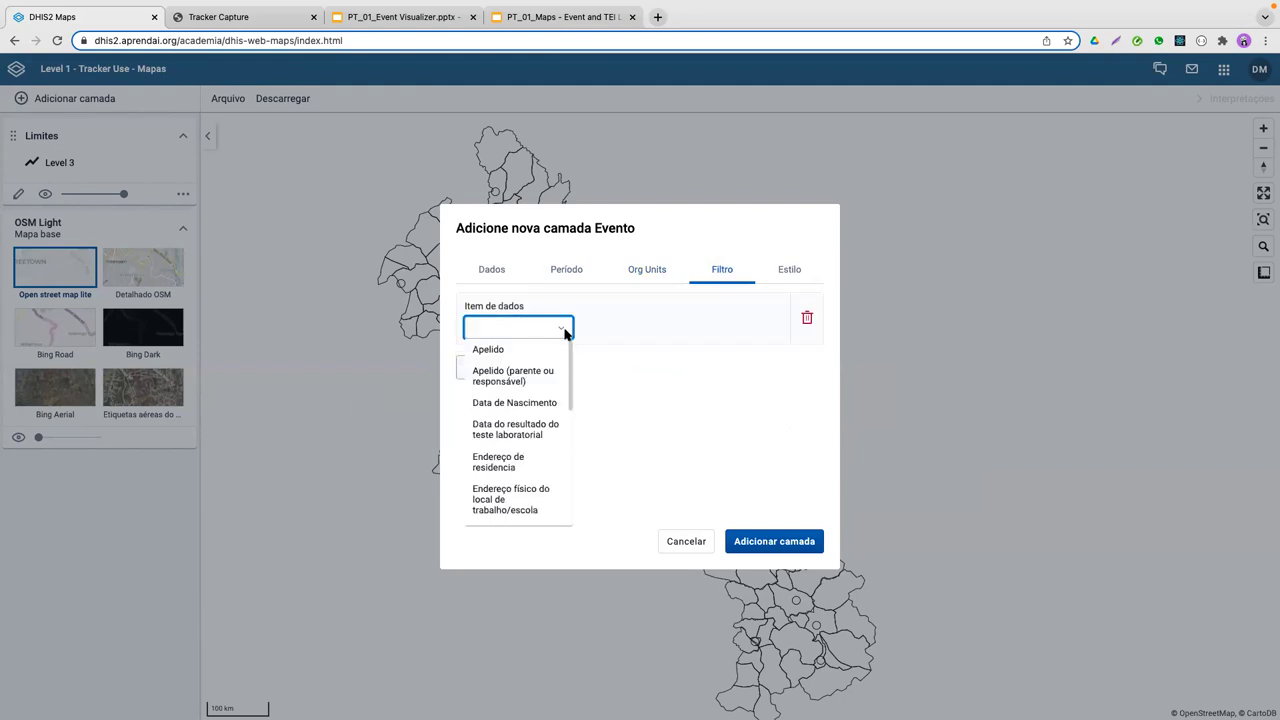
{"action": "scroll", "coordinate": [549, 391], "scroll_direction": "down", "scroll_amount": 10}
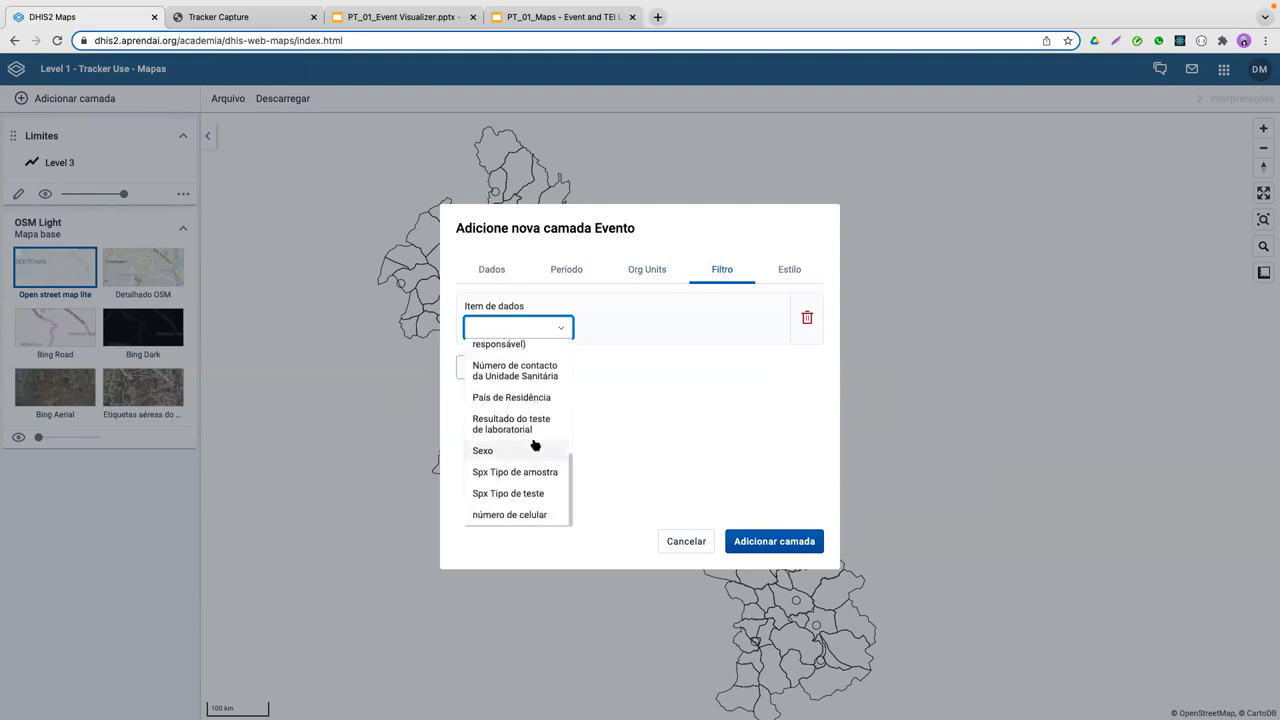
{"action": "scroll", "coordinate": [535, 445], "scroll_direction": "up", "scroll_amount": 10}
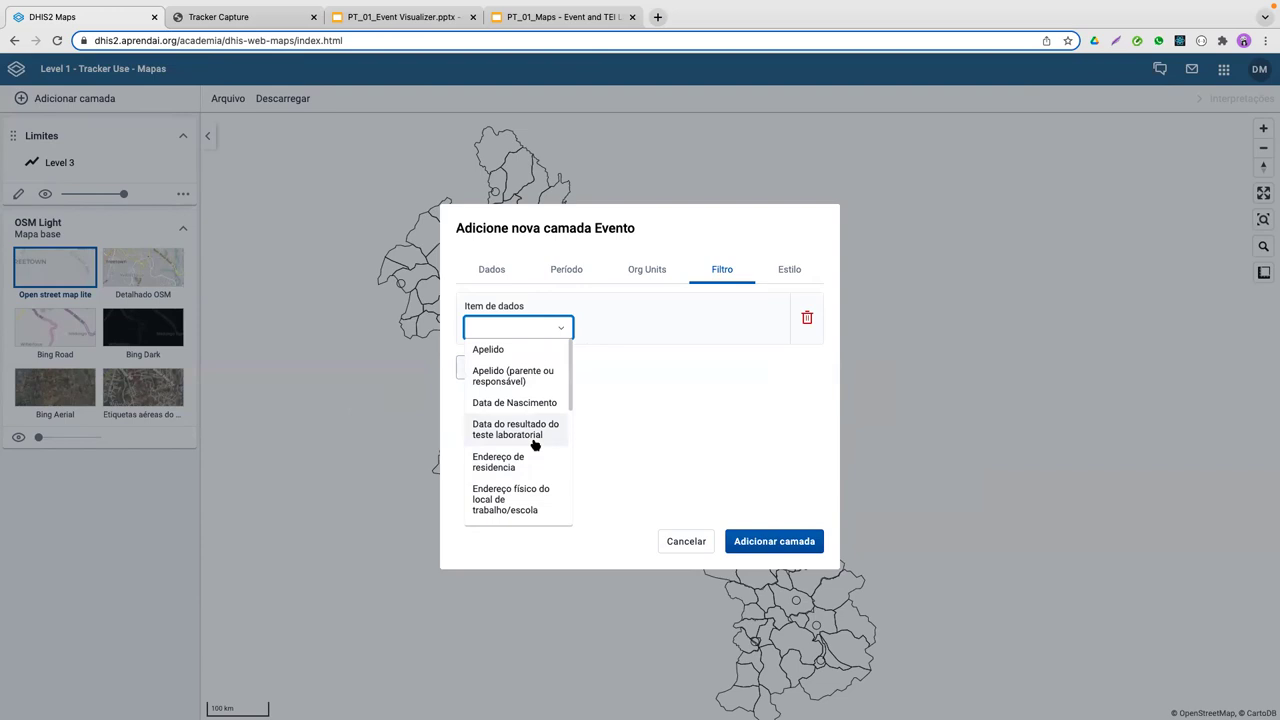
{"action": "scroll", "coordinate": [533, 454], "scroll_direction": "down", "scroll_amount": 2}
{"action": "scroll", "coordinate": [533, 454], "scroll_direction": "down", "scroll_amount": 2}
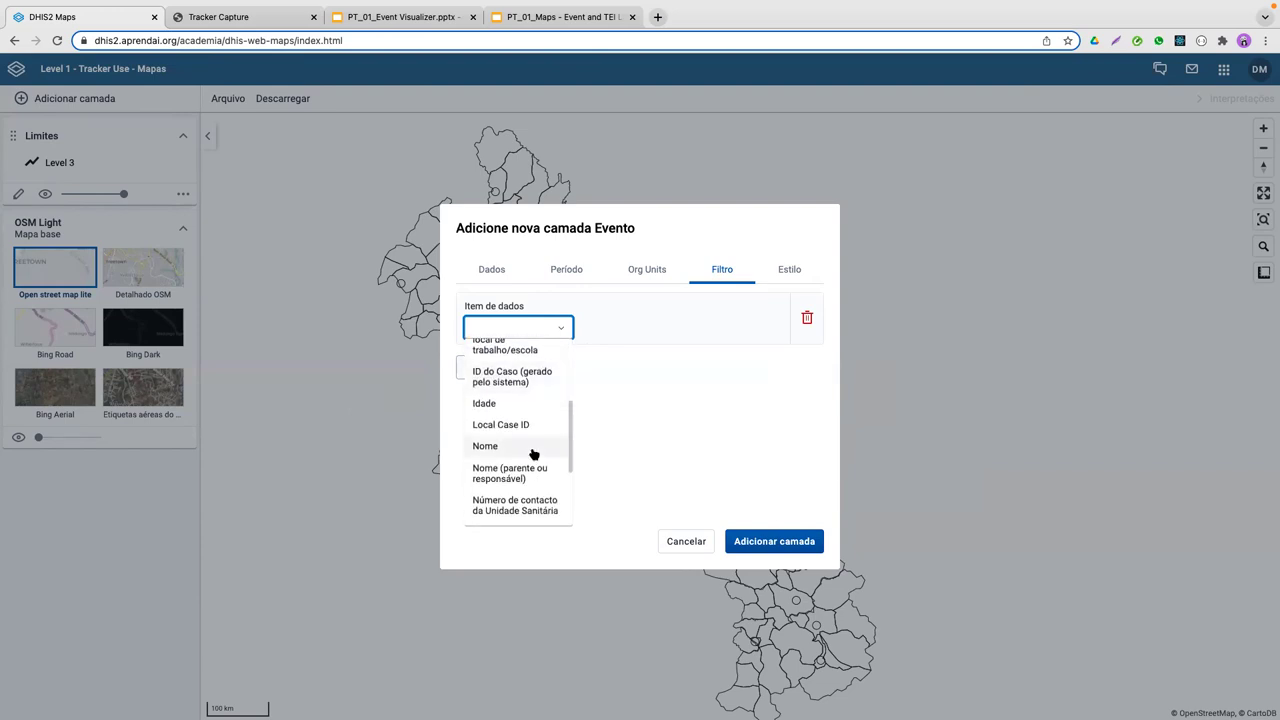
{"action": "scroll", "coordinate": [545, 430], "scroll_direction": "up", "scroll_amount": 5}
{"action": "scroll", "coordinate": [541, 413], "scroll_direction": "down", "scroll_amount": 1}
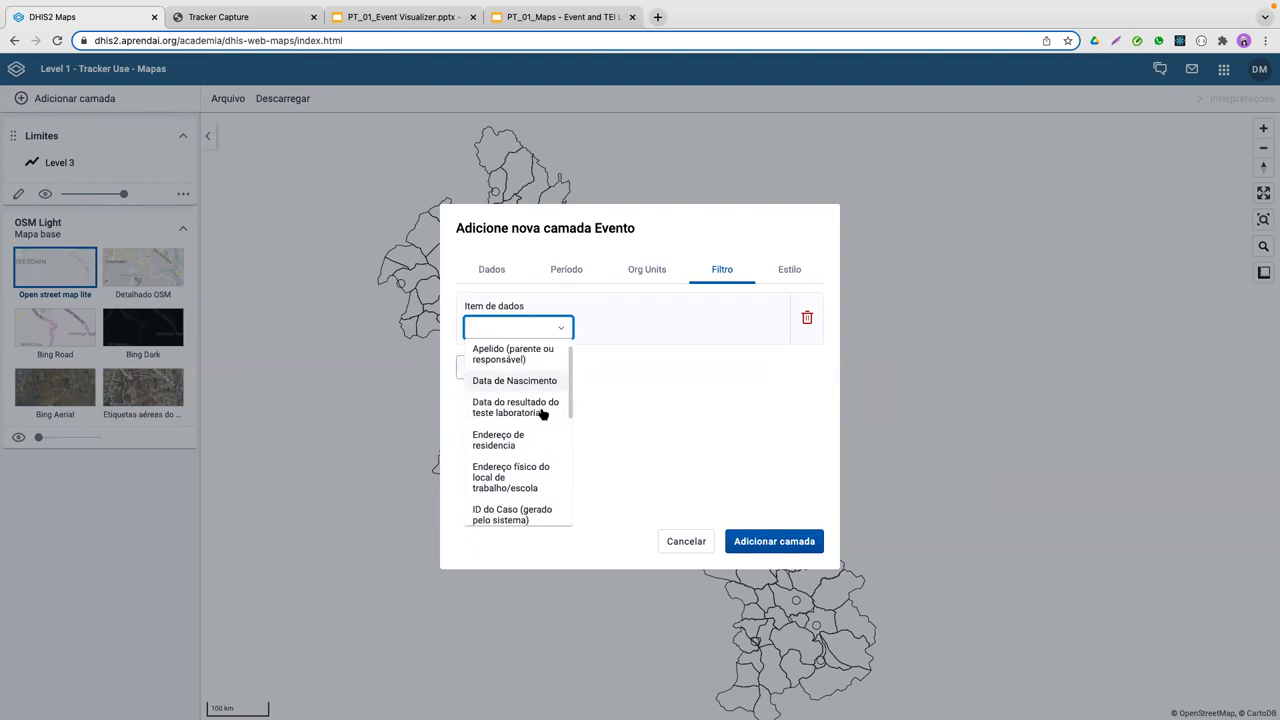
{"action": "scroll", "coordinate": [535, 458], "scroll_direction": "up", "scroll_amount": 1}
{"action": "scroll", "coordinate": [538, 460], "scroll_direction": "down", "scroll_amount": 1}
{"action": "scroll", "coordinate": [538, 460], "scroll_direction": "down", "scroll_amount": 4}
{"action": "scroll", "coordinate": [538, 460], "scroll_direction": "down", "scroll_amount": 3}
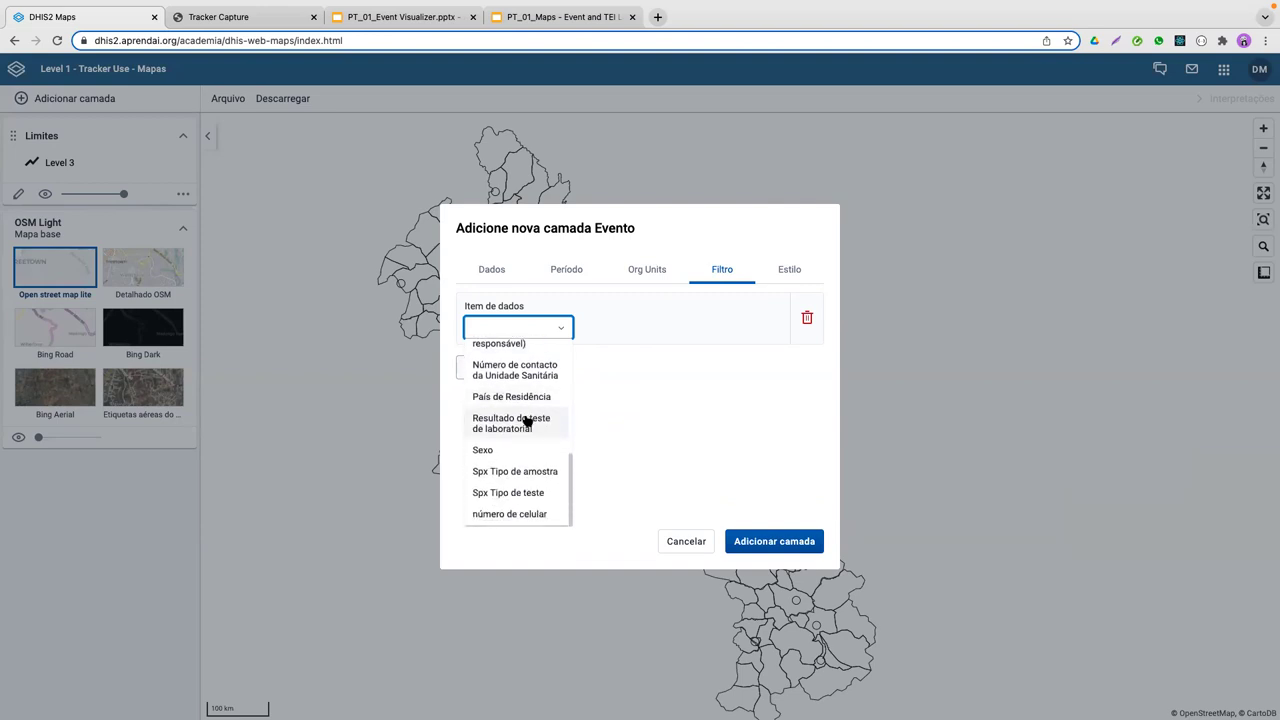
{"action": "left_click", "coordinate": [526, 420]}
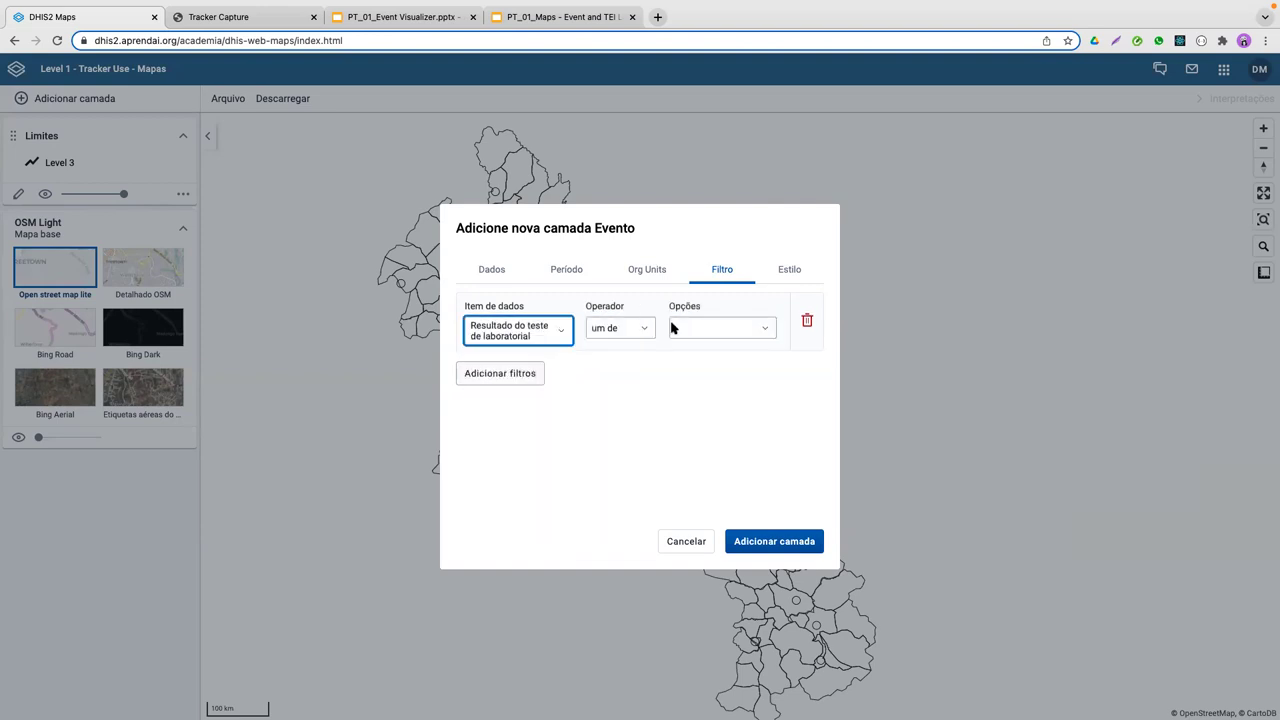
Step: Limit the laboratory result filter to the Positivo option, keeping the um de operator
{"action": "left_click", "coordinate": [707, 328]}
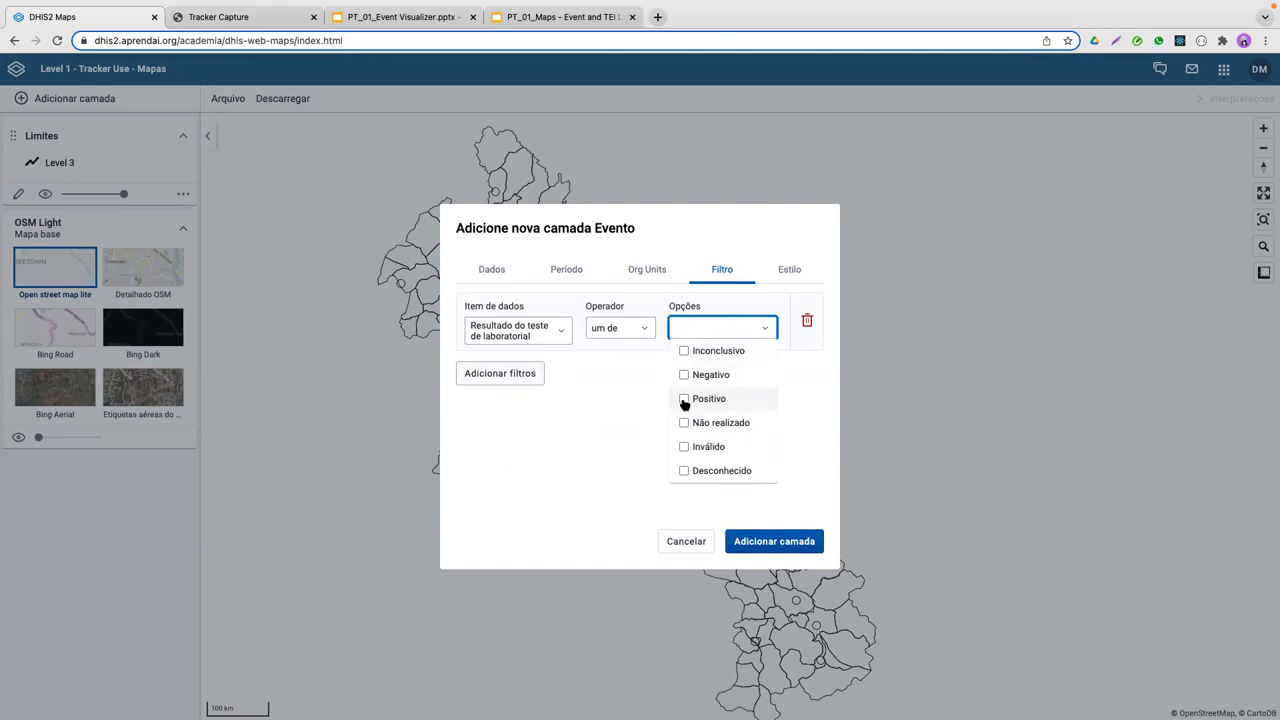
{"action": "left_click", "coordinate": [690, 408]}
{"action": "left_click", "coordinate": [528, 335]}
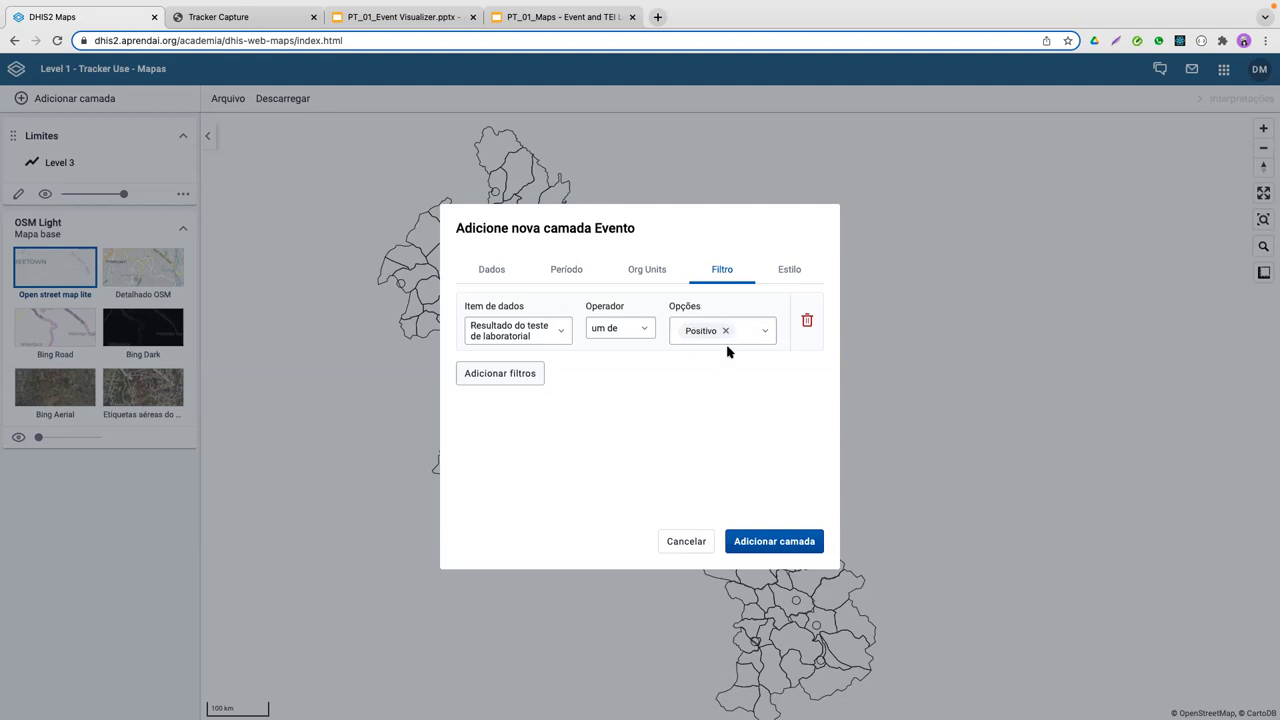
Step: Style the grouped events by the Sexo data element and add the event layer to the map
{"action": "left_click", "coordinate": [790, 272]}
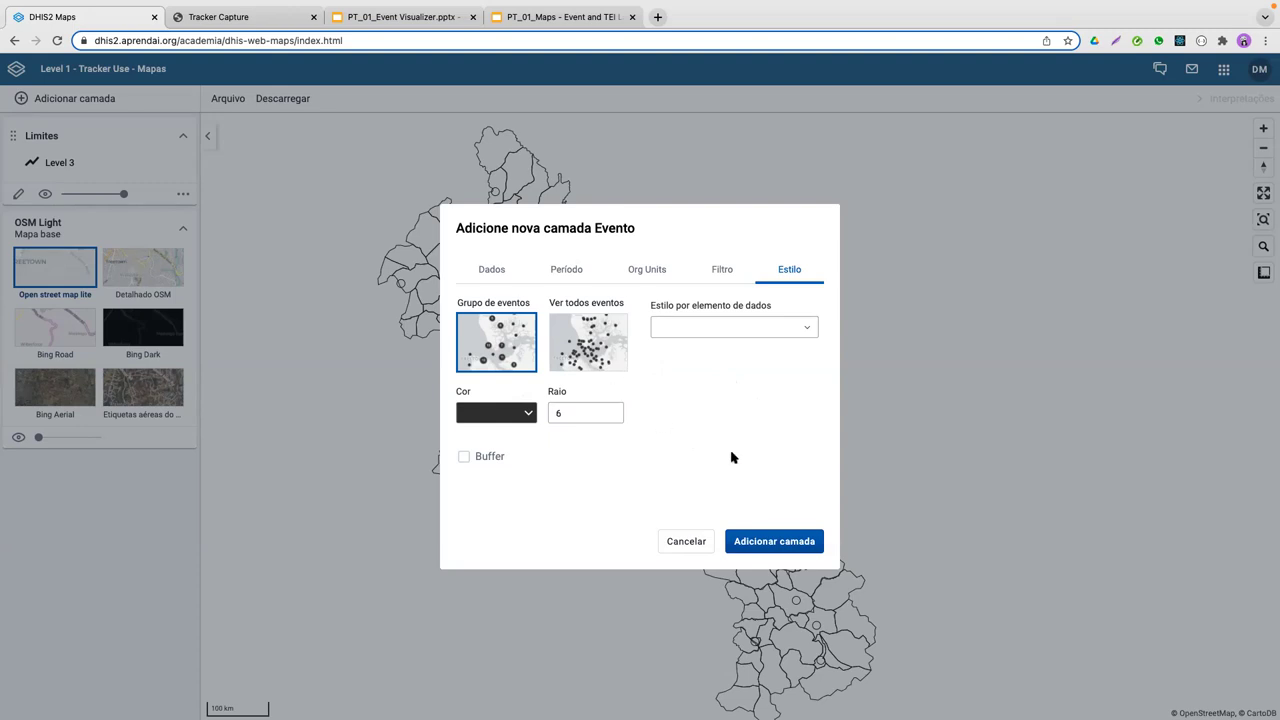
{"action": "left_click", "coordinate": [716, 330]}
{"action": "scroll", "coordinate": [730, 380], "scroll_direction": "down", "scroll_amount": 4}
{"action": "scroll", "coordinate": [701, 439], "scroll_direction": "down", "scroll_amount": 1}
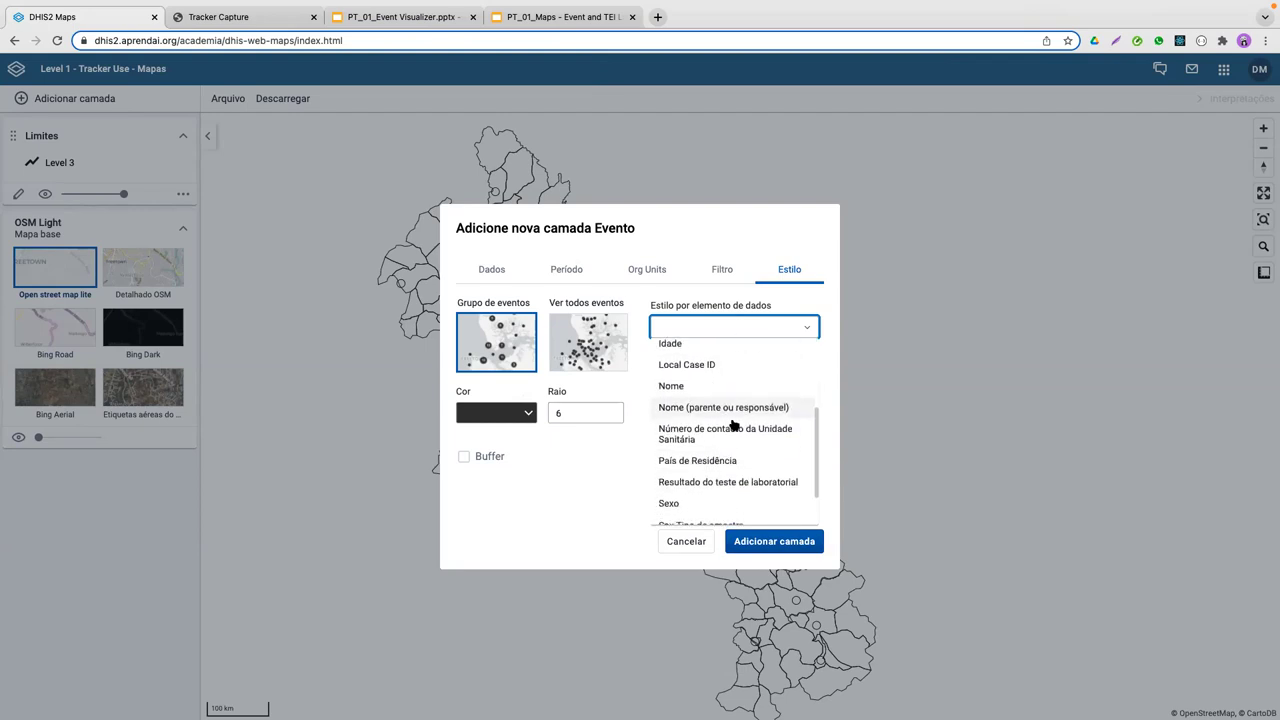
{"action": "right_click", "coordinate": [709, 497]}
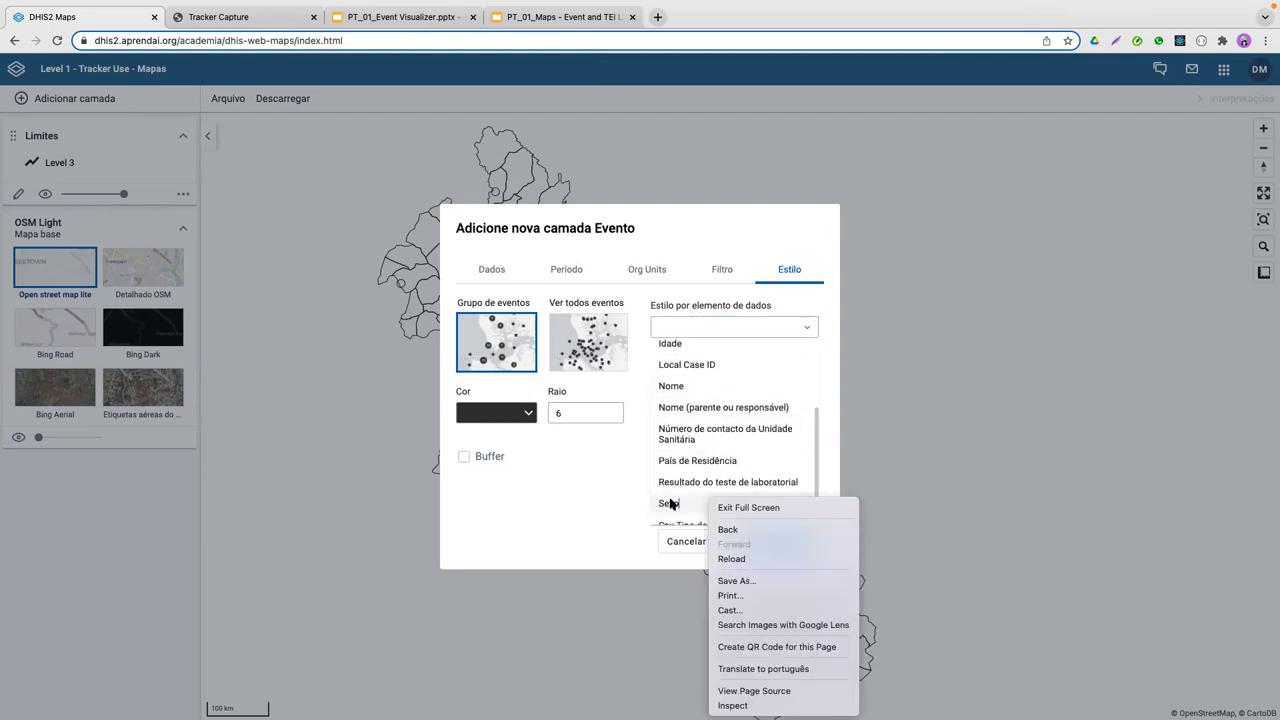
{"action": "left_click", "coordinate": [687, 507]}
{"action": "left_click", "coordinate": [687, 507]}
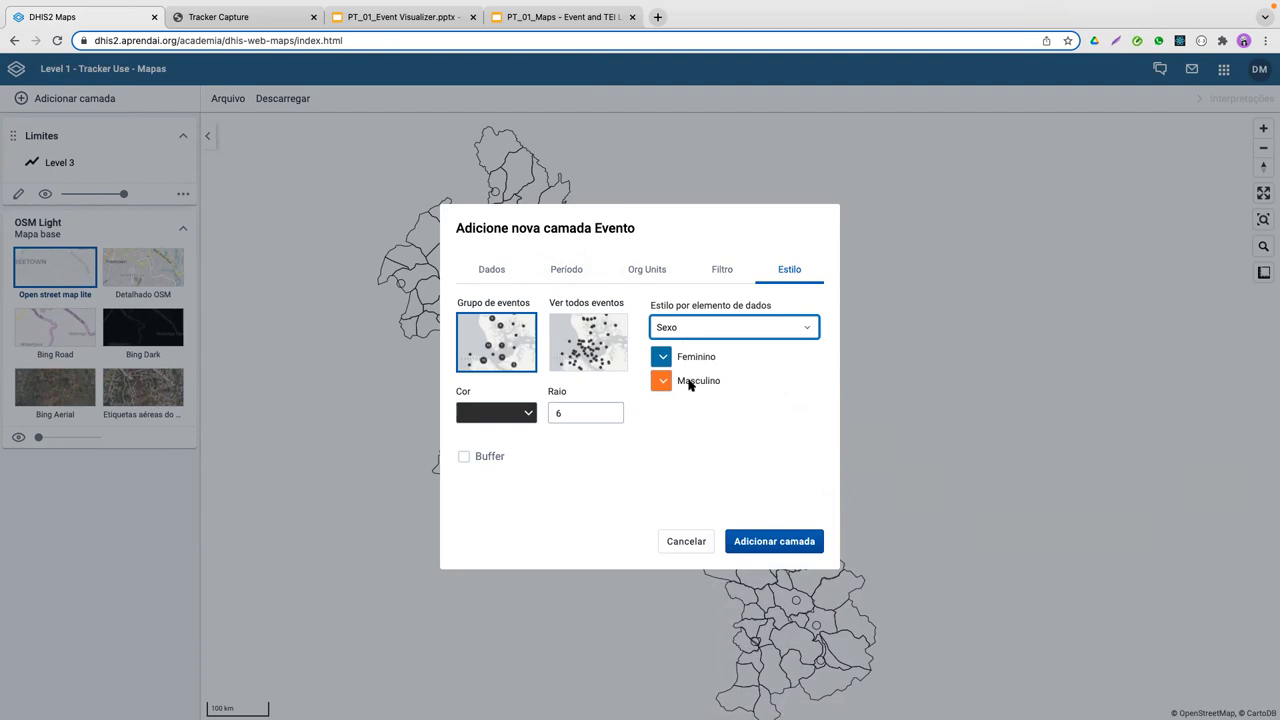
{"action": "left_click", "coordinate": [753, 543]}
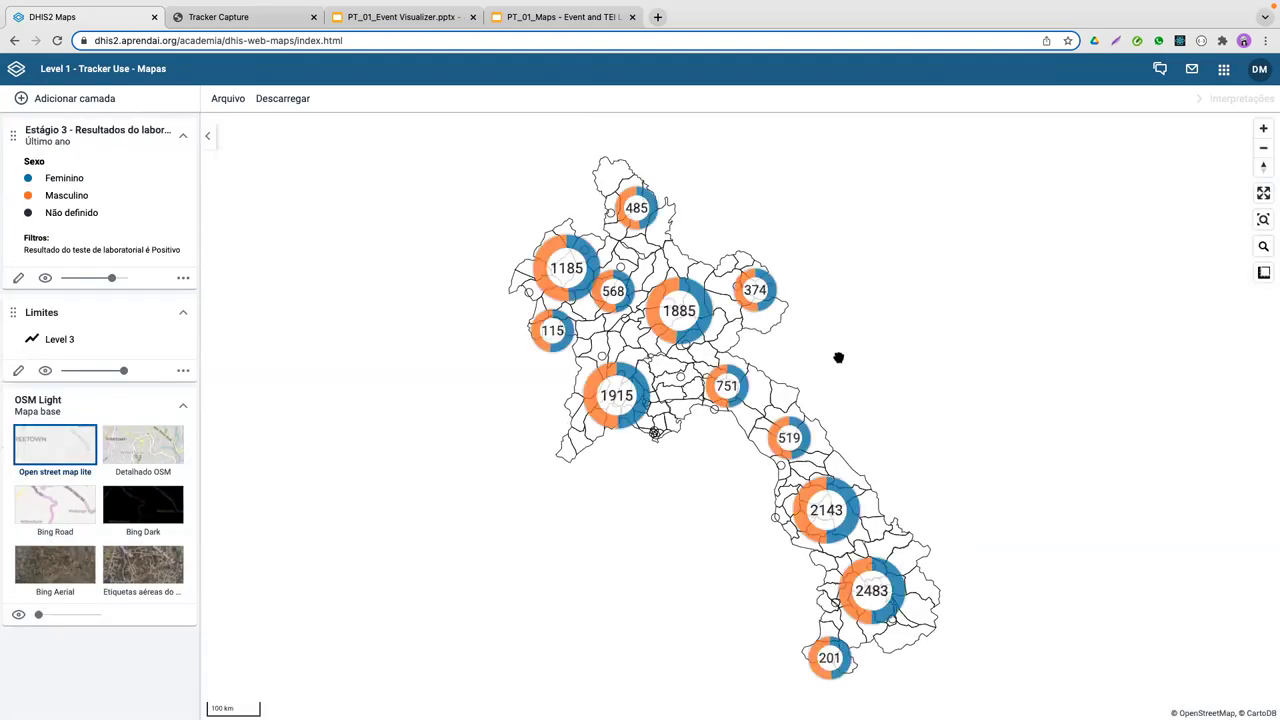
Step: Expand the 1915-event cluster and the 14-event cluster within that region to examine individual events by sex
{"action": "scroll", "coordinate": [843, 387], "scroll_direction": "up", "scroll_amount": 1}
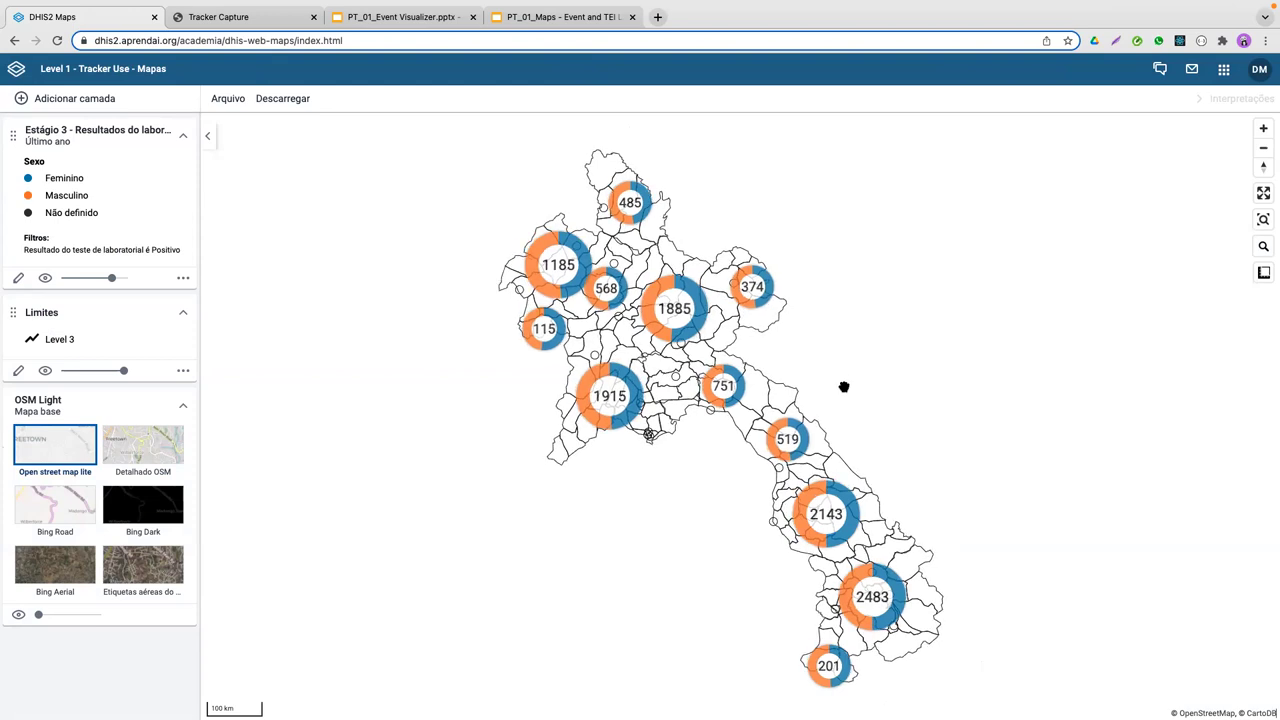
{"action": "scroll", "coordinate": [843, 387], "scroll_direction": "up", "scroll_amount": 1}
{"action": "scroll", "coordinate": [843, 387], "scroll_direction": "down", "scroll_amount": 1}
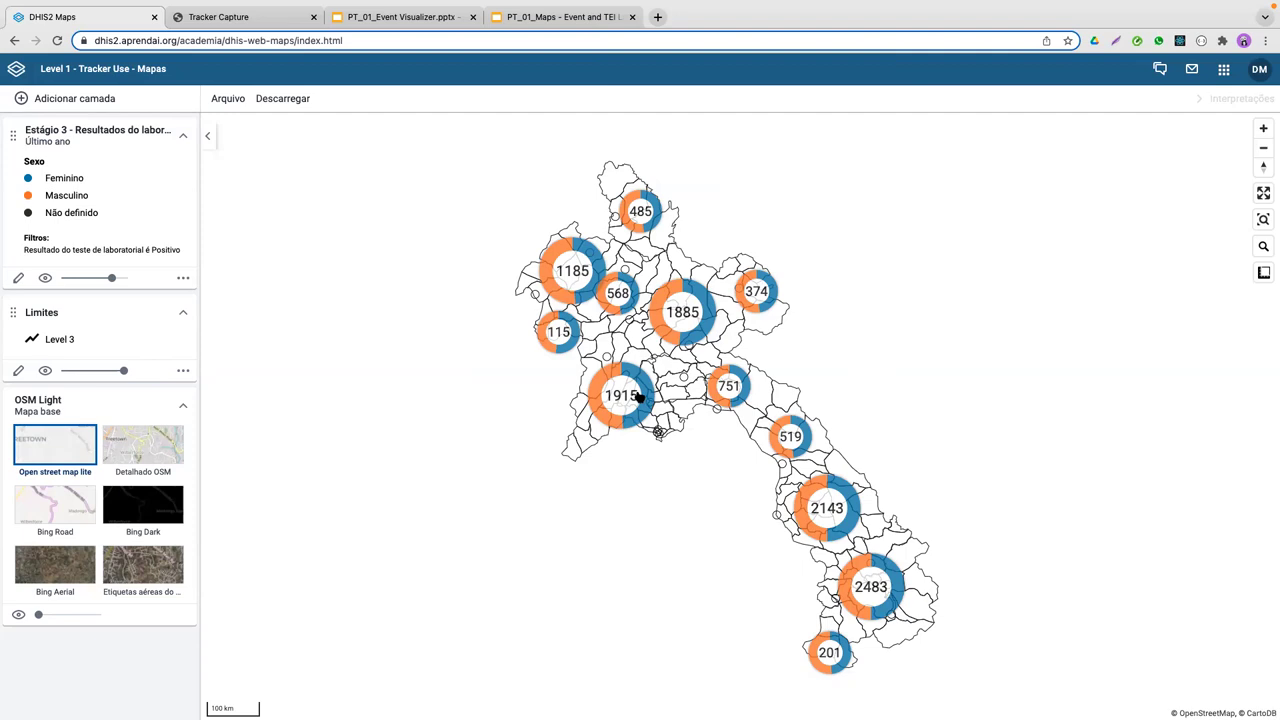
{"action": "left_click", "coordinate": [618, 396]}
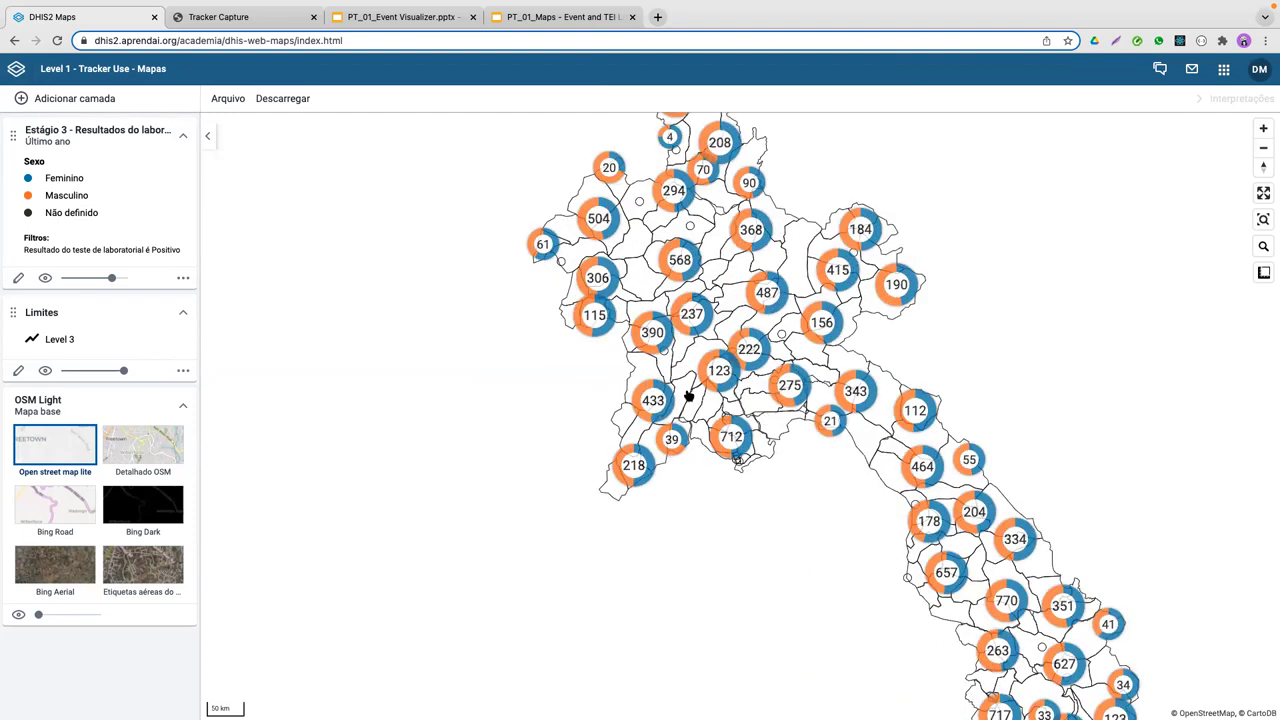
{"action": "scroll", "coordinate": [686, 402], "scroll_direction": "up", "scroll_amount": 2}
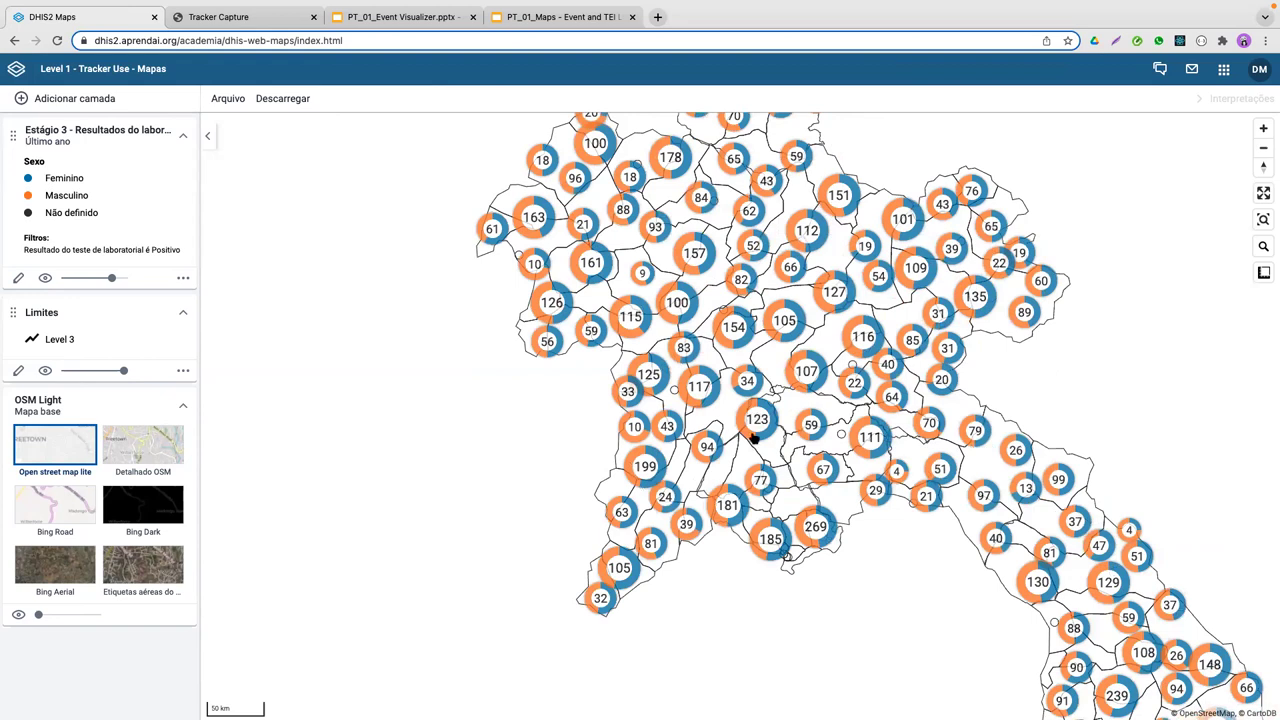
{"action": "scroll", "coordinate": [681, 472], "scroll_direction": "up", "scroll_amount": 3}
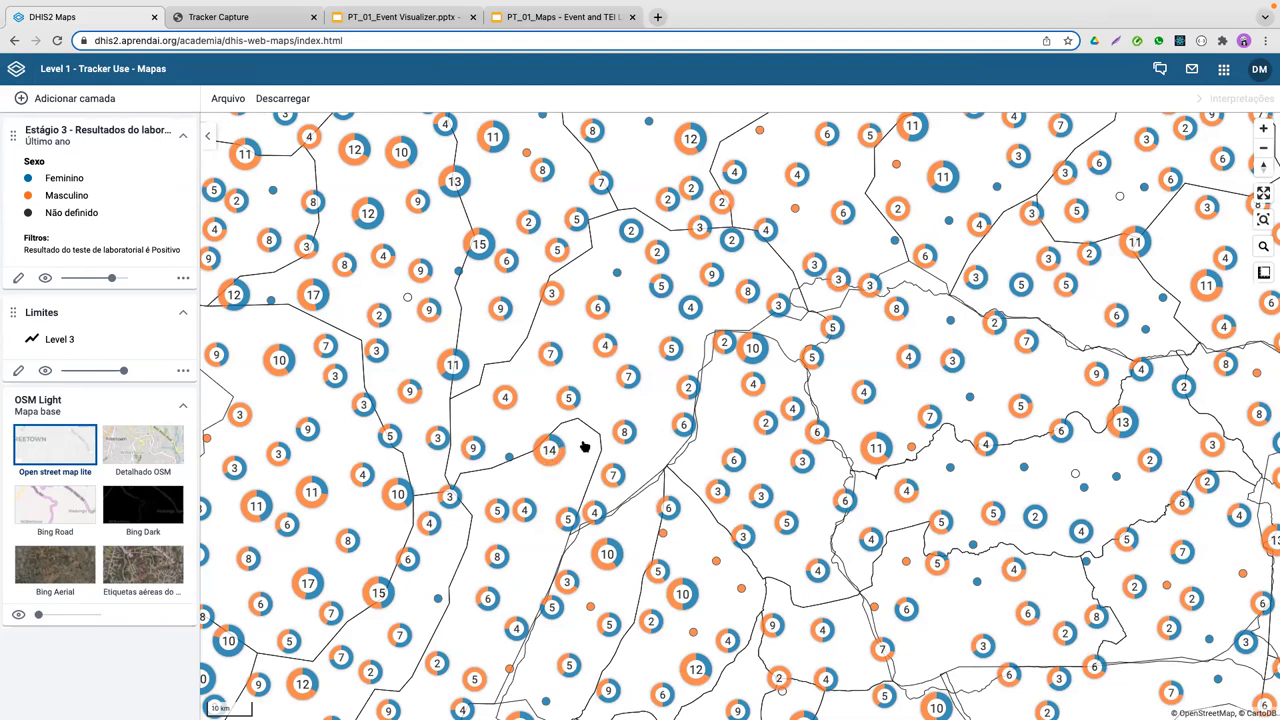
{"action": "left_click", "coordinate": [552, 450]}
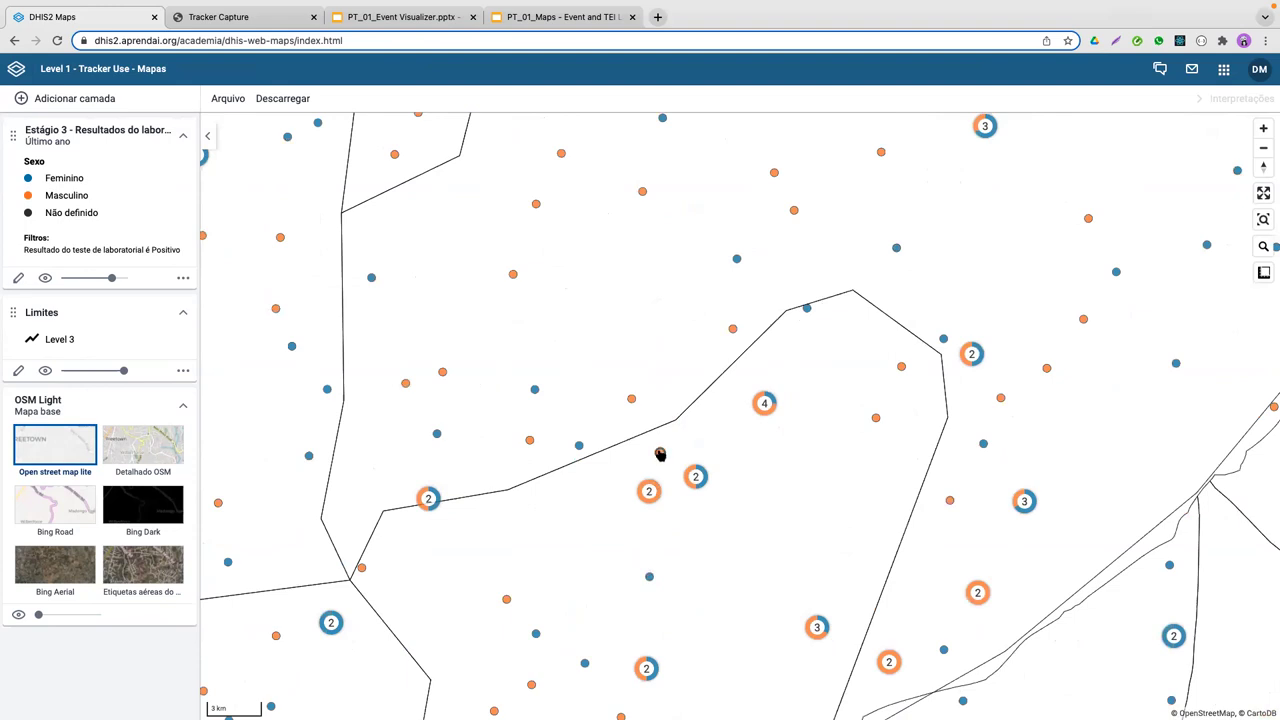
Step: Inspect a single Masculino event's details, highlighting its Localização do evento coordinates, and close the details
{"action": "left_click", "coordinate": [660, 453]}
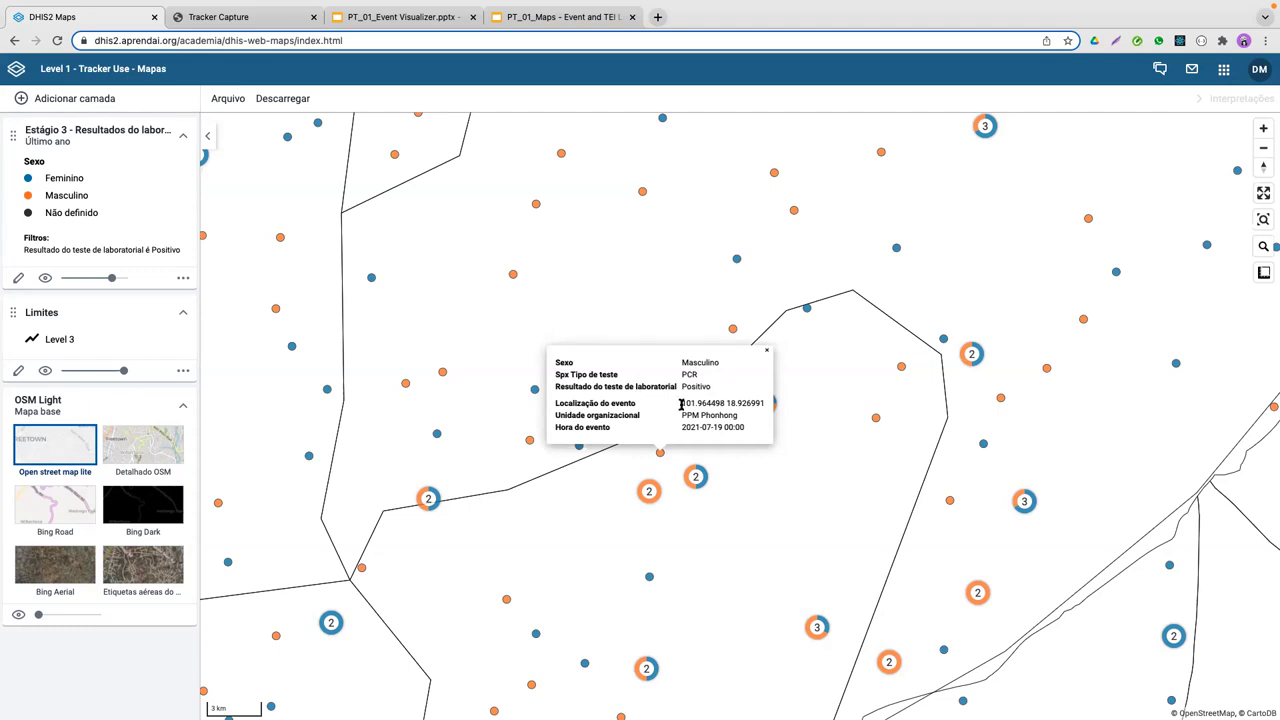
{"action": "left_click_drag", "start_coordinate": [687, 403], "coordinate": [758, 404]}
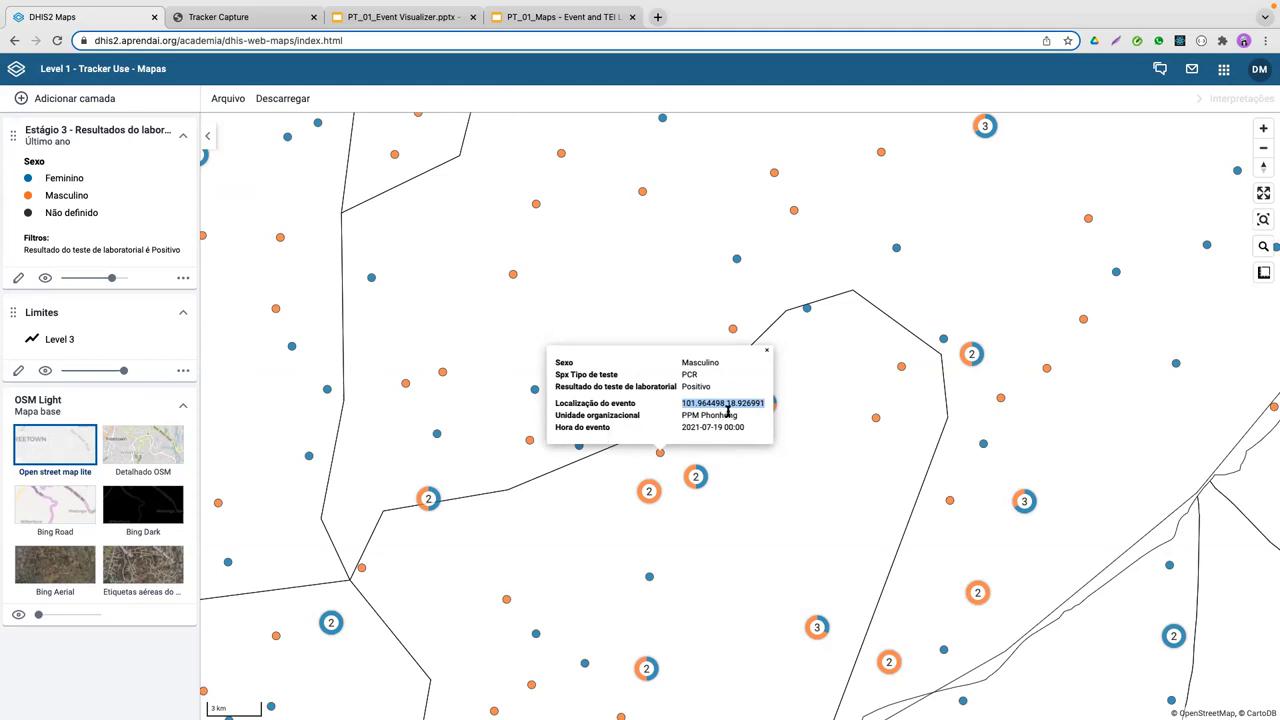
{"action": "left_click", "coordinate": [766, 349]}
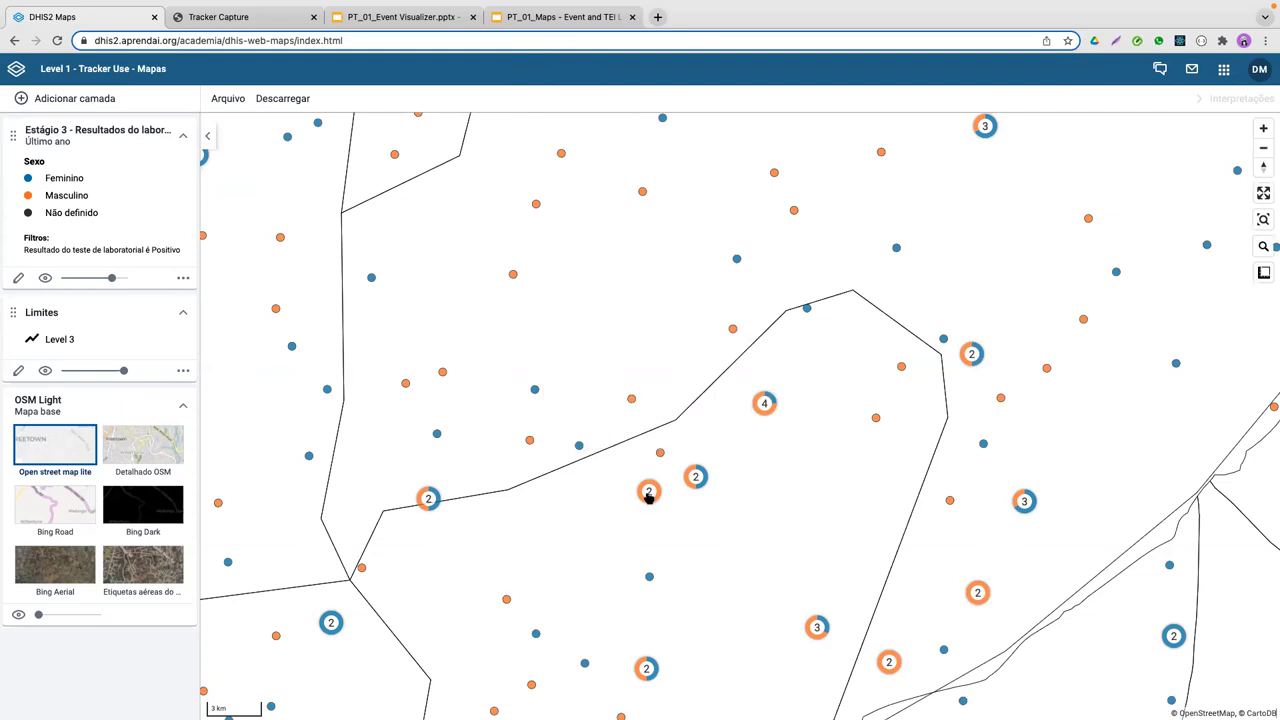
Step: Expand the nearby cluster of two Masculino events to view its individual points, and return to the surrounding area
{"action": "left_click", "coordinate": [648, 492]}
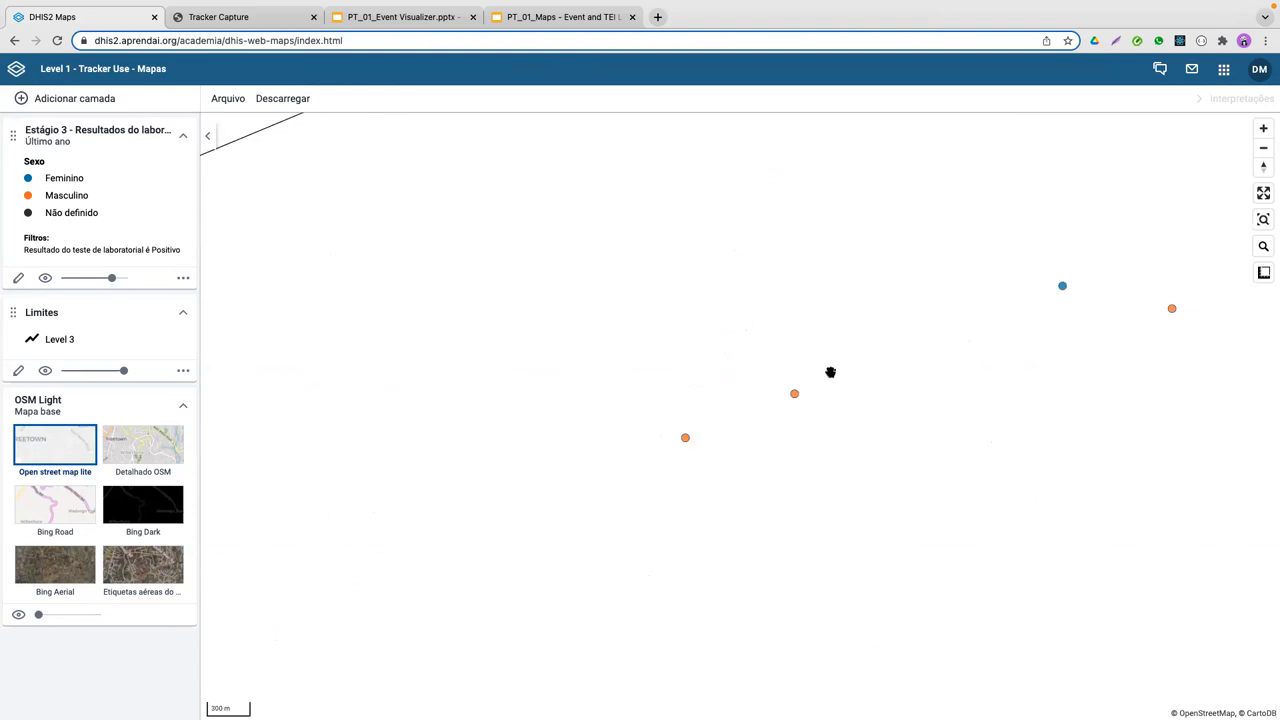
{"action": "scroll", "coordinate": [749, 470], "scroll_direction": "down", "scroll_amount": 5}
{"action": "scroll", "coordinate": [749, 470], "scroll_direction": "down", "scroll_amount": 3}
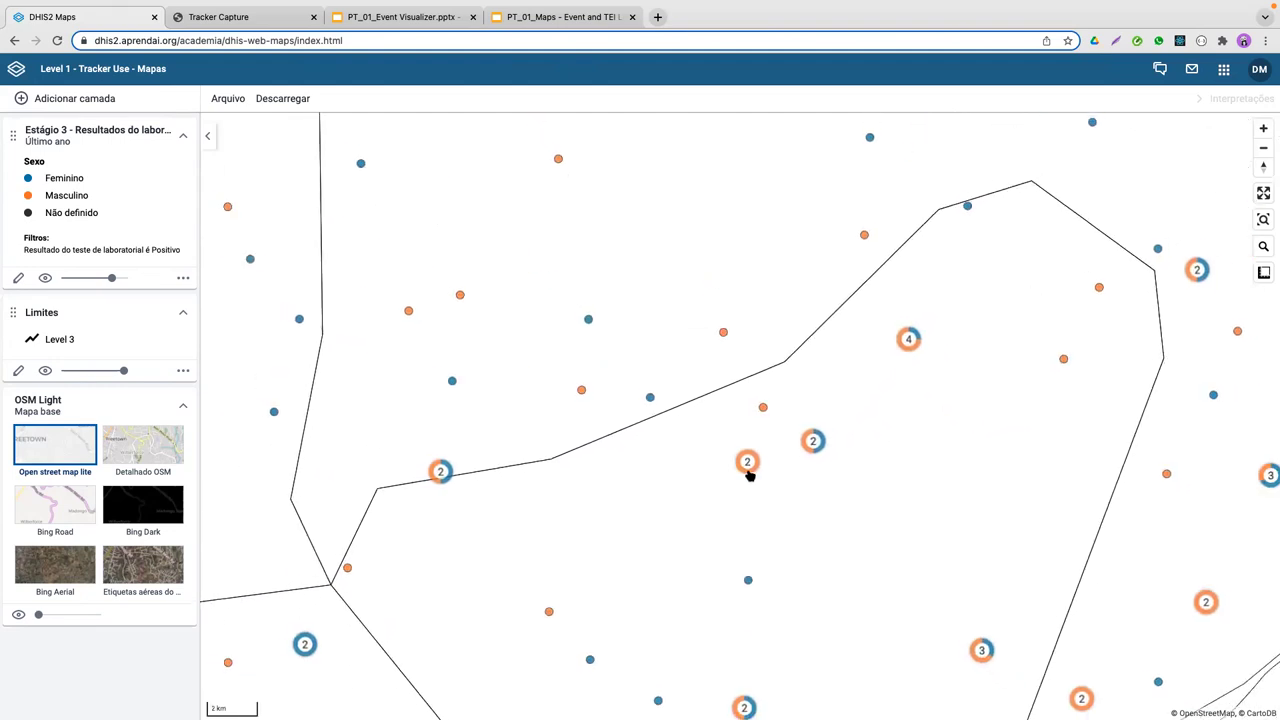
Step: Examine how the events regroup into larger clusters as the map scale widens from district to country level
{"action": "left_click", "coordinate": [1263, 147]}
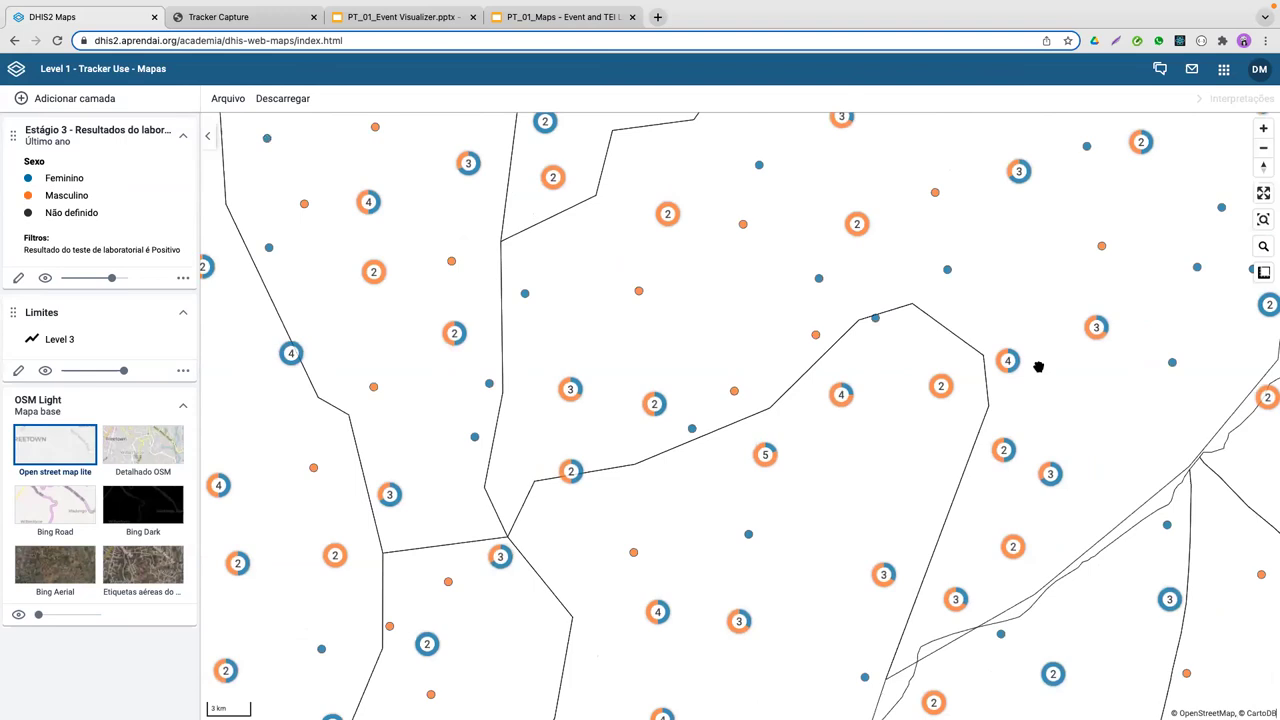
{"action": "scroll", "coordinate": [1038, 367], "scroll_direction": "down", "scroll_amount": 1}
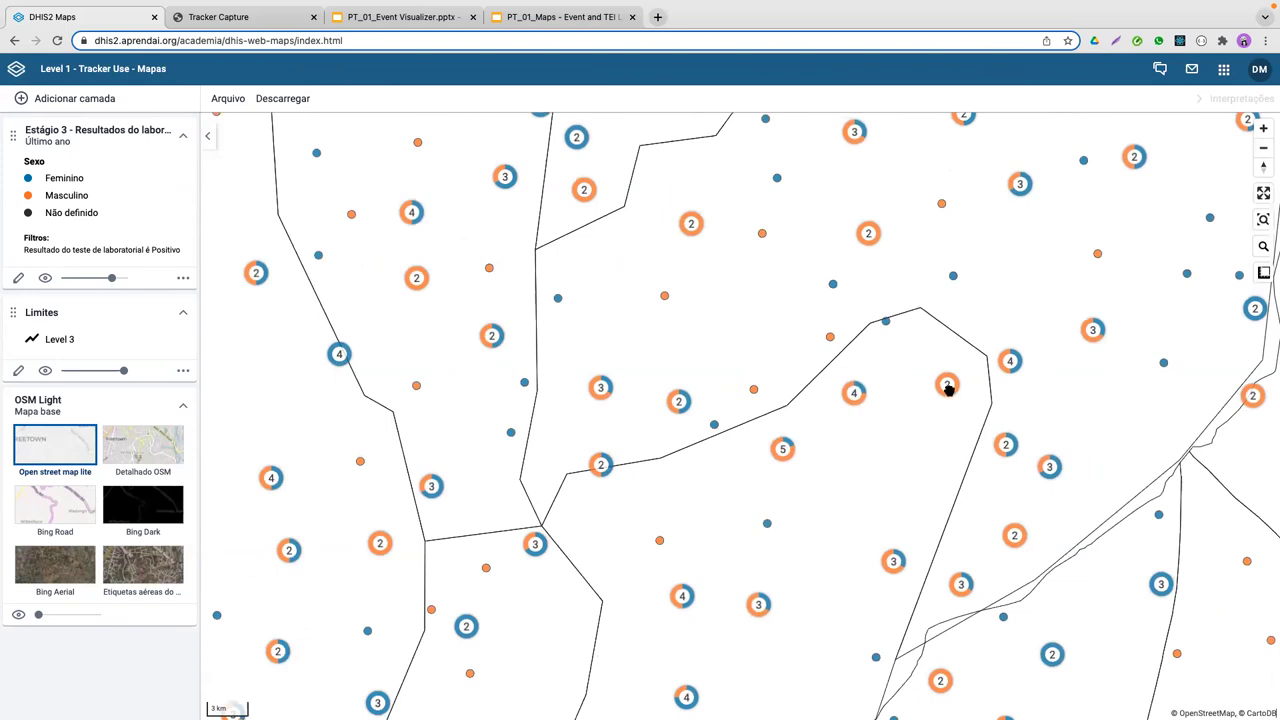
{"action": "scroll", "coordinate": [948, 390], "scroll_direction": "down", "scroll_amount": 3}
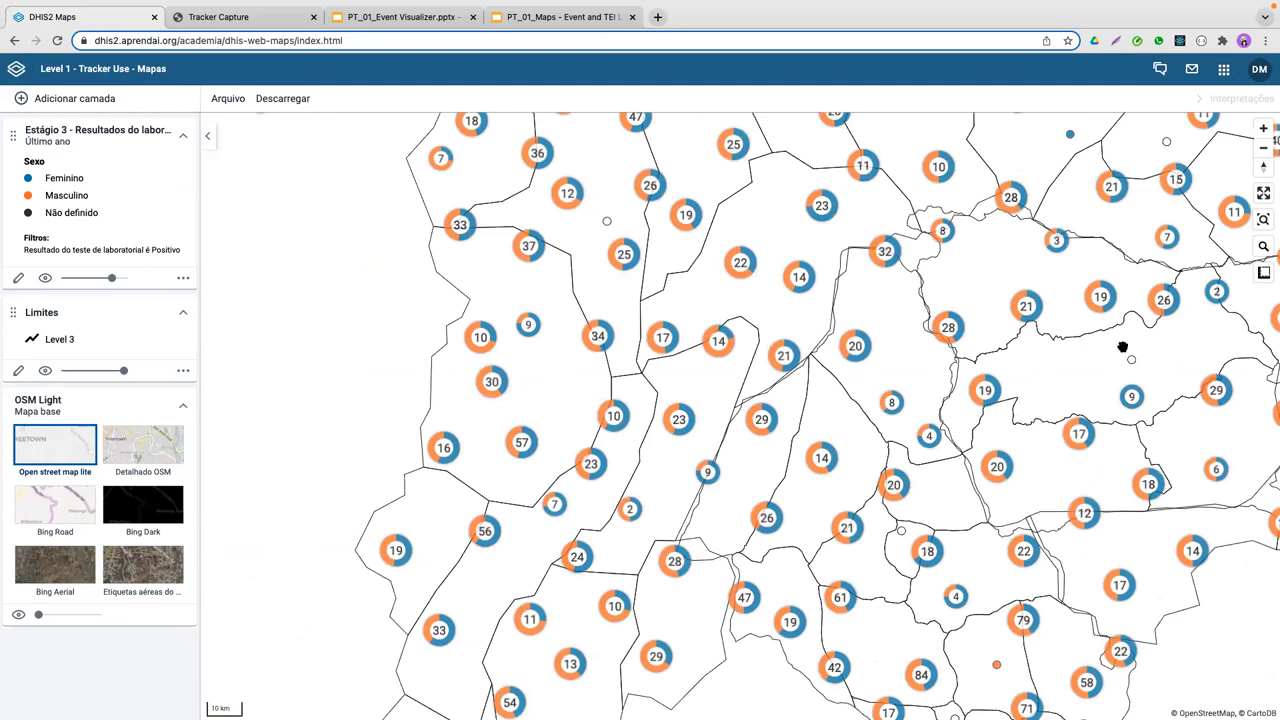
{"action": "scroll", "coordinate": [1122, 347], "scroll_direction": "down", "scroll_amount": 2}
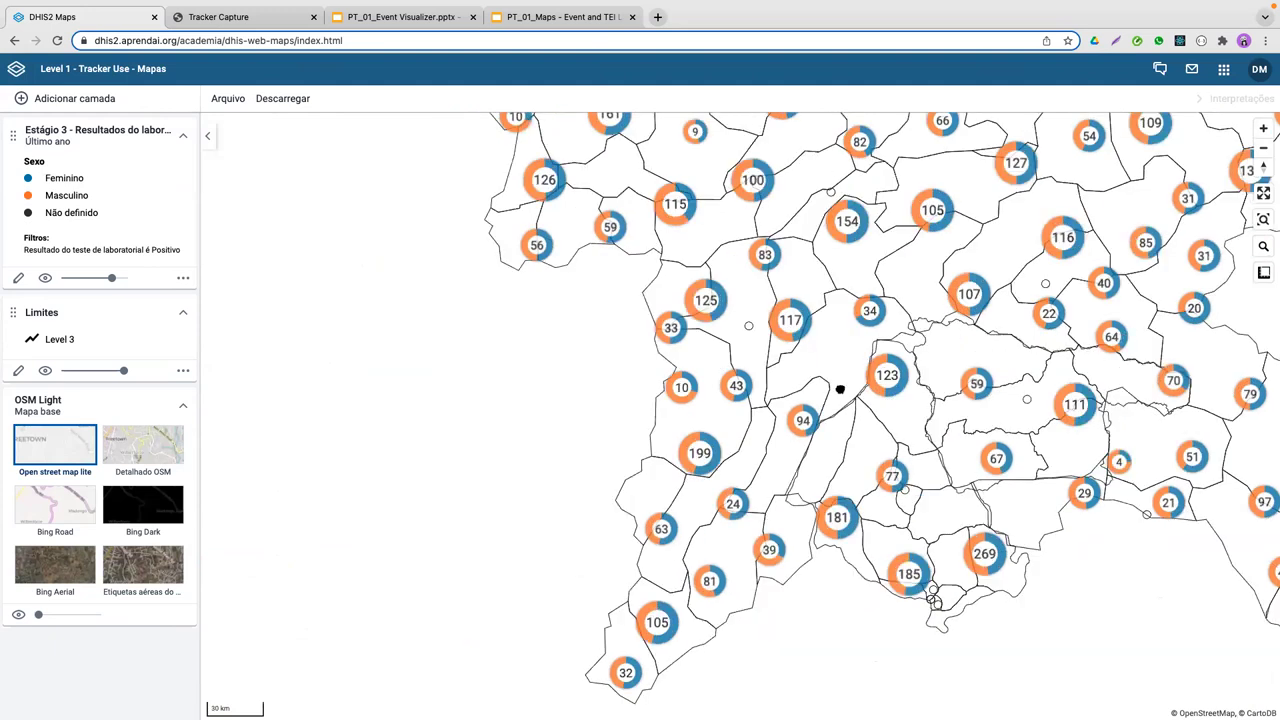
{"action": "scroll", "coordinate": [796, 365], "scroll_direction": "down", "scroll_amount": 1}
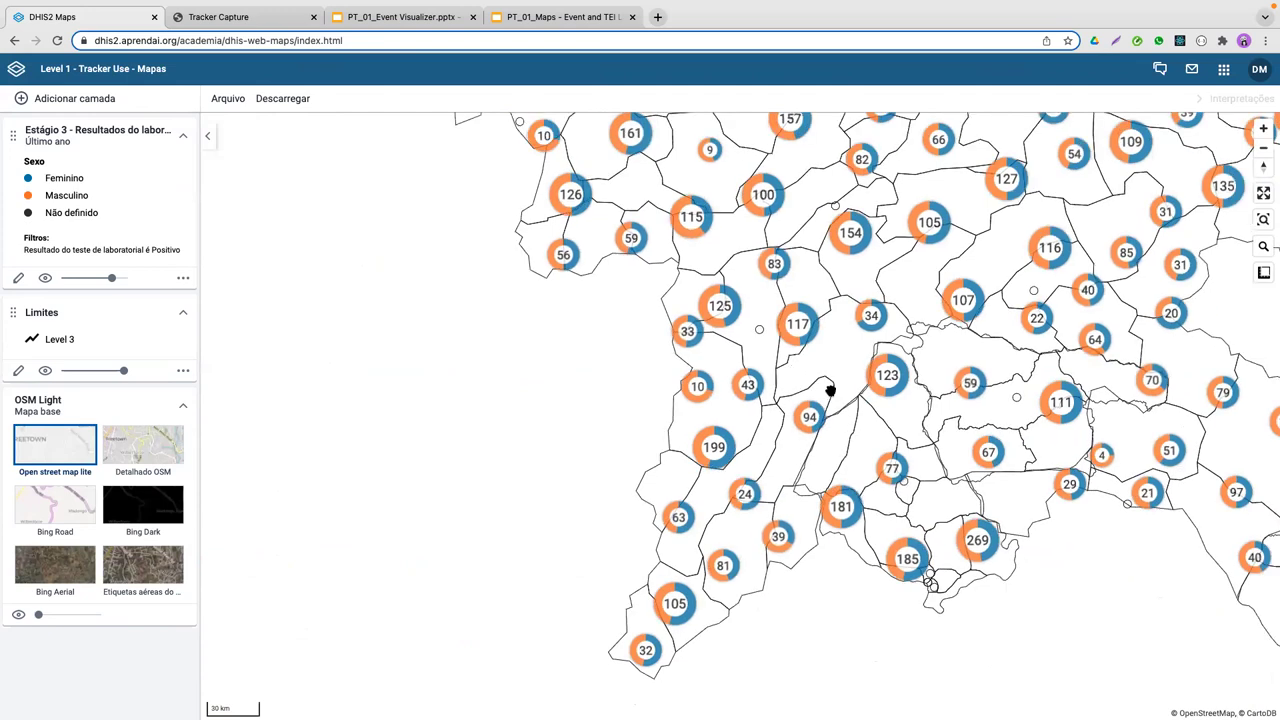
{"action": "scroll", "coordinate": [853, 410], "scroll_direction": "down", "scroll_amount": 1}
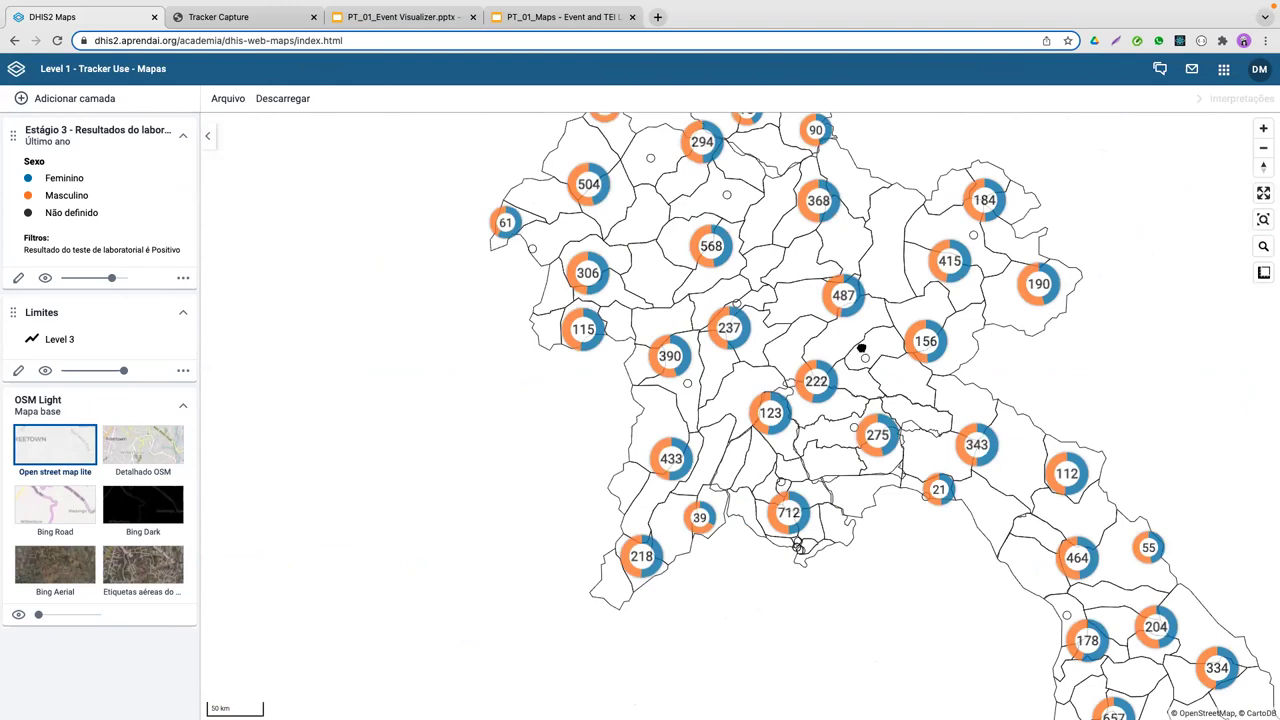
{"action": "scroll", "coordinate": [860, 346], "scroll_direction": "right", "scroll_amount": 3}
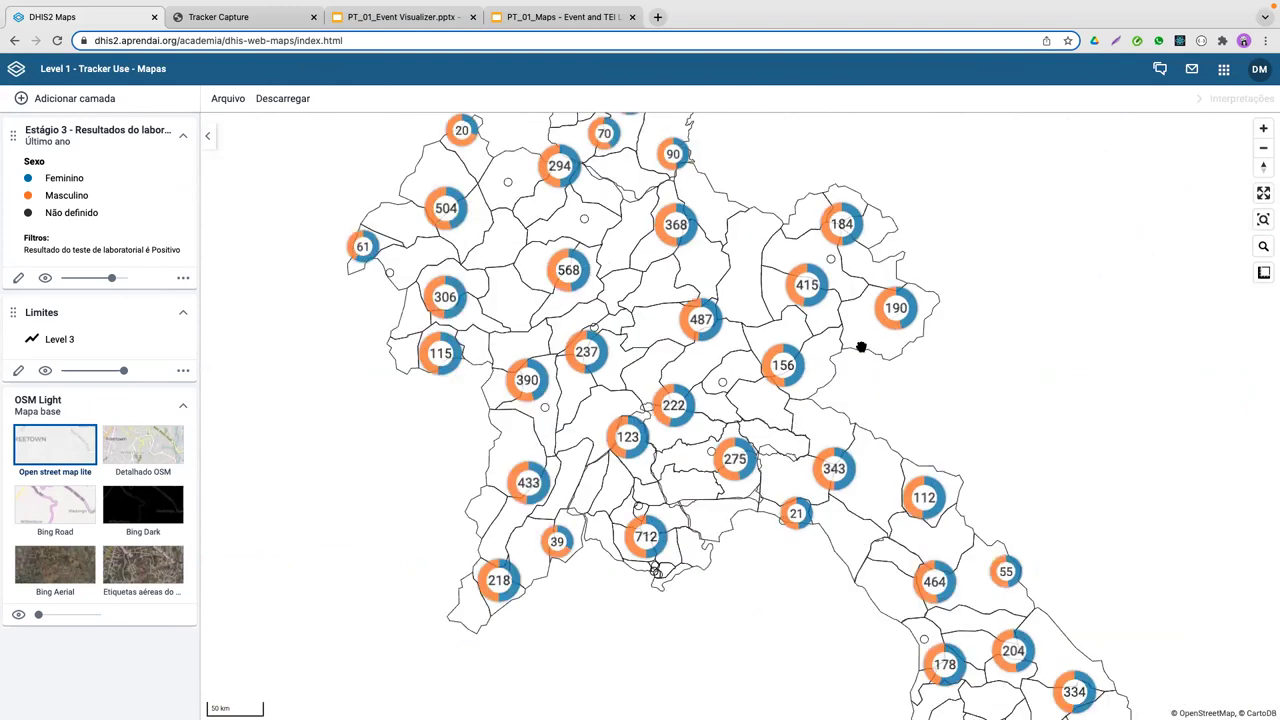
{"action": "scroll", "coordinate": [861, 347], "scroll_direction": "down", "scroll_amount": 1}
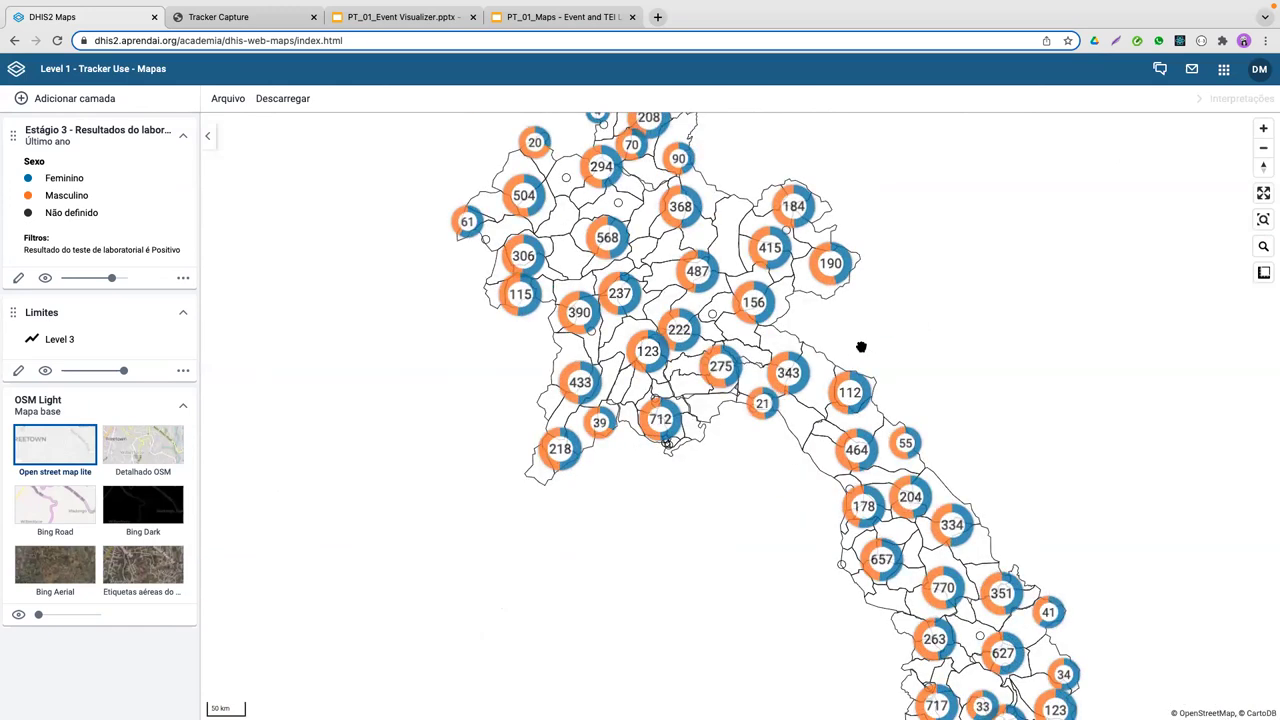
Step: Examine the event clusters across the whole country, and highlight the positive-result filter in the laboratory results layer's legend
{"action": "scroll", "coordinate": [914, 395], "scroll_direction": "down", "scroll_amount": 2}
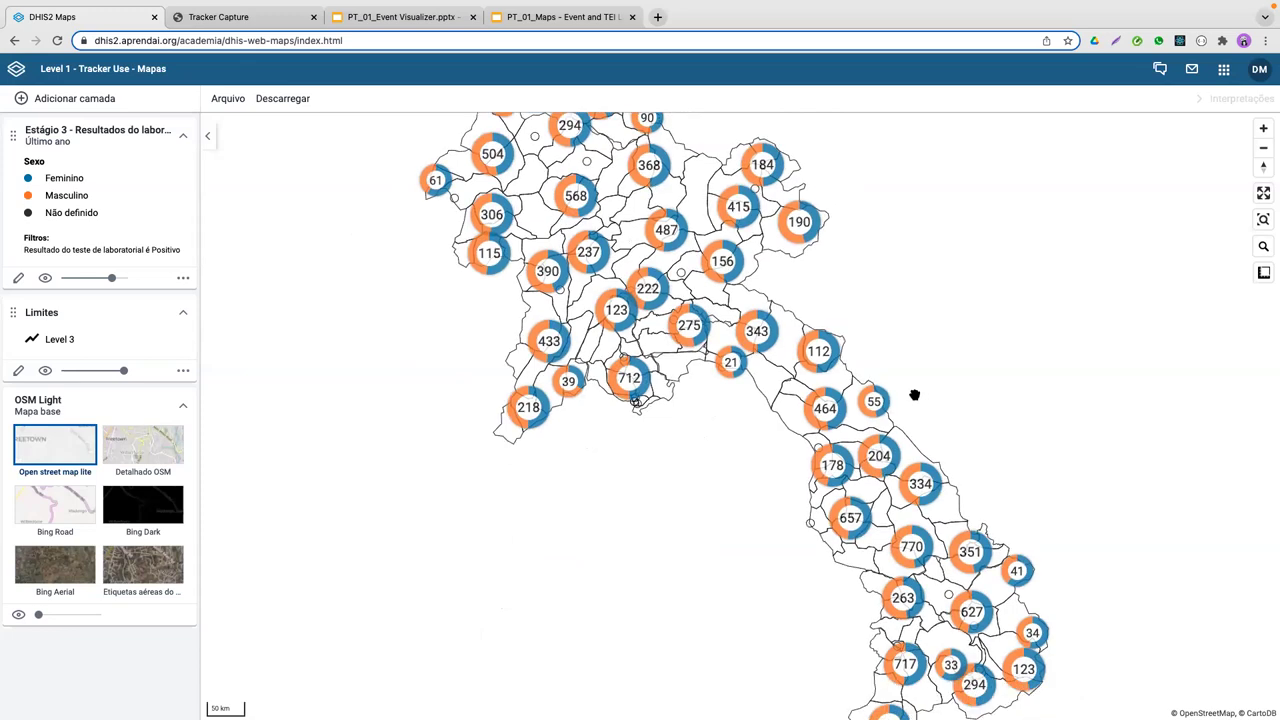
{"action": "scroll", "coordinate": [905, 336], "scroll_direction": "down", "scroll_amount": 1}
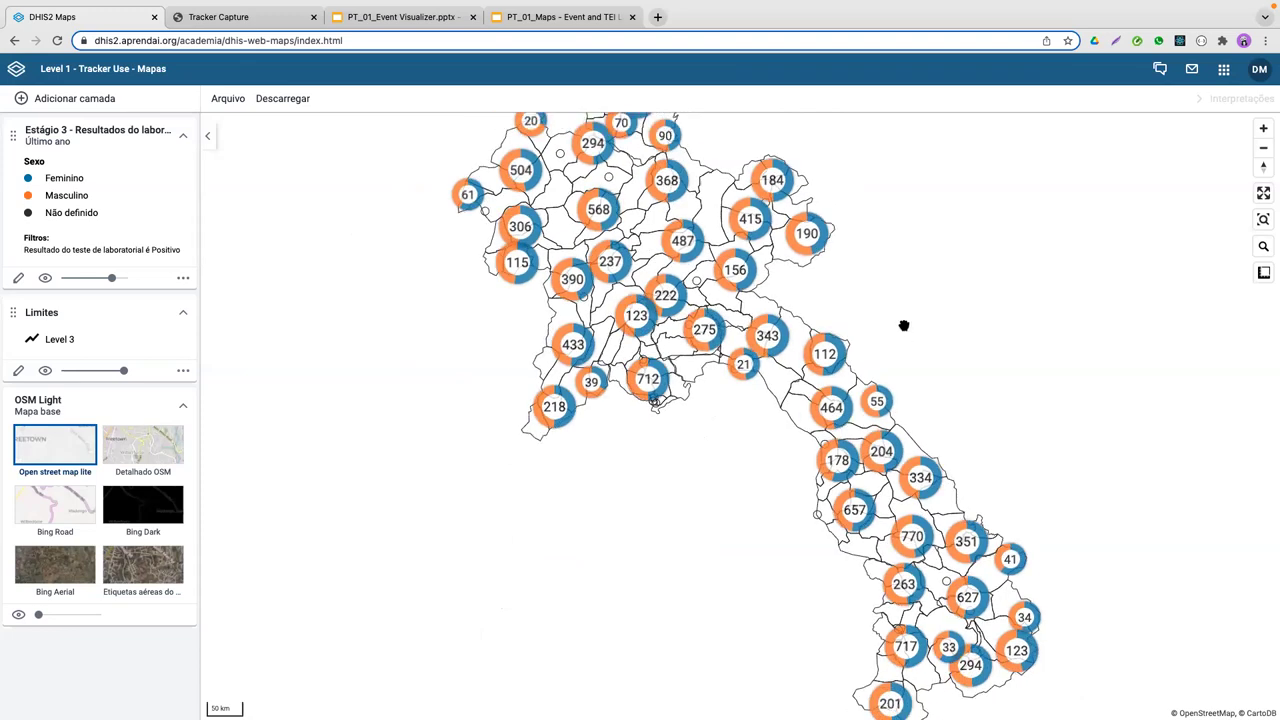
{"action": "scroll", "coordinate": [908, 325], "scroll_direction": "up", "scroll_amount": 1}
{"action": "scroll", "coordinate": [900, 311], "scroll_direction": "down", "scroll_amount": 1}
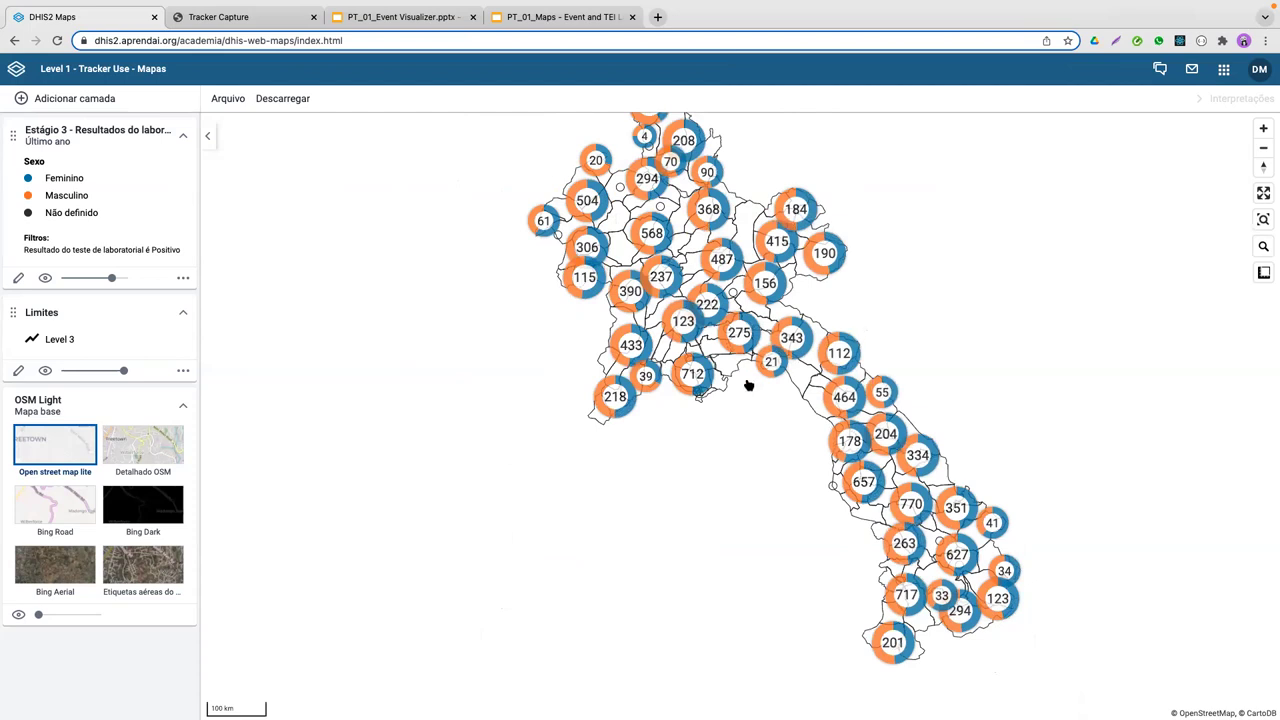
{"action": "scroll", "coordinate": [746, 380], "scroll_direction": "down", "scroll_amount": 1}
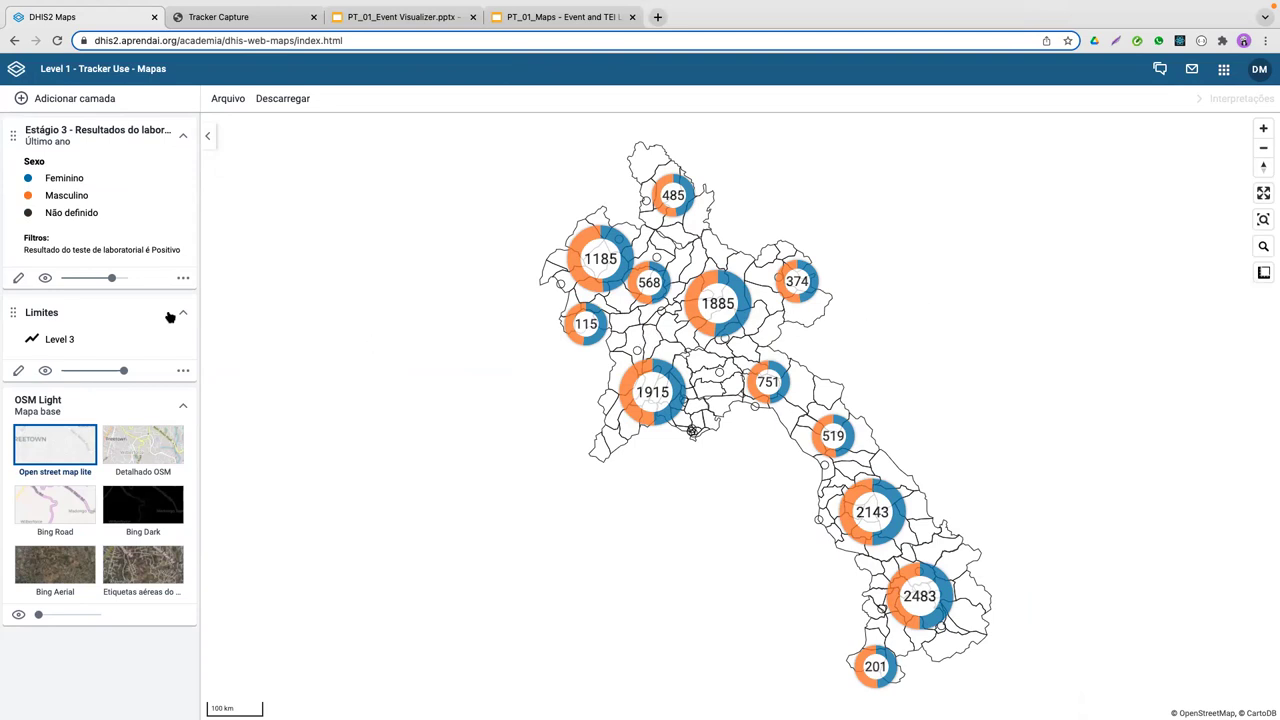
{"action": "left_click_drag", "start_coordinate": [11, 133], "coordinate": [6, 132]}
{"action": "left_click_drag", "start_coordinate": [28, 252], "coordinate": [178, 252]}
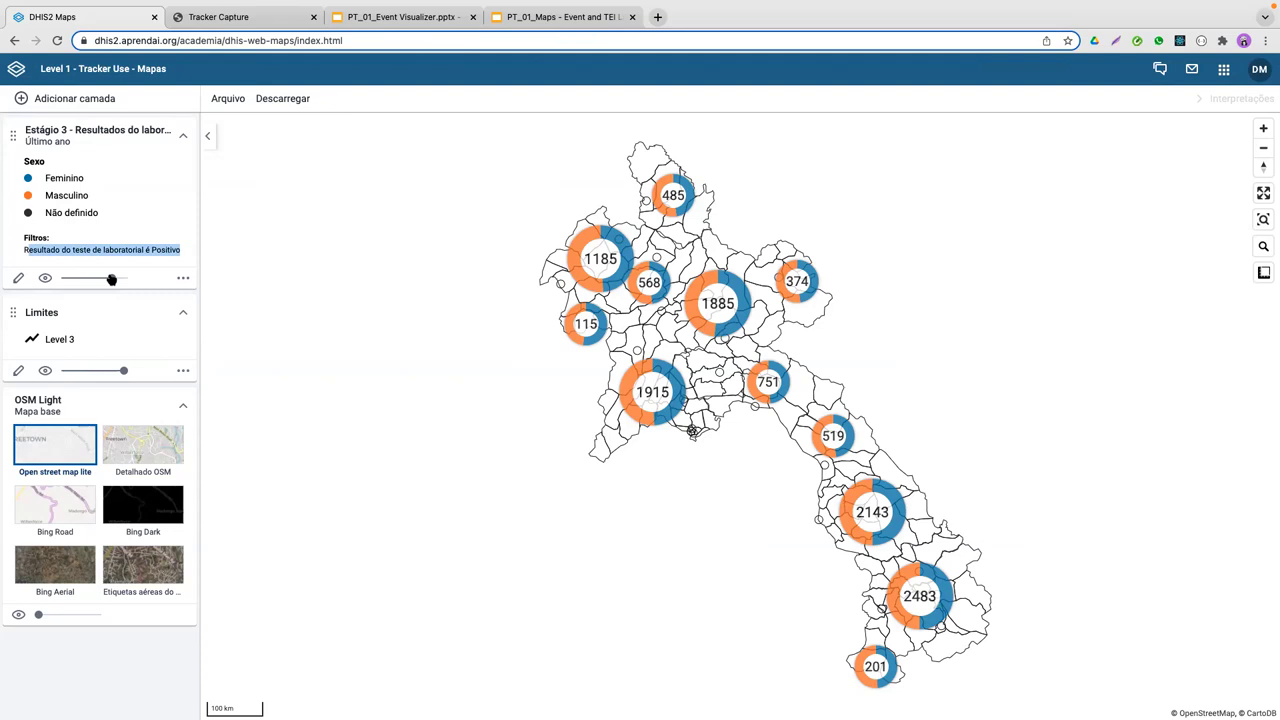
Step: Review the data and period settings of the laboratory results event layer, and leave them without updating
{"action": "left_click", "coordinate": [19, 281]}
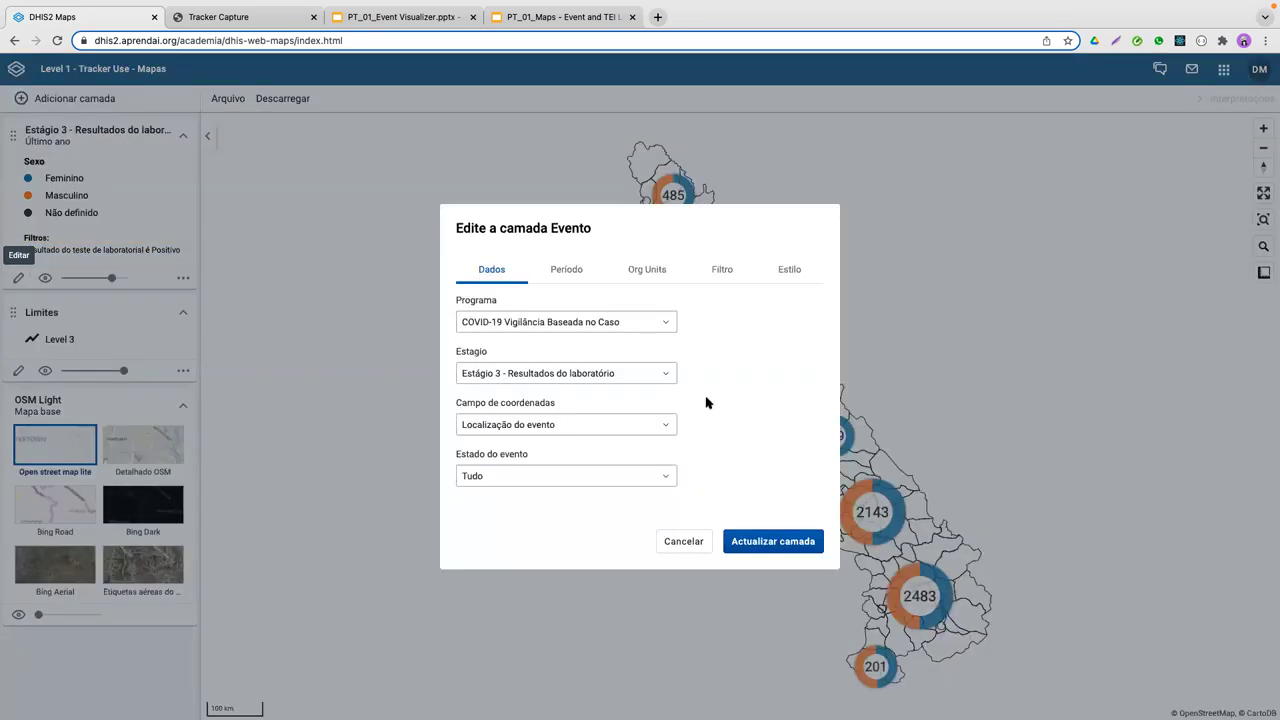
{"action": "left_click", "coordinate": [574, 272]}
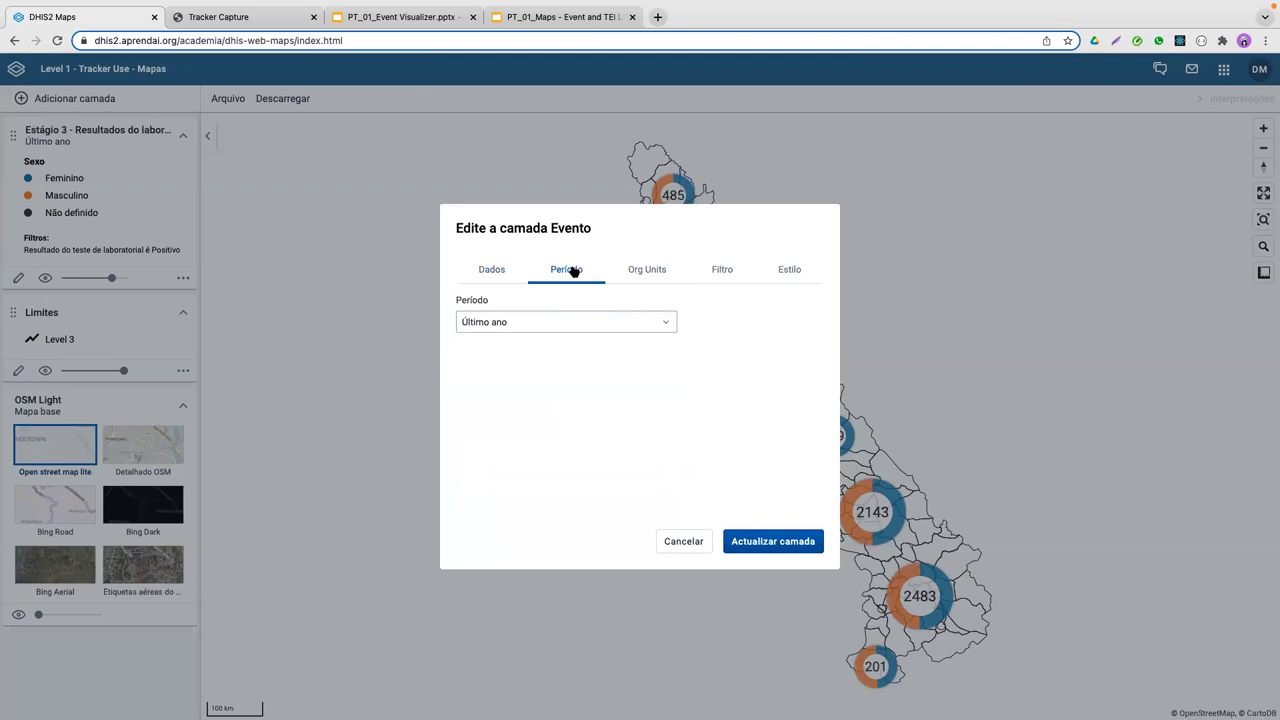
{"action": "left_click", "coordinate": [674, 543]}
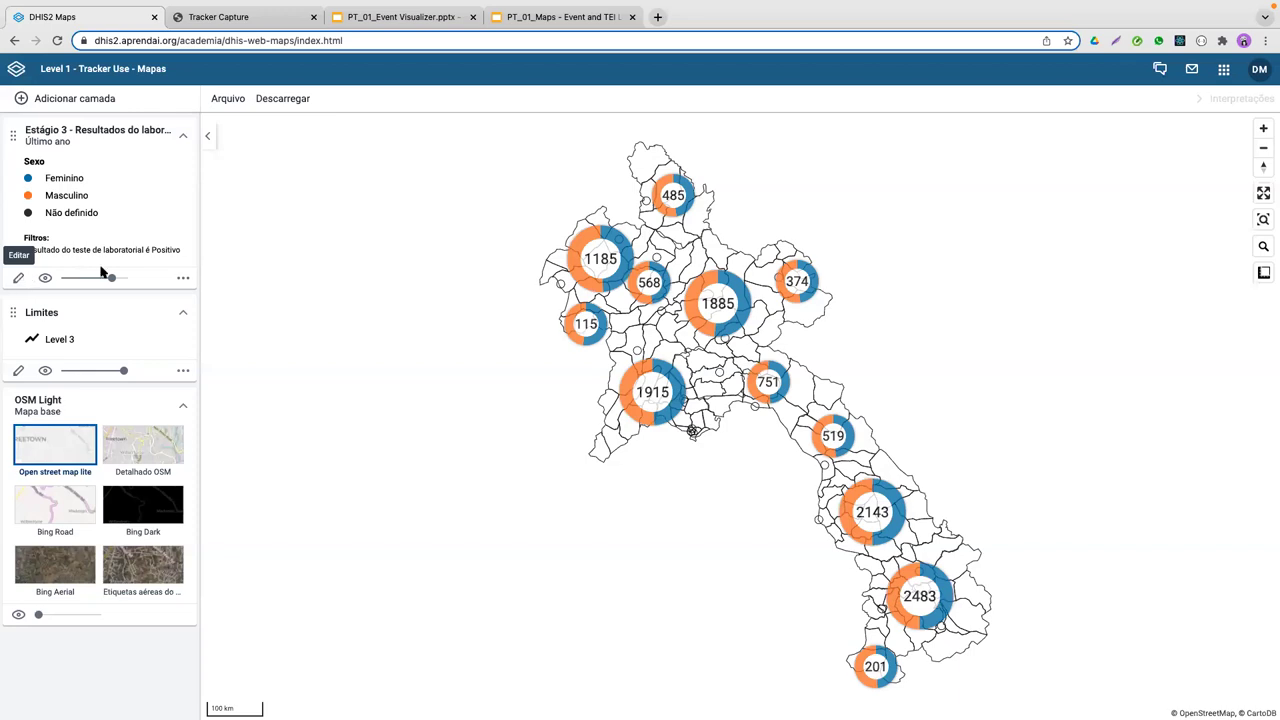
Step: Raise the laboratory results event layer to full opacity, and check which further options the layer offers
{"action": "mouse_move", "coordinate": [109, 278]}
{"action": "left_mouse_down"}
{"action": "mouse_move", "coordinate": [93, 283]}
{"action": "mouse_move", "coordinate": [122, 279]}
{"action": "left_mouse_up"}
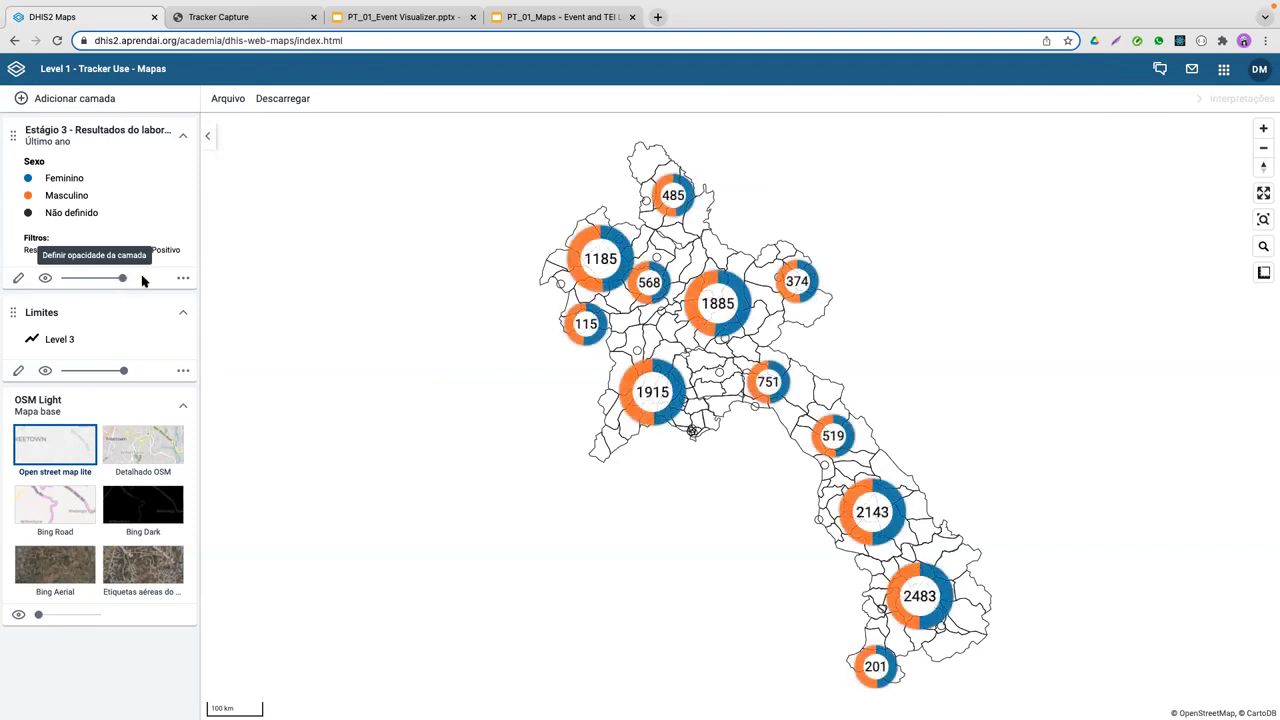
{"action": "left_click", "coordinate": [182, 277]}
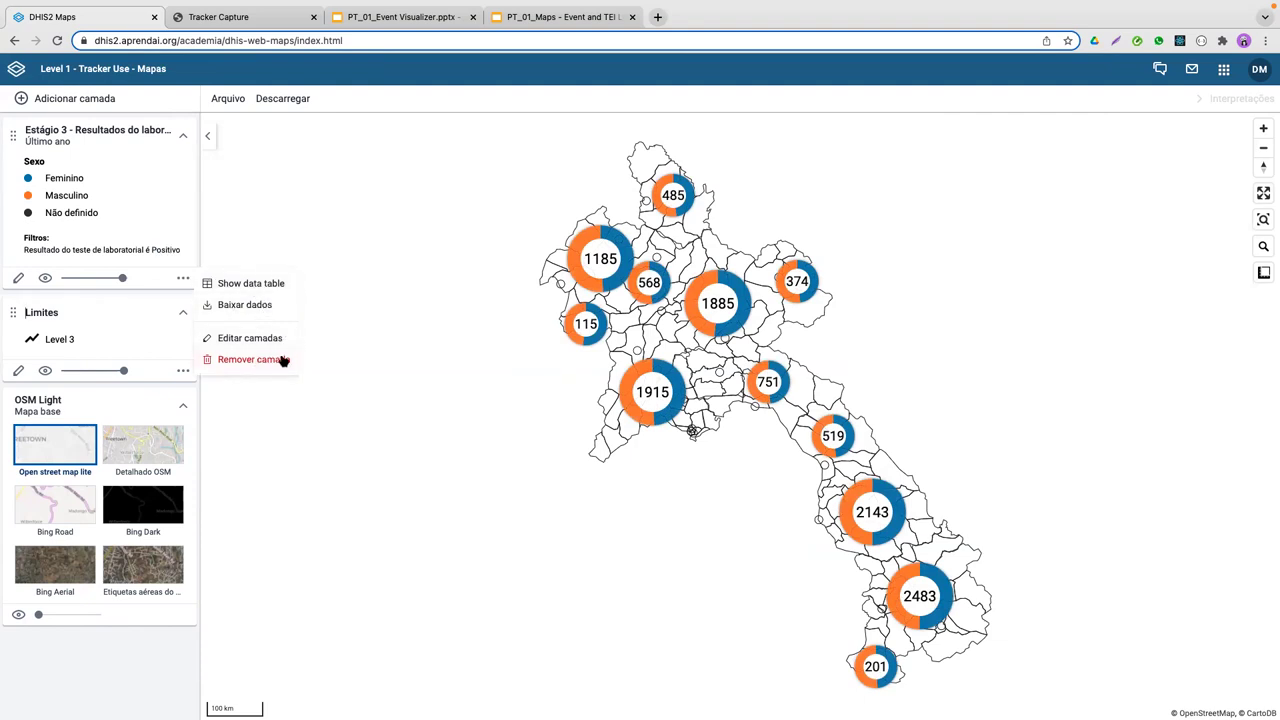
{"action": "left_click", "coordinate": [242, 238]}
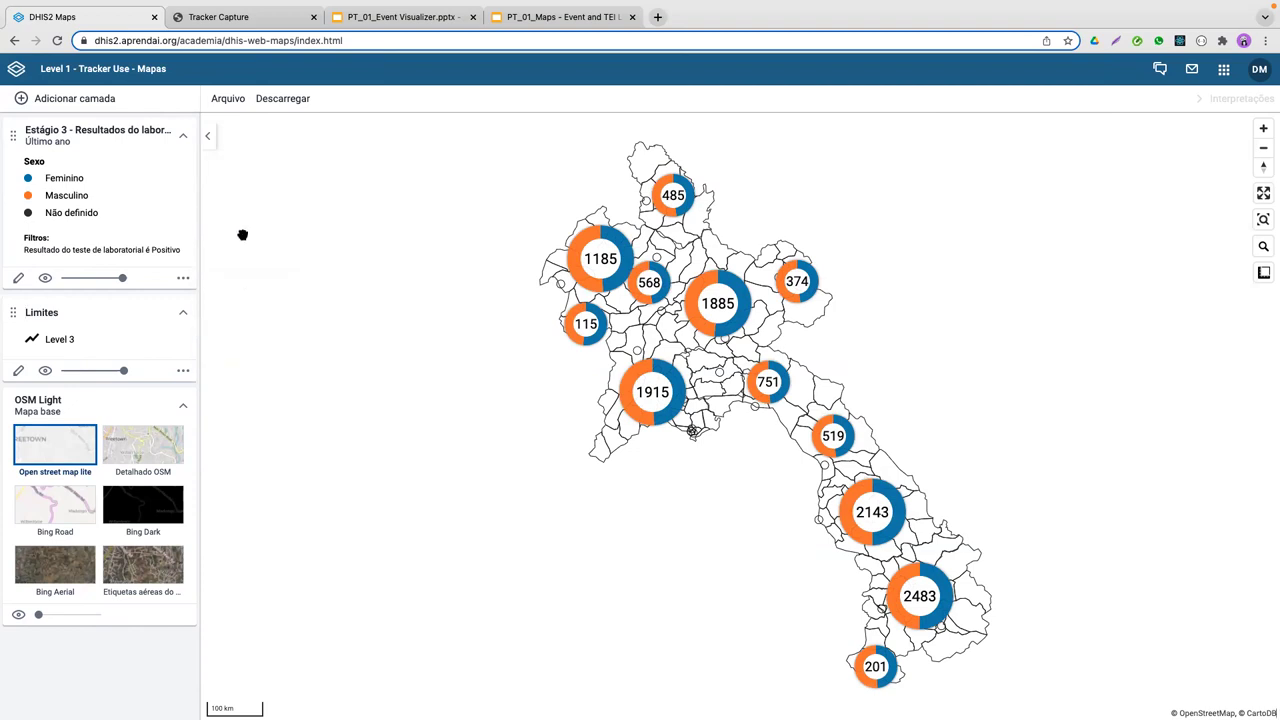
Step: Check the map file options, preview the four legend positions for a map download, and cancel the download
{"action": "left_click", "coordinate": [232, 98]}
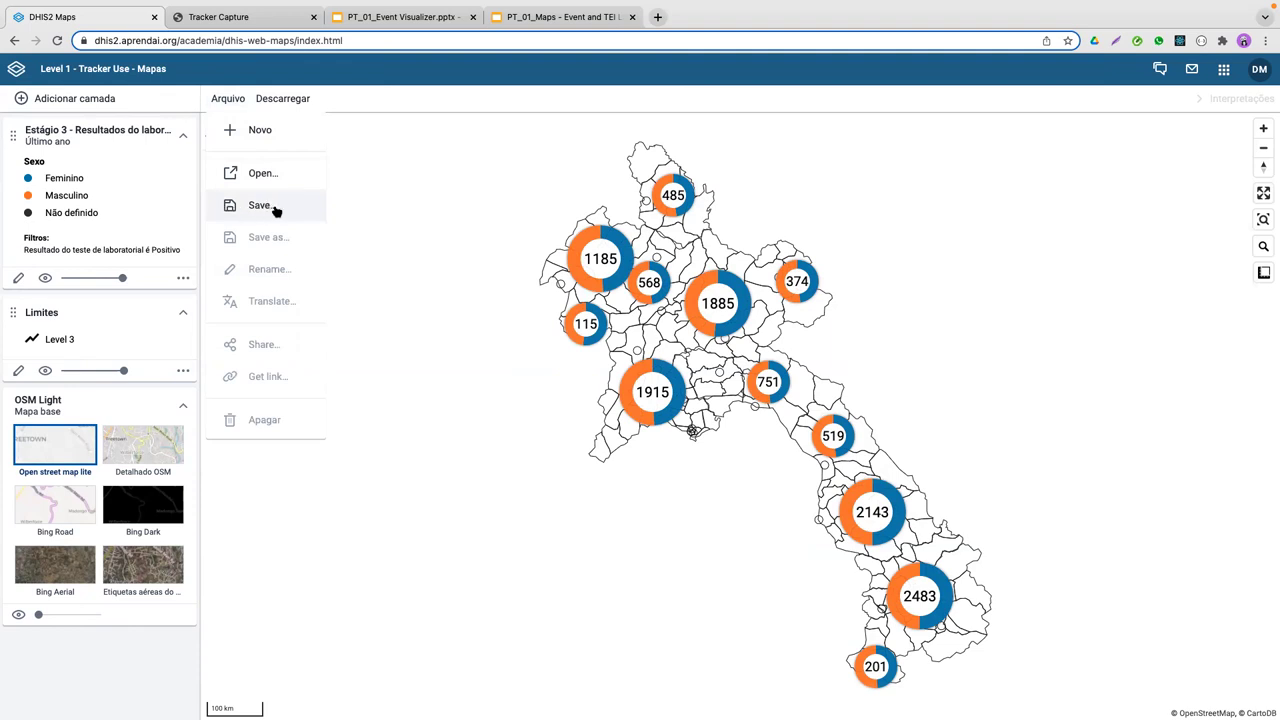
{"action": "left_click", "coordinate": [280, 101]}
{"action": "left_click", "coordinate": [280, 101]}
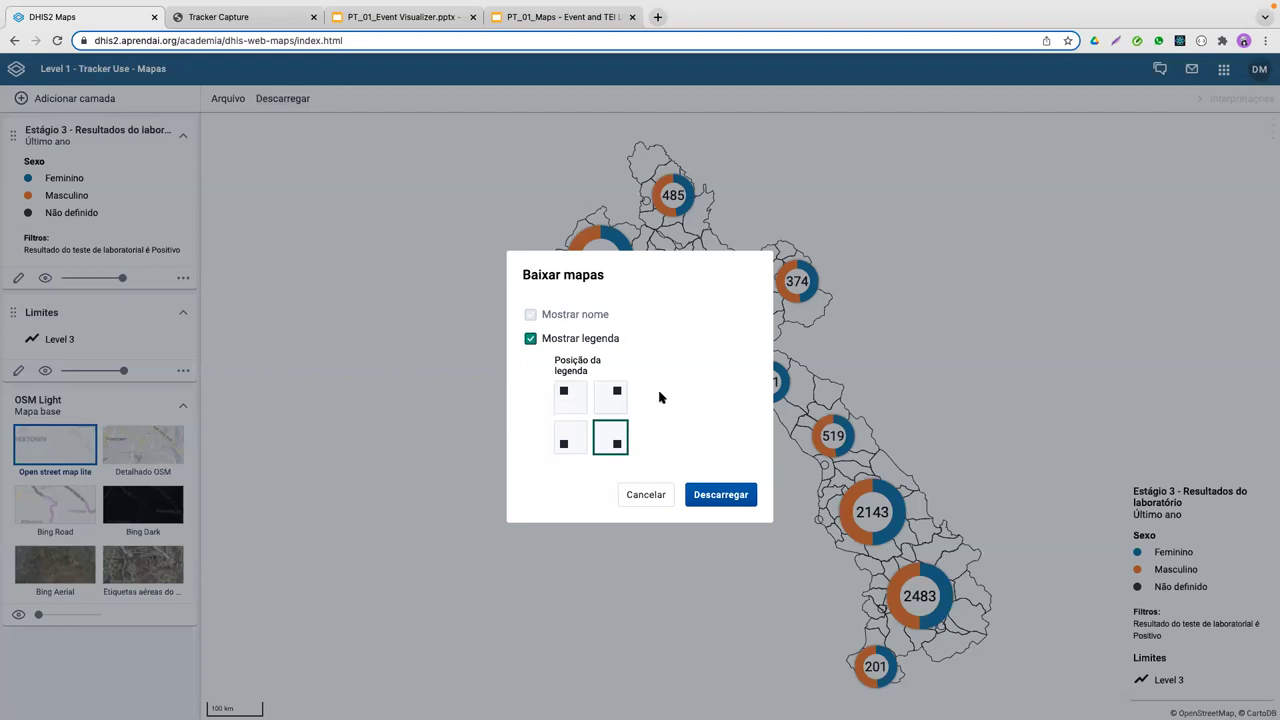
{"action": "left_click", "coordinate": [612, 397]}
{"action": "left_click", "coordinate": [581, 400]}
{"action": "left_click", "coordinate": [577, 444]}
{"action": "left_click", "coordinate": [616, 445]}
{"action": "left_click", "coordinate": [607, 394]}
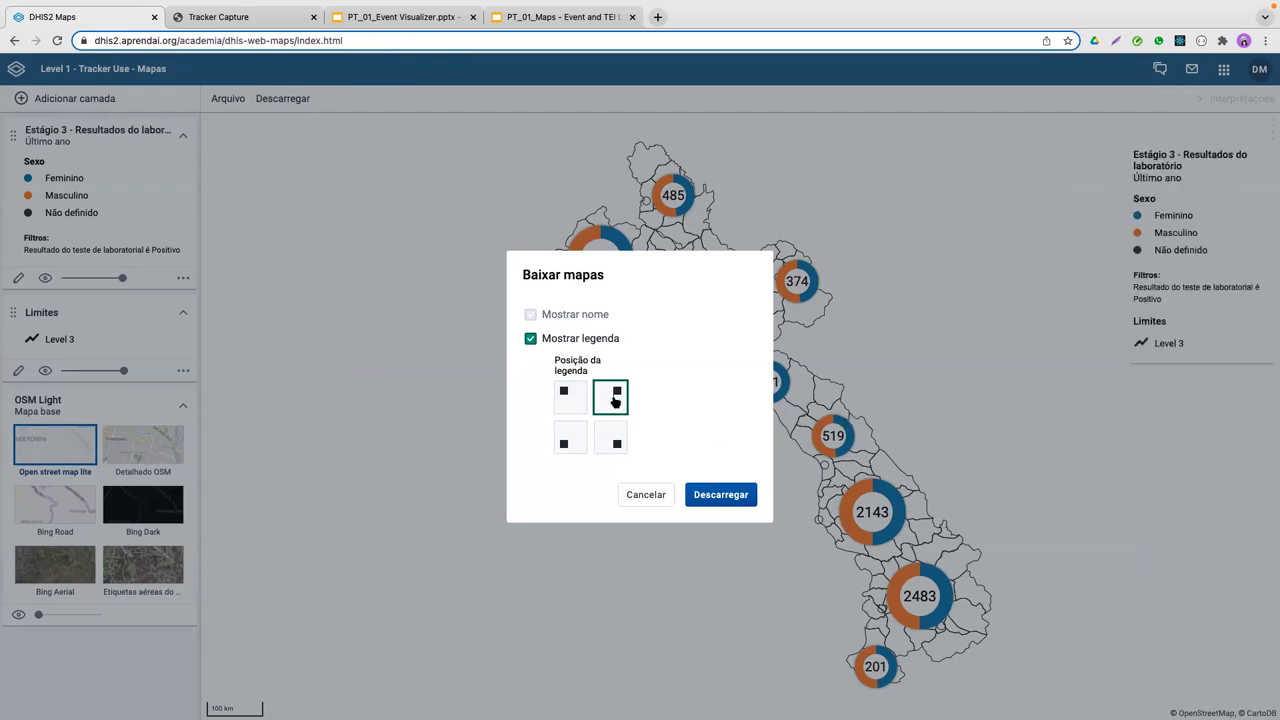
{"action": "left_click", "coordinate": [562, 397]}
{"action": "left_click", "coordinate": [564, 447]}
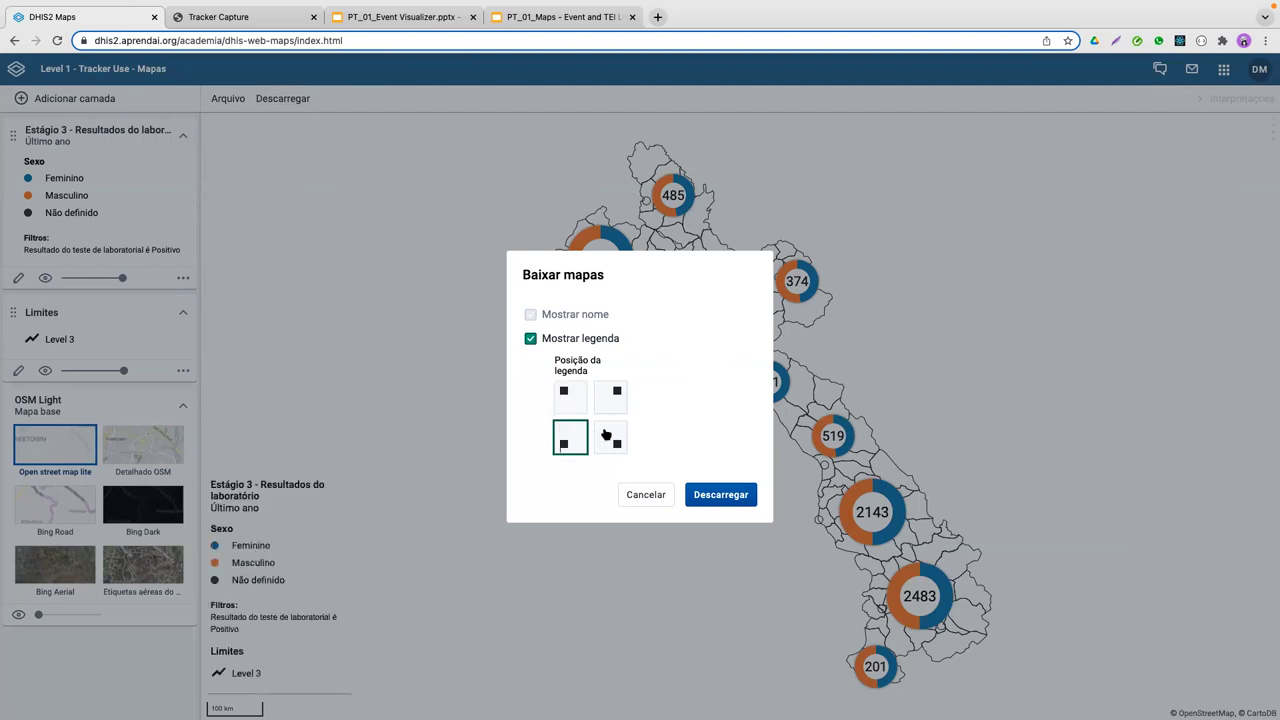
{"action": "left_click", "coordinate": [607, 438]}
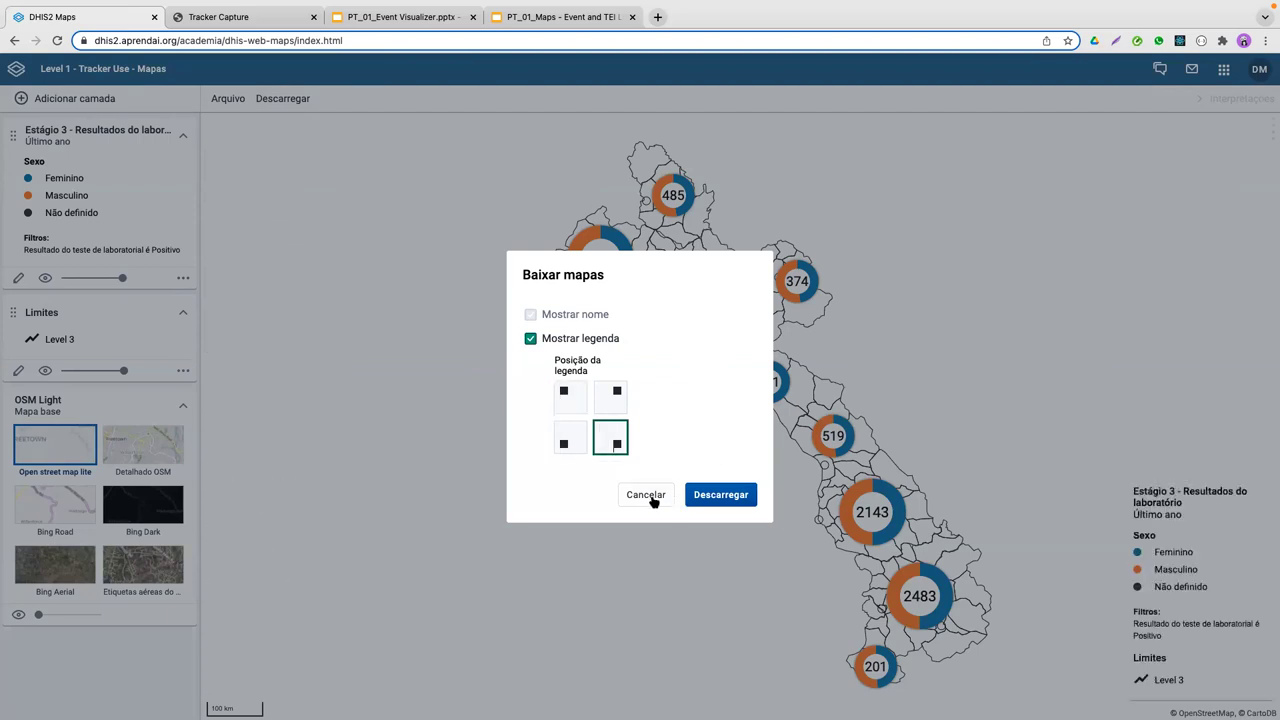
{"action": "key", "text": "Escape"}
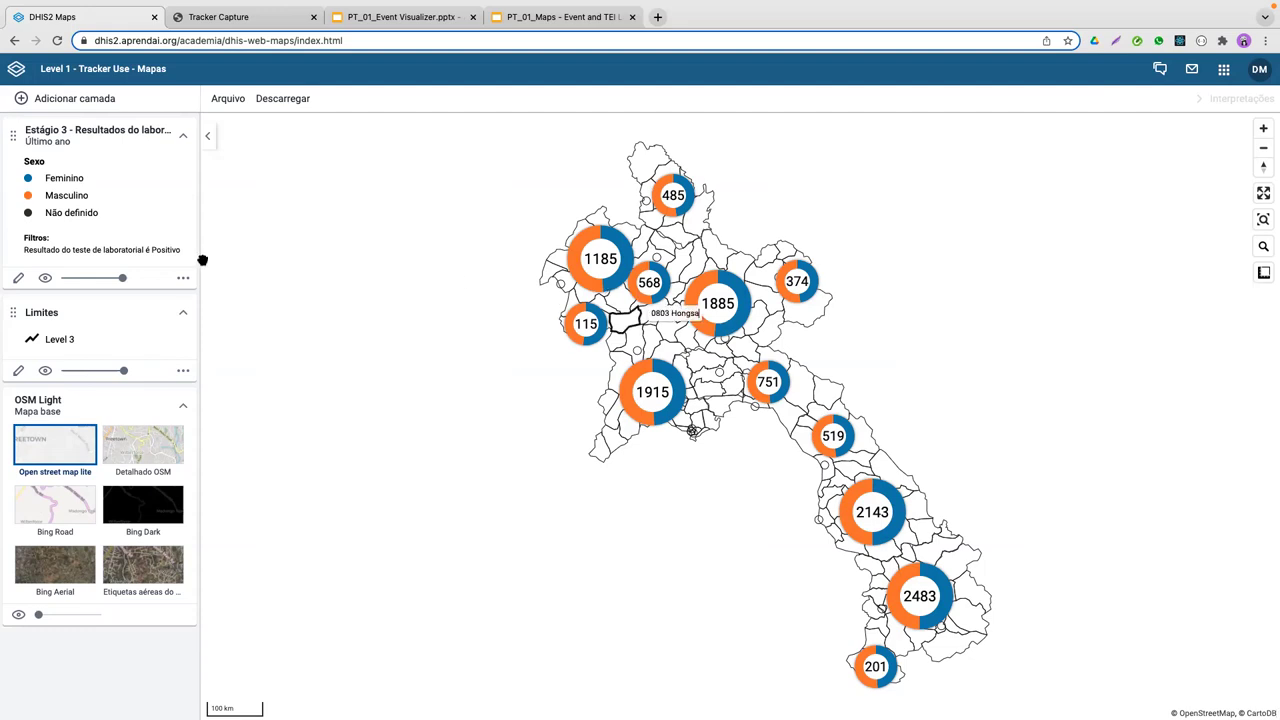
Step: Reduce the laboratory results event layer's opacity to zero, and hide the Level 3 boundary layer
{"action": "left_click", "coordinate": [44, 280]}
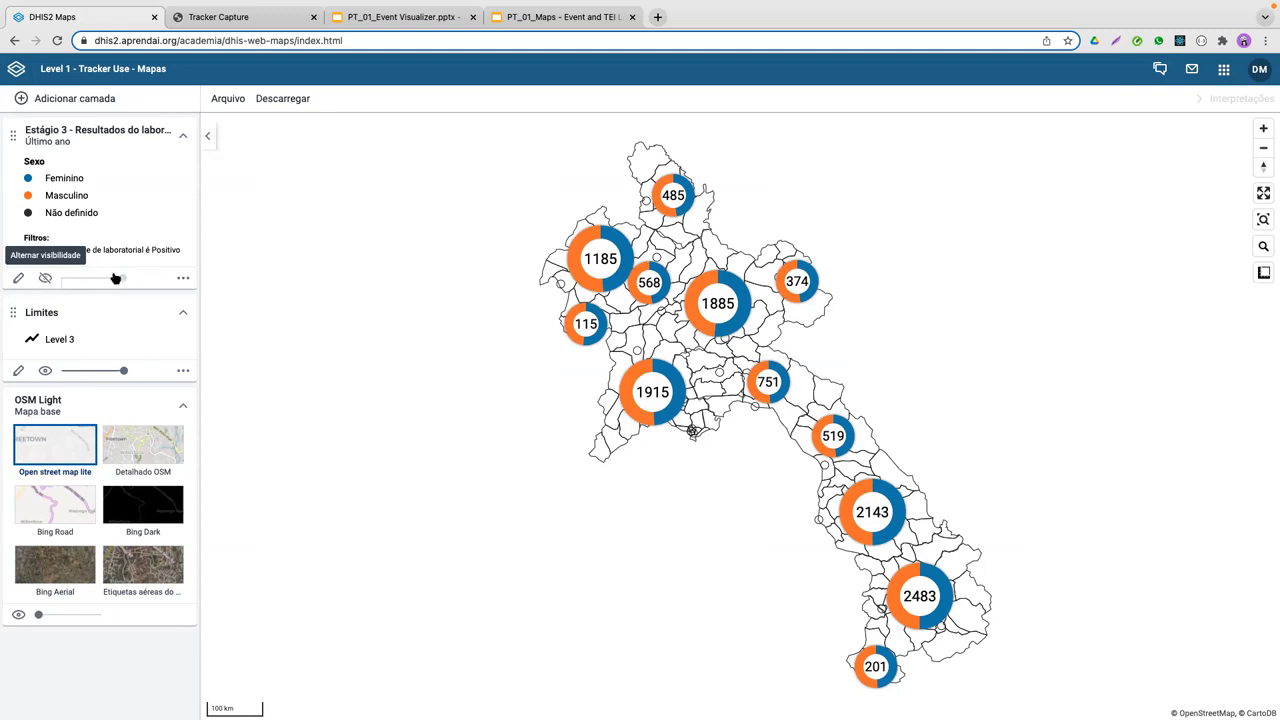
{"action": "left_click", "coordinate": [45, 279]}
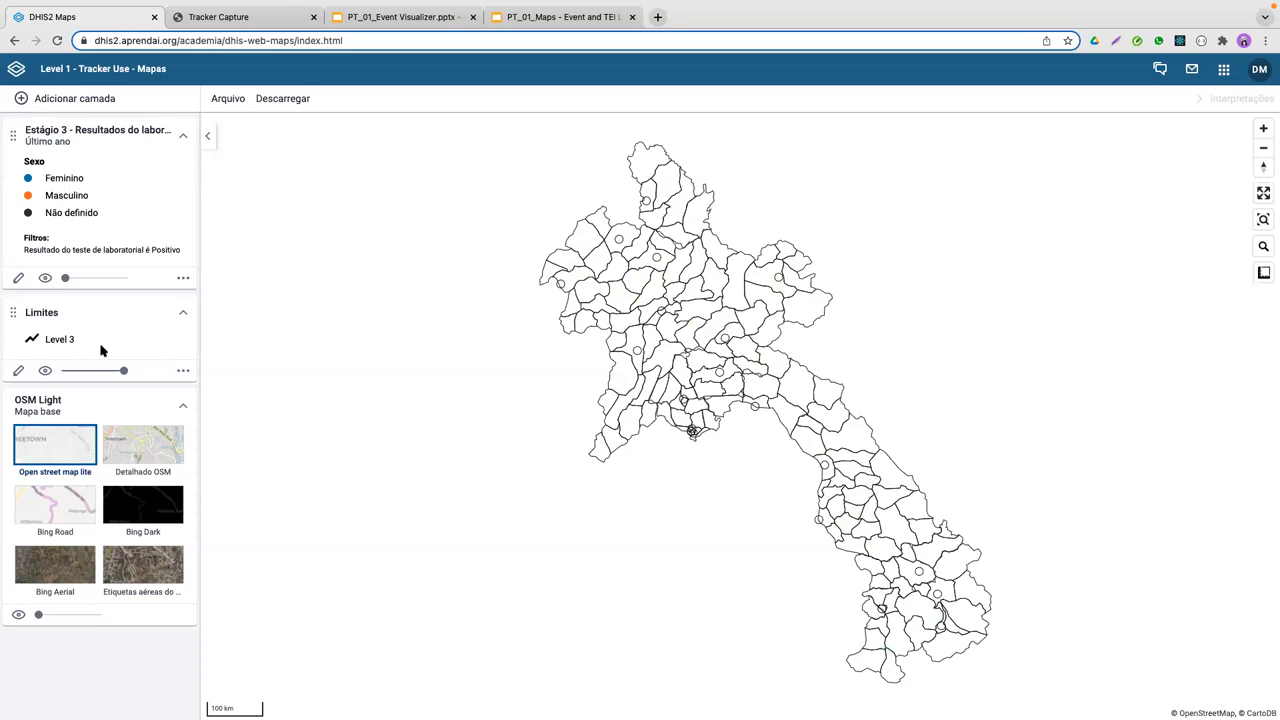
{"action": "left_click", "coordinate": [45, 371]}
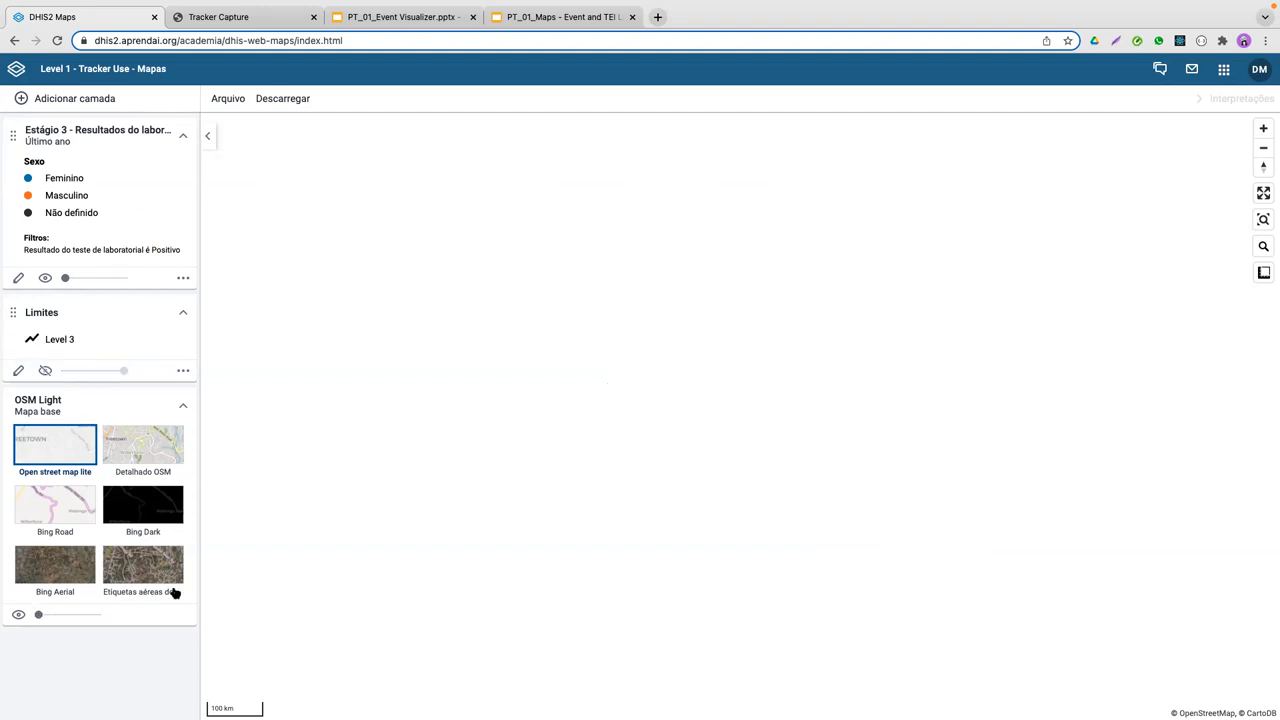
Step: Bring the OSM Light base map to full opacity, and hide the laboratory results event layer
{"action": "left_click", "coordinate": [97, 614]}
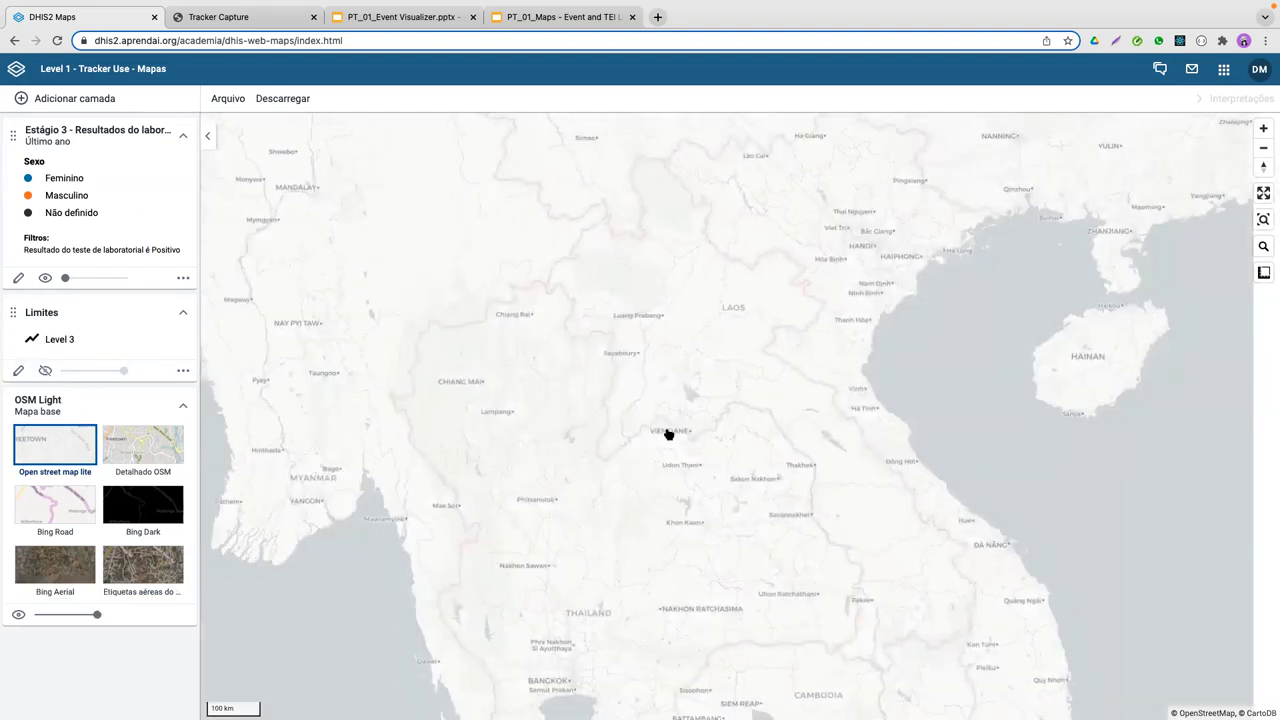
{"action": "scroll", "coordinate": [700, 430], "scroll_direction": "down", "scroll_amount": 2}
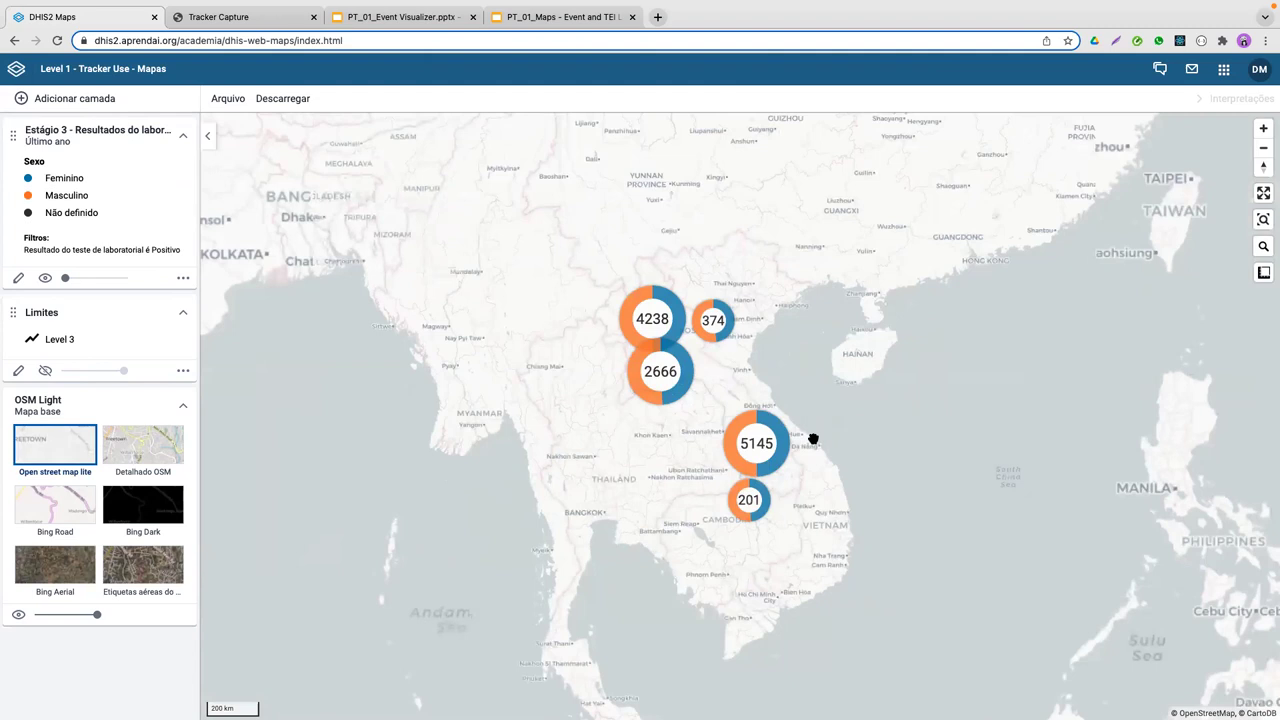
{"action": "left_click", "coordinate": [45, 277]}
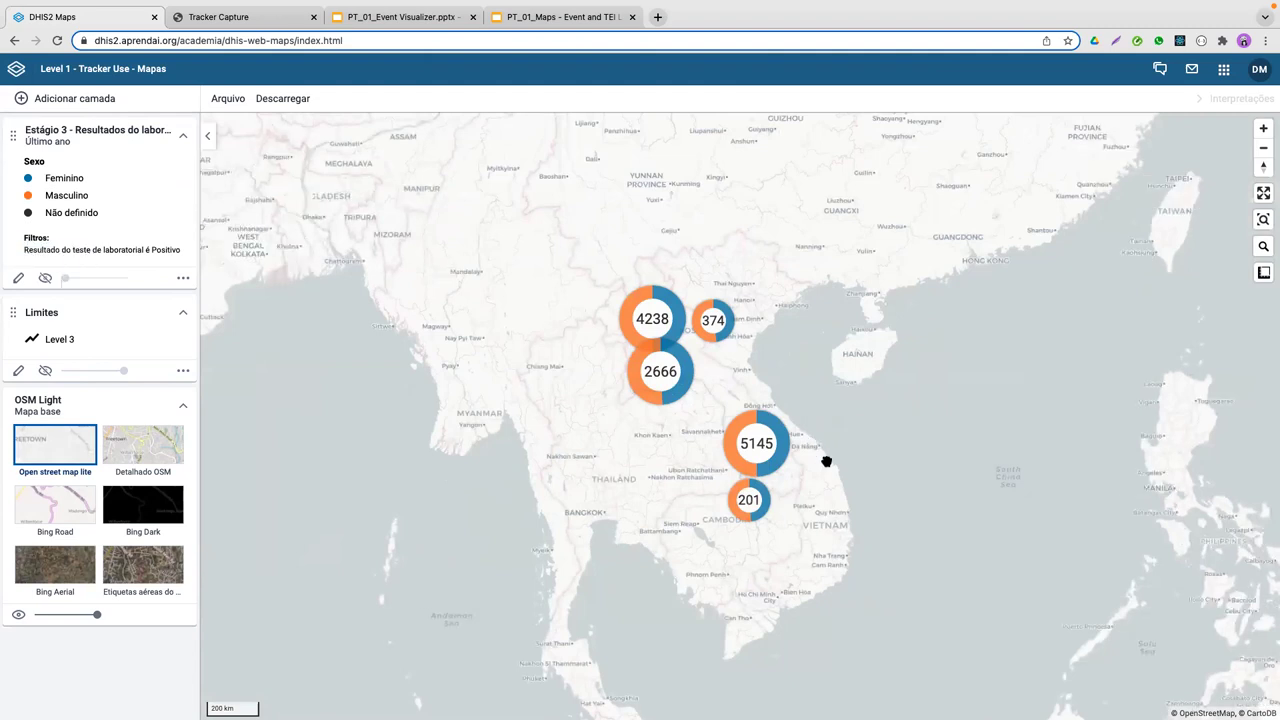
{"action": "scroll", "coordinate": [816, 470], "scroll_direction": "up", "scroll_amount": 1}
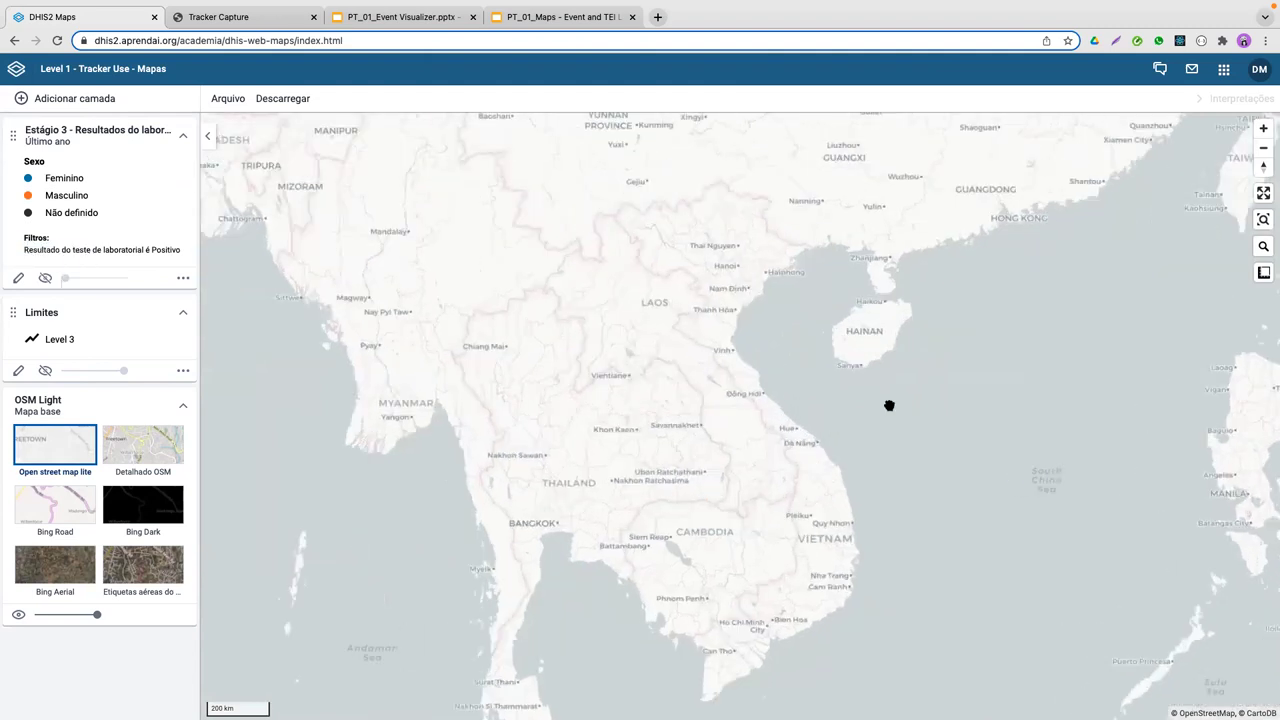
{"action": "scroll", "coordinate": [889, 405], "scroll_direction": "up", "scroll_amount": 2}
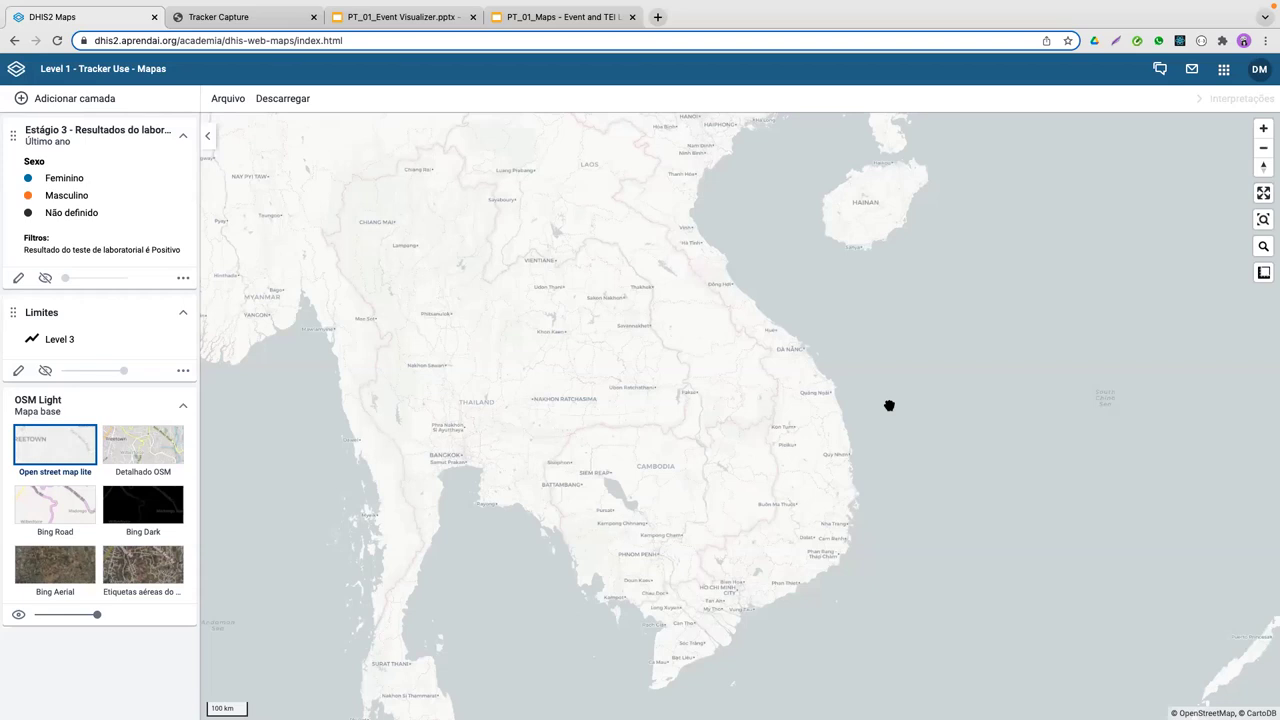
Step: Try the Detalhado OSM base map, return to Open street map lite, and reduce the base map's opacity to zero
{"action": "left_click", "coordinate": [146, 440]}
{"action": "left_click", "coordinate": [76, 448]}
{"action": "left_click", "coordinate": [9, 618]}
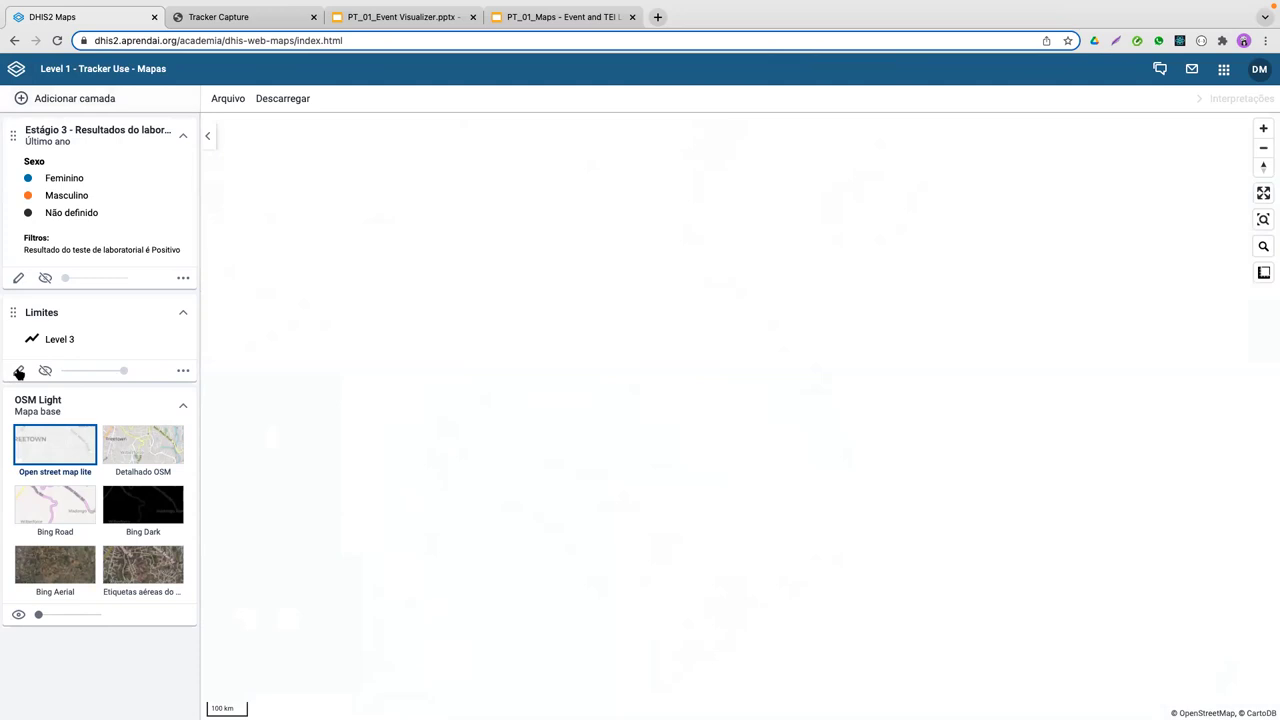
Step: Remove the Limites boundary layer from the map
{"action": "left_click", "coordinate": [184, 368]}
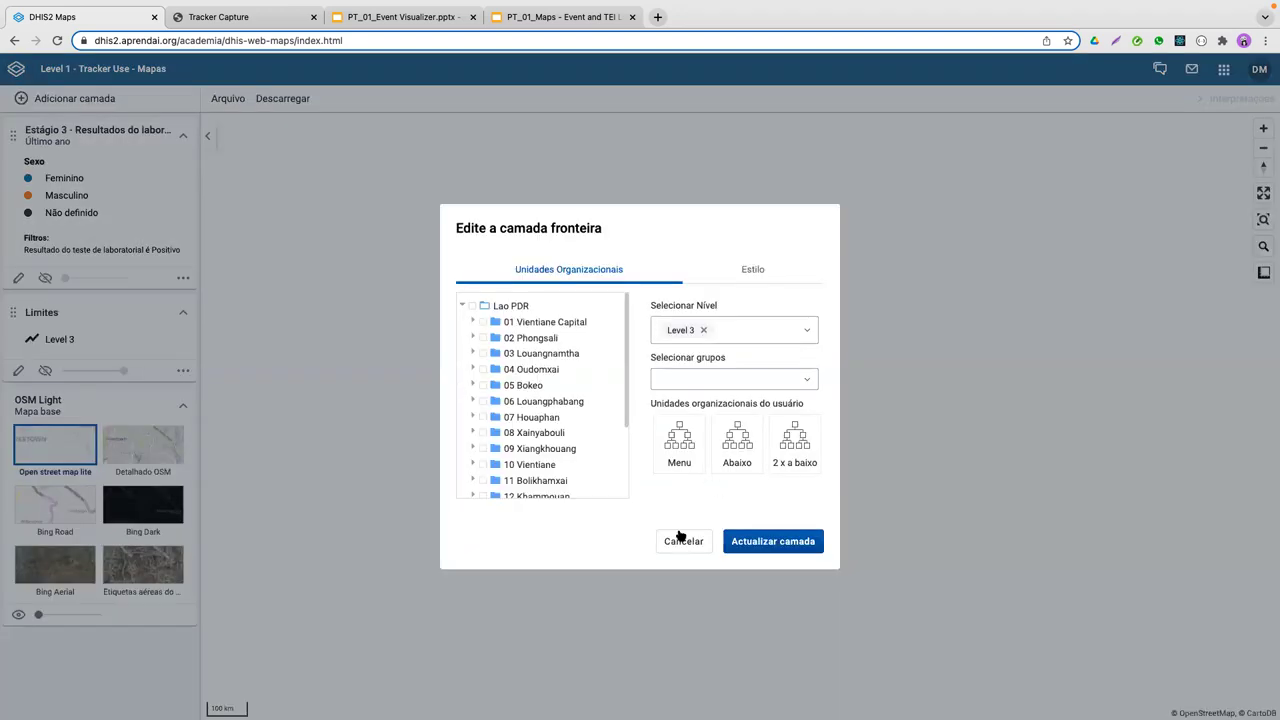
{"action": "left_click", "coordinate": [229, 363]}
{"action": "left_click", "coordinate": [184, 370]}
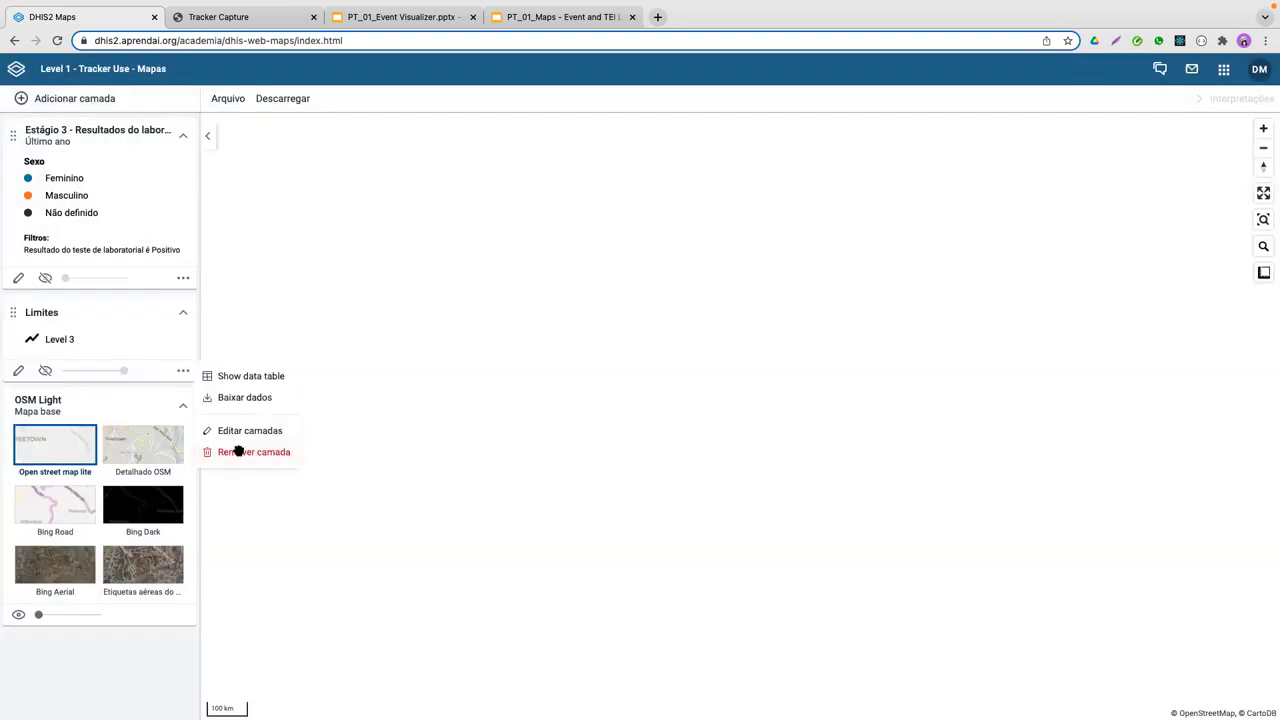
{"action": "left_click", "coordinate": [238, 450]}
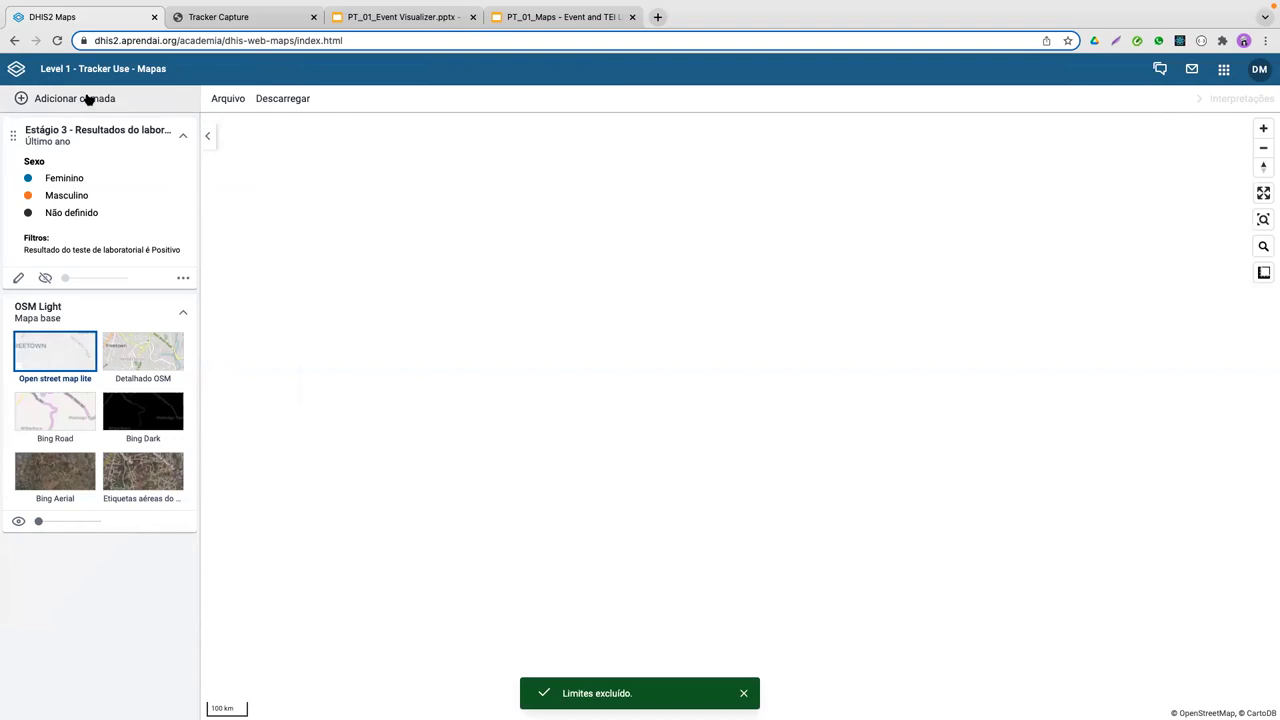
Step: Add a new boundary layer for Lao PDR with organisation unit Level 3 selected
{"action": "left_click", "coordinate": [86, 98]}
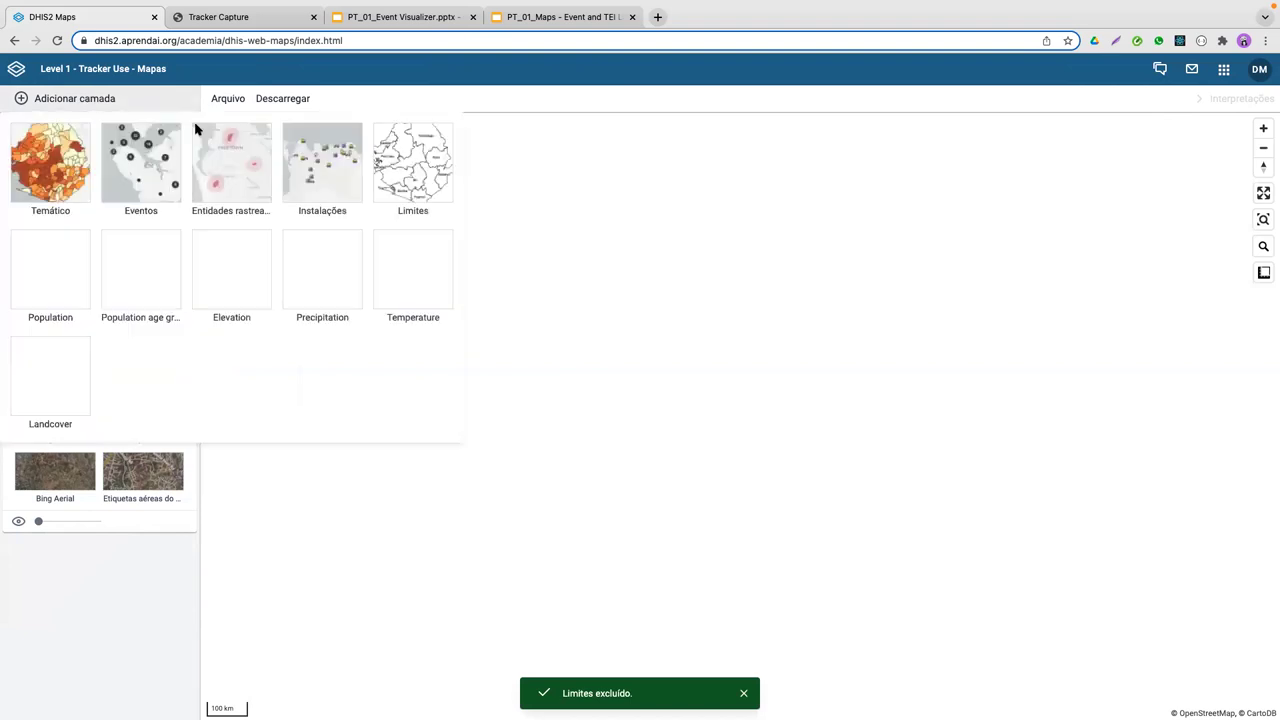
{"action": "left_click", "coordinate": [414, 165]}
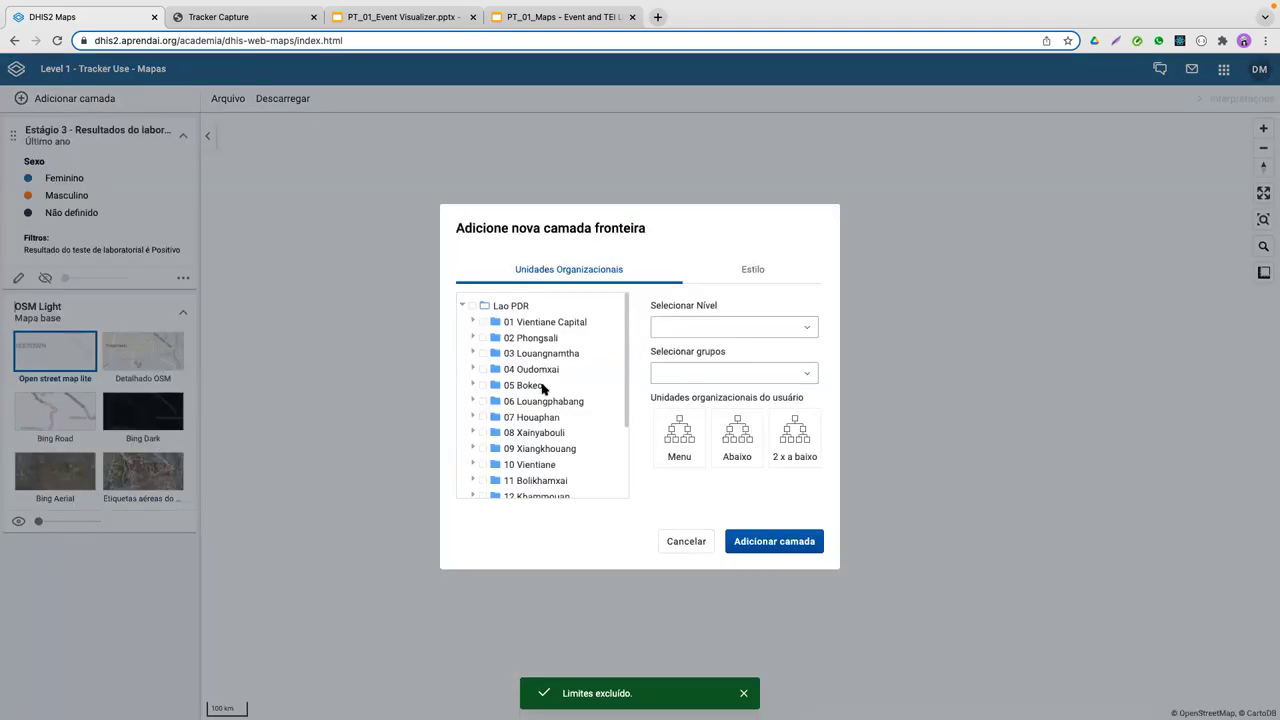
{"action": "scroll", "coordinate": [528, 408], "scroll_direction": "down", "scroll_amount": 2}
{"action": "scroll", "coordinate": [530, 408], "scroll_direction": "up", "scroll_amount": 2}
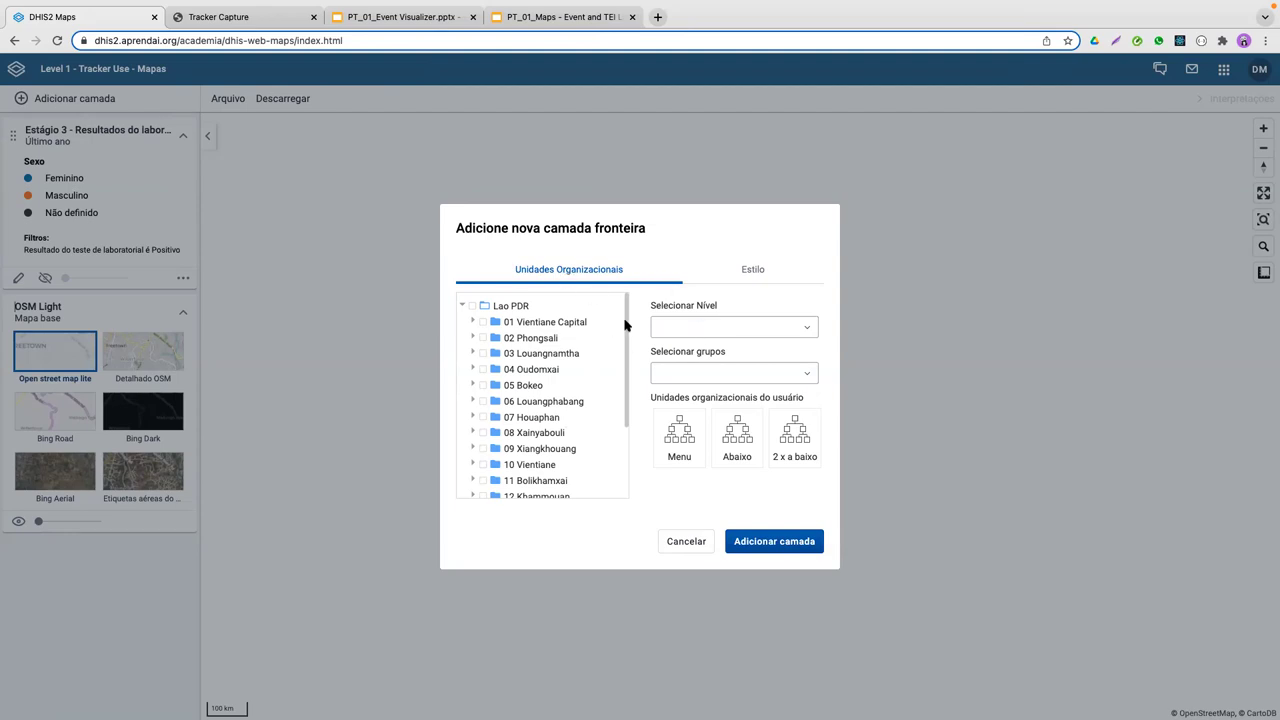
{"action": "left_click", "coordinate": [713, 327]}
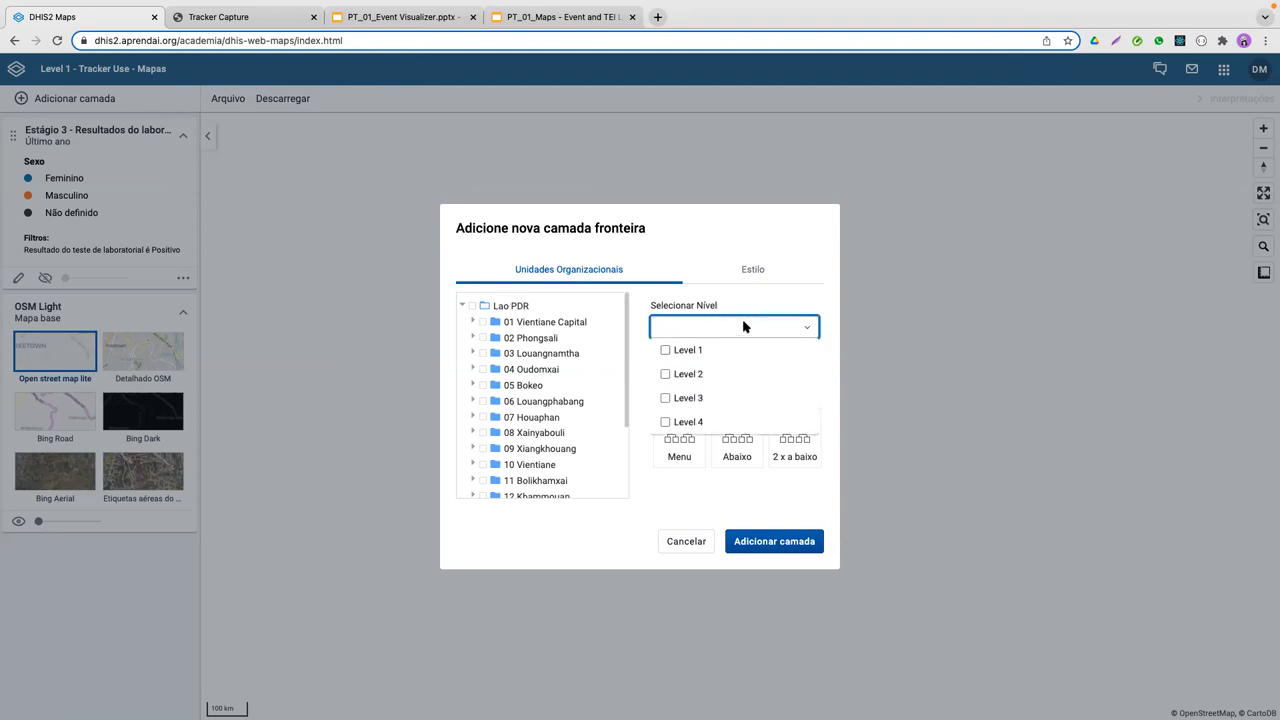
{"action": "left_click", "coordinate": [728, 400]}
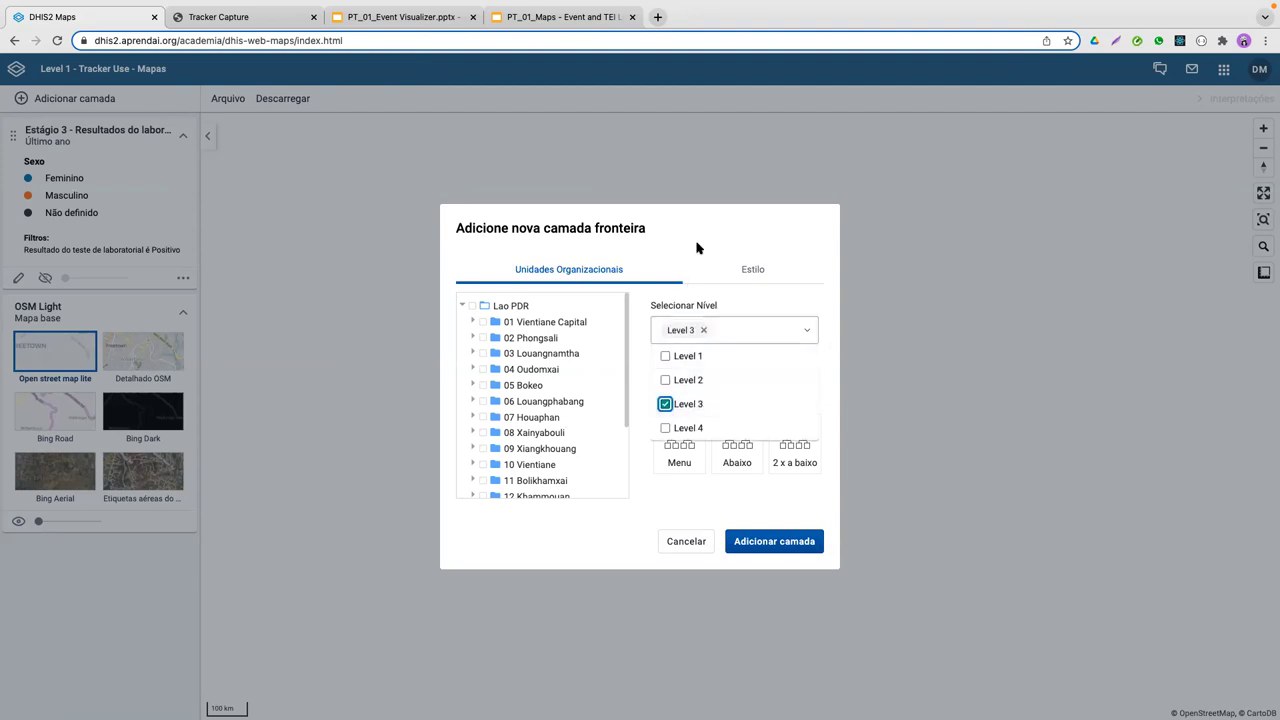
{"action": "right_click", "coordinate": [630, 368]}
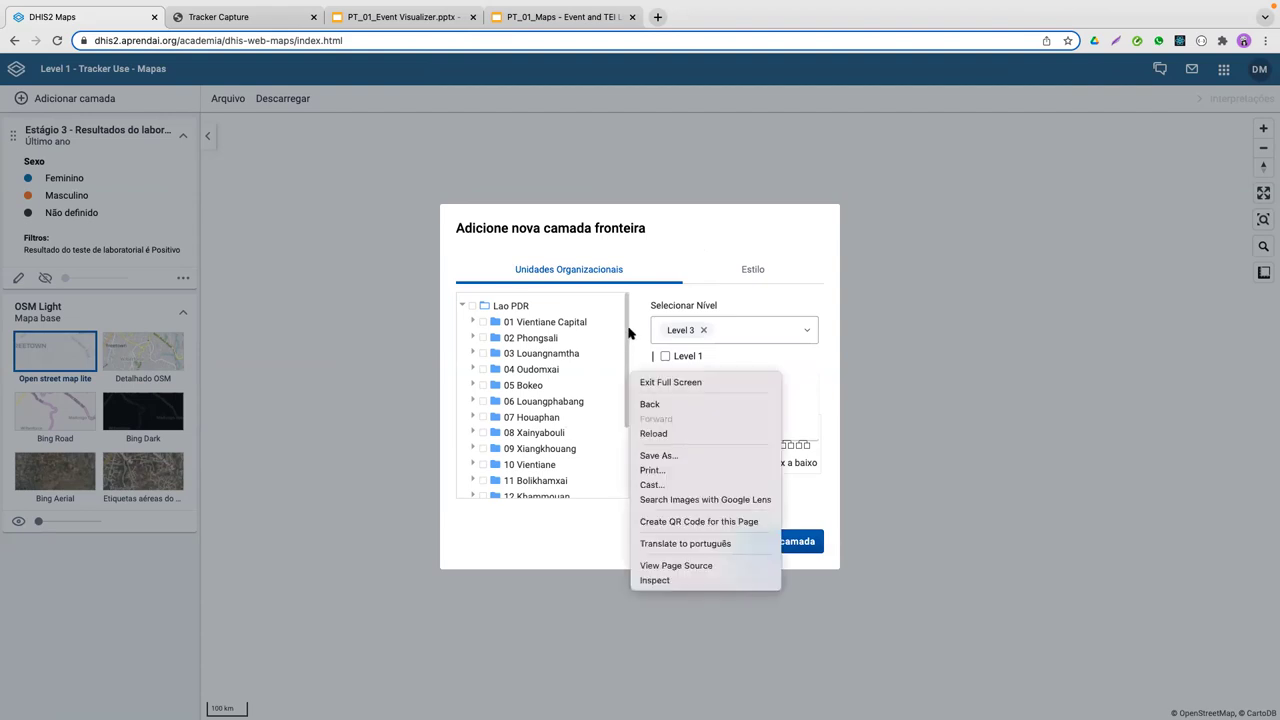
{"action": "left_click", "coordinate": [630, 346]}
{"action": "left_click", "coordinate": [631, 349]}
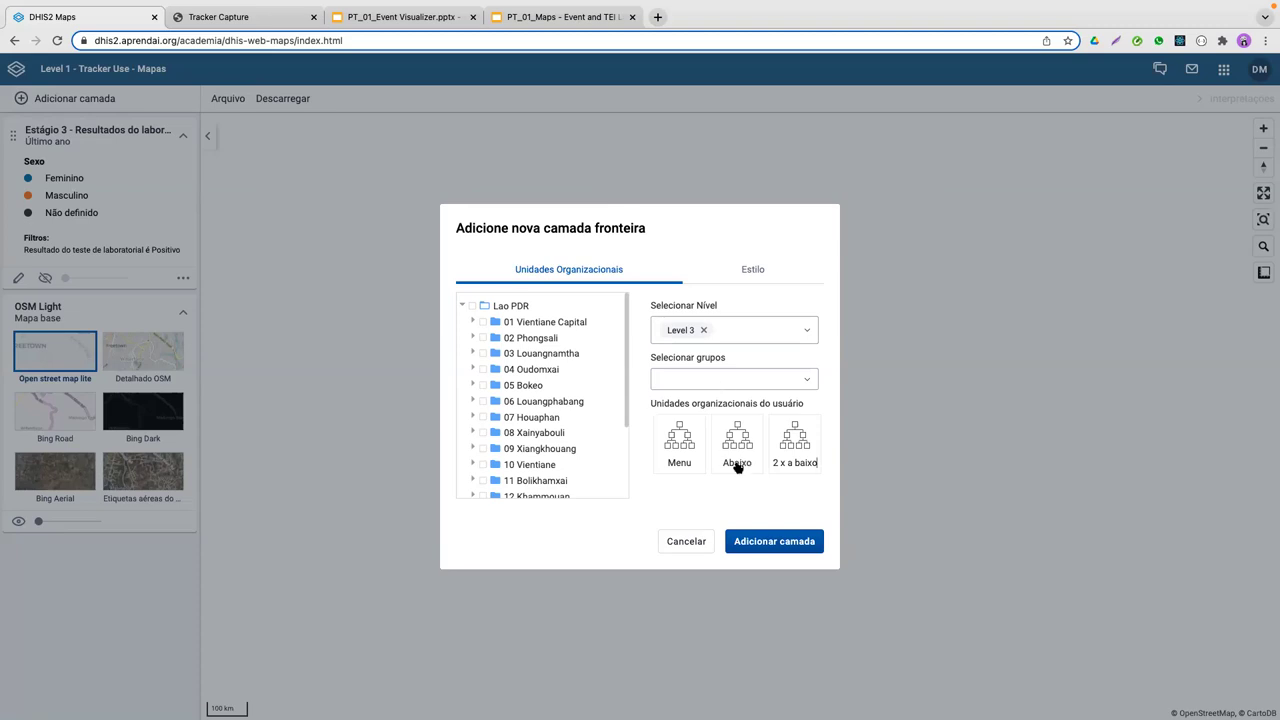
{"action": "left_click", "coordinate": [762, 544]}
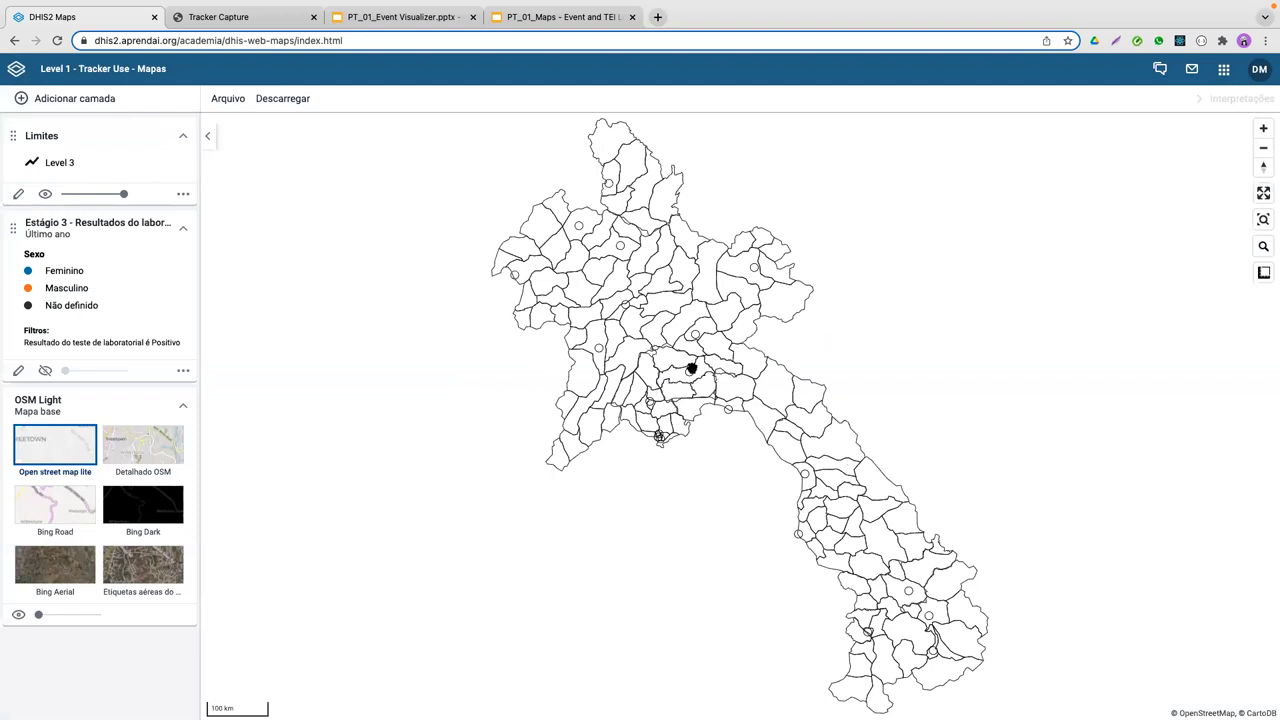
Step: Examine the Level 3 boundaries and facility markers across Lao PDR, up close and over the whole country
{"action": "scroll", "coordinate": [674, 318], "scroll_direction": "up", "scroll_amount": 4}
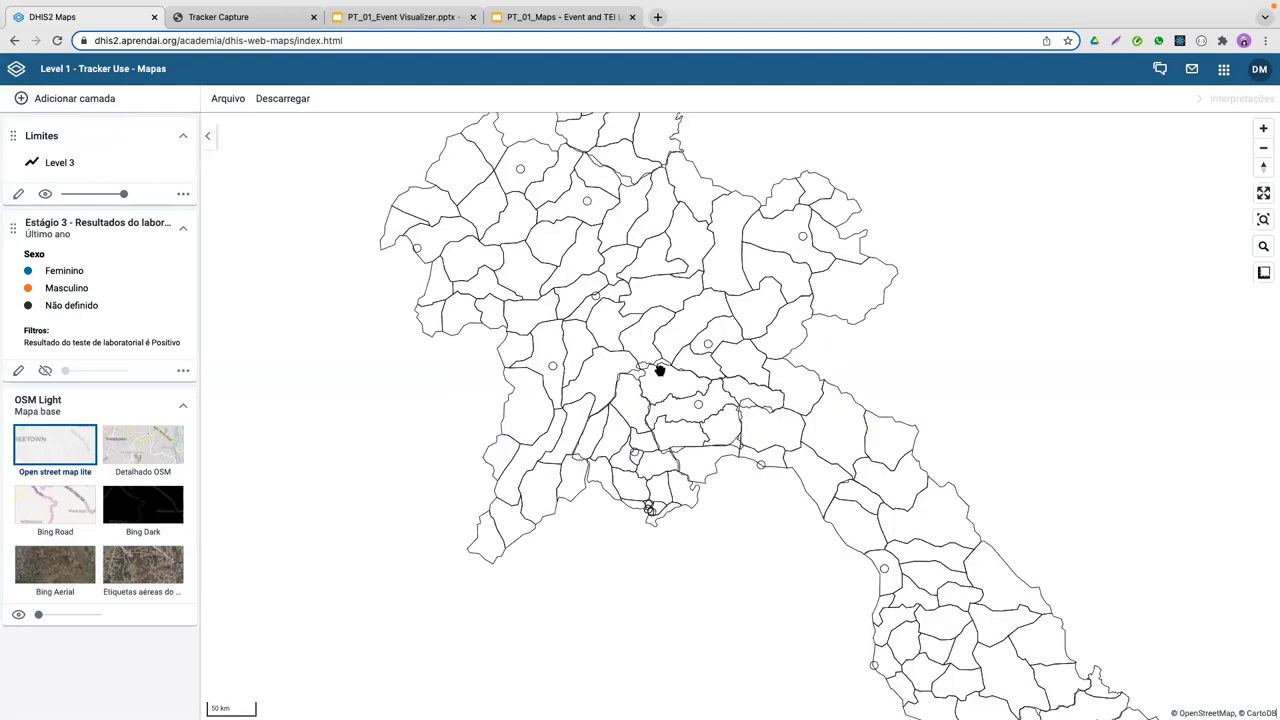
{"action": "scroll", "coordinate": [723, 311], "scroll_direction": "up", "scroll_amount": 2}
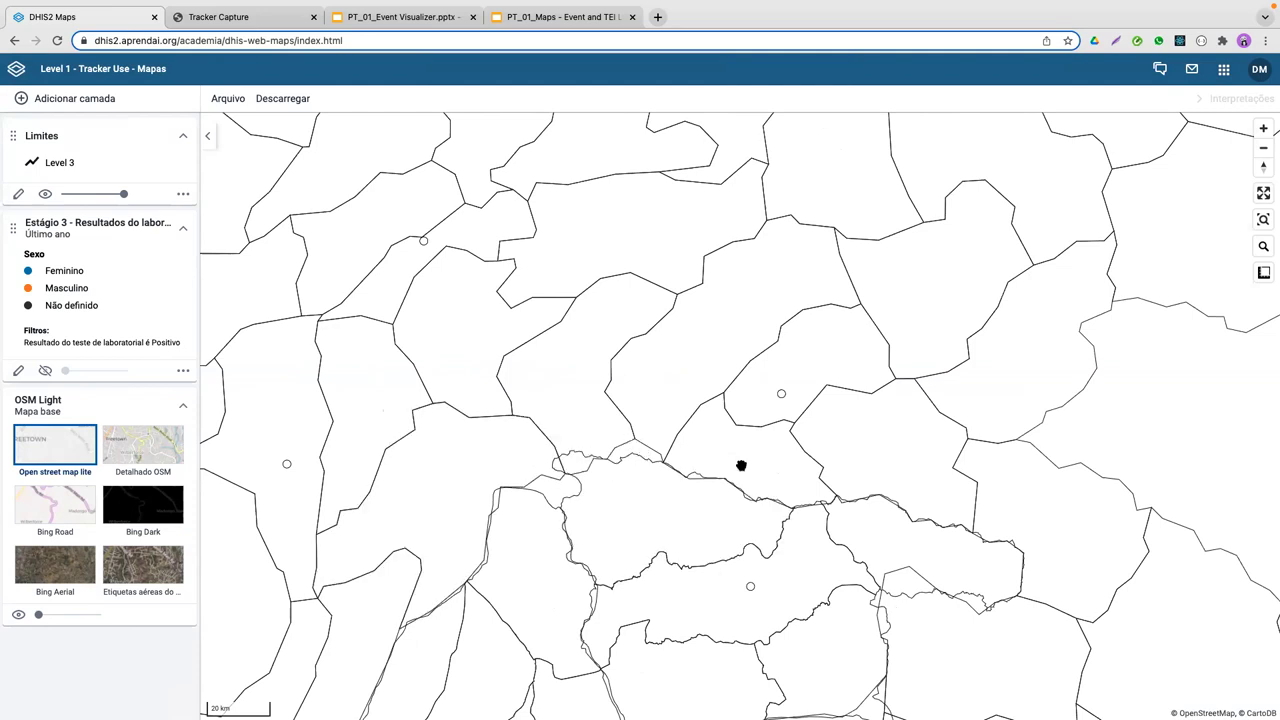
{"action": "scroll", "coordinate": [741, 466], "scroll_direction": "down", "scroll_amount": 3}
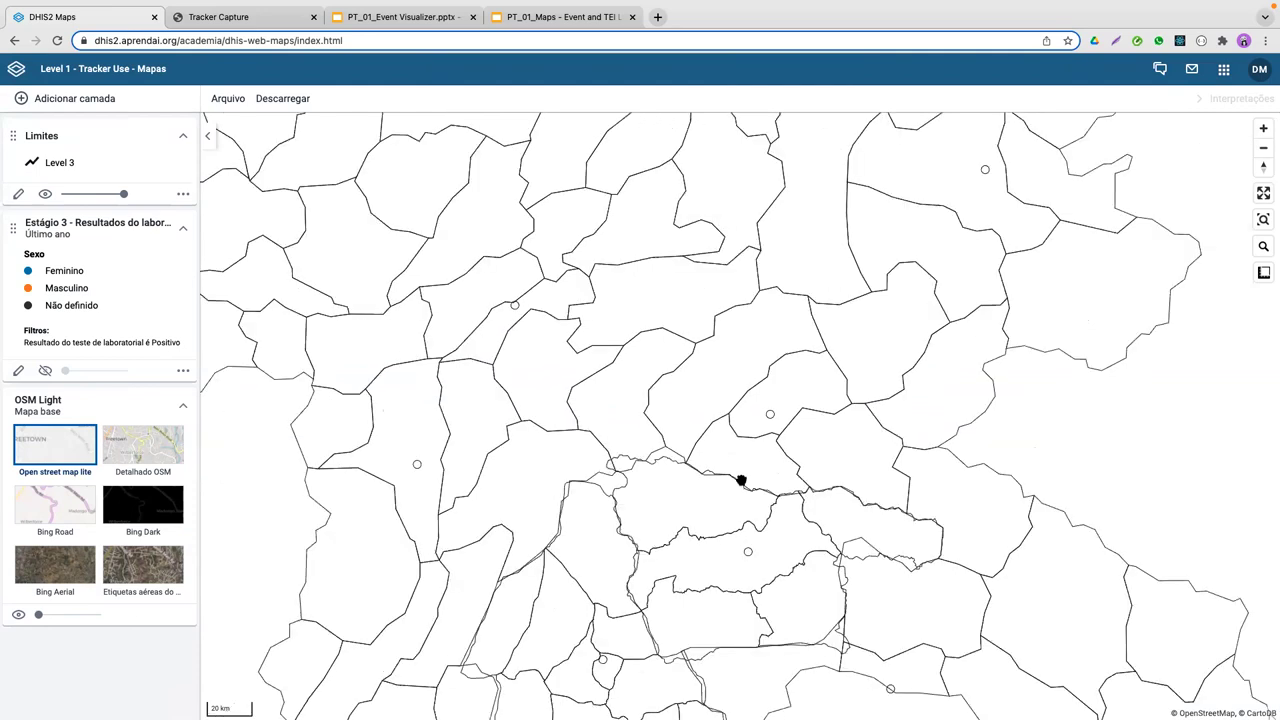
{"action": "scroll", "coordinate": [769, 376], "scroll_direction": "down", "scroll_amount": 2}
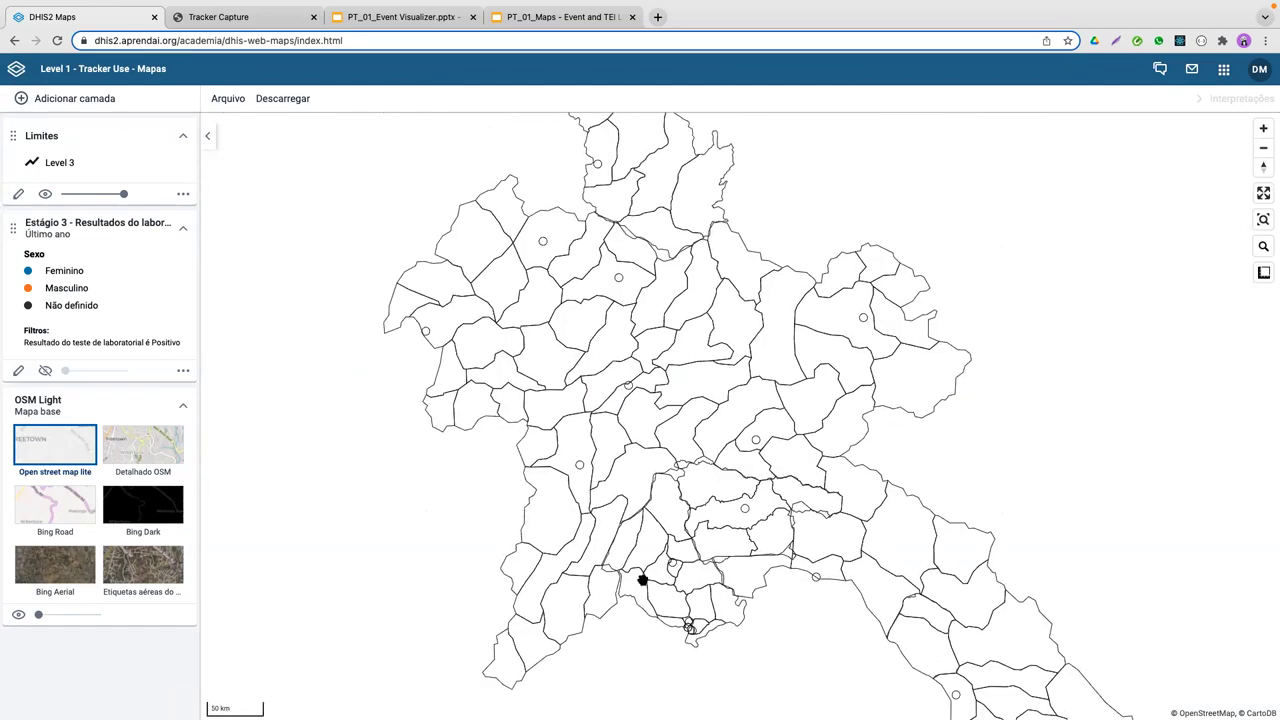
{"action": "scroll", "coordinate": [736, 602], "scroll_direction": "down", "scroll_amount": 3}
{"action": "left_click_drag", "start_coordinate": [708, 414], "coordinate": [720, 351]}
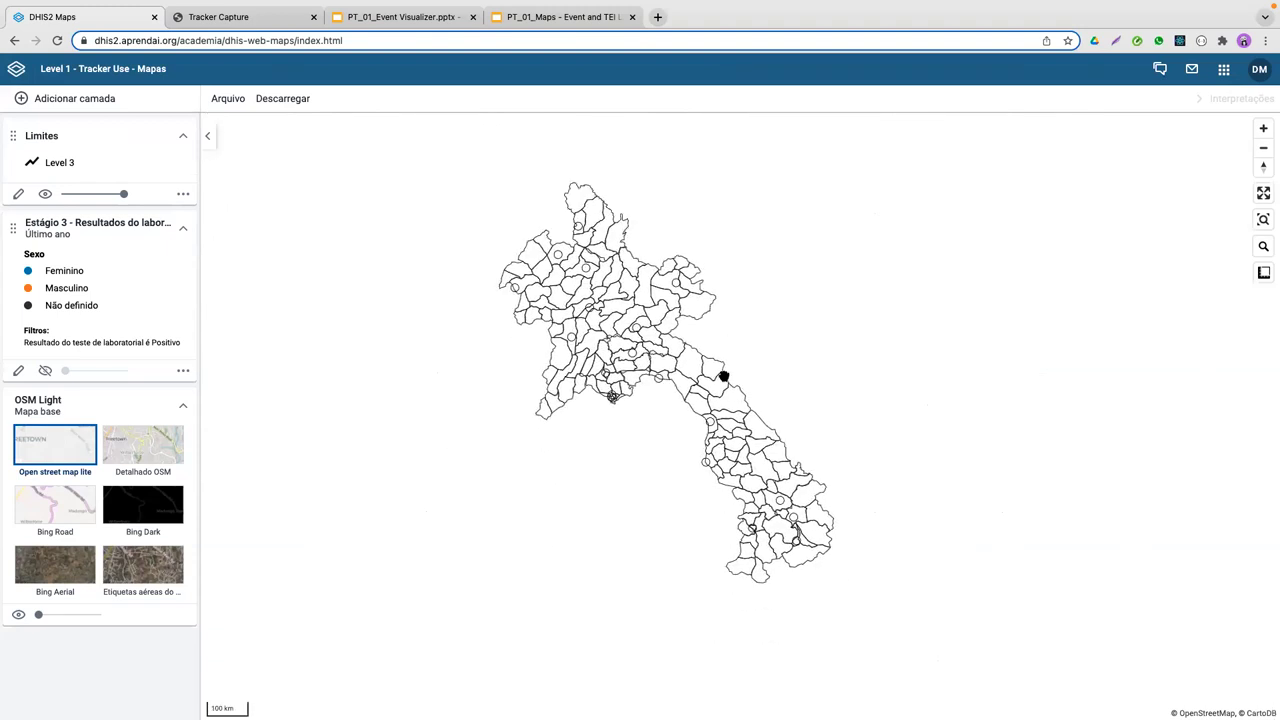
{"action": "scroll", "coordinate": [589, 303], "scroll_direction": "up", "scroll_amount": 2}
{"action": "scroll", "coordinate": [589, 303], "scroll_direction": "down", "scroll_amount": 2}
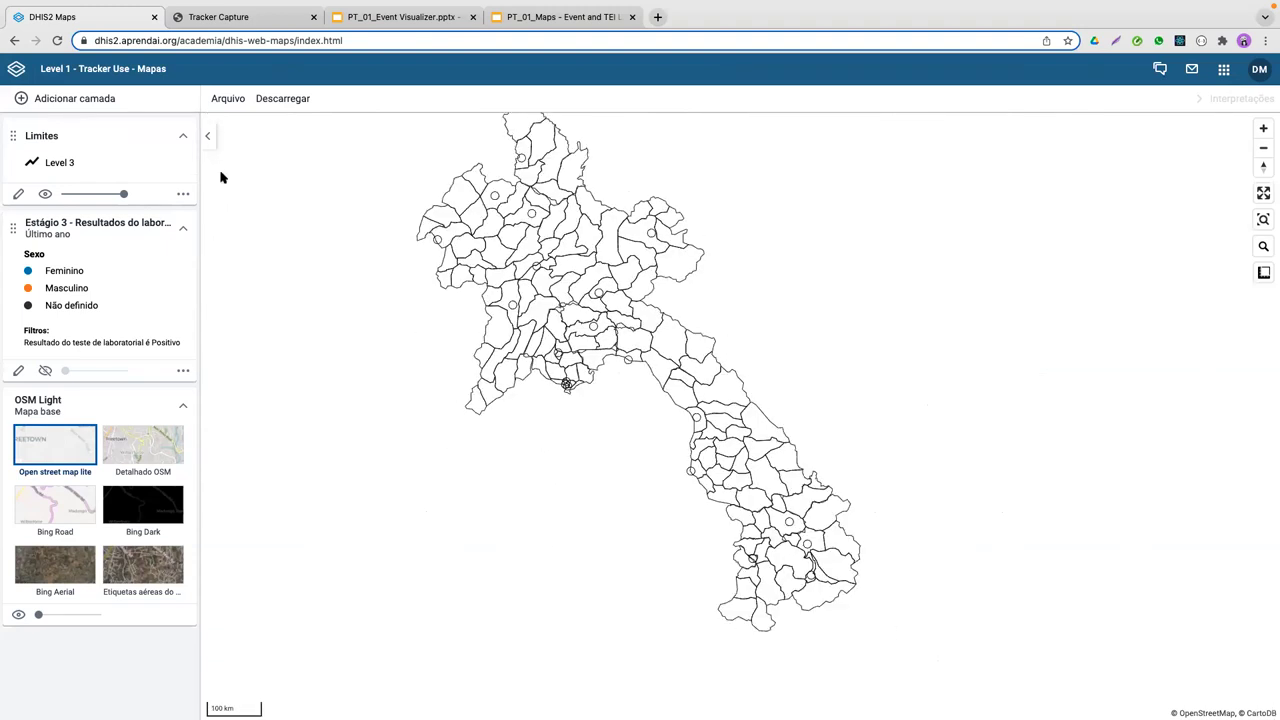
Step: Change the Limites boundary layer's organisation unit level to Level 2 and update the layer
{"action": "left_click", "coordinate": [19, 194]}
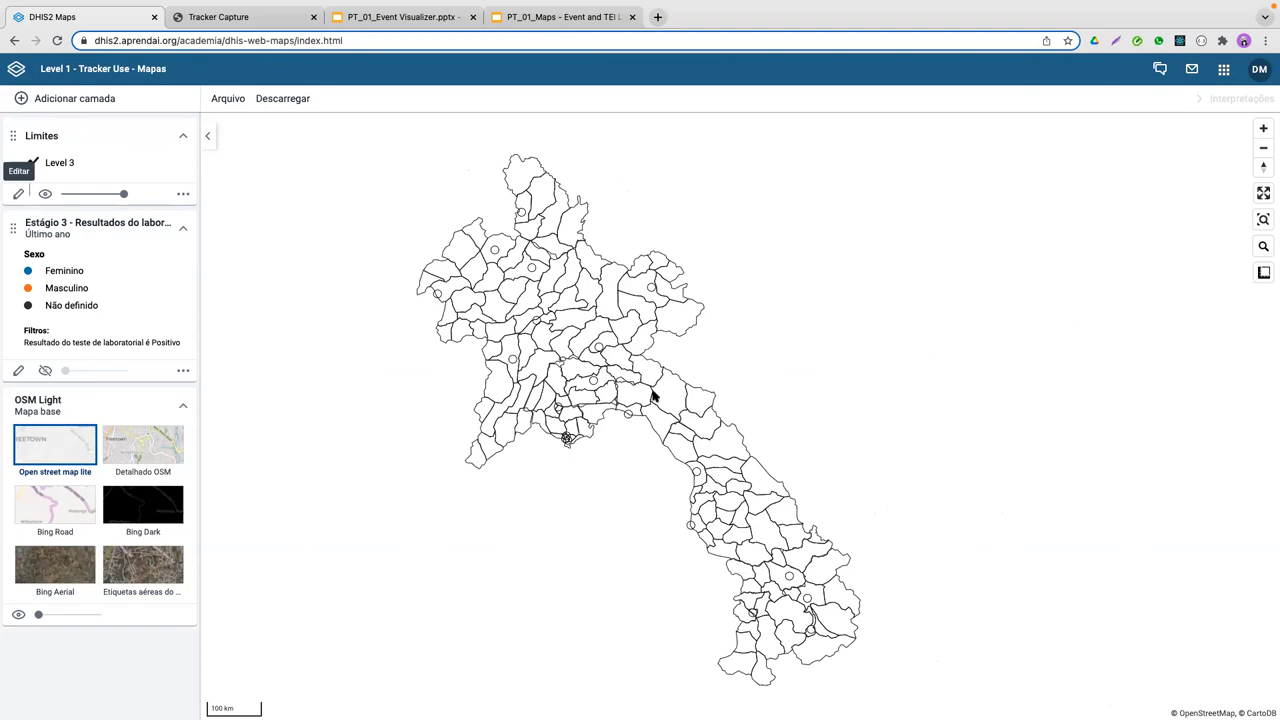
{"action": "left_click", "coordinate": [741, 332]}
{"action": "left_click", "coordinate": [688, 379]}
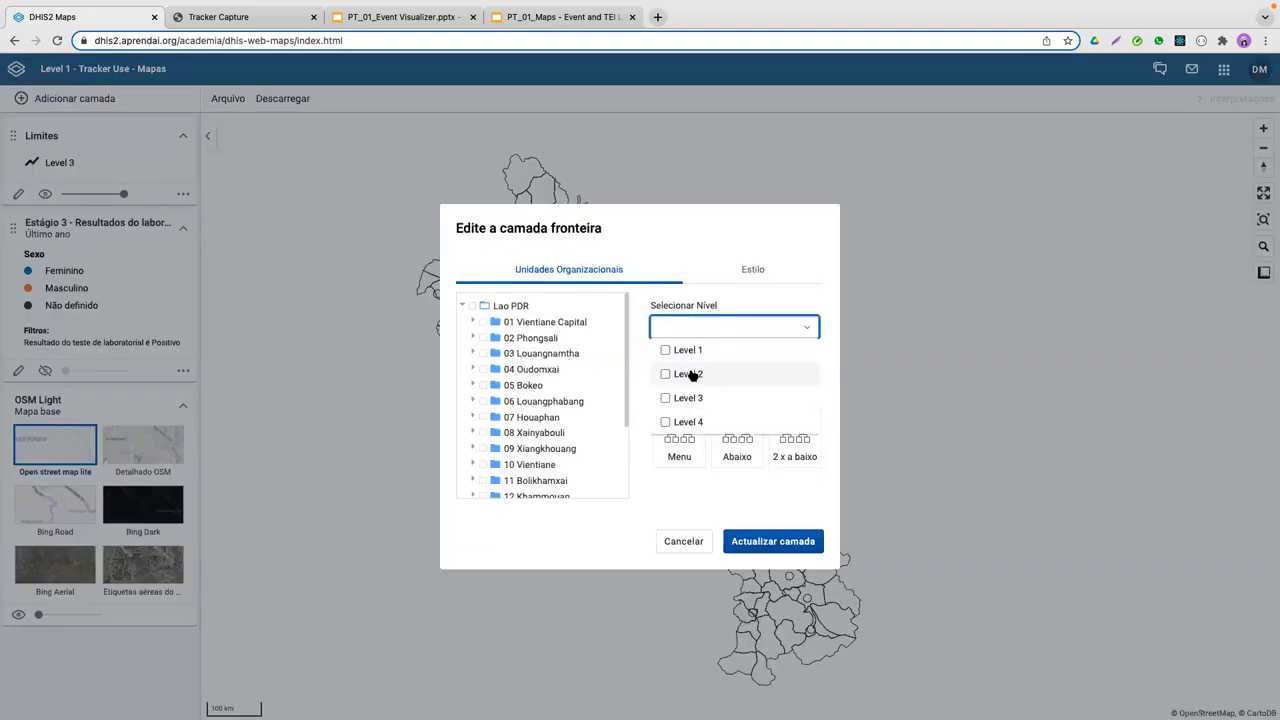
{"action": "left_click", "coordinate": [768, 541]}
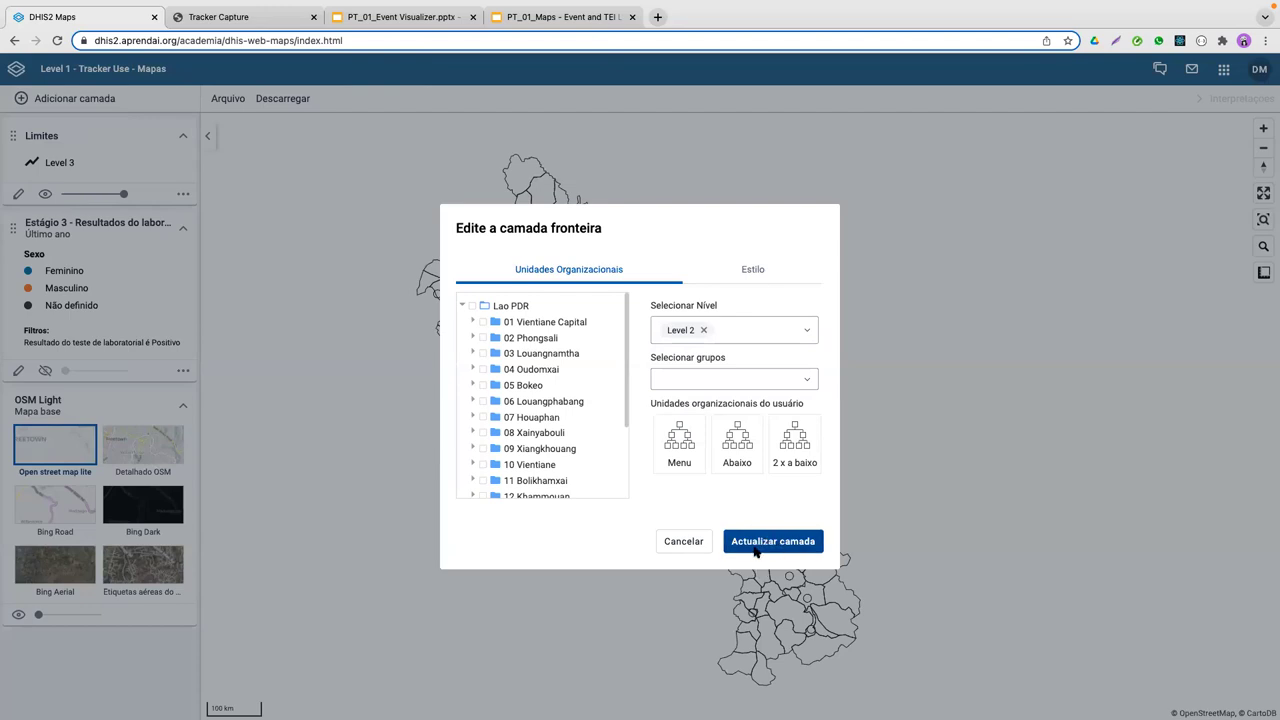
{"action": "left_click", "coordinate": [768, 541]}
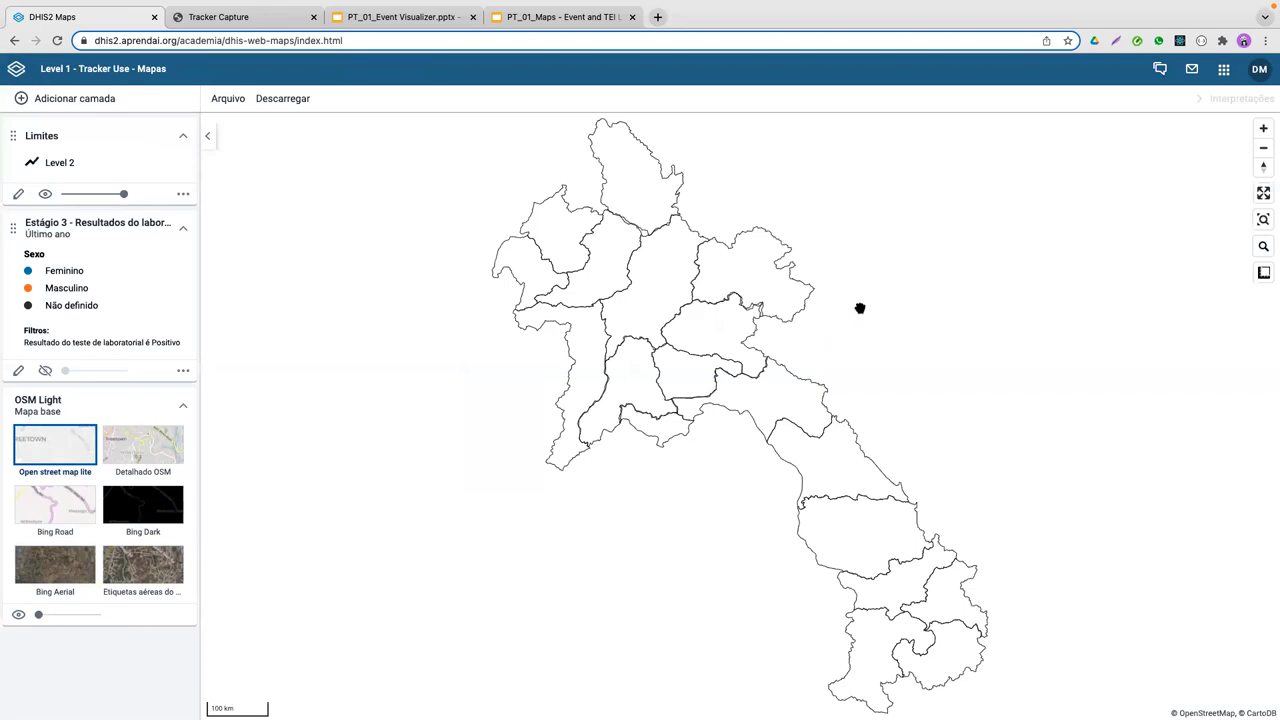
Step: Look over the Level 2 boundaries, and update the Limites layer to use organisation unit Level 1
{"action": "scroll", "coordinate": [866, 332], "scroll_direction": "up", "scroll_amount": 2}
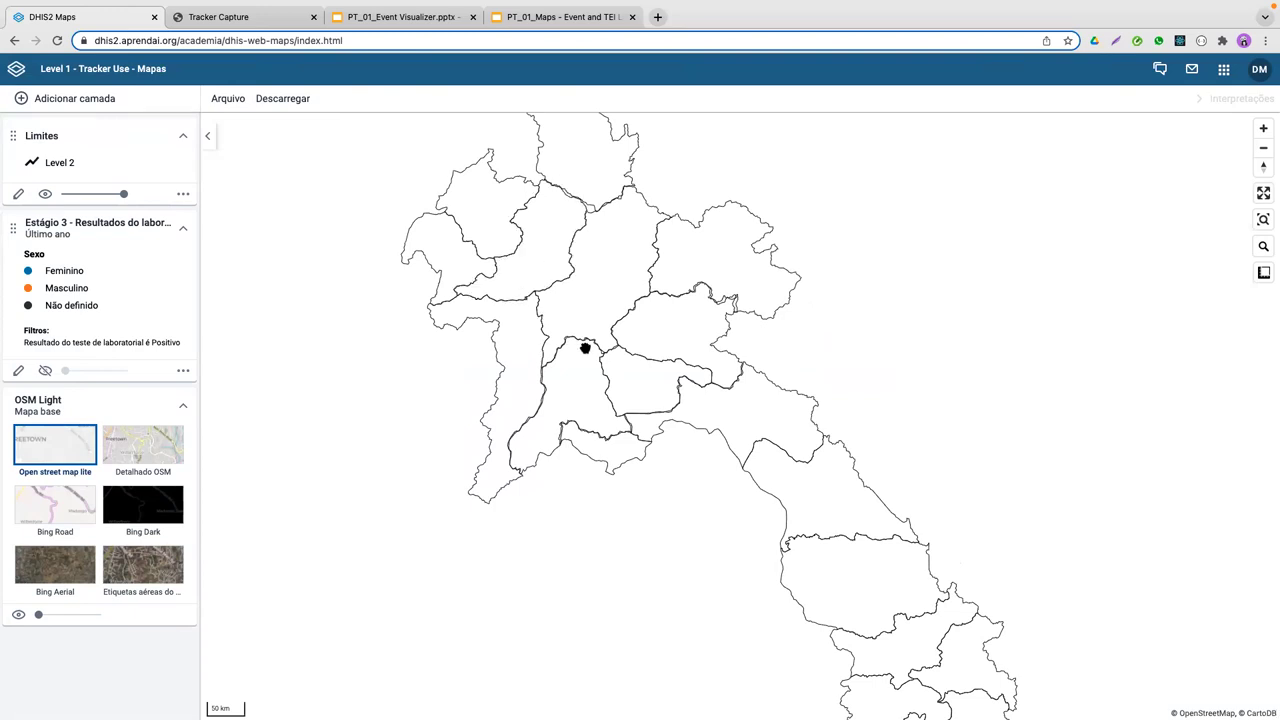
{"action": "scroll", "coordinate": [860, 411], "scroll_direction": "down", "scroll_amount": 2}
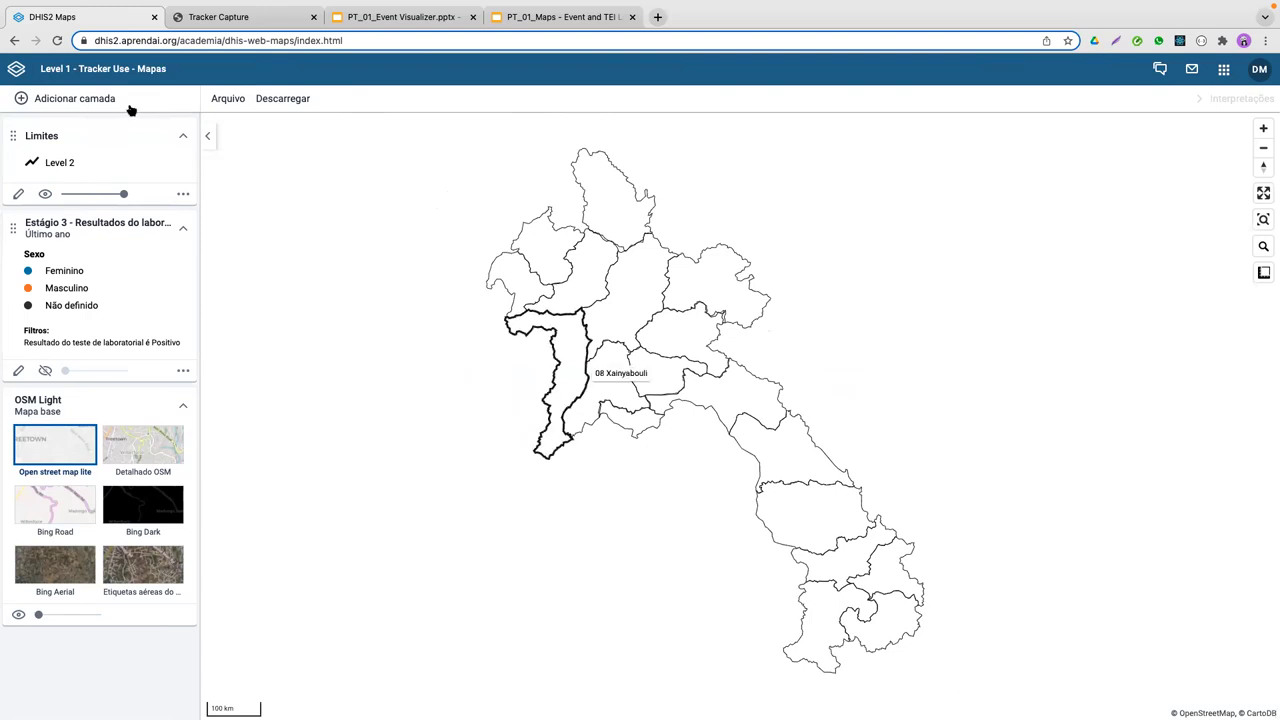
{"action": "left_click", "coordinate": [20, 194]}
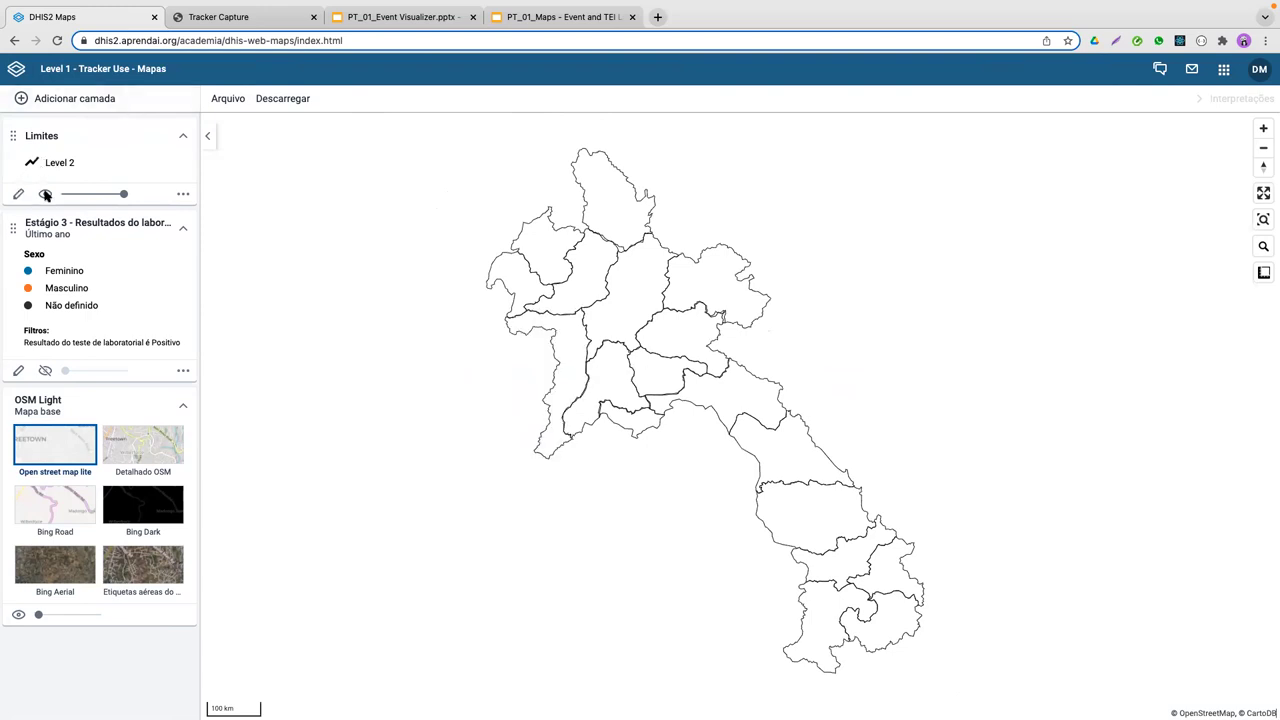
{"action": "left_click", "coordinate": [703, 335]}
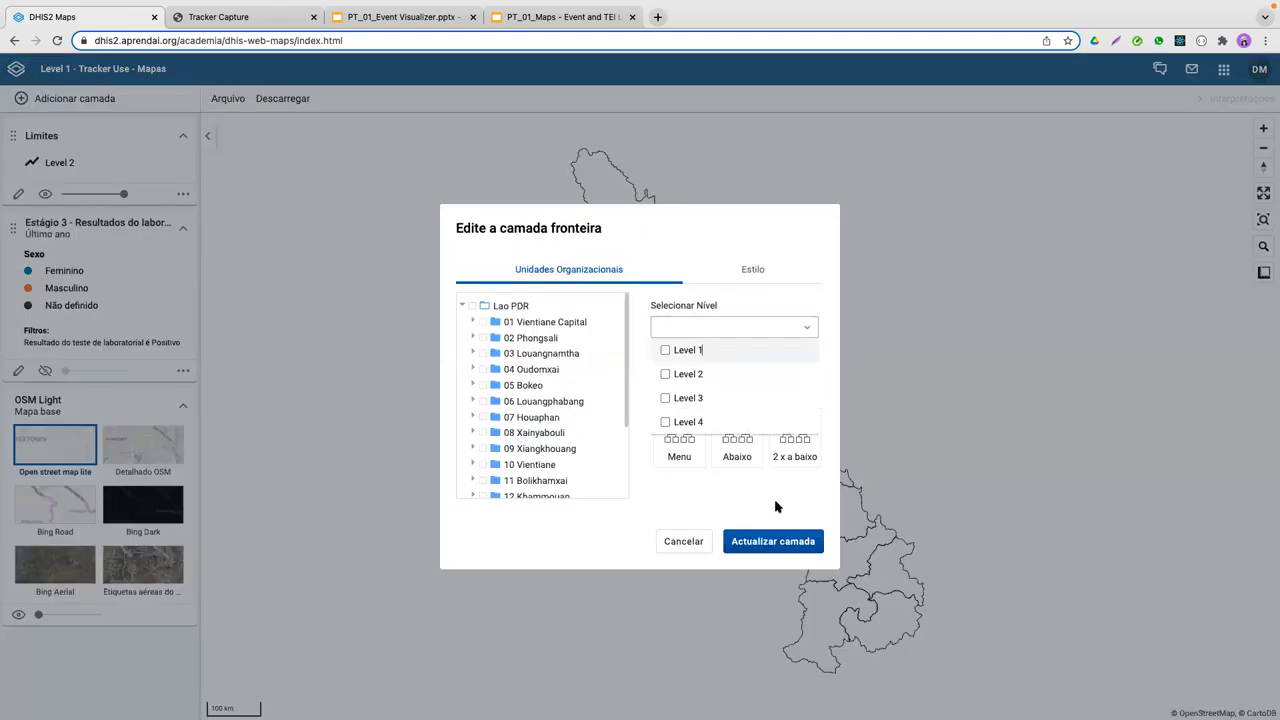
{"action": "left_click", "coordinate": [668, 356]}
{"action": "left_click", "coordinate": [730, 478]}
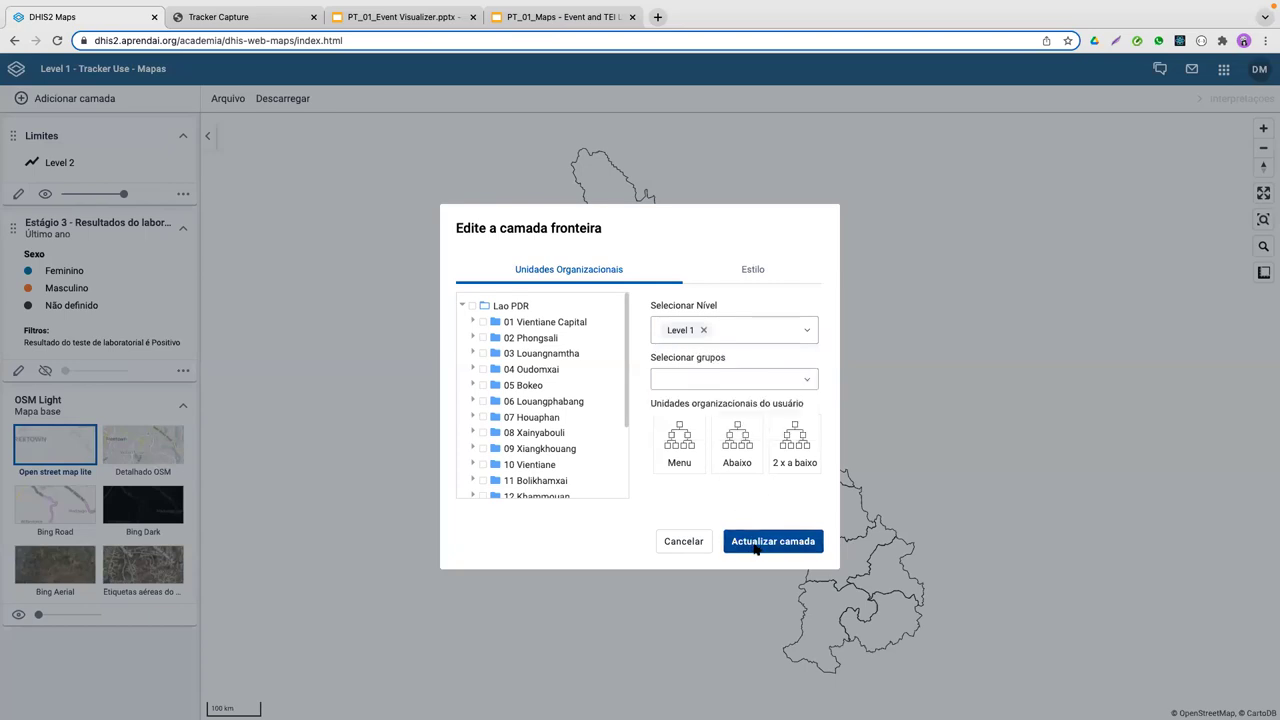
{"action": "left_click", "coordinate": [773, 541]}
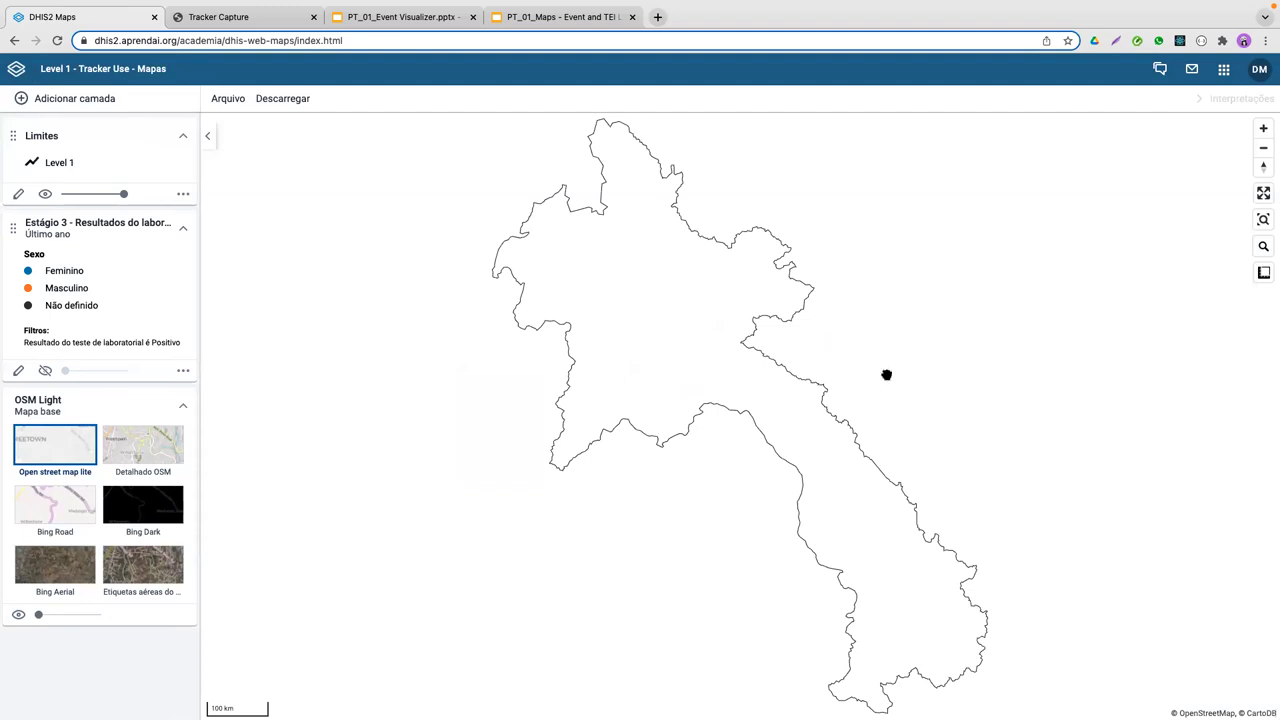
Step: Set the Limites boundary layer back to organisation unit Level 3 and update the layer
{"action": "left_click", "coordinate": [18, 193]}
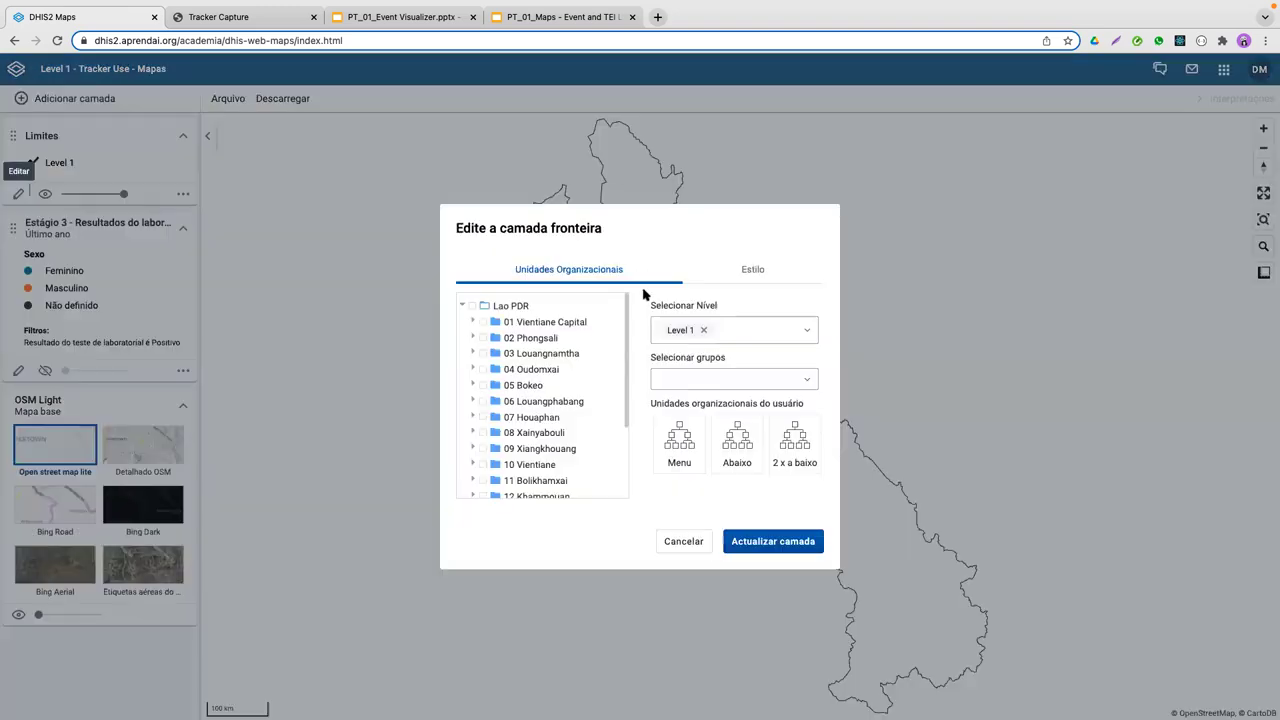
{"action": "left_click", "coordinate": [703, 330]}
{"action": "left_click", "coordinate": [701, 400]}
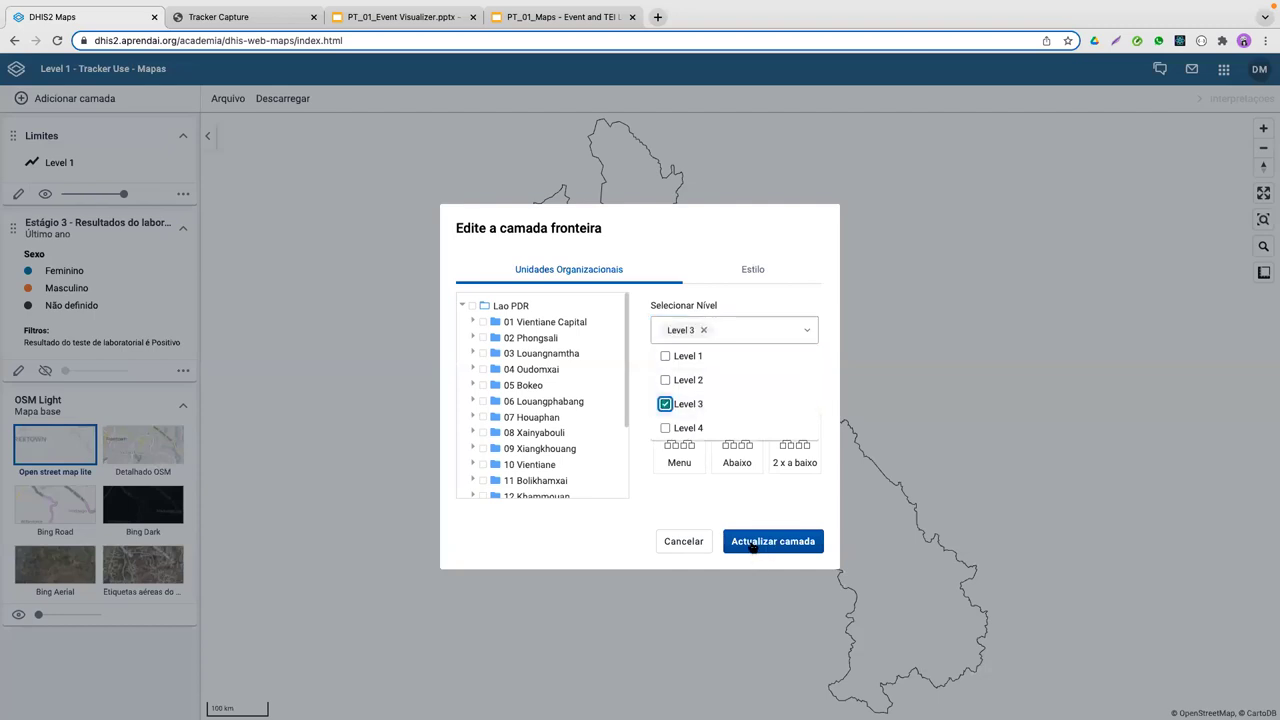
{"action": "left_click", "coordinate": [753, 546]}
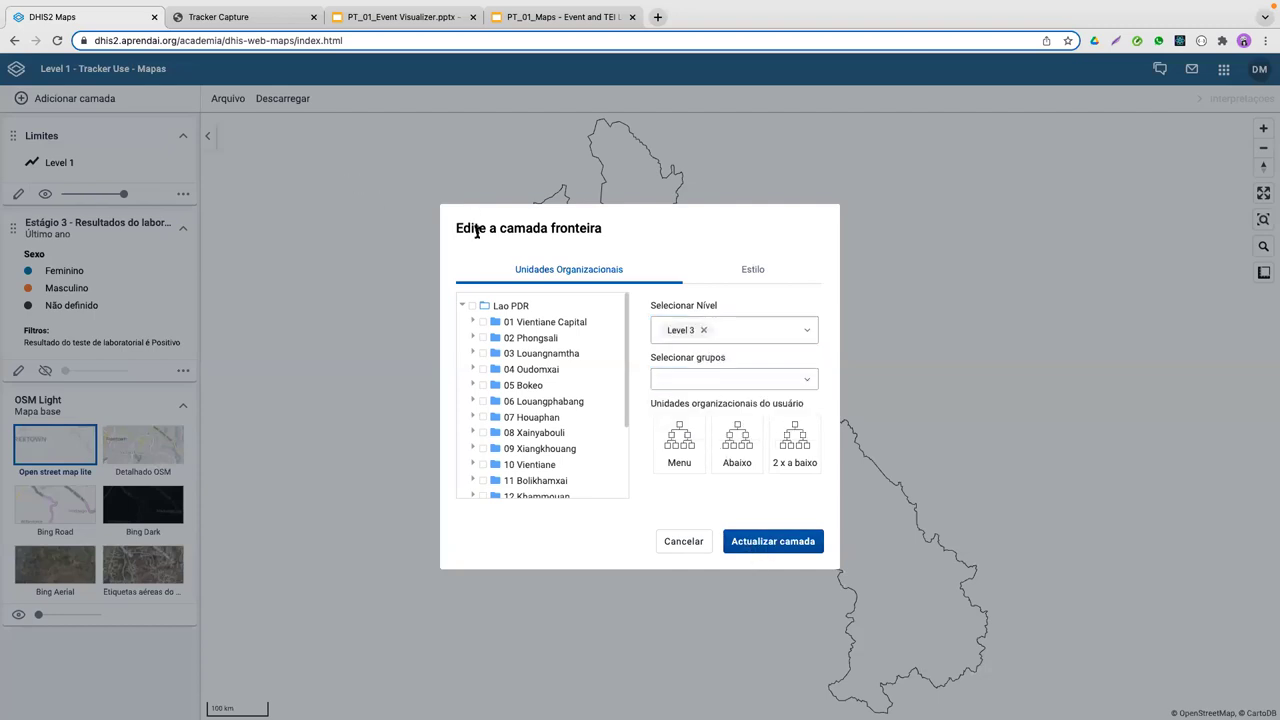
{"action": "left_click", "coordinate": [768, 542]}
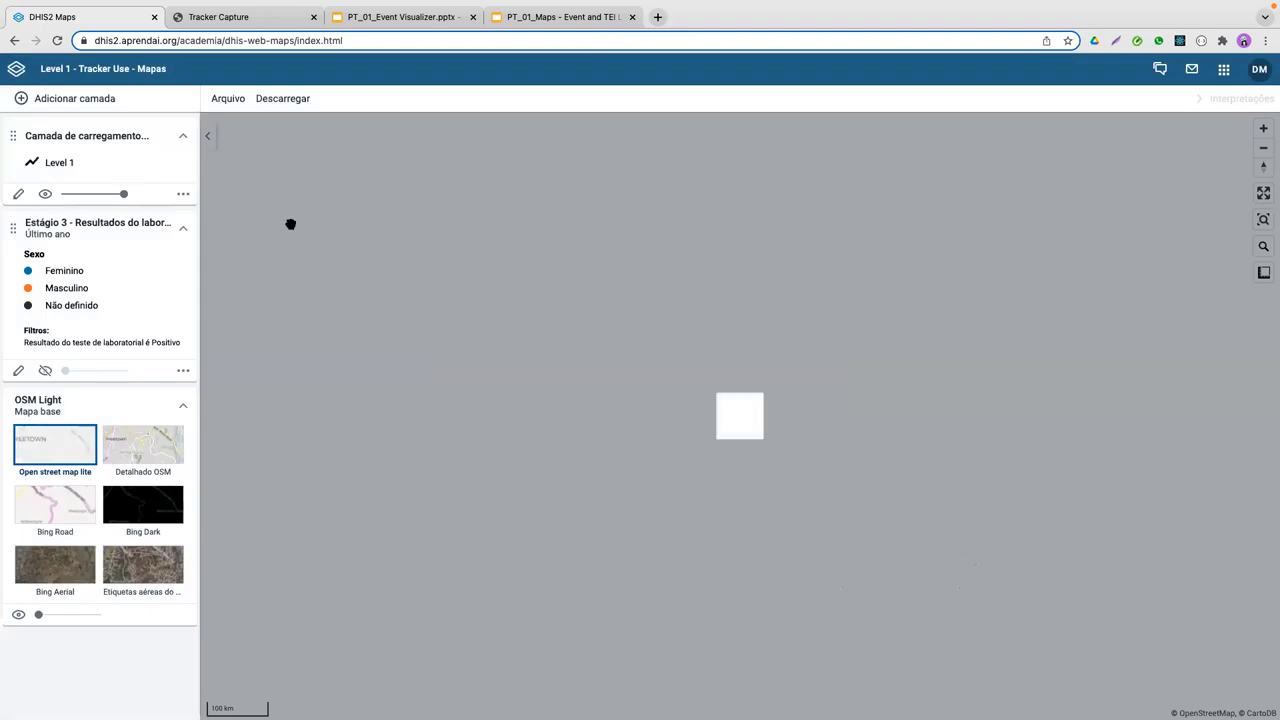
Step: Show the laboratory results event layer at full opacity, and place it above the Limites boundary layer
{"action": "left_click", "coordinate": [46, 371]}
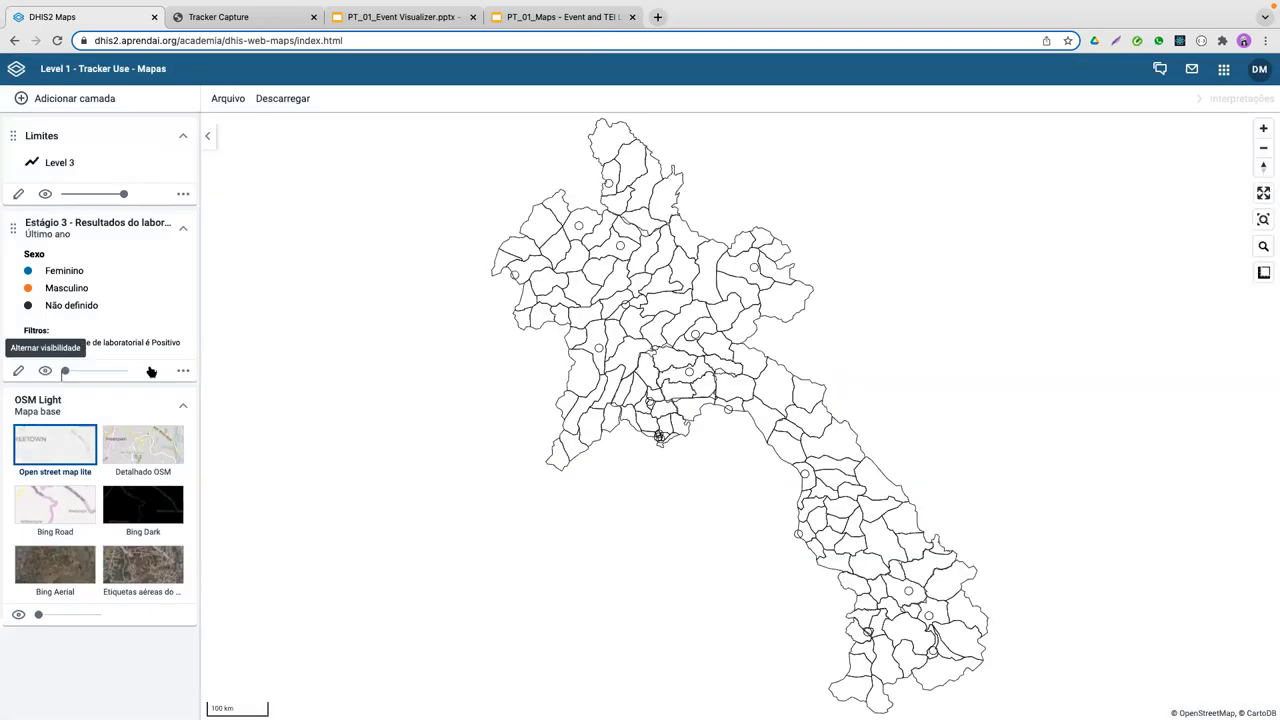
{"action": "left_click_drag", "start_coordinate": [66, 371], "coordinate": [134, 370]}
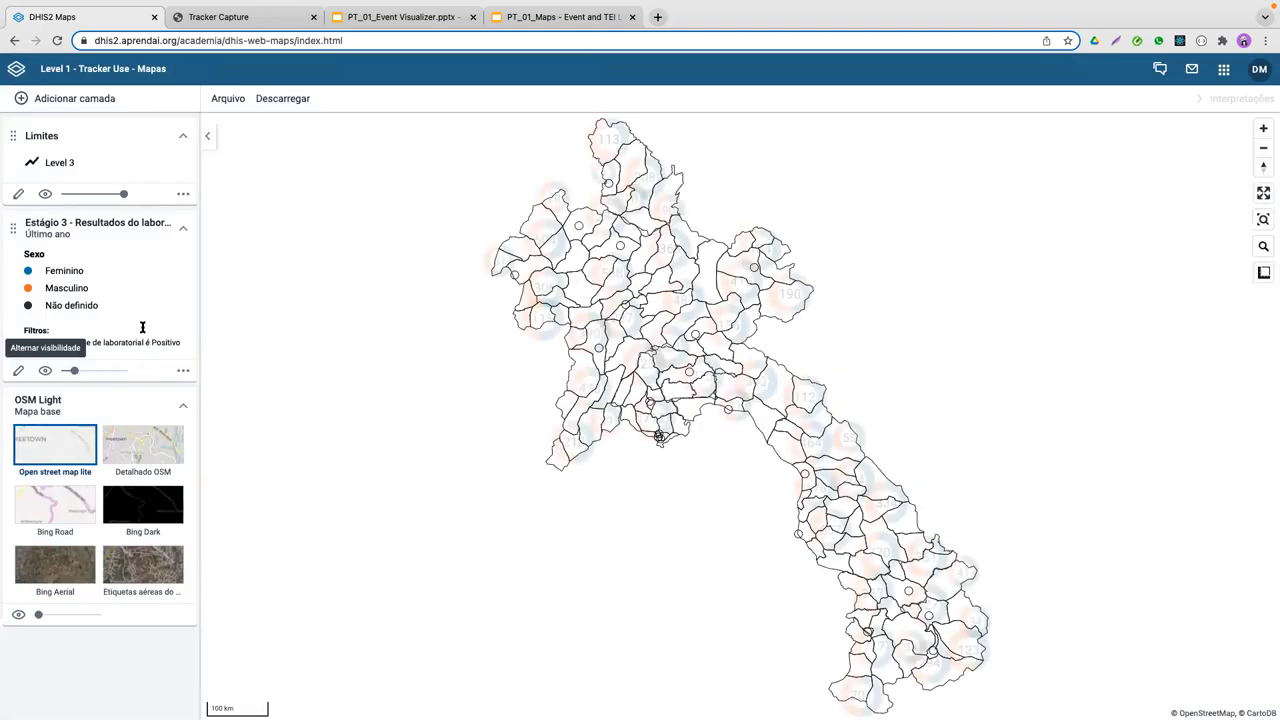
{"action": "left_click_drag", "start_coordinate": [12, 141], "coordinate": [83, 314]}
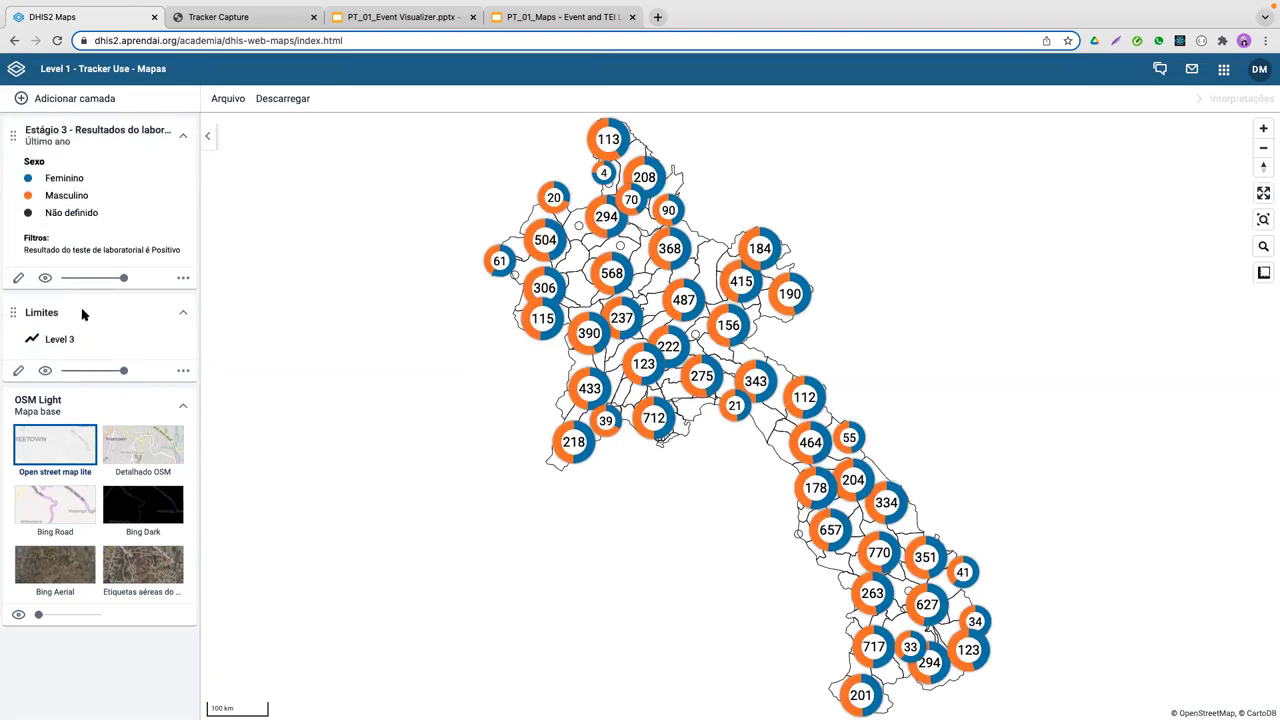
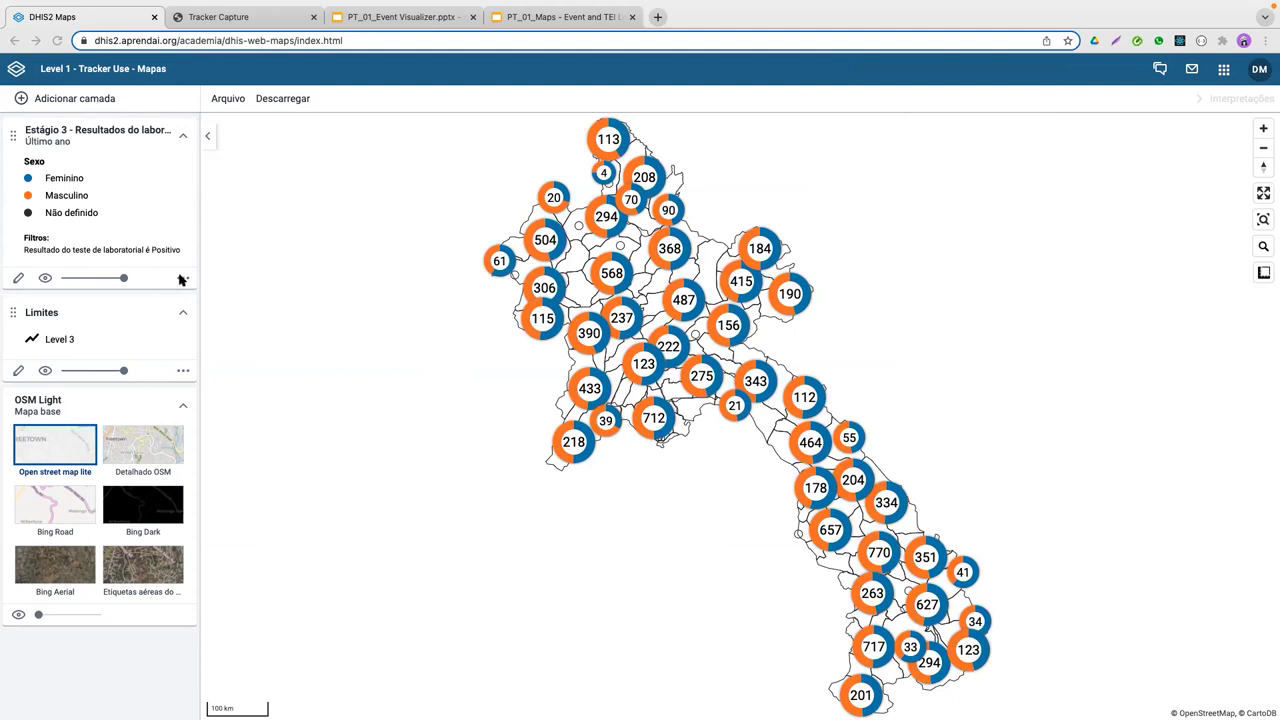
Step: Remove the laboratory results event layer and the Limites boundary layer from the map
{"action": "left_click", "coordinate": [183, 279]}
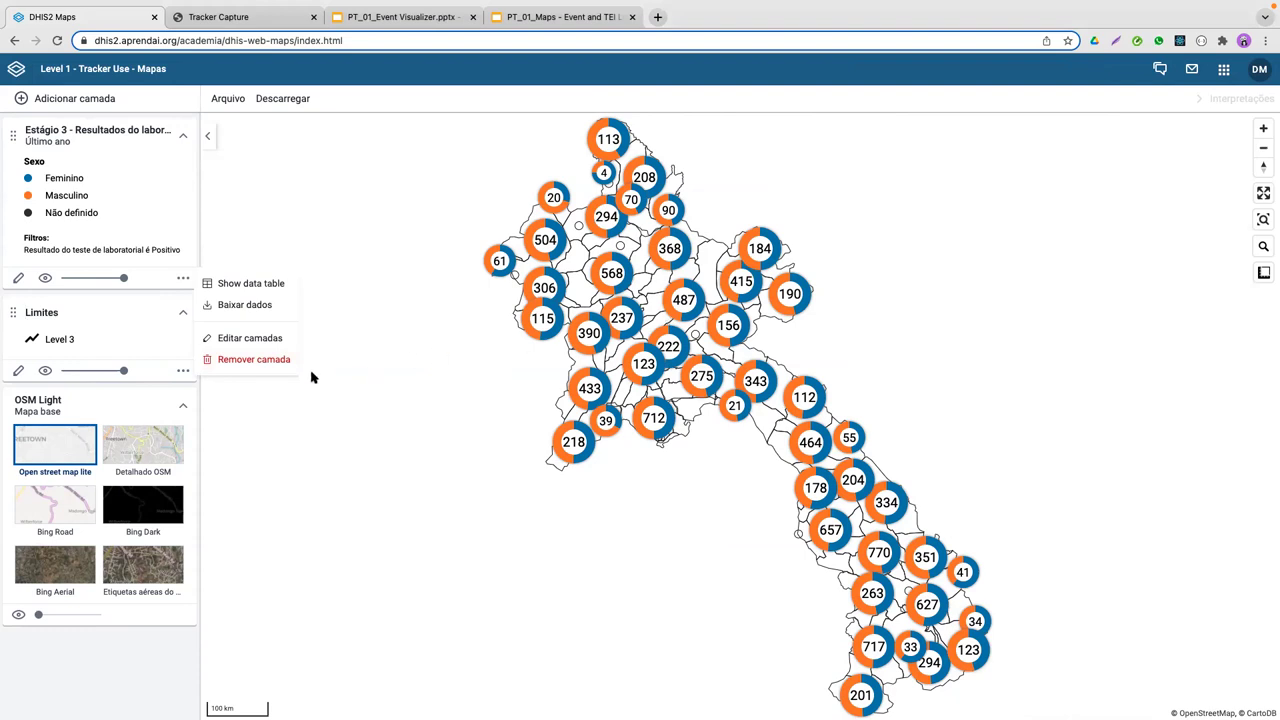
{"action": "left_click", "coordinate": [261, 360]}
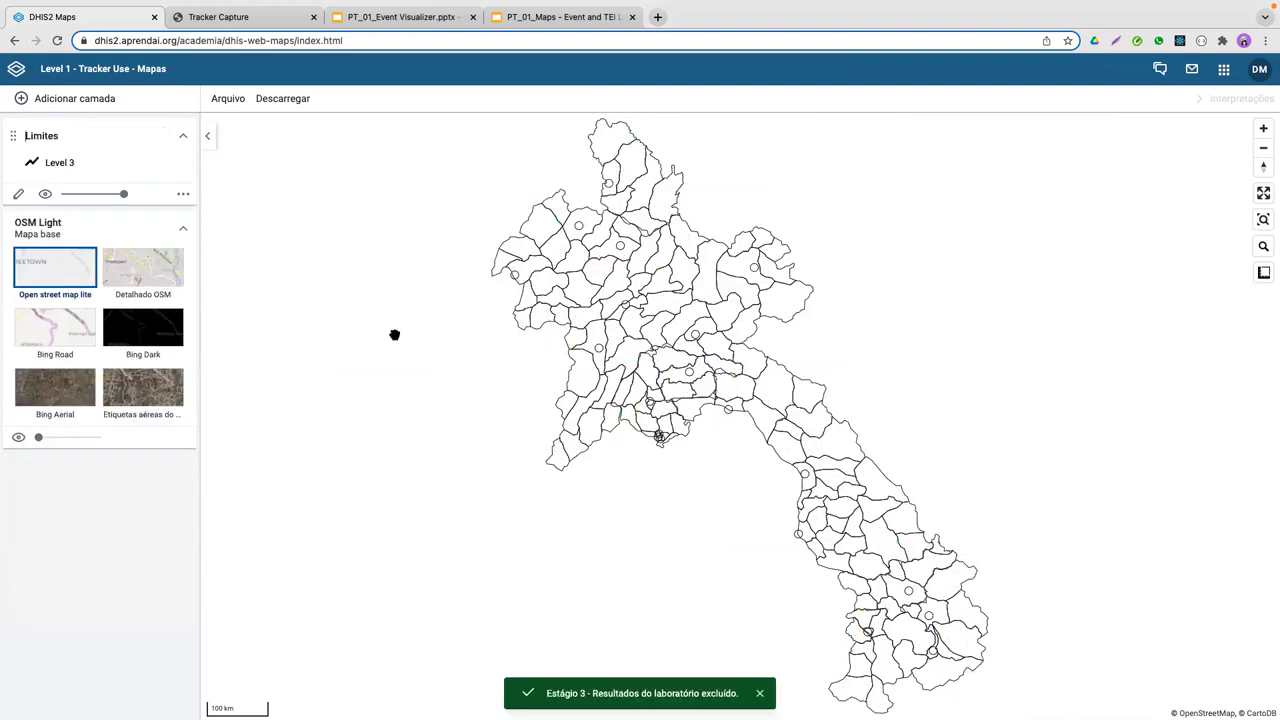
{"action": "left_click", "coordinate": [182, 194]}
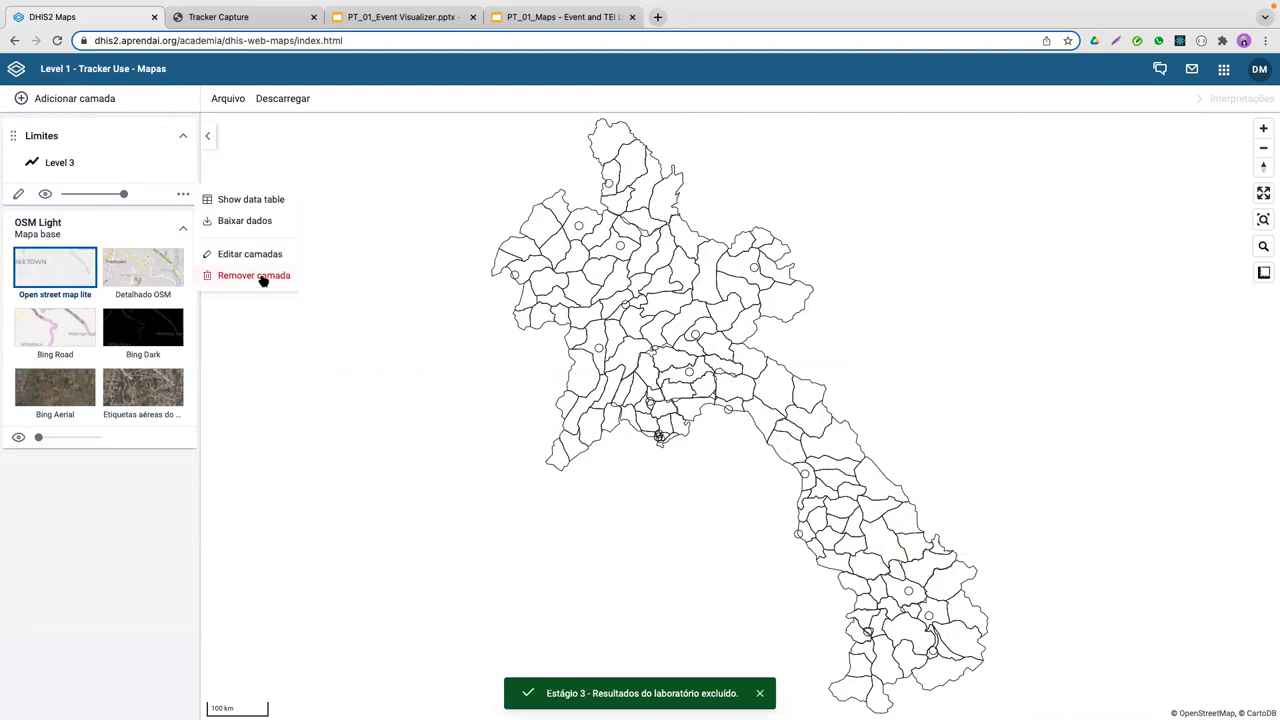
{"action": "left_click", "coordinate": [262, 277]}
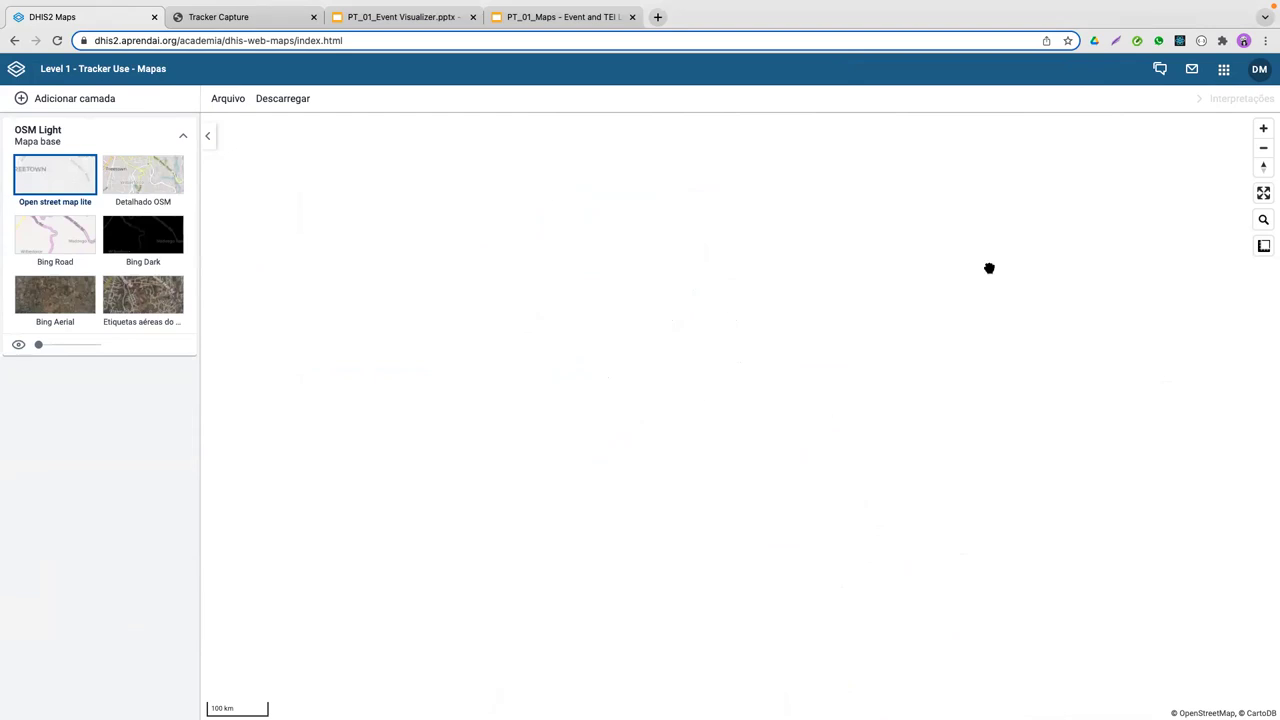
Step: Add a new Limites boundary layer for the organisation unit 01 Vientiane Capital
{"action": "left_click", "coordinate": [80, 99]}
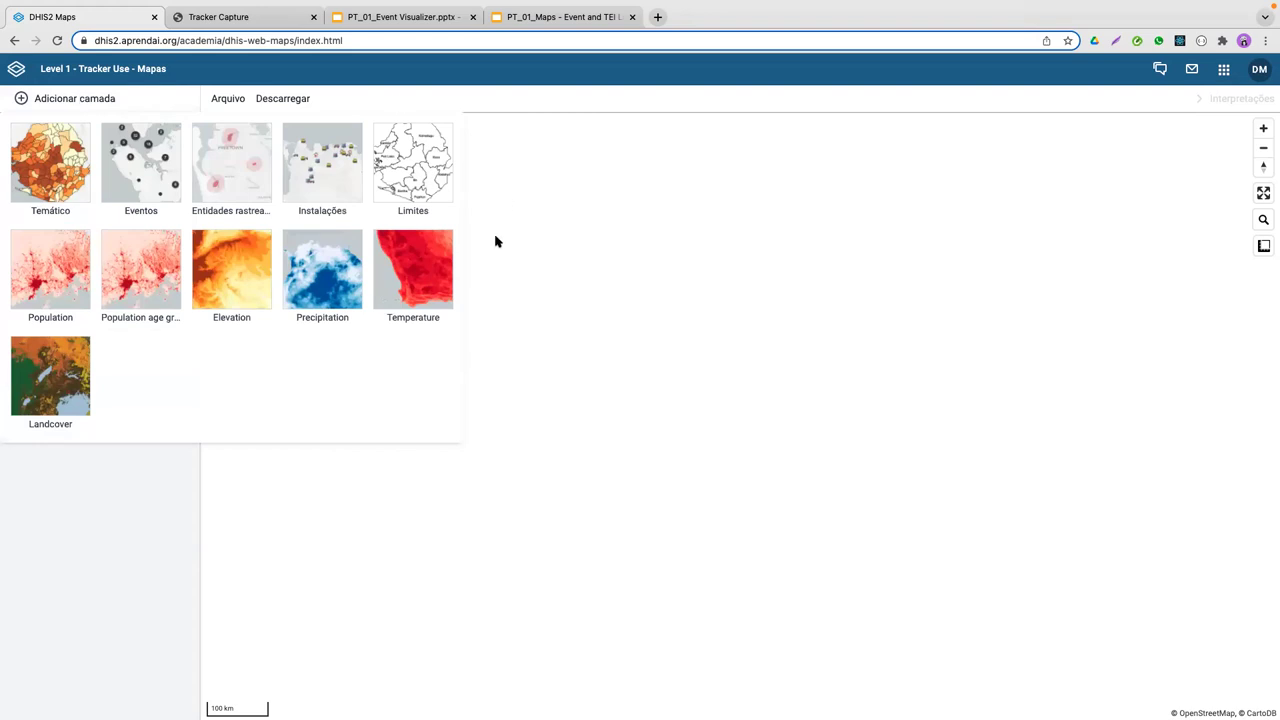
{"action": "left_click", "coordinate": [427, 178]}
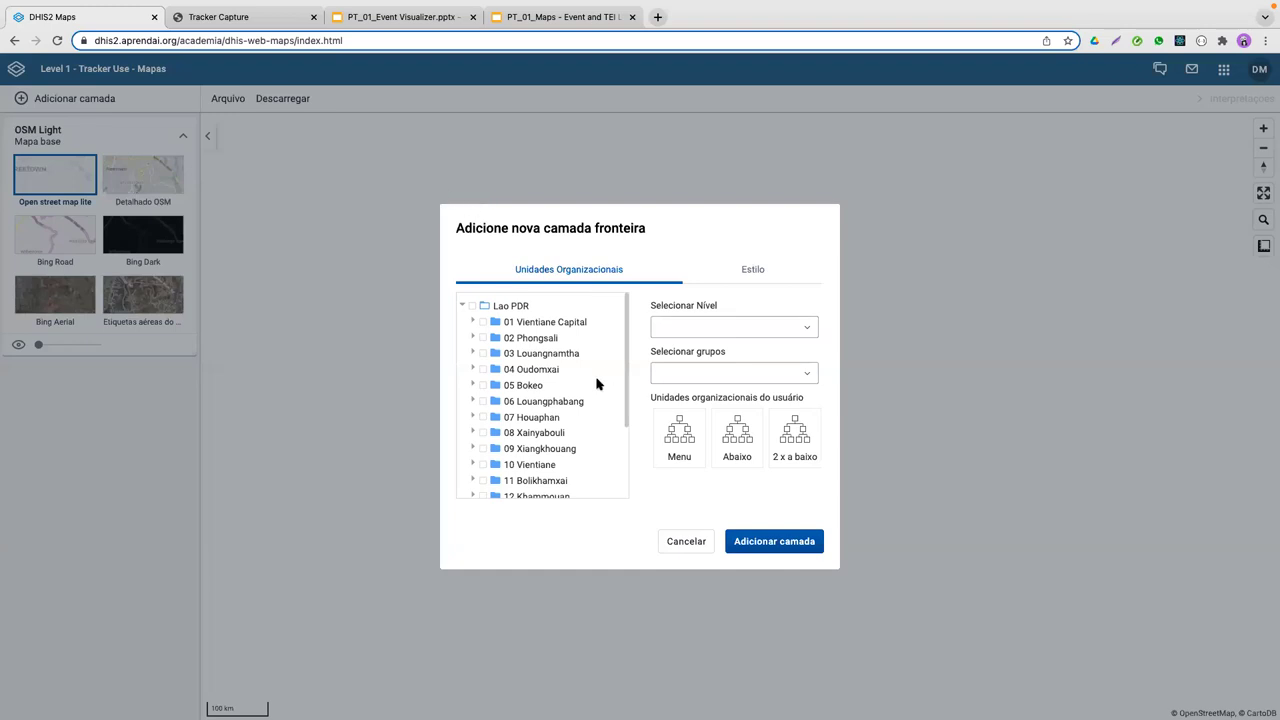
{"action": "left_click", "coordinate": [482, 323]}
{"action": "left_click", "coordinate": [767, 541]}
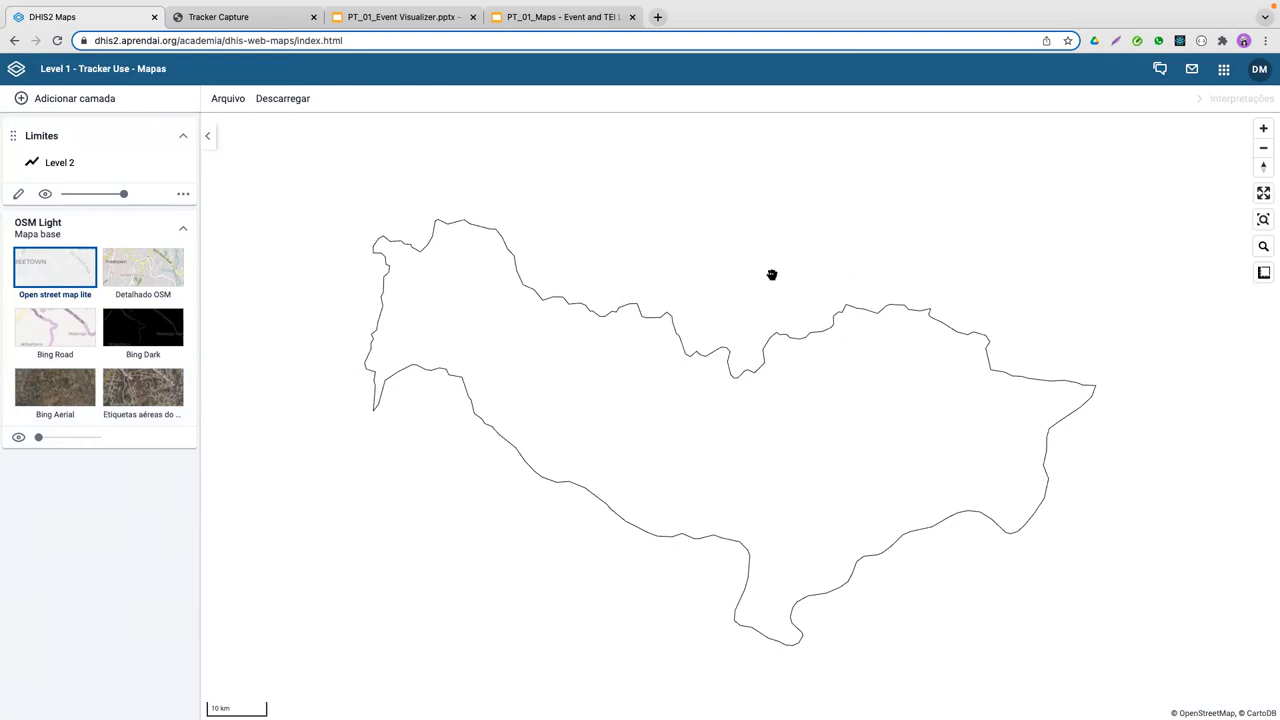
{"action": "scroll", "coordinate": [788, 383], "scroll_direction": "up", "scroll_amount": 2}
{"action": "scroll", "coordinate": [788, 397], "scroll_direction": "down", "scroll_amount": 3}
{"action": "scroll", "coordinate": [686, 423], "scroll_direction": "up", "scroll_amount": 1}
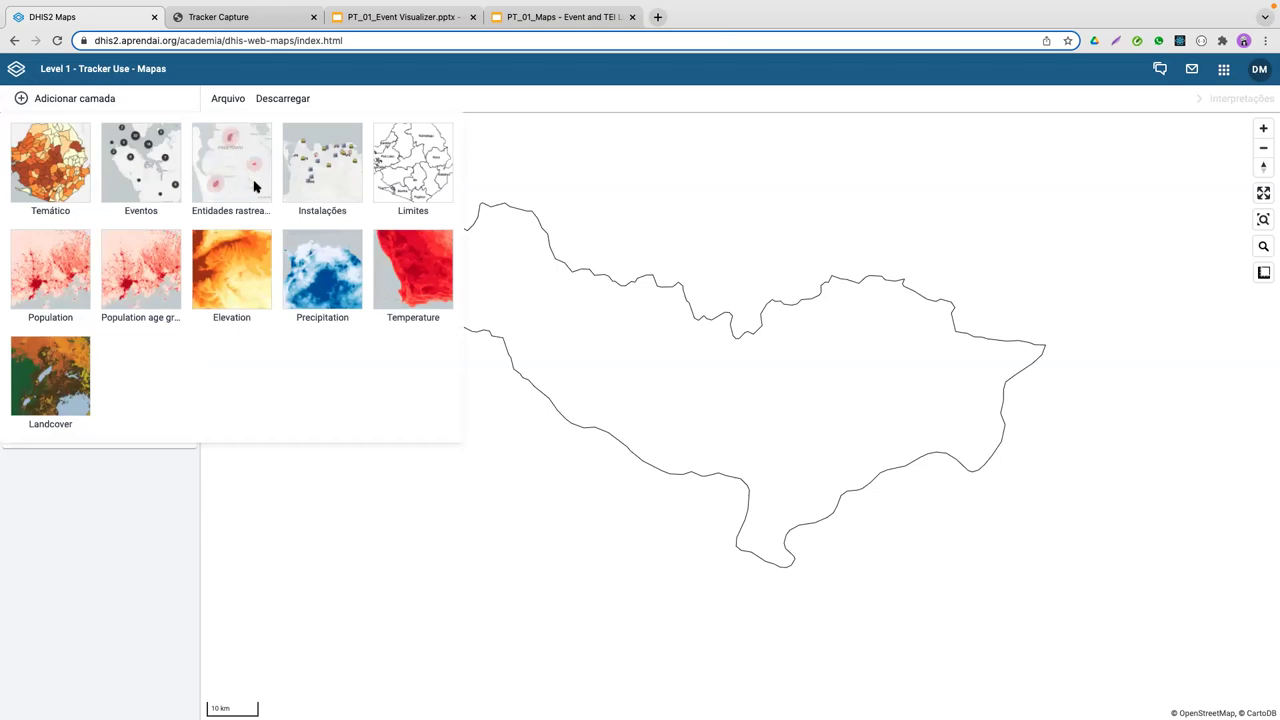
Step: Start a tracked entity layer with type Pessoa, program COVID-19 Vigilância Baseada no Caso and program status Tudo
{"action": "left_click", "coordinate": [254, 187]}
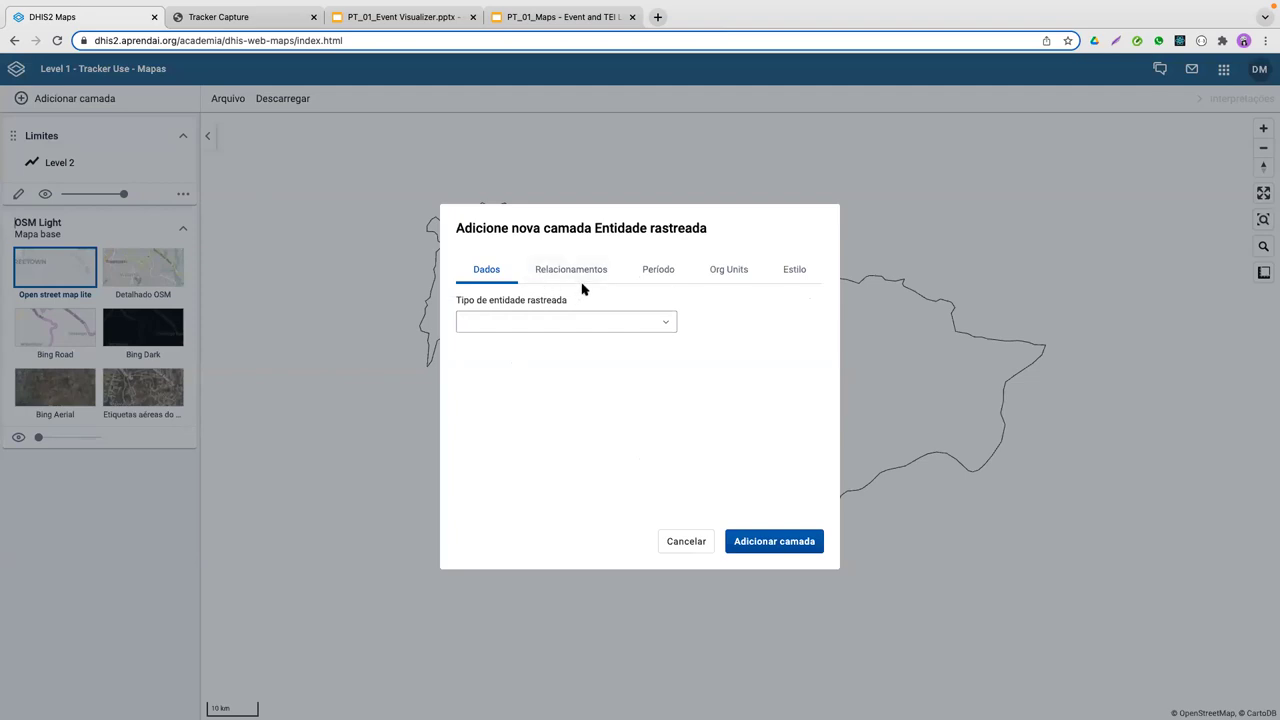
{"action": "left_click", "coordinate": [535, 324]}
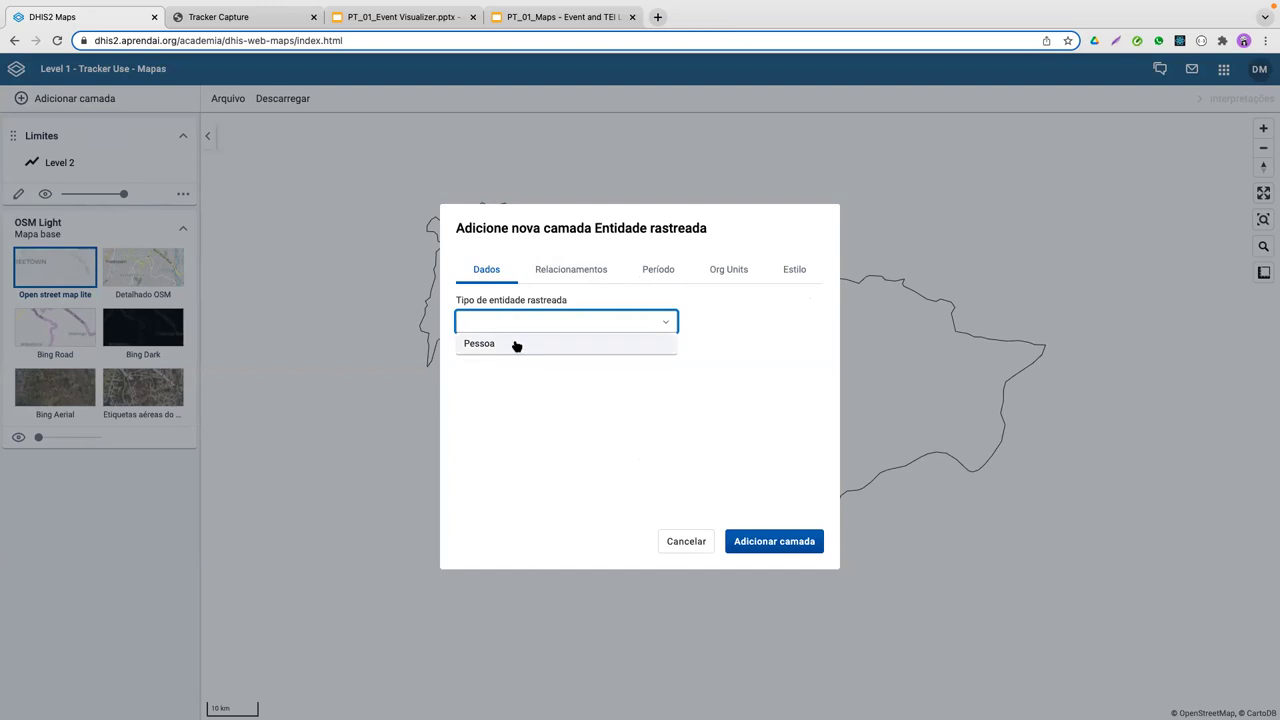
{"action": "left_click", "coordinate": [527, 347]}
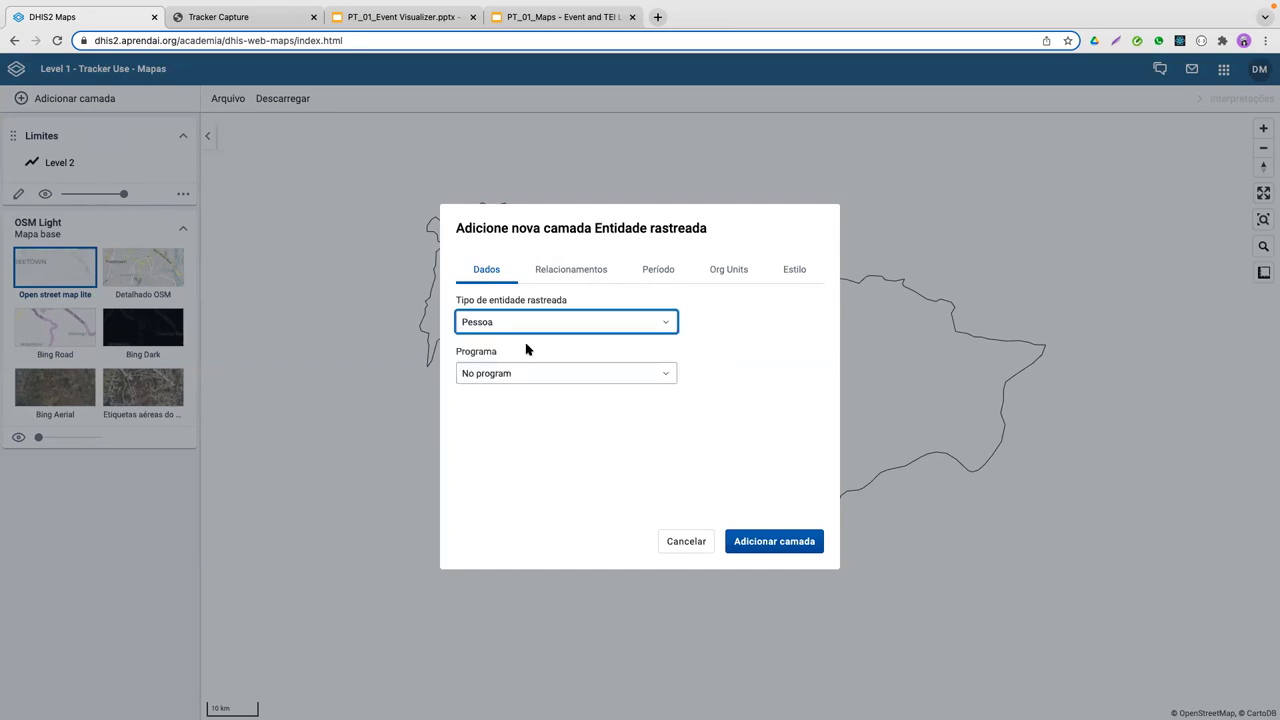
{"action": "left_click", "coordinate": [531, 377]}
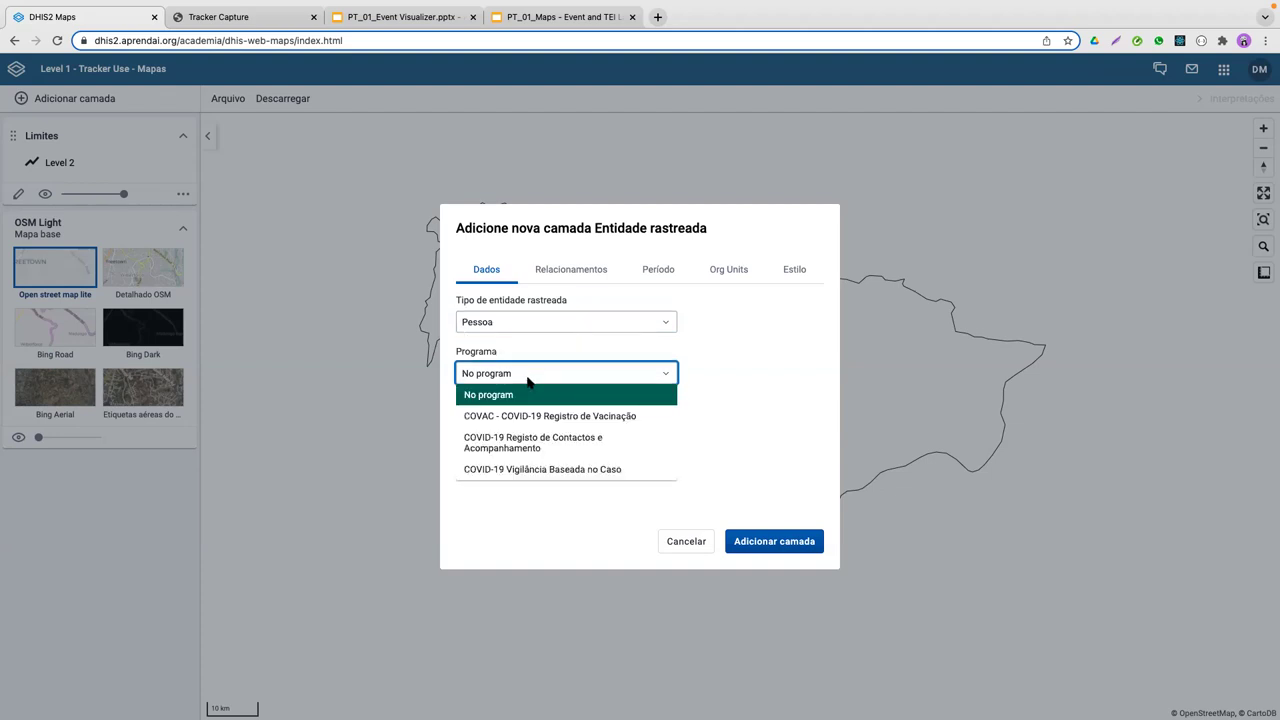
{"action": "left_click", "coordinate": [579, 470]}
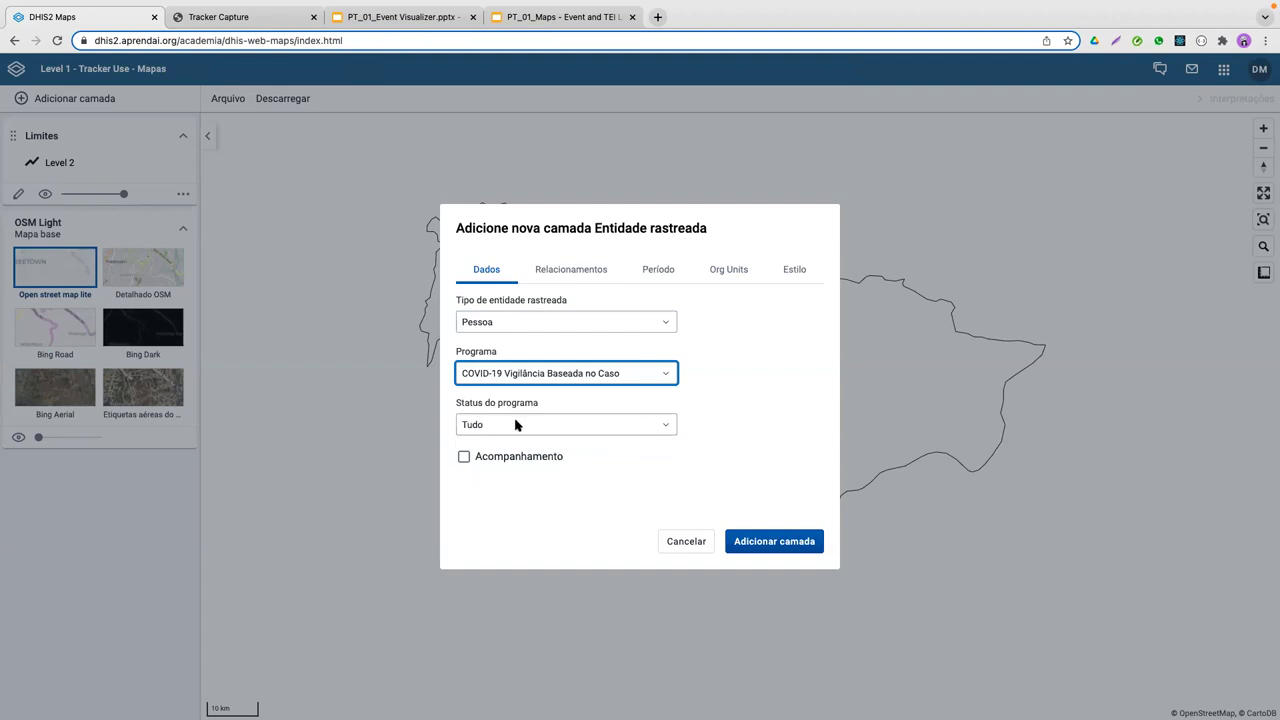
{"action": "left_click", "coordinate": [596, 423]}
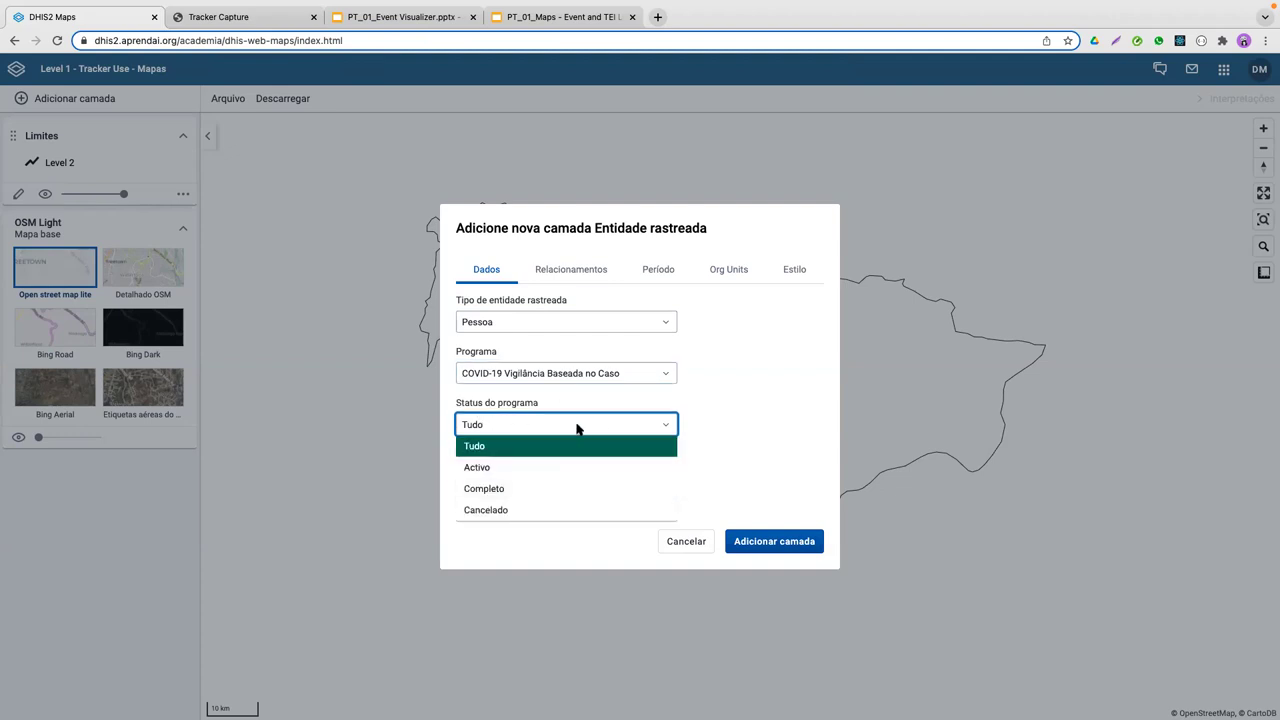
{"action": "left_click", "coordinate": [576, 427]}
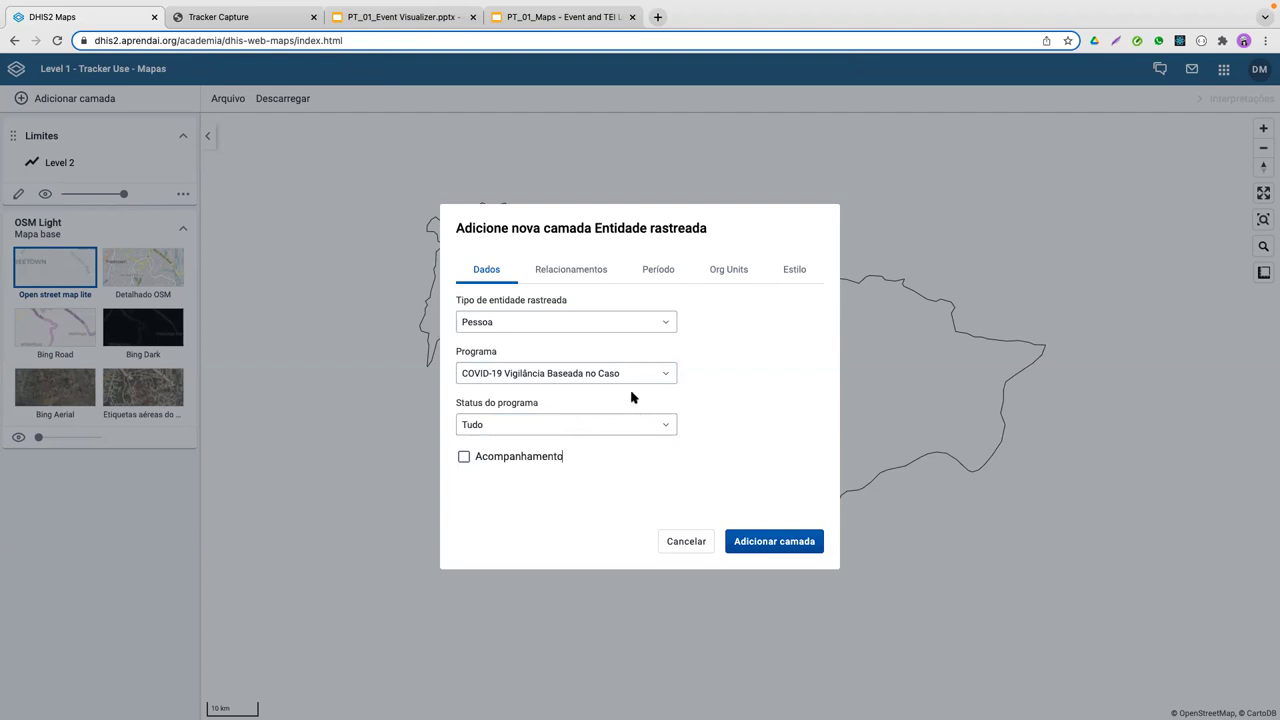
Step: Enable the display of tracked entity relationships and set the relationship type to Has Been in Contact with
{"action": "left_click", "coordinate": [578, 276]}
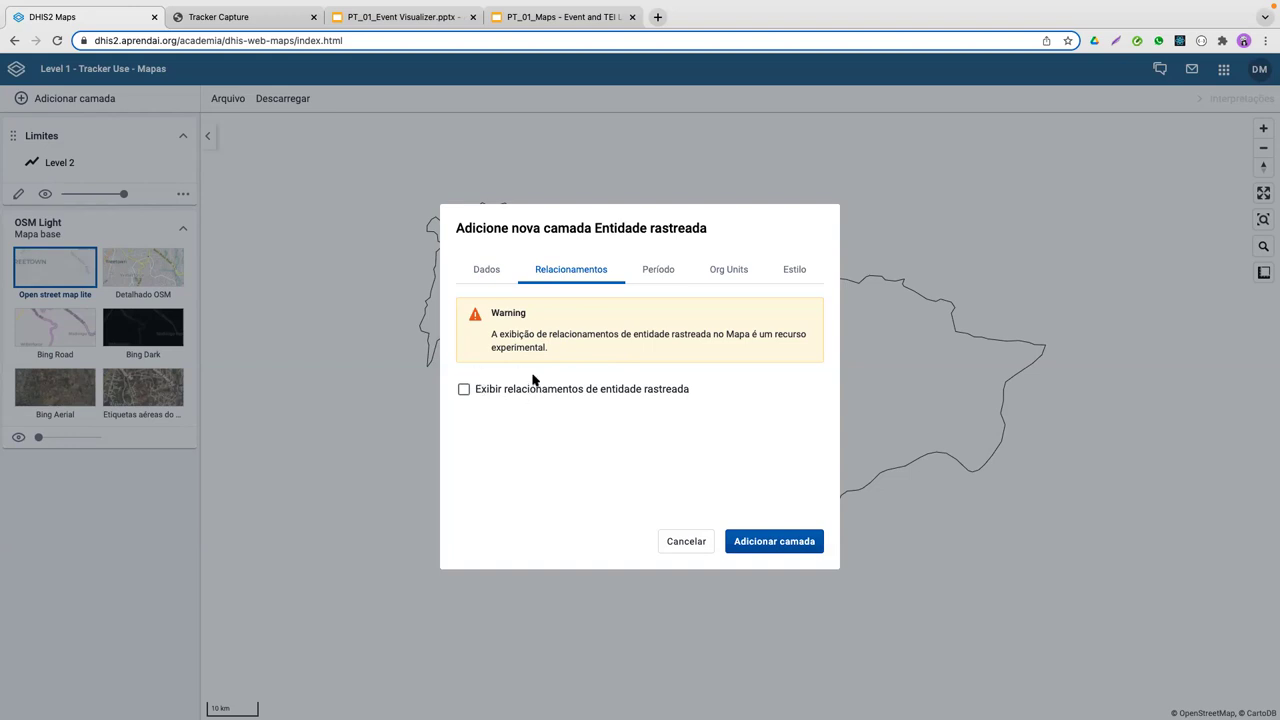
{"action": "left_click", "coordinate": [464, 390]}
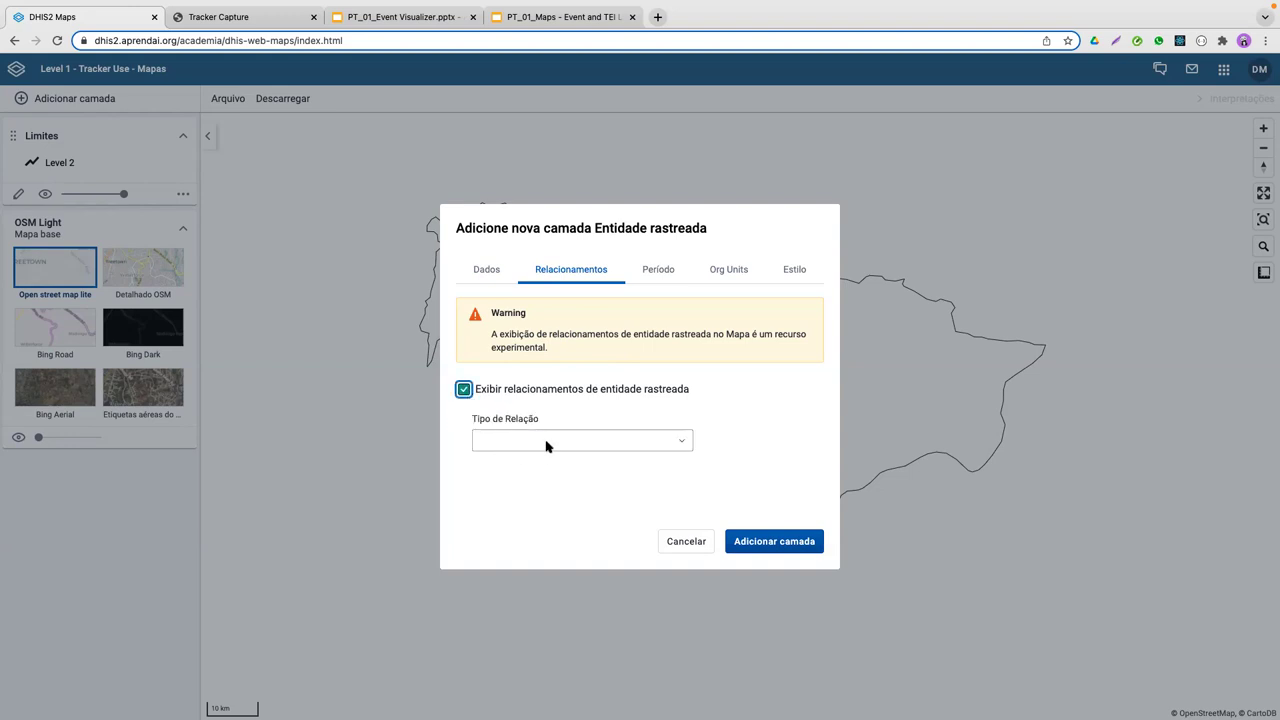
{"action": "left_click", "coordinate": [551, 443]}
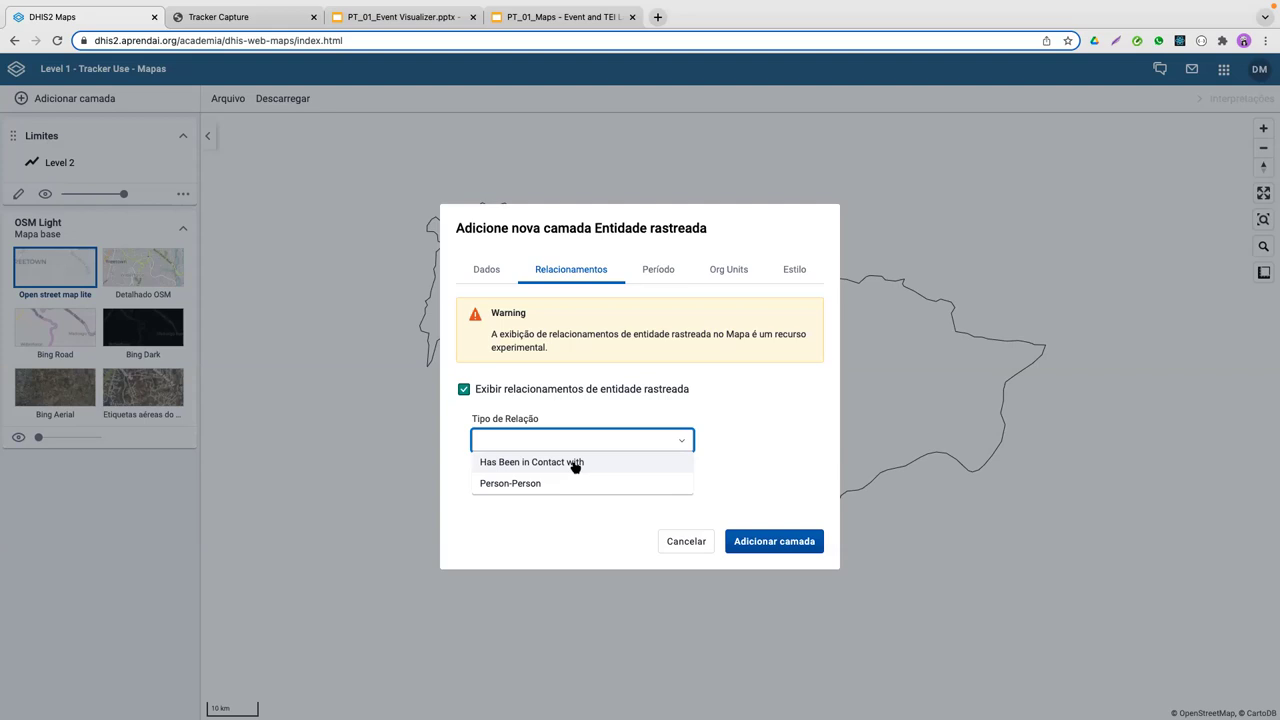
{"action": "left_click", "coordinate": [538, 463]}
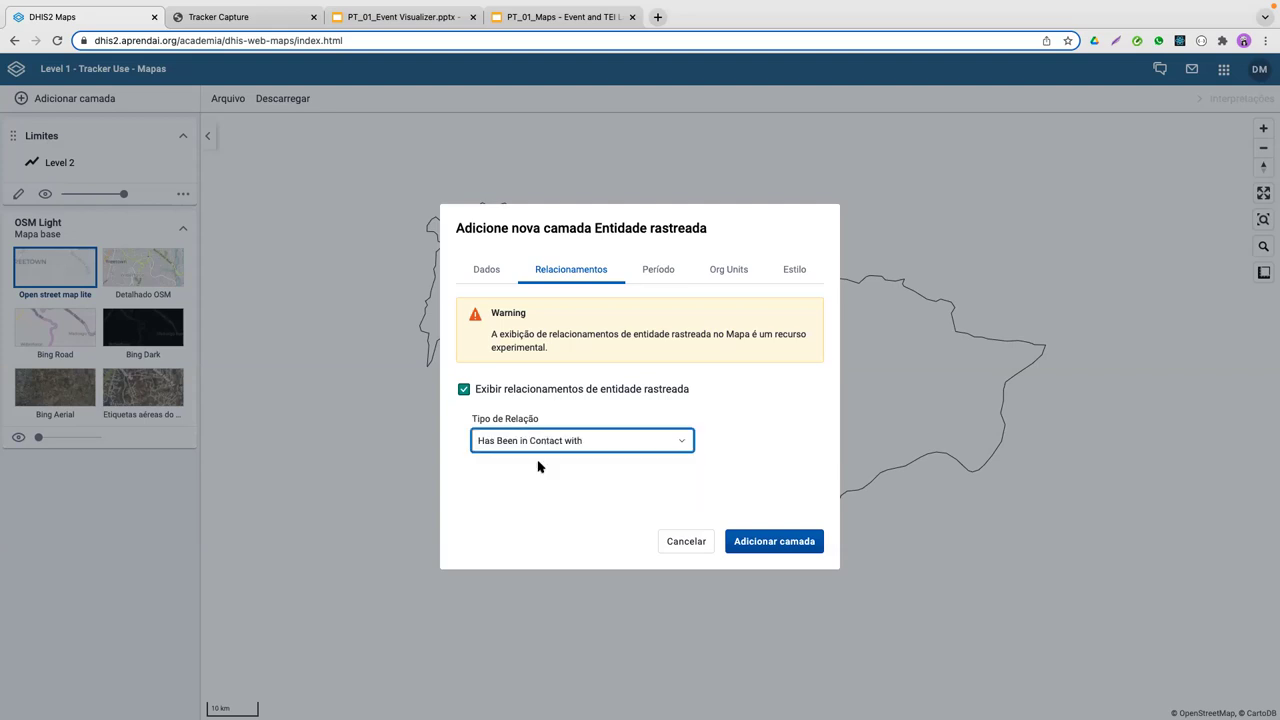
Step: Set the start date of the tracked entity layer's period to 16/10/2020
{"action": "left_click", "coordinate": [659, 274]}
{"action": "left_click", "coordinate": [660, 380]}
{"action": "left_click", "coordinate": [660, 380]}
{"action": "left_click", "coordinate": [508, 407]}
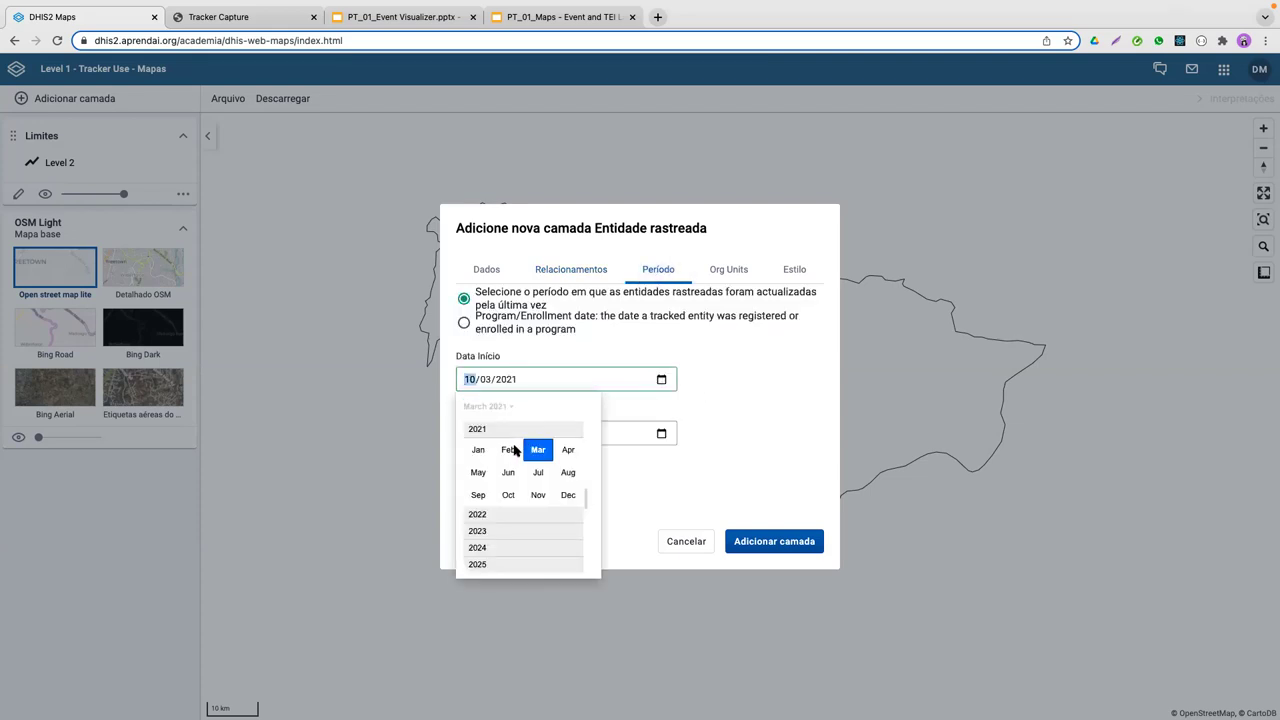
{"action": "scroll", "coordinate": [500, 430], "scroll_direction": "up", "scroll_amount": 2}
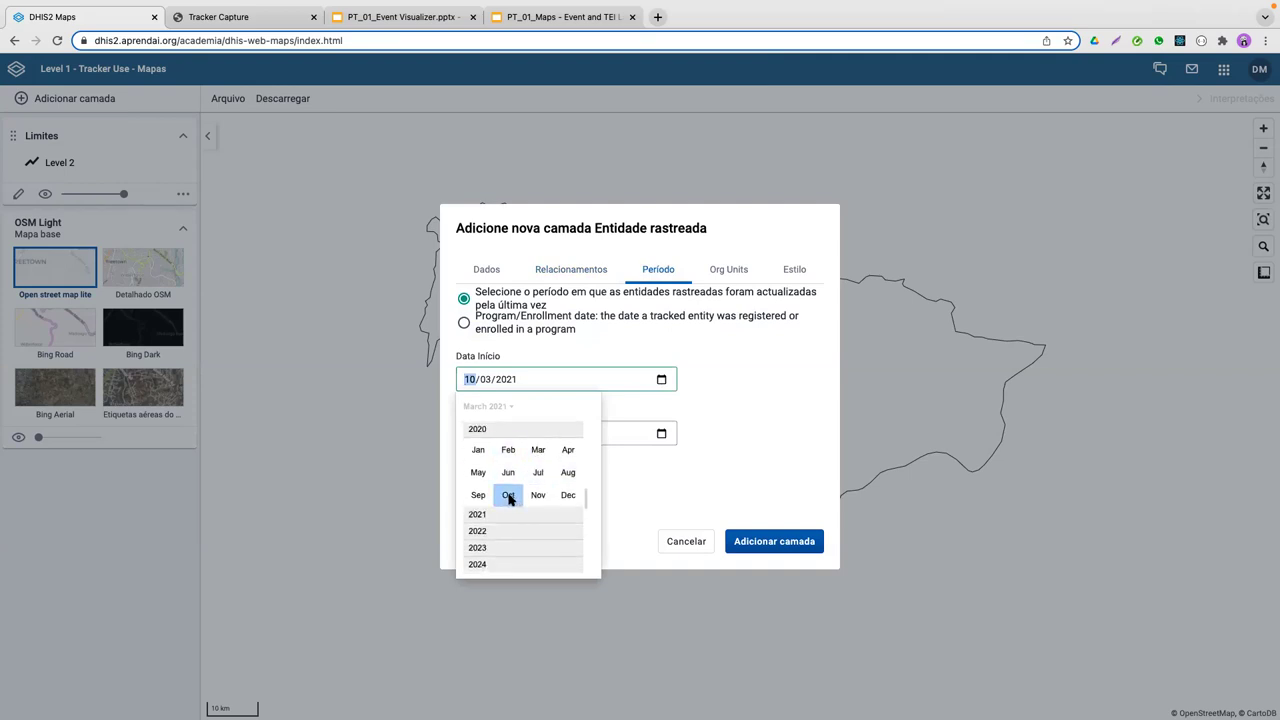
{"action": "left_click", "coordinate": [508, 496]}
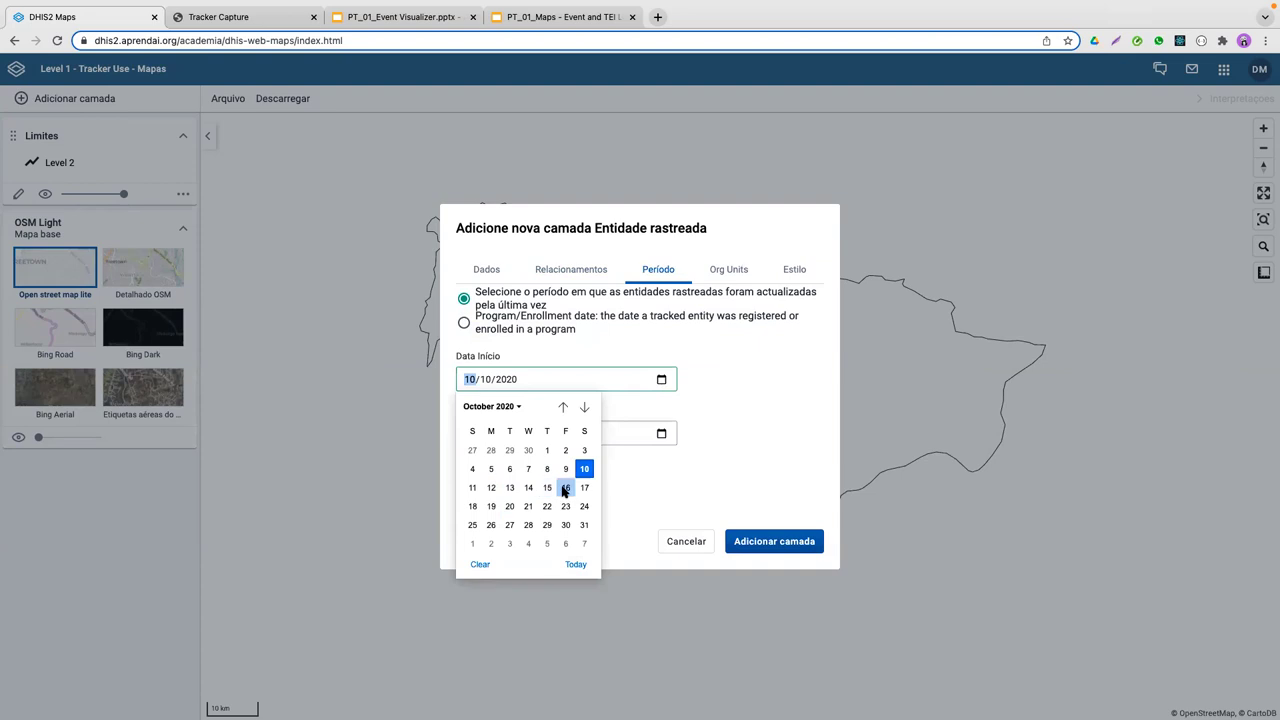
{"action": "left_click", "coordinate": [565, 488]}
Step: Set the end date of the tracked entity layer's period to 16/10/2021
{"action": "left_click", "coordinate": [661, 433]}
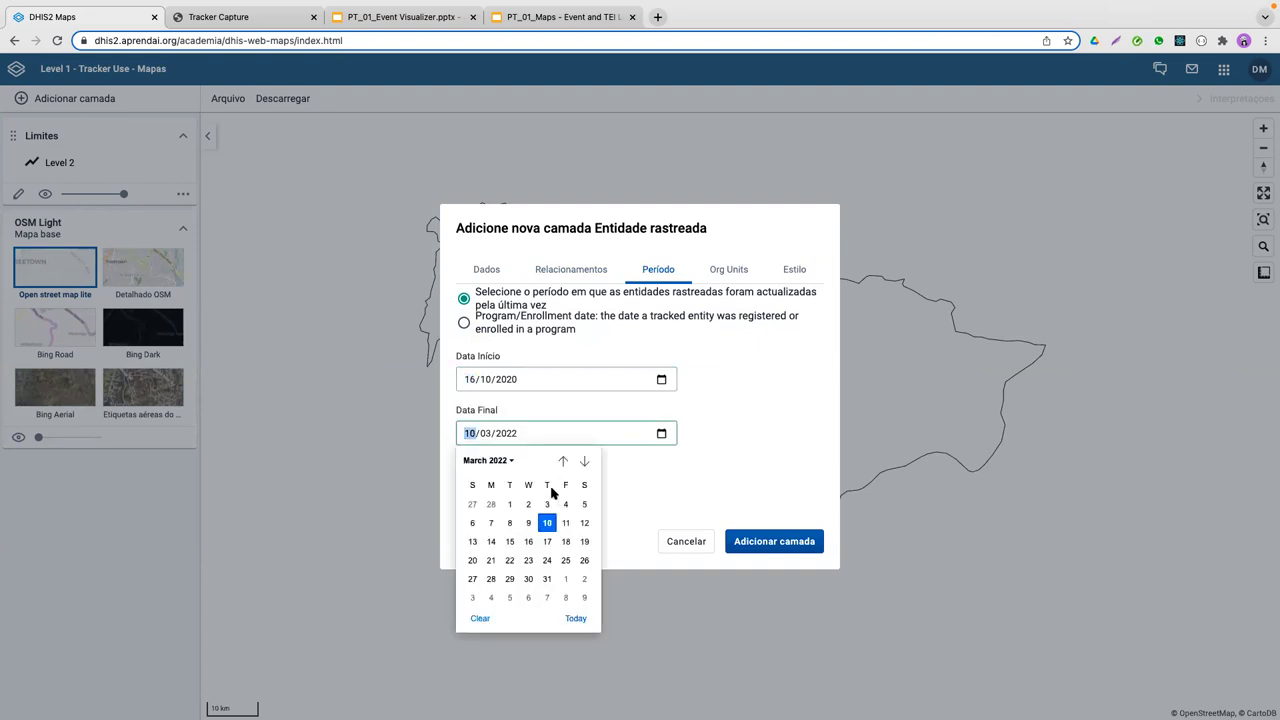
{"action": "left_click", "coordinate": [500, 460]}
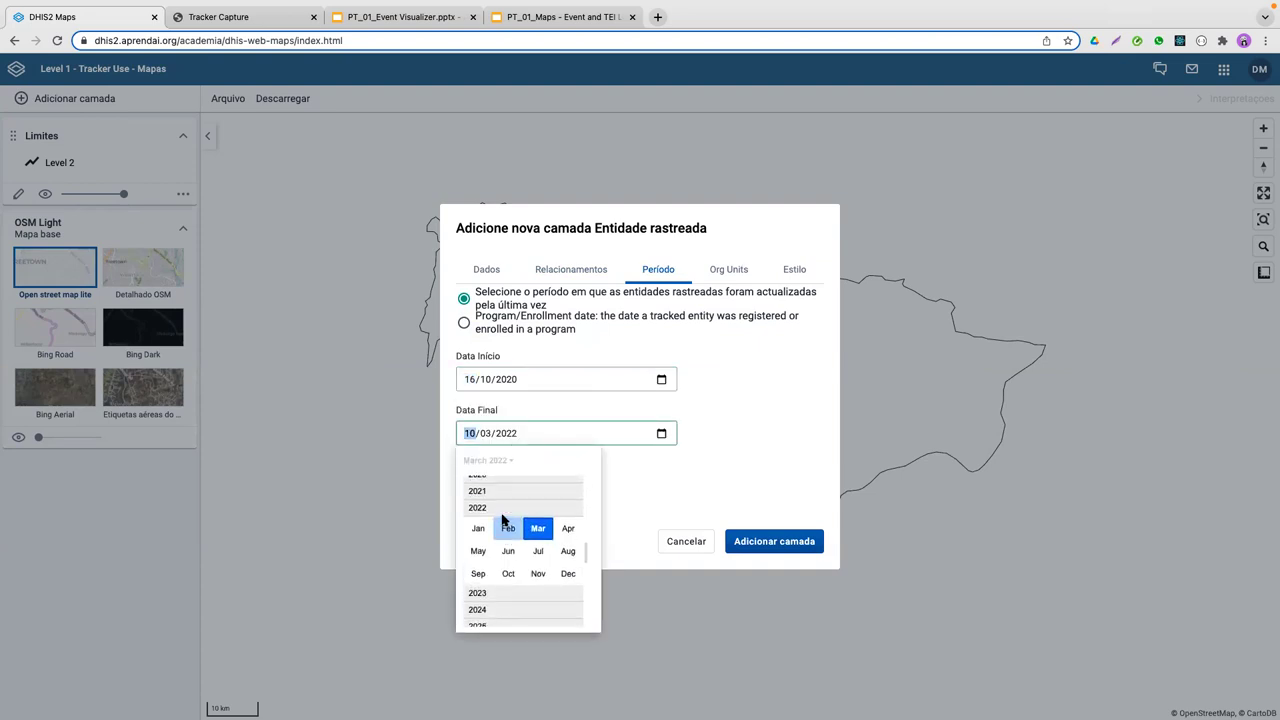
{"action": "left_click", "coordinate": [495, 491]}
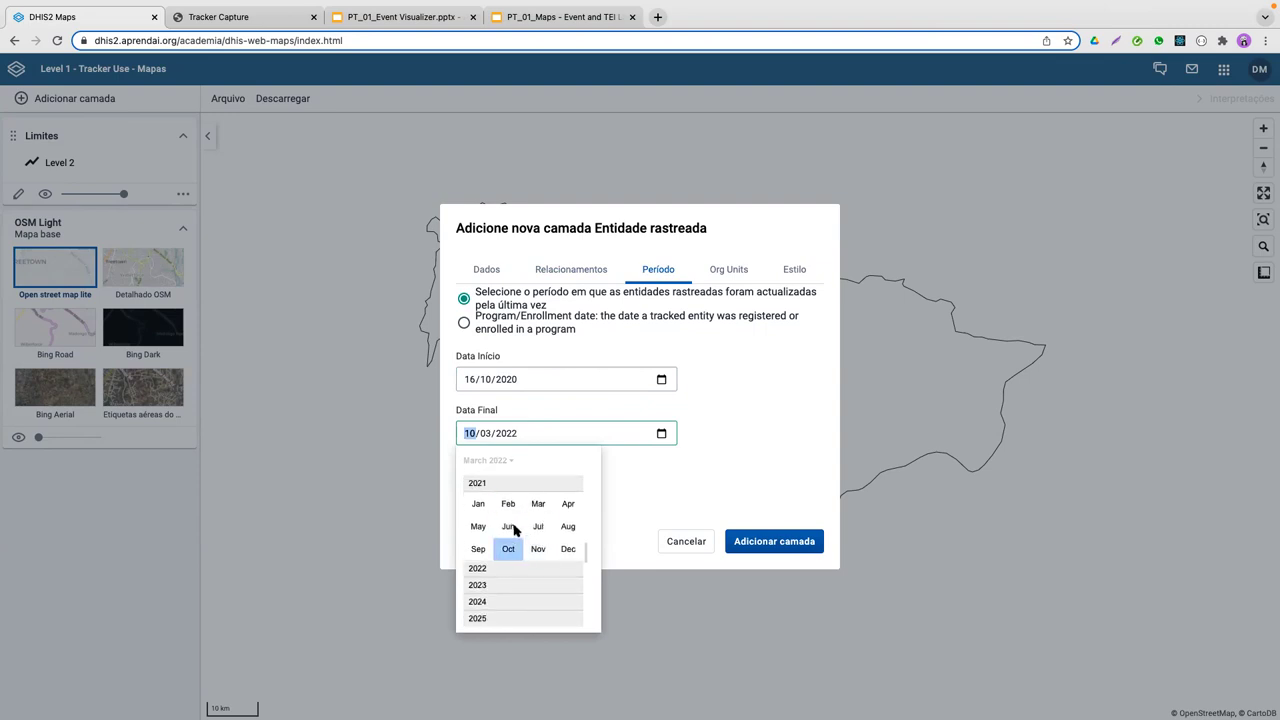
{"action": "left_click", "coordinate": [508, 549]}
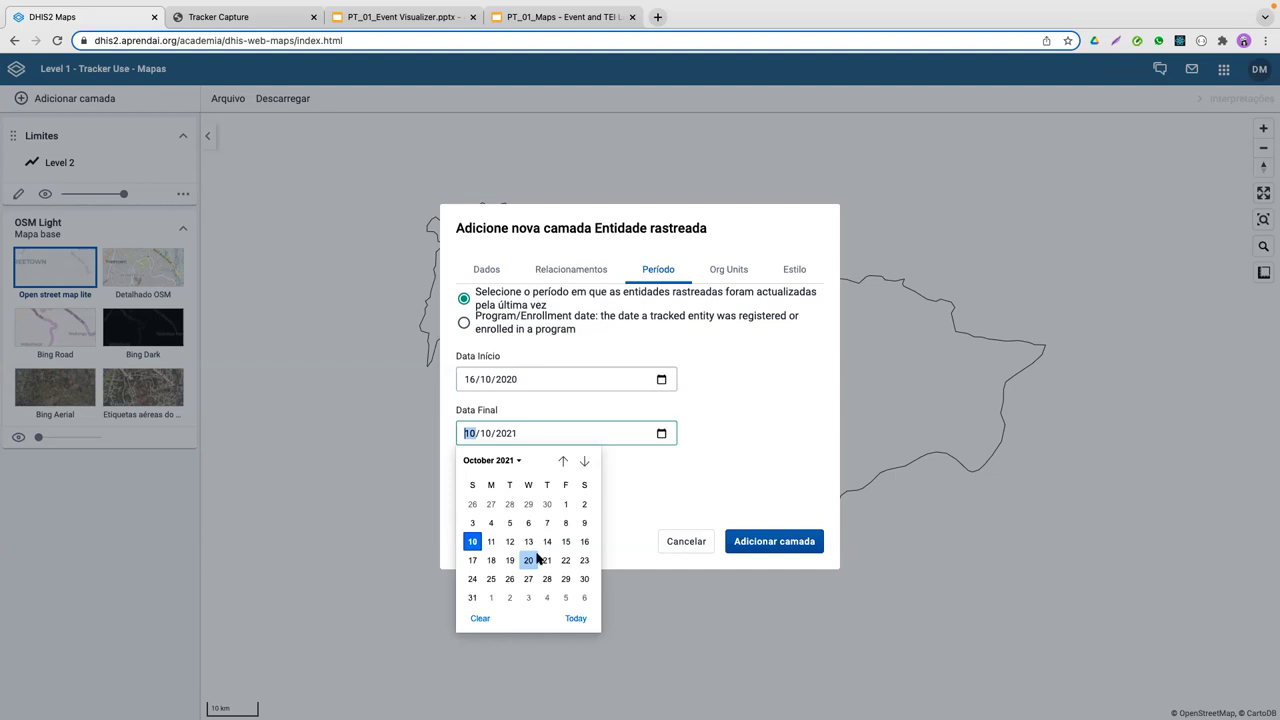
{"action": "left_click", "coordinate": [584, 541]}
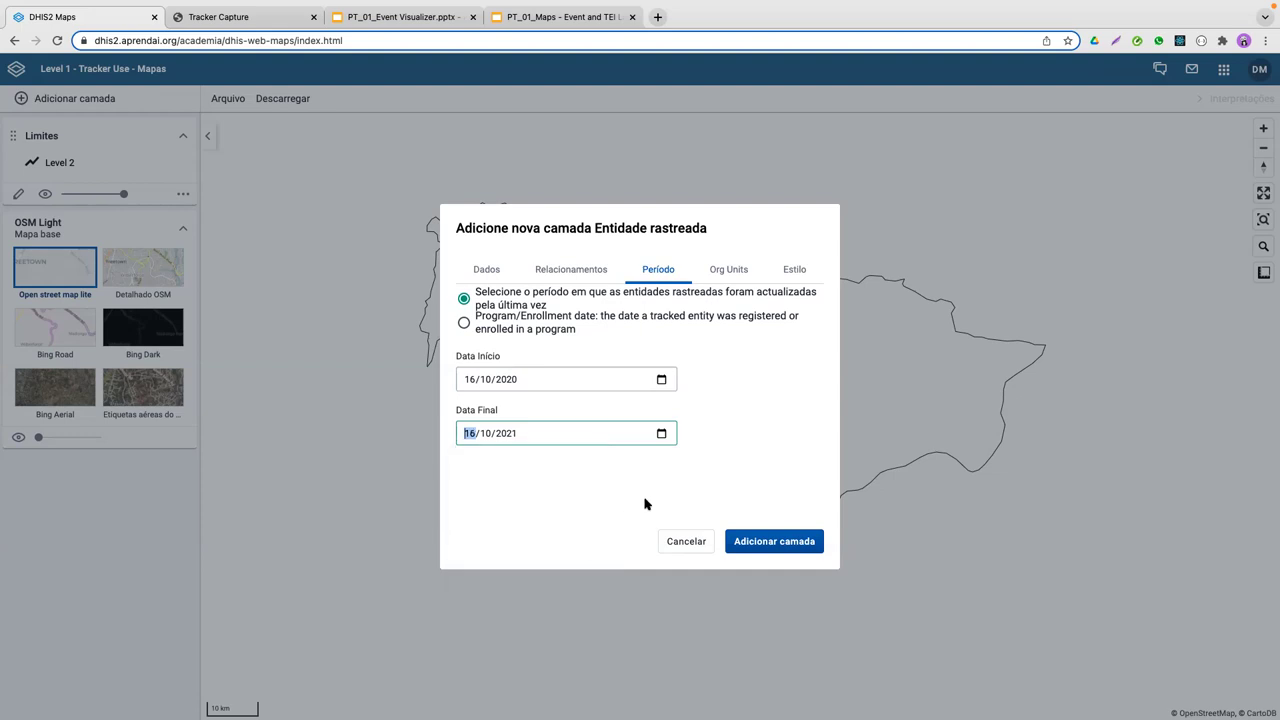
Step: Add CHW Mittaphap, under 01 Vientiane Capital and 0002 CH Mittaphap, to the layer's selected organisation units
{"action": "left_click", "coordinate": [728, 271]}
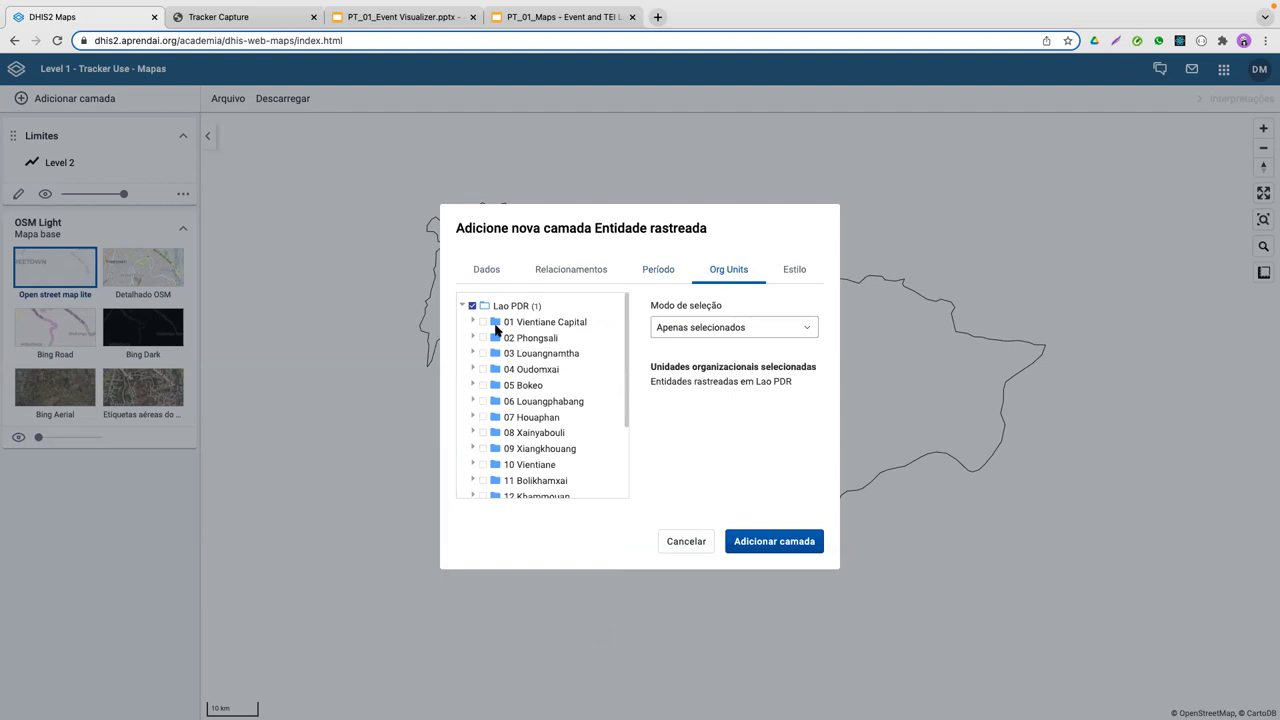
{"action": "left_click", "coordinate": [471, 322]}
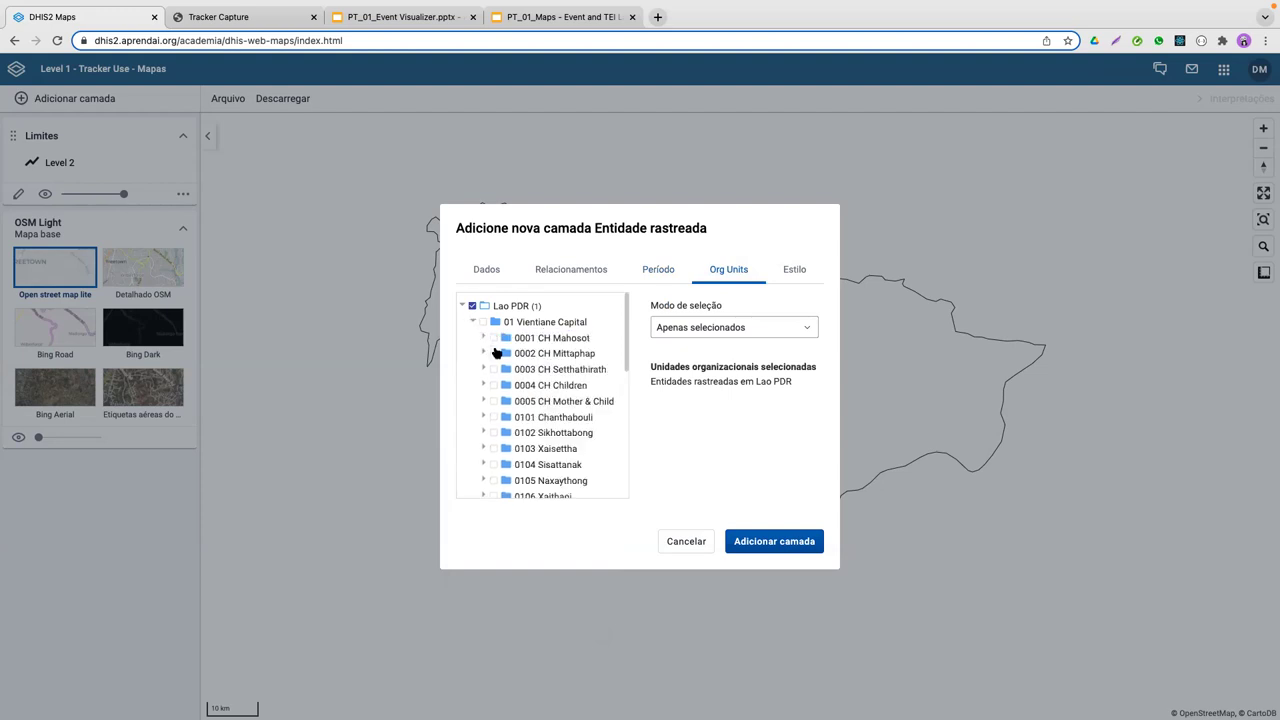
{"action": "left_click", "coordinate": [480, 356]}
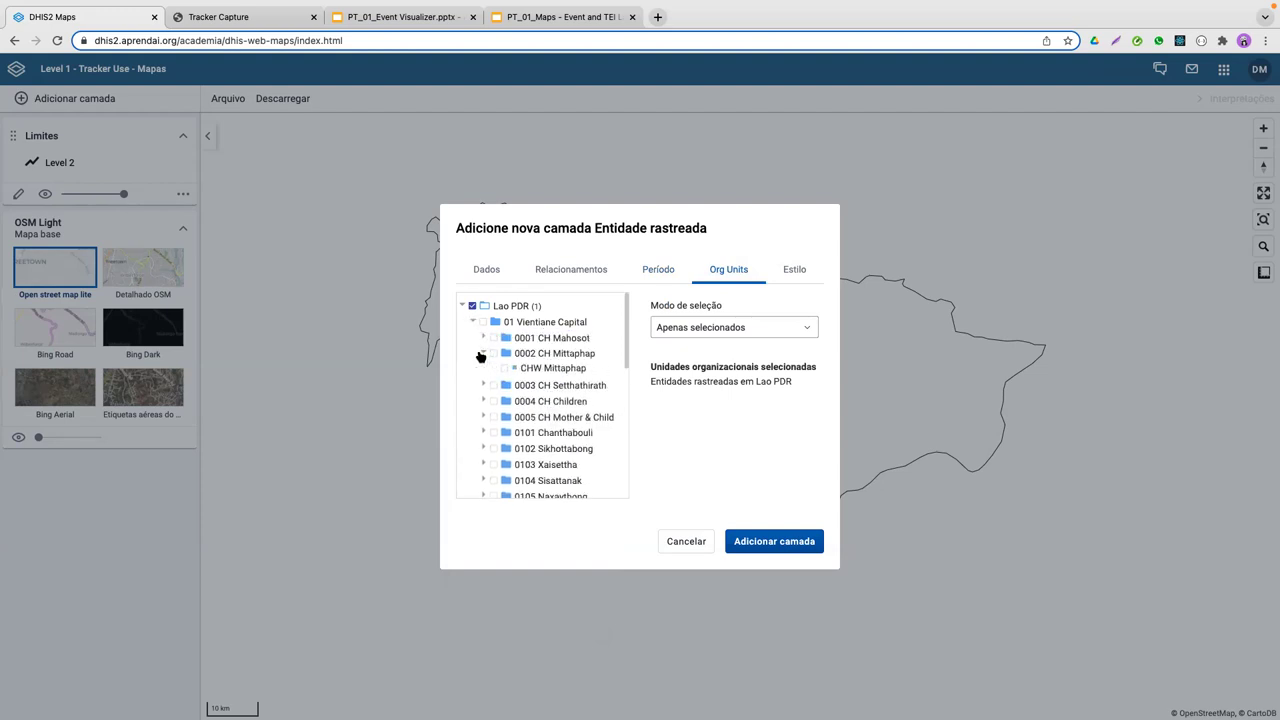
{"action": "left_click", "coordinate": [504, 368]}
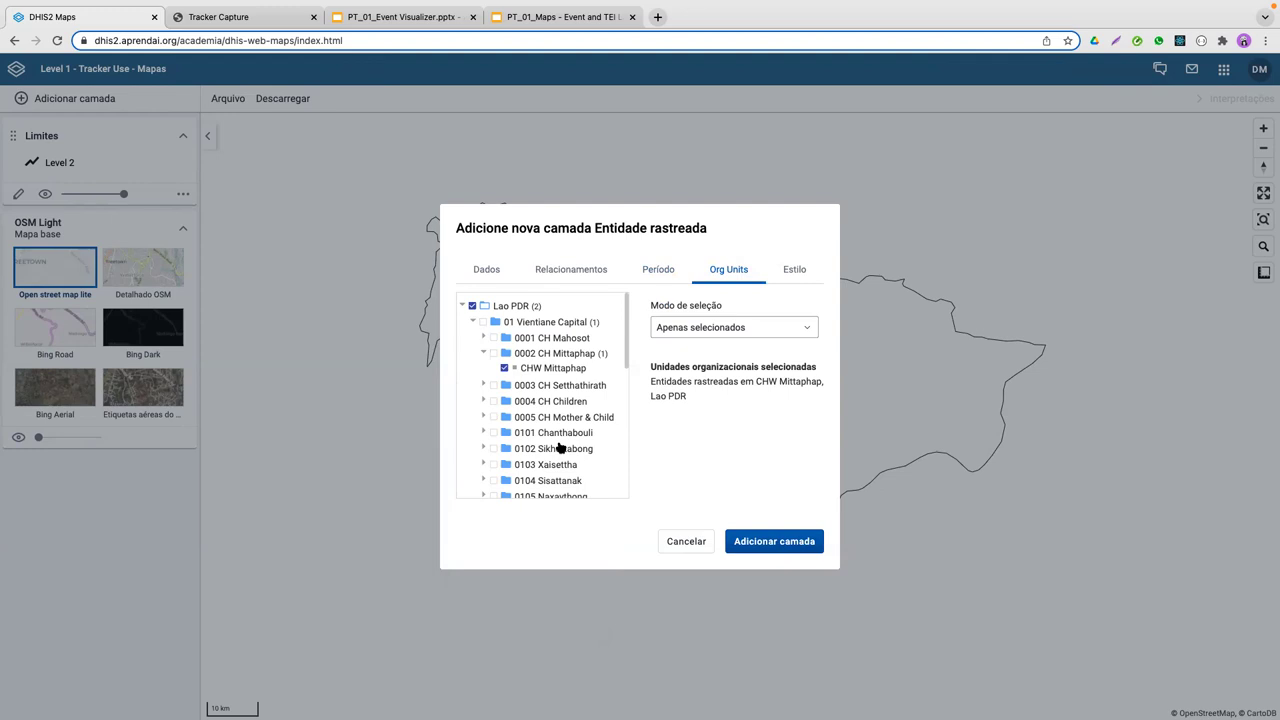
Step: Review the tracked entity style settings, add the layer to the map, and open the details of one Pessoa point
{"action": "left_click", "coordinate": [792, 271]}
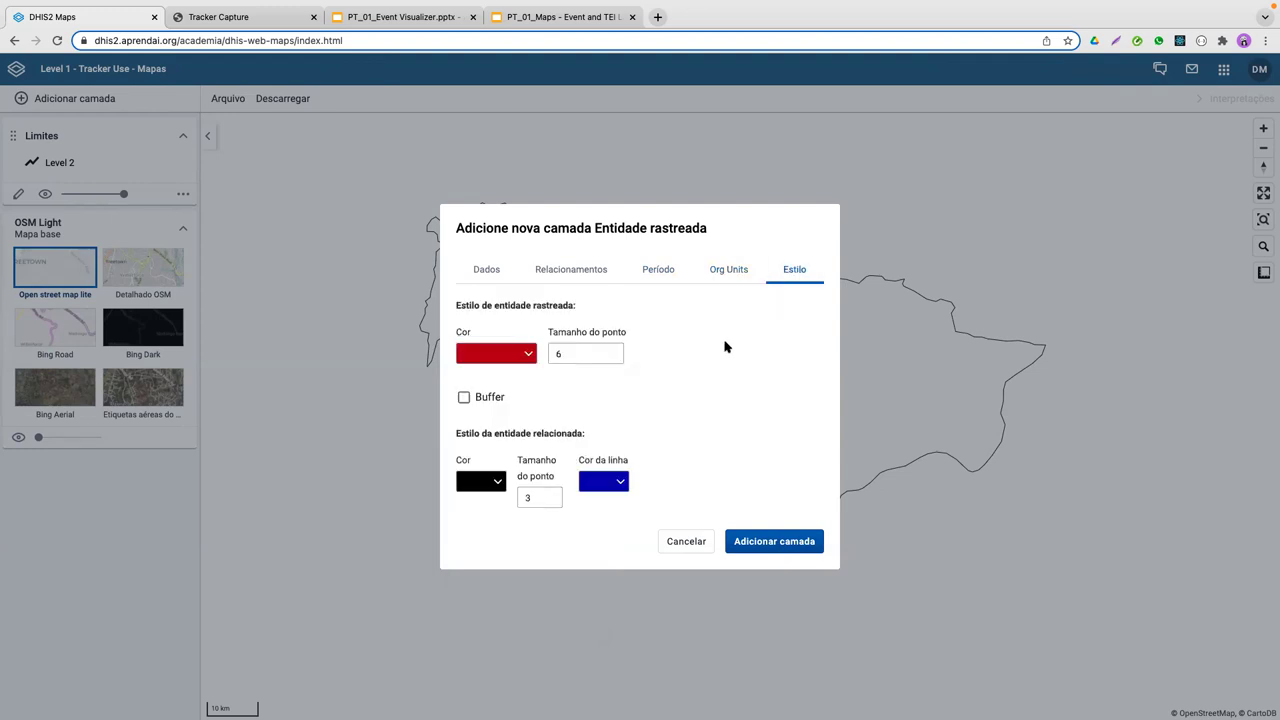
{"action": "left_click_drag", "start_coordinate": [457, 305], "coordinate": [570, 305]}
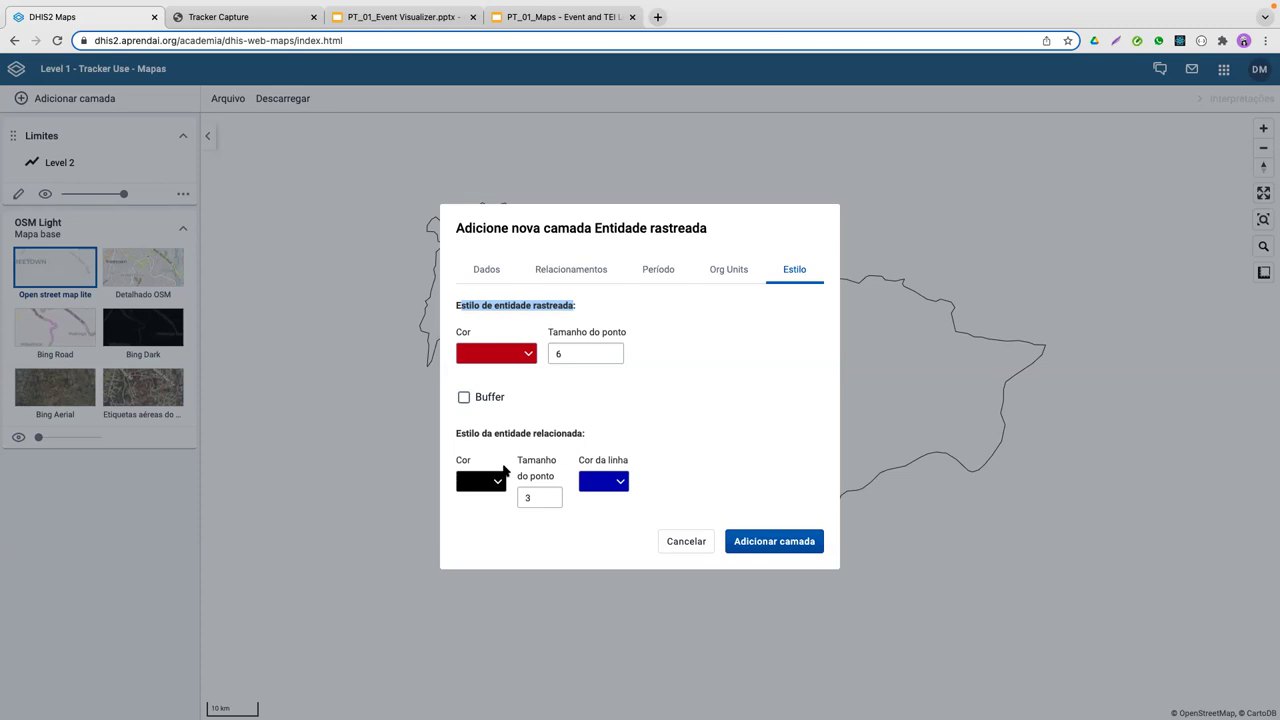
{"action": "left_click", "coordinate": [786, 543]}
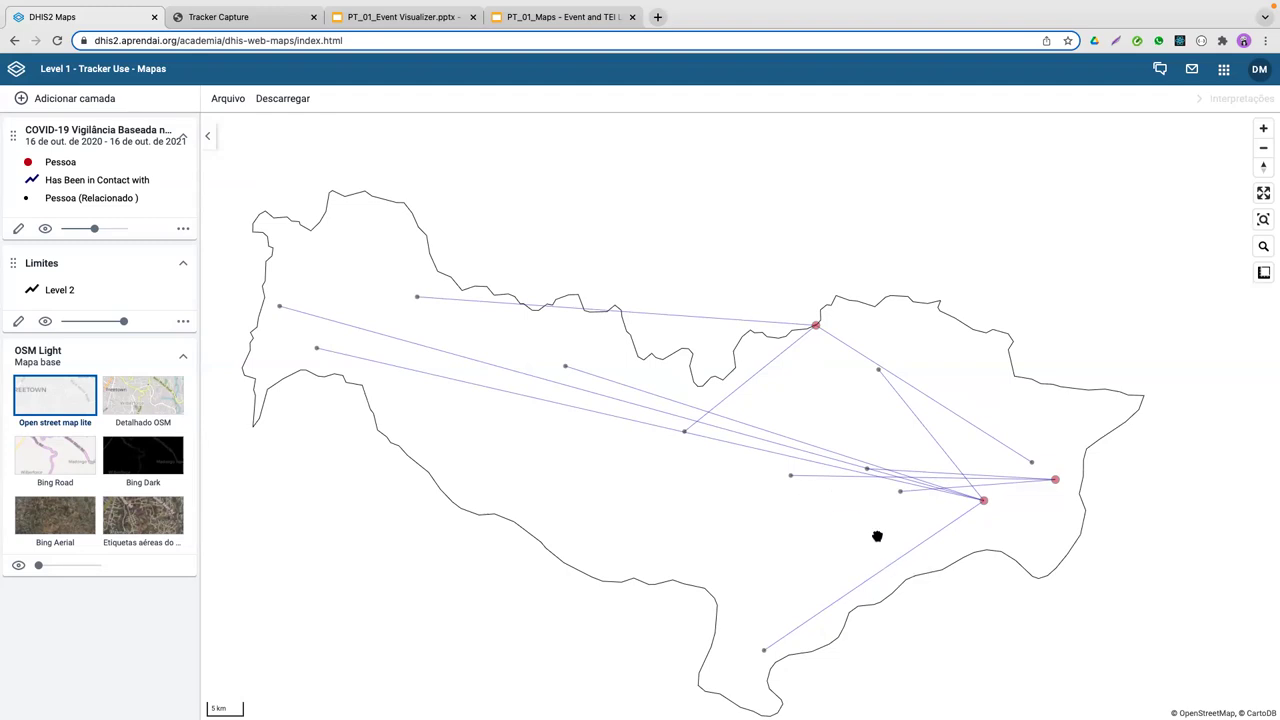
{"action": "left_click", "coordinate": [985, 502]}
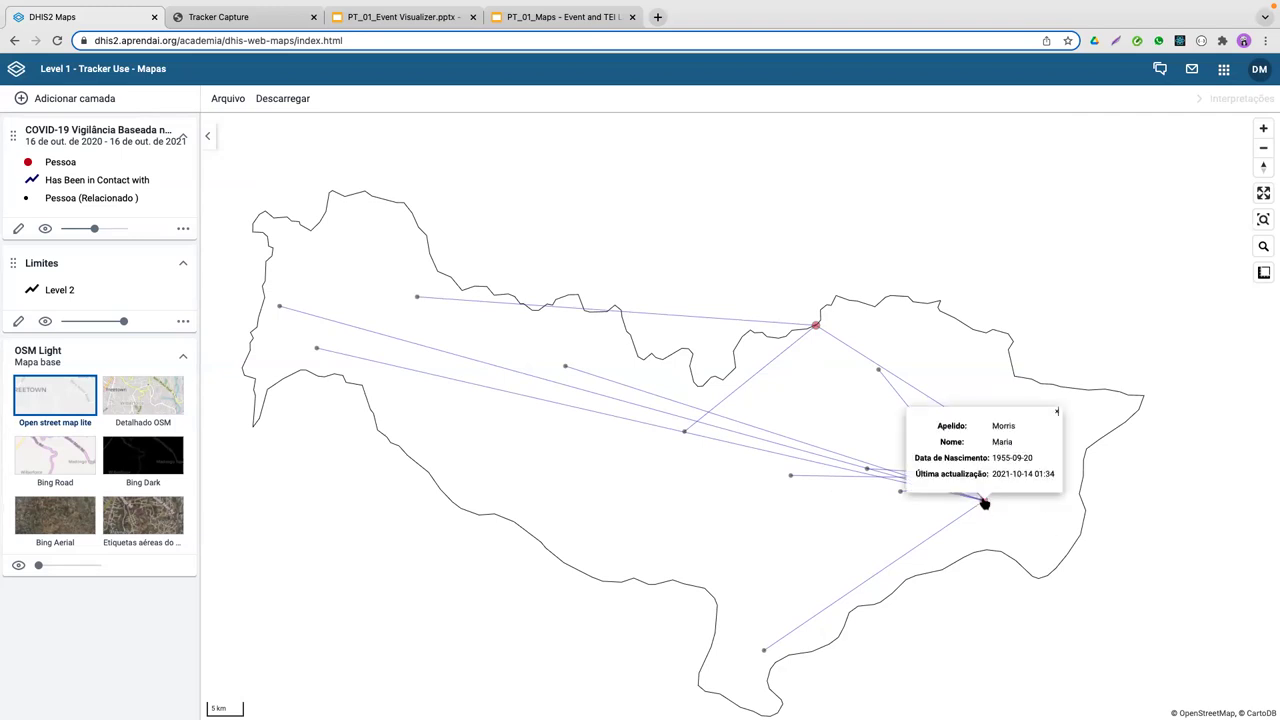
Step: Examine the details of several Pessoa and related-person points on the map and the contact lines linking them
{"action": "left_click", "coordinate": [987, 504]}
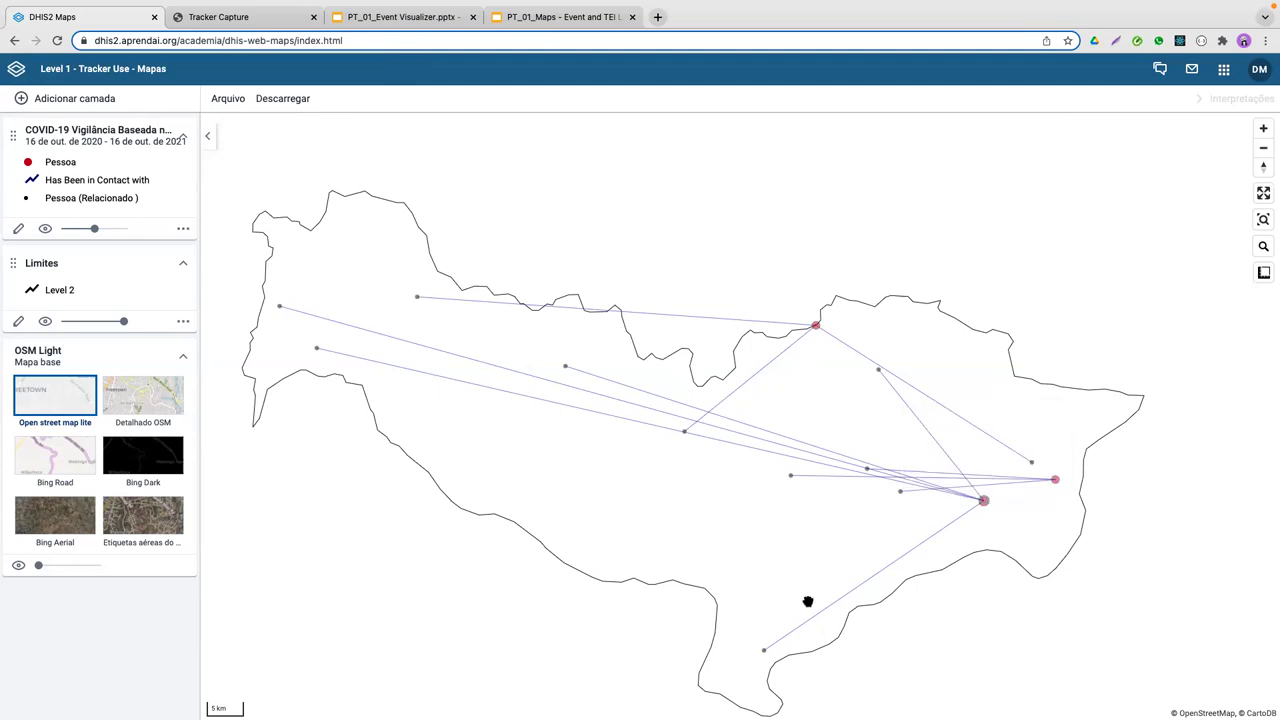
{"action": "left_click", "coordinate": [763, 653]}
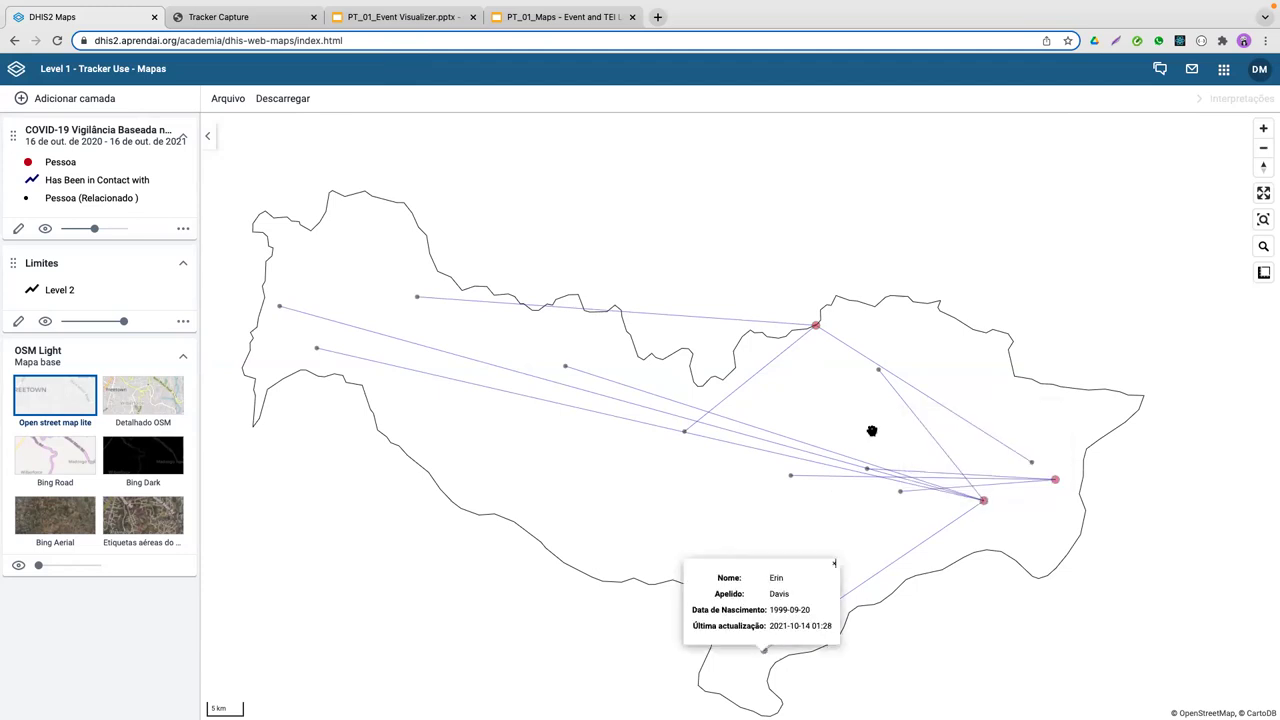
{"action": "left_click", "coordinate": [878, 373]}
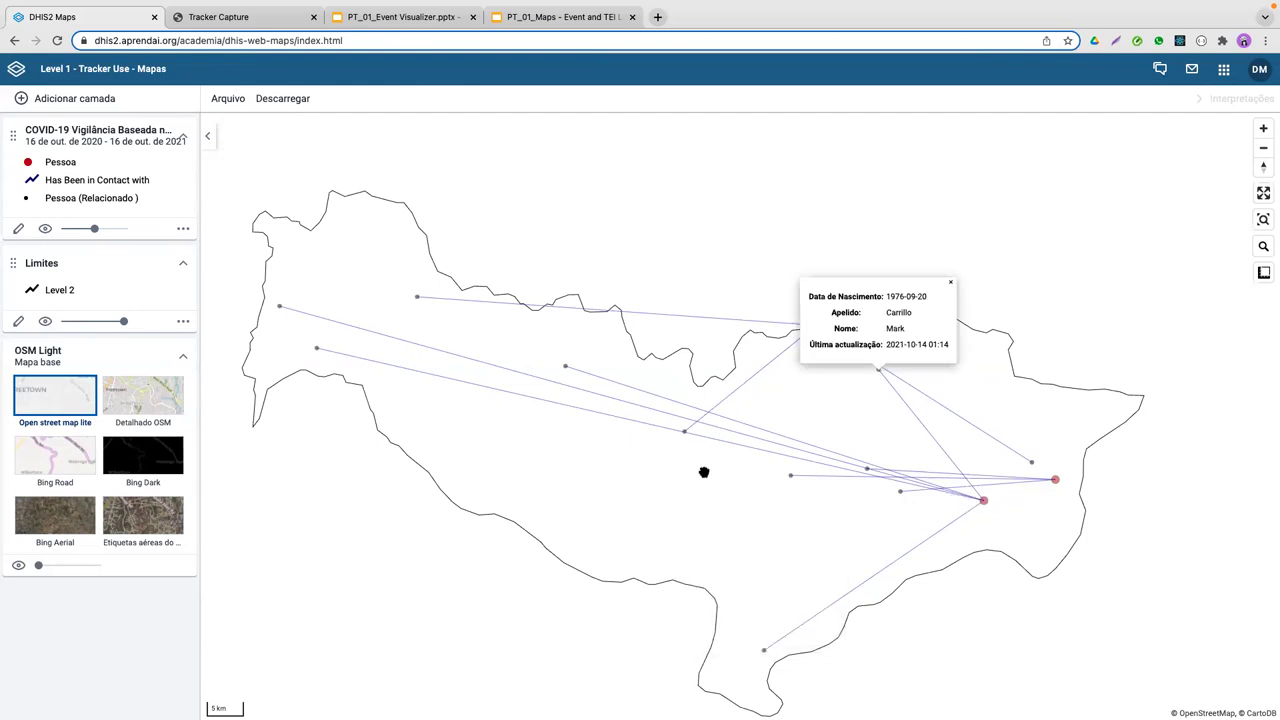
{"action": "left_click", "coordinate": [1128, 505]}
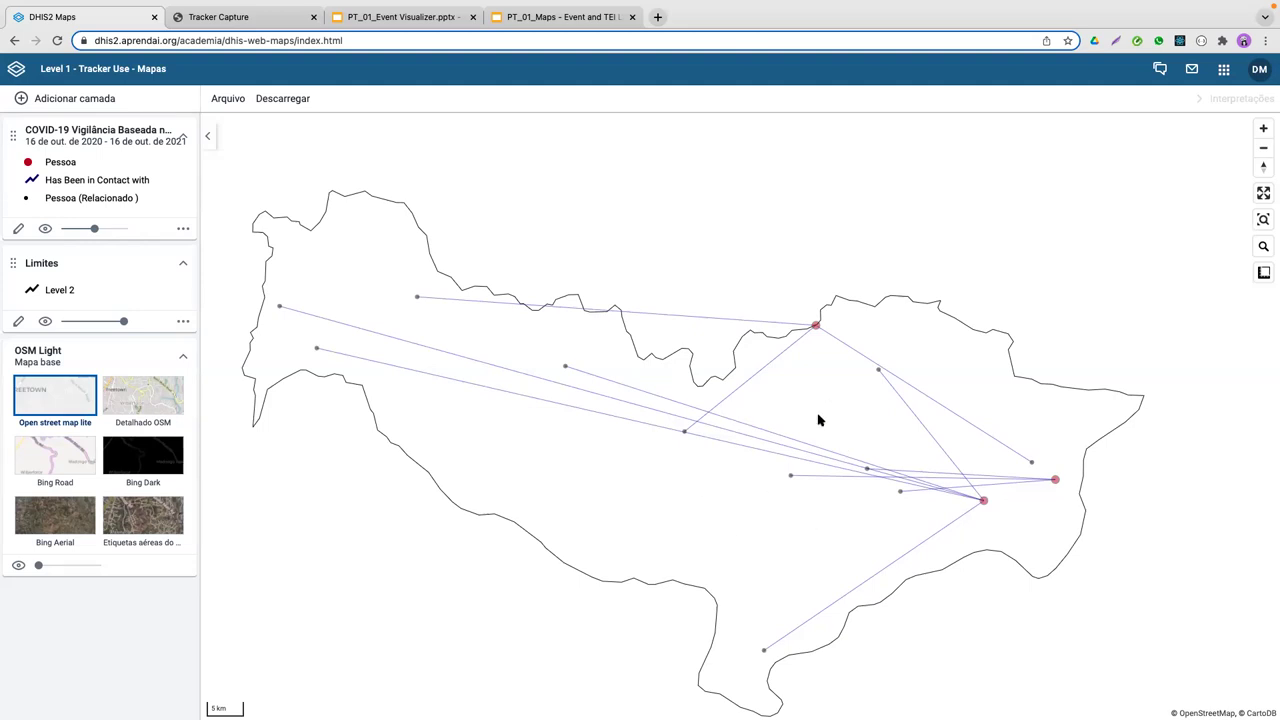
{"action": "scroll", "coordinate": [818, 420], "scroll_direction": "down", "scroll_amount": 1}
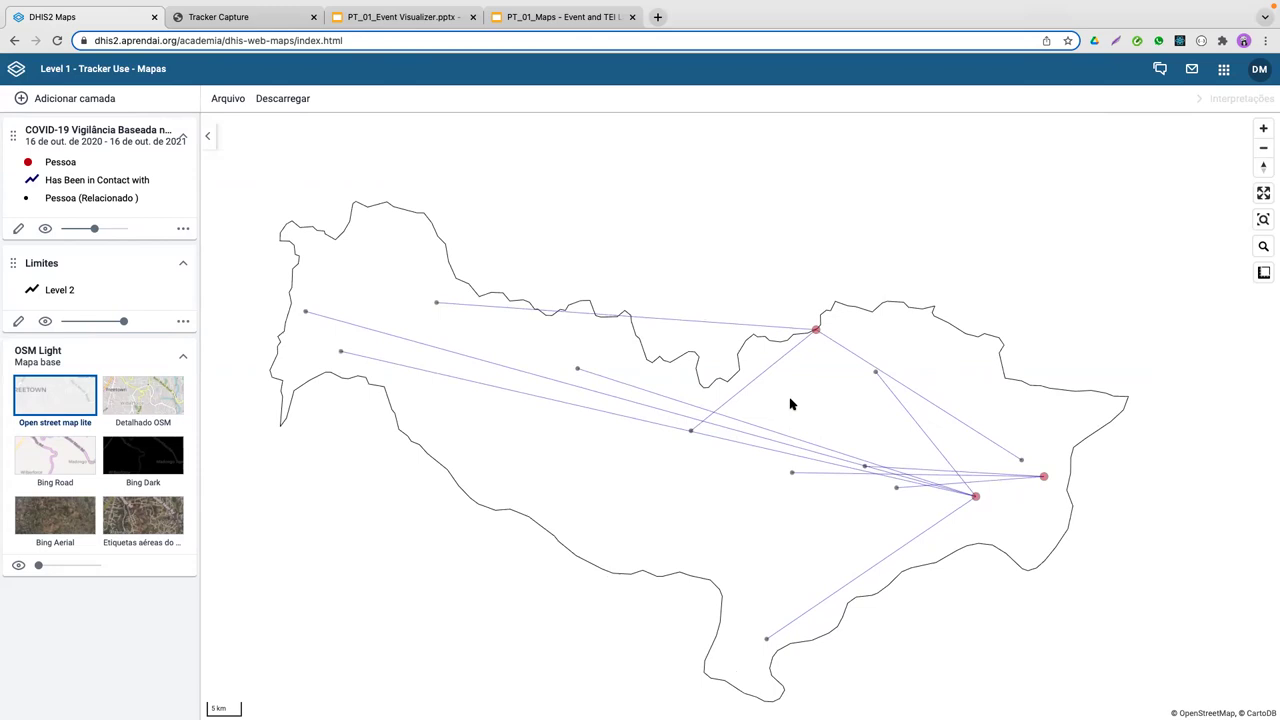
{"action": "scroll", "coordinate": [790, 403], "scroll_direction": "down", "scroll_amount": 2}
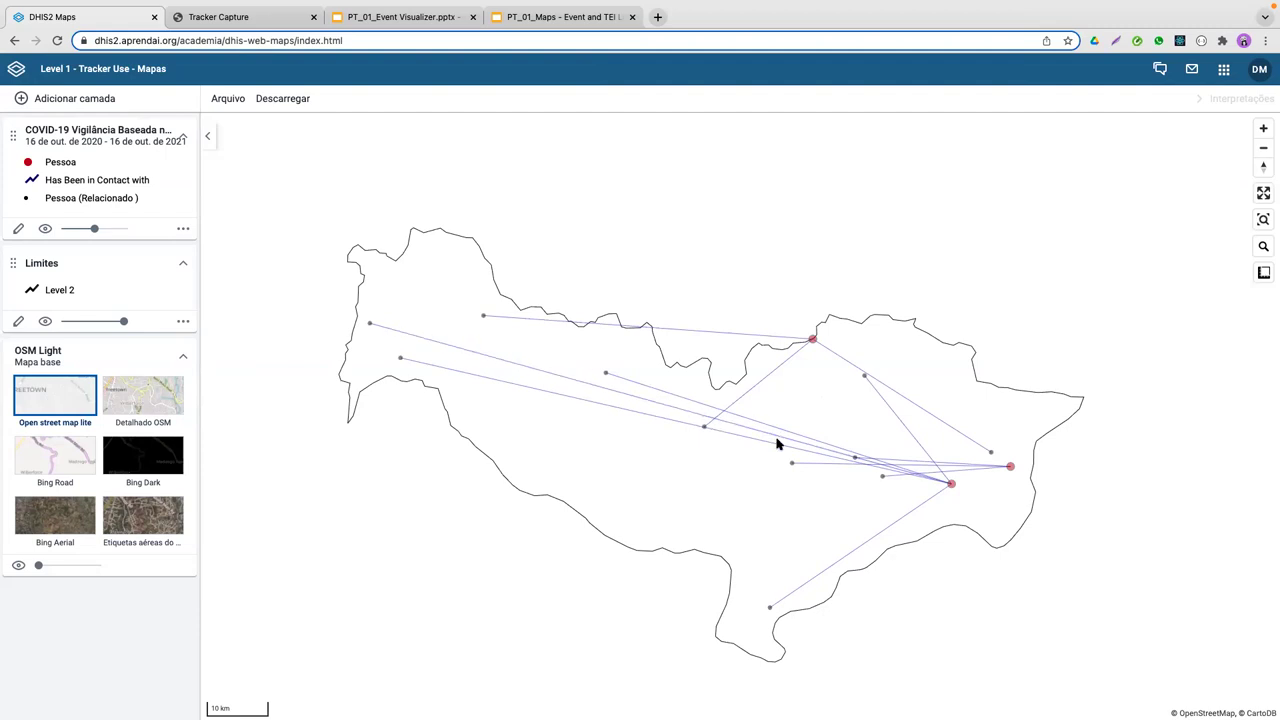
{"action": "scroll", "coordinate": [749, 500], "scroll_direction": "down", "scroll_amount": 2}
{"action": "scroll", "coordinate": [771, 472], "scroll_direction": "up", "scroll_amount": 4}
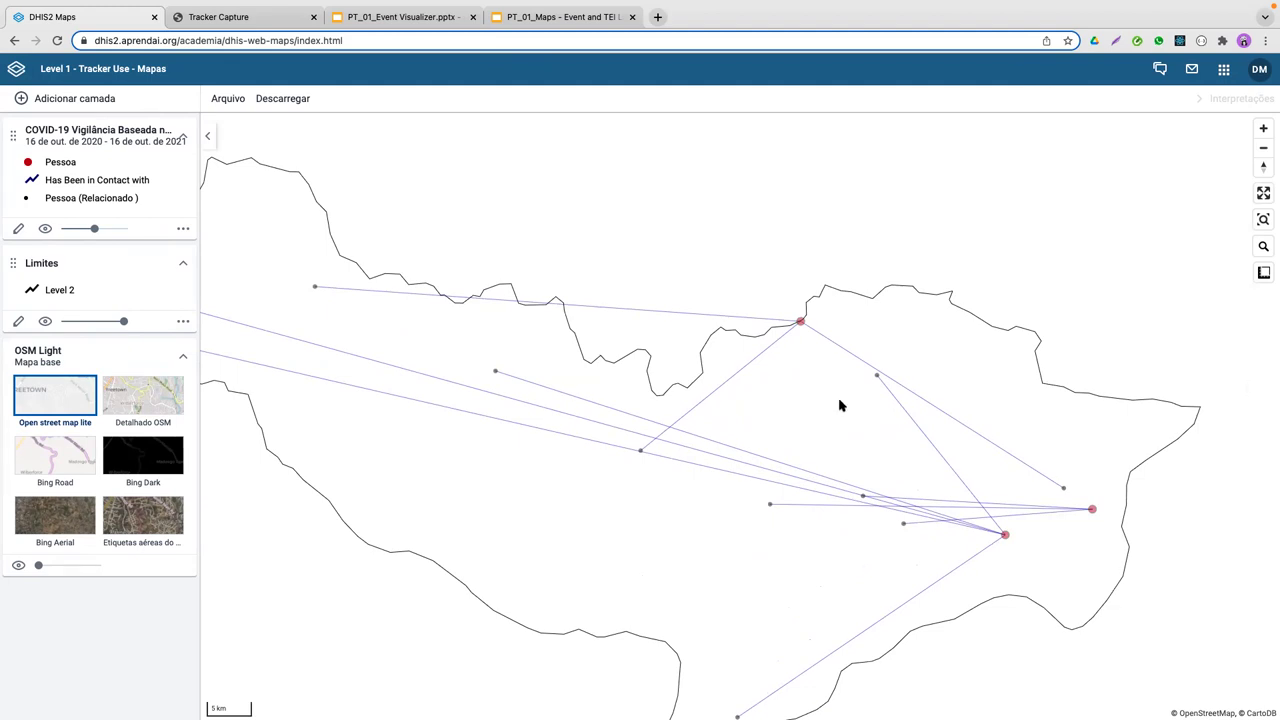
{"action": "scroll", "coordinate": [840, 405], "scroll_direction": "down", "scroll_amount": 2}
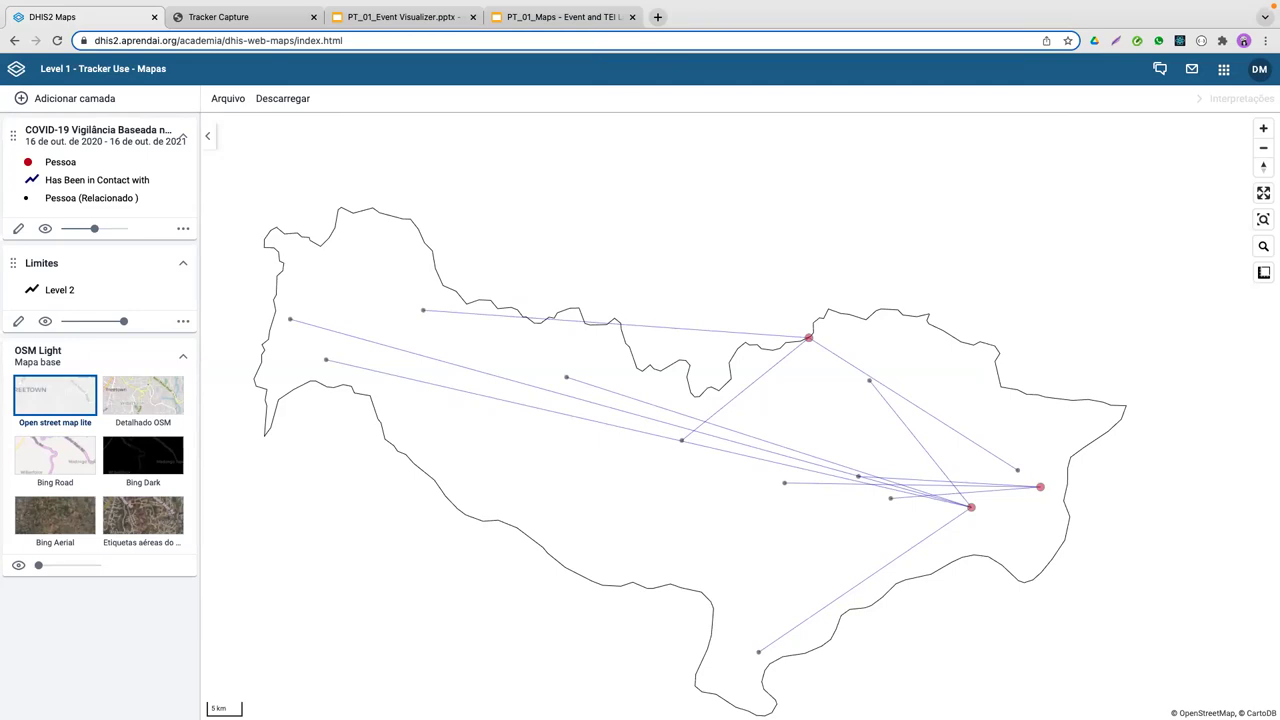
{"action": "key", "text": "ctrl+Up"}
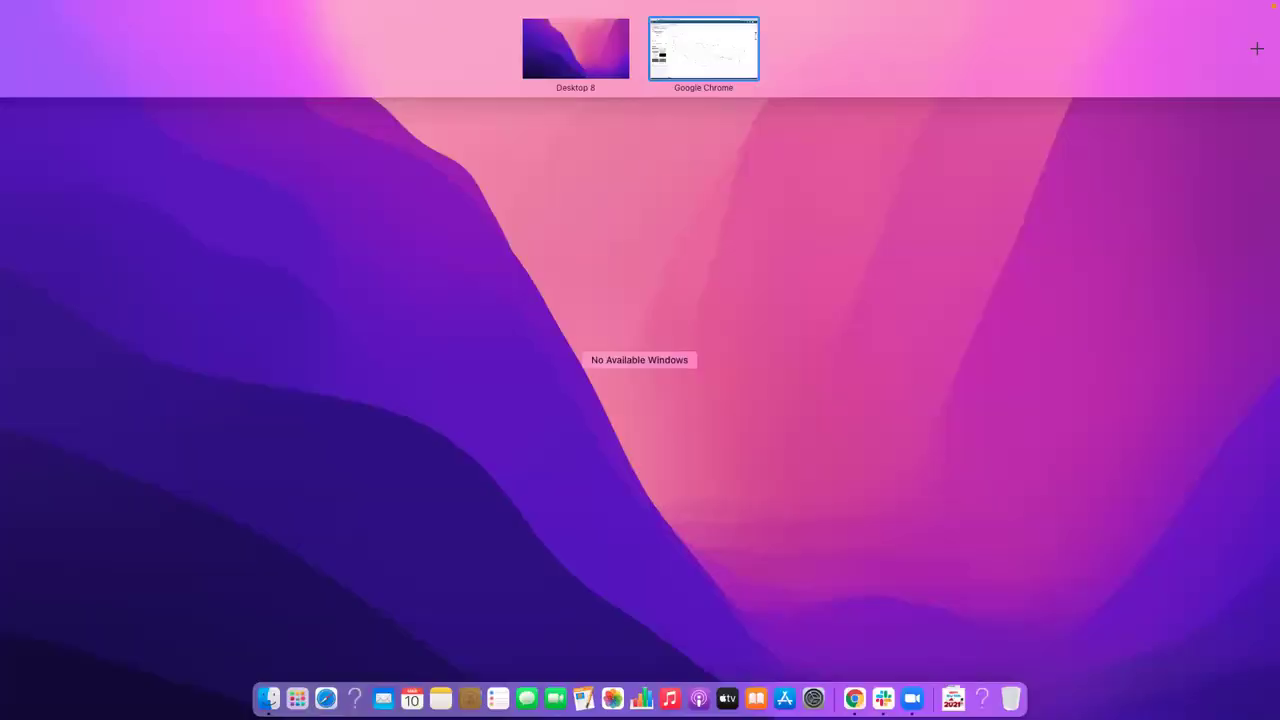
{"action": "key", "text": "Escape"}
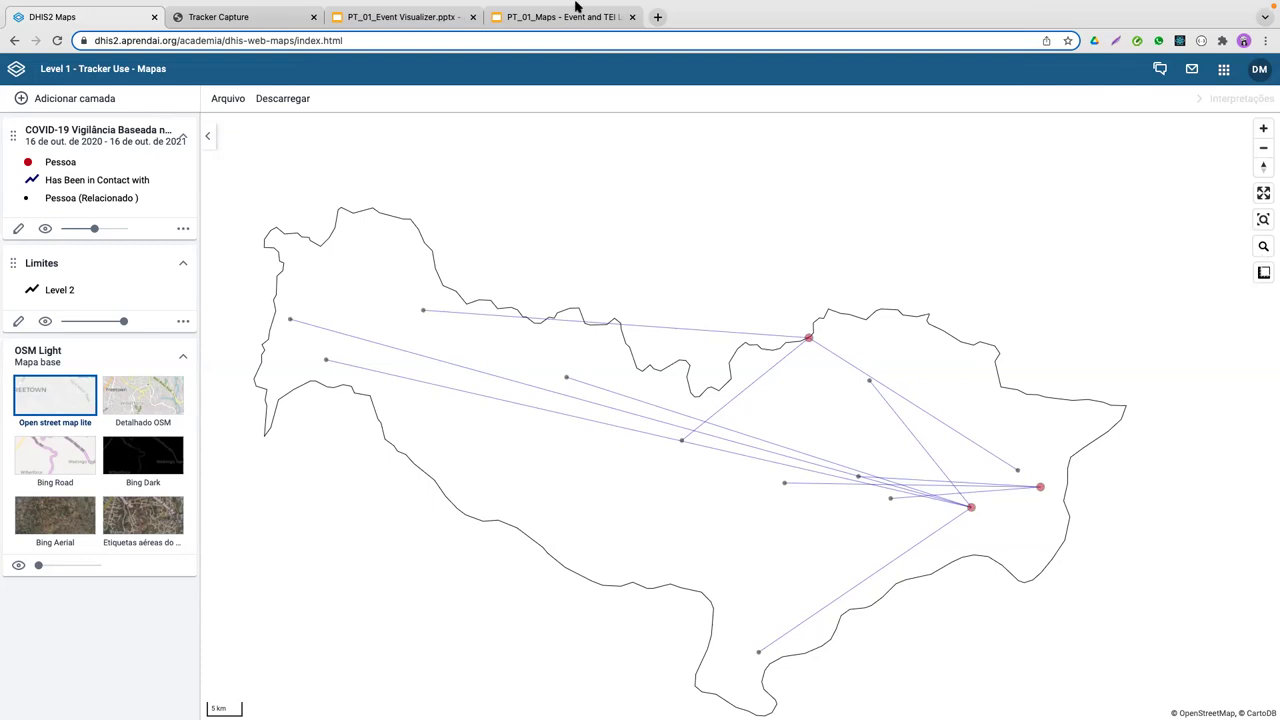
{"action": "mouse_move", "coordinate": [400, 17]}
{"action": "key", "text": "ctrl+Left"}
{"action": "key", "text": "ctrl+Right"}
Step: Close the PT_01_Event Visualizer and PT_01_Maps - Event and TEI Layer presentations
{"action": "mouse_move", "coordinate": [556, 2]}
{"action": "left_click", "coordinate": [283, 17]}
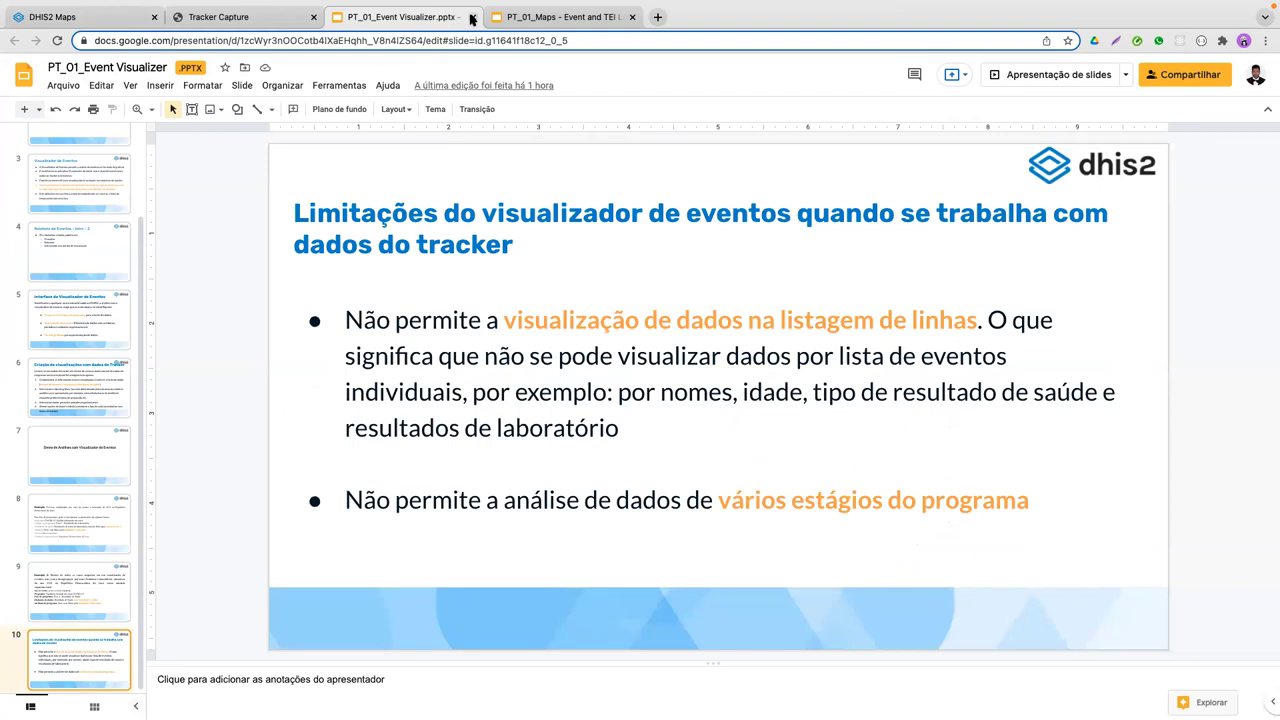
{"action": "left_click", "coordinate": [472, 17]}
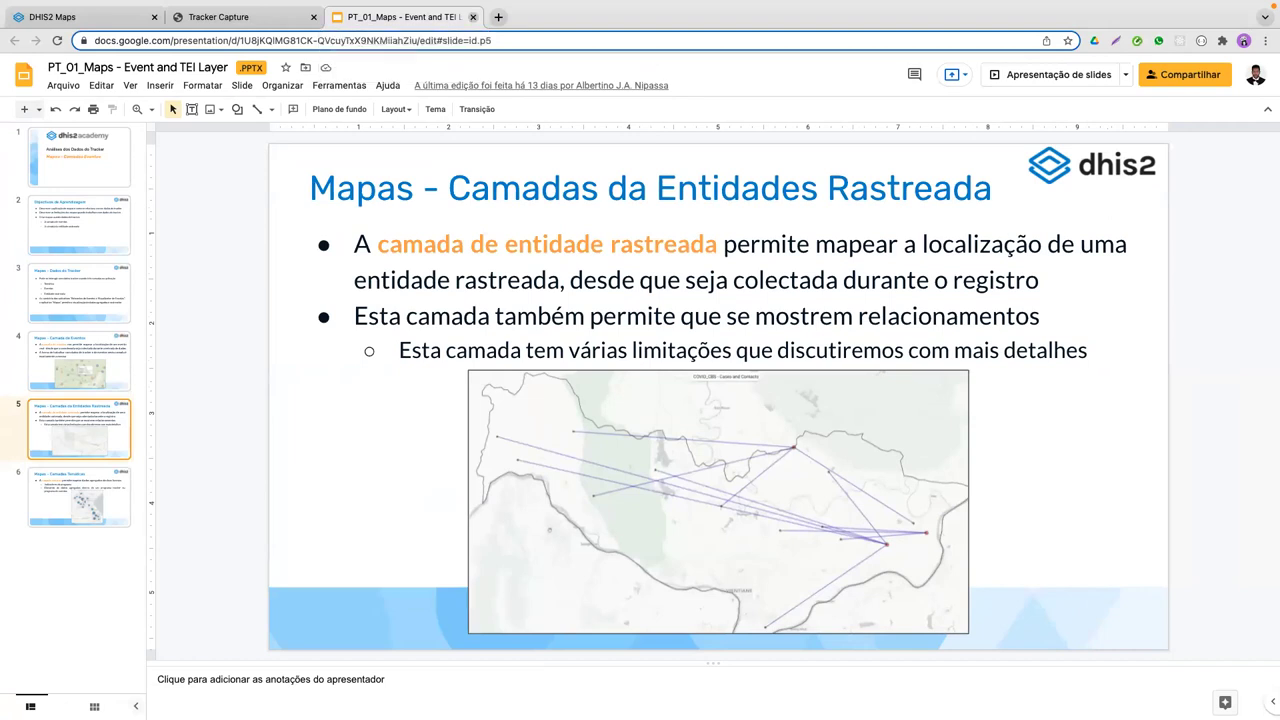
{"action": "key", "text": "super+w"}
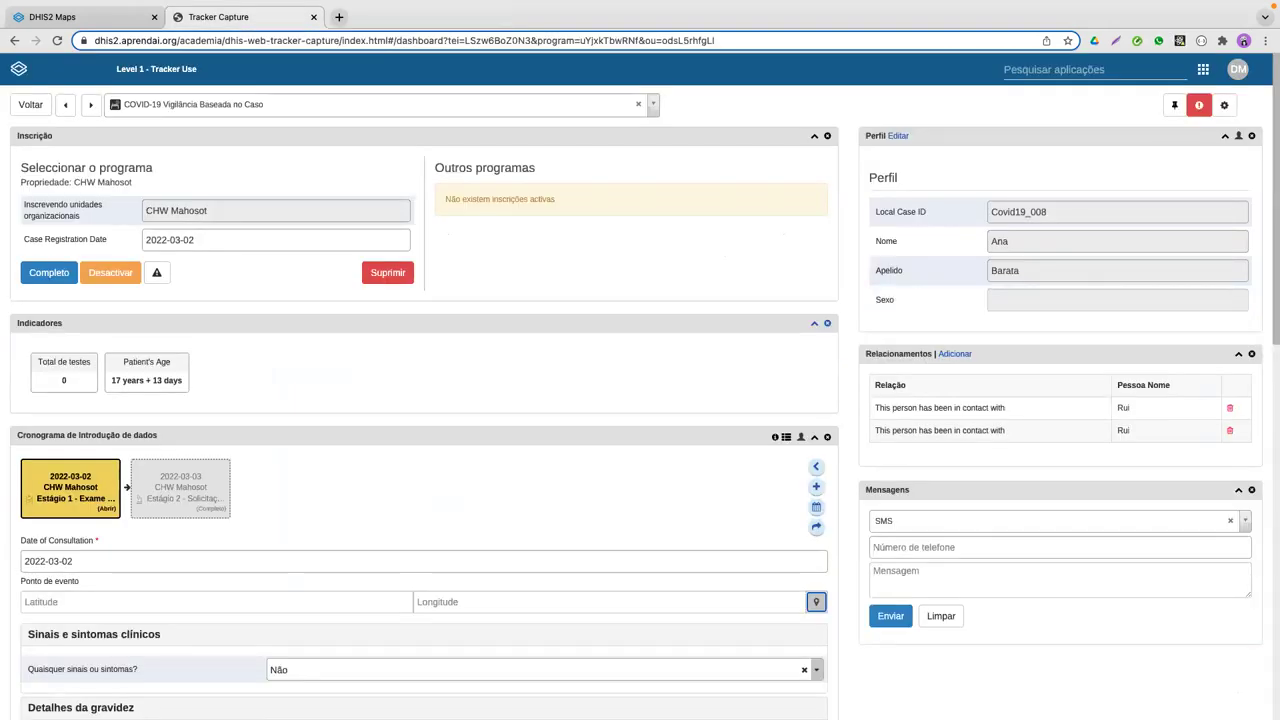
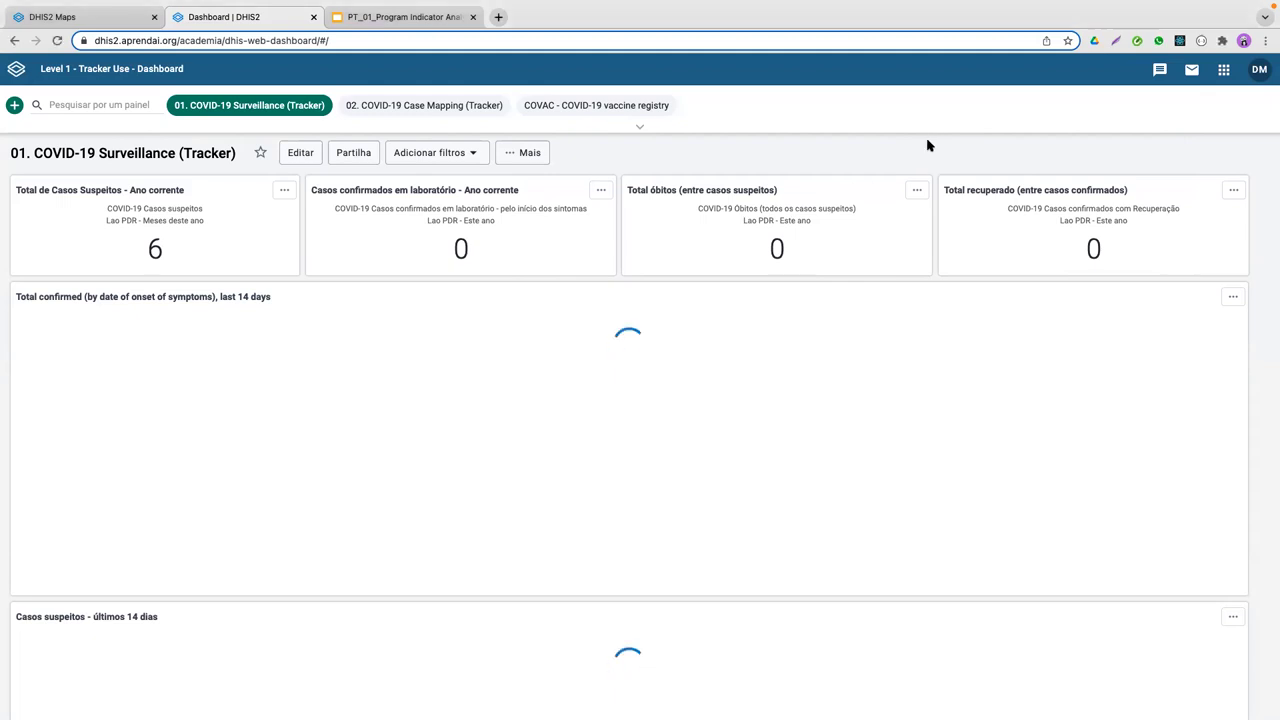
Step: Open the Data Visualizer (Visualização de Dados) app and examine the visualization types it offers, keeping Coluna
{"action": "left_click", "coordinate": [1224, 70]}
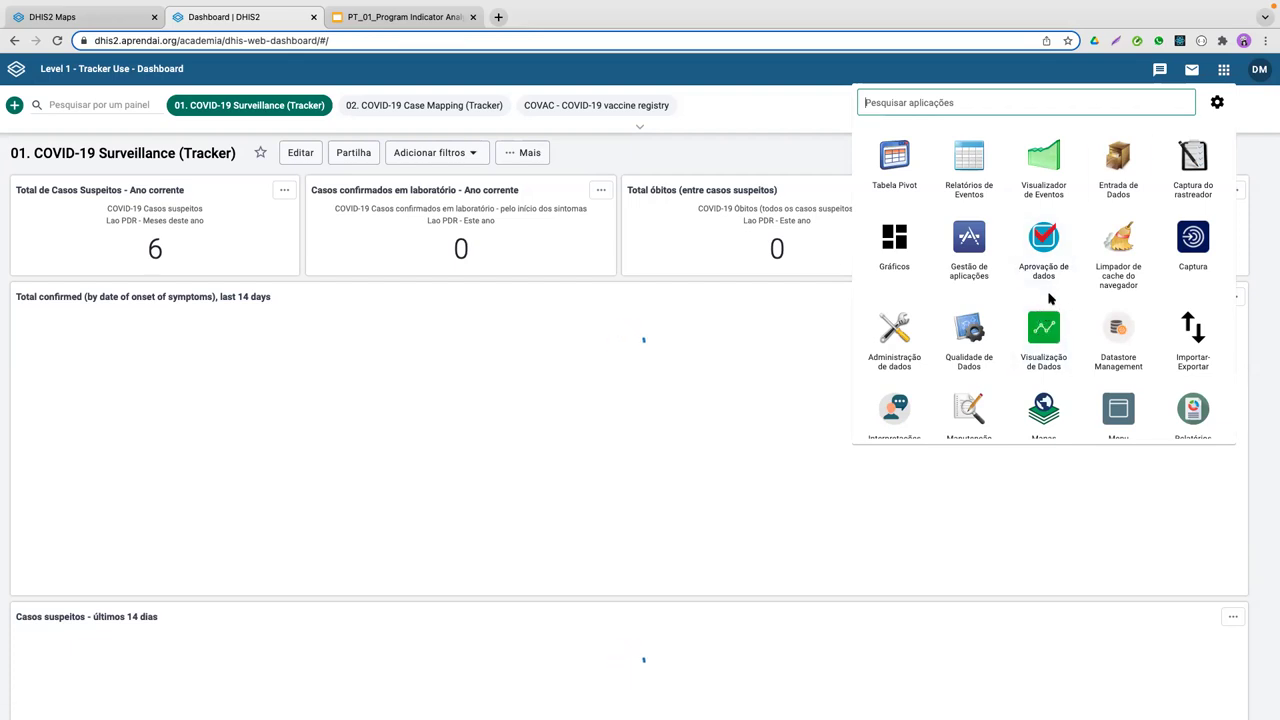
{"action": "left_click", "coordinate": [1044, 345]}
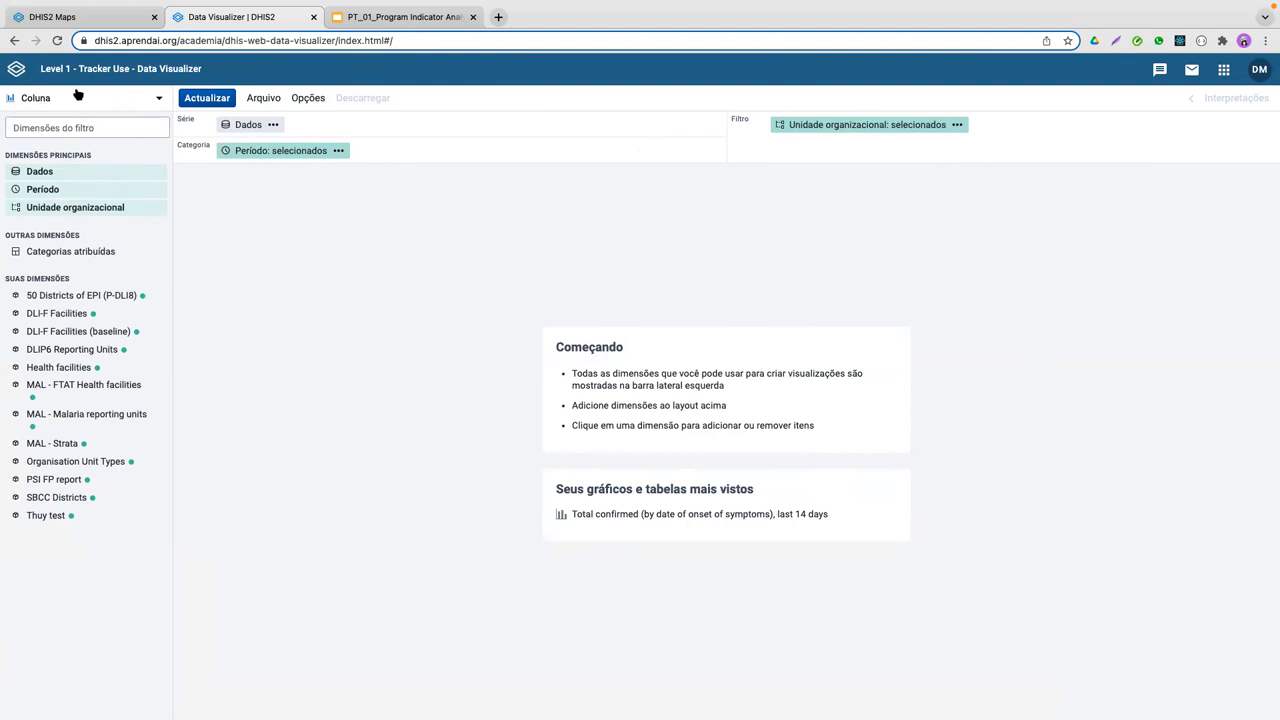
{"action": "left_click", "coordinate": [148, 98]}
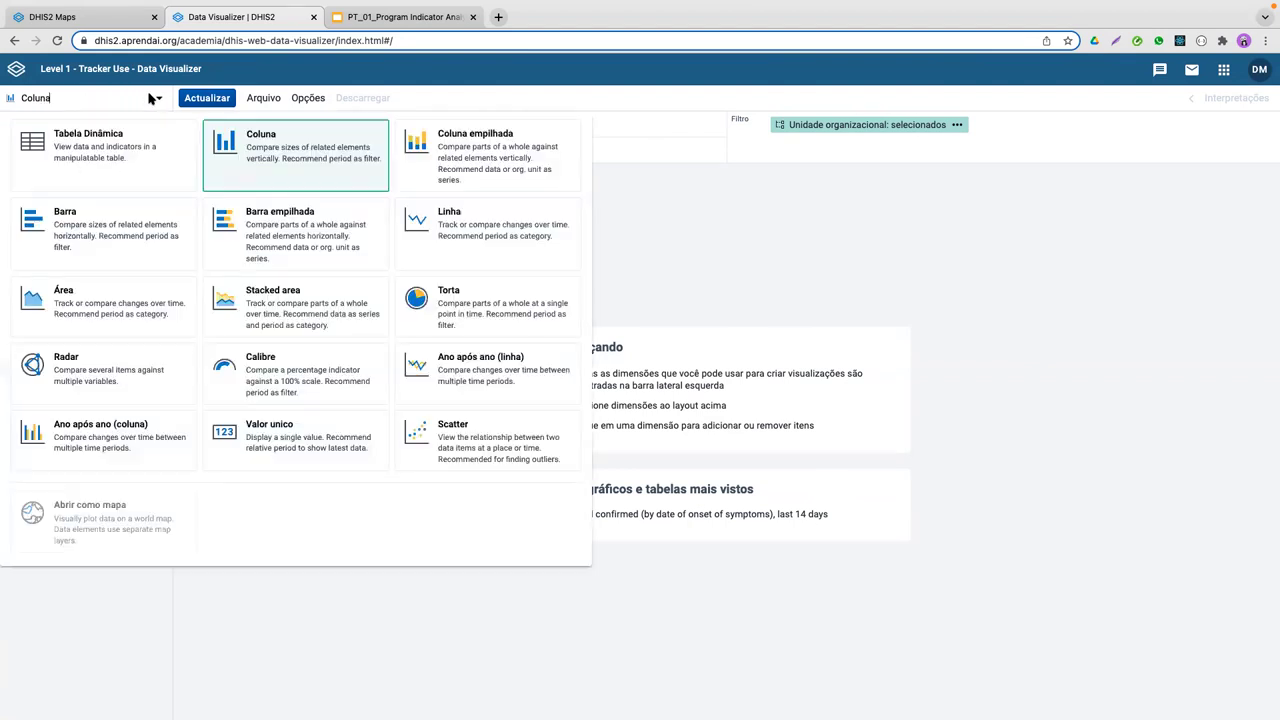
{"action": "left_click", "coordinate": [155, 100]}
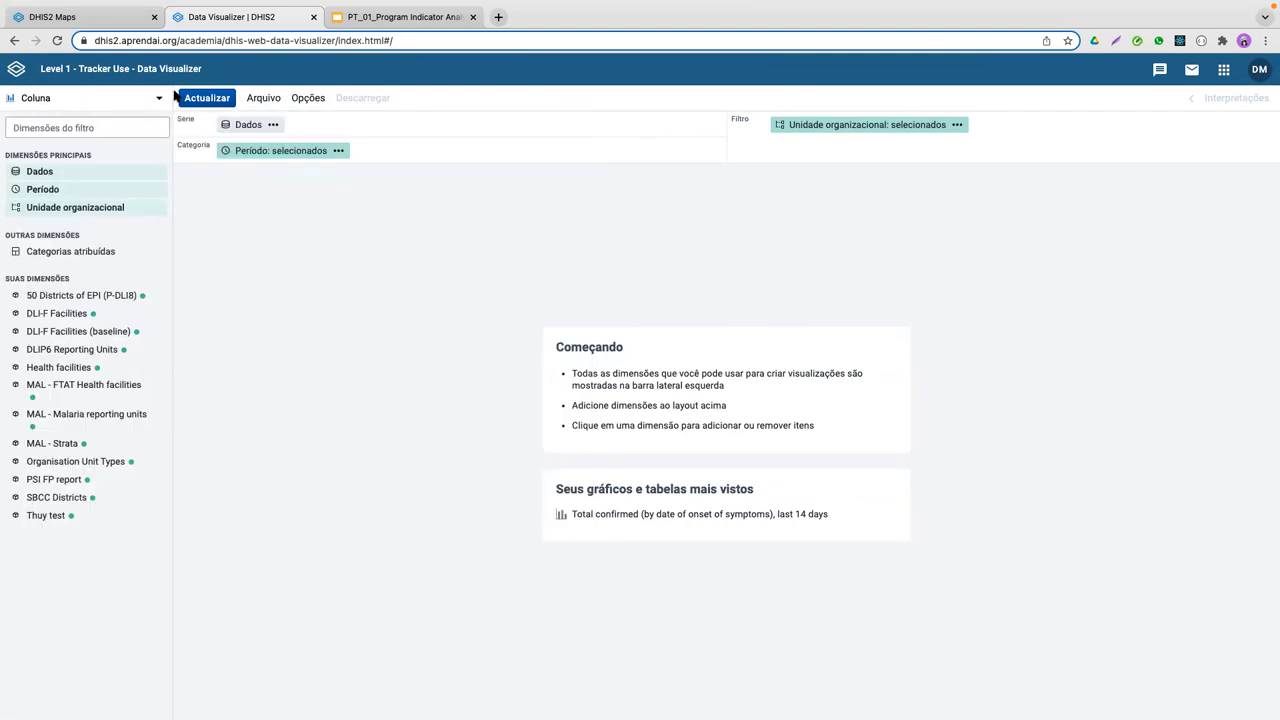
{"action": "left_click", "coordinate": [86, 97]}
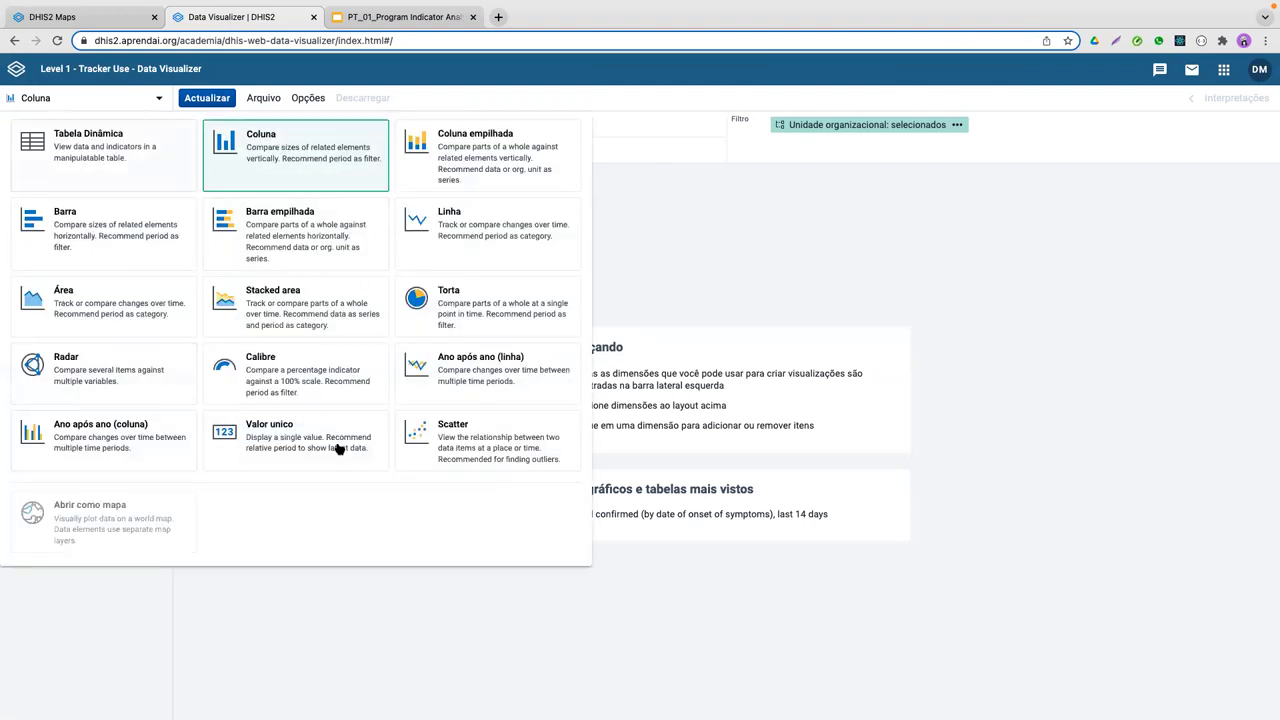
{"action": "left_click", "coordinate": [135, 100]}
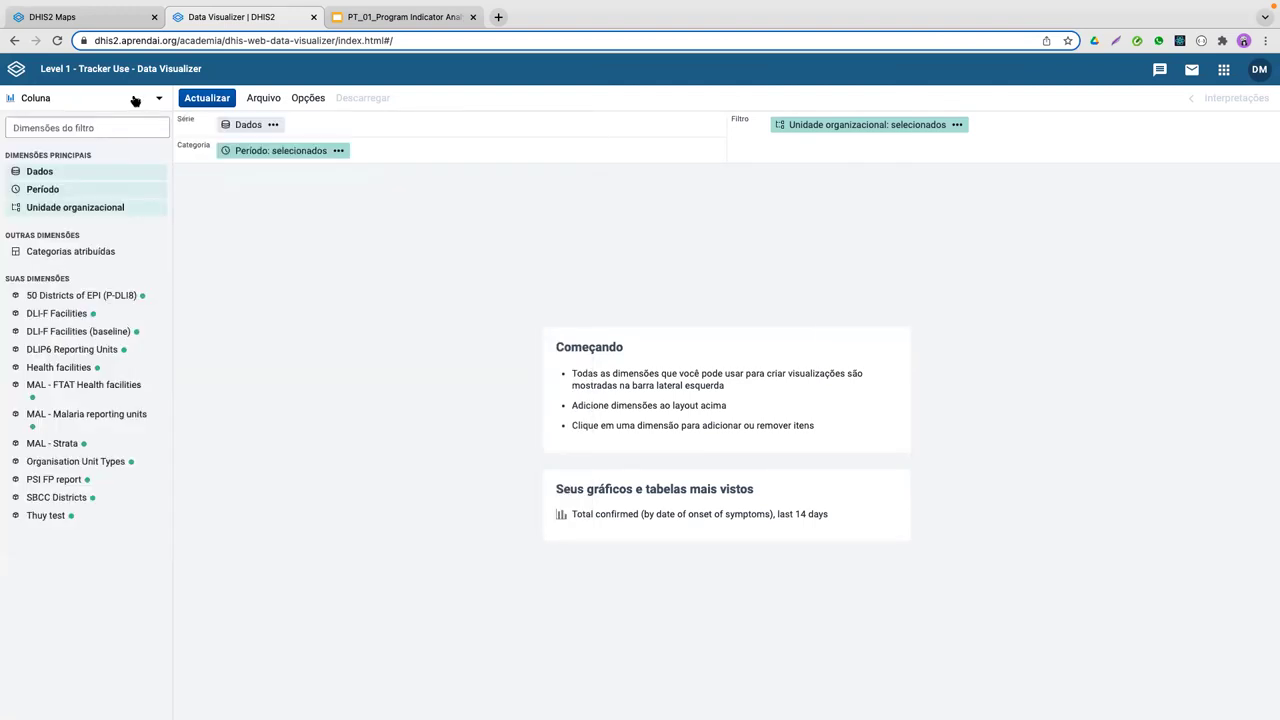
{"action": "left_click", "coordinate": [156, 98]}
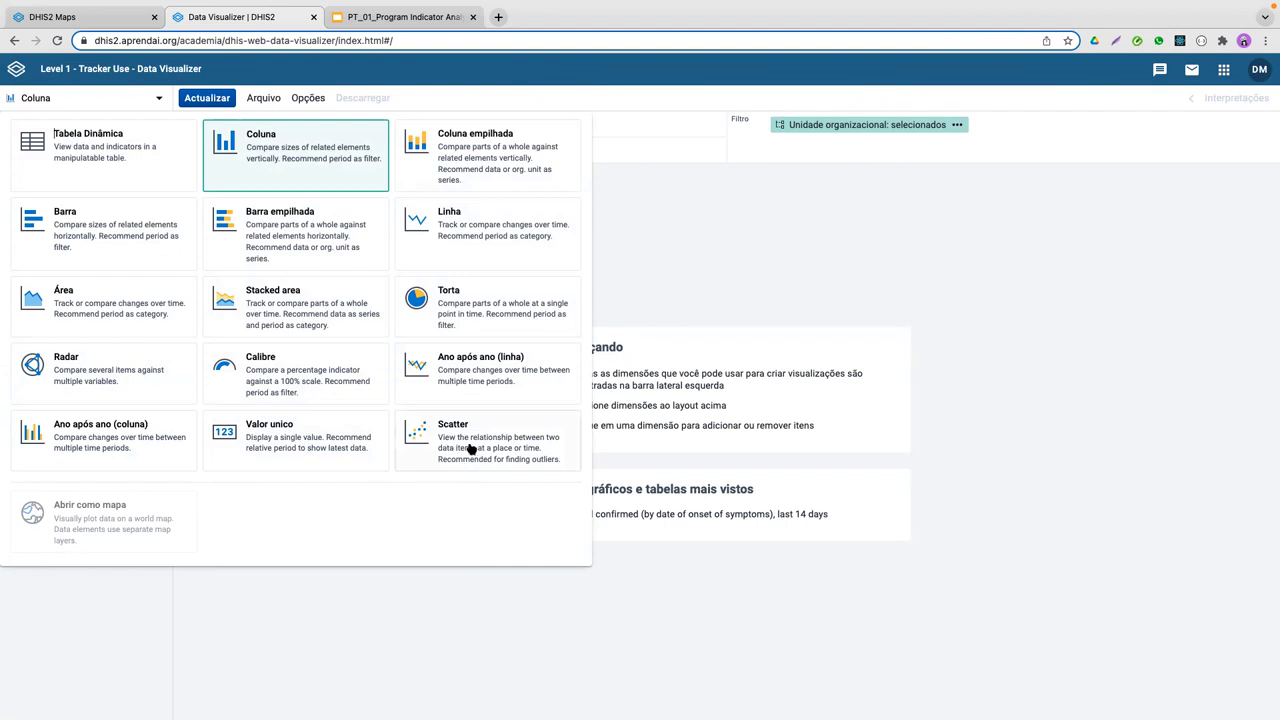
{"action": "left_click", "coordinate": [155, 100]}
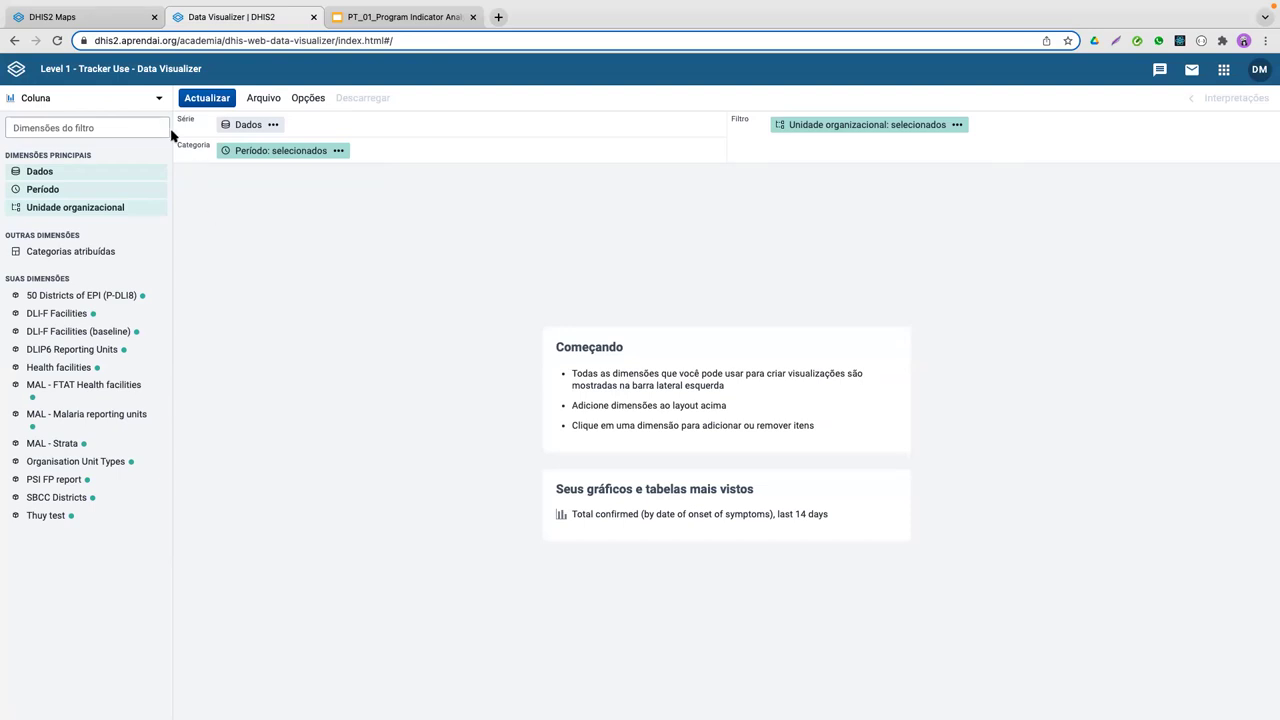
{"action": "left_click", "coordinate": [159, 102]}
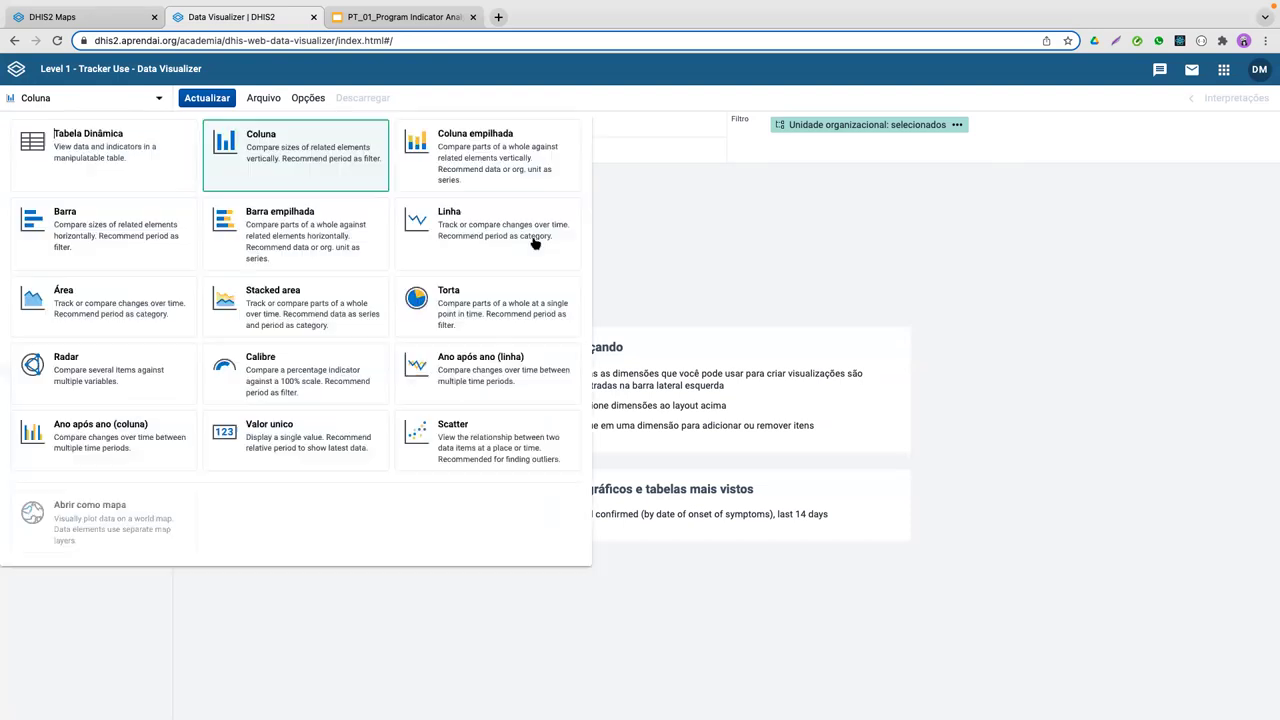
{"action": "left_click", "coordinate": [652, 231]}
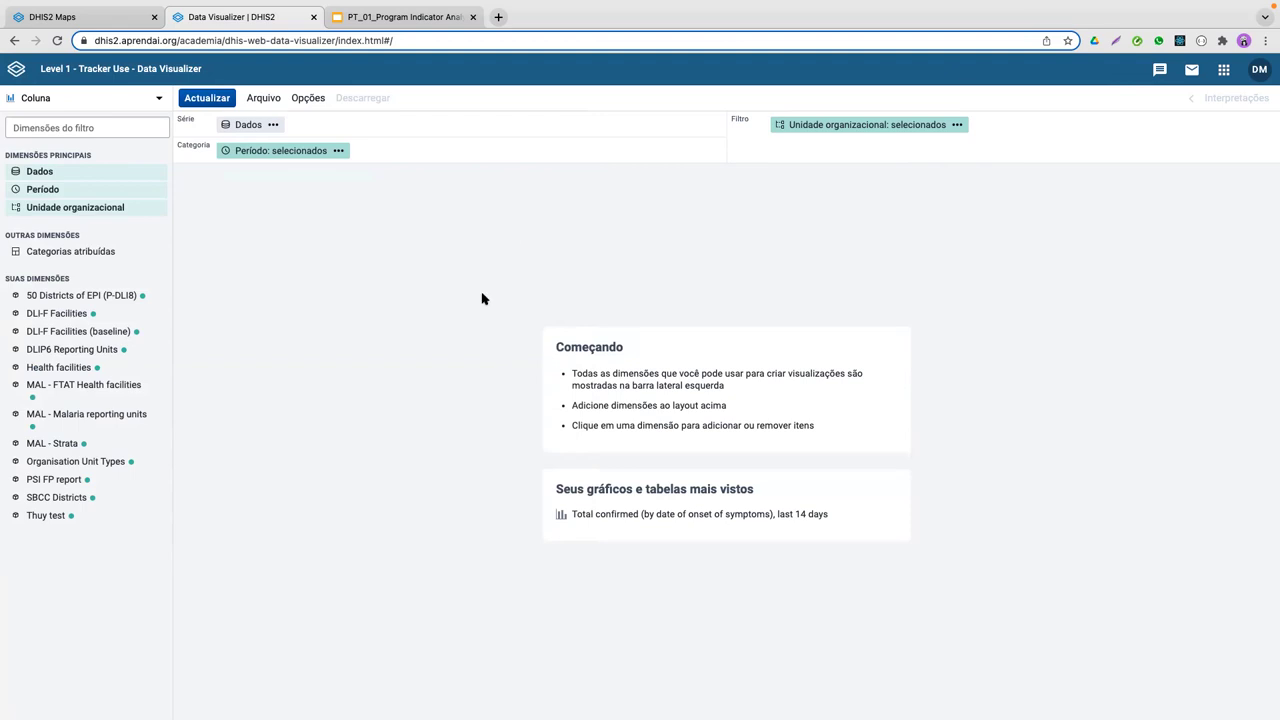
Step: Review the file commands and the chart options for Dados, Legenda, Machados, Série, Estilo and Valores limite
{"action": "left_click", "coordinate": [264, 98]}
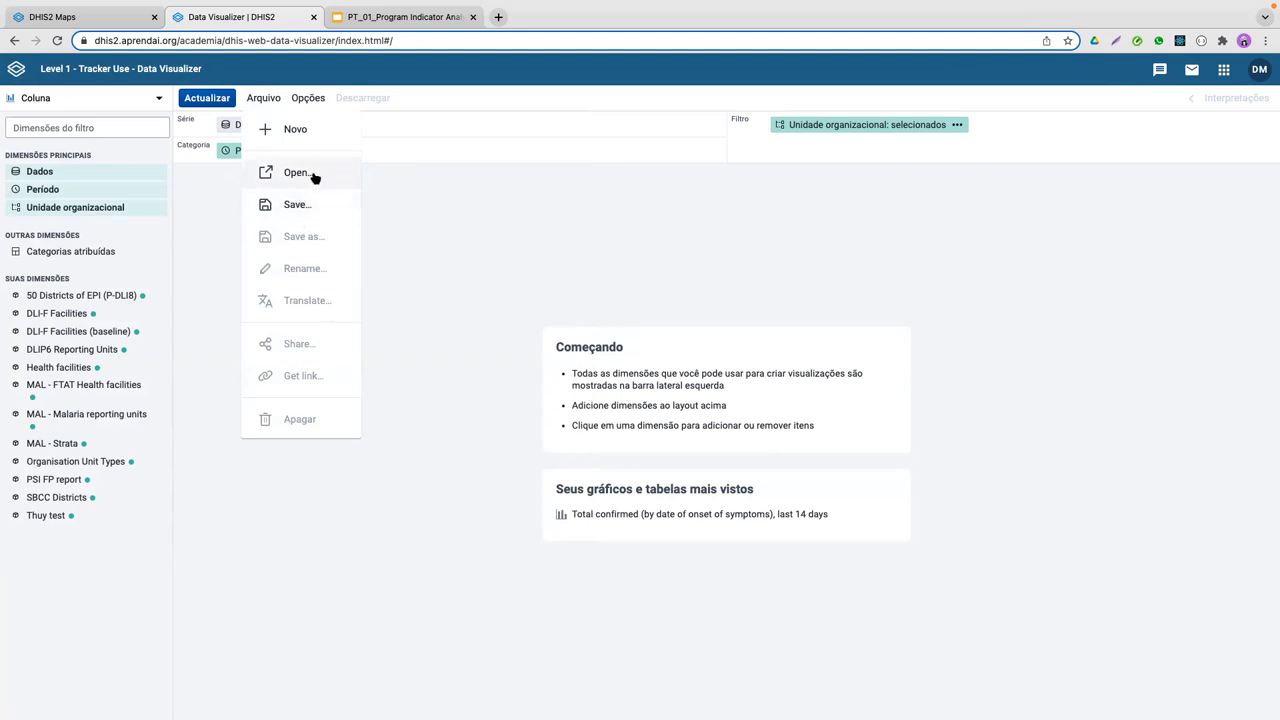
{"action": "left_click", "coordinate": [306, 99]}
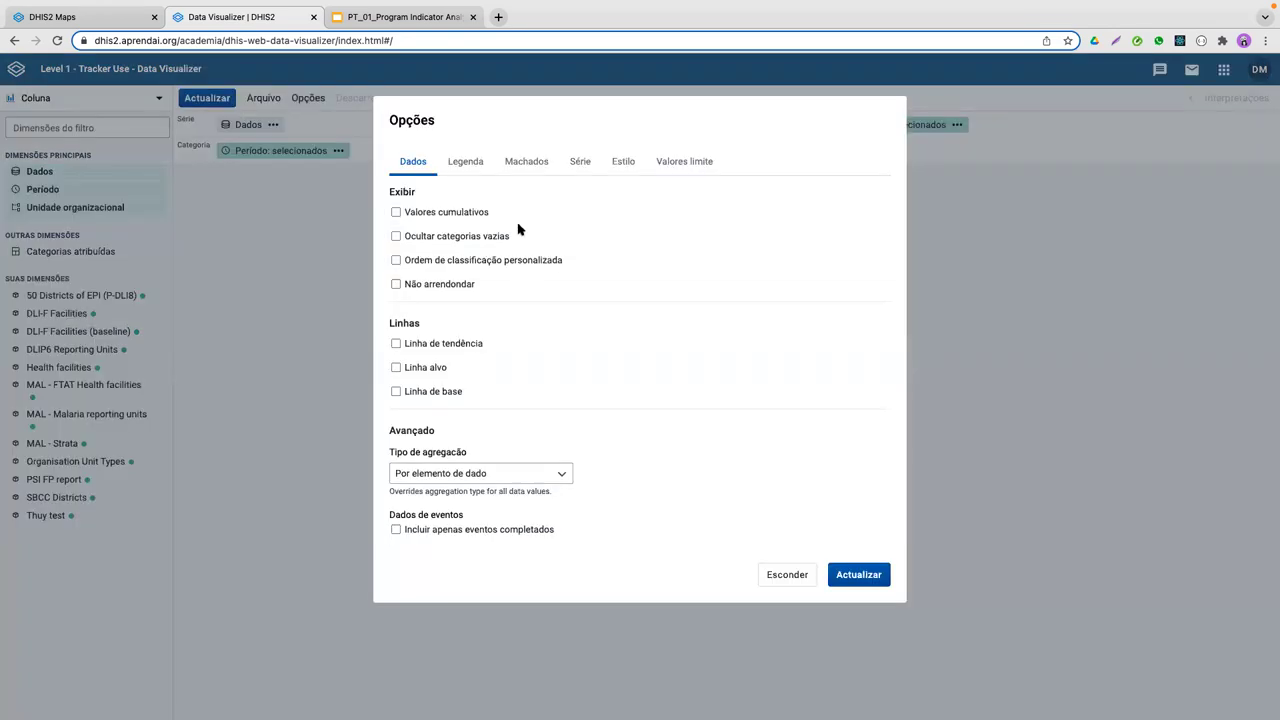
{"action": "left_click", "coordinate": [470, 163]}
{"action": "left_click", "coordinate": [524, 163]}
{"action": "left_click", "coordinate": [580, 163]}
{"action": "left_click", "coordinate": [623, 161]}
{"action": "left_click", "coordinate": [684, 161]}
{"action": "left_click", "coordinate": [412, 162]}
{"action": "left_click", "coordinate": [366, 110]}
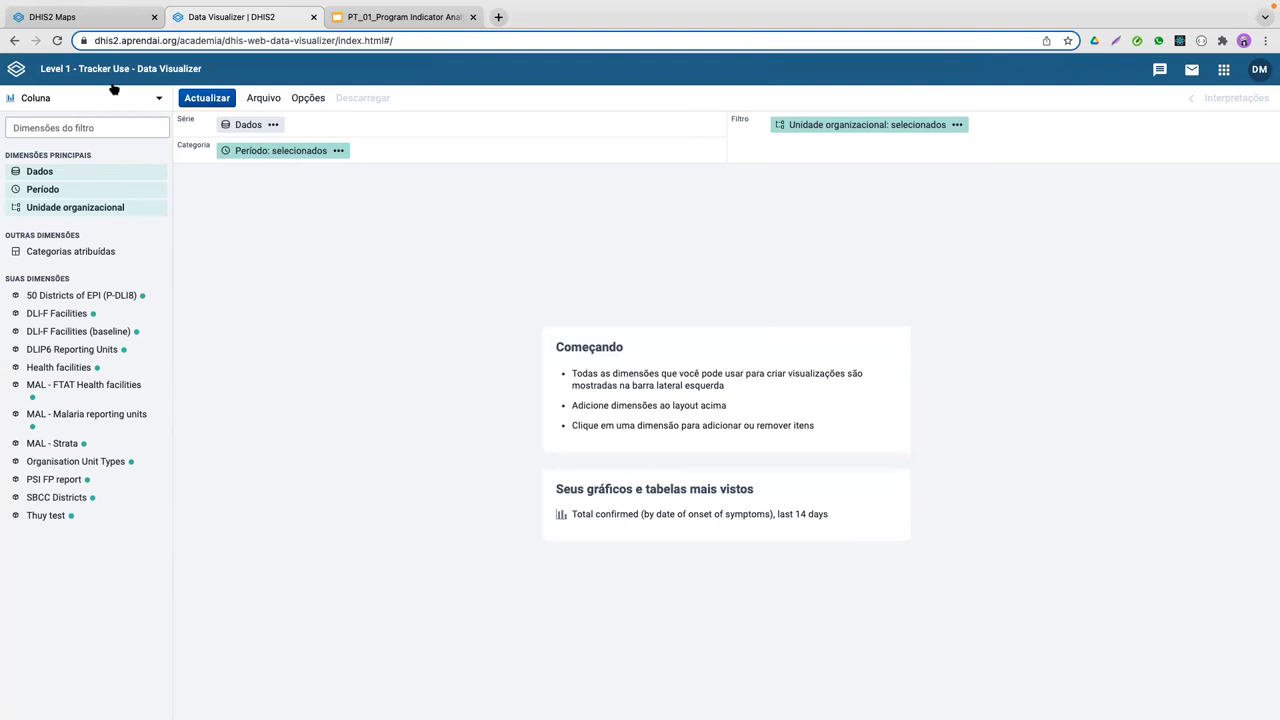
Step: Browse the available items of the Dados dimension and set the data type to Indicador do programa
{"action": "left_click", "coordinate": [37, 174]}
{"action": "left_click", "coordinate": [34, 176]}
{"action": "left_click", "coordinate": [35, 172]}
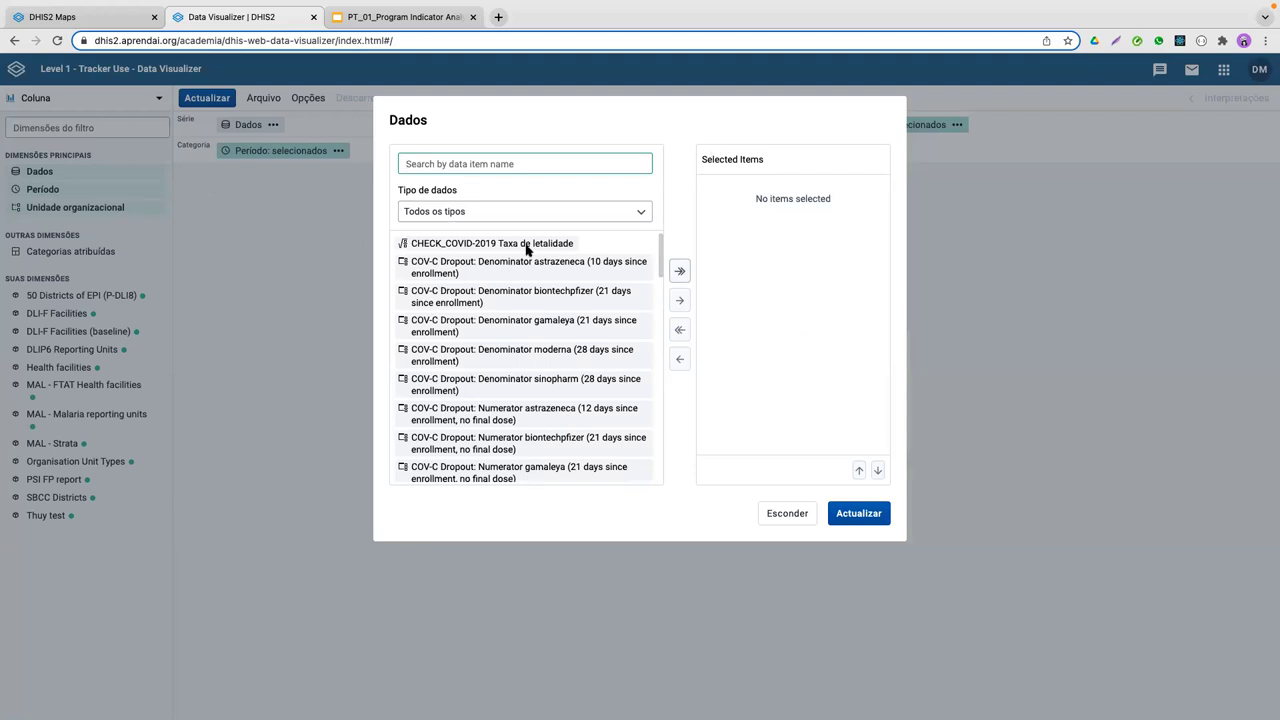
{"action": "left_click", "coordinate": [462, 213]}
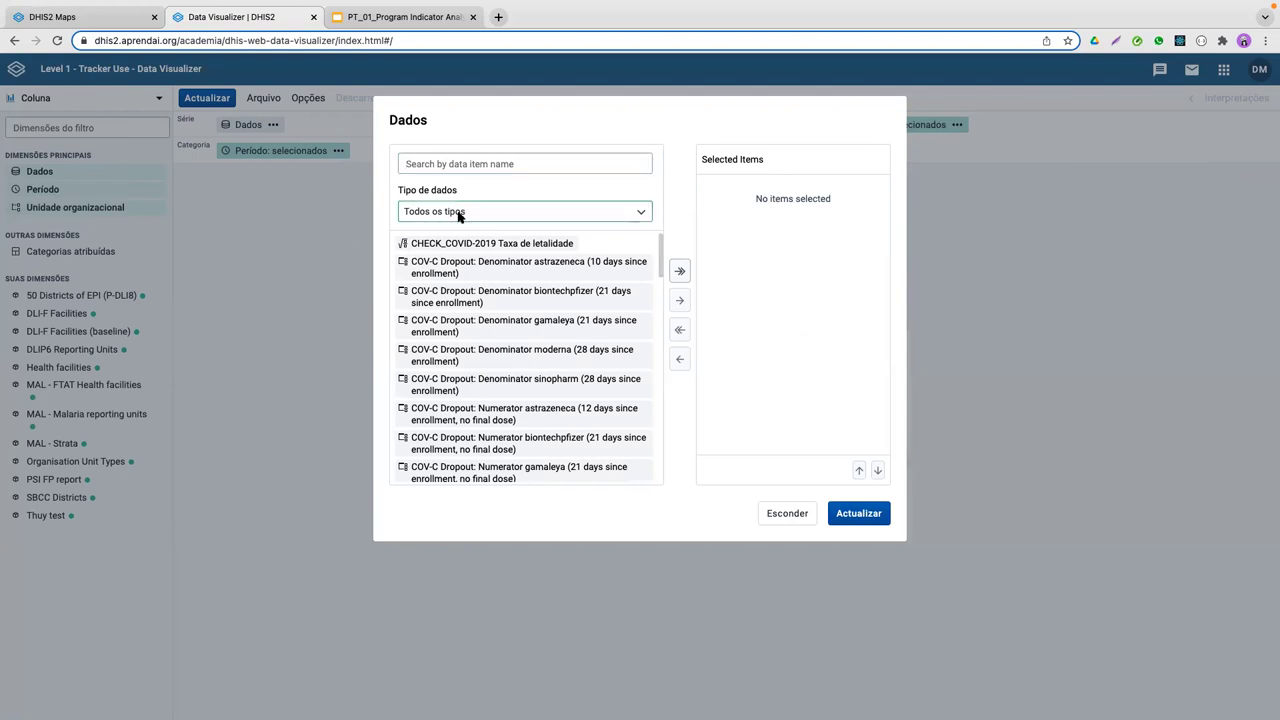
{"action": "left_click", "coordinate": [574, 189]}
{"action": "scroll", "coordinate": [567, 351], "scroll_direction": "down", "scroll_amount": 10}
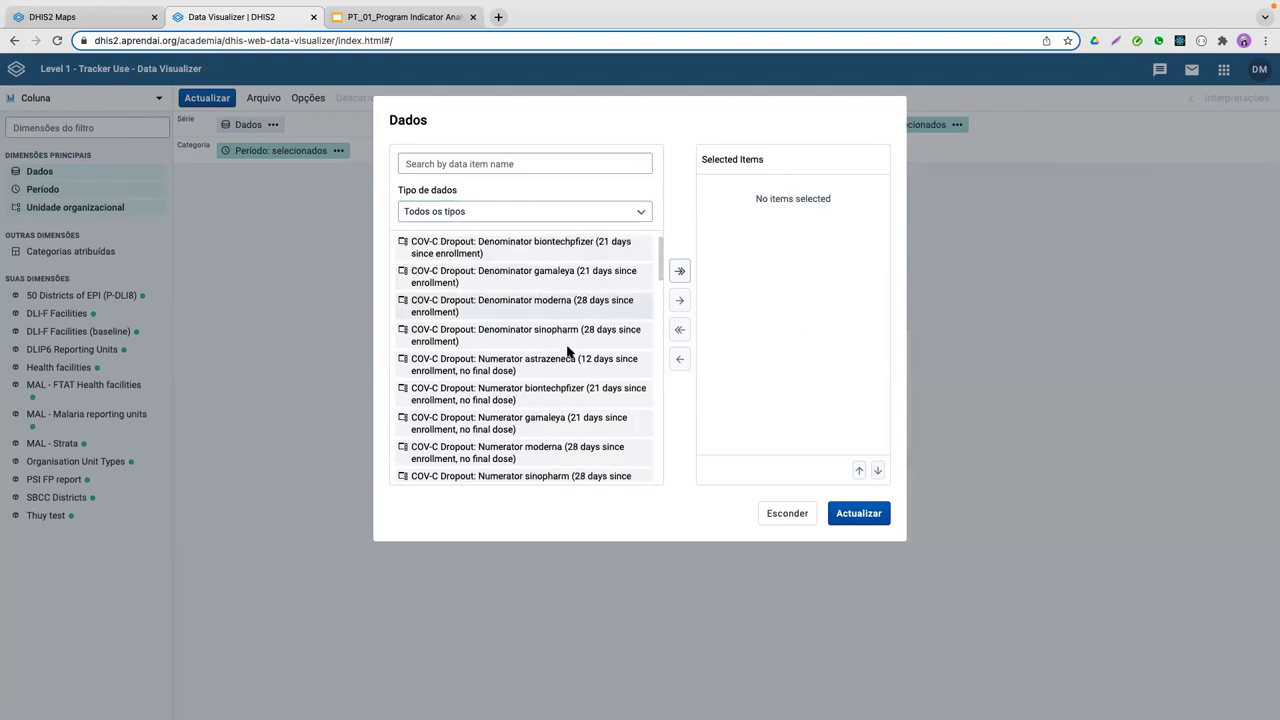
{"action": "scroll", "coordinate": [565, 340], "scroll_direction": "down", "scroll_amount": 1}
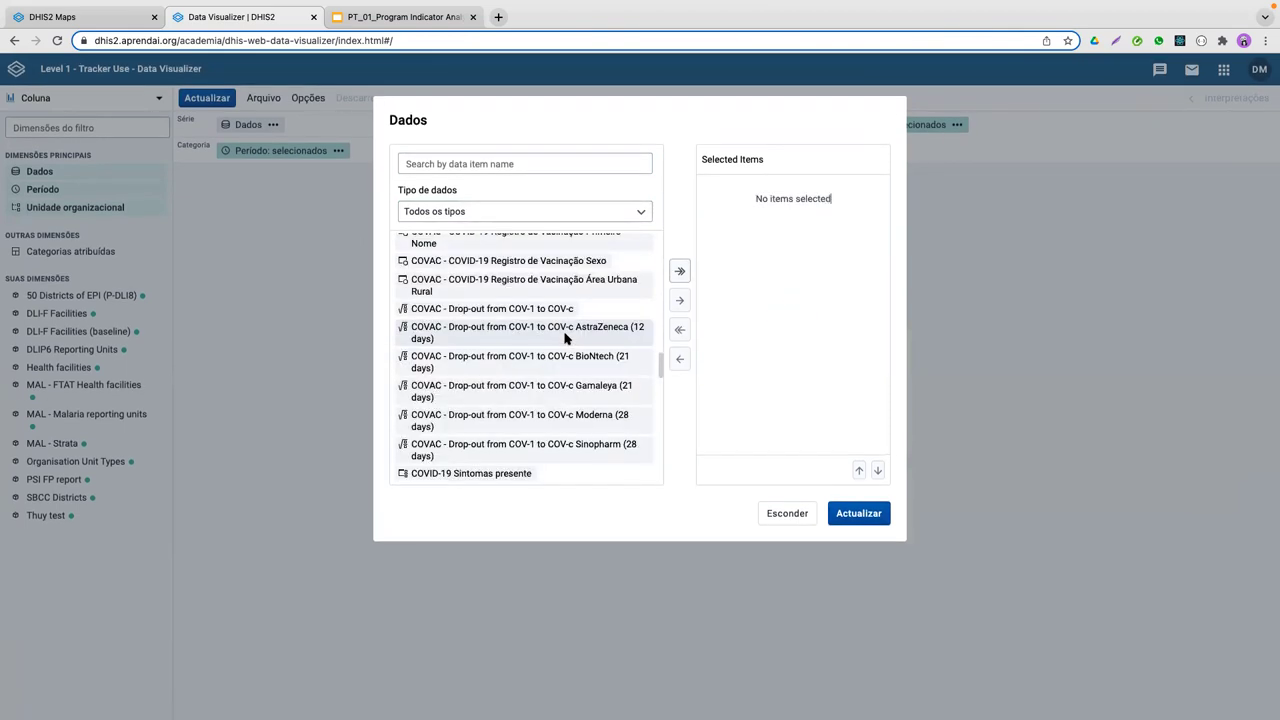
{"action": "scroll", "coordinate": [567, 350], "scroll_direction": "down", "scroll_amount": 8}
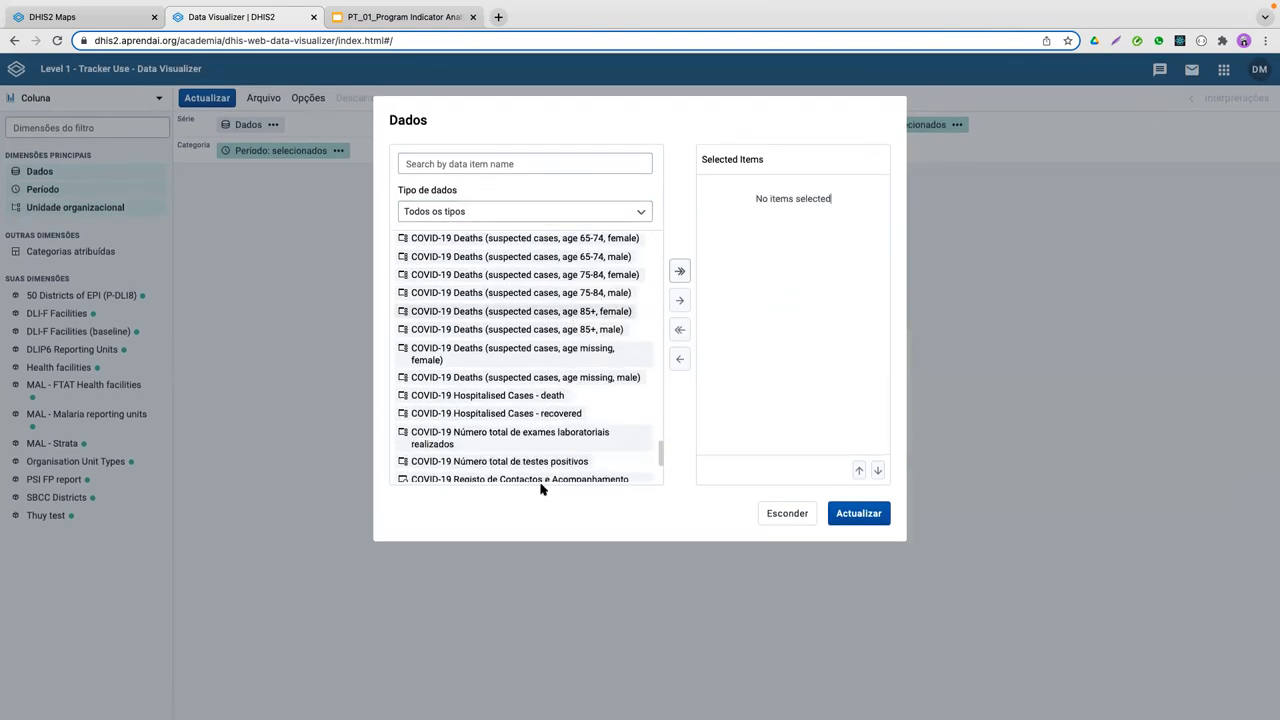
{"action": "scroll", "coordinate": [545, 327], "scroll_direction": "up", "scroll_amount": 15}
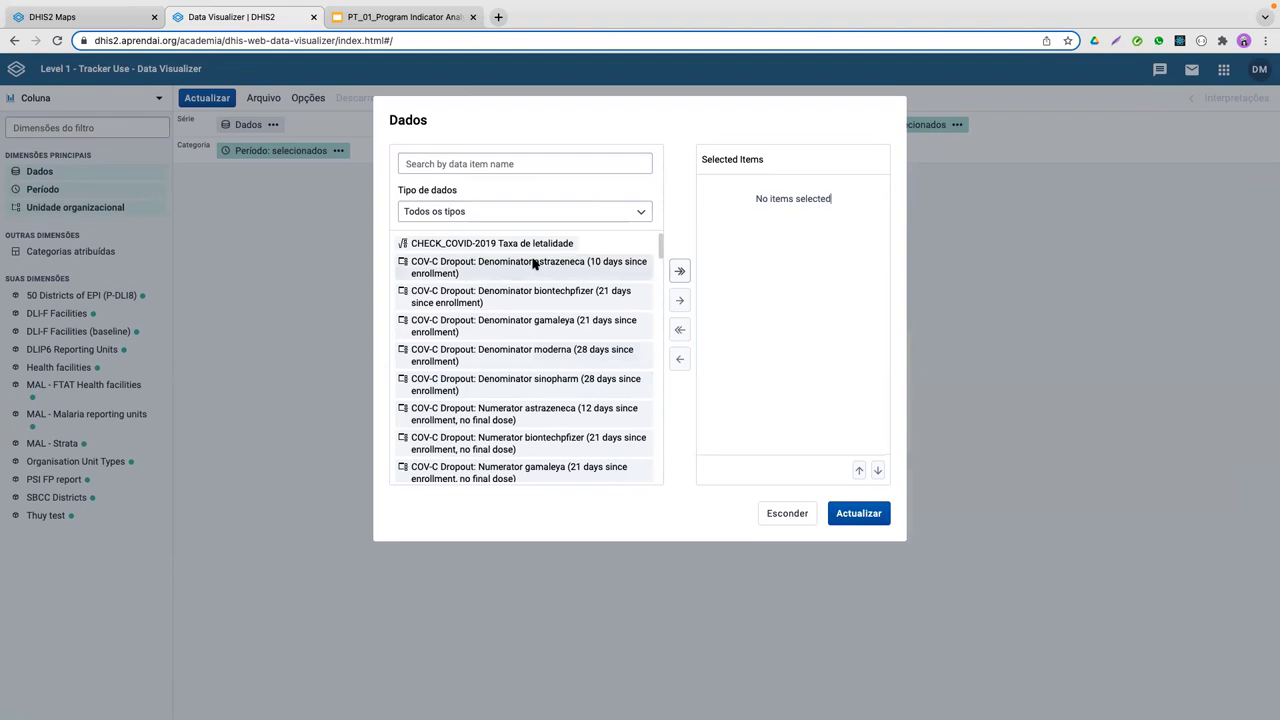
{"action": "left_click", "coordinate": [489, 213]}
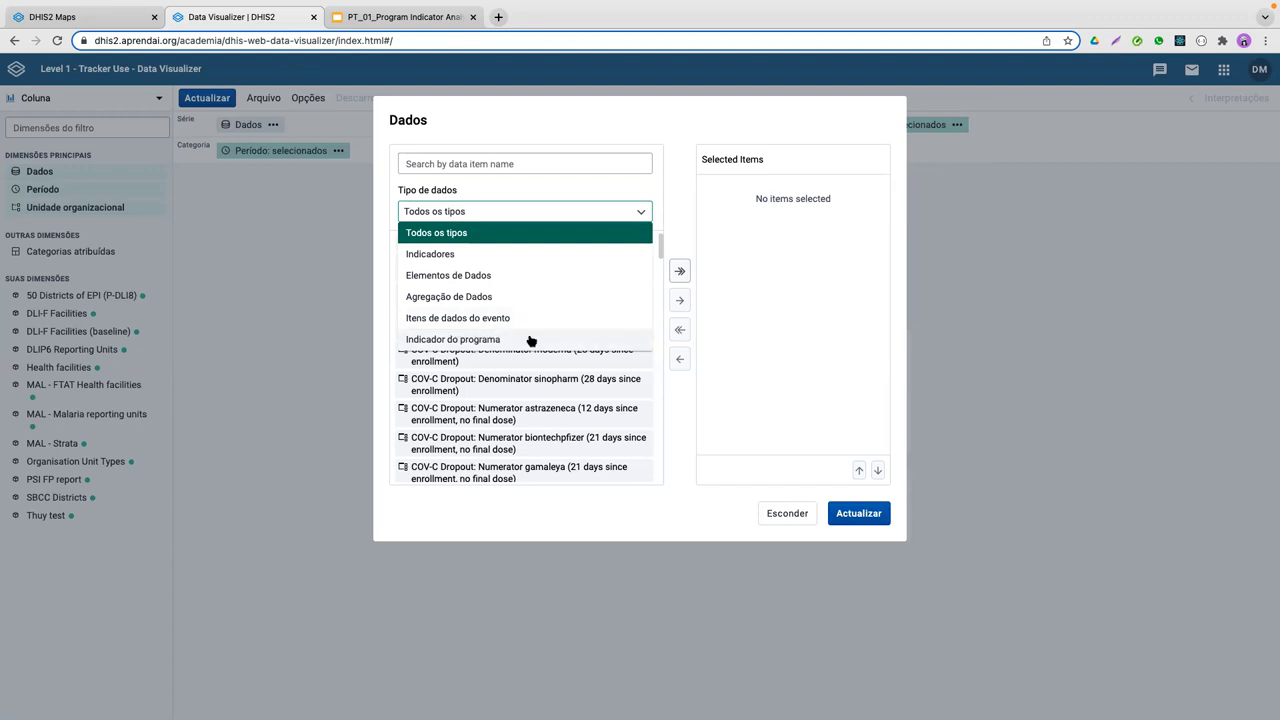
{"action": "left_click", "coordinate": [463, 338]}
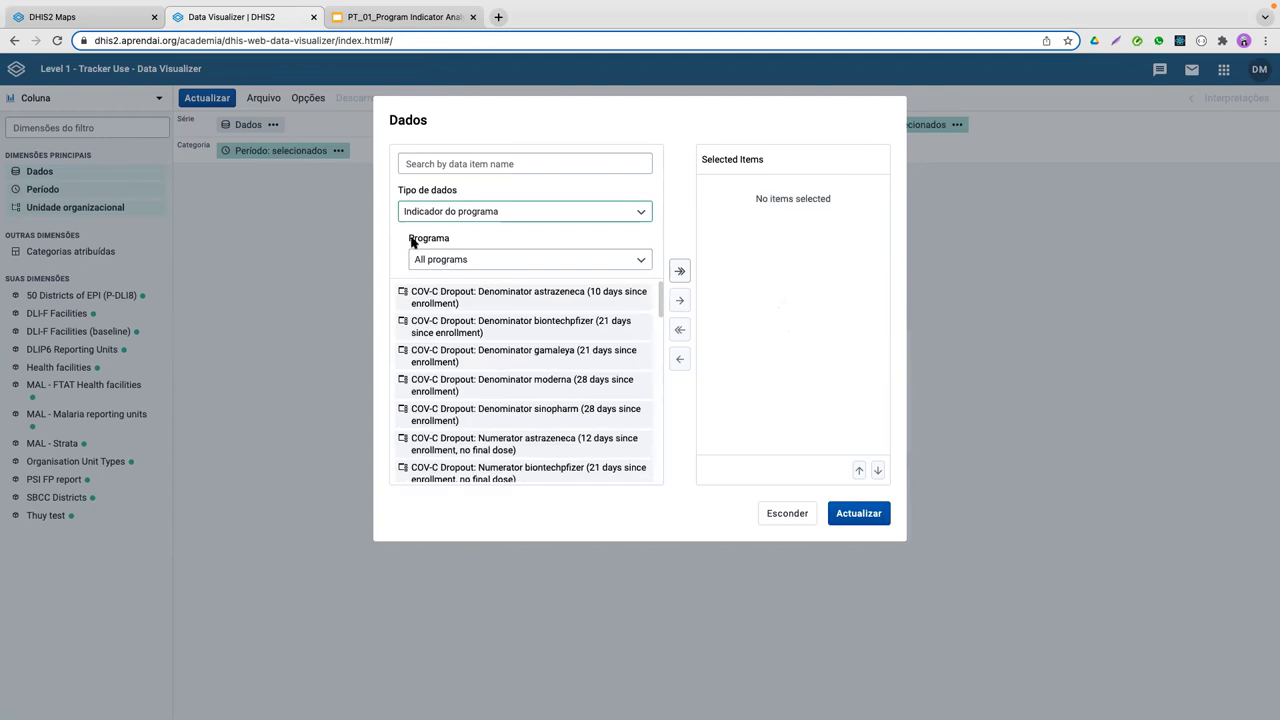
Step: Filter the program indicators to the COVID-19 Vigilância Baseada no Caso program and look through its indicator list
{"action": "left_click", "coordinate": [476, 261]}
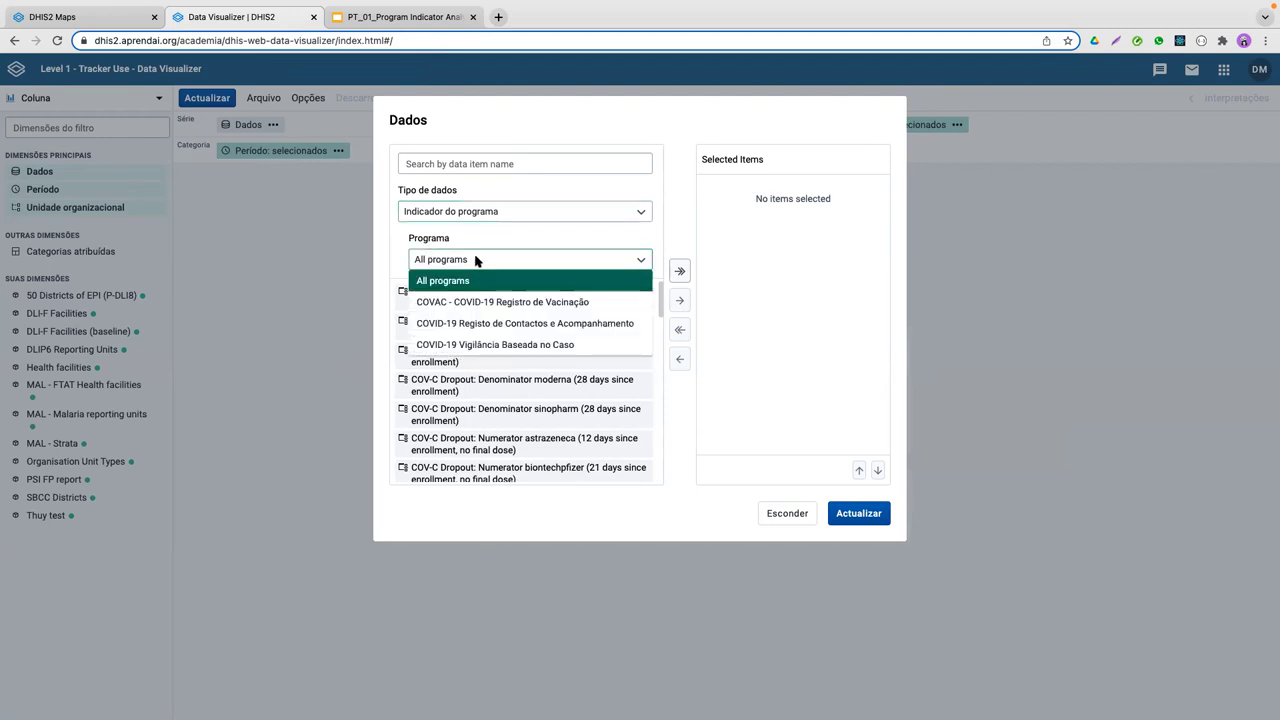
{"action": "left_click", "coordinate": [503, 344]}
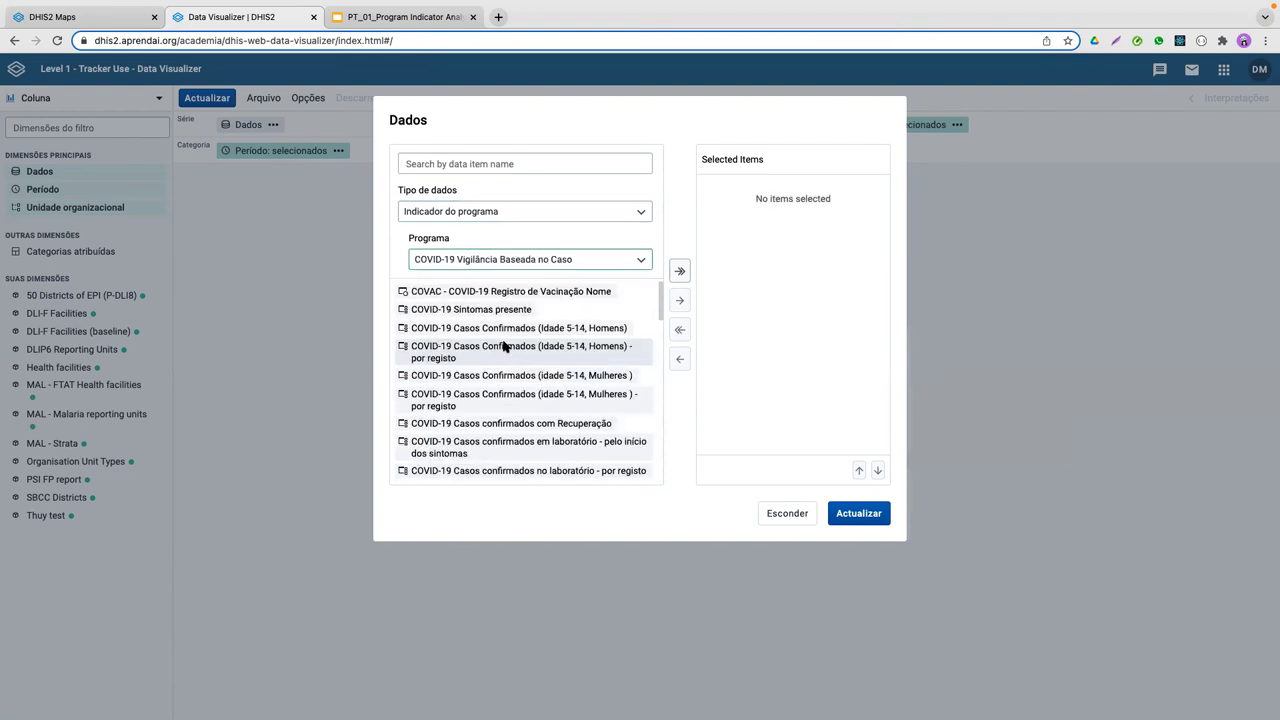
{"action": "scroll", "coordinate": [573, 331], "scroll_direction": "down", "scroll_amount": 10}
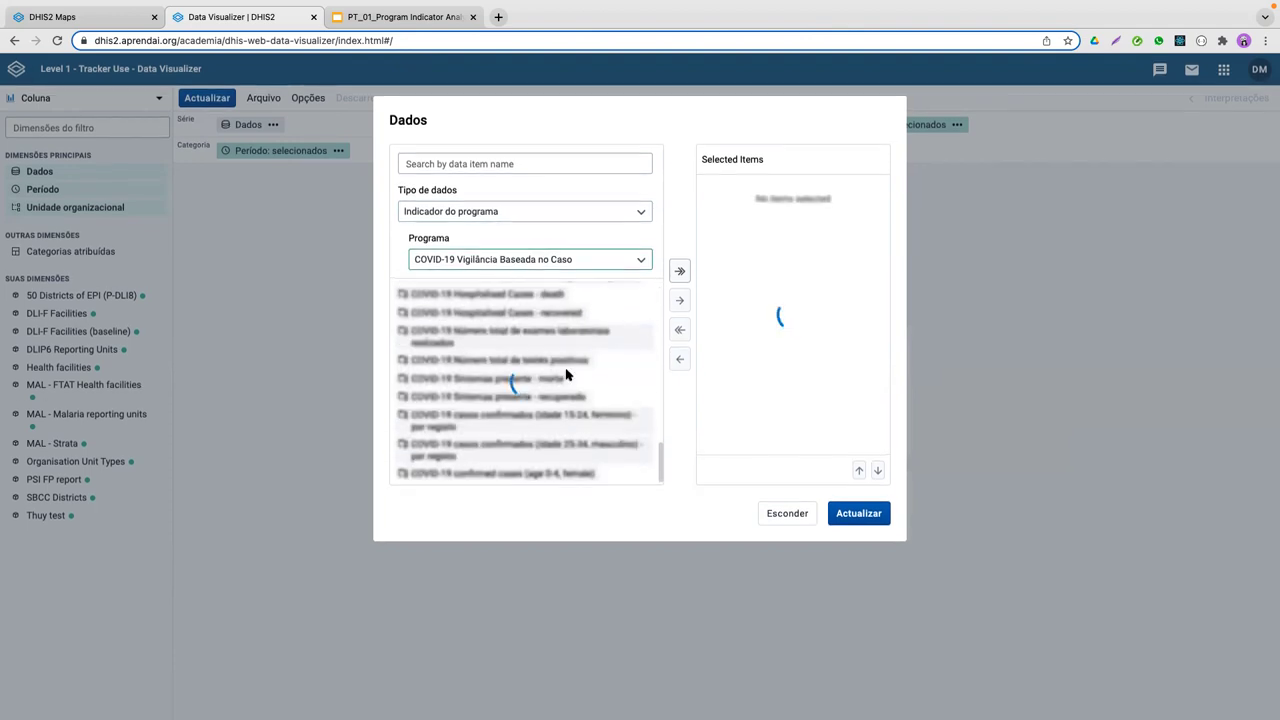
{"action": "scroll", "coordinate": [565, 374], "scroll_direction": "down", "scroll_amount": 10}
{"action": "scroll", "coordinate": [568, 370], "scroll_direction": "down", "scroll_amount": 10}
{"action": "scroll", "coordinate": [573, 347], "scroll_direction": "up", "scroll_amount": 15}
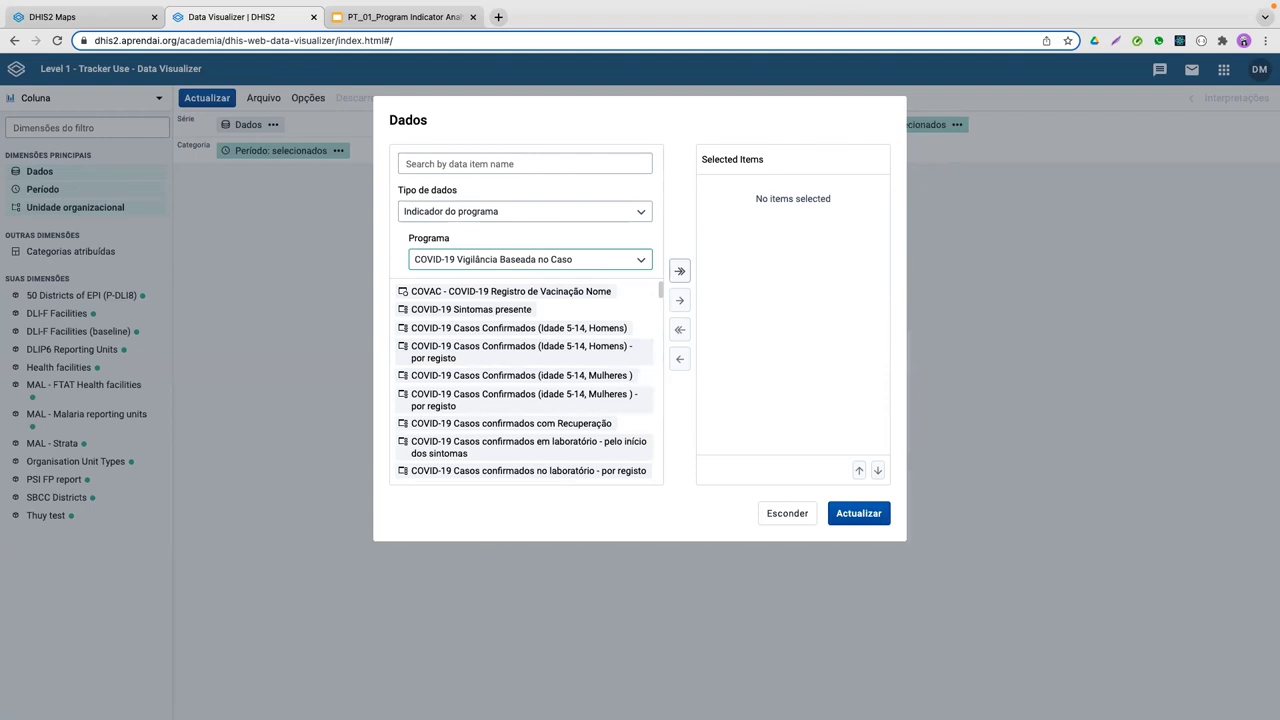
Step: Add COVAC - COVID-19 Registro de Vacinação Nome to the selected items and remove it again
{"action": "double_click", "coordinate": [528, 291]}
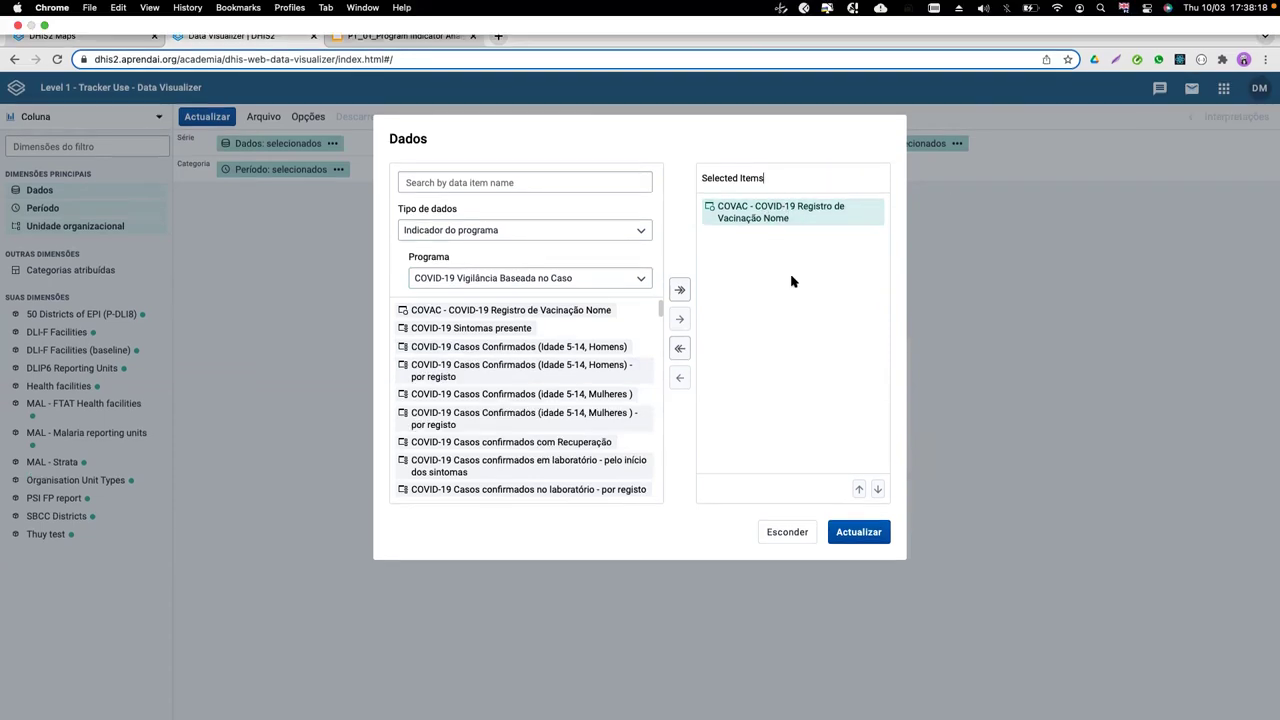
{"action": "left_click", "coordinate": [783, 194]}
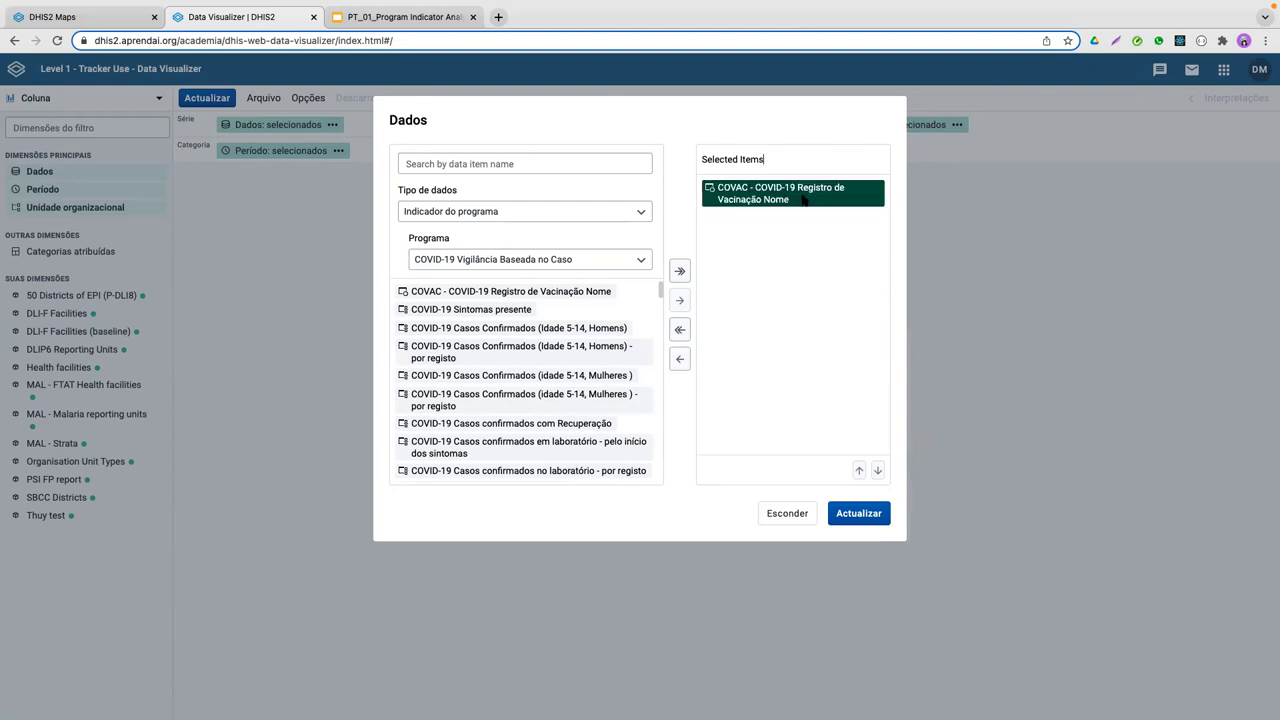
{"action": "double_click", "coordinate": [803, 199]}
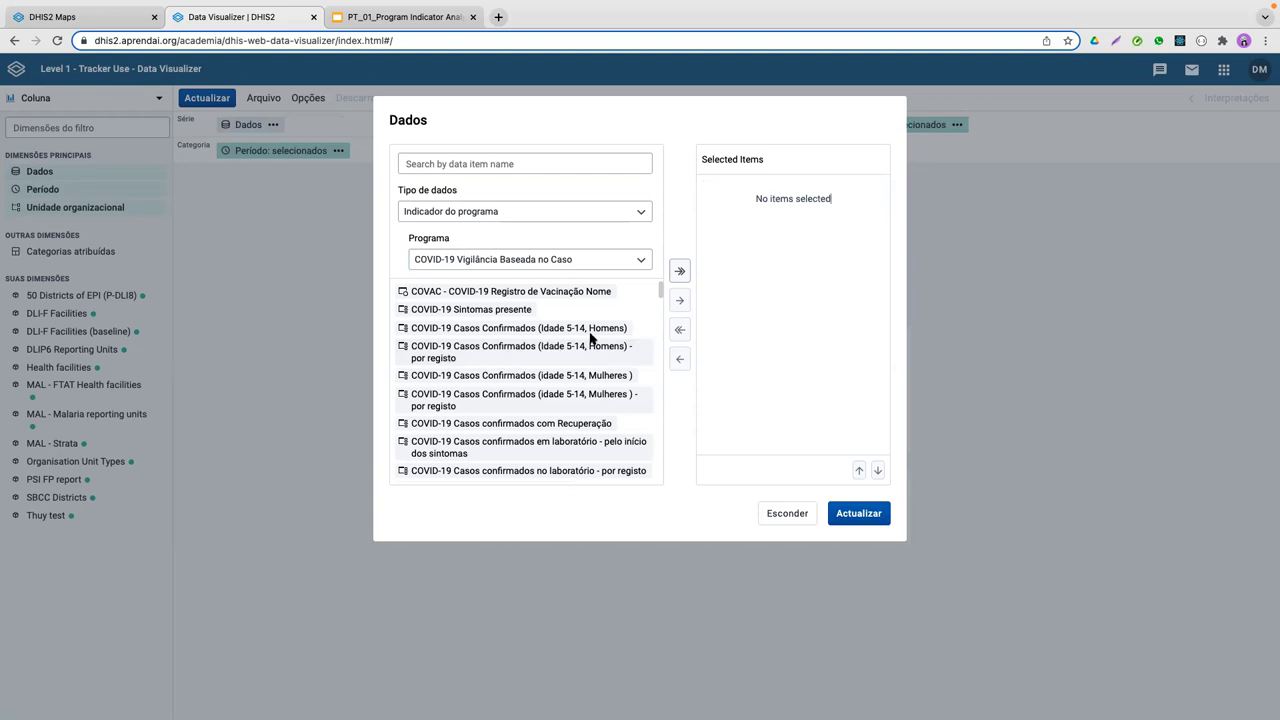
Step: Compare the COVID-19 Casos Confirmados (Idade 5-14) indicators for Homens and Mulheres with their por registo versions, and close the Dados dimension
{"action": "scroll", "coordinate": [606, 366], "scroll_direction": "down", "scroll_amount": 2}
{"action": "scroll", "coordinate": [606, 366], "scroll_direction": "up", "scroll_amount": 2}
{"action": "left_click", "coordinate": [624, 330]}
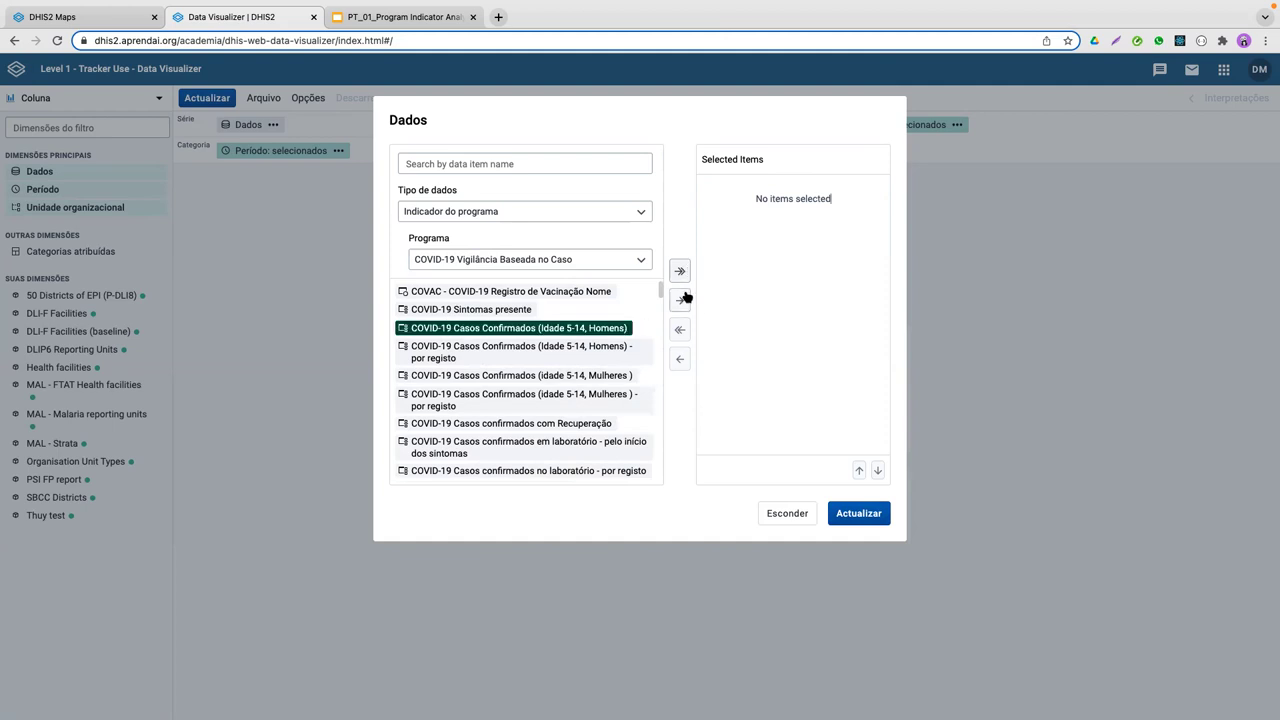
{"action": "left_click", "coordinate": [627, 349]}
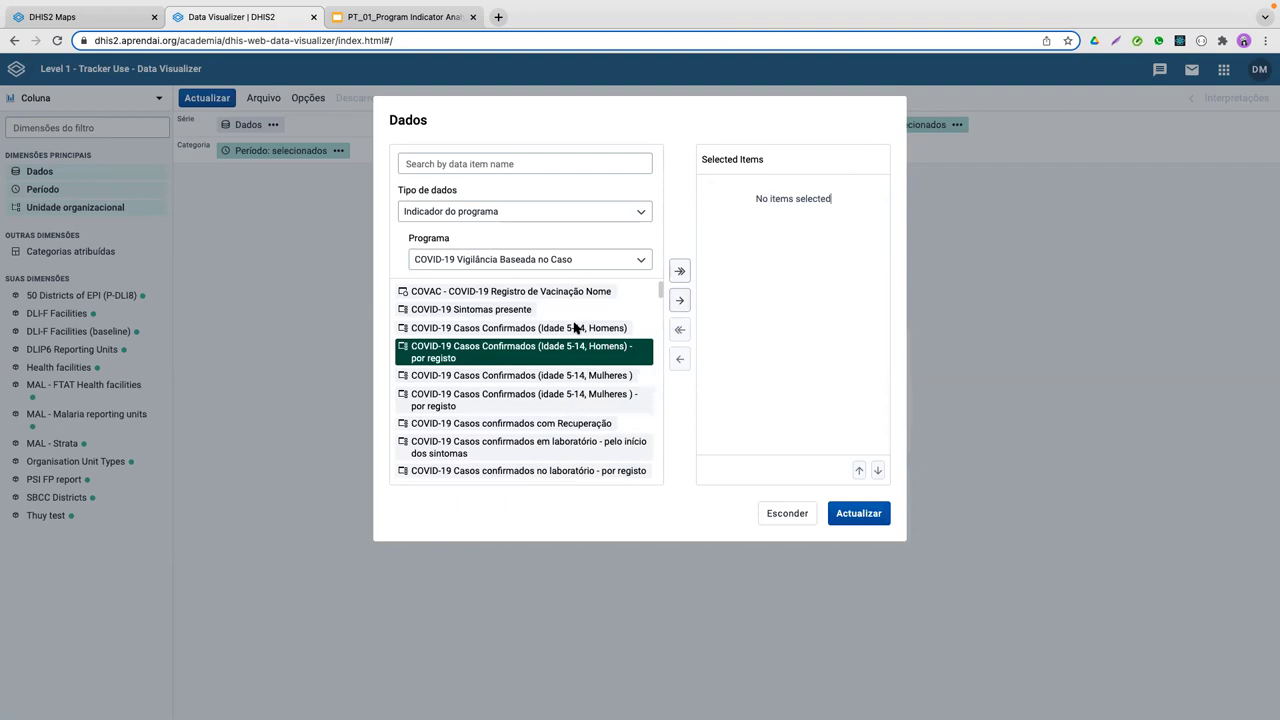
{"action": "left_click", "coordinate": [579, 377]}
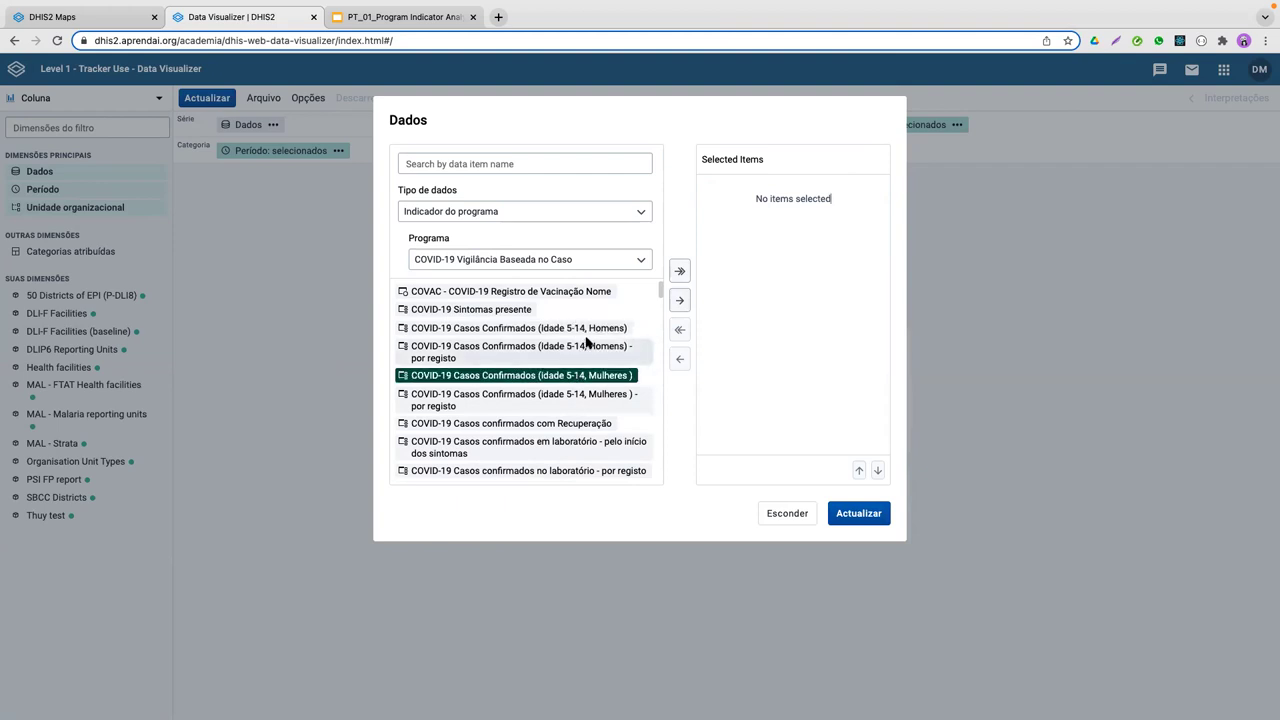
{"action": "left_click", "coordinate": [581, 331]}
{"action": "left_click", "coordinate": [563, 352]}
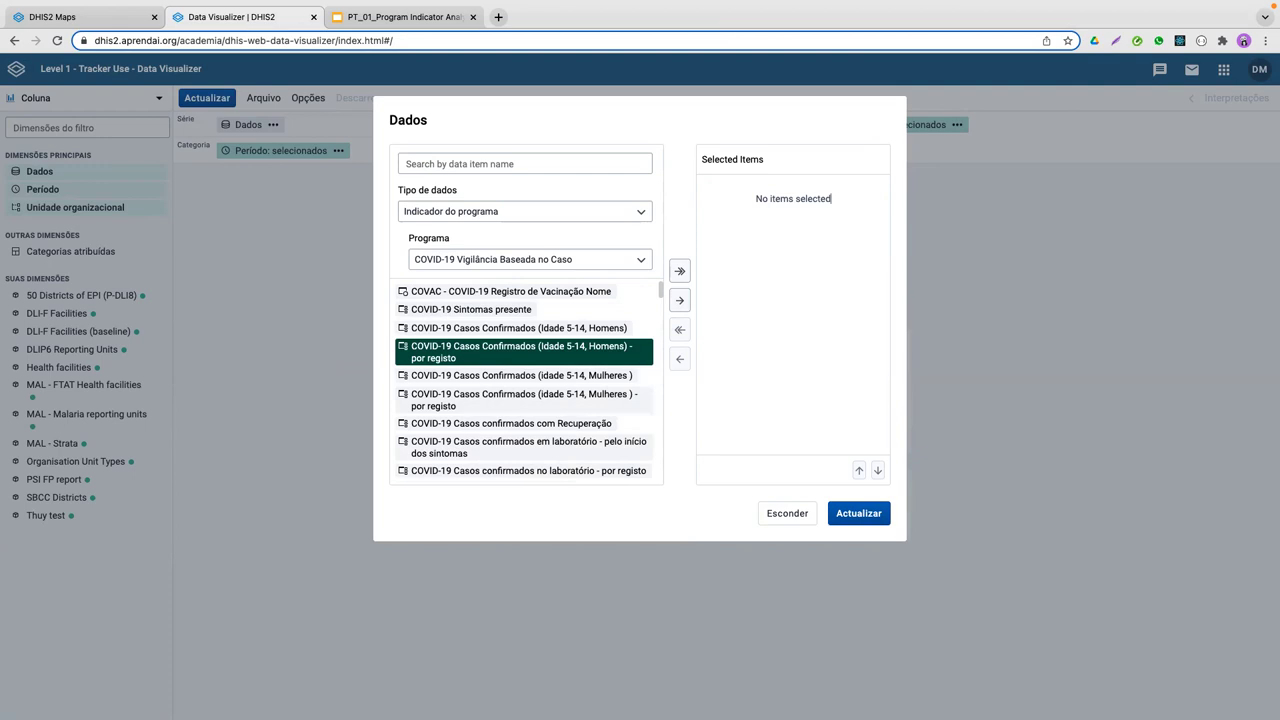
{"action": "scroll", "coordinate": [608, 397], "scroll_direction": "down", "scroll_amount": 3}
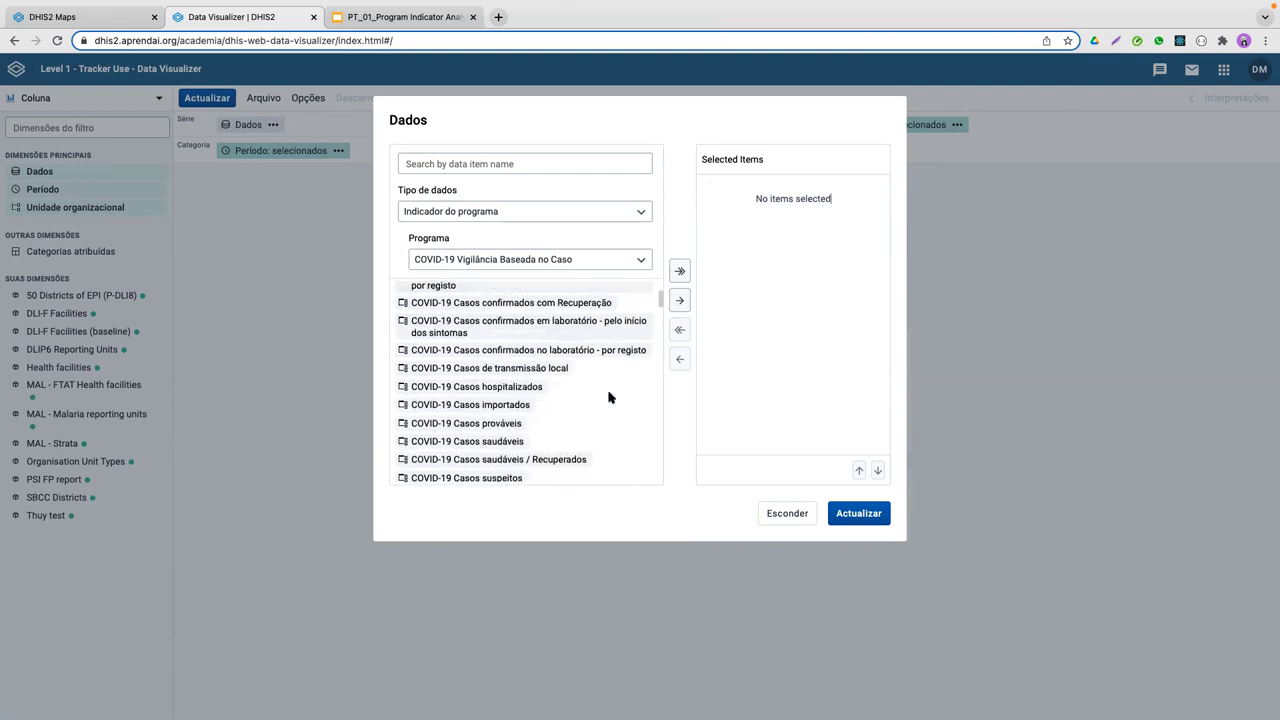
{"action": "scroll", "coordinate": [608, 397], "scroll_direction": "up", "scroll_amount": 3}
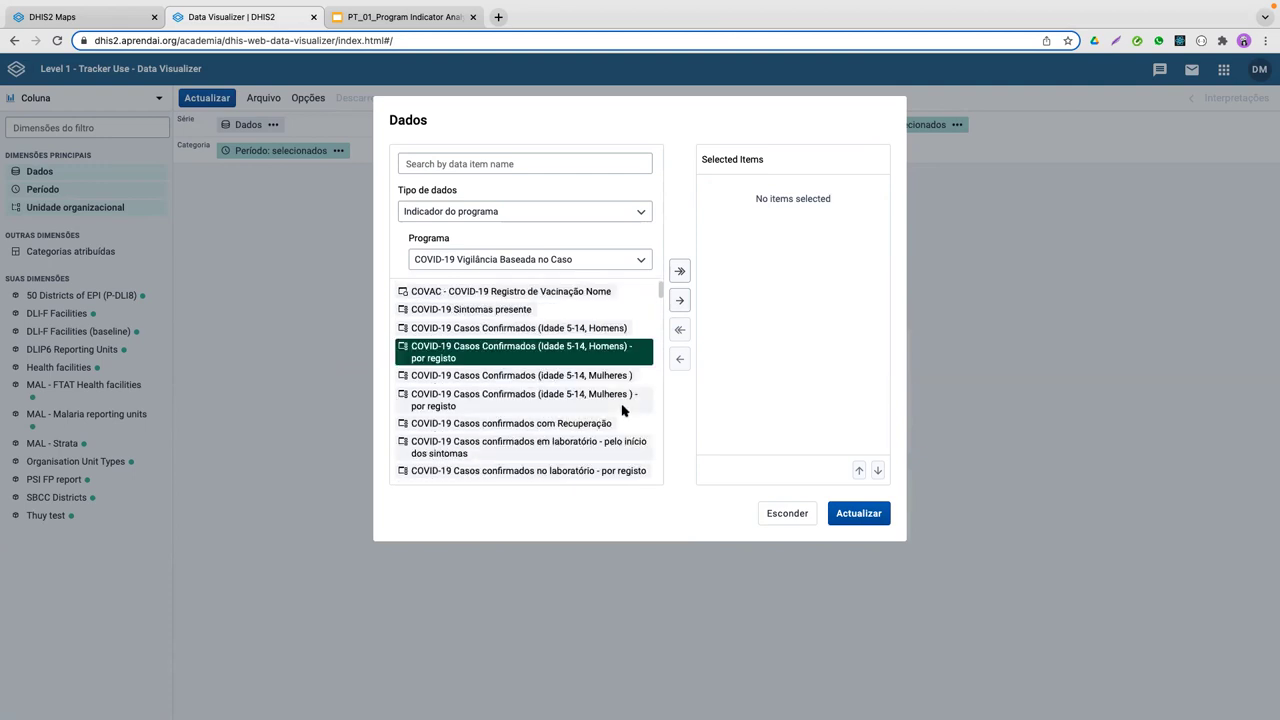
{"action": "left_click", "coordinate": [780, 517]}
Step: Open the Período dimension and compare its relative periods with its fixed periods
{"action": "left_click", "coordinate": [33, 190]}
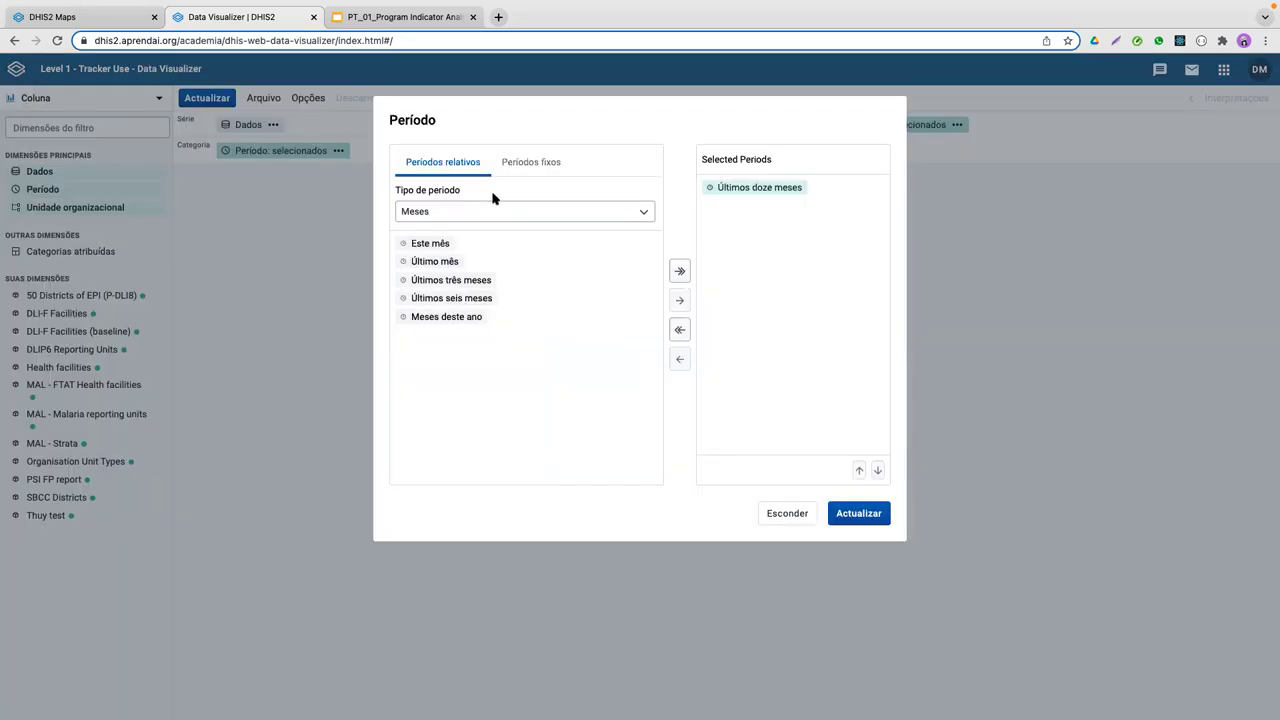
{"action": "left_click", "coordinate": [534, 165]}
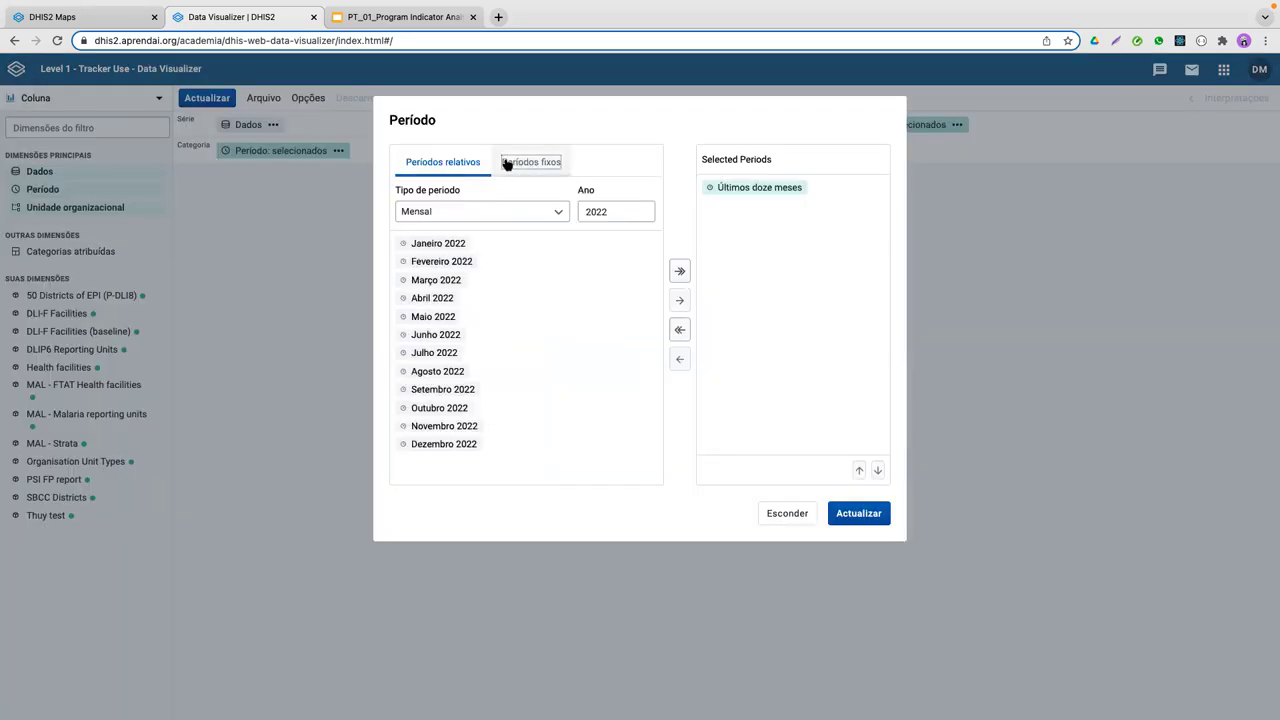
{"action": "left_click", "coordinate": [443, 162]}
{"action": "left_click", "coordinate": [505, 162]}
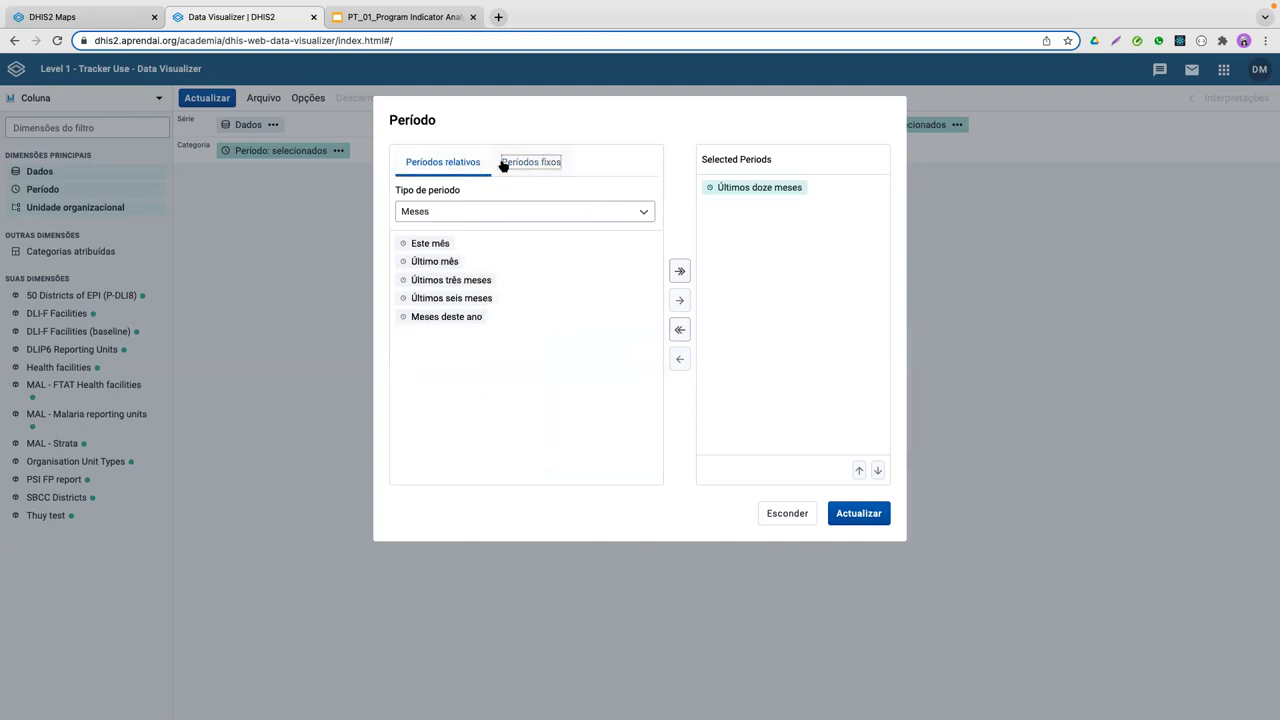
{"action": "left_click", "coordinate": [471, 165]}
Step: Set the relative period type to Anos and remove Últimos doze meses from the selected periods
{"action": "left_click", "coordinate": [532, 206]}
{"action": "scroll", "coordinate": [489, 385], "scroll_direction": "down", "scroll_amount": 1}
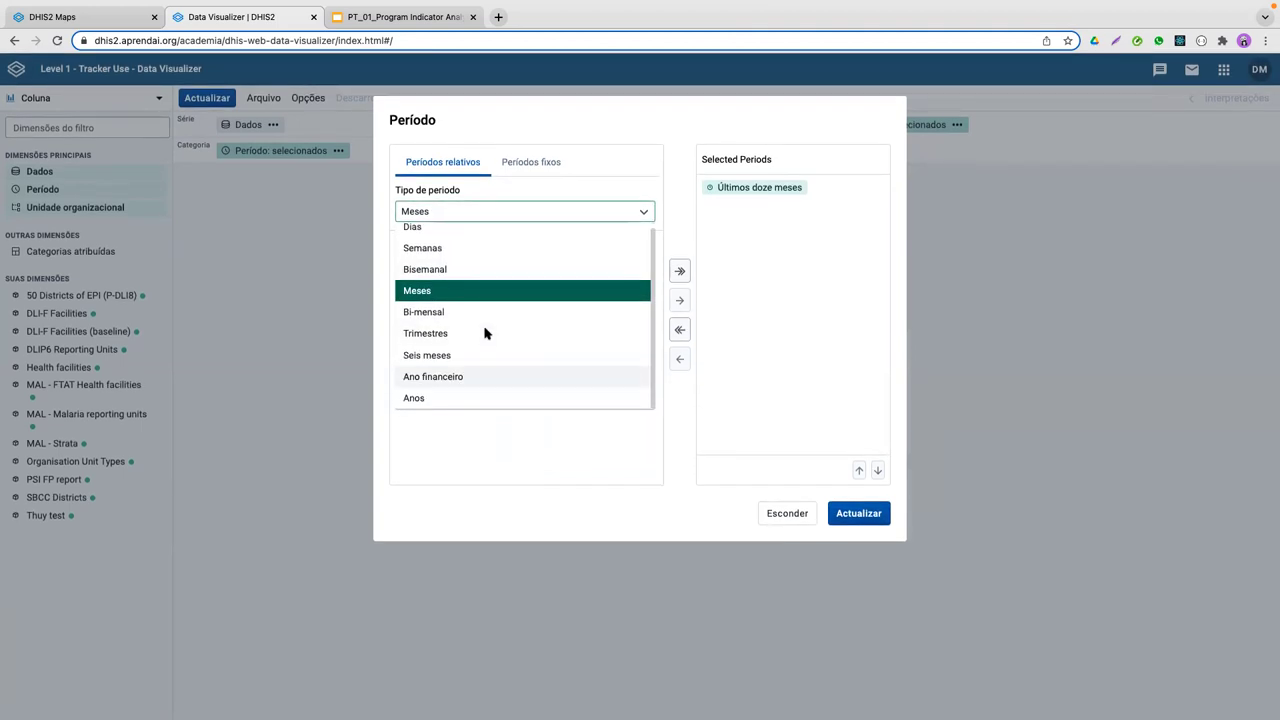
{"action": "left_click", "coordinate": [482, 397]}
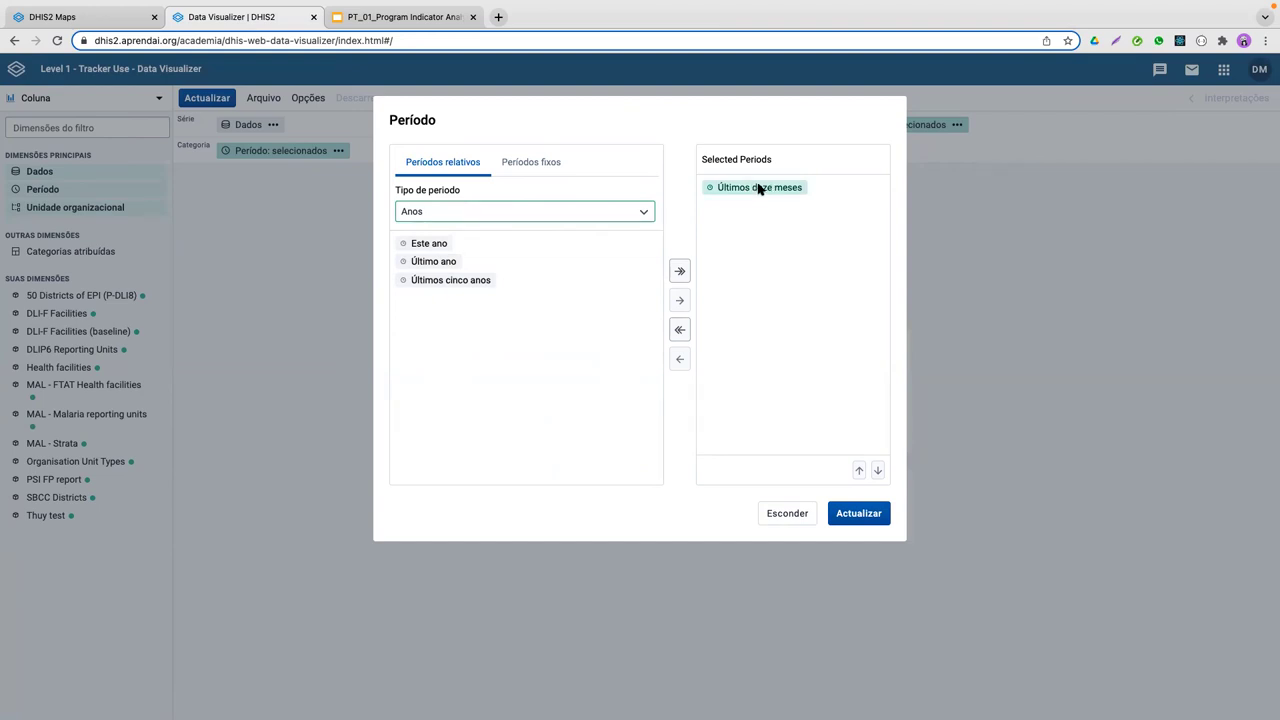
{"action": "double_click", "coordinate": [704, 189]}
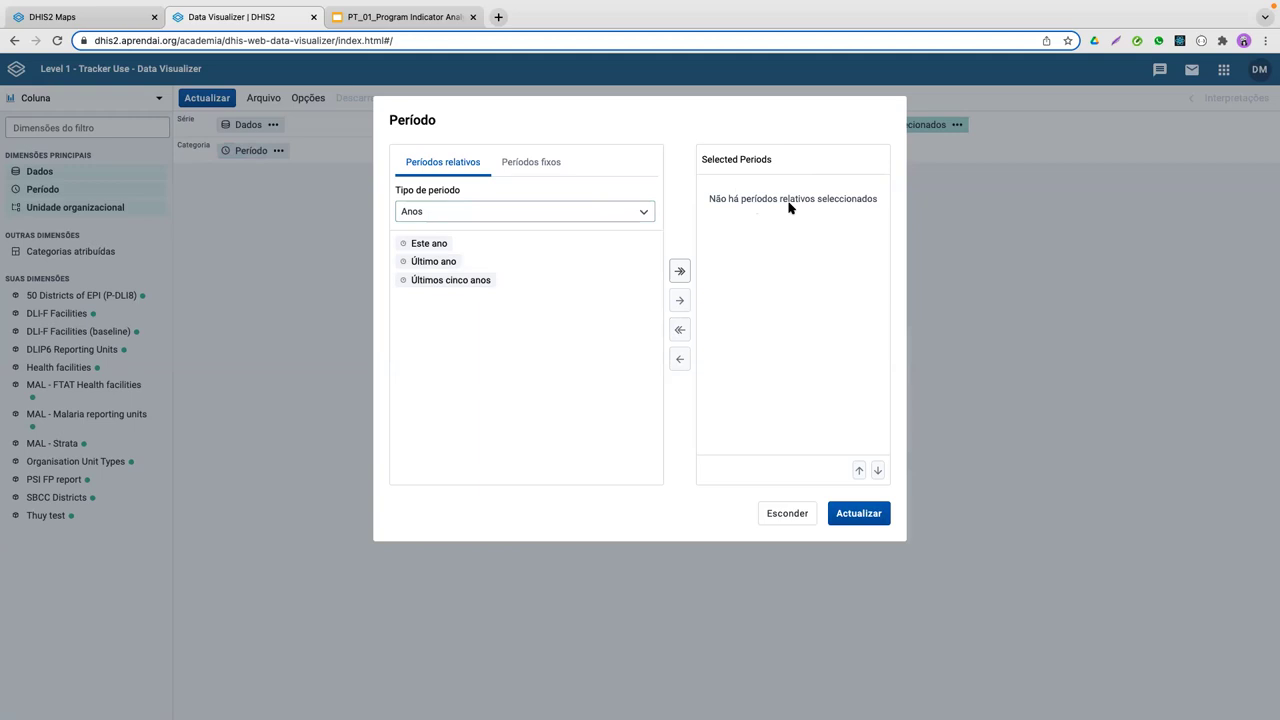
Step: Review the fixed period types, including the Diário periods of 2022, and close the Período dimension
{"action": "left_click", "coordinate": [537, 163]}
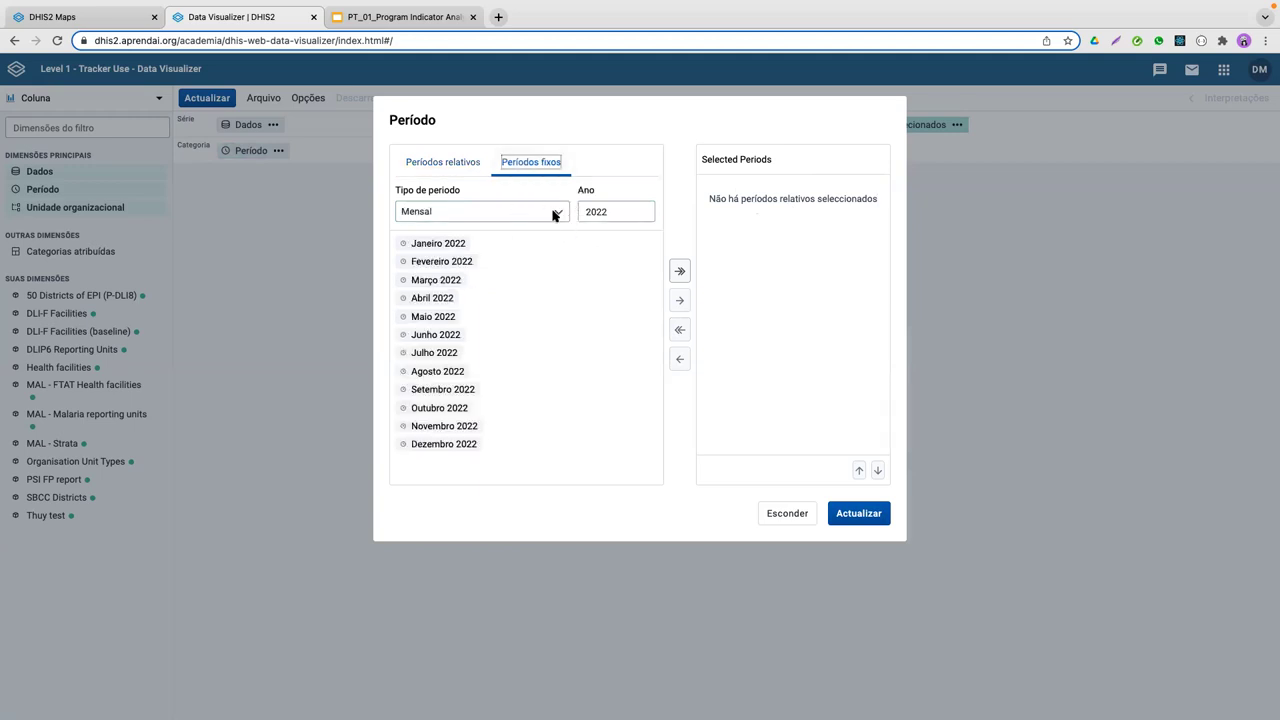
{"action": "left_click", "coordinate": [554, 214]}
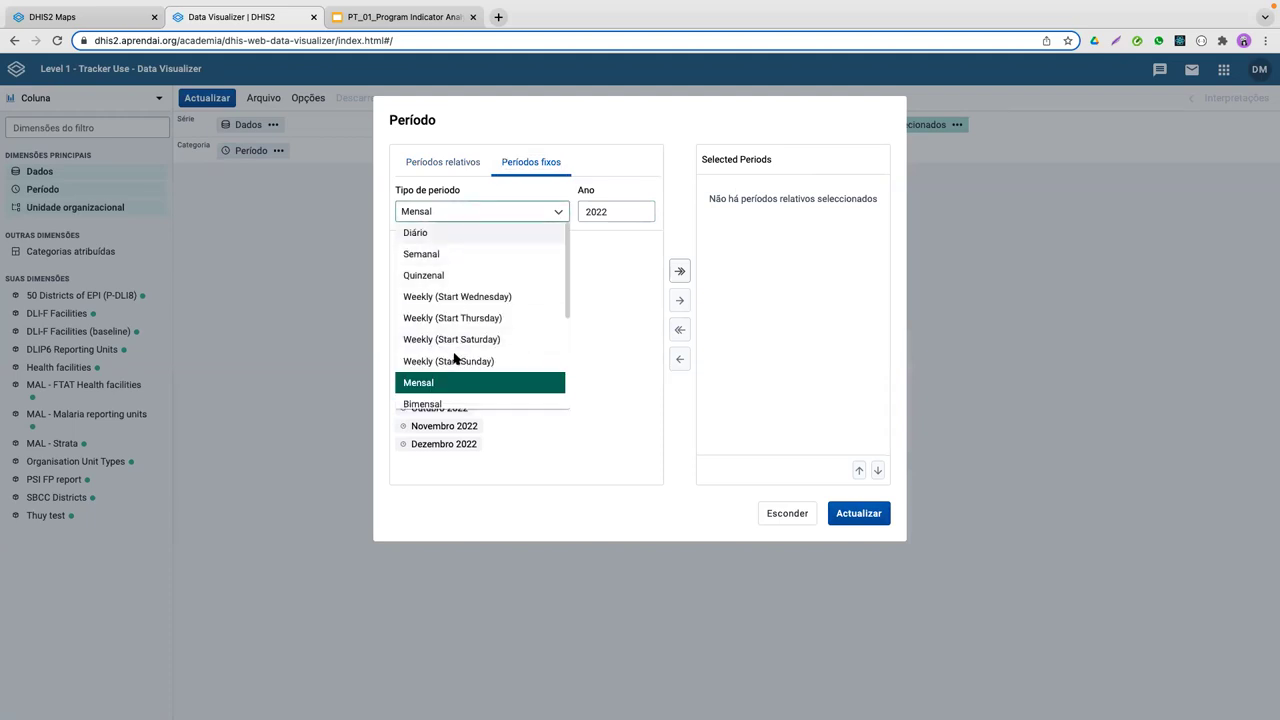
{"action": "left_click", "coordinate": [415, 232]}
{"action": "scroll", "coordinate": [494, 354], "scroll_direction": "down", "scroll_amount": 20}
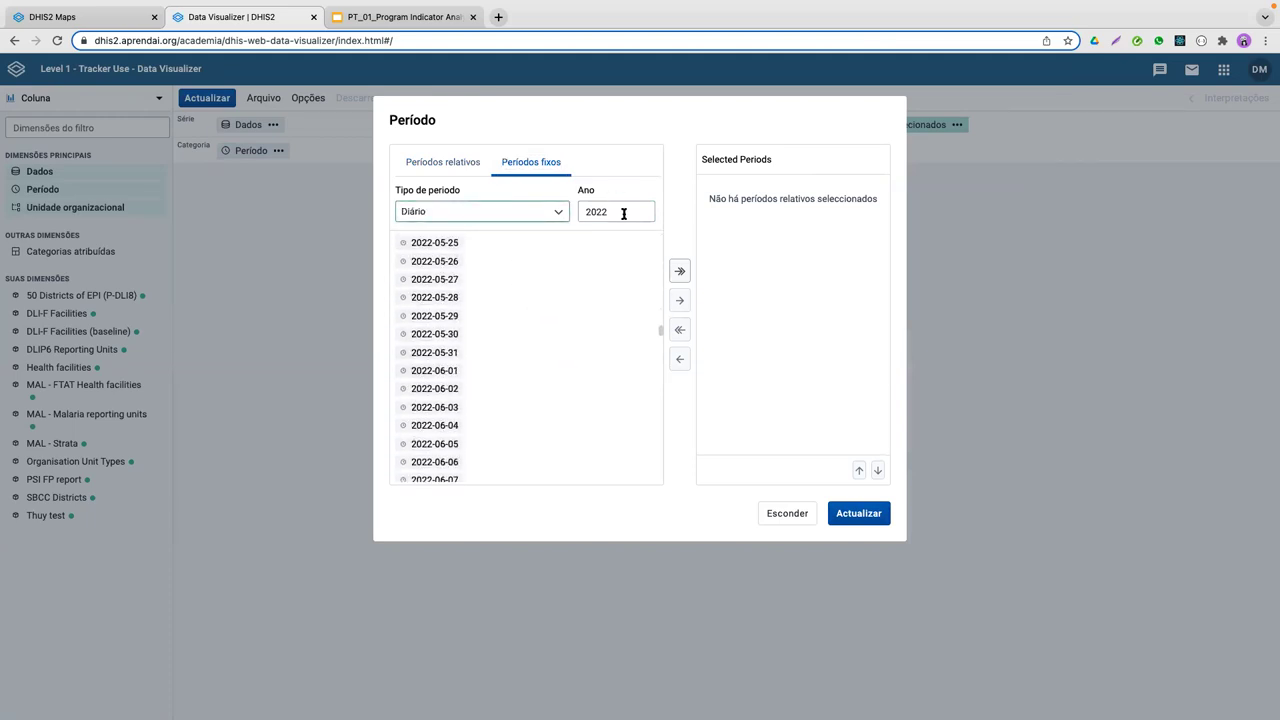
{"action": "scroll", "coordinate": [594, 300], "scroll_direction": "down", "scroll_amount": 10}
{"action": "scroll", "coordinate": [594, 361], "scroll_direction": "up", "scroll_amount": 20}
{"action": "left_click", "coordinate": [558, 216]}
{"action": "scroll", "coordinate": [517, 351], "scroll_direction": "down", "scroll_amount": 5}
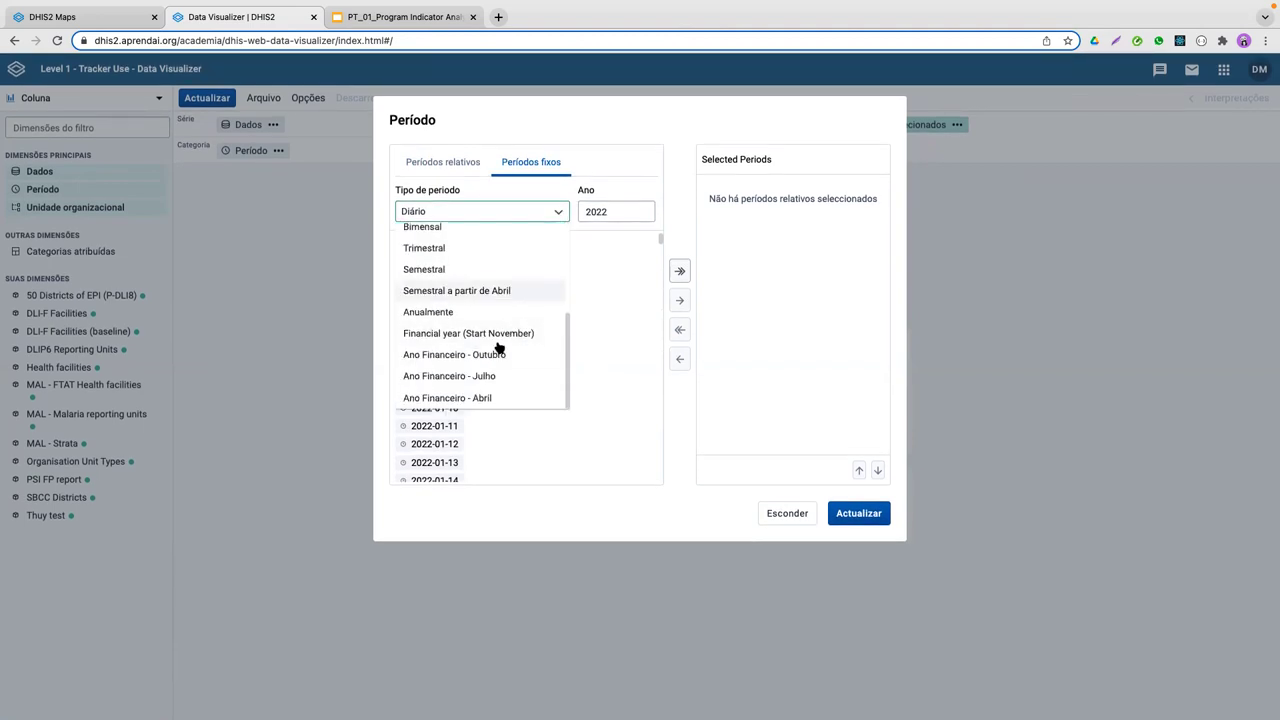
{"action": "scroll", "coordinate": [517, 290], "scroll_direction": "up", "scroll_amount": 5}
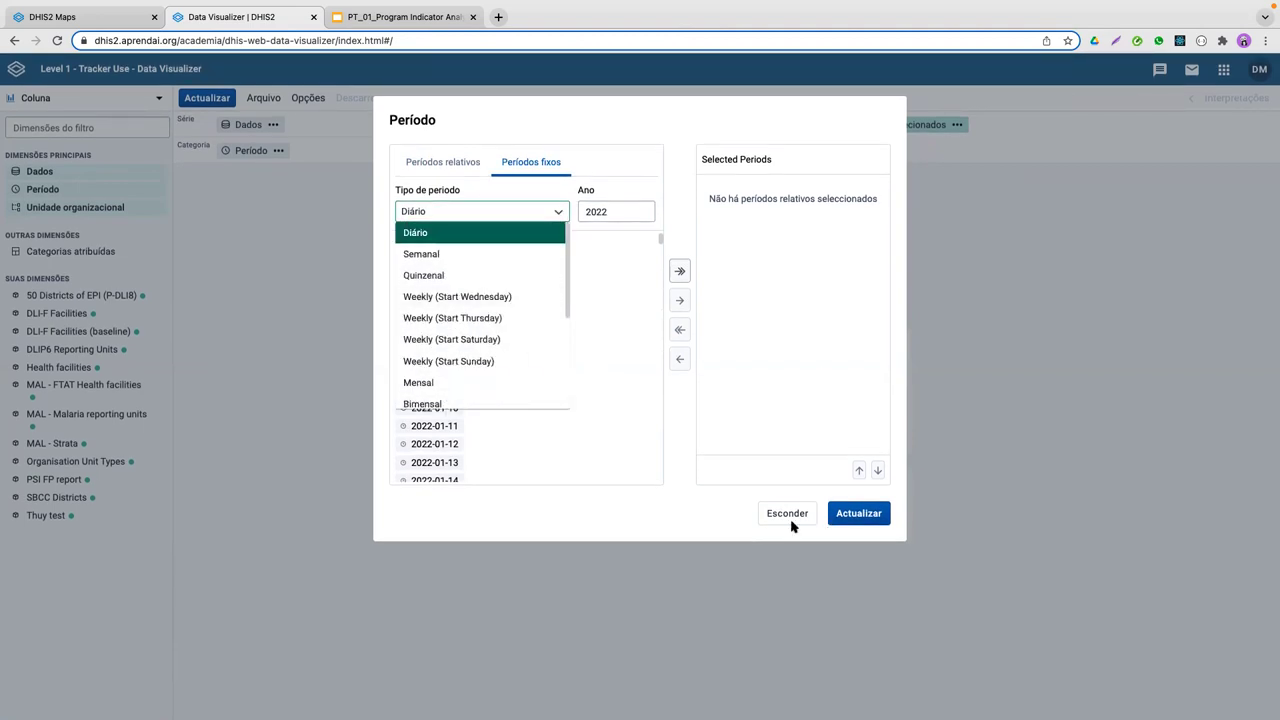
{"action": "left_click", "coordinate": [785, 515]}
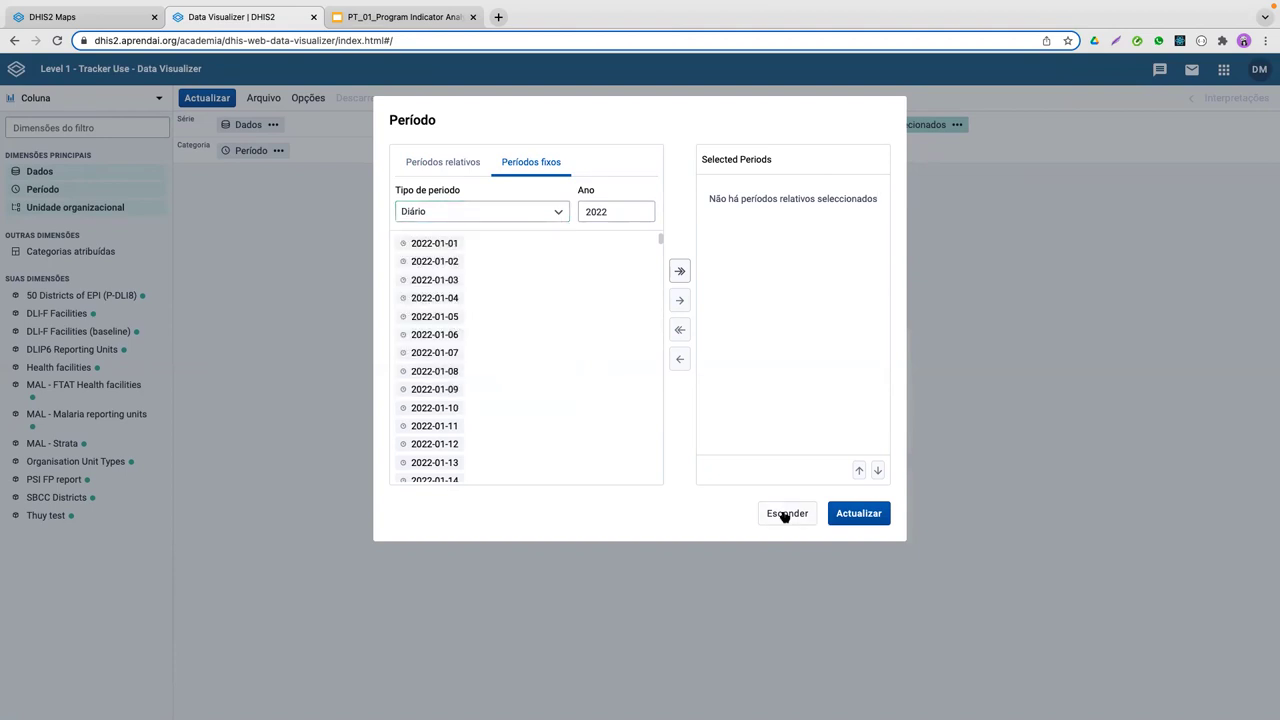
{"action": "left_click", "coordinate": [785, 514]}
Step: Open the Unidade organizacional dimension and deselect Lao PDR
{"action": "left_click", "coordinate": [77, 208]}
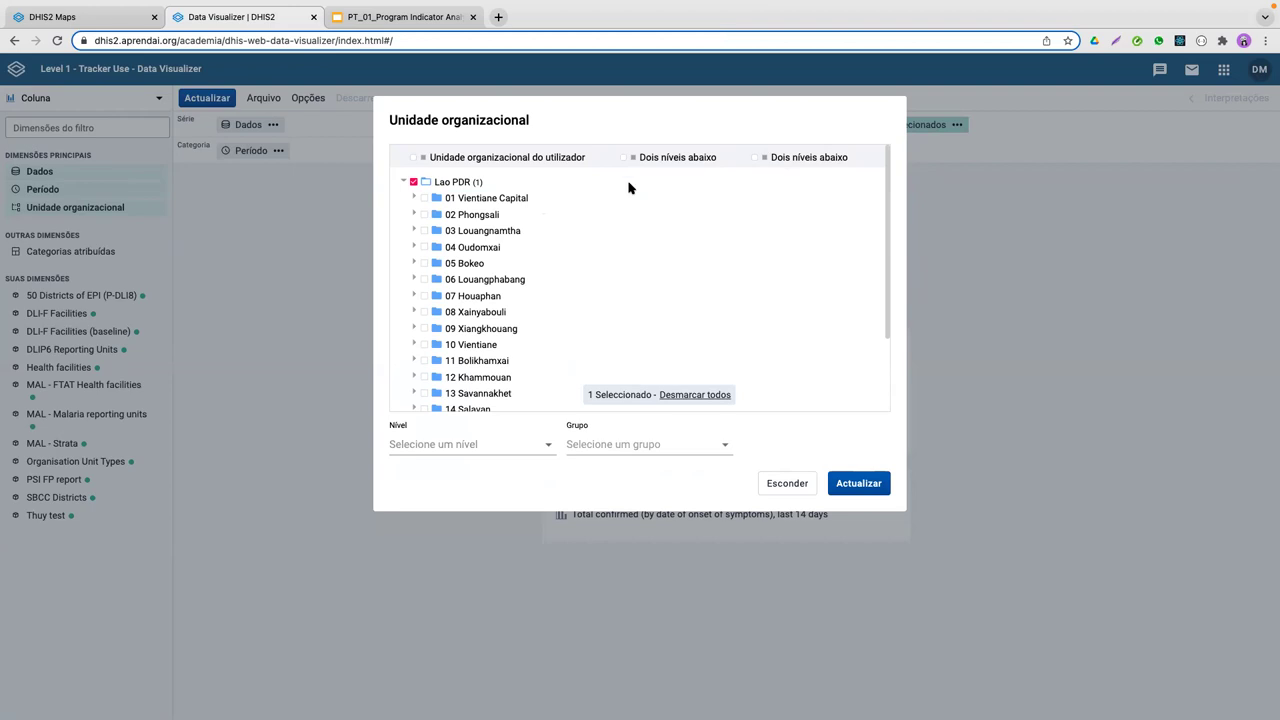
{"action": "scroll", "coordinate": [435, 316], "scroll_direction": "down", "scroll_amount": 2}
{"action": "scroll", "coordinate": [440, 230], "scroll_direction": "up", "scroll_amount": 2}
{"action": "left_click", "coordinate": [413, 182]}
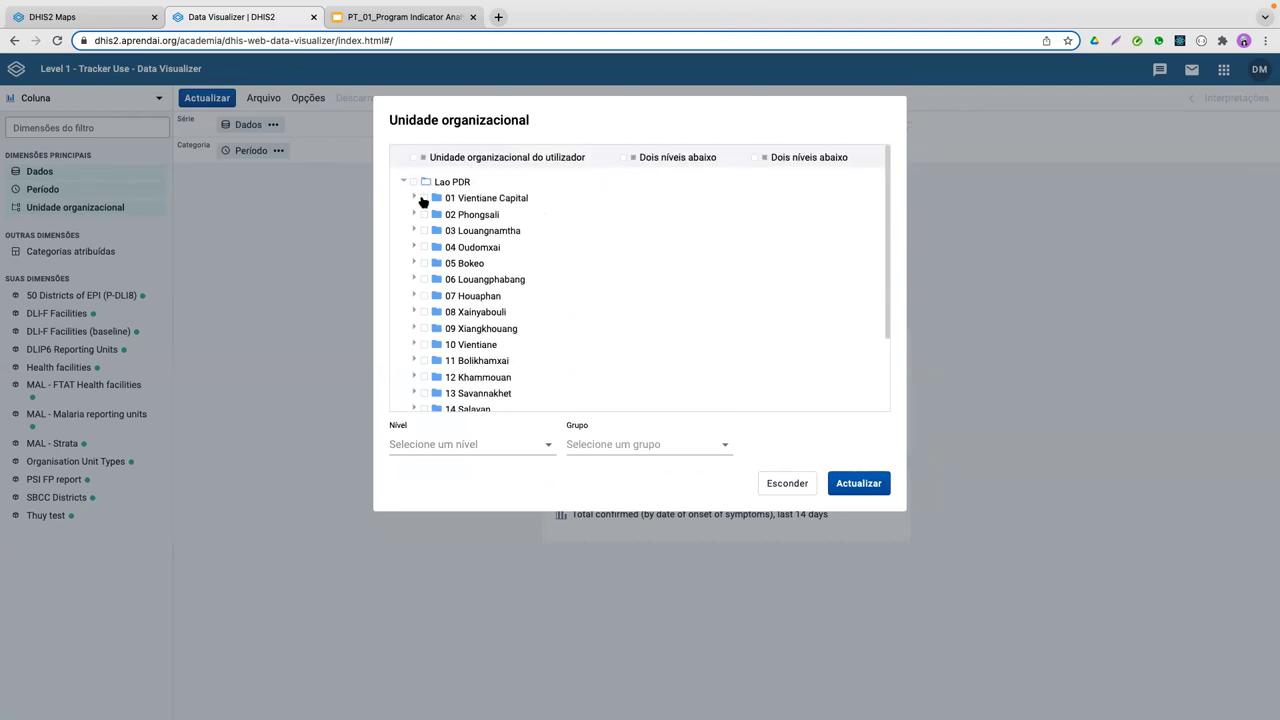
Step: Try selecting and deselecting 01 Vientiane Capital in the organisation unit tree
{"action": "left_click", "coordinate": [426, 200]}
{"action": "left_click", "coordinate": [427, 203]}
{"action": "left_click", "coordinate": [425, 200]}
{"action": "left_click", "coordinate": [426, 201]}
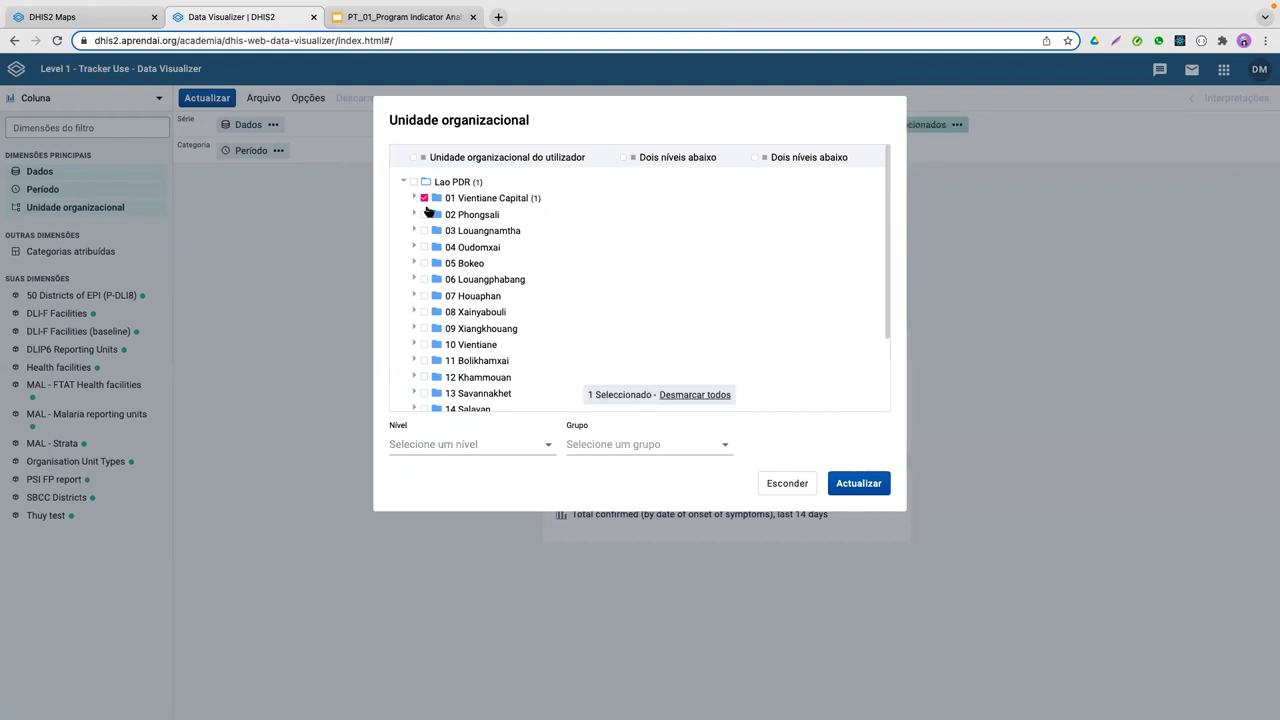
Step: Check the Nível and Grupo choices for organisation units and close the Unidade organizacional dimension
{"action": "left_click", "coordinate": [496, 451]}
{"action": "left_click", "coordinate": [686, 444]}
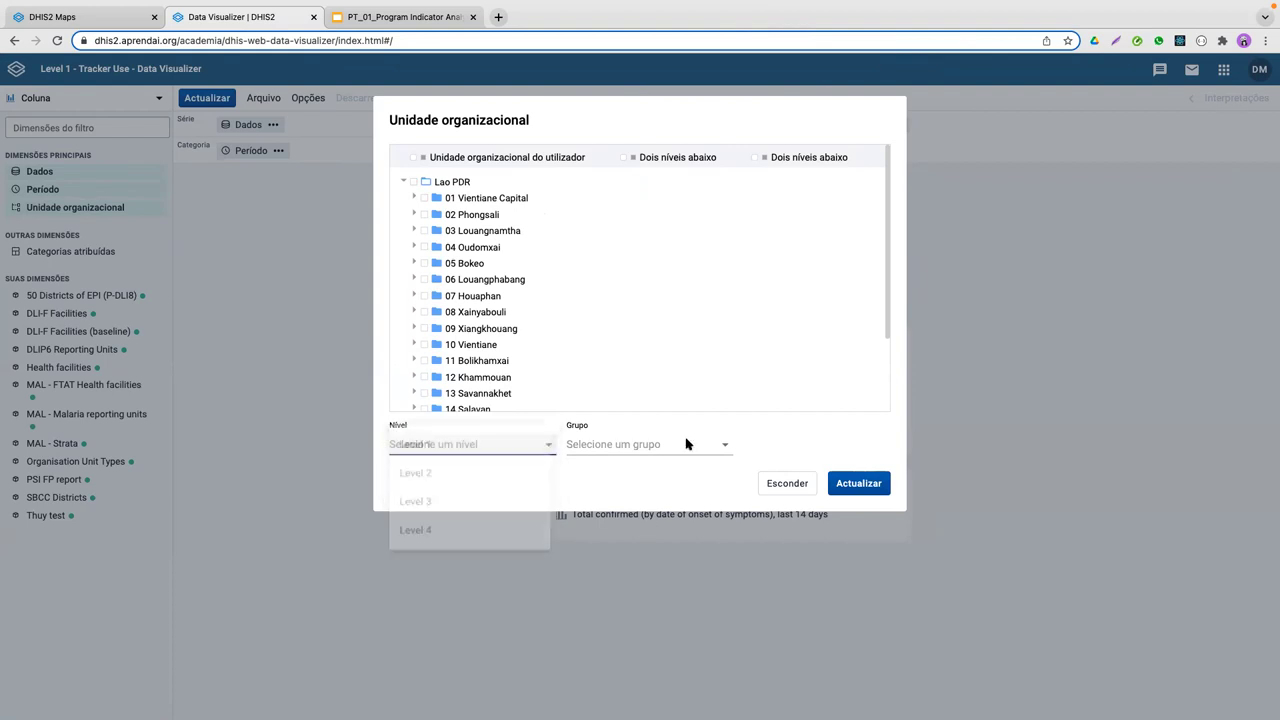
{"action": "left_click", "coordinate": [788, 485]}
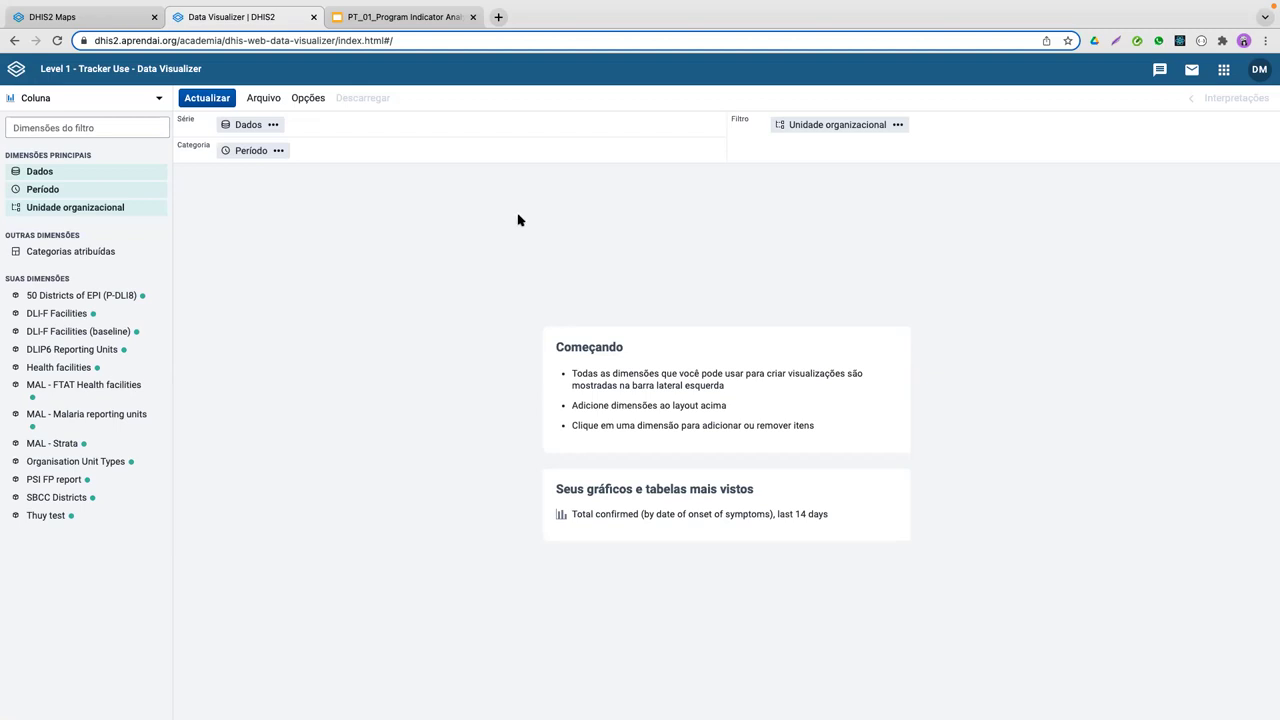
Step: Switch to the PT_01_Program Indicator Analysis presentation in Google Slides and add a new slide 10
{"action": "double_click", "coordinate": [330, 219]}
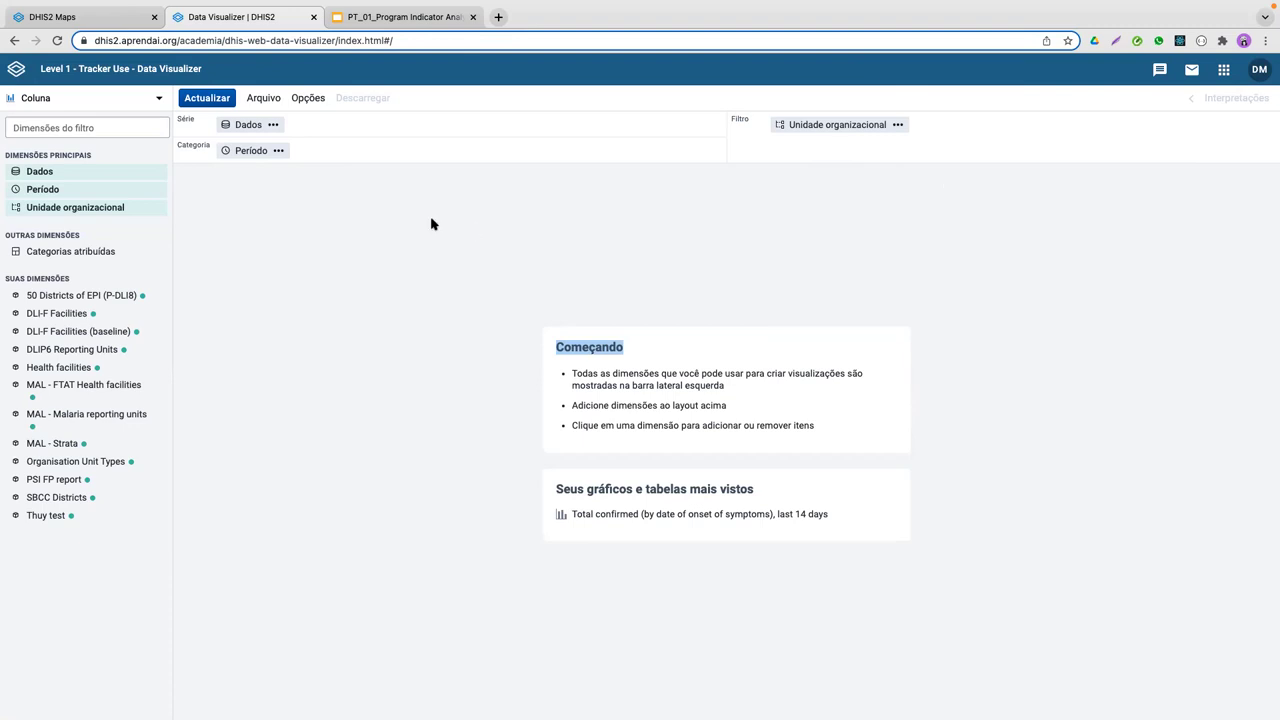
{"action": "left_click", "coordinate": [395, 15]}
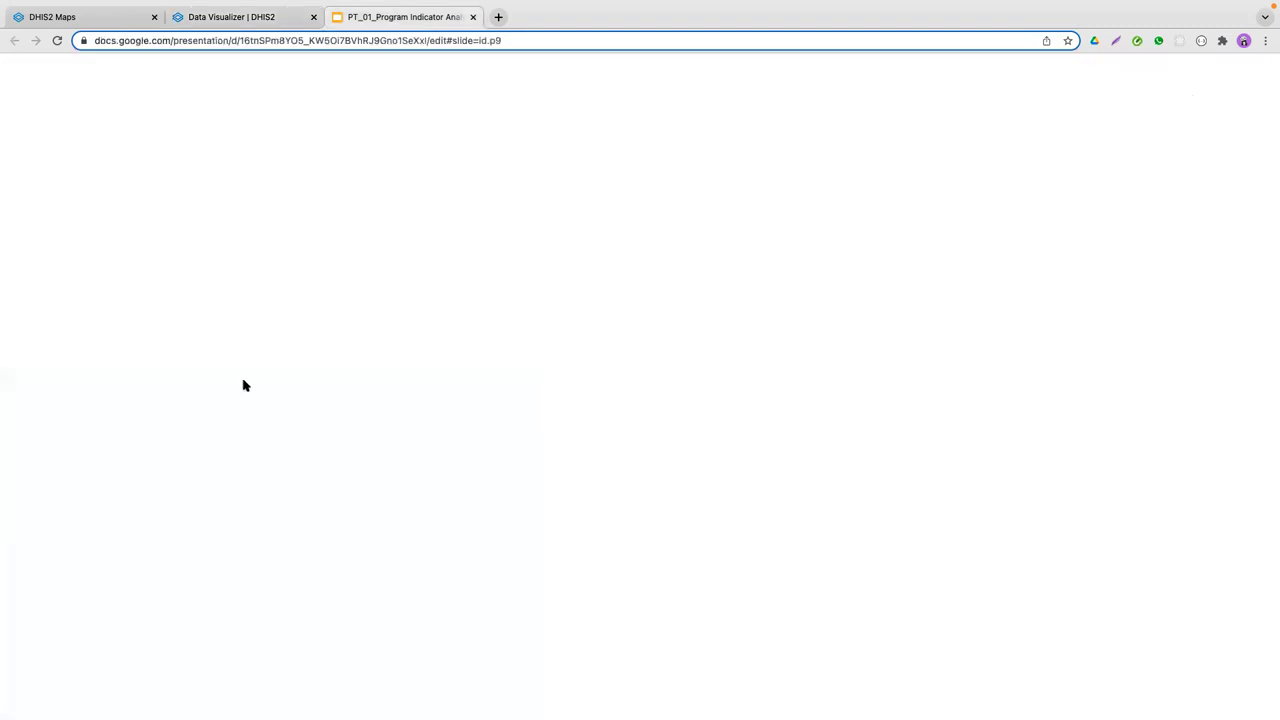
{"action": "left_click", "coordinate": [24, 110]}
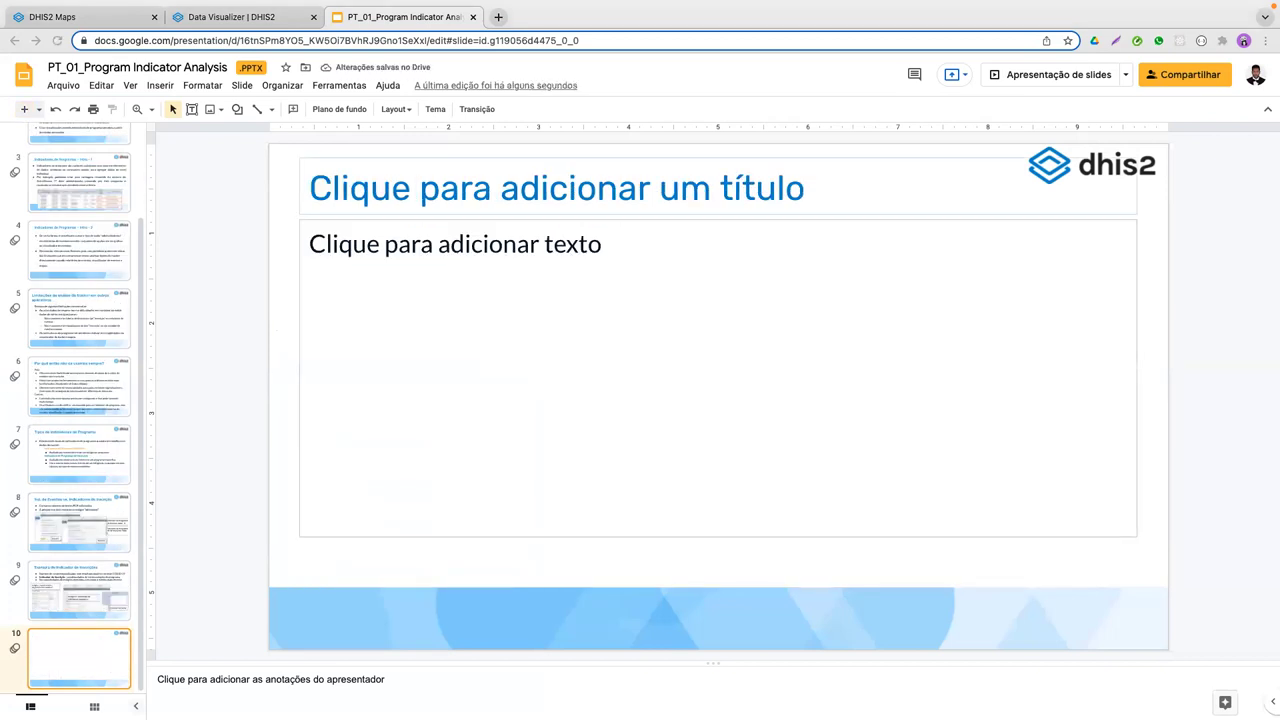
Step: Enter "Total de casos suspeitos para este ano com apresentação de gráfico de valor único" in slide 10's body and enlarge the text
{"action": "left_click", "coordinate": [478, 244]}
{"action": "type", "text": "Total de casos suspeitos para este ano com apresentação de gráfico de valor único"}
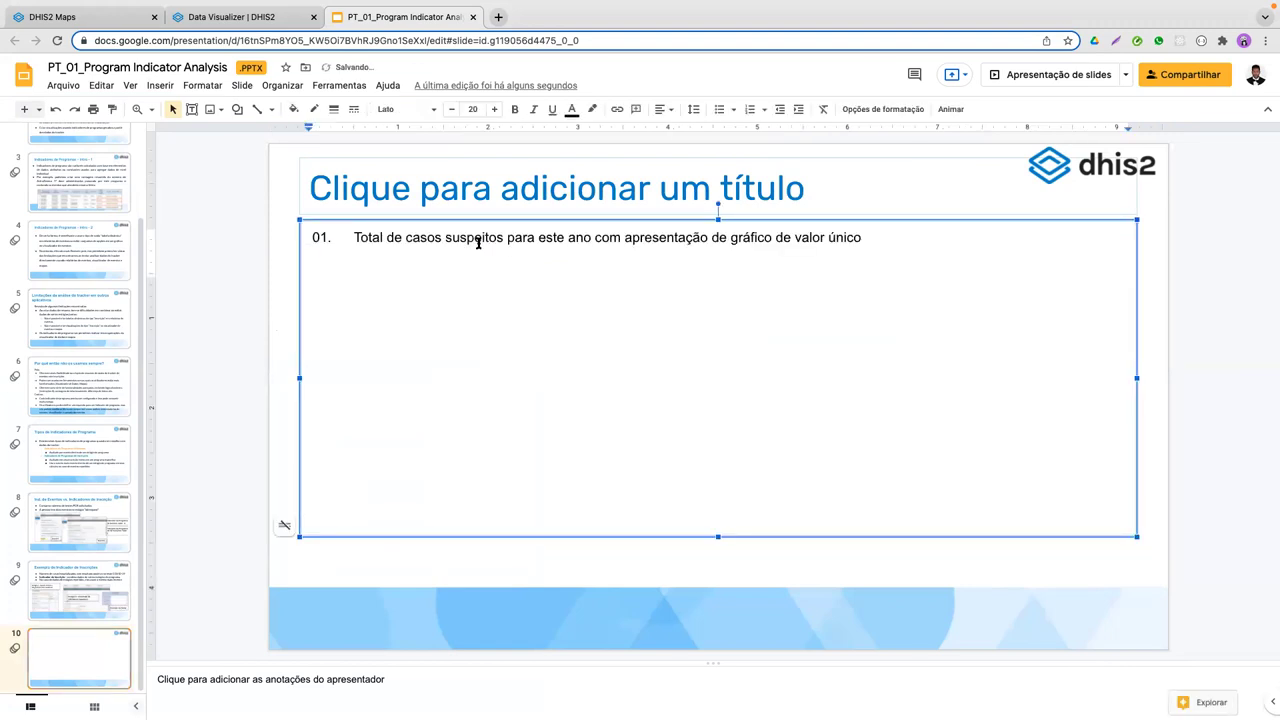
{"action": "key", "text": "ctrl+a"}
{"action": "left_click", "coordinate": [491, 111]}
{"action": "left_click", "coordinate": [491, 111]}
{"action": "left_click", "coordinate": [491, 111]}
{"action": "left_click", "coordinate": [491, 111]}
{"action": "left_click", "coordinate": [491, 111]}
{"action": "left_click", "coordinate": [491, 111]}
{"action": "left_click", "coordinate": [491, 111]}
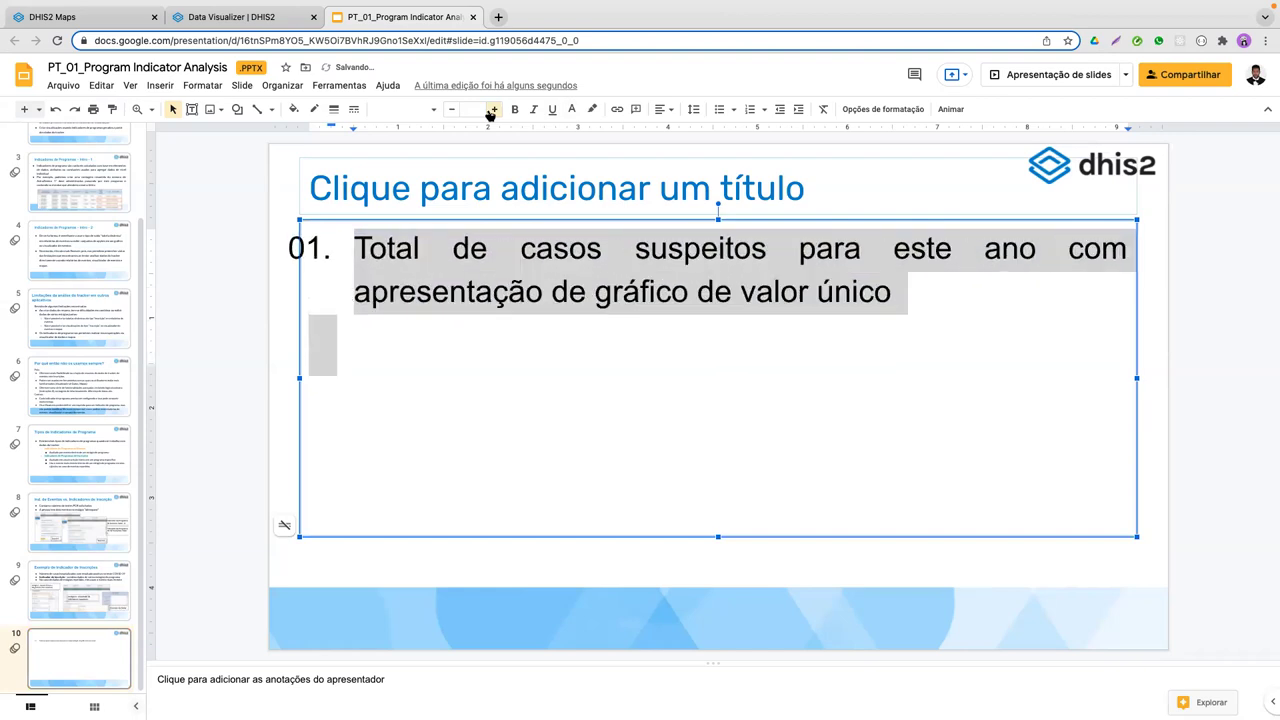
Step: Enlarge slide 10's body text to 30 pt and shorten its text box to fit the two lines
{"action": "left_click", "coordinate": [491, 111]}
{"action": "left_click", "coordinate": [491, 111]}
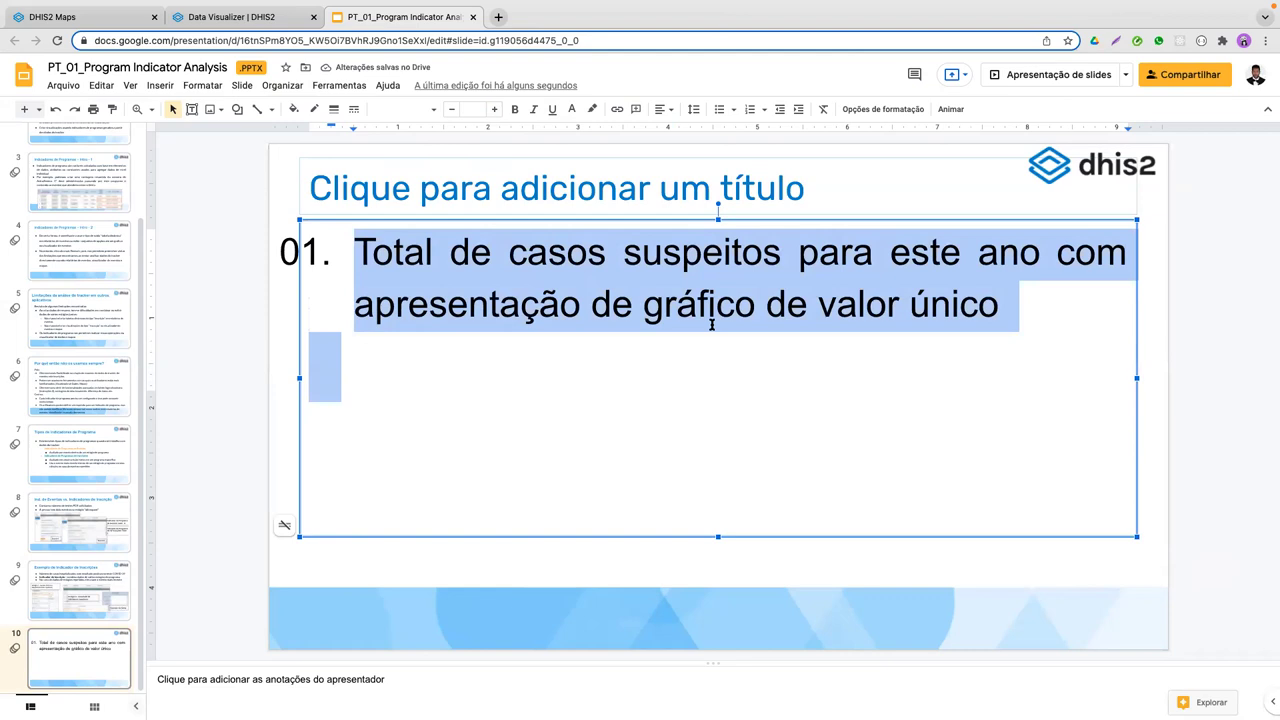
{"action": "left_click", "coordinate": [682, 366]}
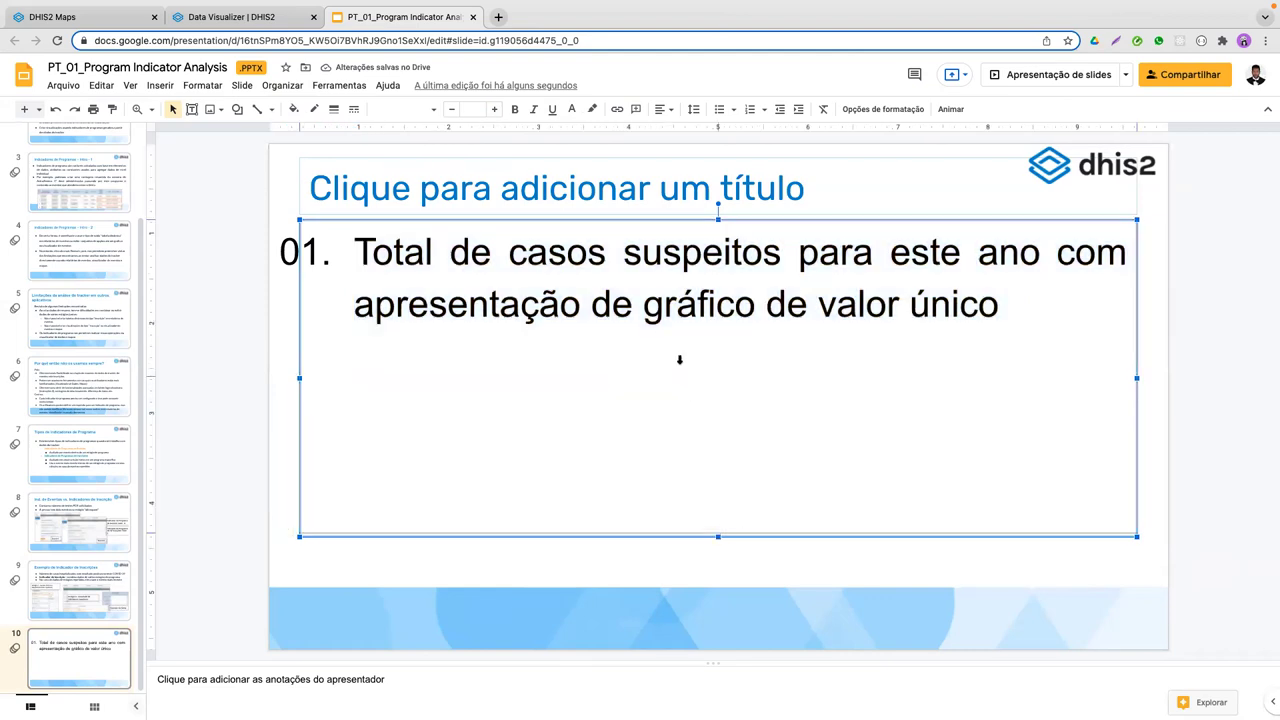
Step: Move the body text box slightly down the slide, away from the title
{"action": "key", "text": "Down"}
{"action": "key", "text": "Down"}
{"action": "key", "text": "Down"}
{"action": "key", "text": "Down"}
{"action": "key", "text": "Down"}
{"action": "key", "text": "Down"}
{"action": "key", "text": "Down"}
{"action": "key", "text": "Down"}
{"action": "key", "text": "Down"}
{"action": "key", "text": "Down"}
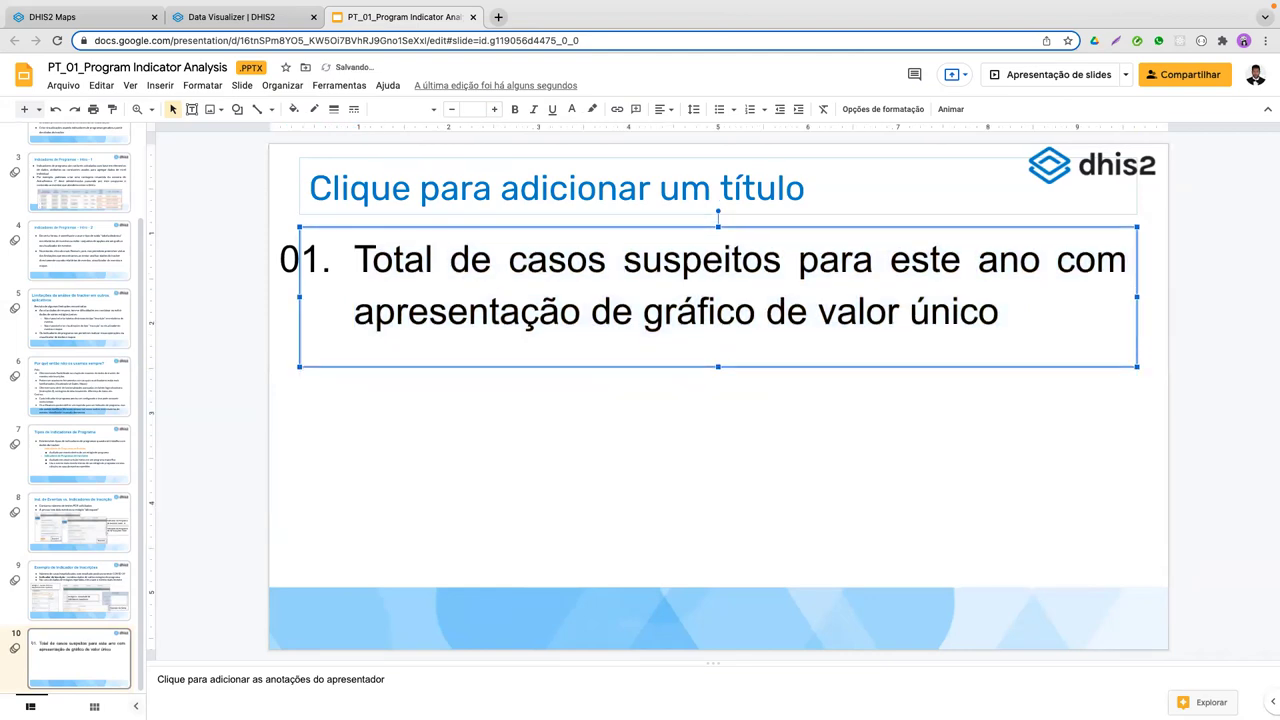
Step: Remove the list numbering from the body text and move its box further down toward the middle of the slide
{"action": "left_click", "coordinate": [342, 336]}
{"action": "key", "text": "BackSpace"}
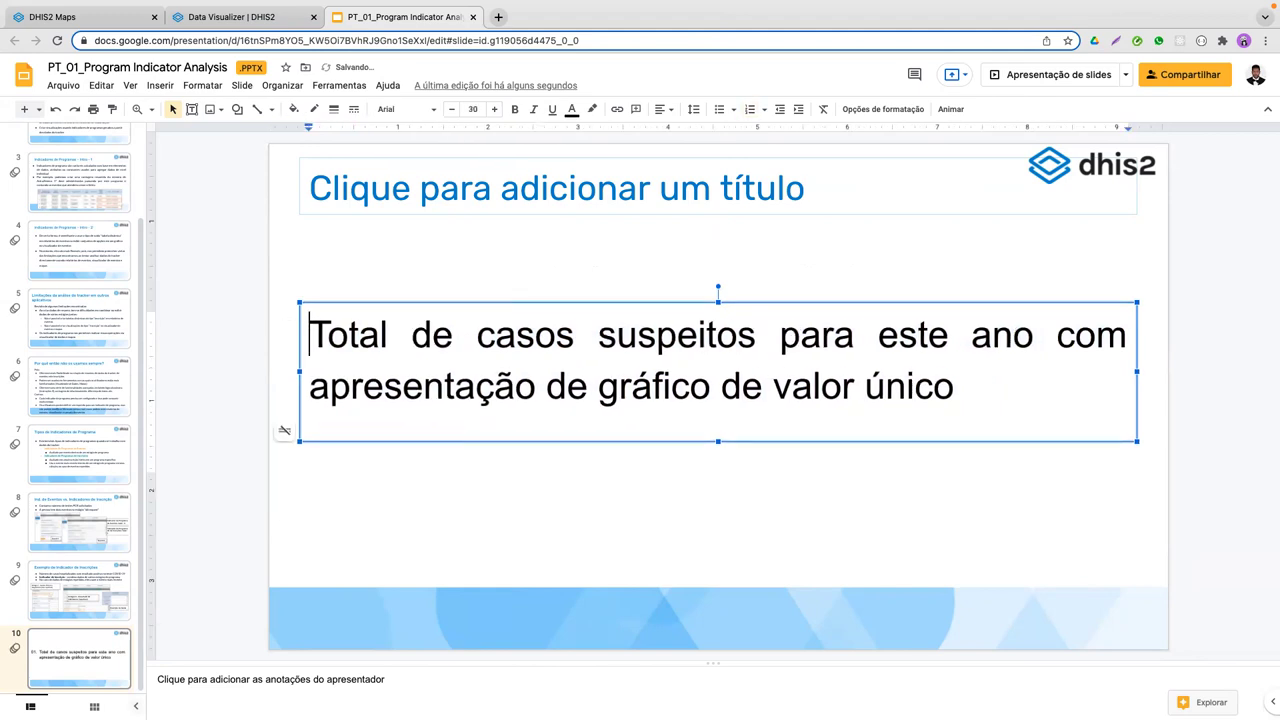
{"action": "key", "text": "Escape"}
{"action": "key", "text": "Down"}
{"action": "key", "text": "Down"}
{"action": "key", "text": "Down"}
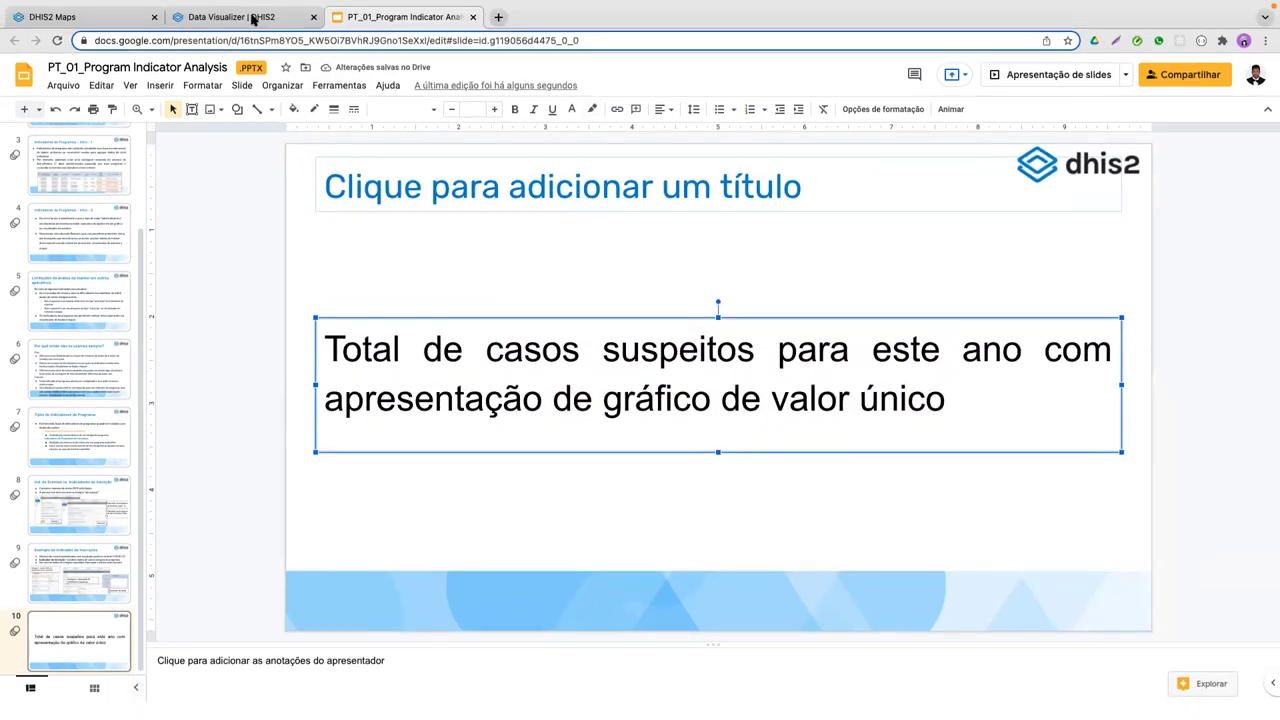
Step: Switch to the DHIS2 Data Visualizer and set the visualization type to Valor unico
{"action": "left_click", "coordinate": [254, 21]}
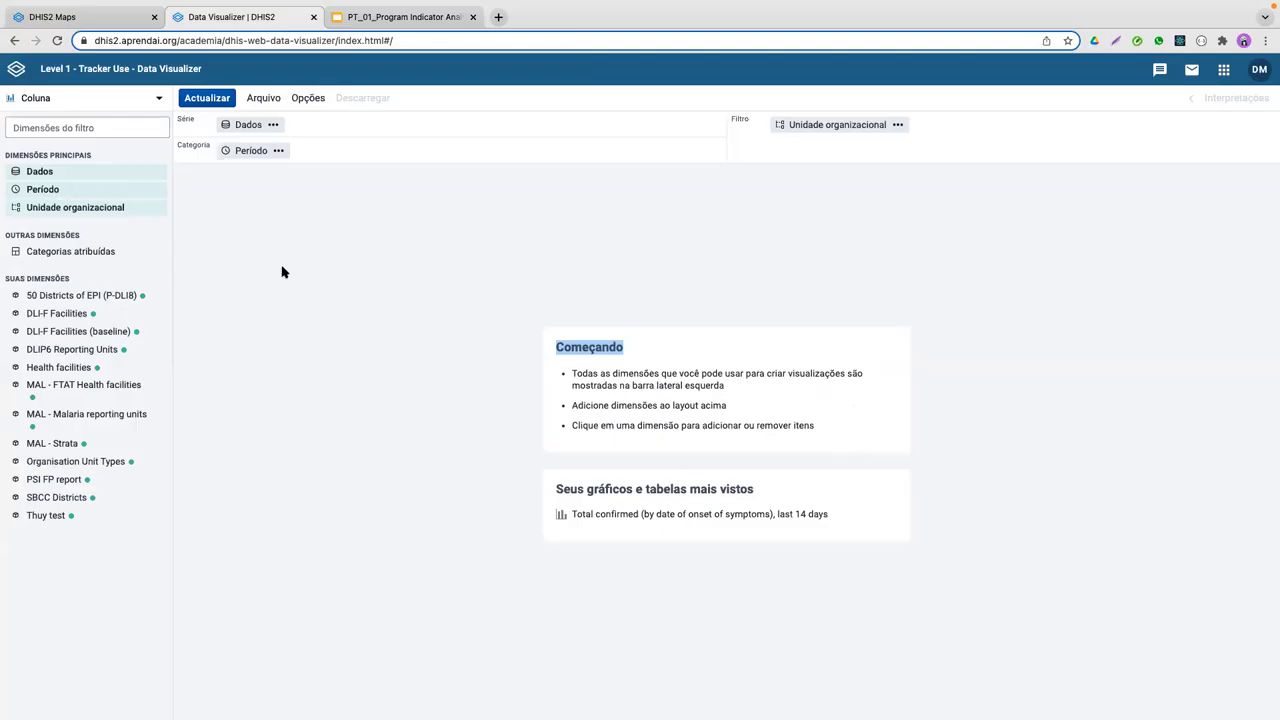
{"action": "left_click", "coordinate": [157, 100]}
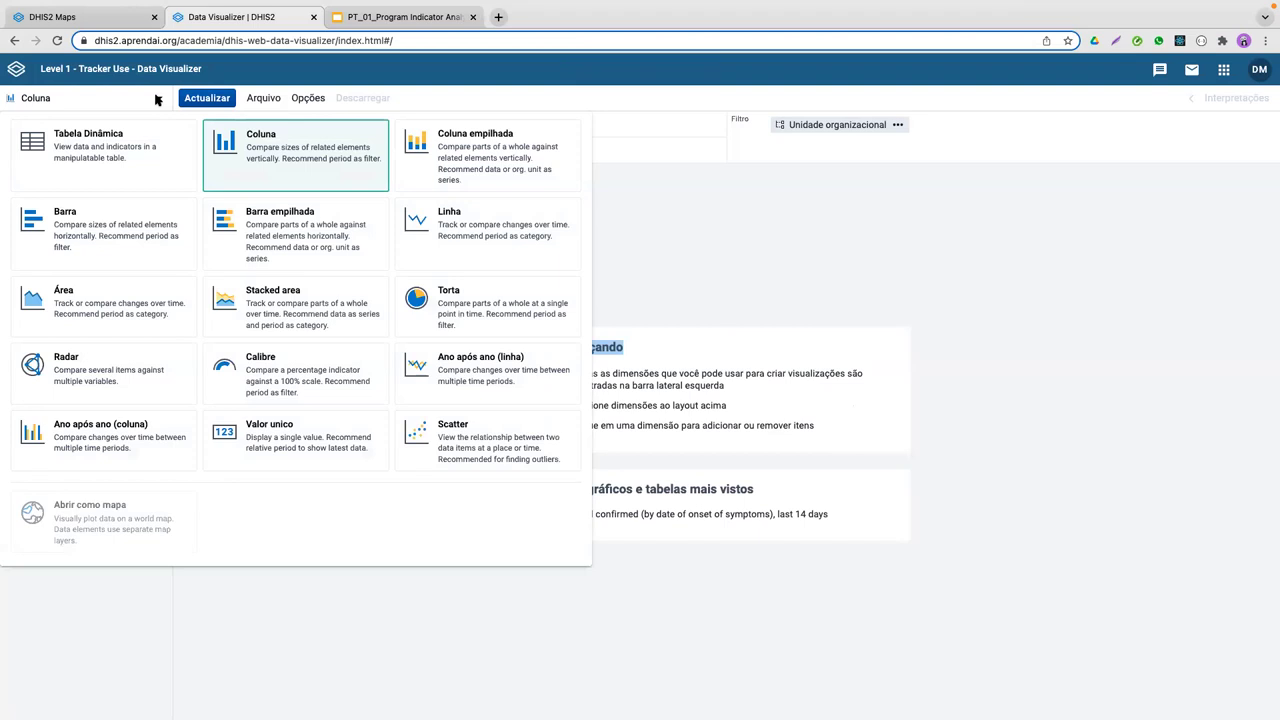
{"action": "left_click", "coordinate": [305, 435]}
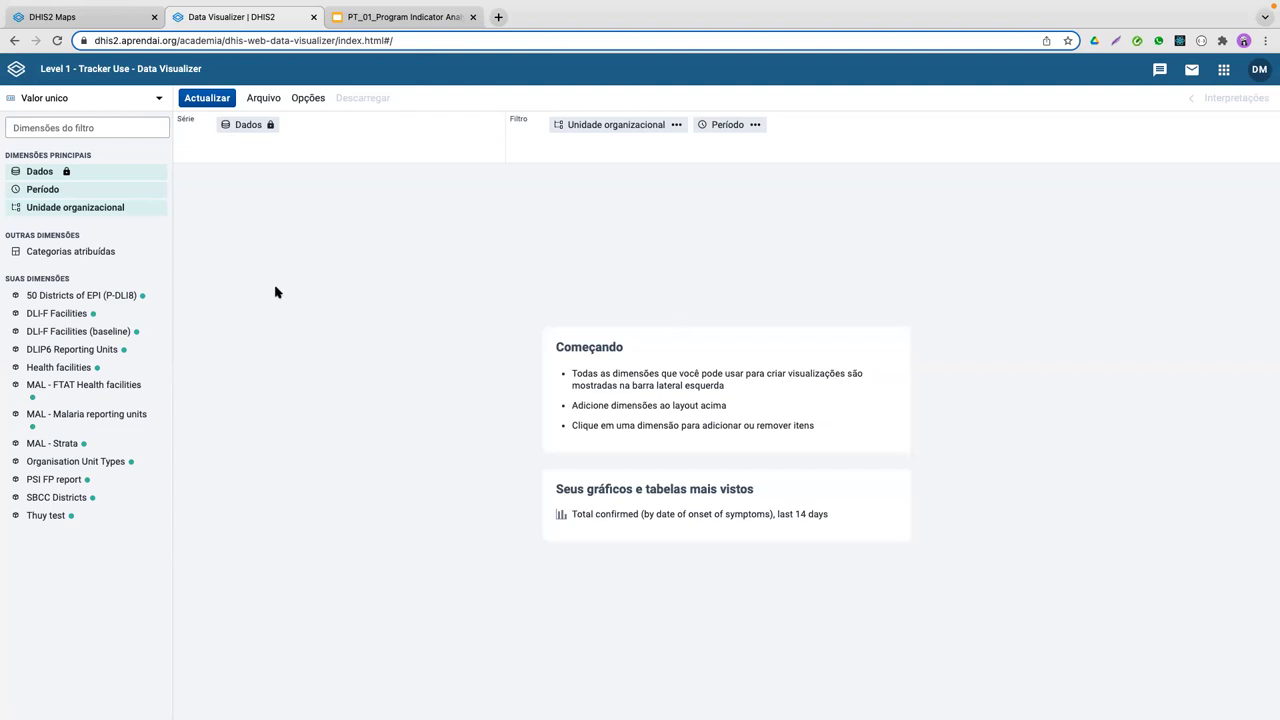
Step: Try the Tabela Dinâmica and Coluna visualization types, and switch back to Valor unico
{"action": "left_click", "coordinate": [35, 171]}
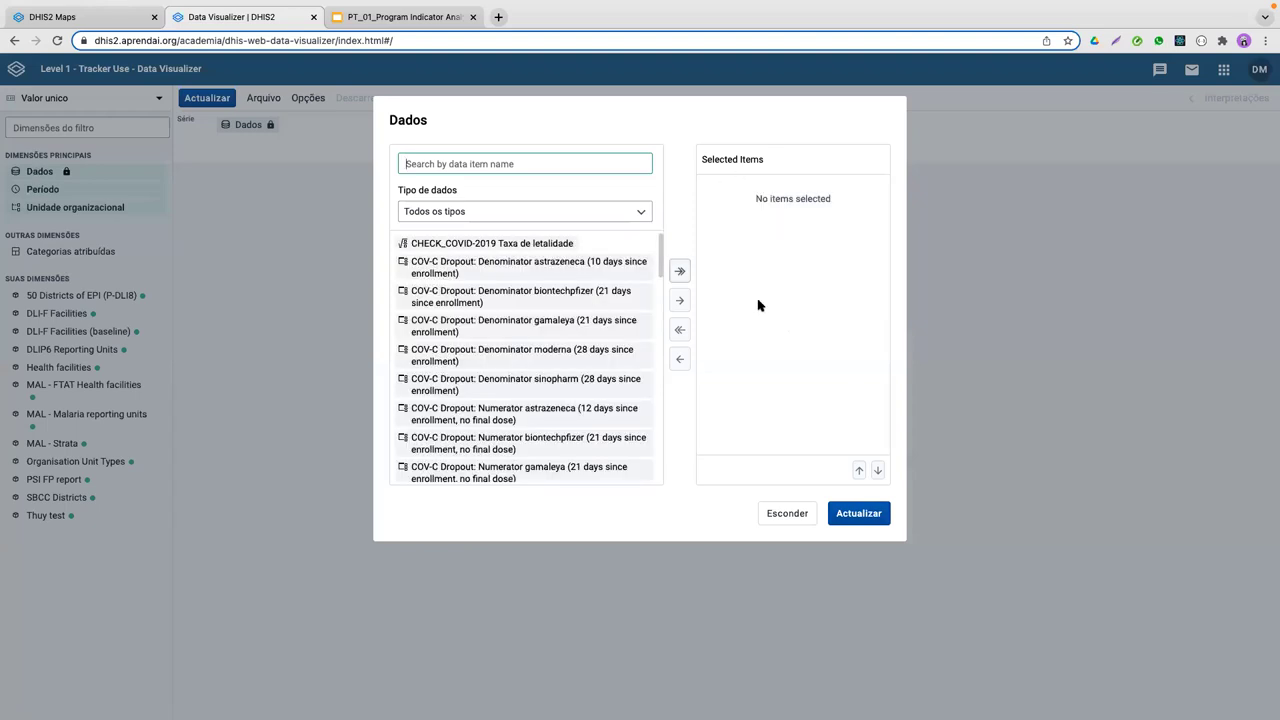
{"action": "left_click", "coordinate": [786, 514]}
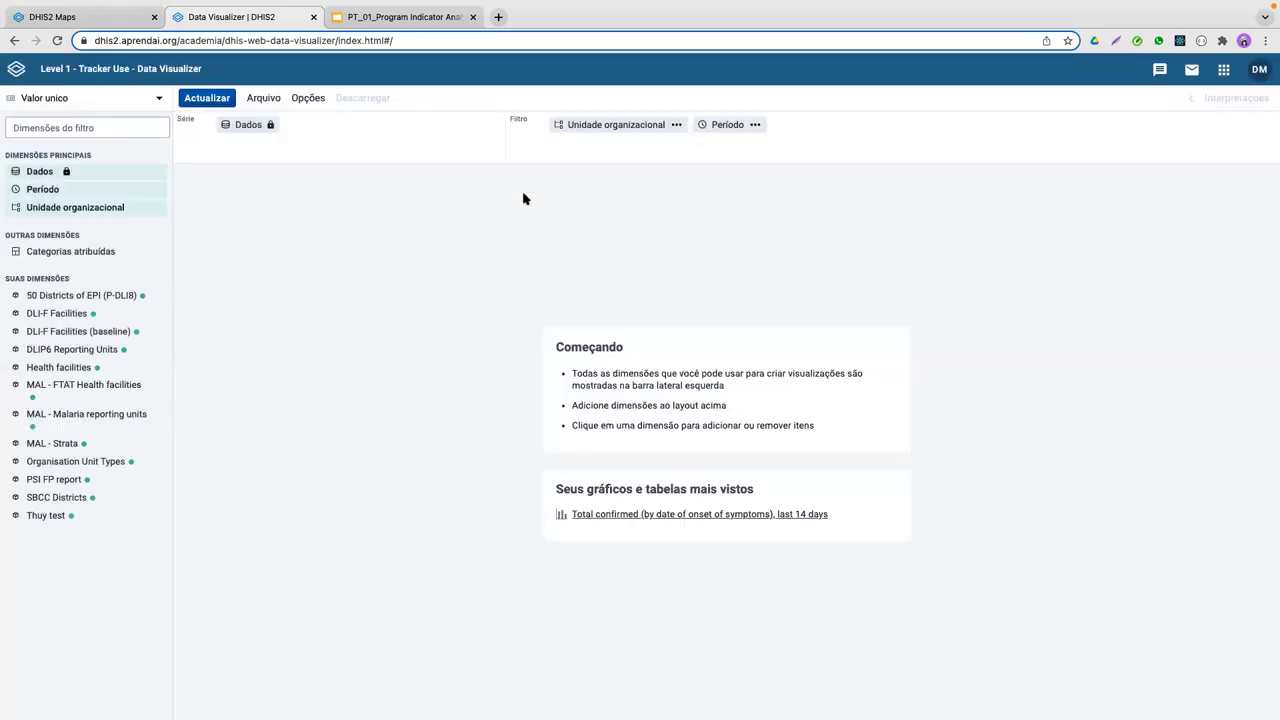
{"action": "left_click", "coordinate": [95, 99]}
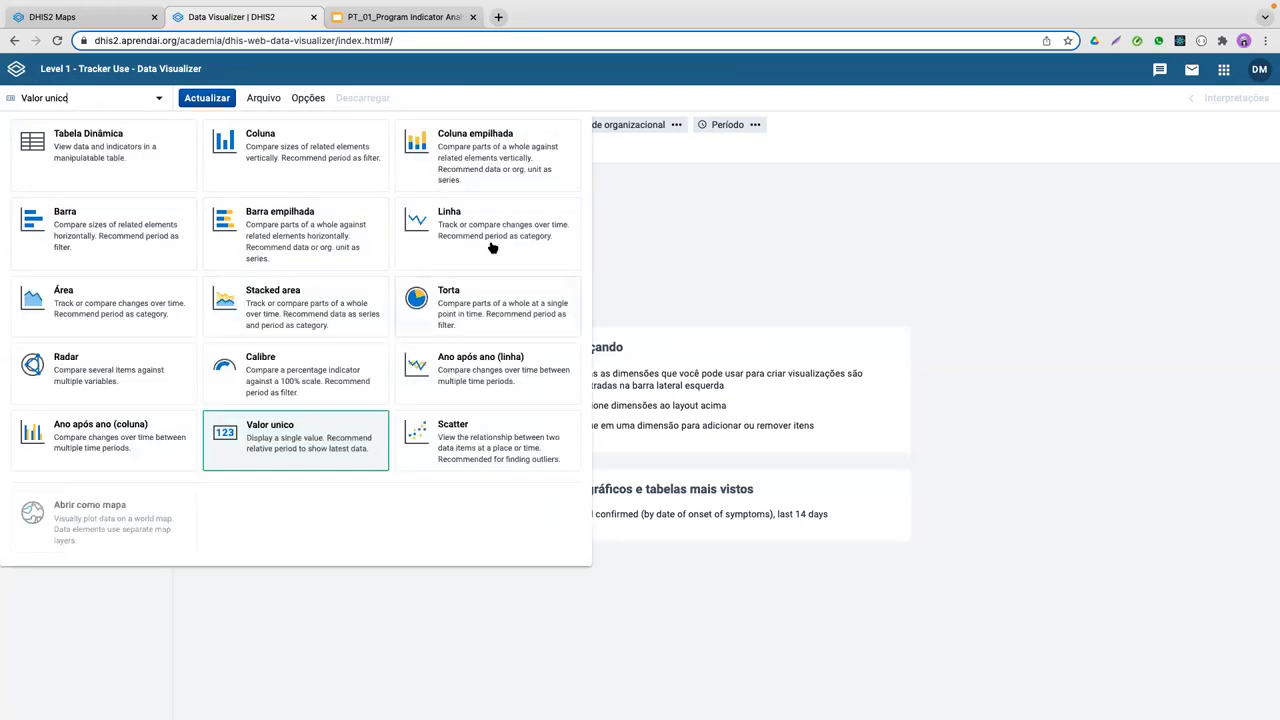
{"action": "left_click", "coordinate": [335, 118]}
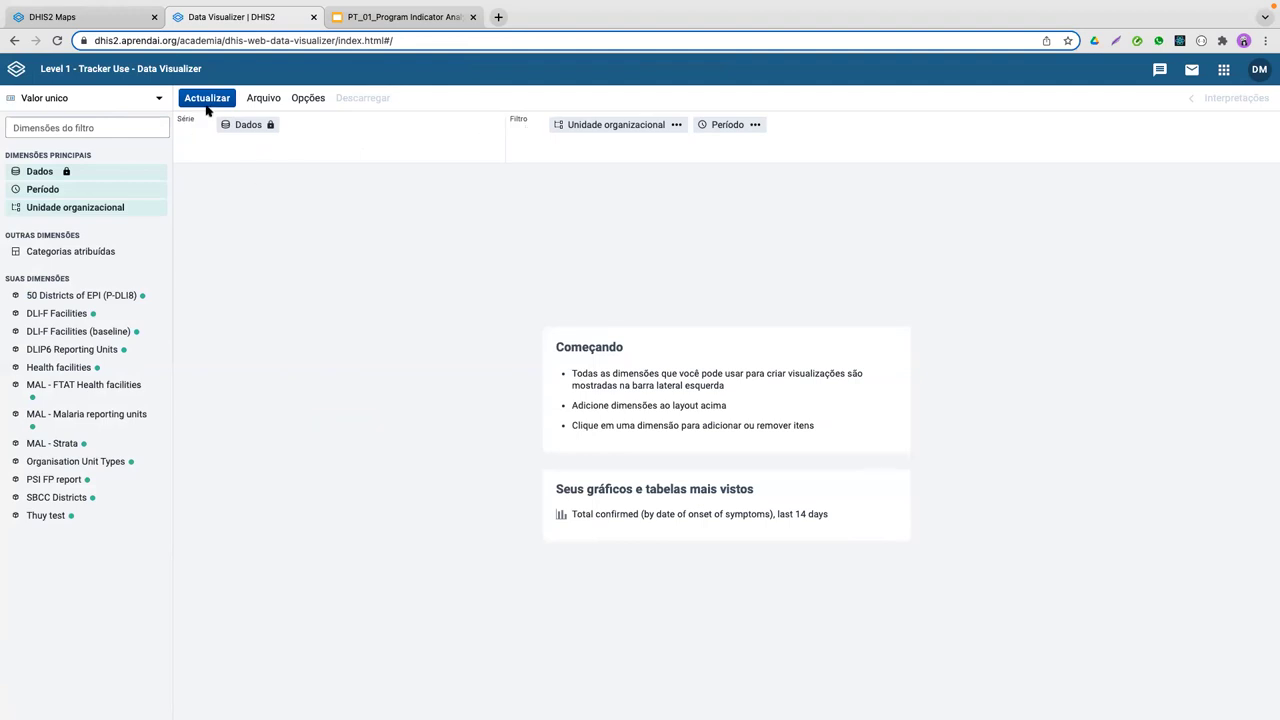
{"action": "left_click", "coordinate": [155, 100]}
{"action": "left_click", "coordinate": [794, 191]}
{"action": "left_click", "coordinate": [158, 97]}
{"action": "left_click", "coordinate": [108, 137]}
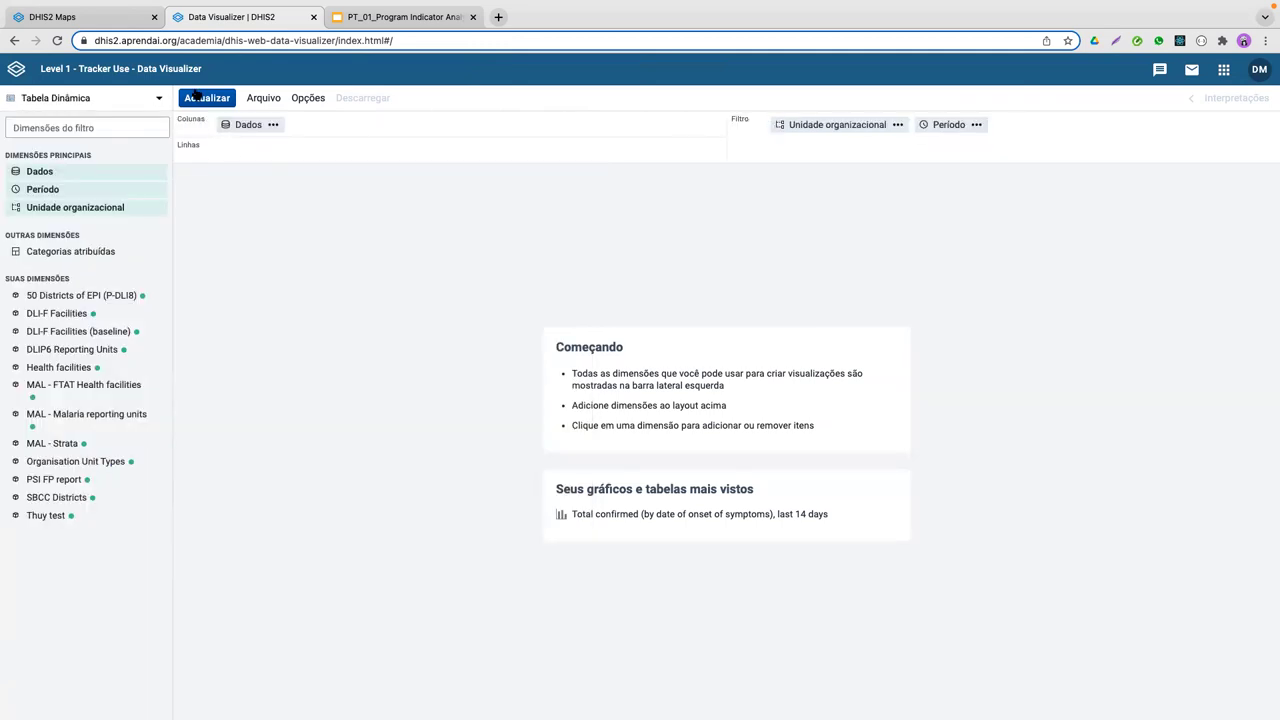
{"action": "left_click", "coordinate": [138, 98]}
{"action": "left_click", "coordinate": [274, 157]}
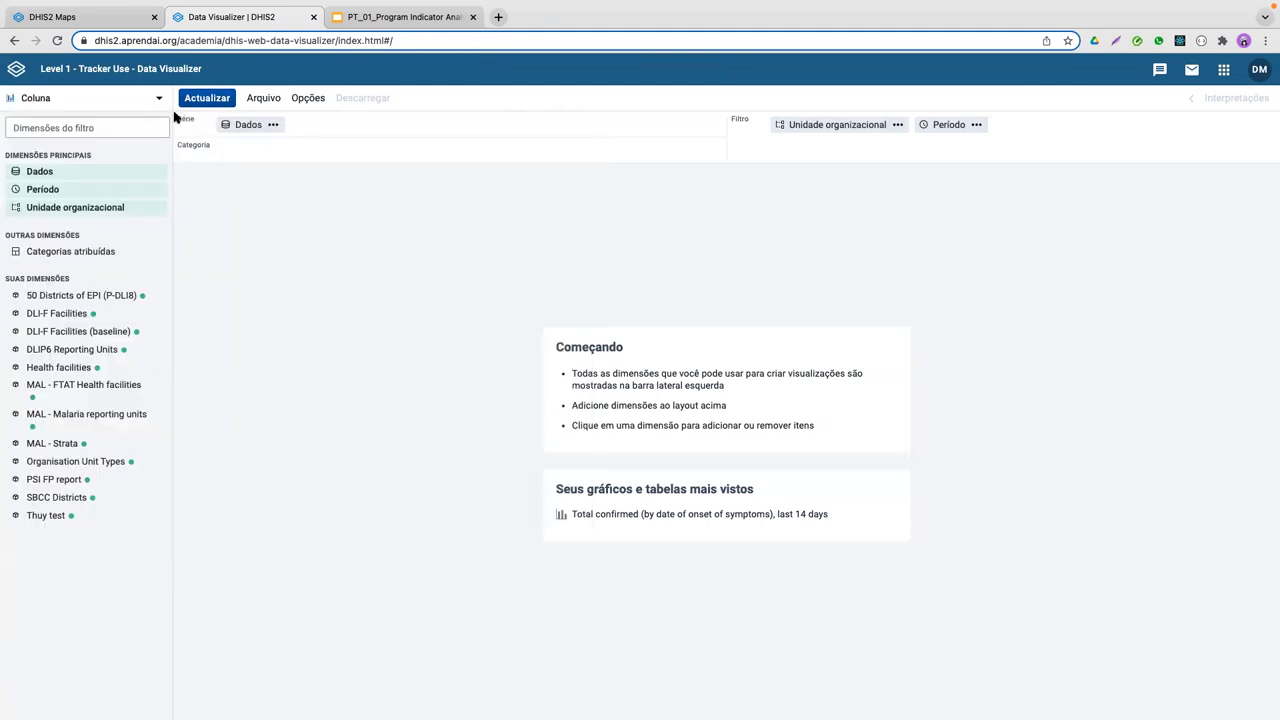
{"action": "left_click", "coordinate": [86, 100]}
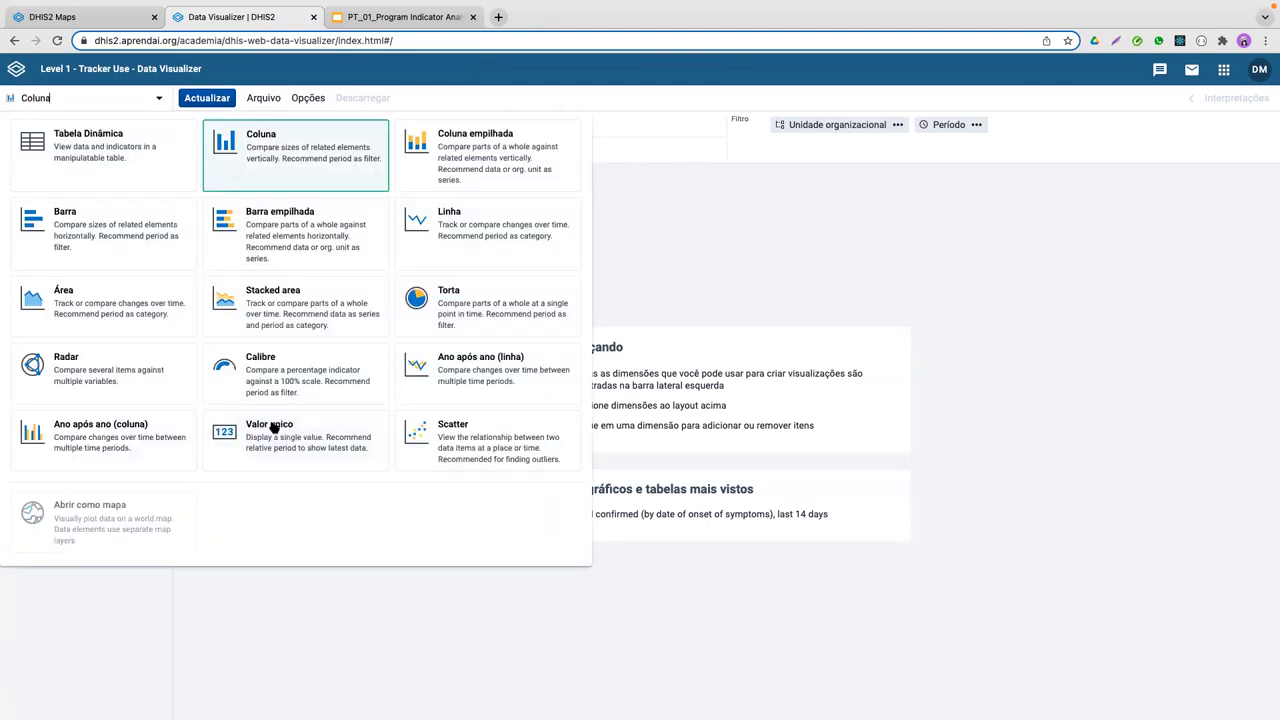
{"action": "left_click", "coordinate": [262, 425]}
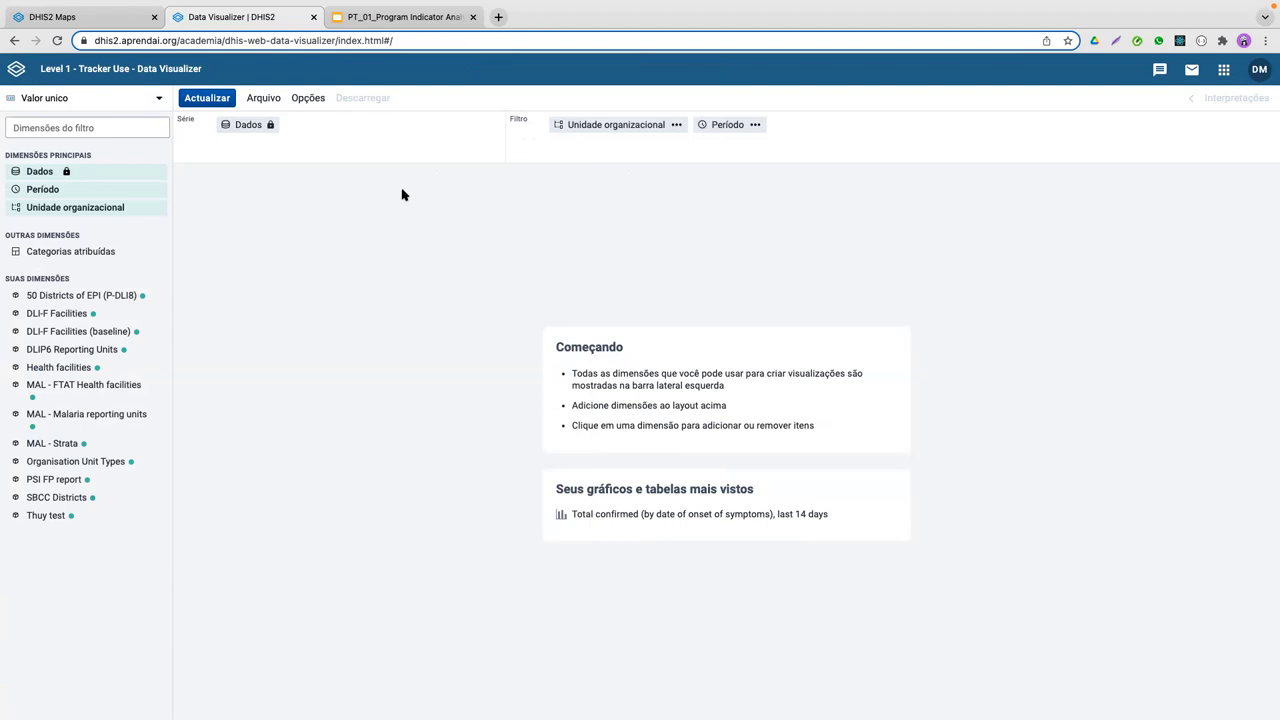
Step: Filter the Dados dimension by data type Indicador do programa and program COVID-19 Vigilância Baseada no Caso
{"action": "left_click", "coordinate": [31, 173]}
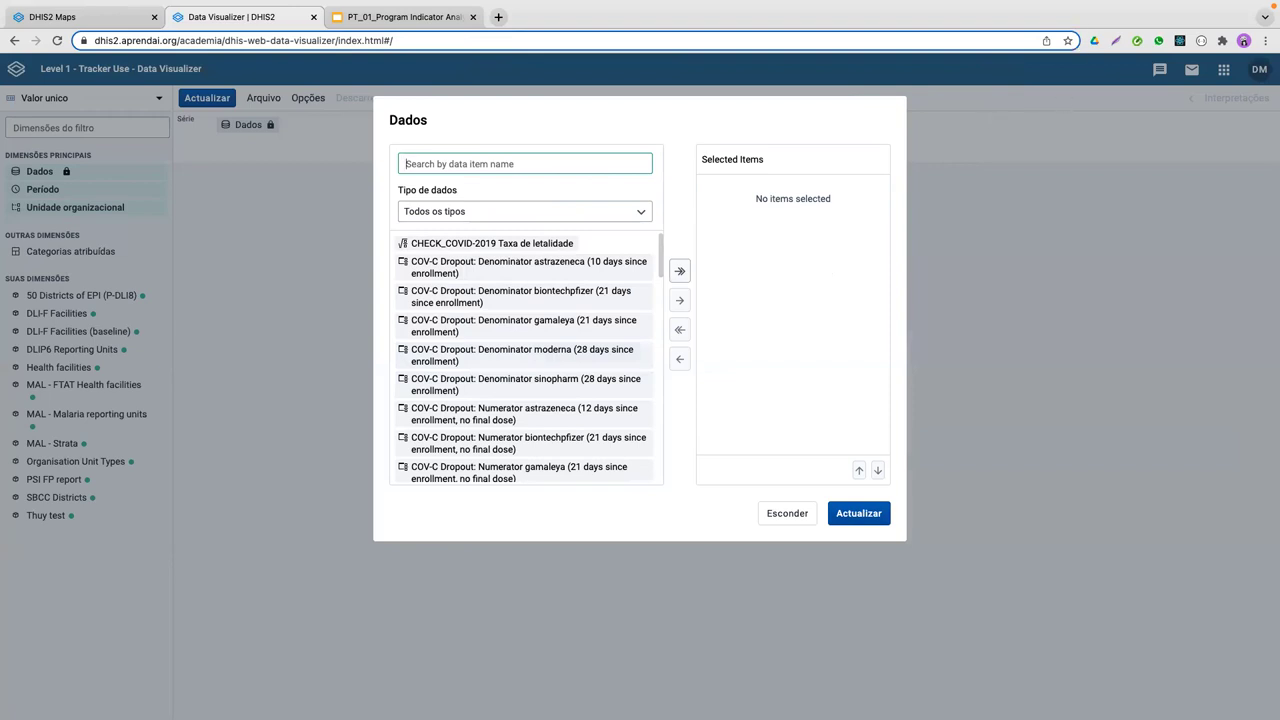
{"action": "left_click", "coordinate": [490, 212]}
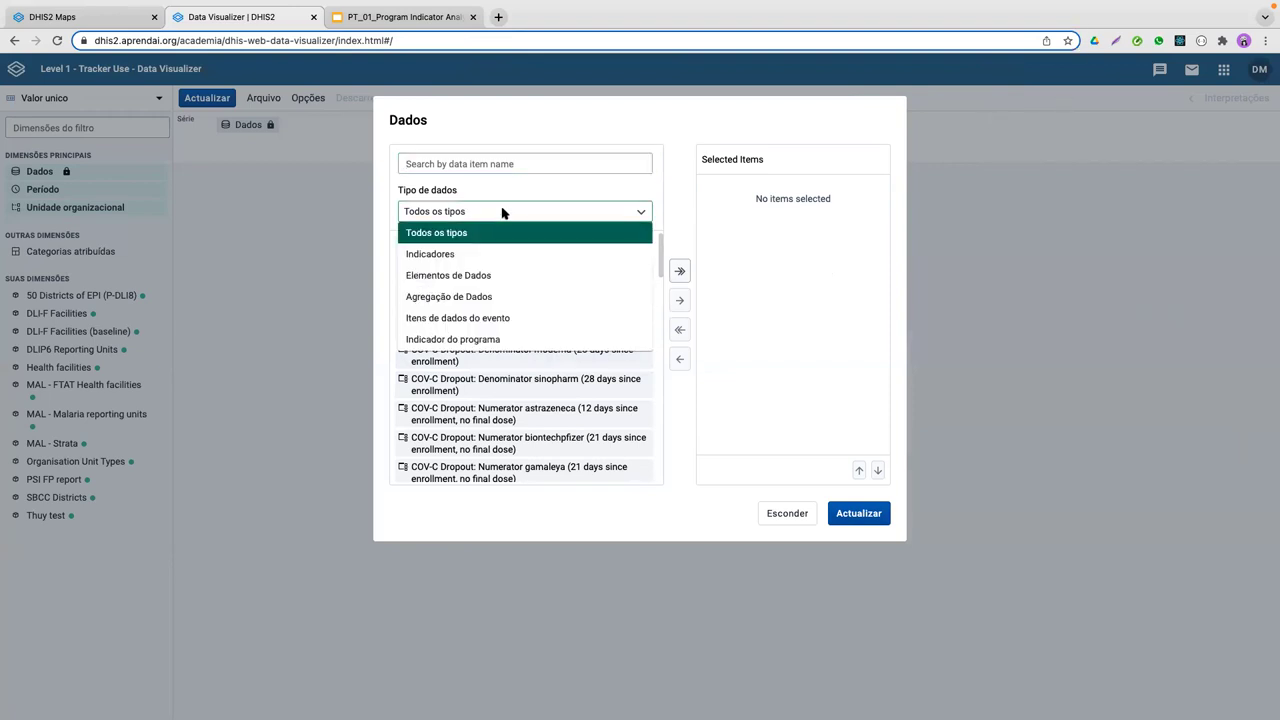
{"action": "left_click", "coordinate": [492, 339]}
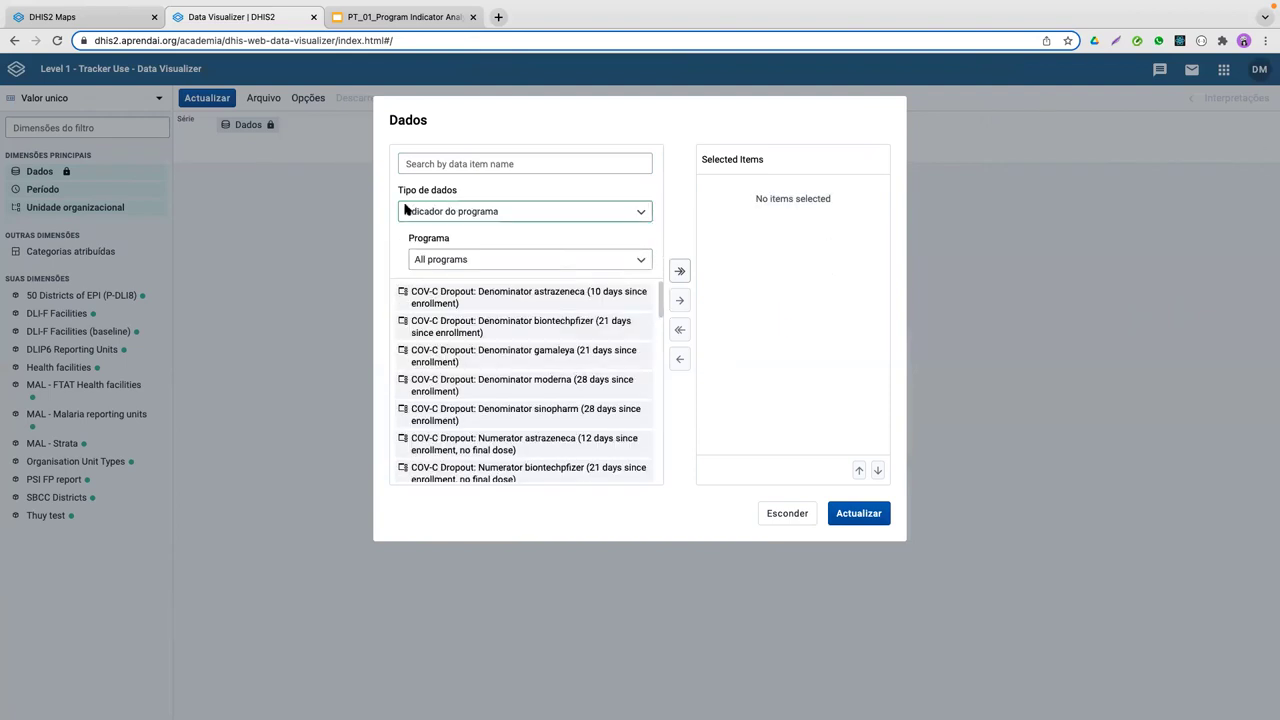
{"action": "left_click", "coordinate": [480, 261]}
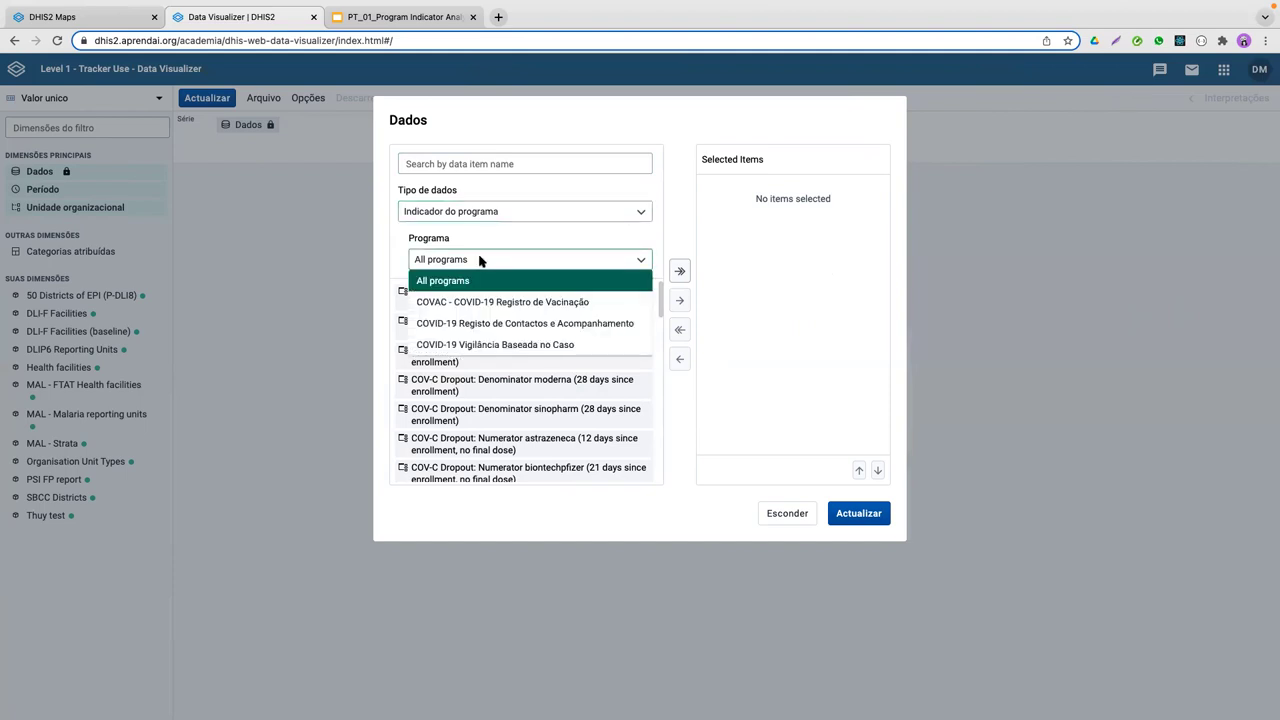
{"action": "left_click", "coordinate": [502, 345]}
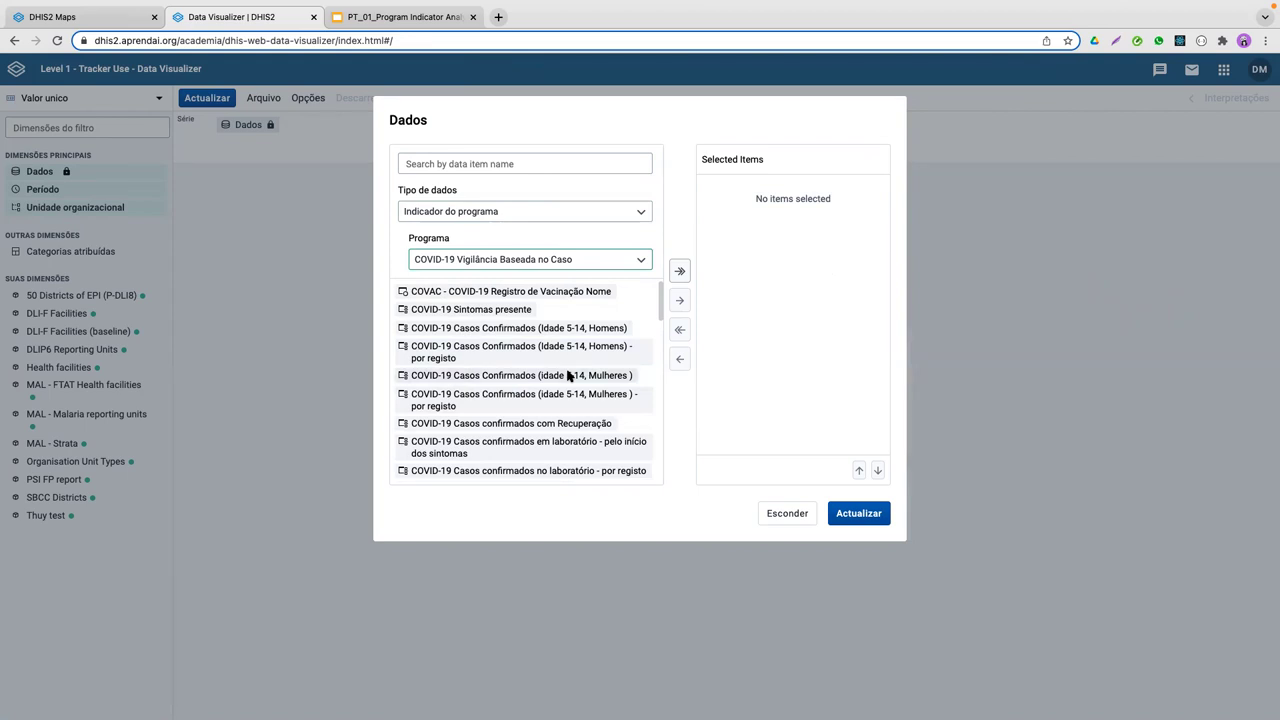
Step: Add the program indicator COVID-19 Casos suspeitos to the selected data items and close the Dados dimension
{"action": "scroll", "coordinate": [560, 390], "scroll_direction": "down", "scroll_amount": 1}
{"action": "scroll", "coordinate": [560, 390], "scroll_direction": "up", "scroll_amount": 1}
{"action": "scroll", "coordinate": [559, 388], "scroll_direction": "down", "scroll_amount": 5}
{"action": "scroll", "coordinate": [565, 392], "scroll_direction": "down", "scroll_amount": 5}
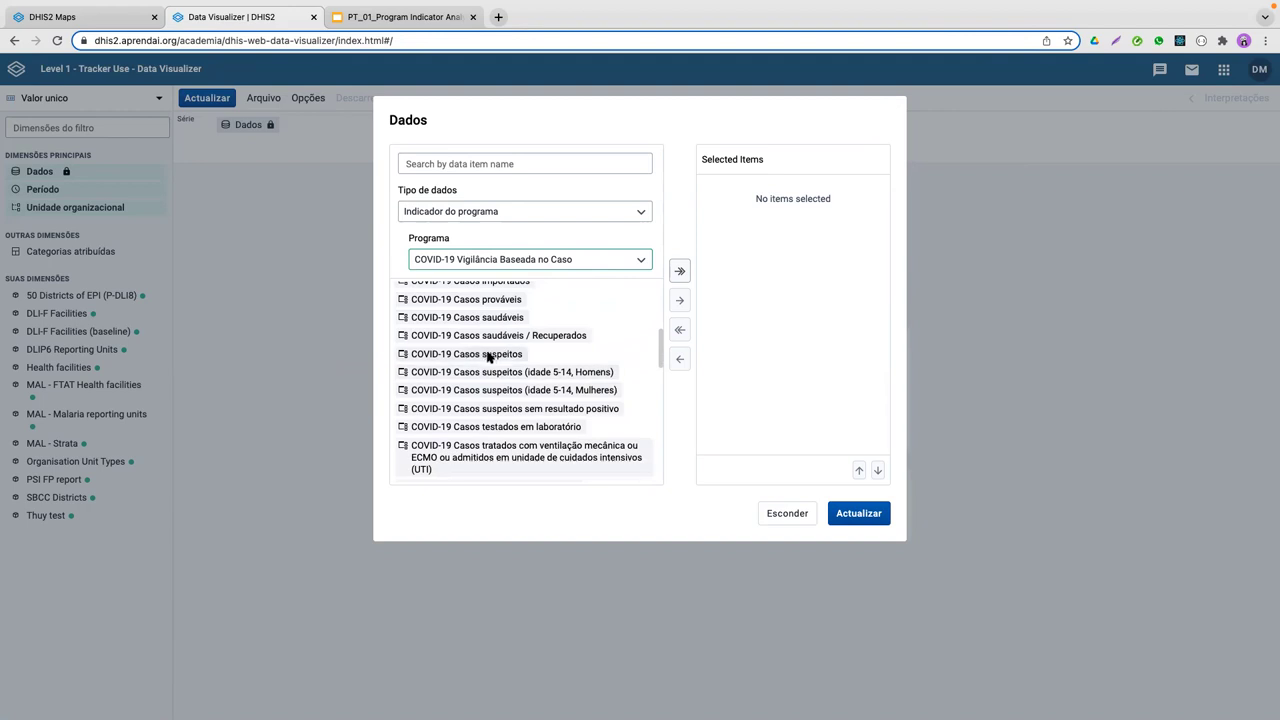
{"action": "left_click", "coordinate": [511, 353]}
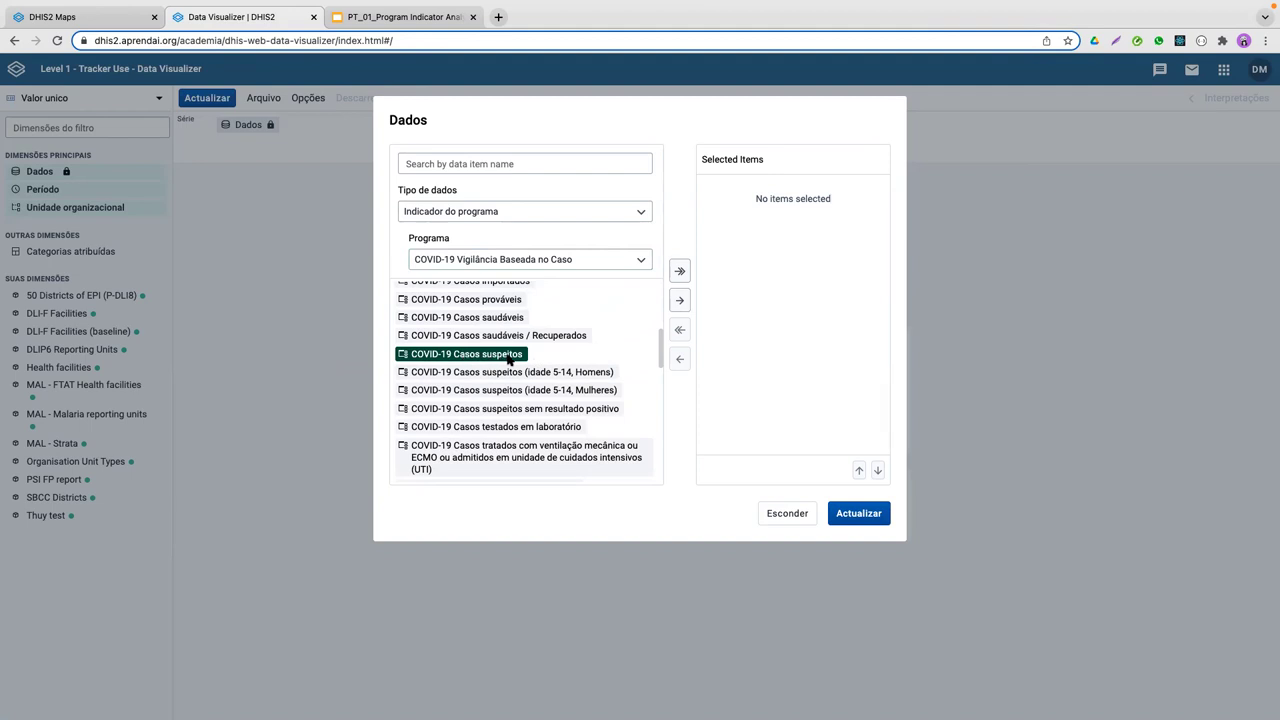
{"action": "left_click", "coordinate": [680, 301]}
{"action": "left_click", "coordinate": [786, 514]}
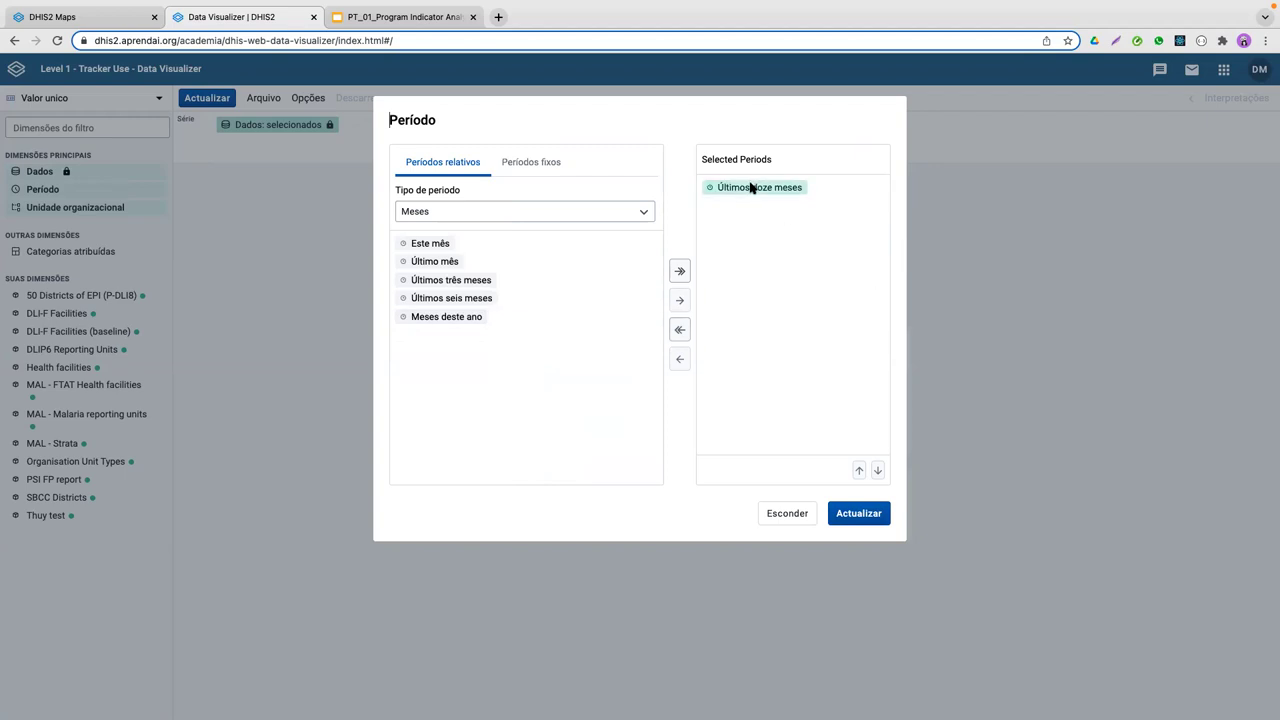
Step: Replace Últimos doze meses with the relative period Meses deste ano and close the Período dimension
{"action": "double_click", "coordinate": [751, 187]}
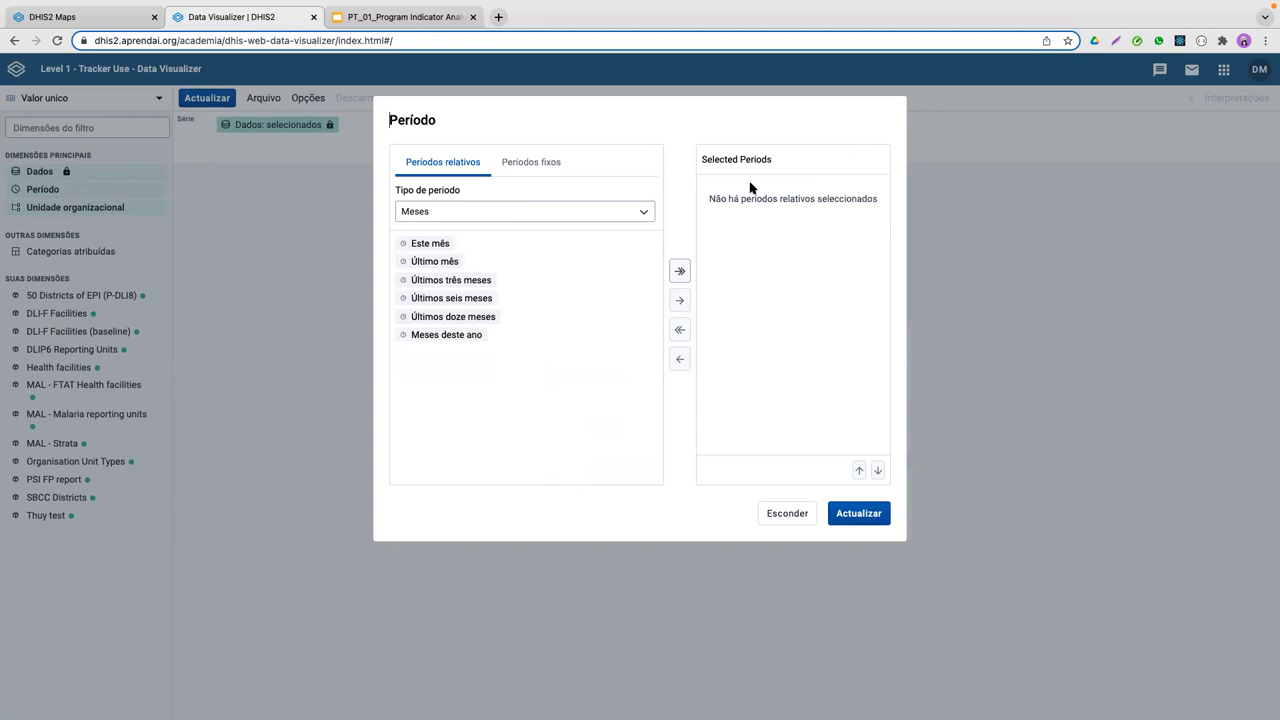
{"action": "left_click", "coordinate": [540, 212]}
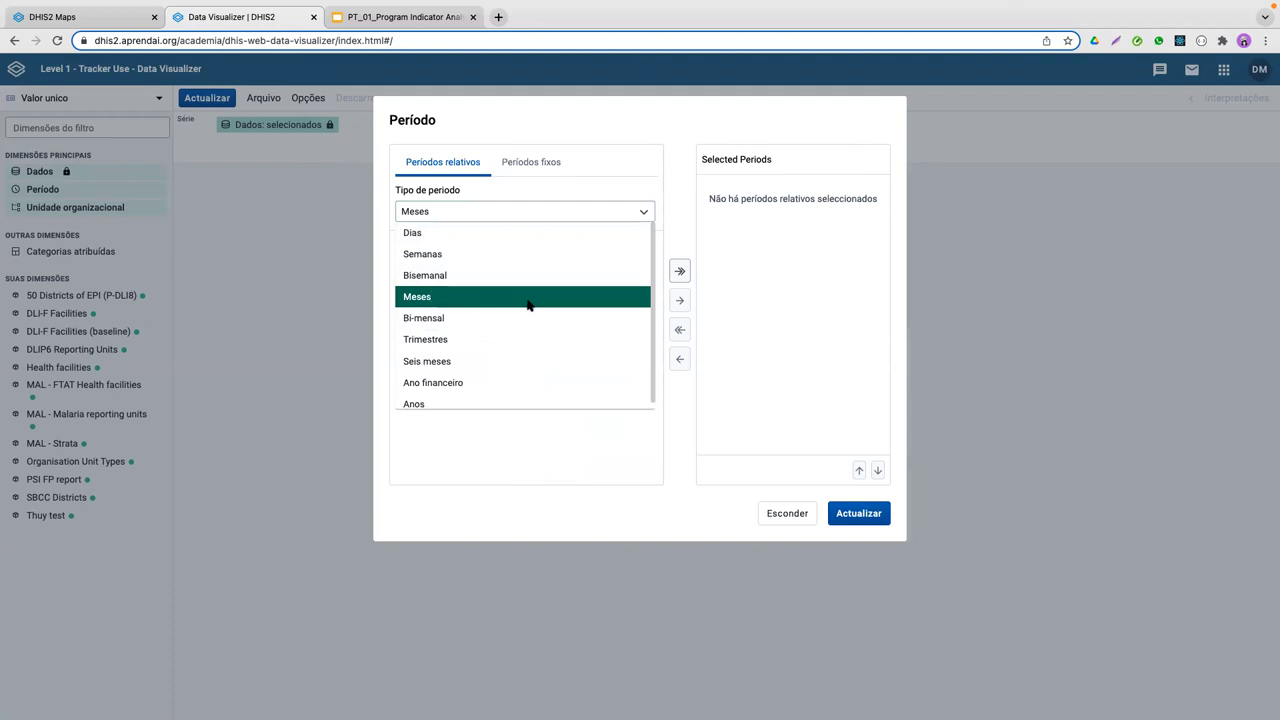
{"action": "left_click", "coordinate": [517, 440]}
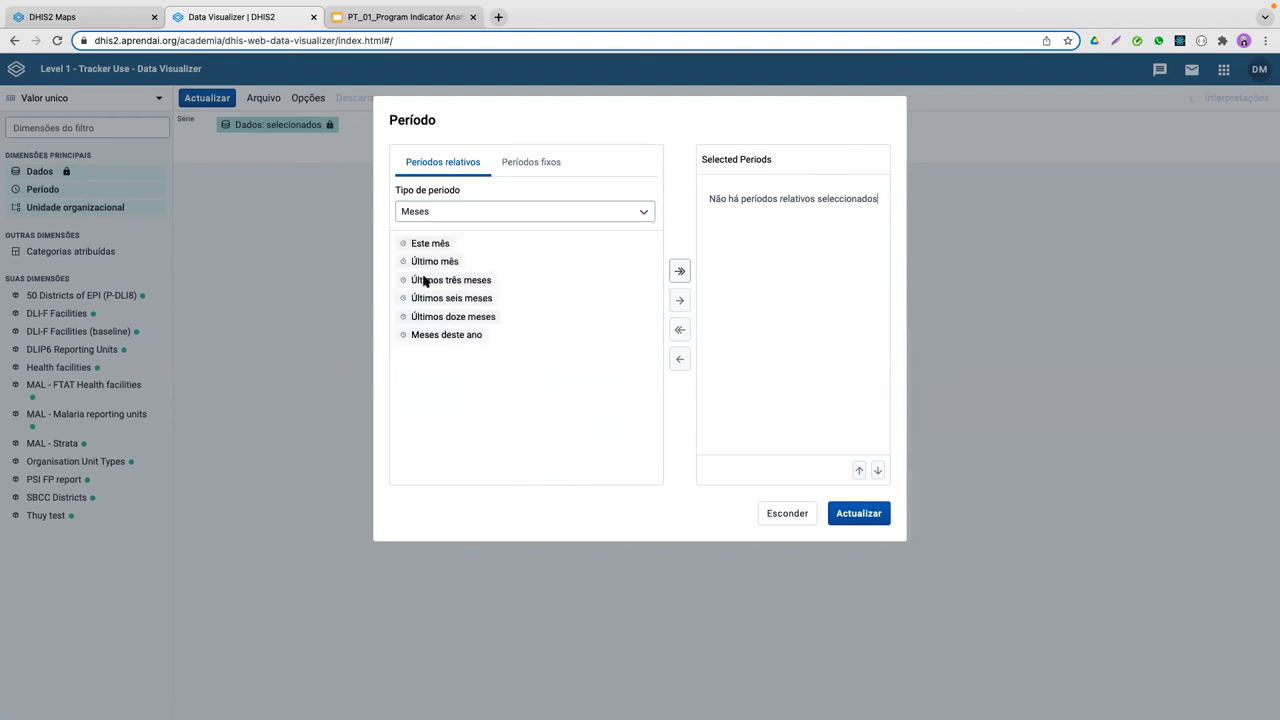
{"action": "double_click", "coordinate": [458, 335]}
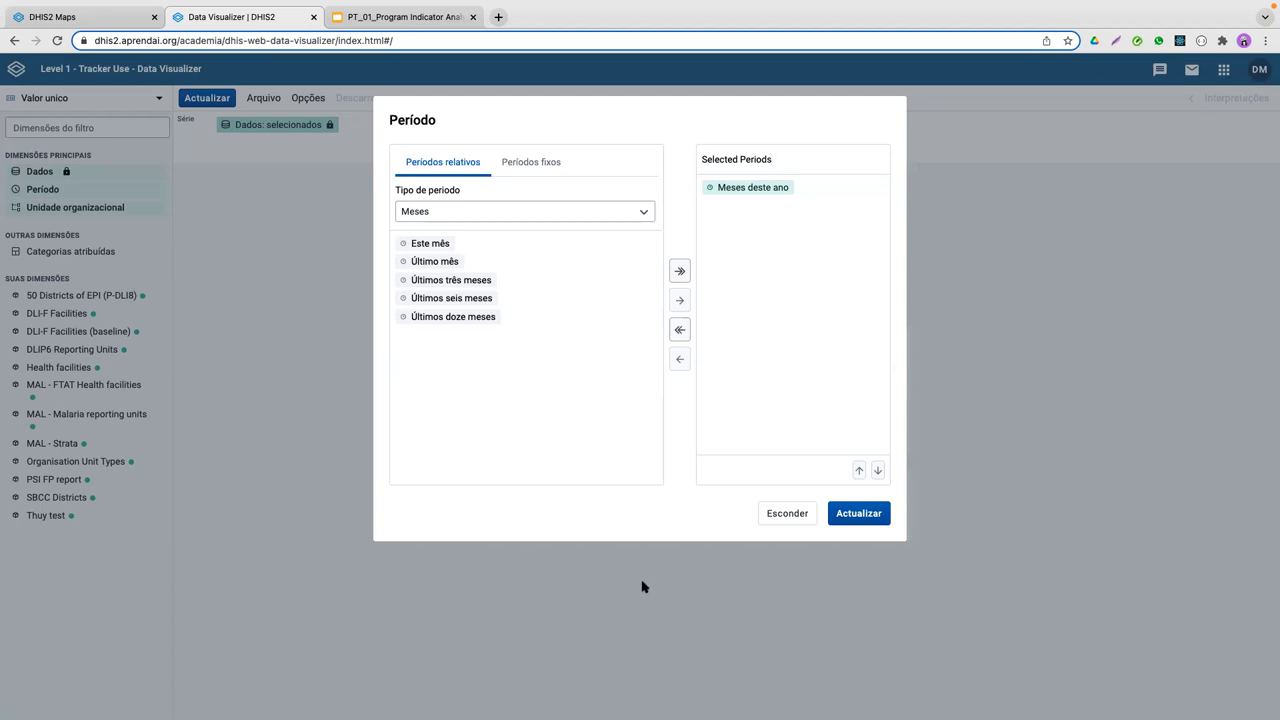
{"action": "left_click", "coordinate": [83, 210]}
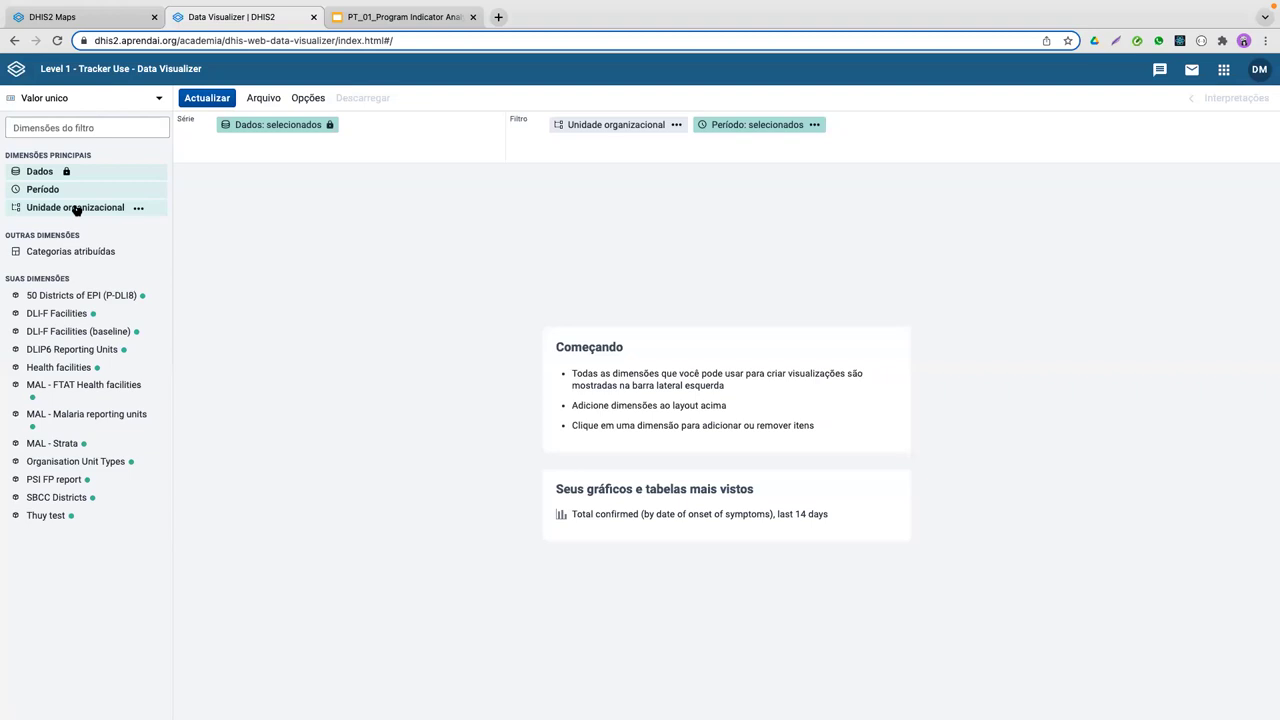
Step: Browse the Lao PDR organisation unit tree, select Unidade organizacional do utilizador and generate the single value chart
{"action": "left_click", "coordinate": [77, 207]}
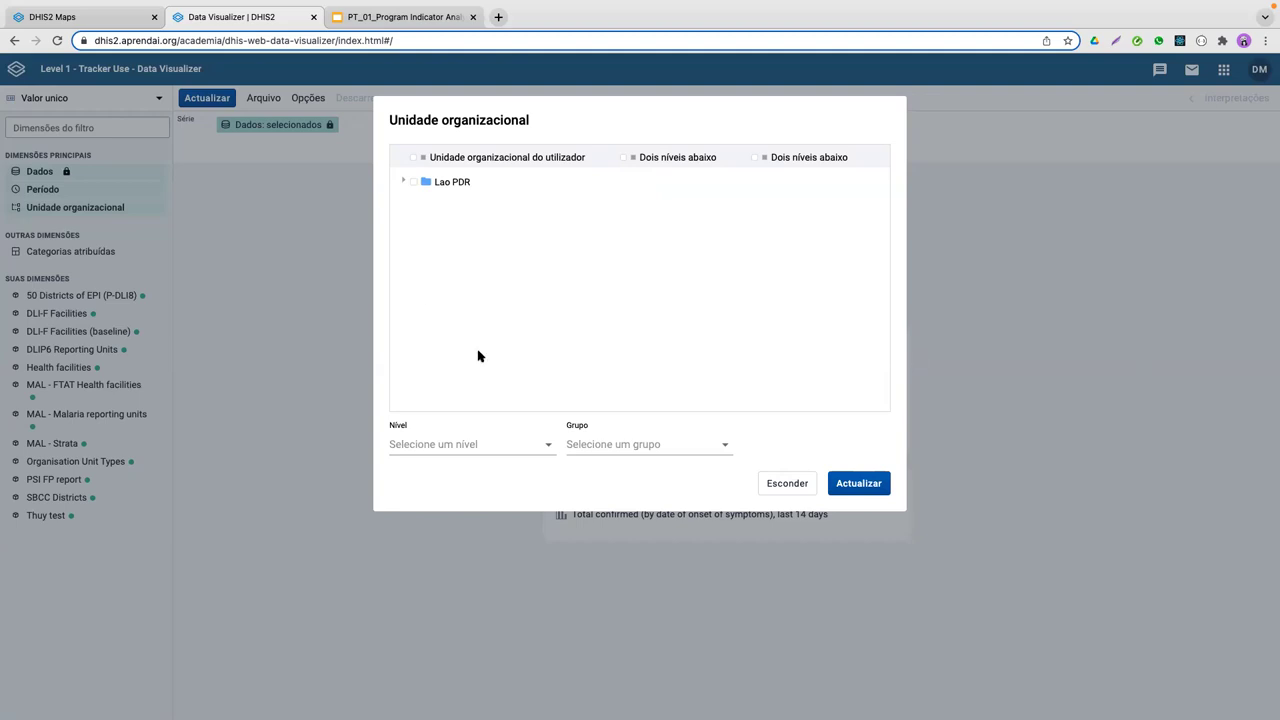
{"action": "left_click", "coordinate": [402, 182]}
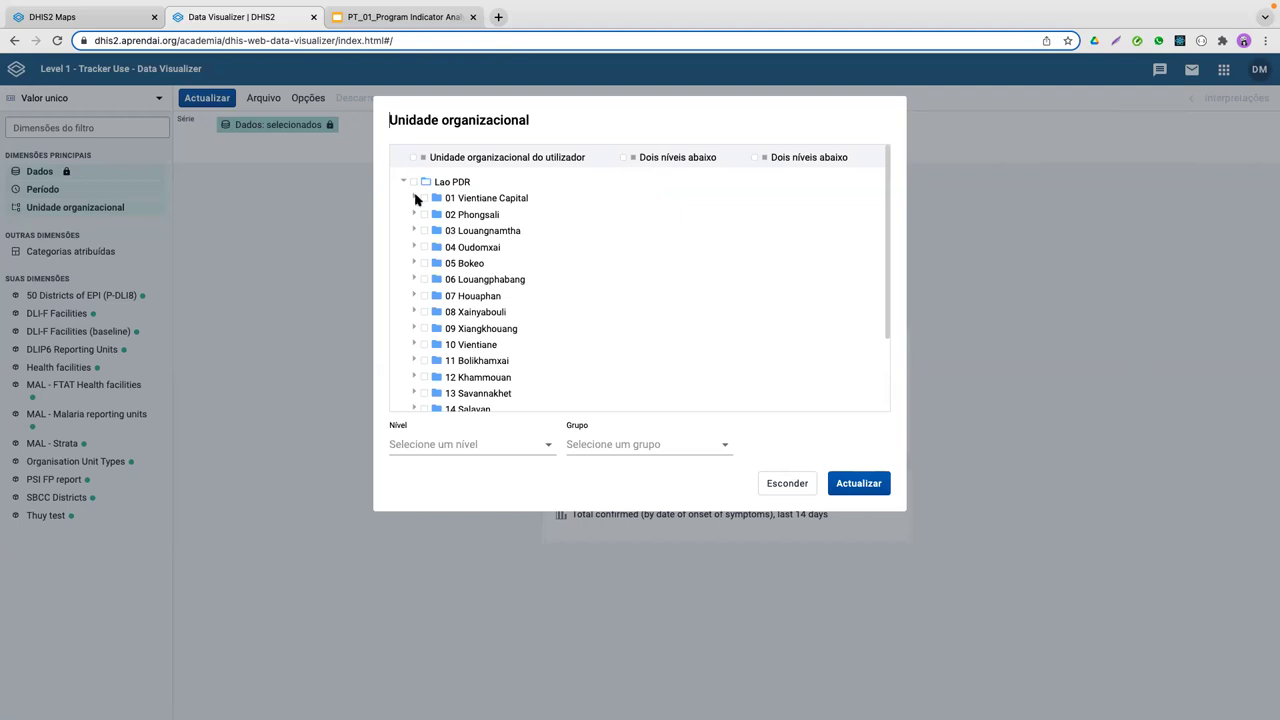
{"action": "left_click", "coordinate": [416, 200]}
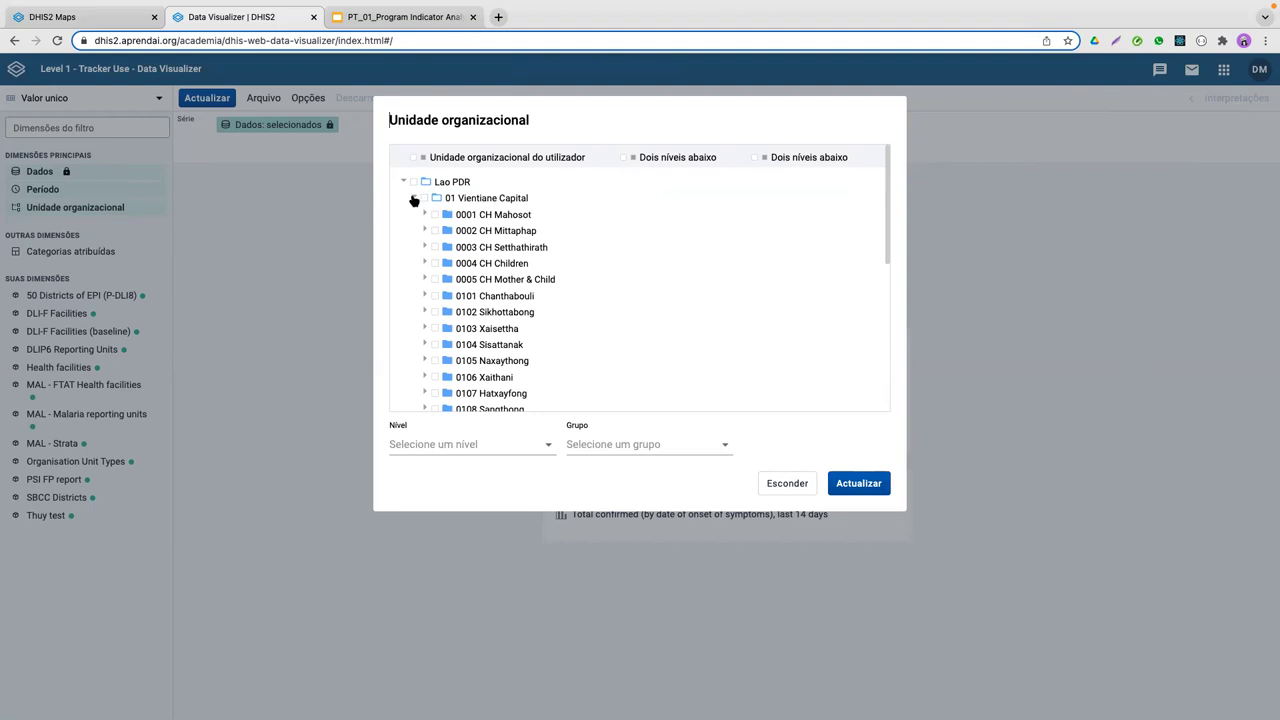
{"action": "left_click", "coordinate": [414, 200]}
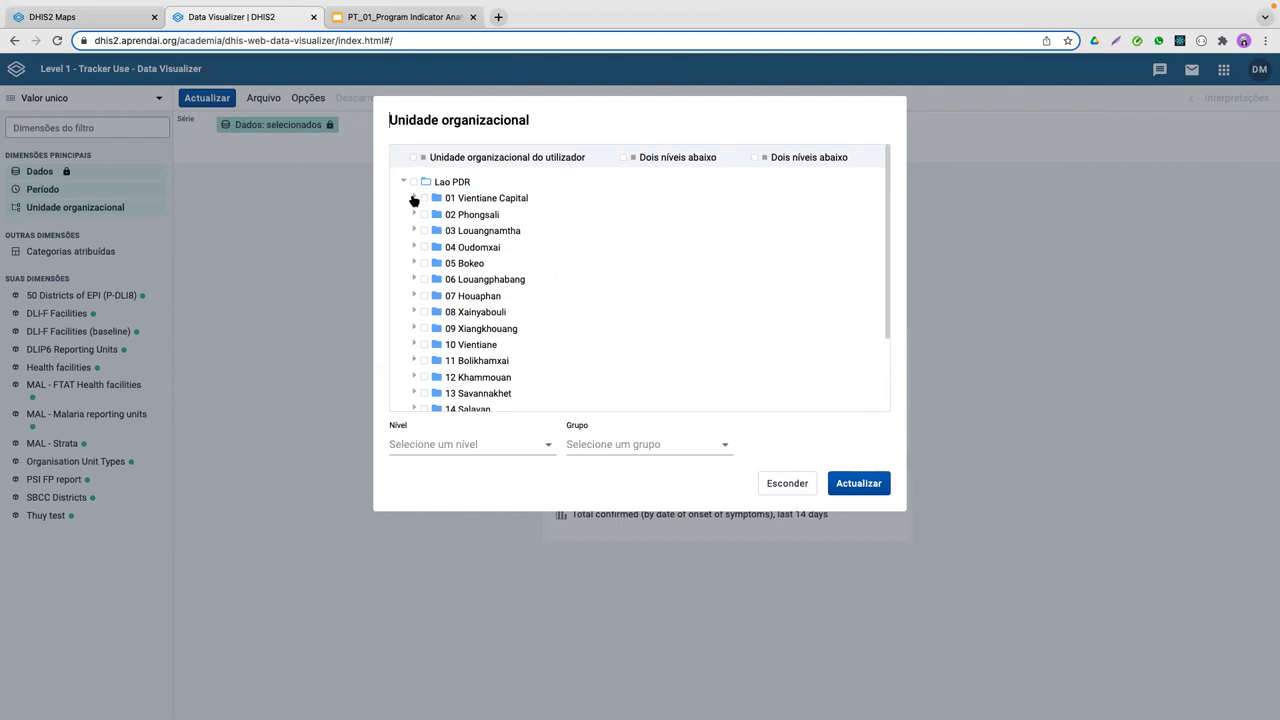
{"action": "left_click", "coordinate": [413, 158]}
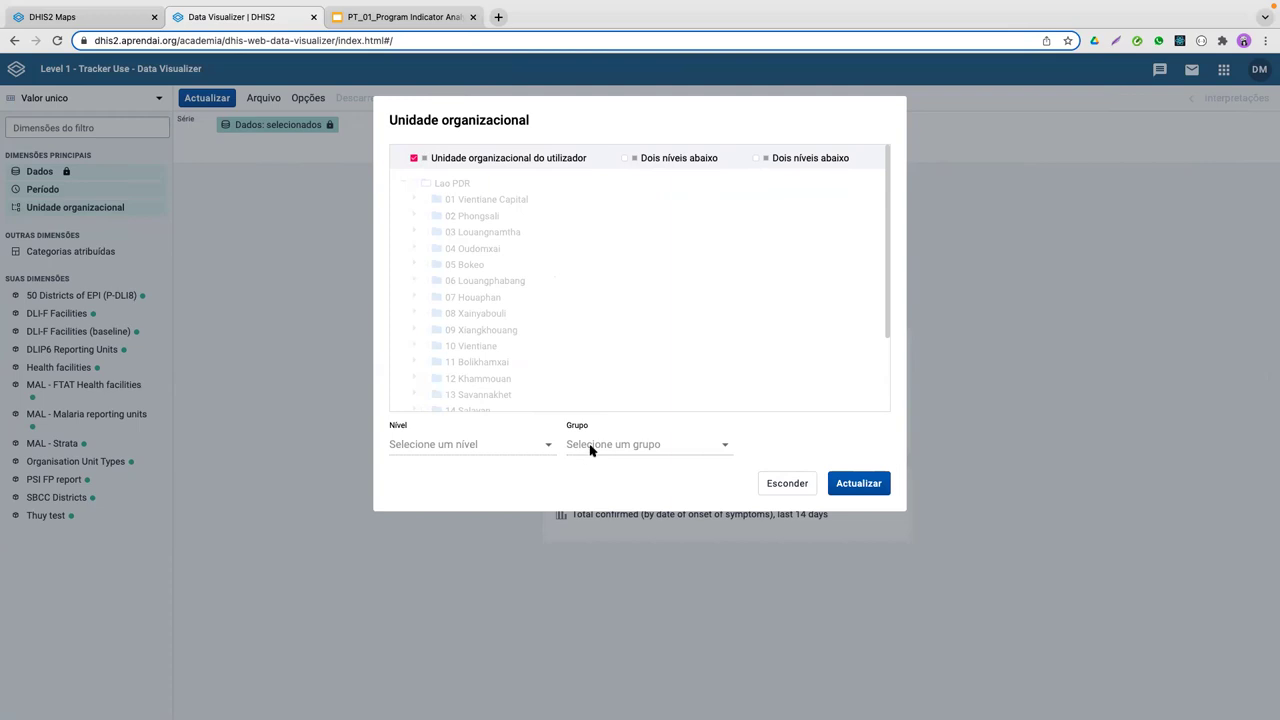
{"action": "left_click", "coordinate": [848, 485]}
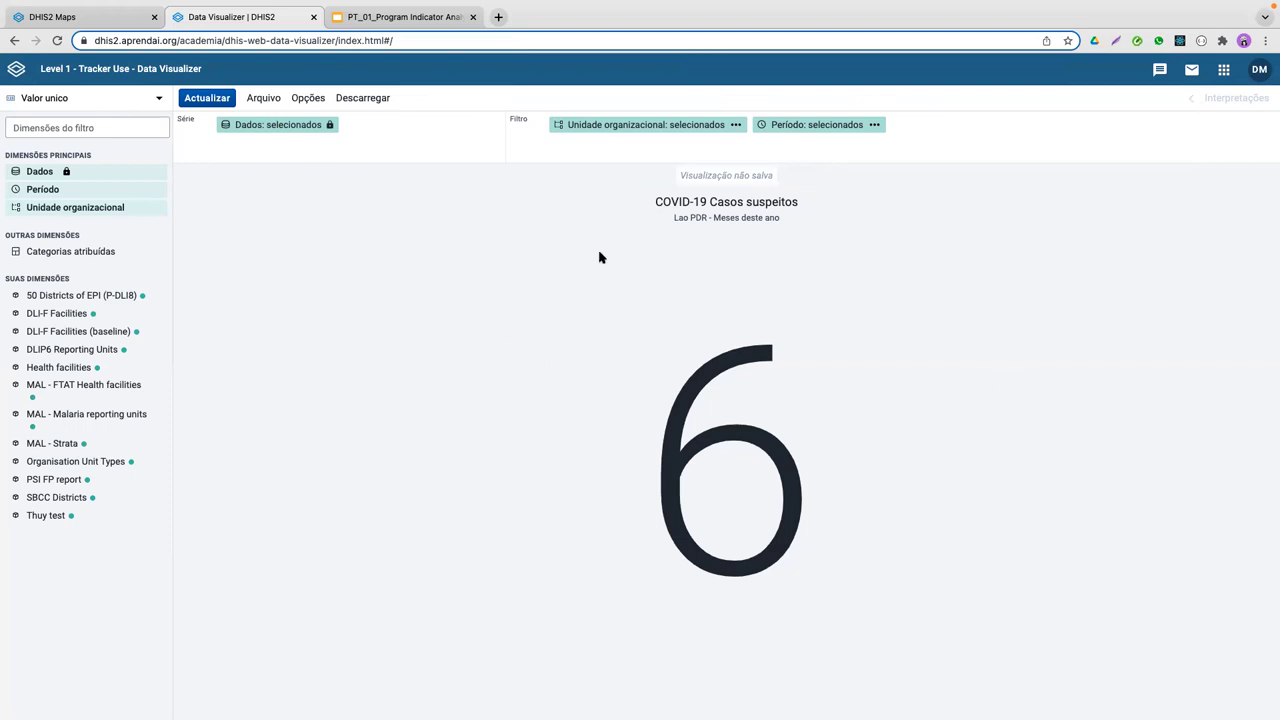
Step: Open the save form for the single value chart to view its name and description fields, and cancel it
{"action": "left_click", "coordinate": [264, 100]}
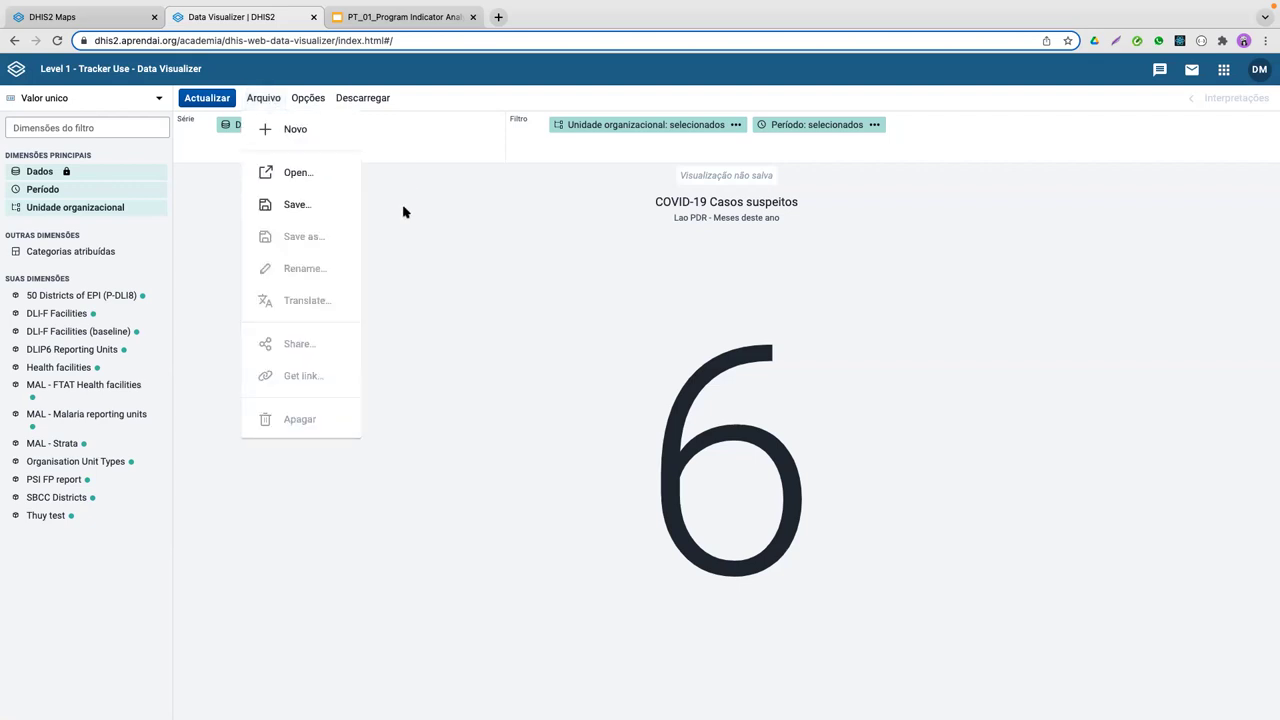
{"action": "left_click", "coordinate": [300, 205]}
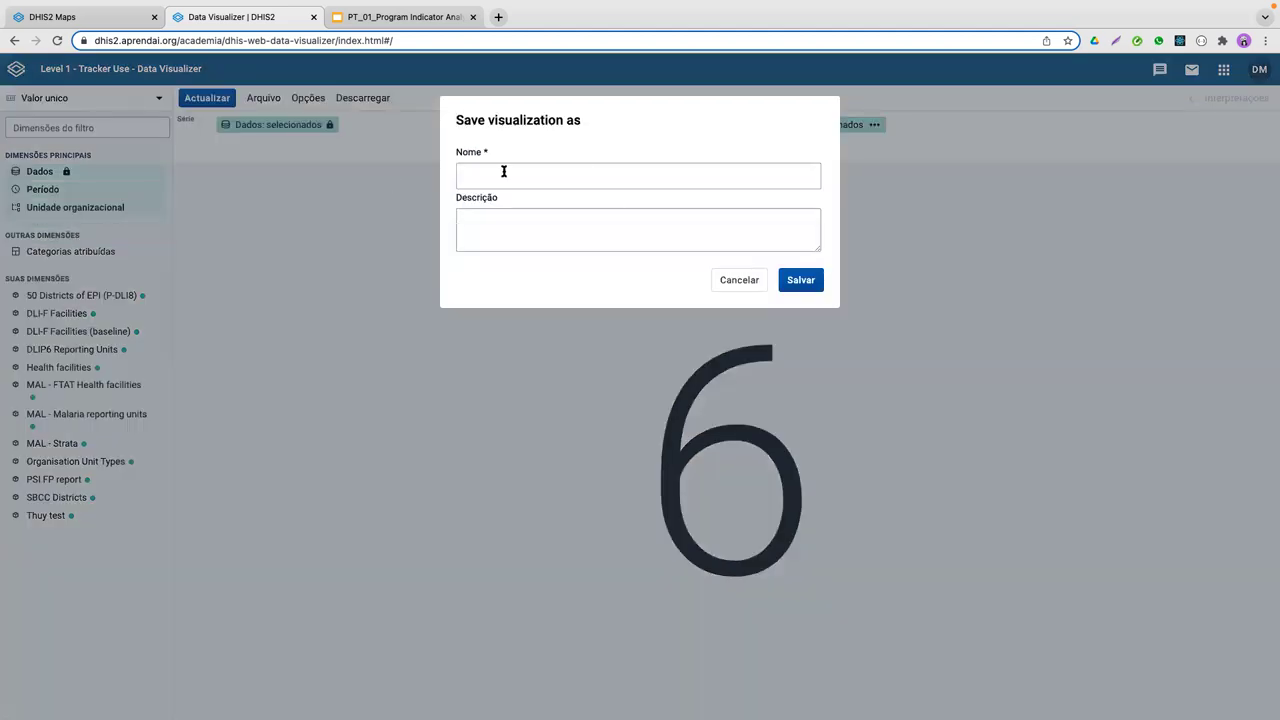
{"action": "left_click", "coordinate": [494, 180]}
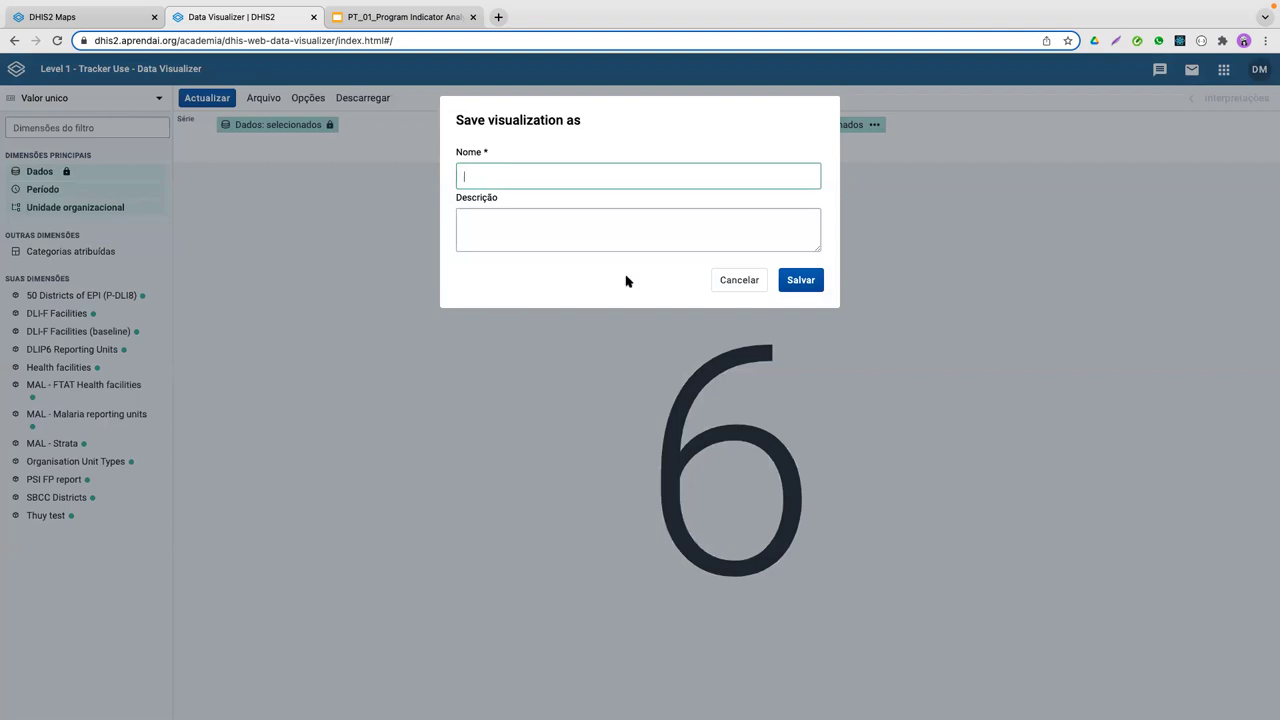
{"action": "left_click", "coordinate": [692, 261]}
{"action": "key", "text": "Escape"}
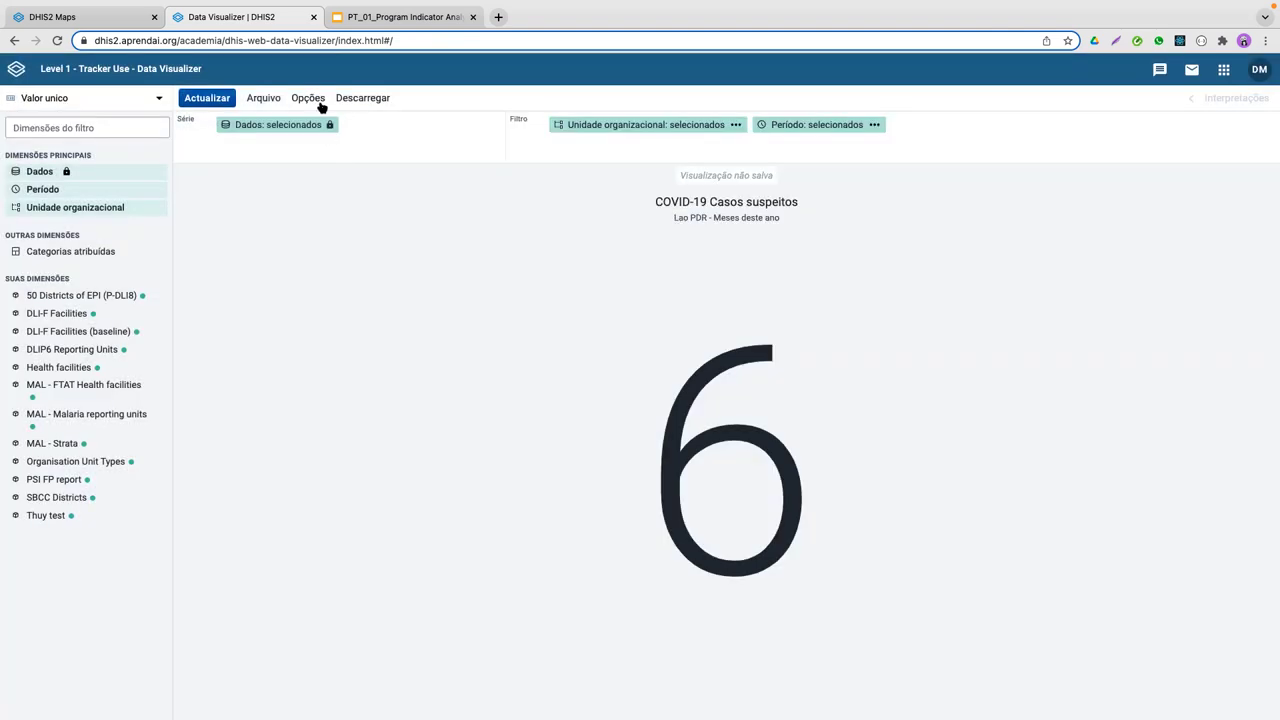
Step: Examine the chart's available download formats and the Dados settings in its options, and close the options without updating
{"action": "left_click", "coordinate": [358, 100]}
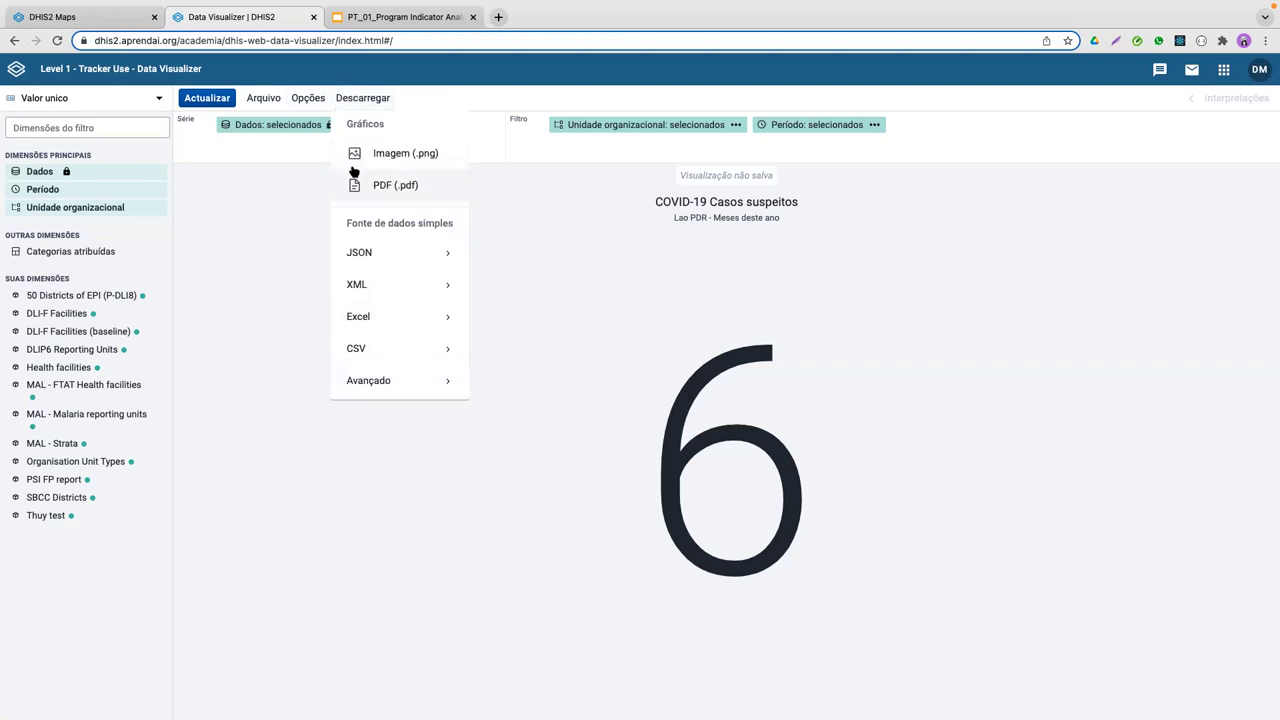
{"action": "left_click", "coordinate": [312, 100]}
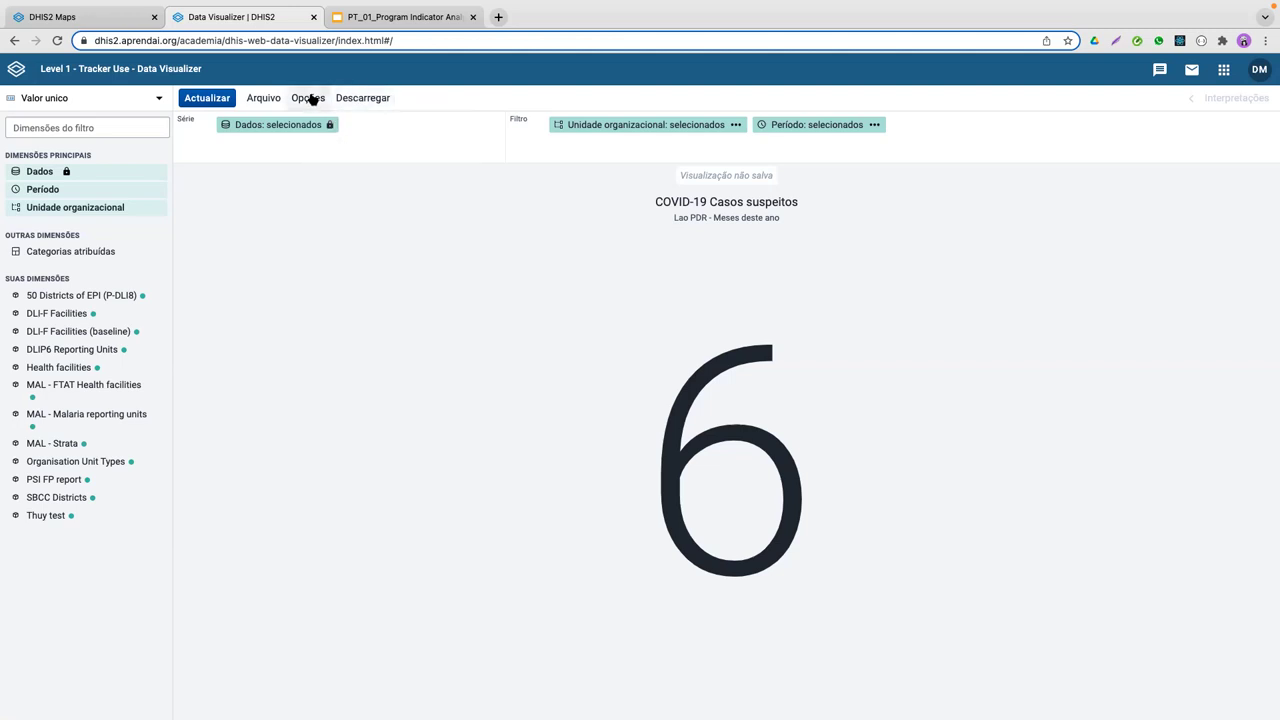
{"action": "left_click", "coordinate": [314, 100]}
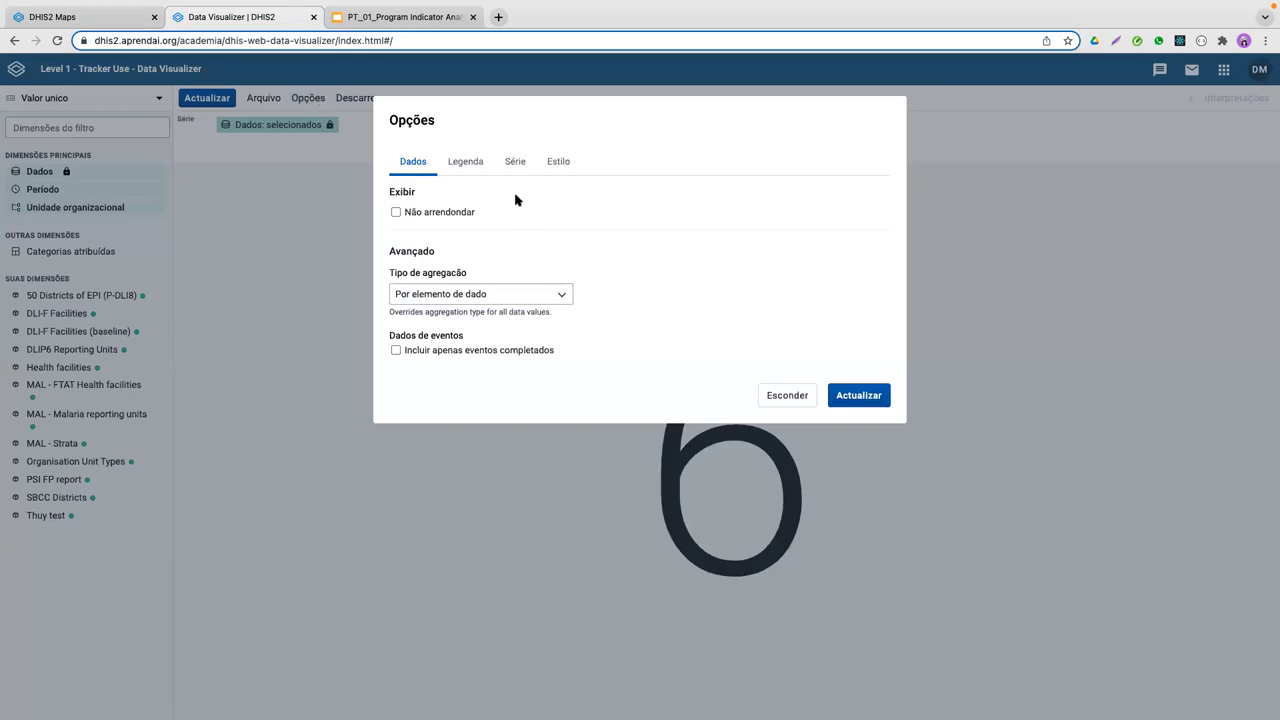
{"action": "left_click", "coordinate": [777, 397]}
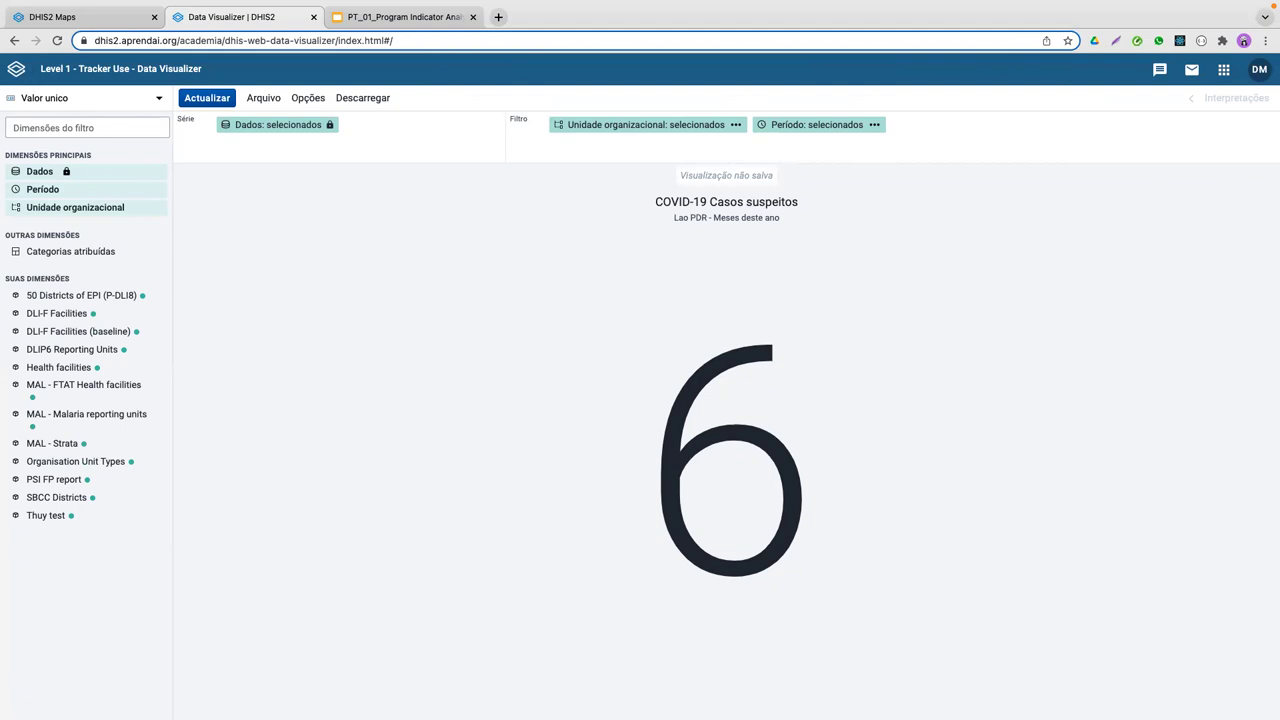
{"action": "mouse_move", "coordinate": [628, 10]}
{"action": "mouse_move", "coordinate": [500, 5]}
{"action": "mouse_move", "coordinate": [412, 18]}
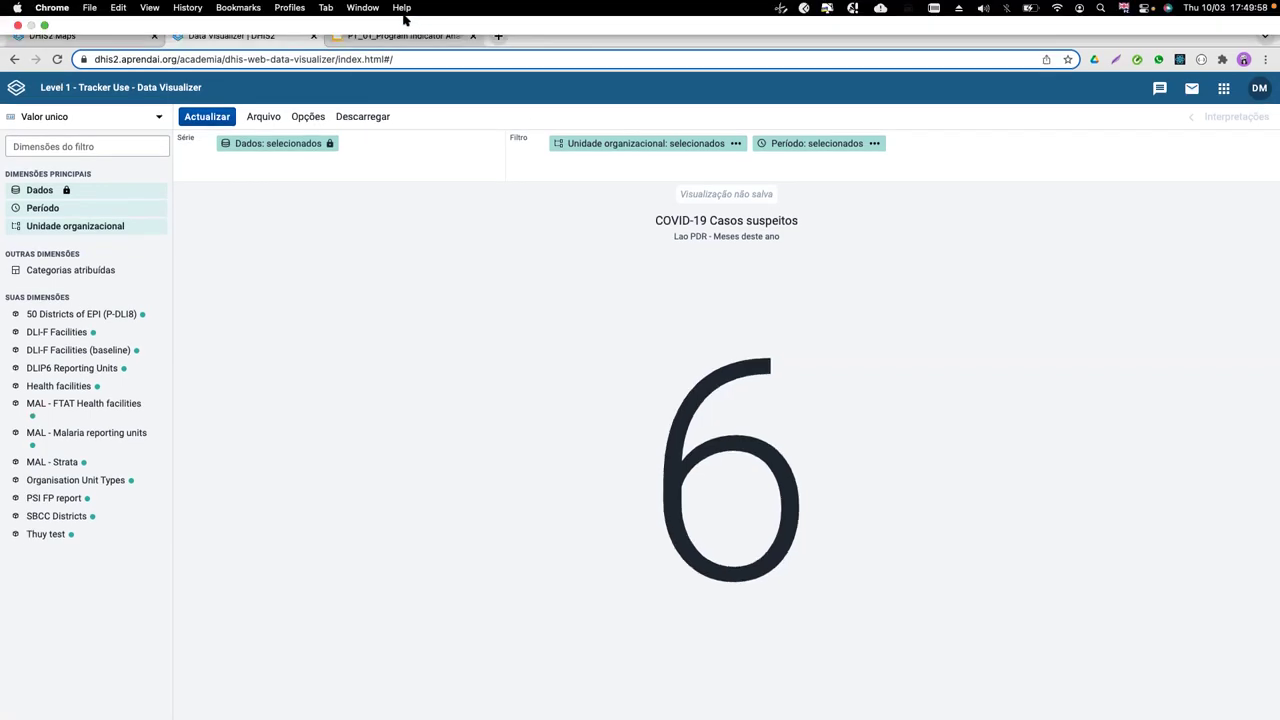